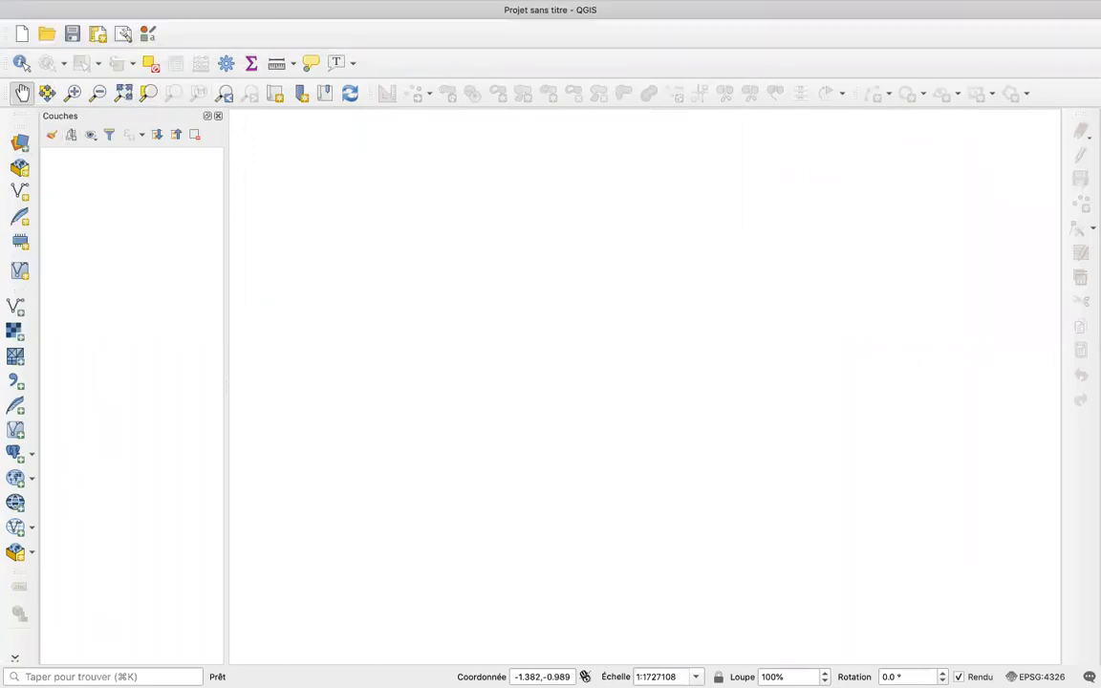
Step: Switch to the QGIS course notes in Firefox and narrow that window to about half the screen width
mouse_move(344, 674)
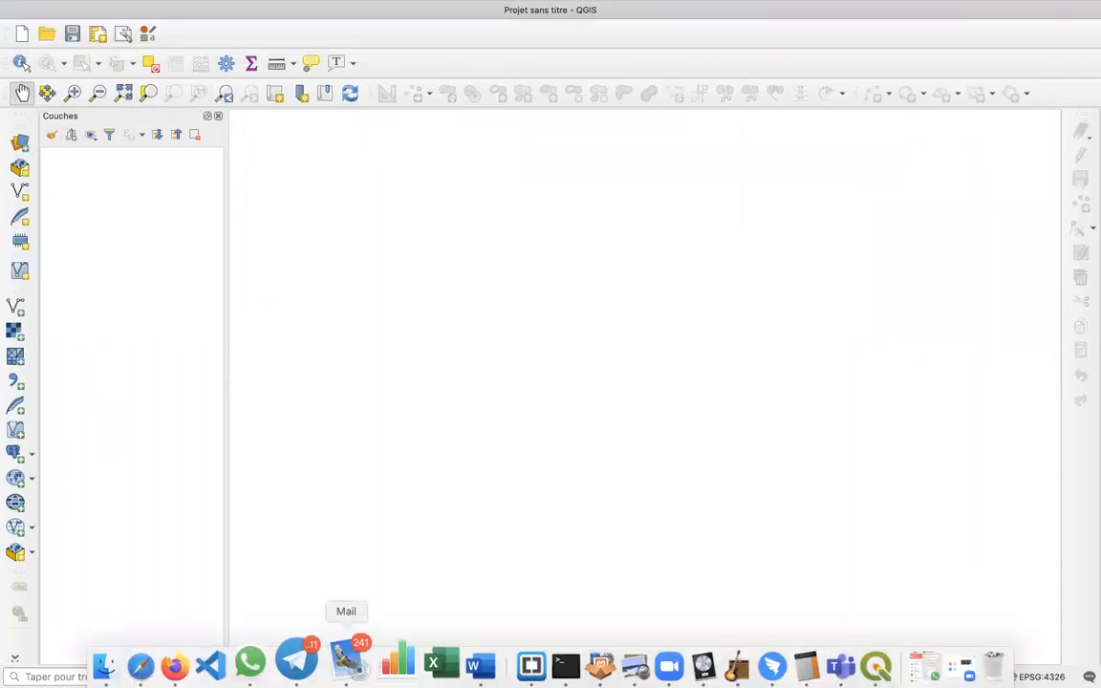
click(216, 672)
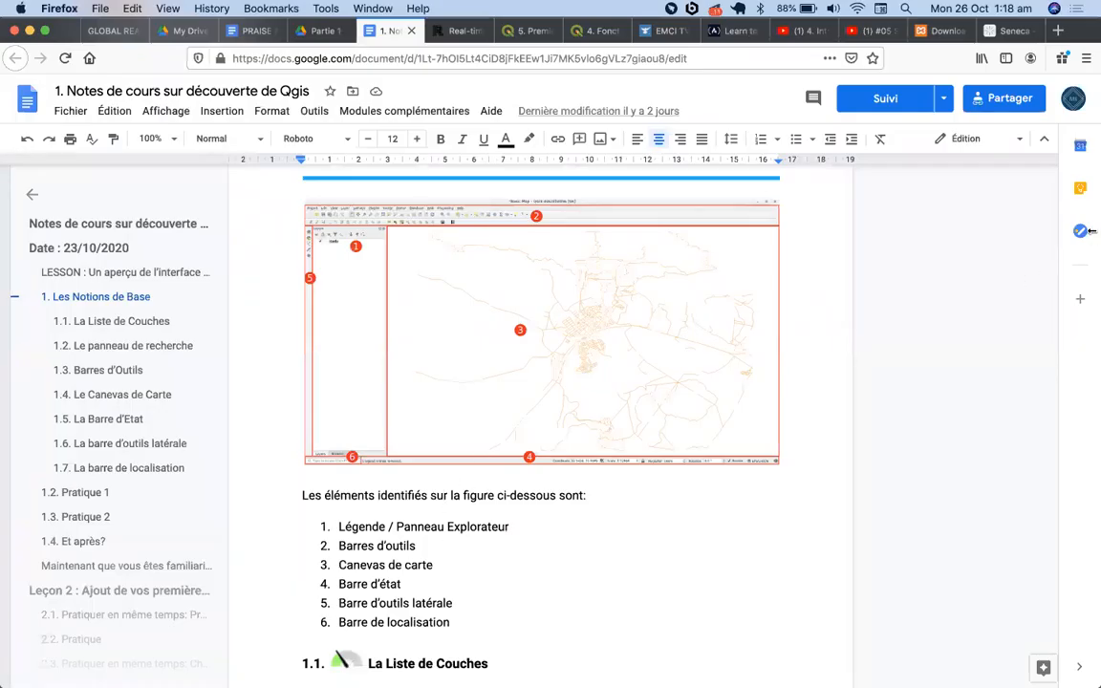
drag(865, 248, 711, 276)
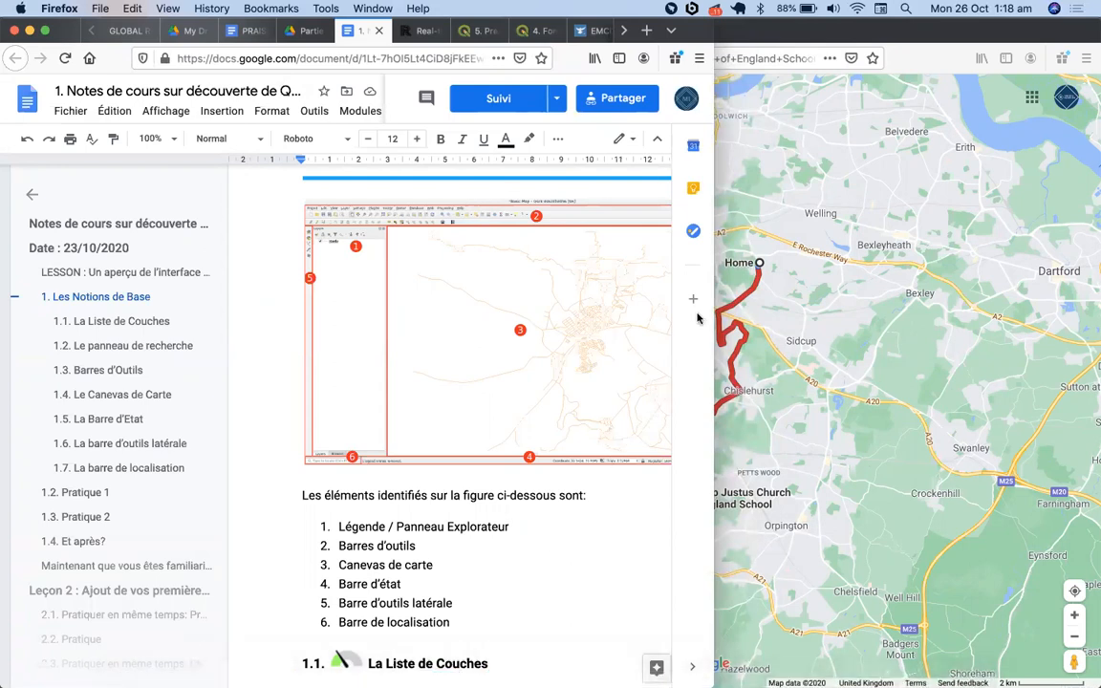
drag(710, 300, 549, 382)
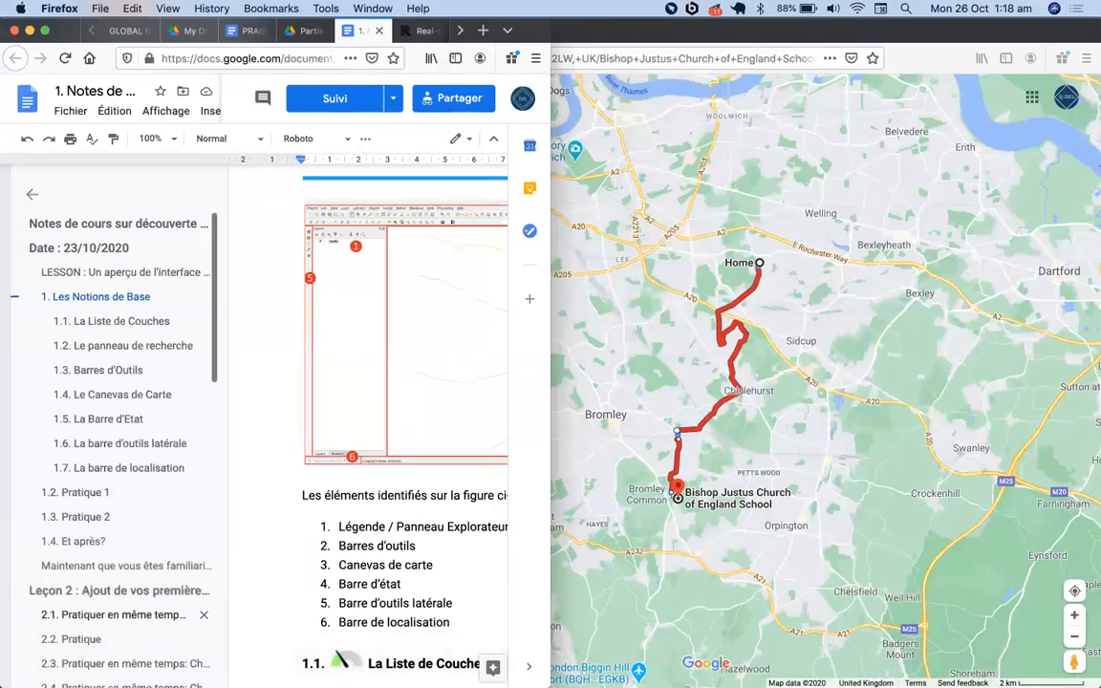
Step: Switch to QGIS, take its window out of full screen, shrink it and place it beside the course notes
mouse_move(308, 687)
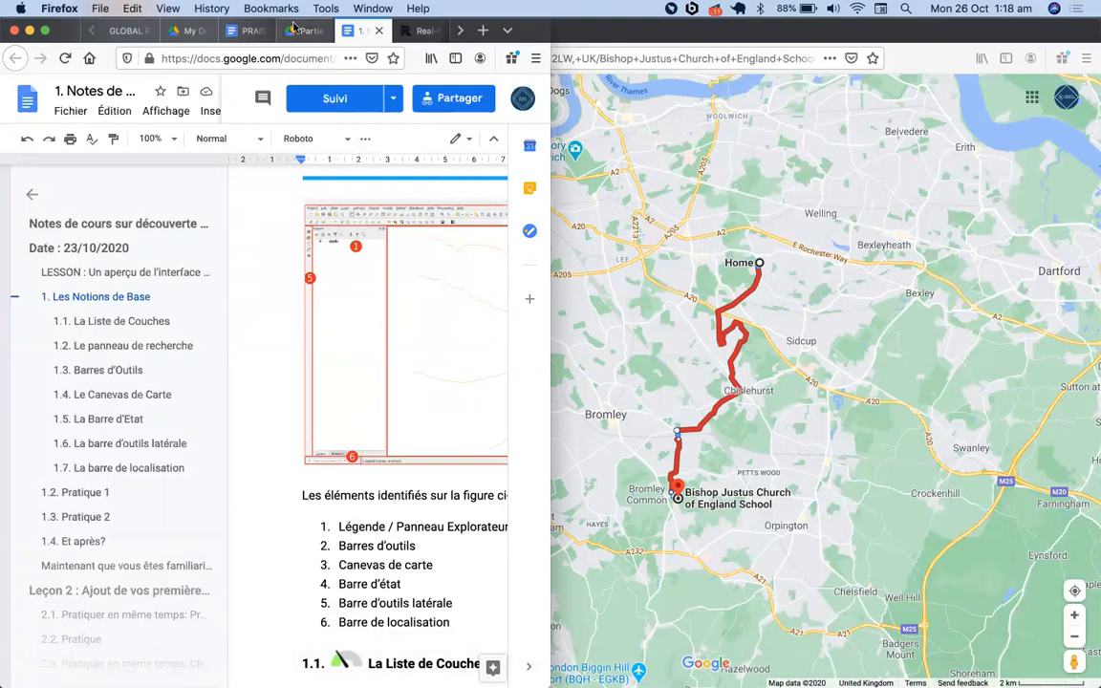
mouse_move(559, 680)
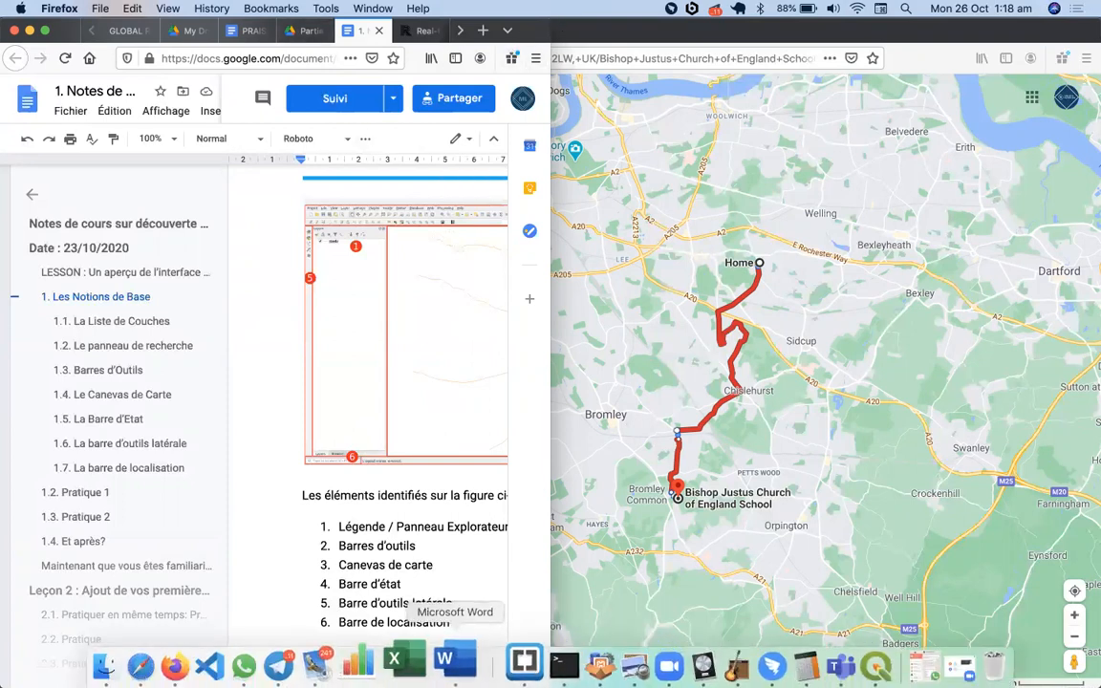
click(846, 649)
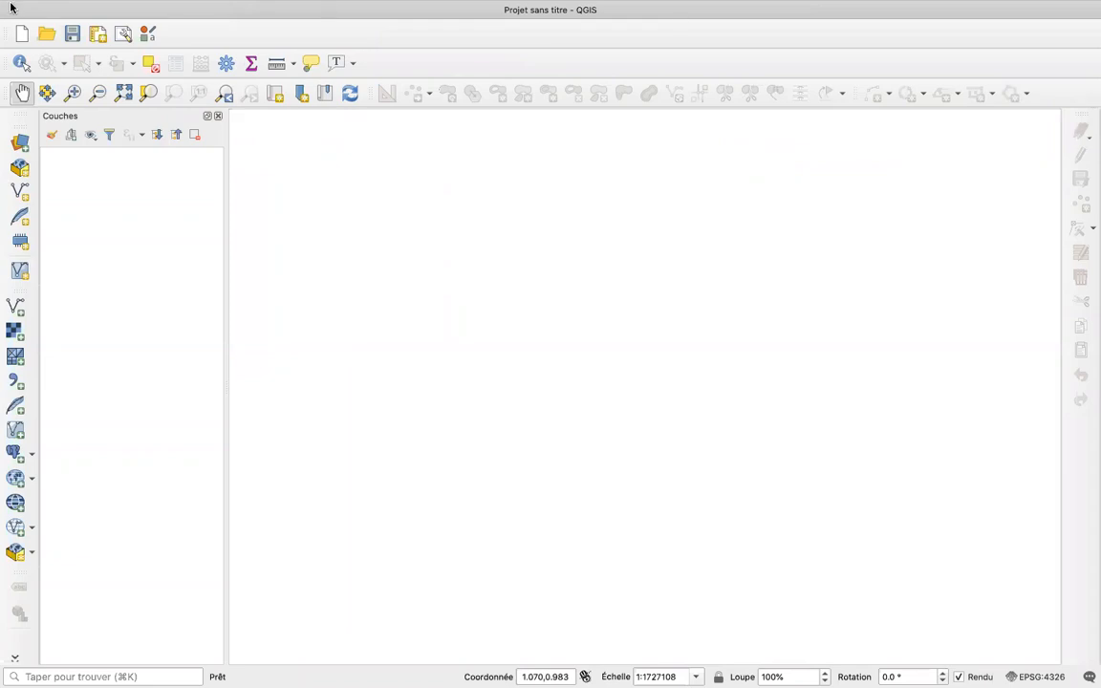
click(40, 27)
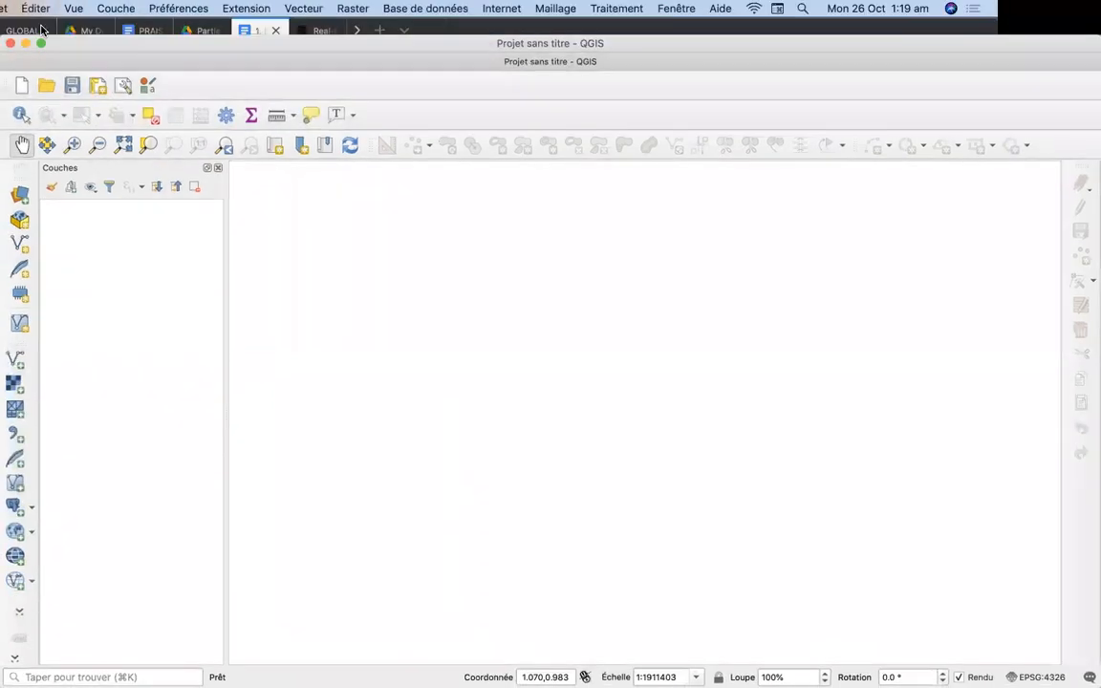
drag(383, 311, 451, 318)
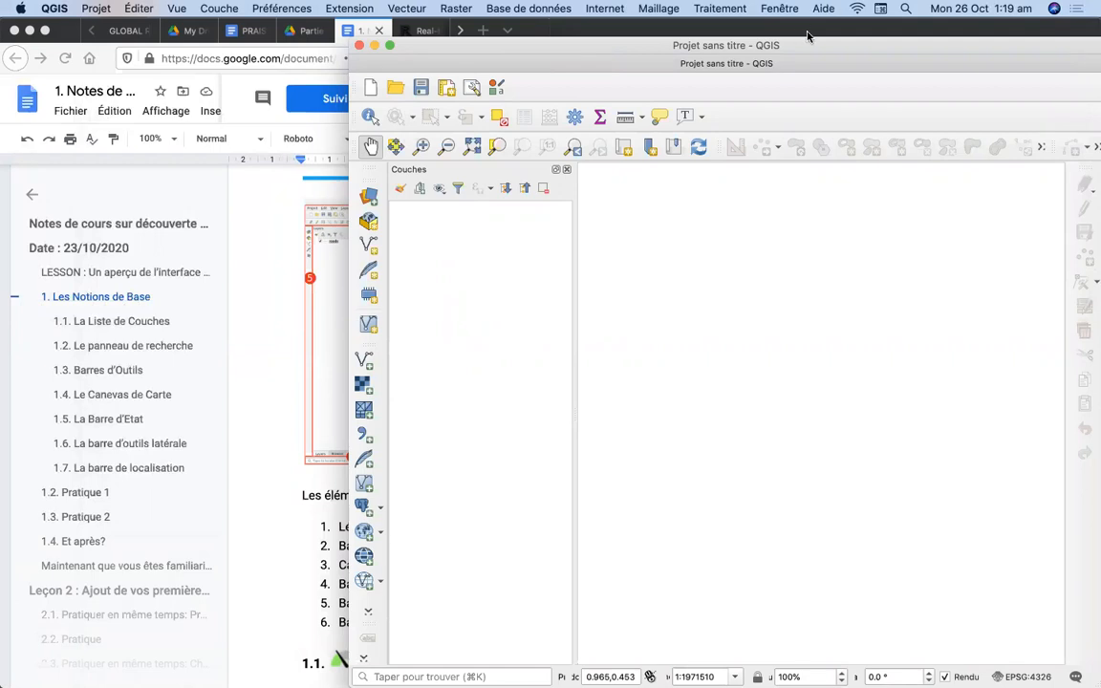
drag(846, 51, 615, 78)
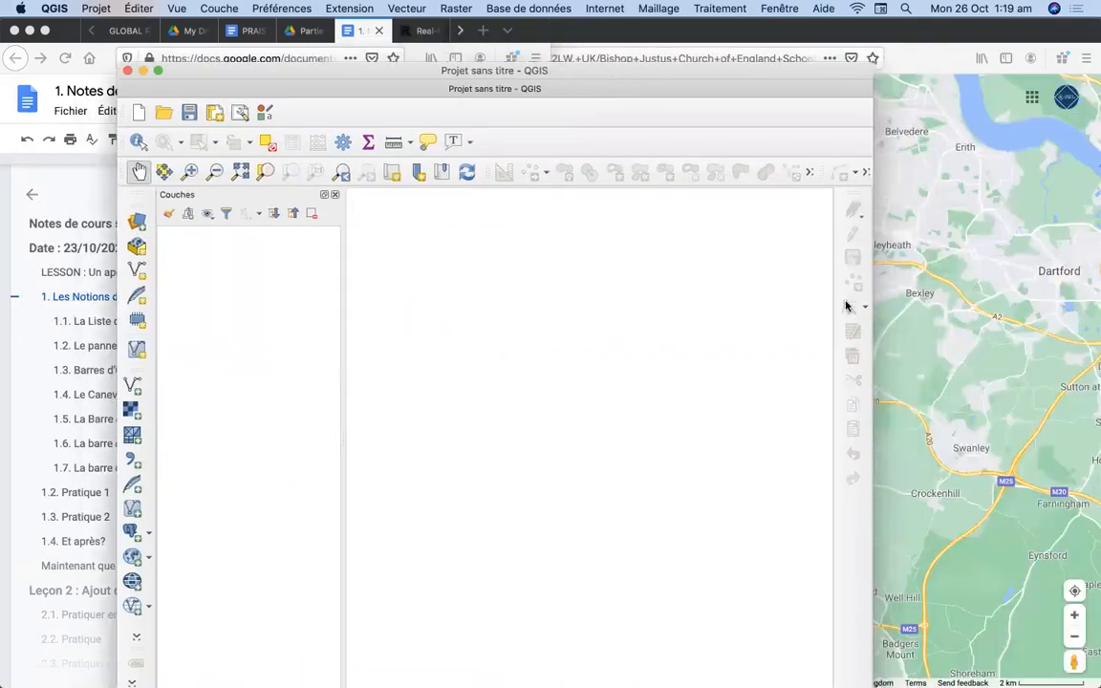
drag(871, 306, 688, 314)
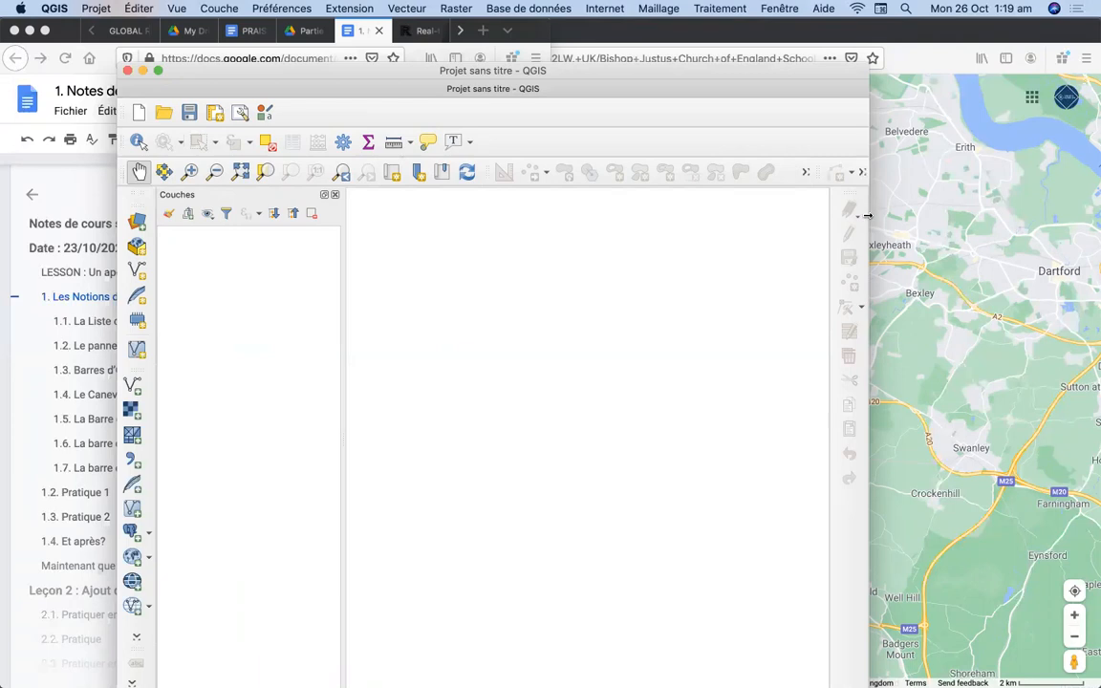
drag(655, 80, 1092, 47)
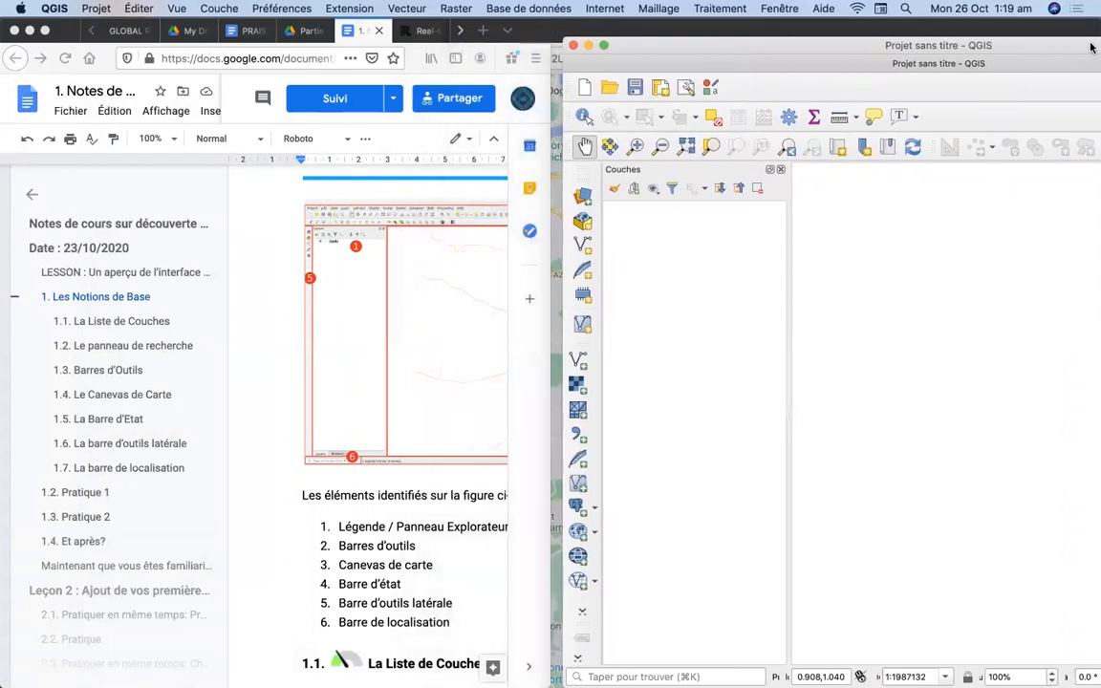
Step: Read the course notes from the annotated QGIS interface figure through the element descriptions to the Pratique 1 and Pratique 2 exercises
click(457, 359)
scroll(457, 355, right, 3)
scroll(457, 355, right, 5)
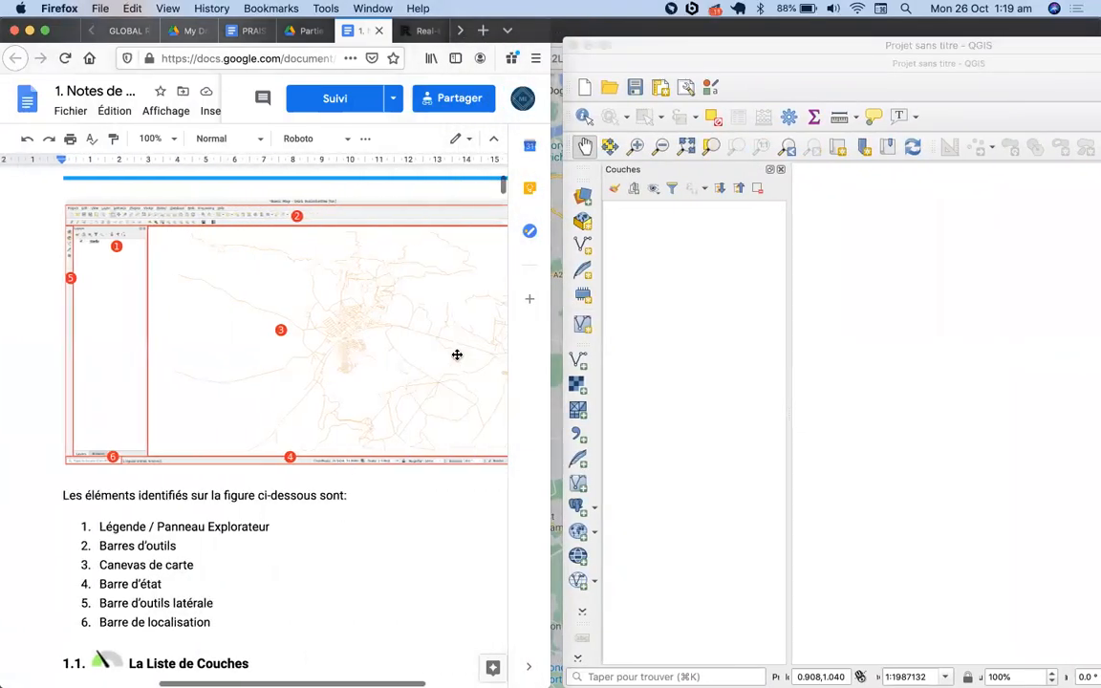
scroll(457, 355, right, 2)
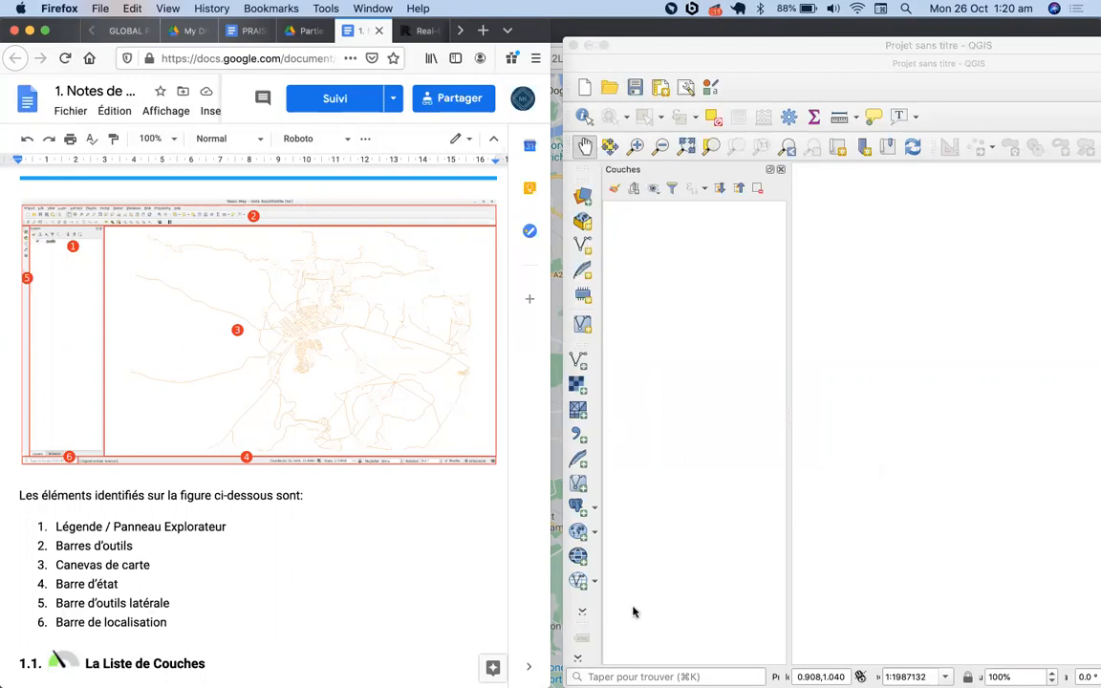
scroll(173, 642, down, 10)
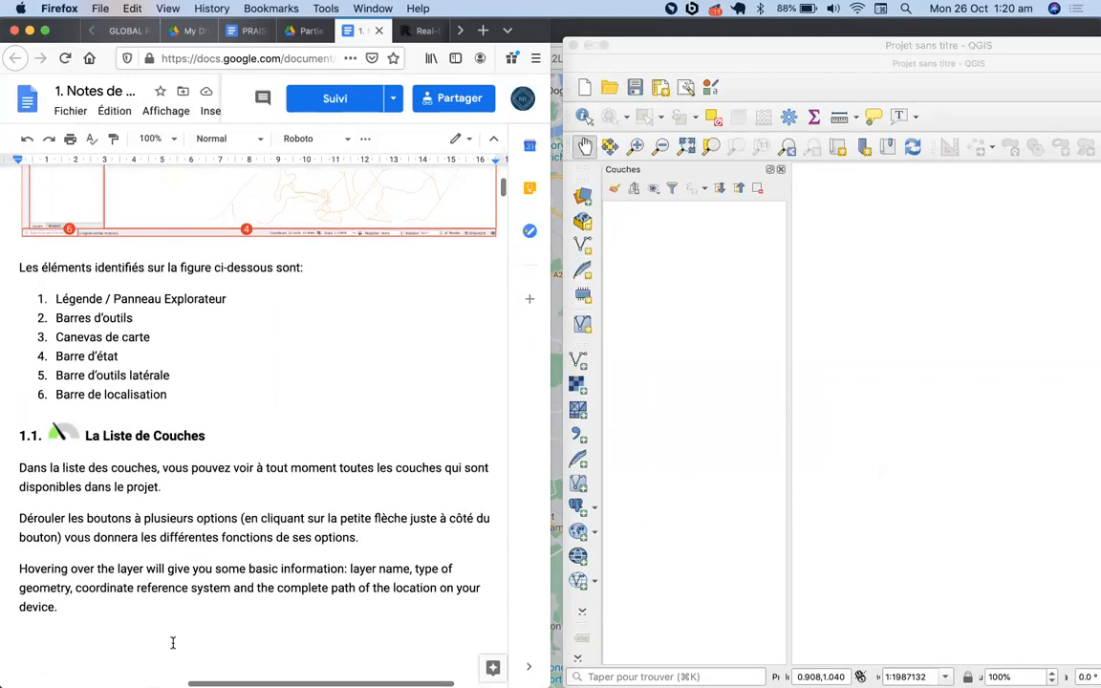
scroll(188, 642, down, 10)
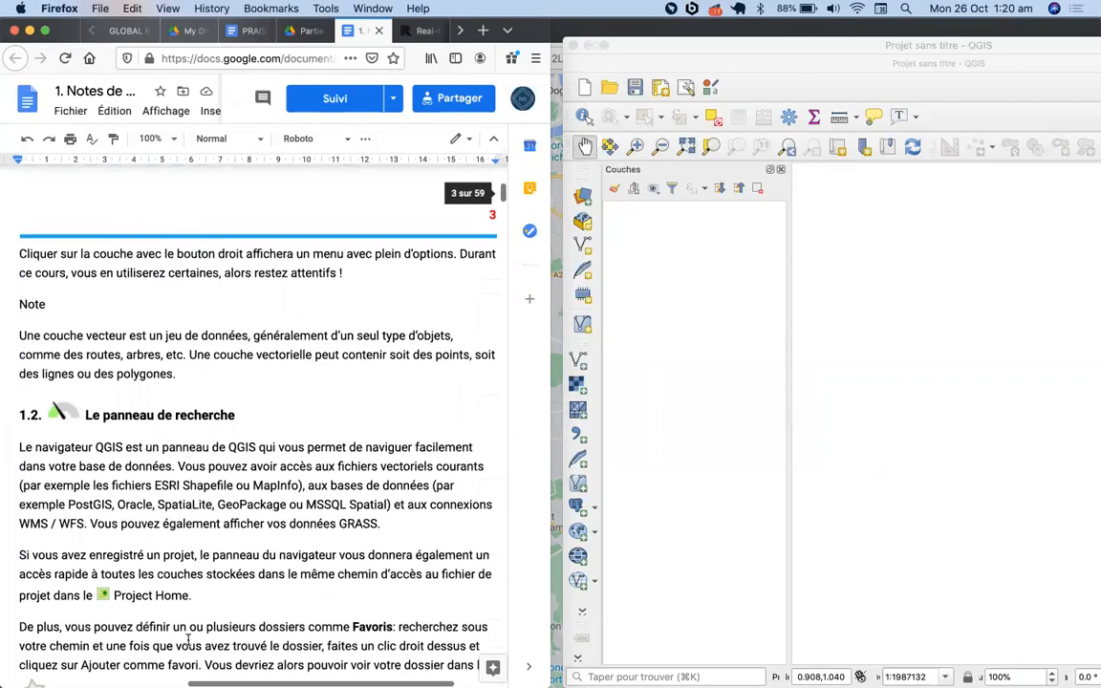
scroll(188, 640, down, 5)
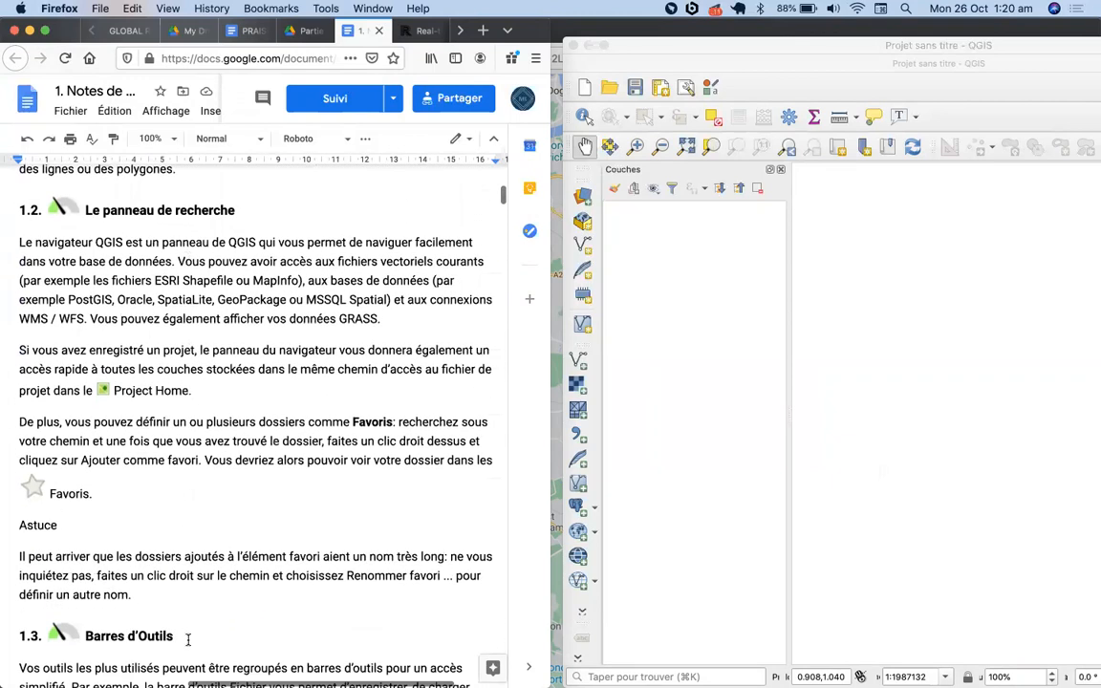
scroll(189, 641, down, 6)
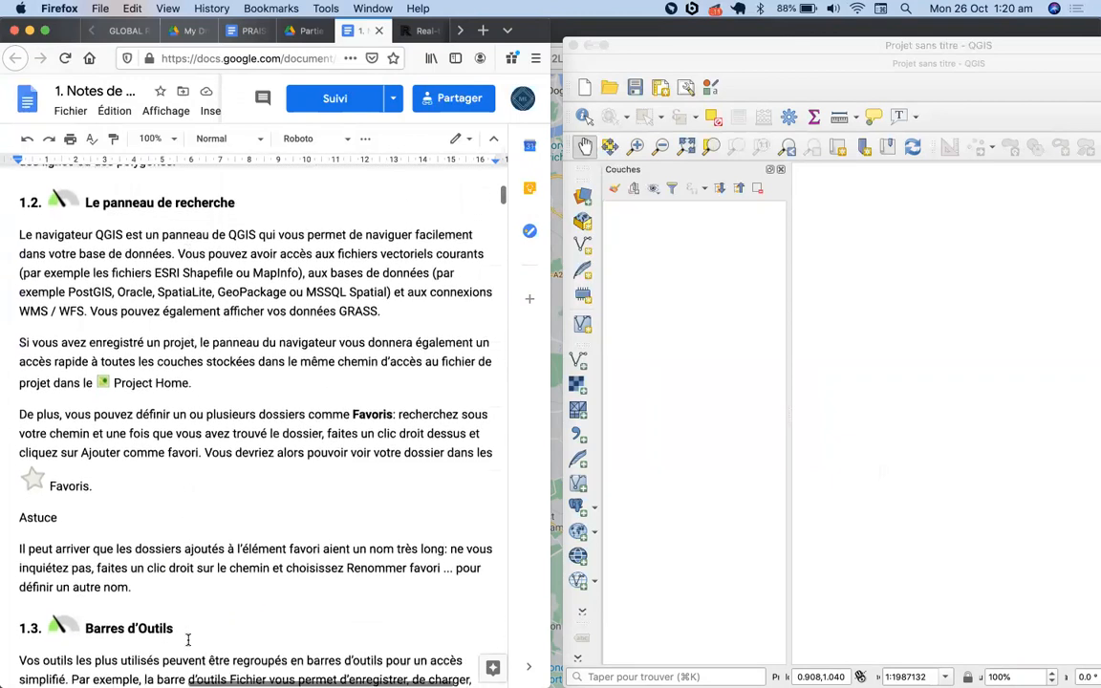
scroll(188, 640, down, 20)
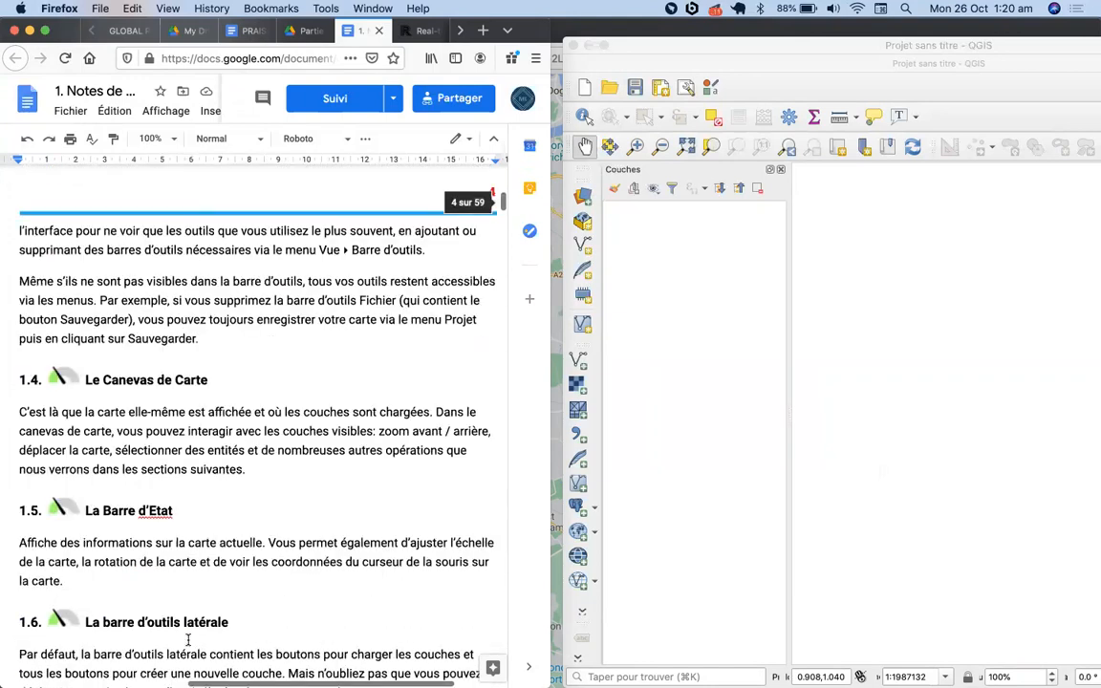
scroll(188, 640, down, 2)
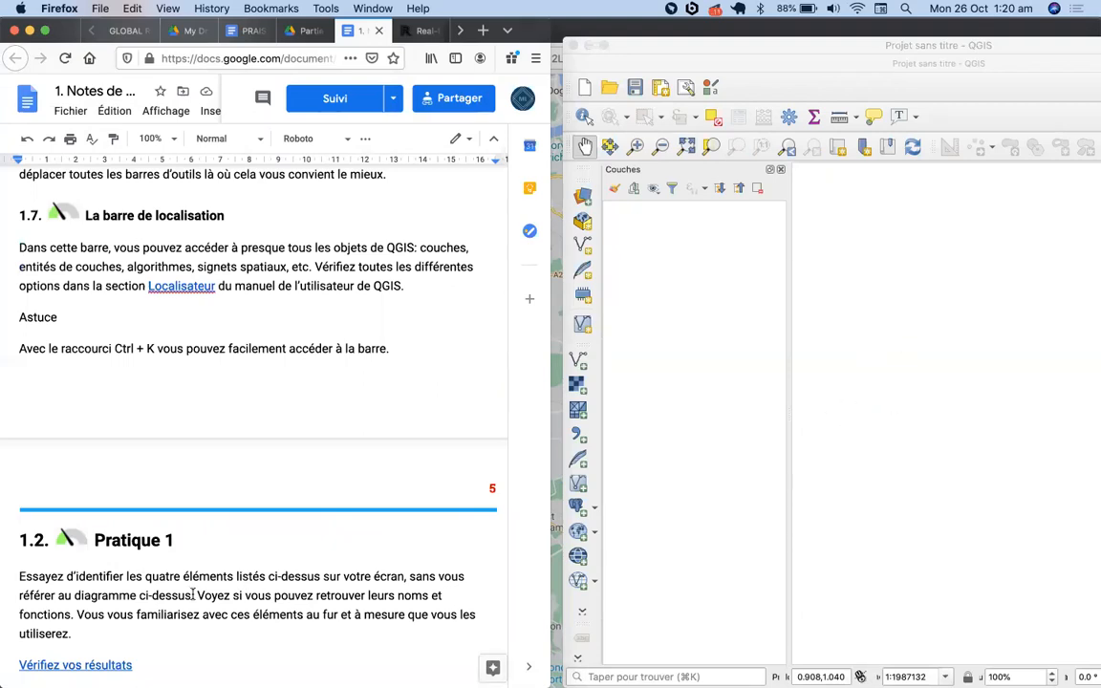
scroll(191, 593, down, 4)
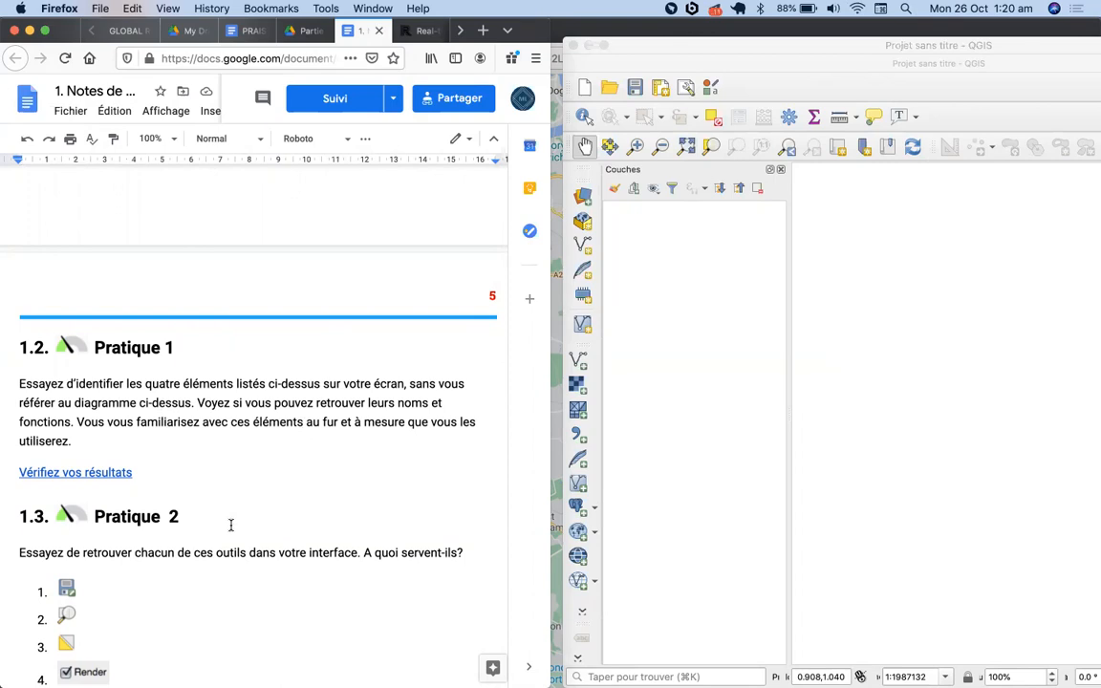
scroll(230, 525, down, 2)
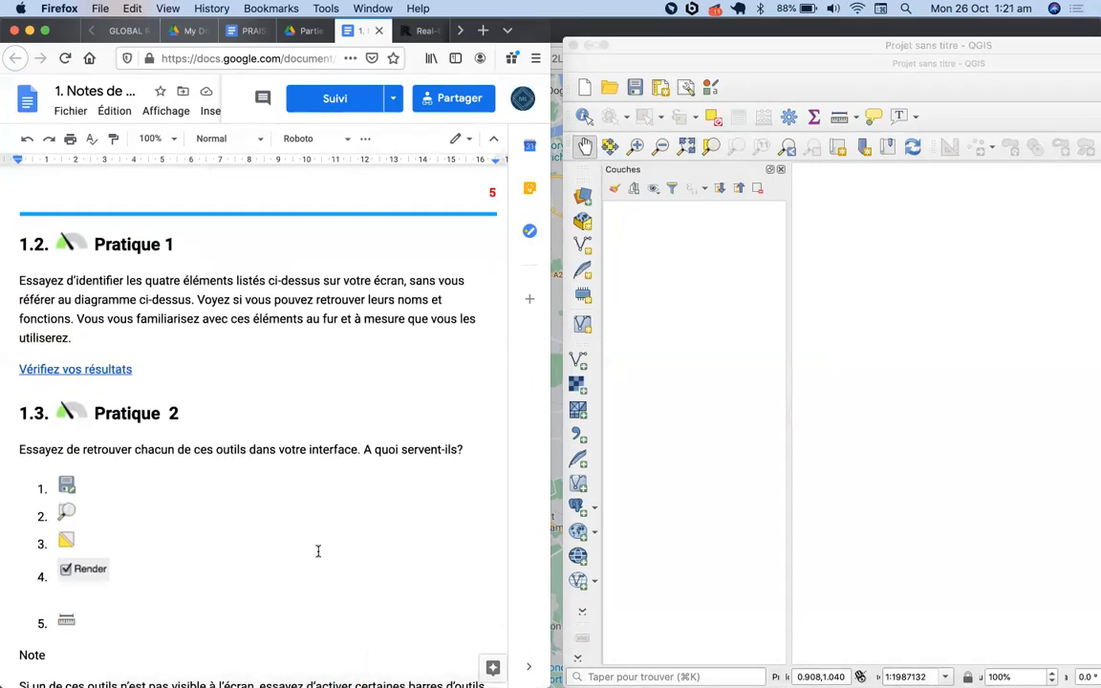
Step: Read Leçon 2 on adding first layers, through section 2.1 to the instructions for loading protected_areas.shp
scroll(319, 552, down, 10)
scroll(318, 551, down, 8)
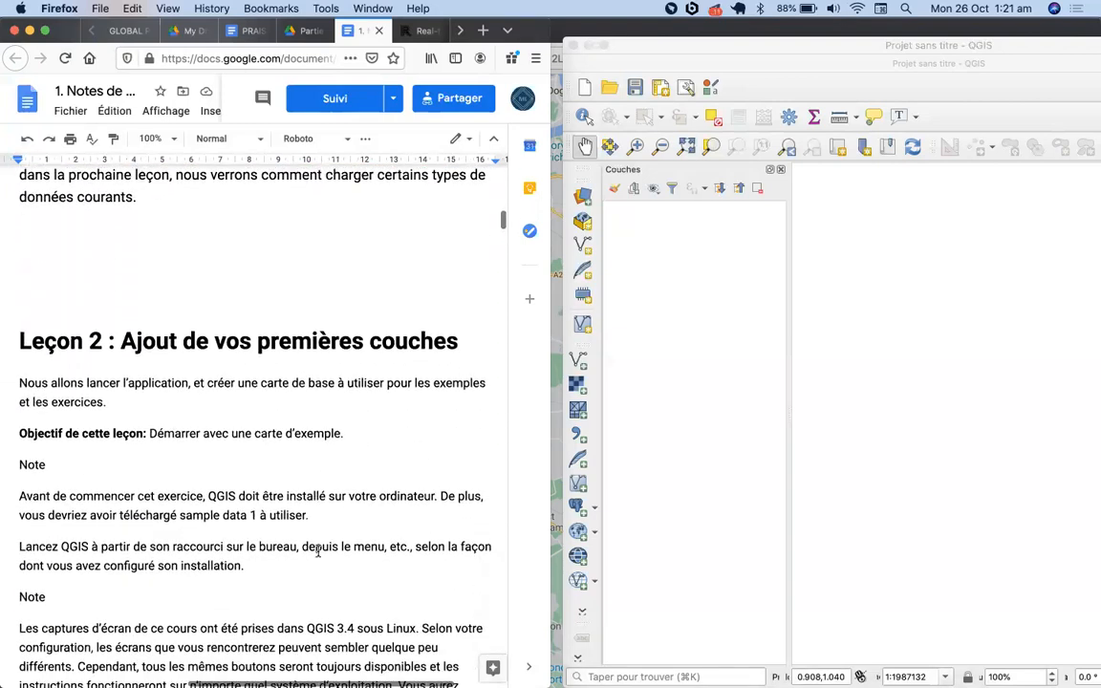
scroll(318, 552, down, 1)
scroll(318, 552, down, 4)
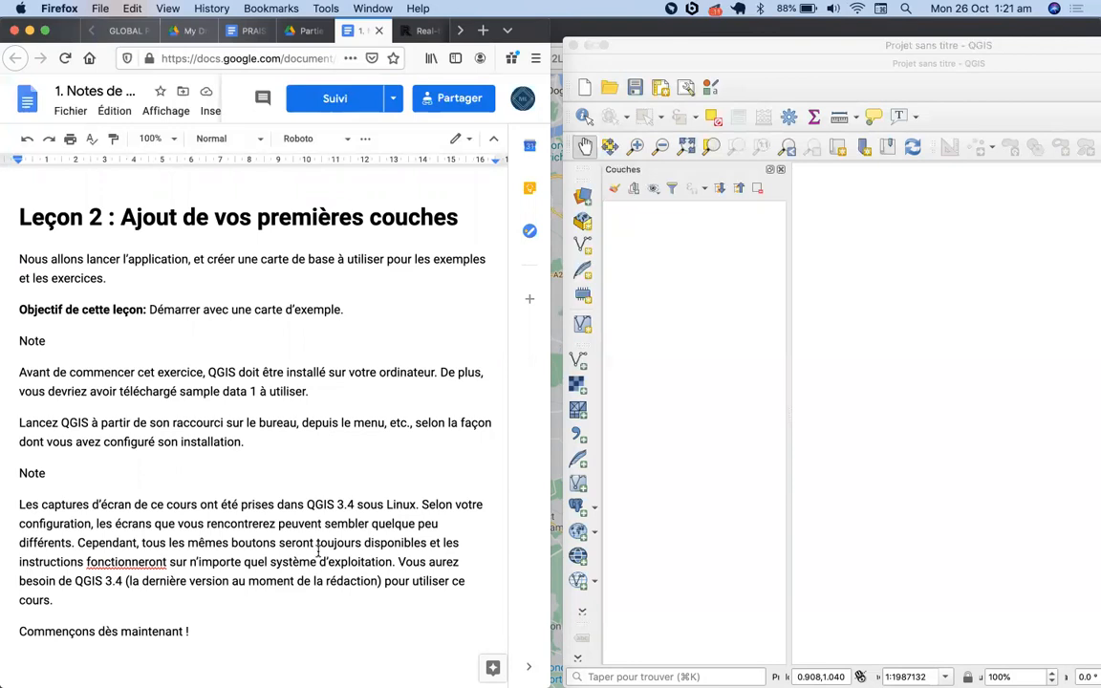
scroll(318, 551, down, 9)
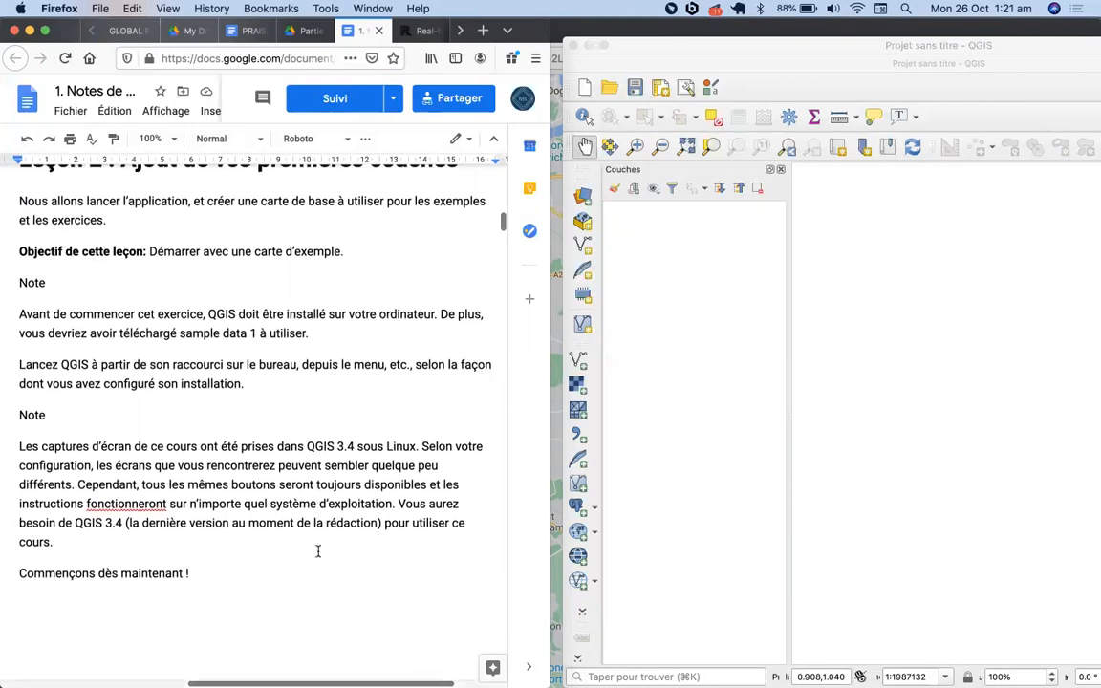
scroll(318, 552, down, 12)
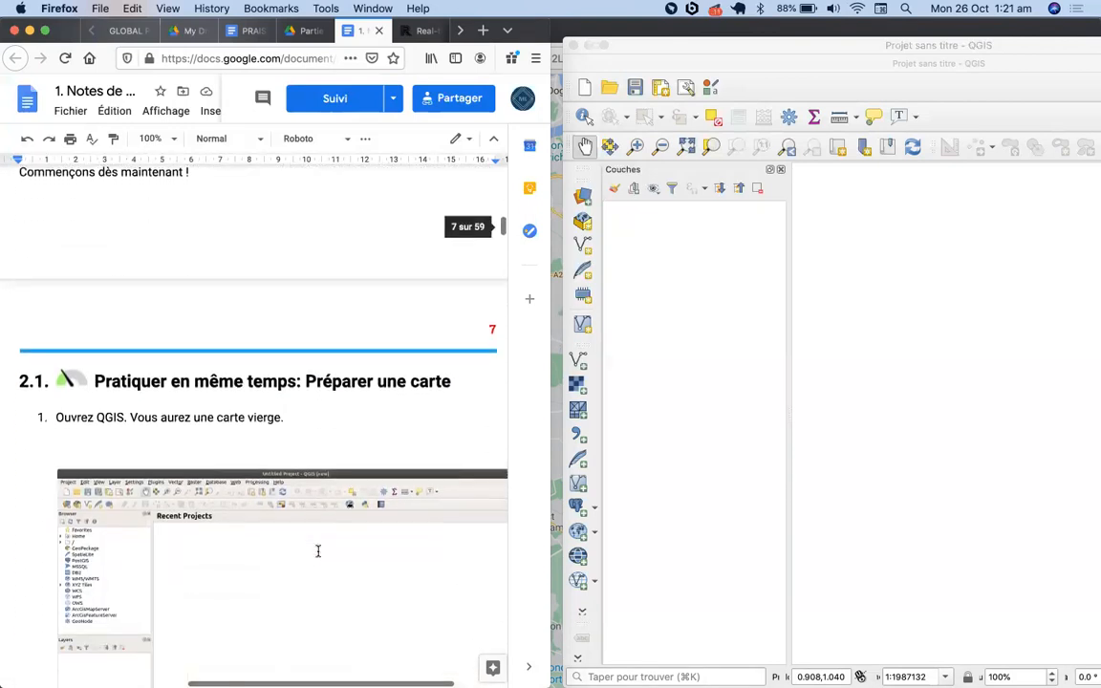
scroll(319, 551, down, 4)
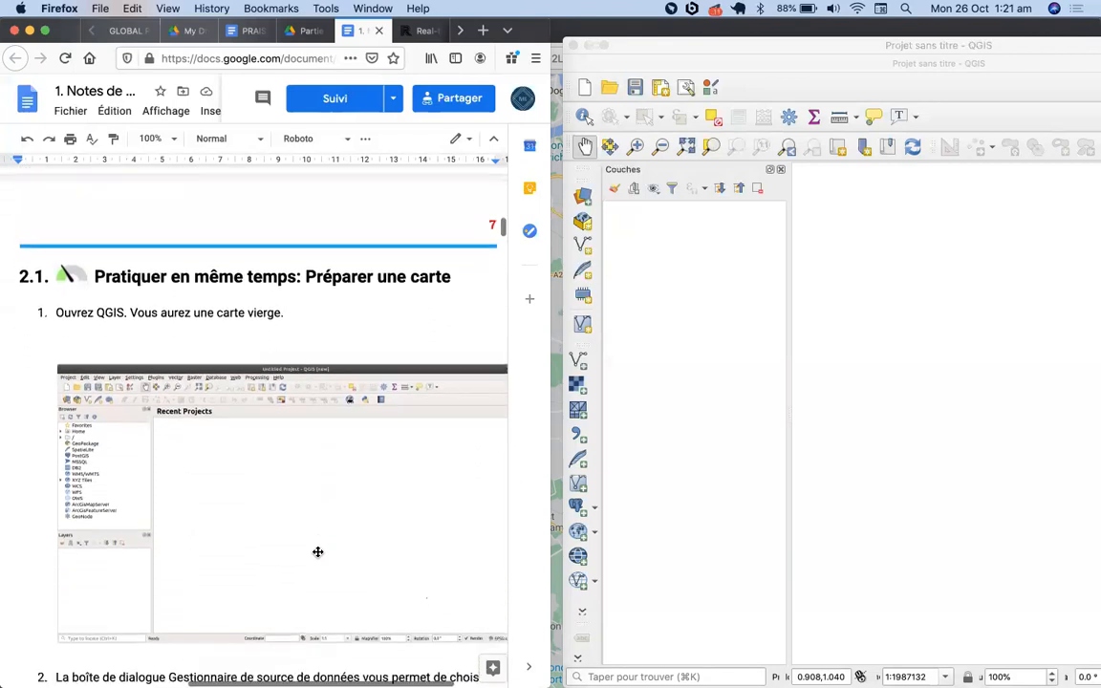
scroll(318, 551, down, 1)
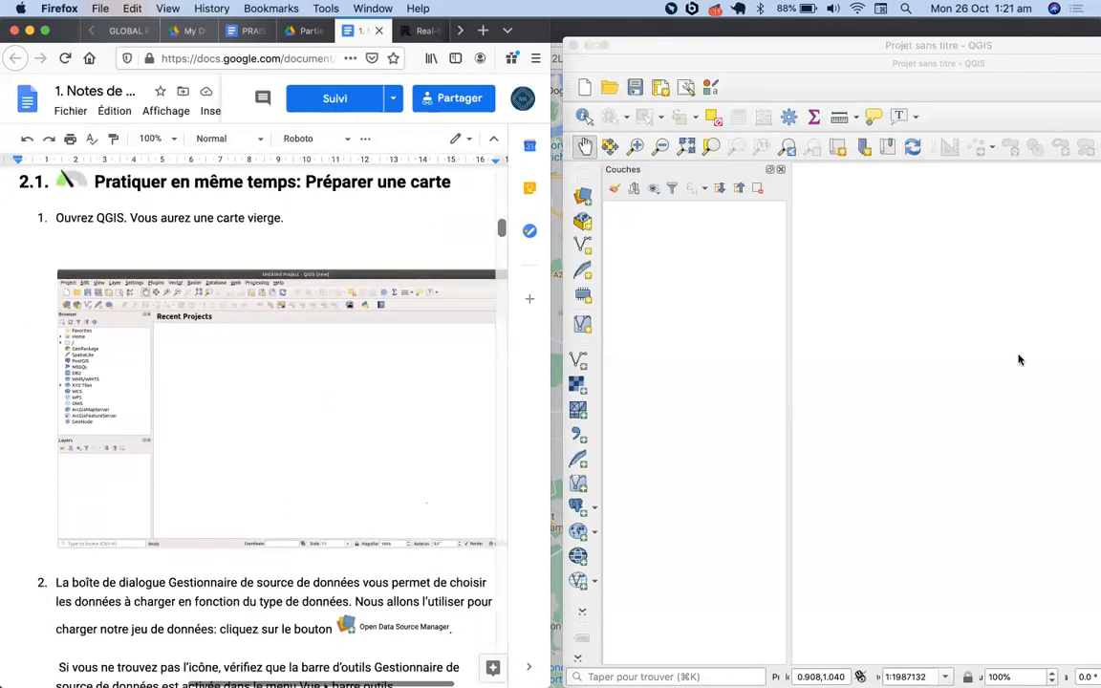
scroll(340, 418, down, 6)
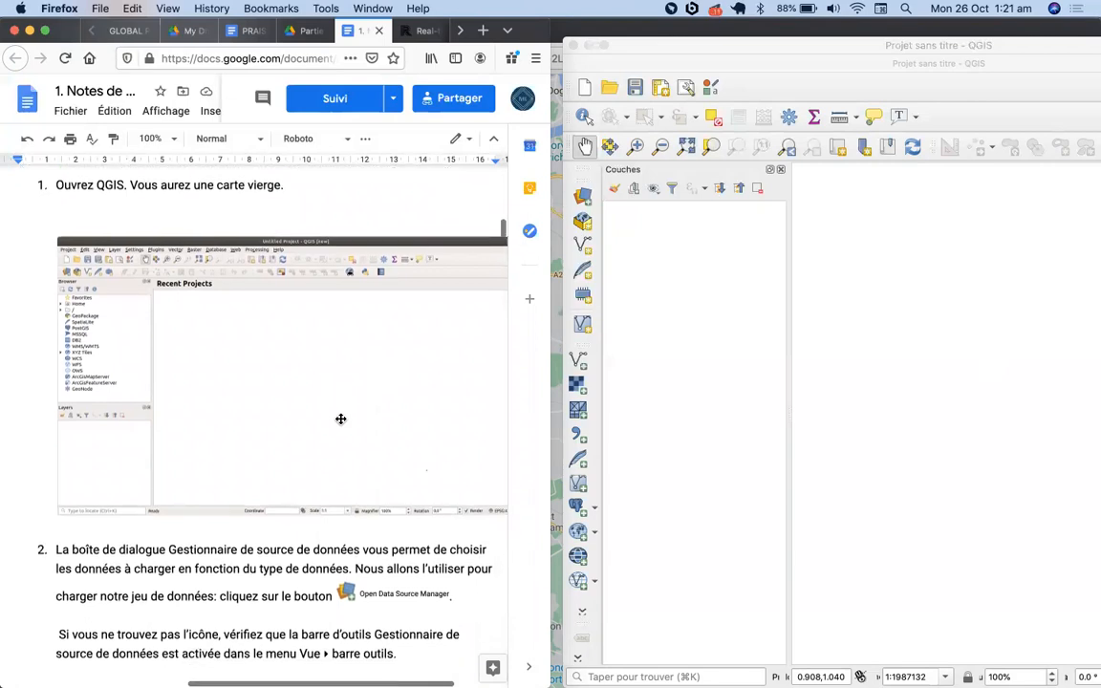
scroll(341, 418, down, 3)
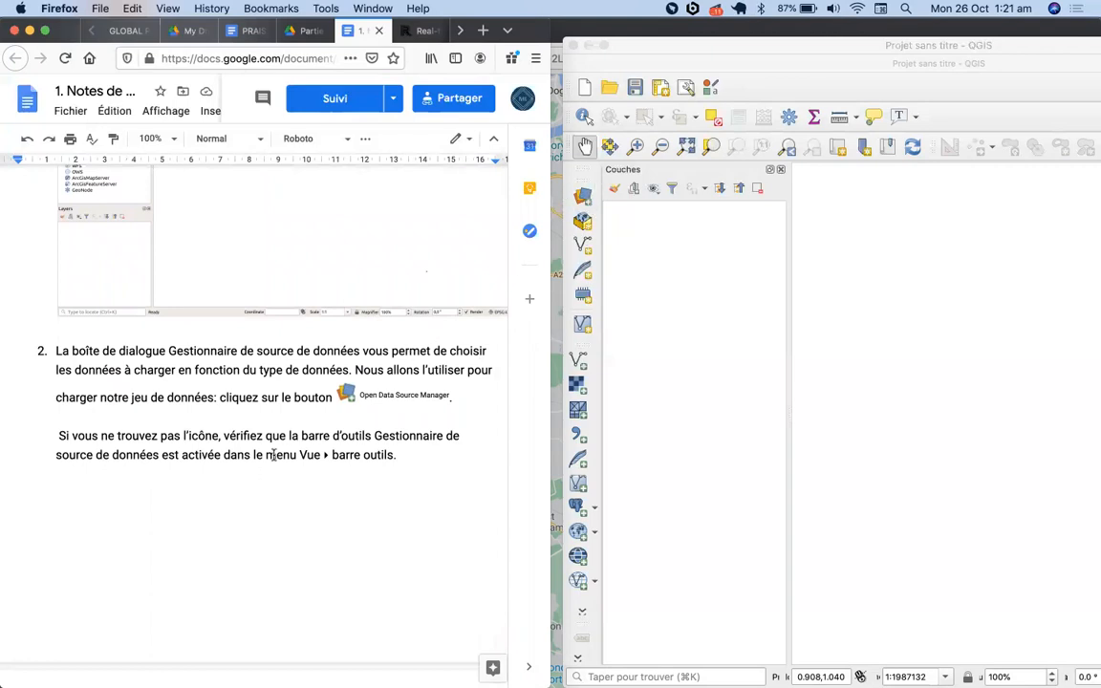
scroll(251, 478, down, 6)
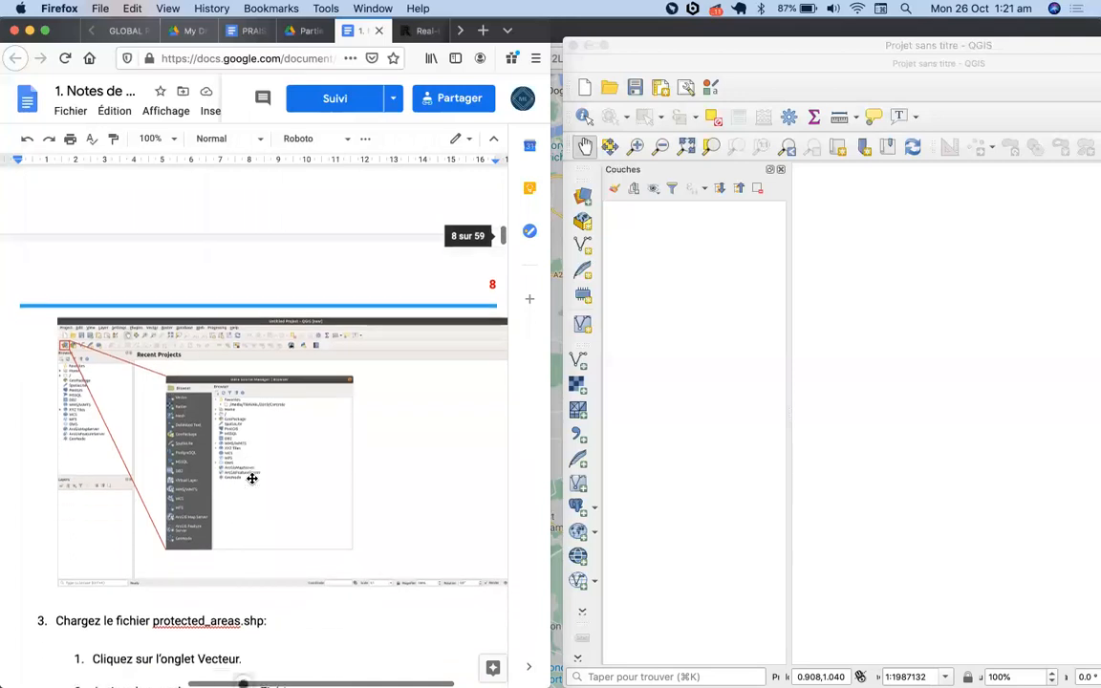
scroll(251, 478, down, 6)
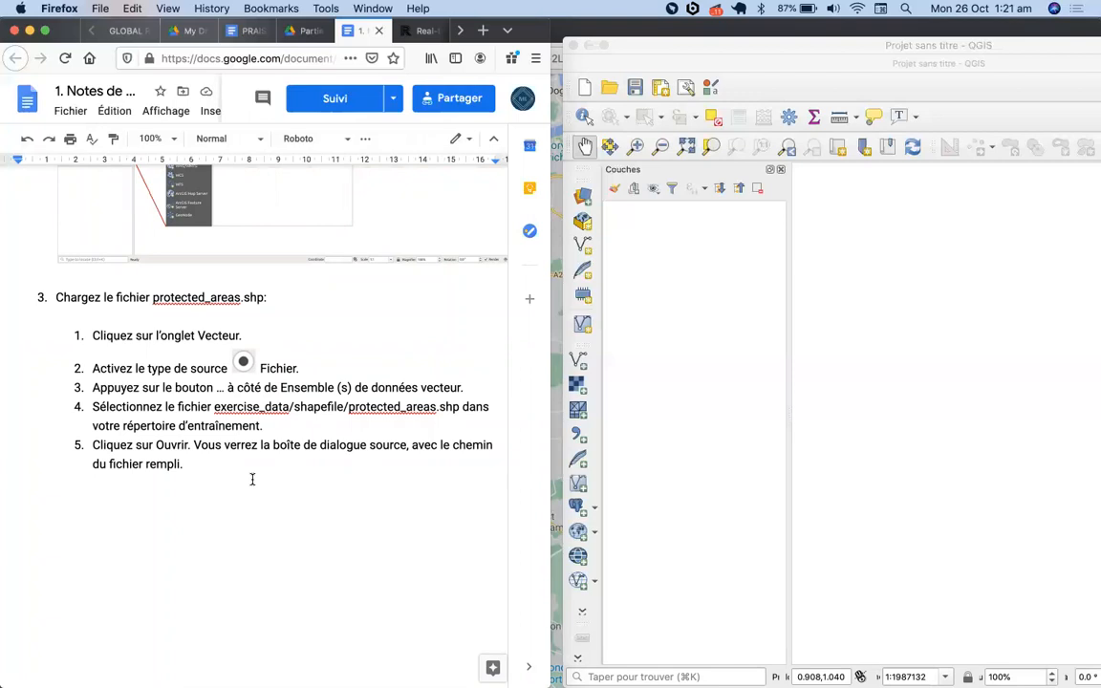
Step: Open the QGIS Data Source Manager, move it clear of the notes and show the Vecteur source options
click(587, 200)
click(587, 200)
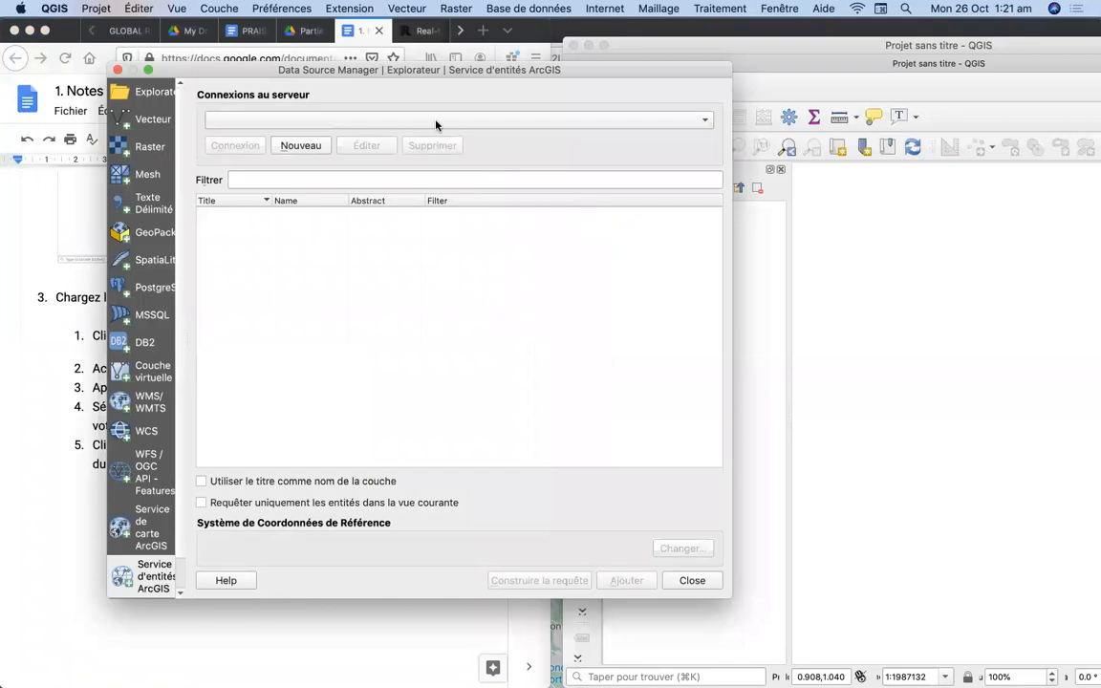
drag(599, 71, 702, 72)
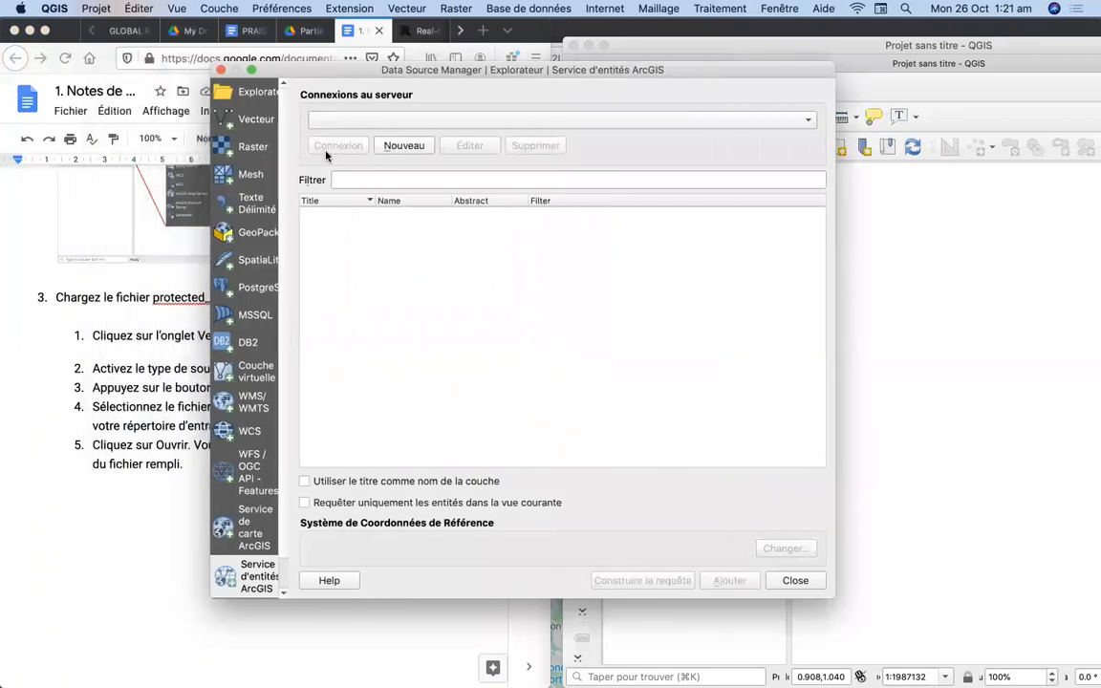
click(258, 120)
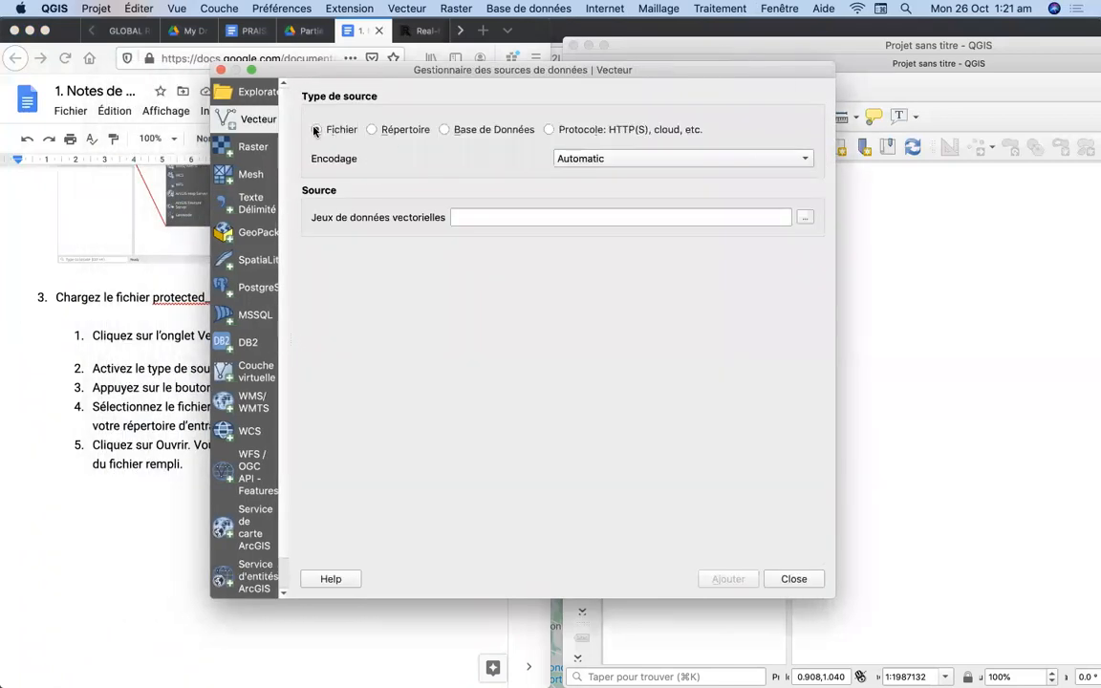
Step: Browse for the vector dataset from the home folder into Multiple.Invest Ltd, Projects, Parcours MI
click(804, 218)
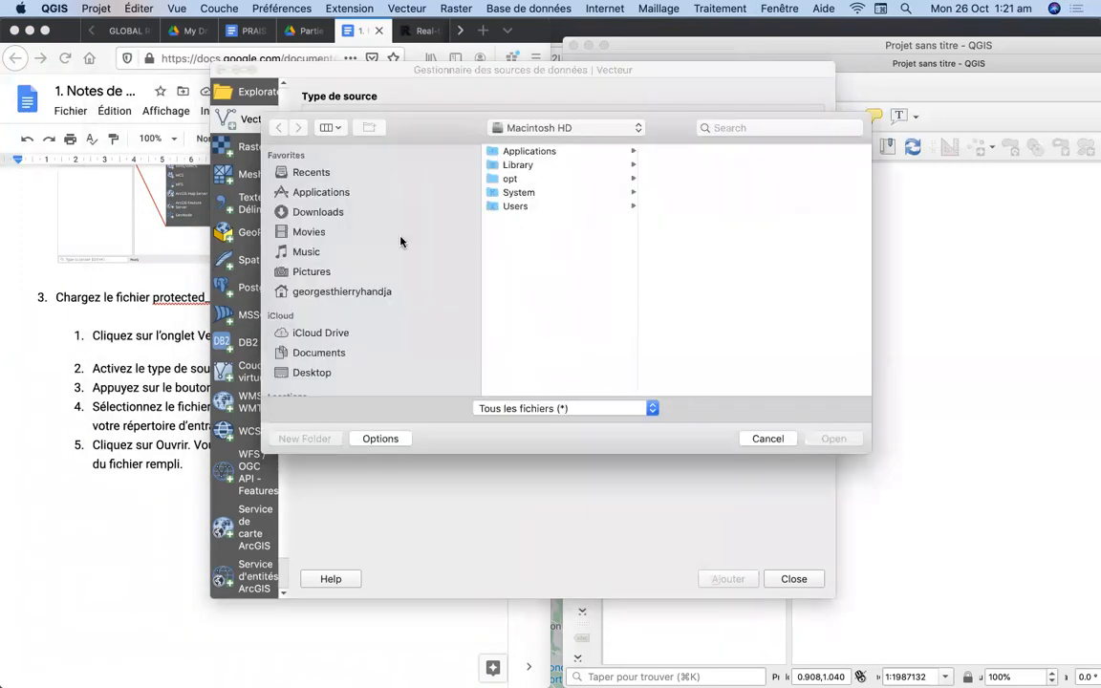
click(298, 291)
scroll(548, 332, down, 3)
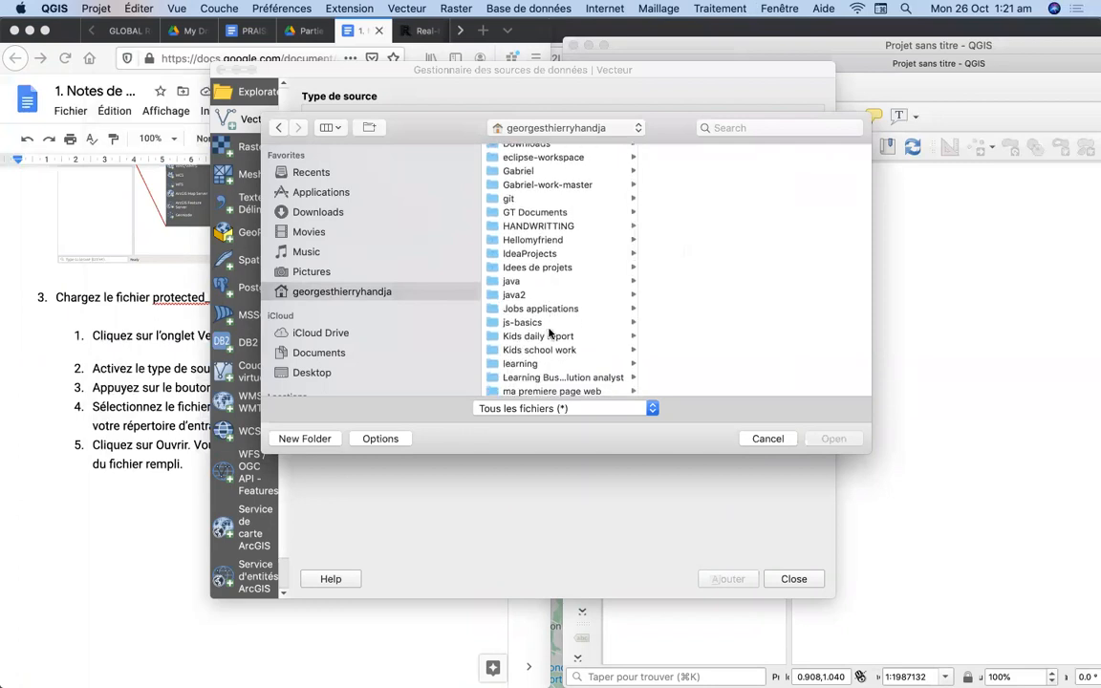
scroll(544, 334, down, 3)
scroll(527, 341, down, 4)
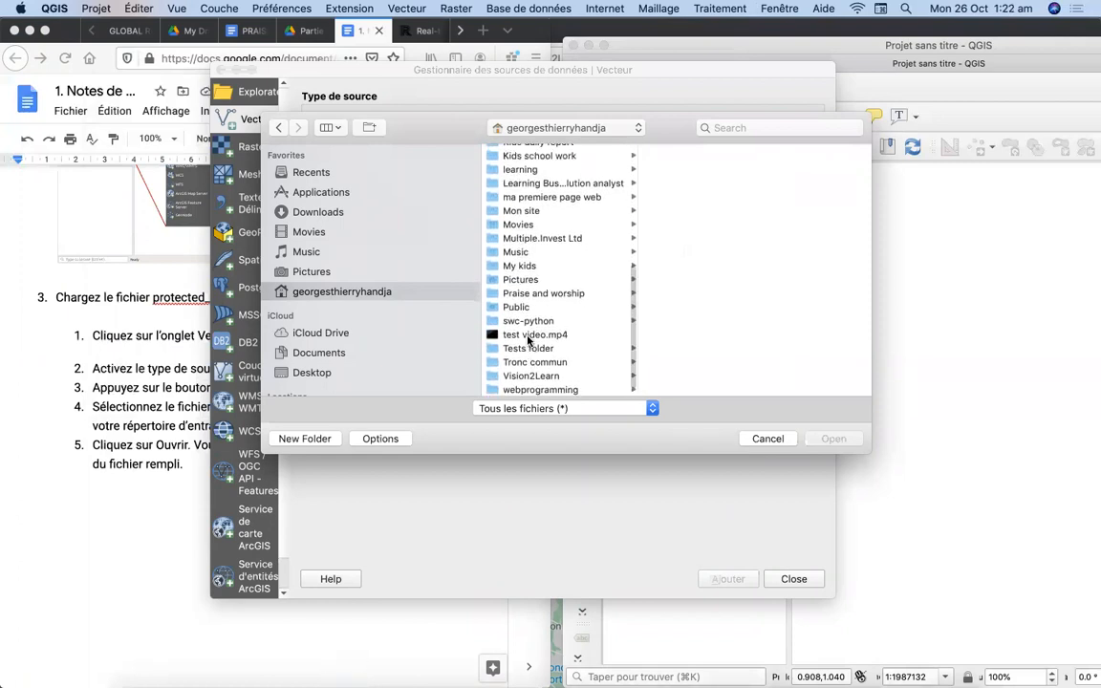
scroll(528, 341, up, 4)
click(539, 298)
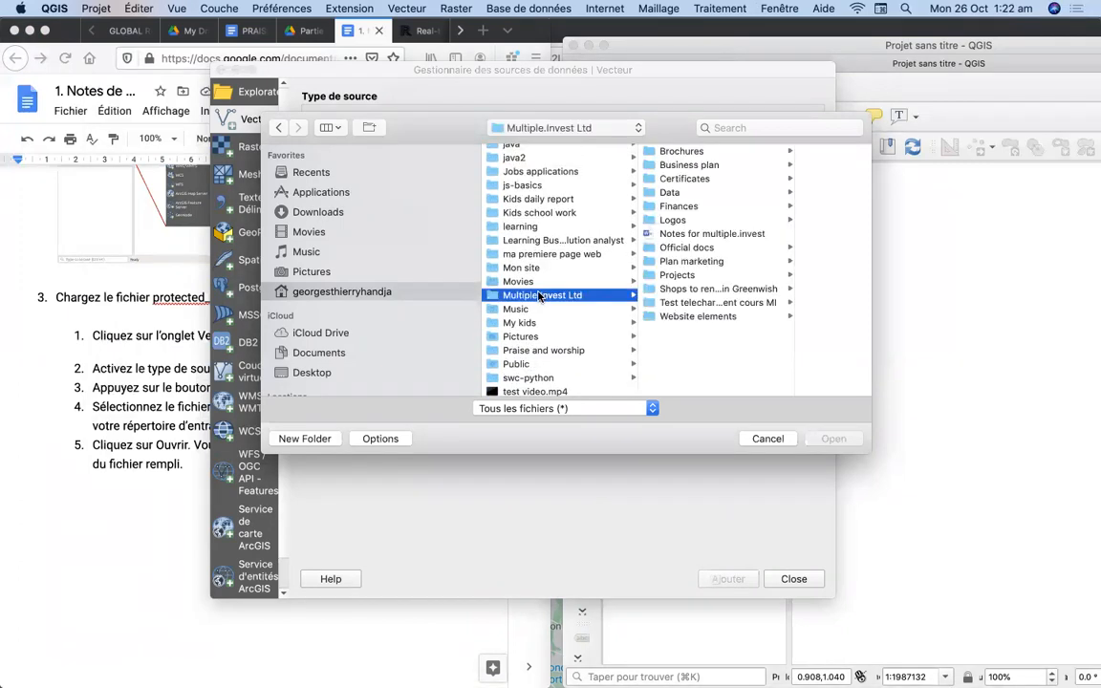
click(680, 275)
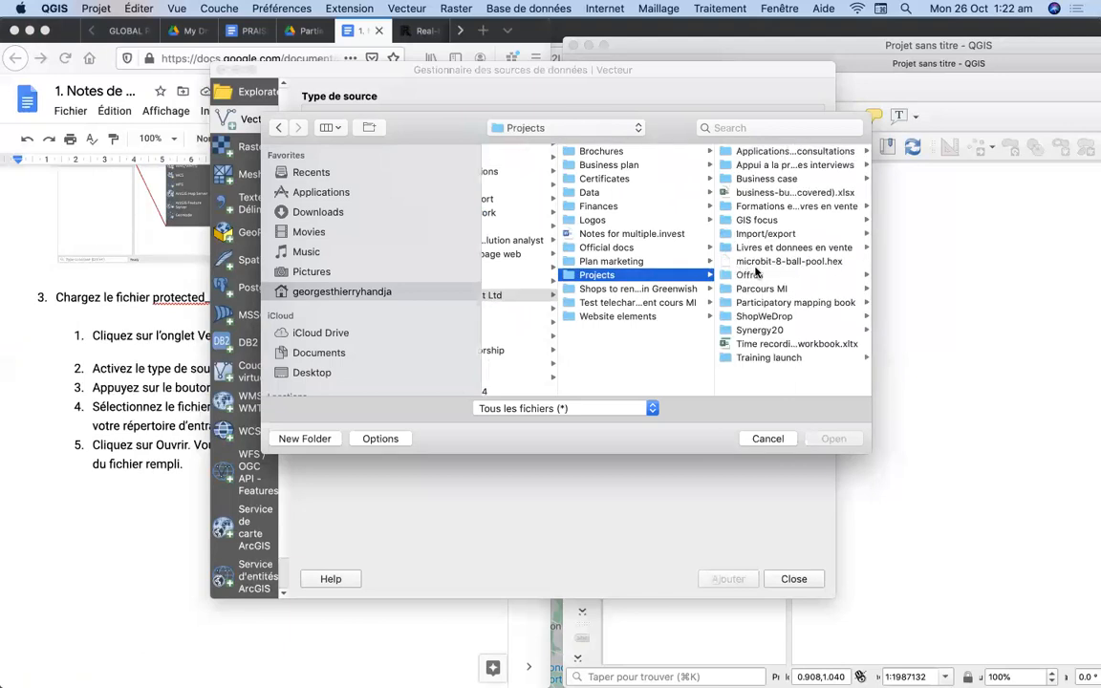
click(755, 288)
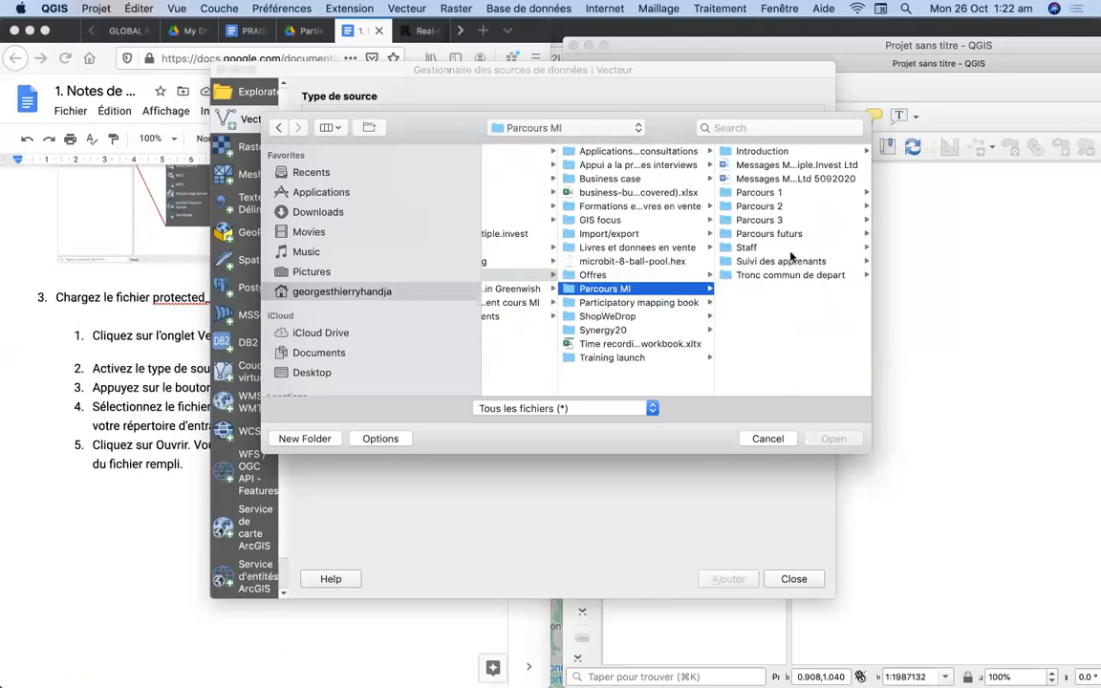
Step: Go down through Parcours 1, Initiation au SIG avec Qgis, QGIS-Training-Data-to use and exercise_data to the shapefile folder
click(757, 192)
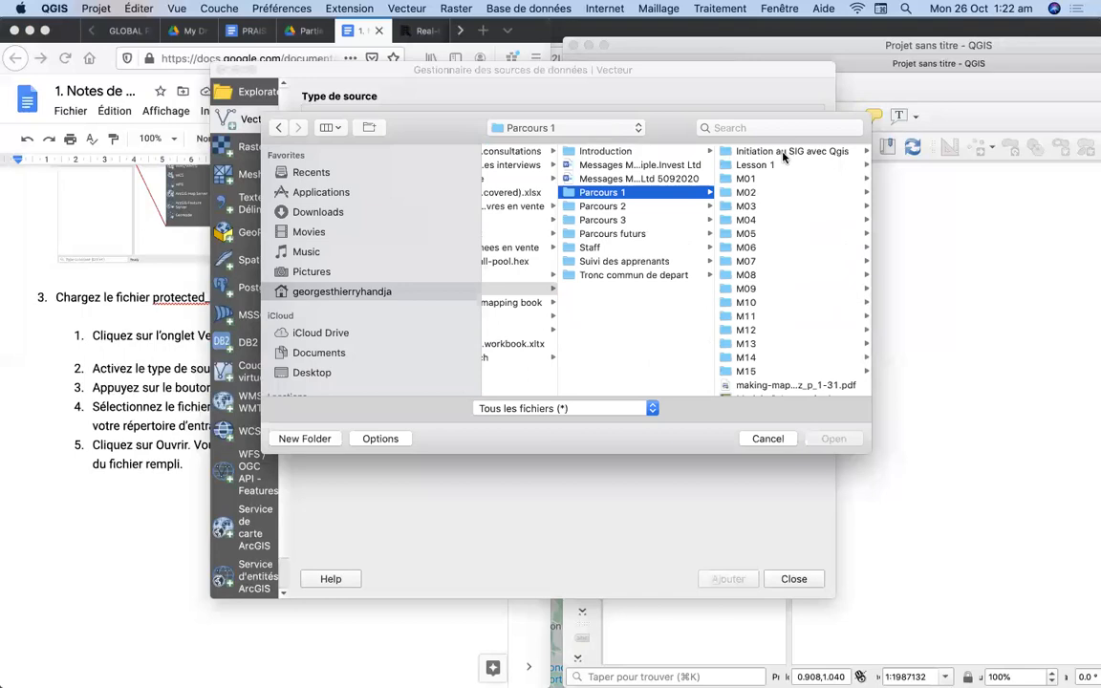
click(782, 153)
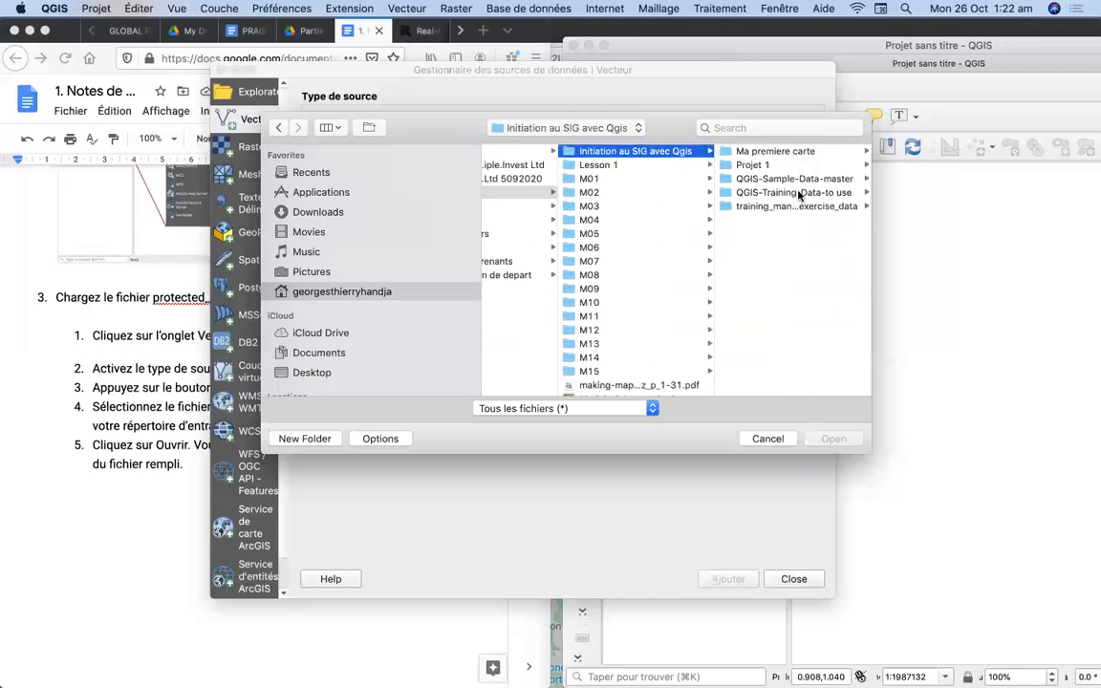
click(797, 192)
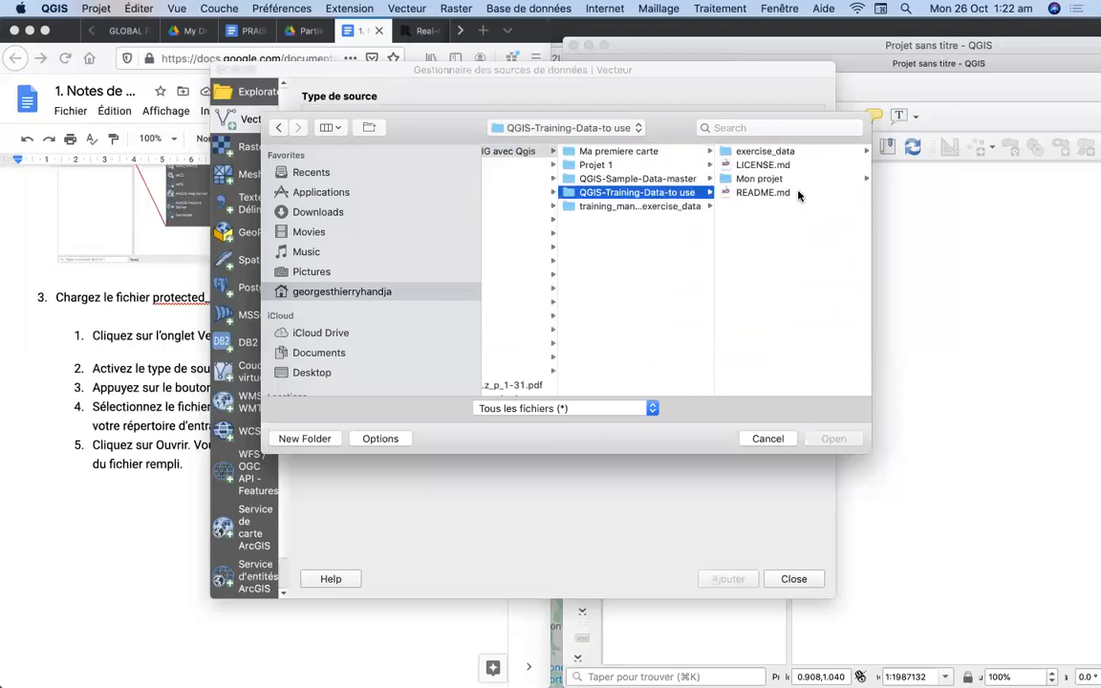
click(772, 153)
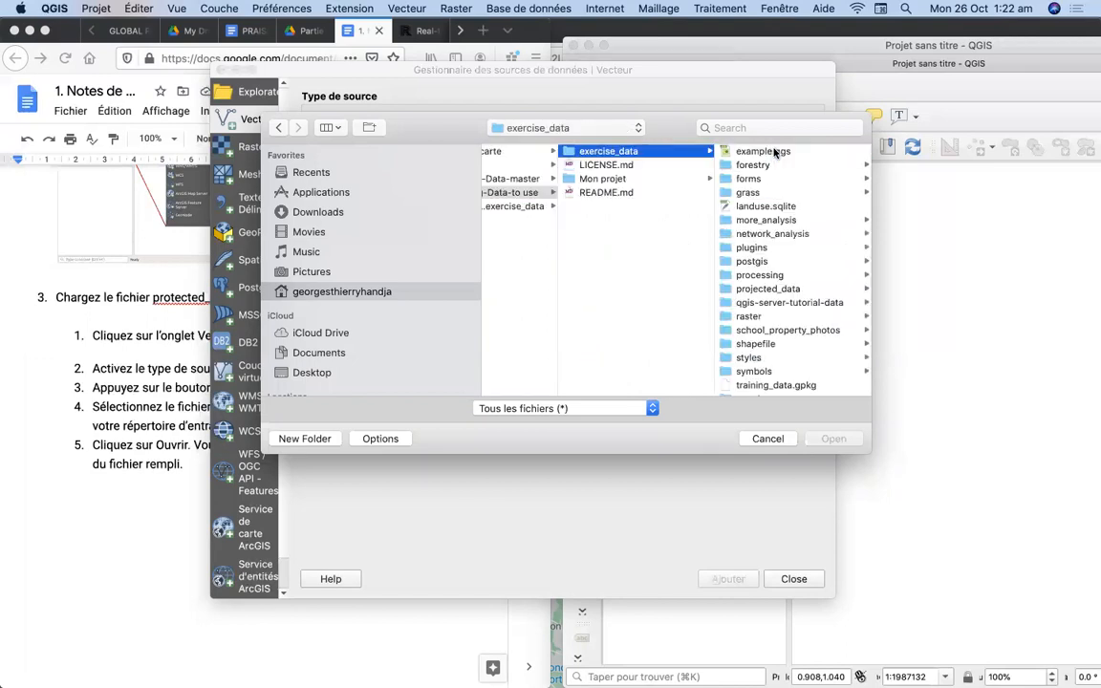
click(769, 343)
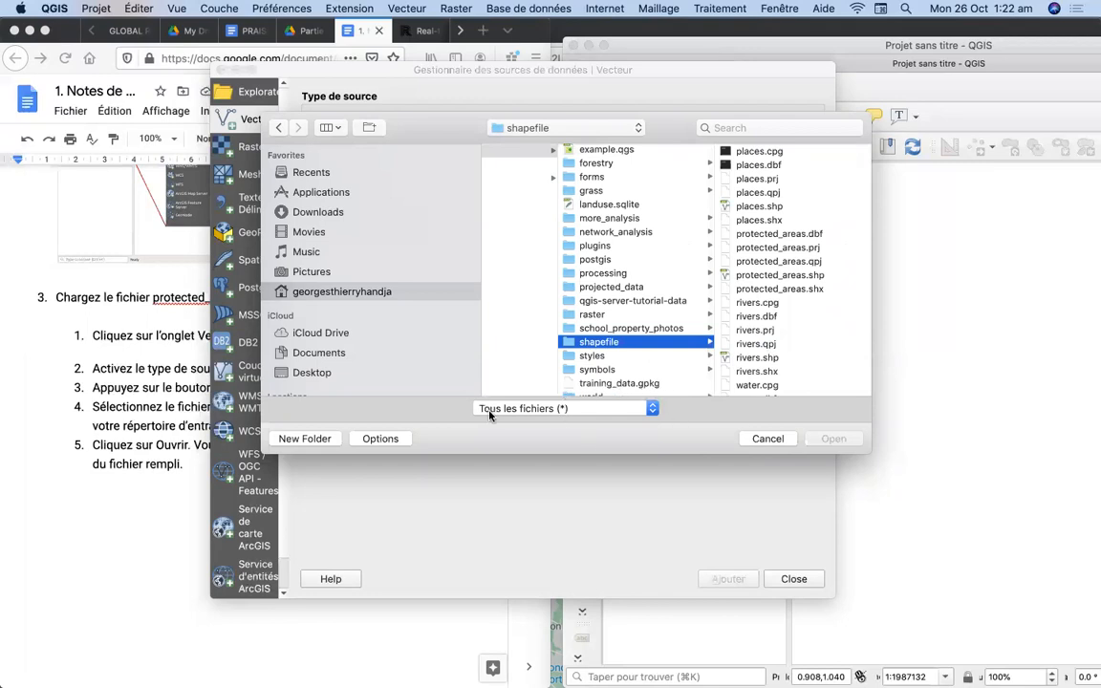
Step: Filter the files to ESRI Shapefiles, add protected_areas.shp as a vector layer and close the Data Source Manager
click(651, 409)
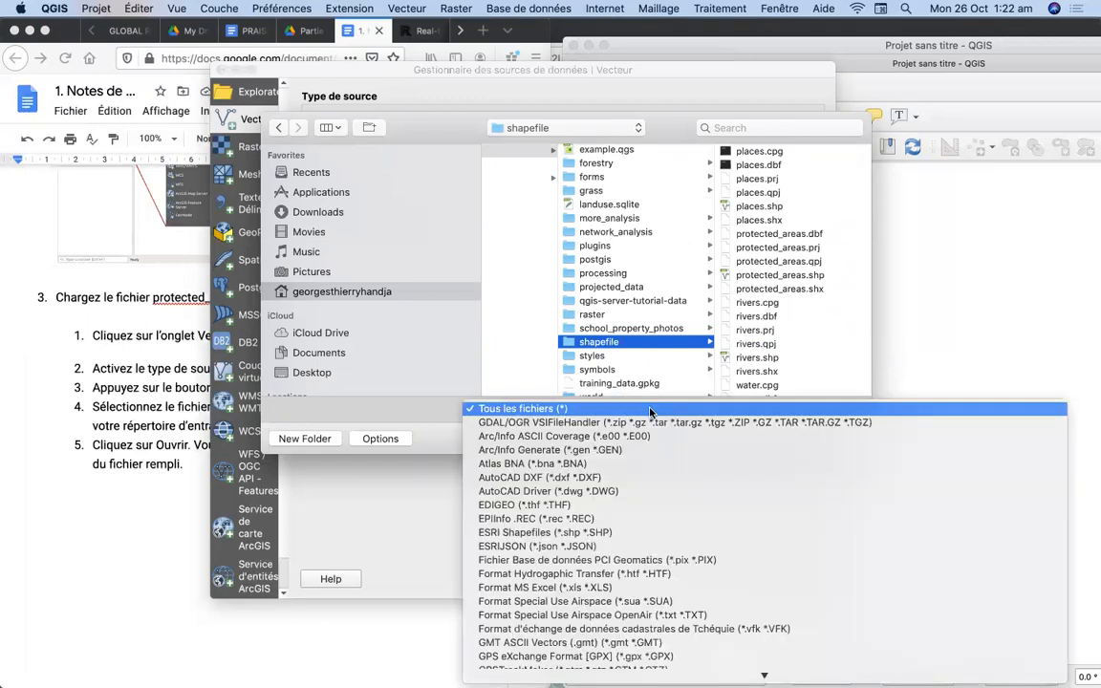
click(643, 533)
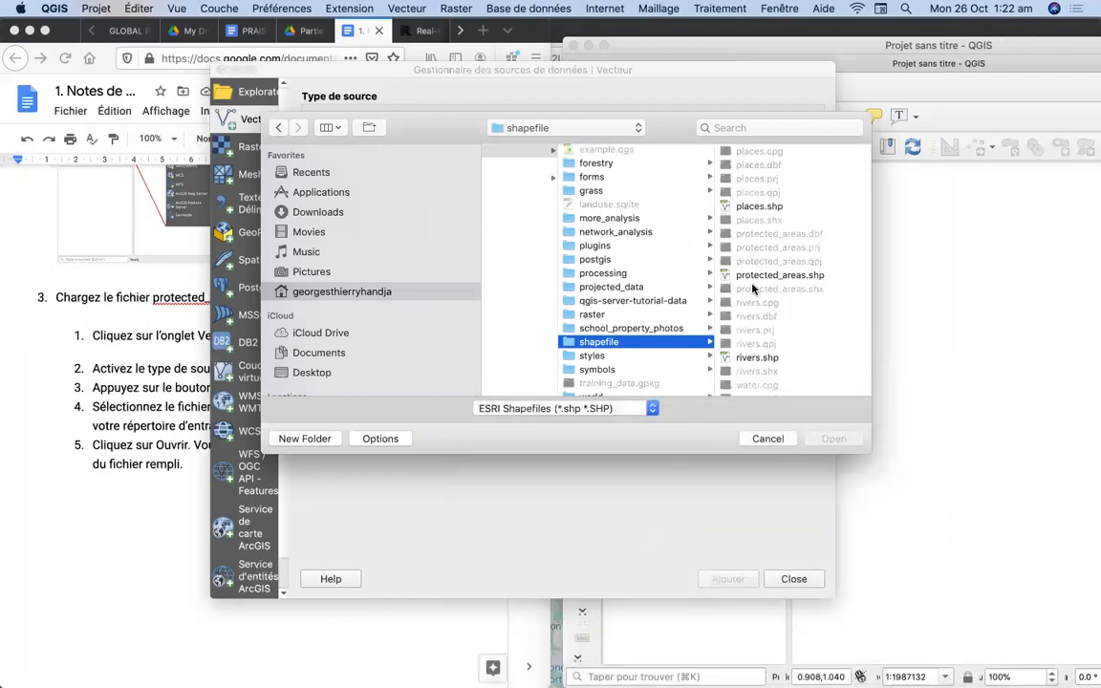
click(748, 277)
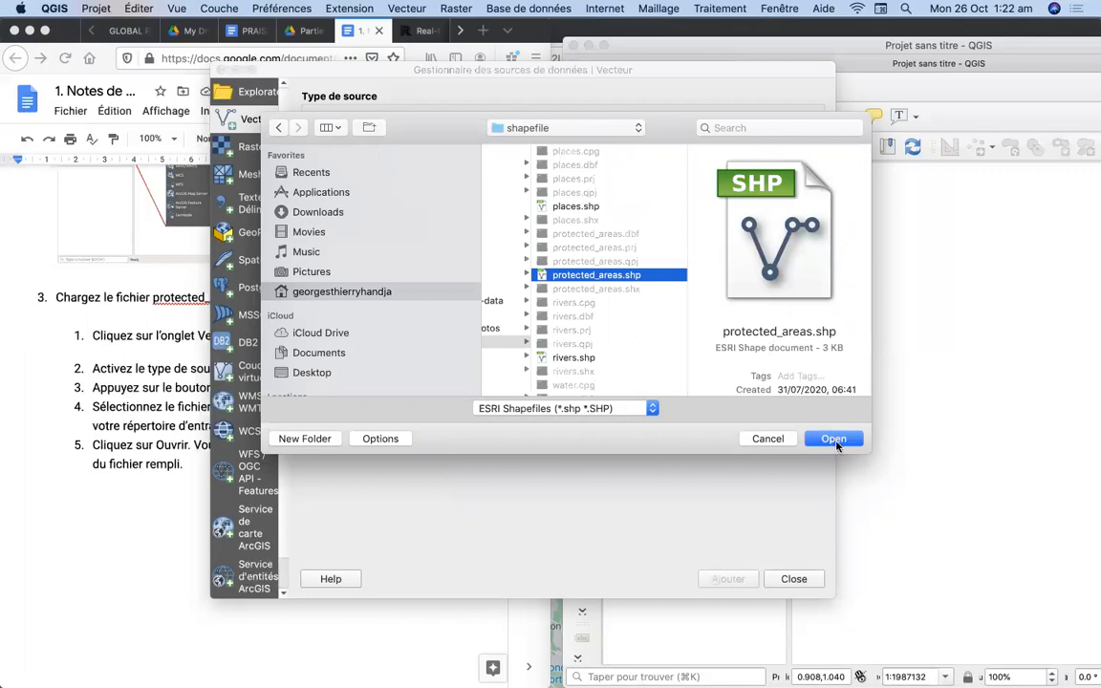
click(834, 440)
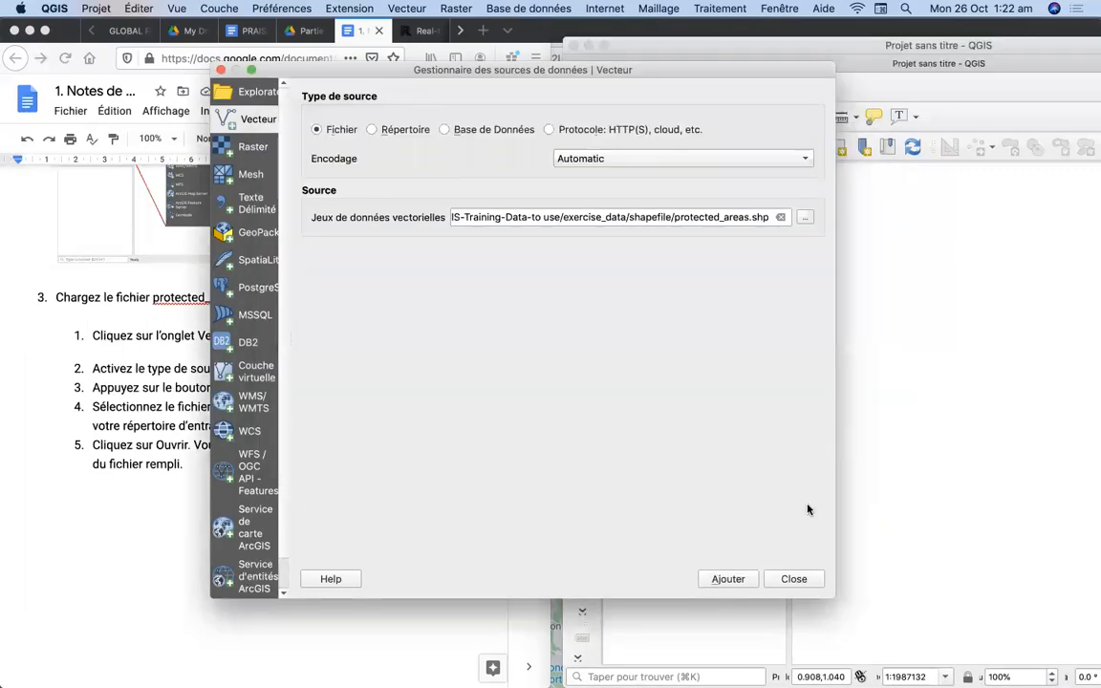
click(730, 579)
click(793, 579)
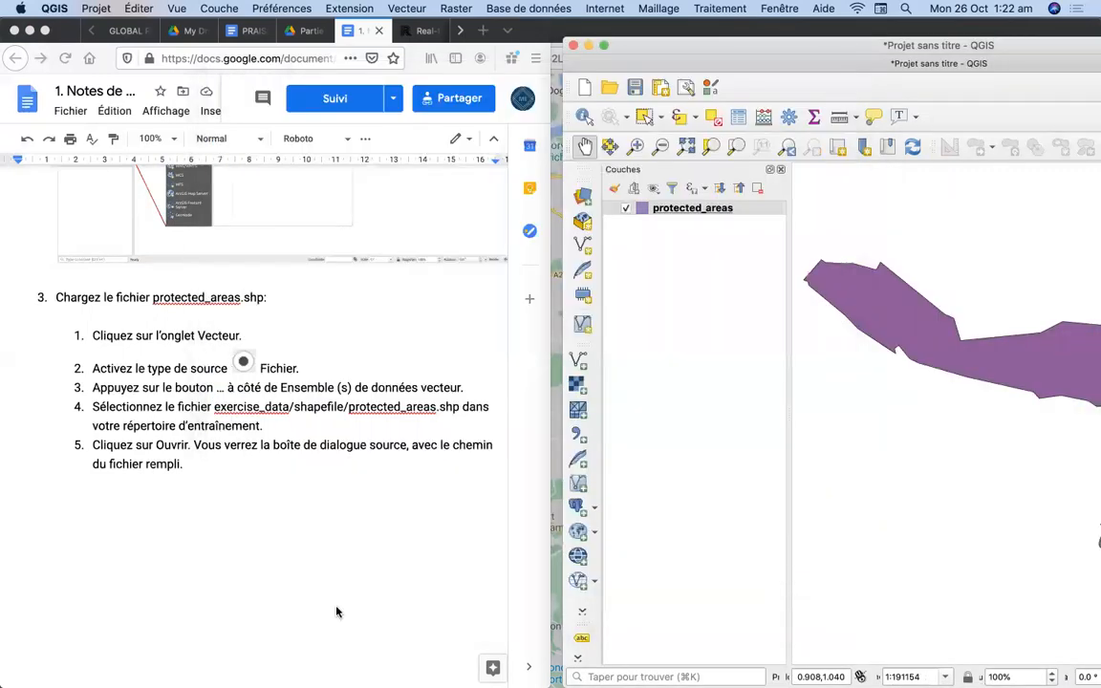
Step: Follow the course notes to the saving instructions and choose the Mon projet folder beside exercise_data as the project's save location
scroll(281, 577, down, 10)
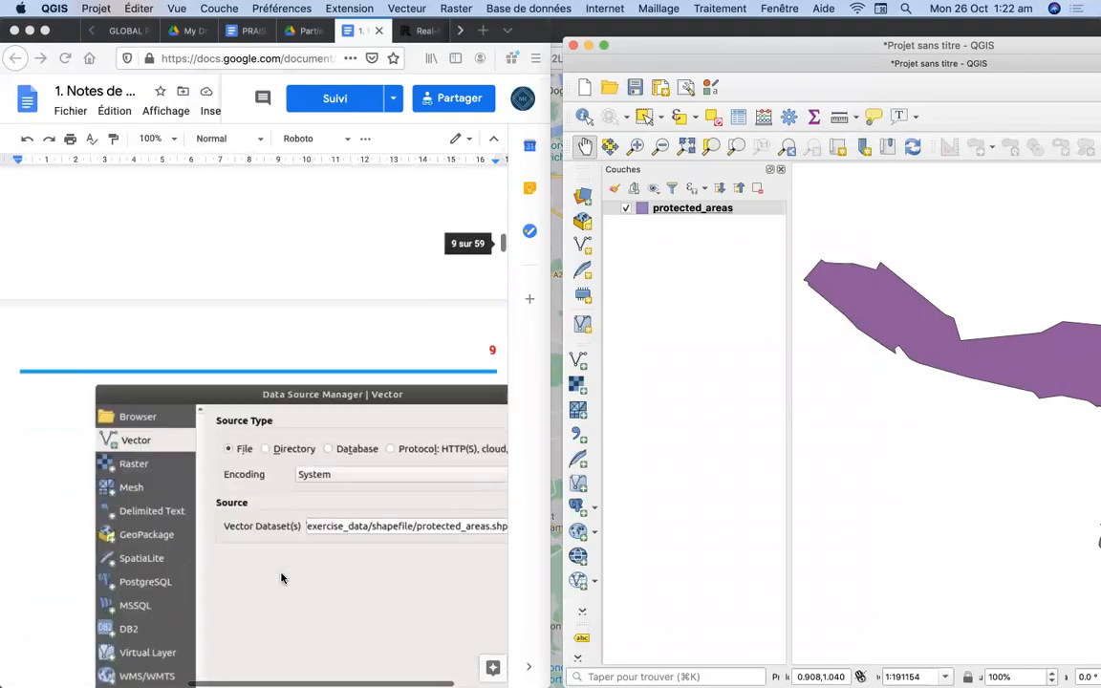
scroll(281, 577, down, 10)
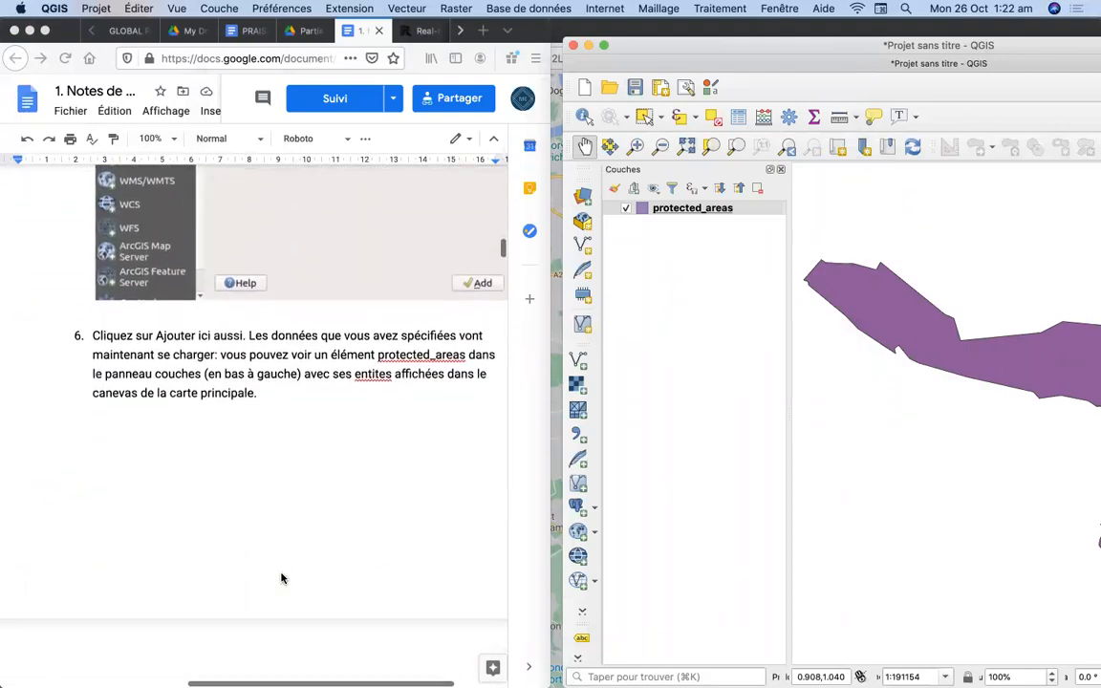
scroll(281, 577, down, 10)
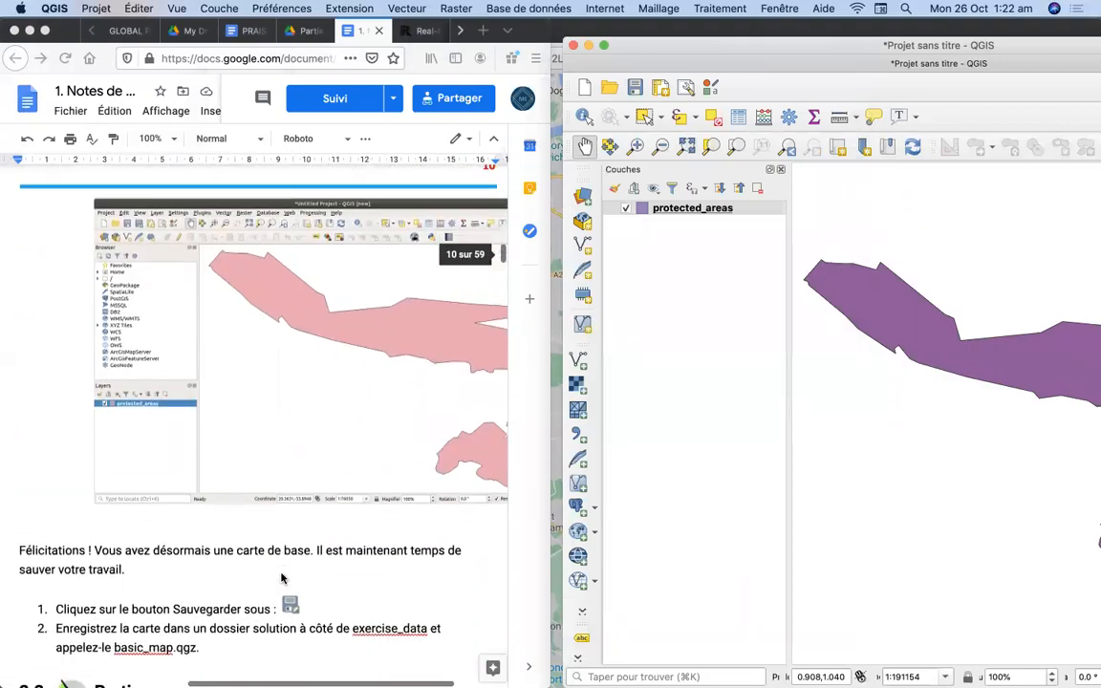
scroll(283, 577, down, 3)
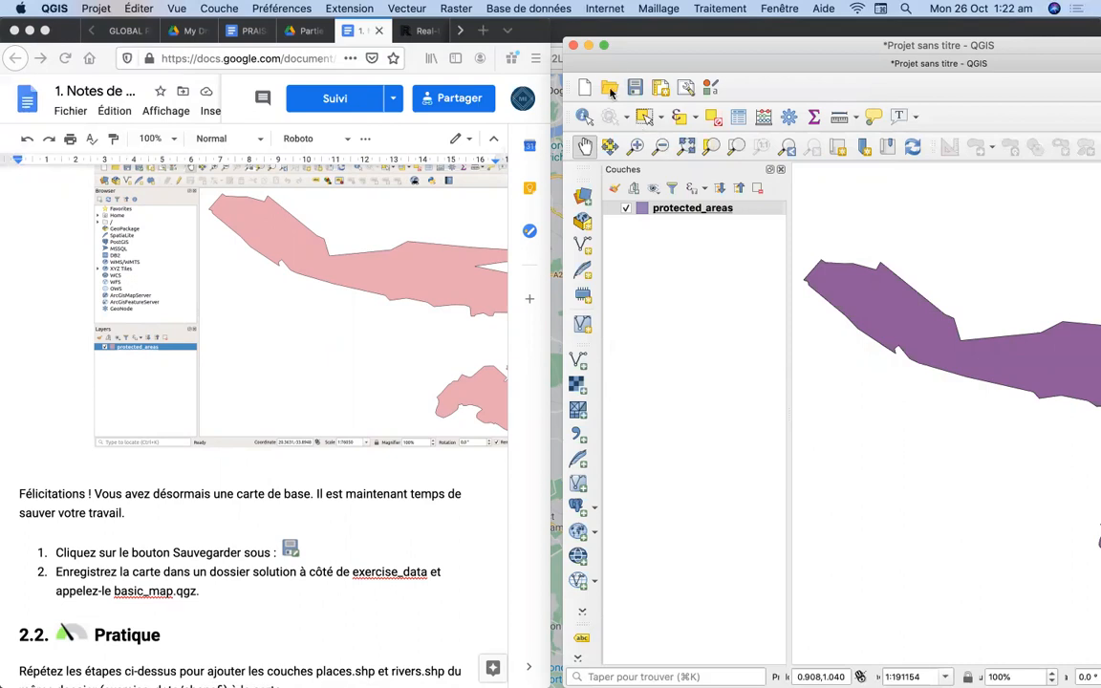
click(637, 89)
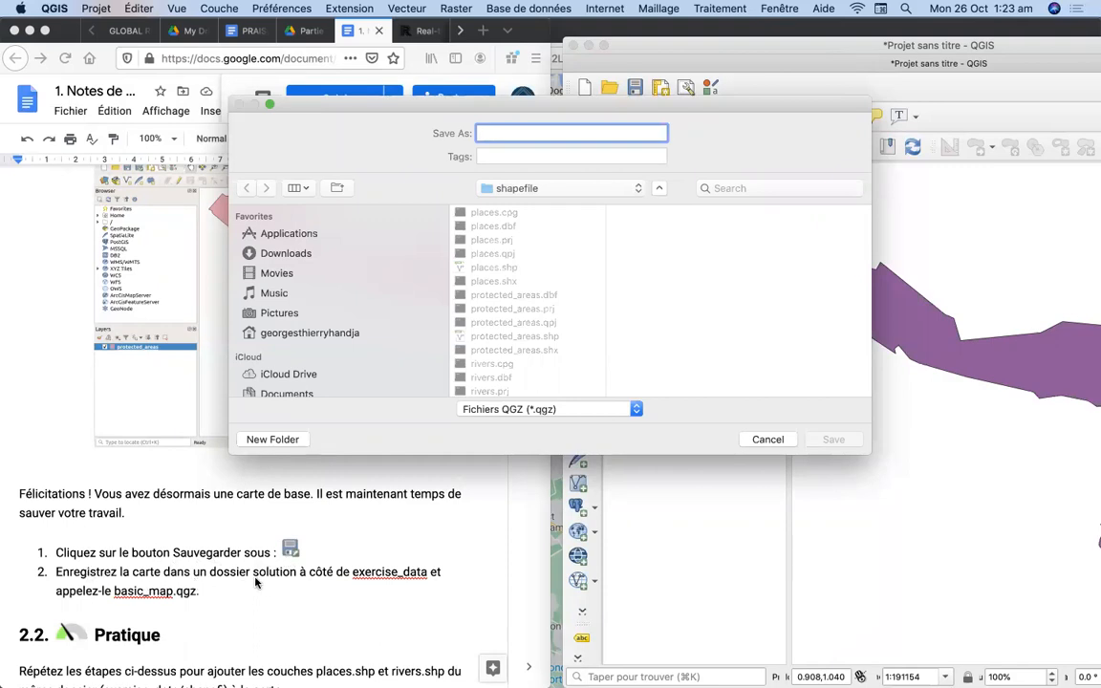
click(638, 190)
click(627, 206)
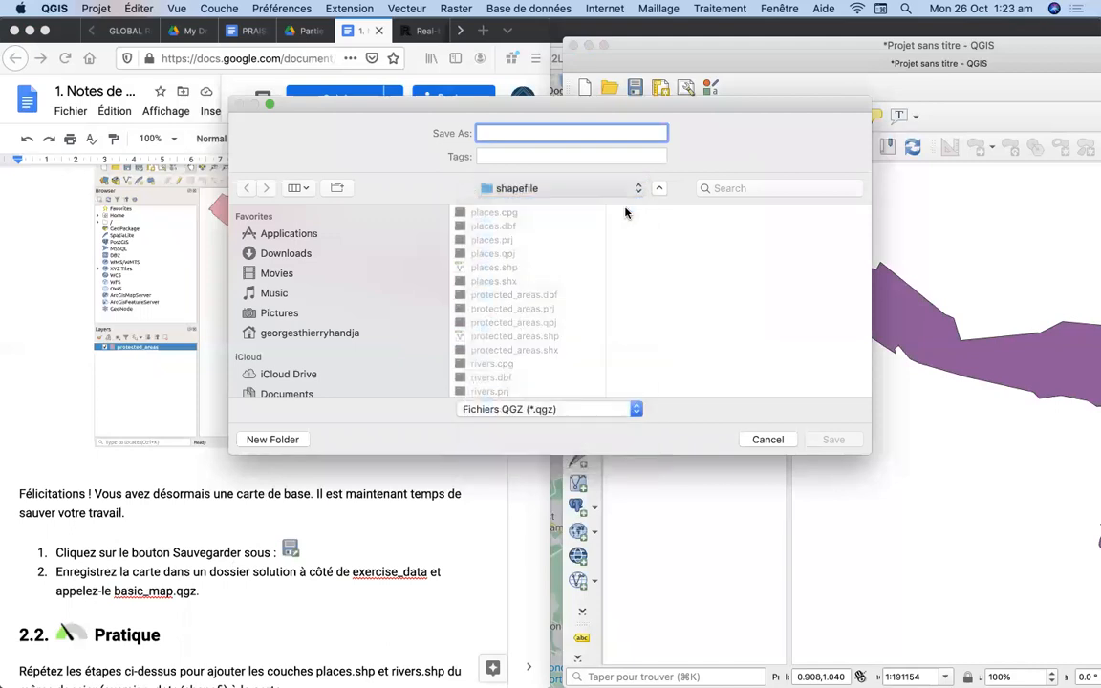
click(639, 188)
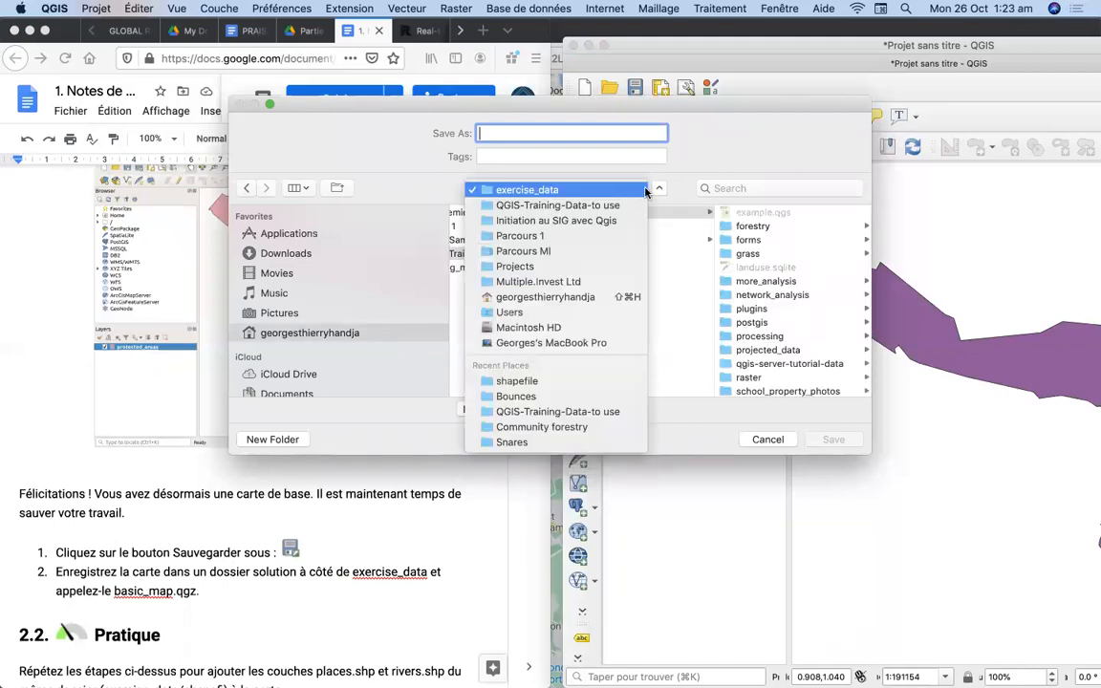
click(688, 239)
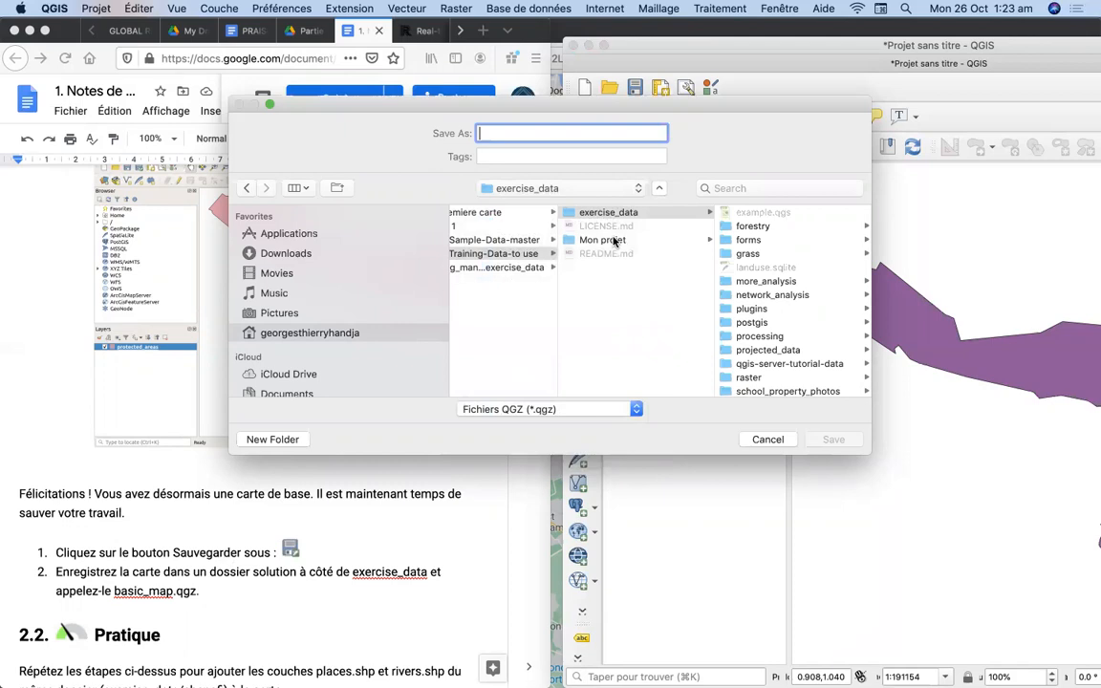
click(613, 240)
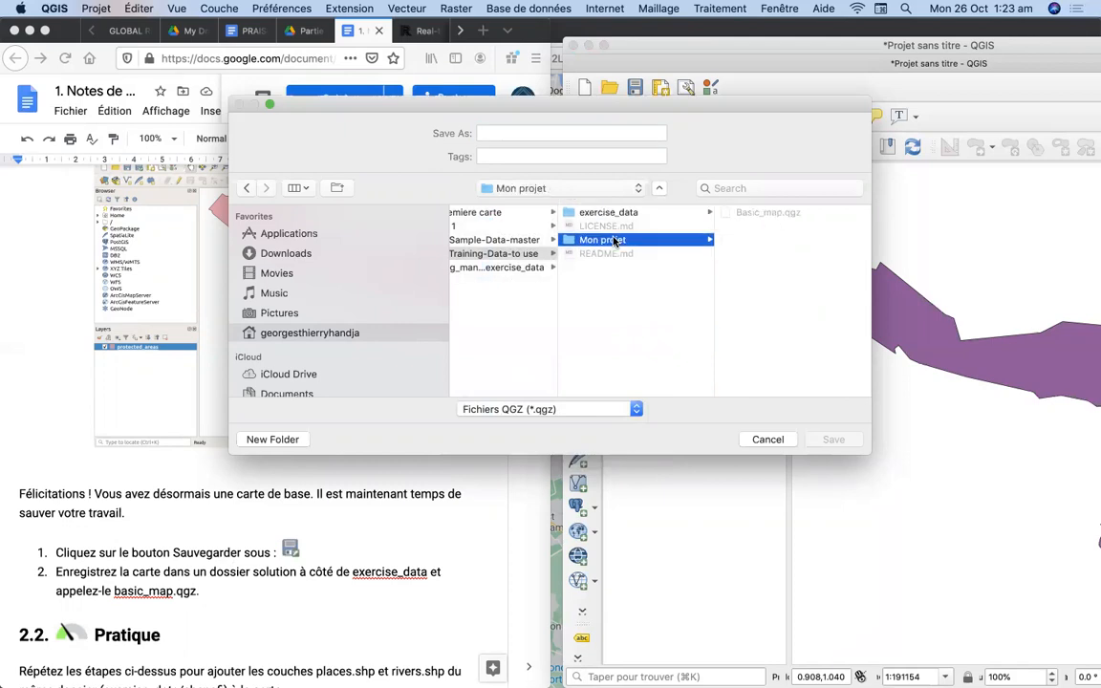
Step: Save the project as Basic_map.qgz in the QGZ format, replacing the existing file of that name
click(758, 215)
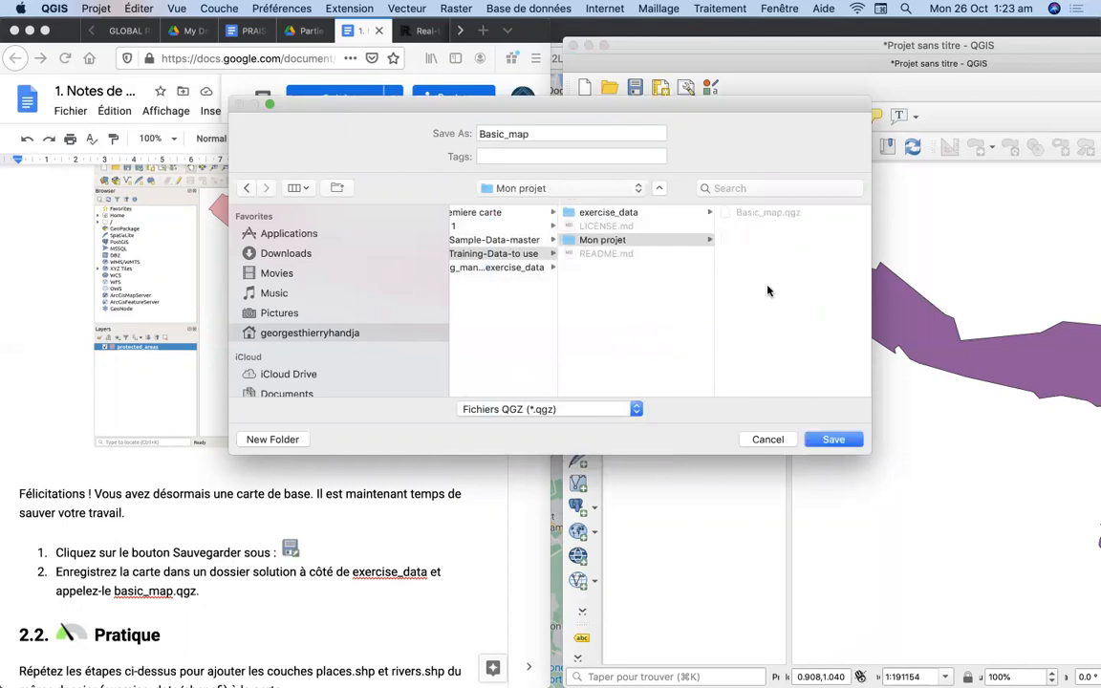
click(834, 439)
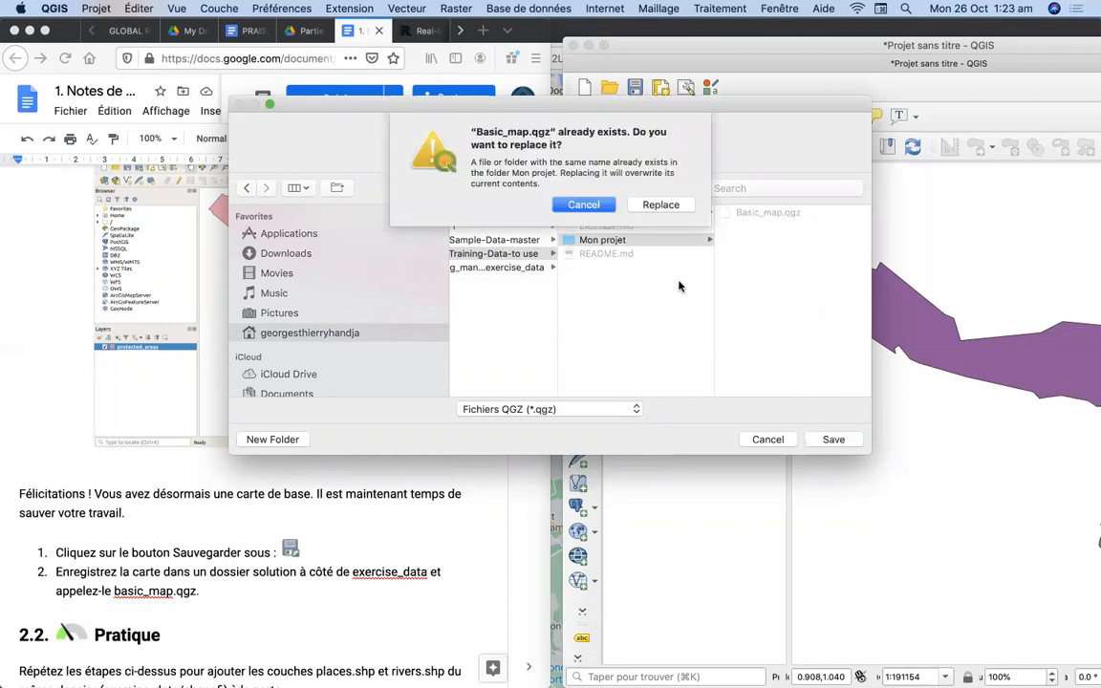
click(659, 205)
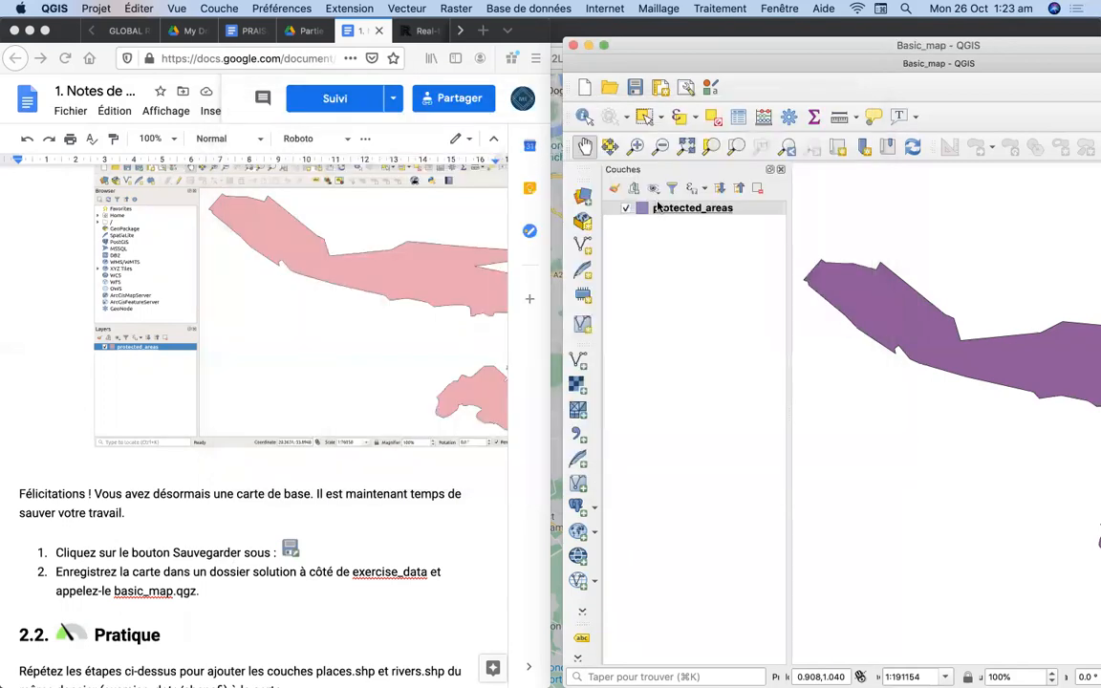
Step: Following the notes' Pratique exercise, add places.shp and rivers.shp from the shapefile folder as vector layers and close the Data Source Manager
scroll(330, 570, down, 6)
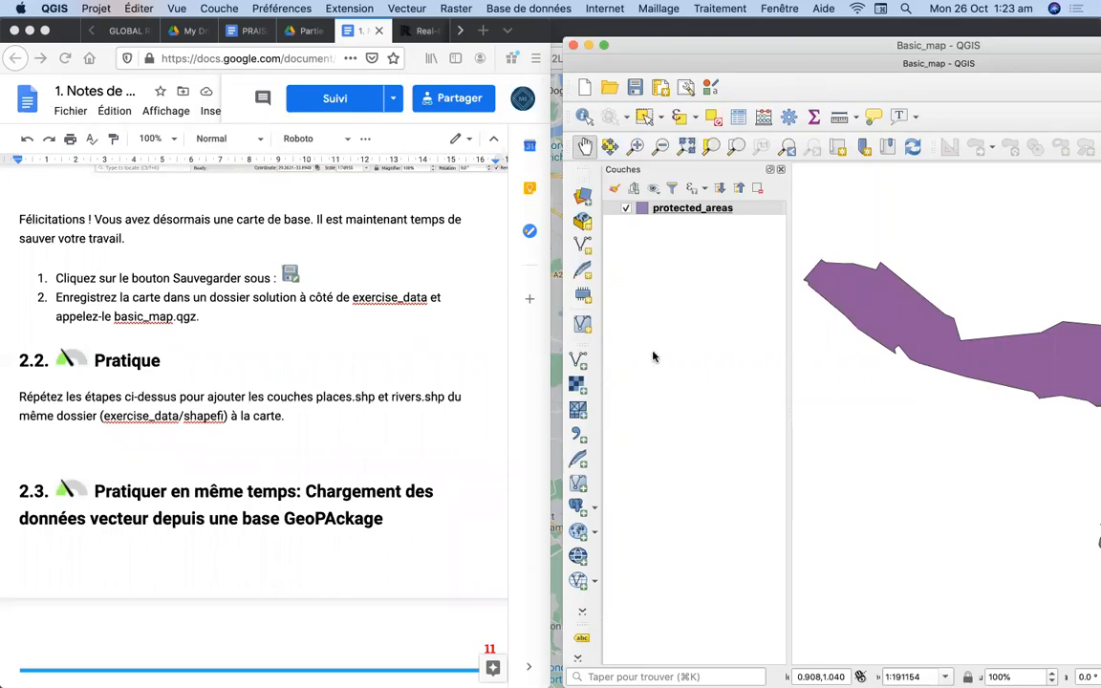
click(582, 197)
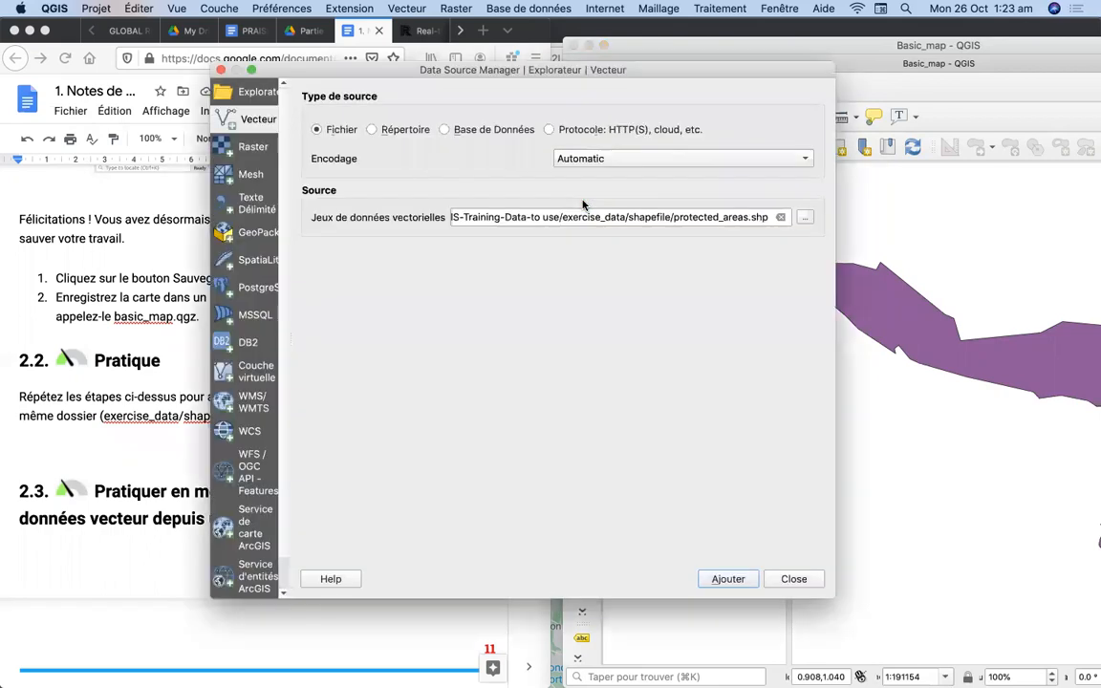
click(805, 218)
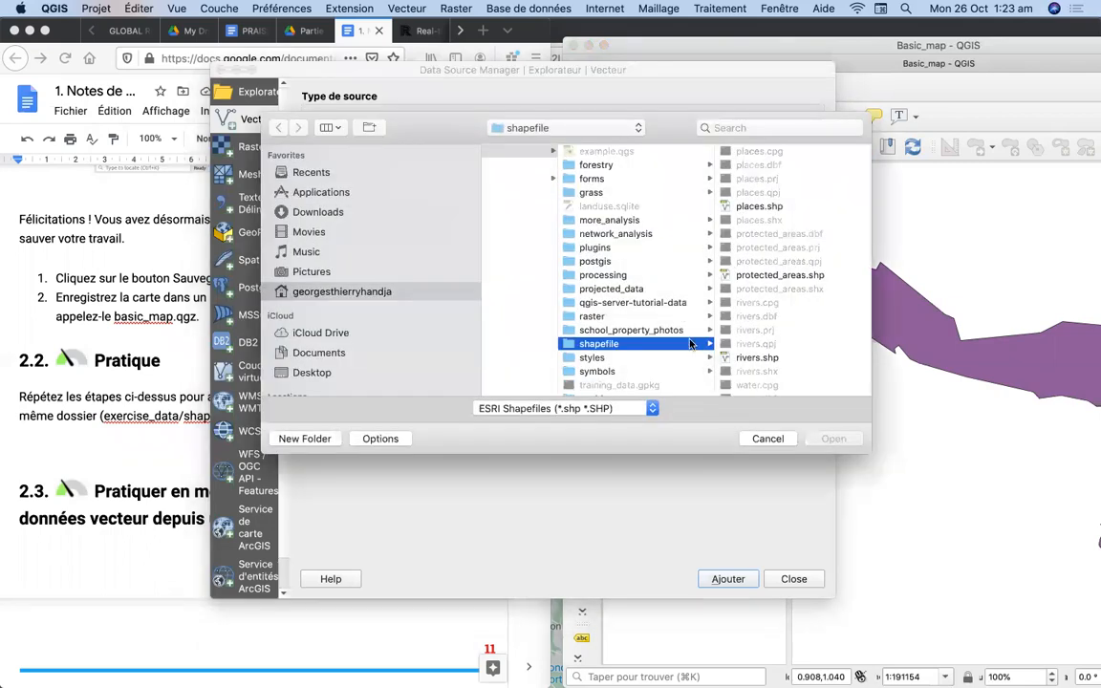
click(758, 206)
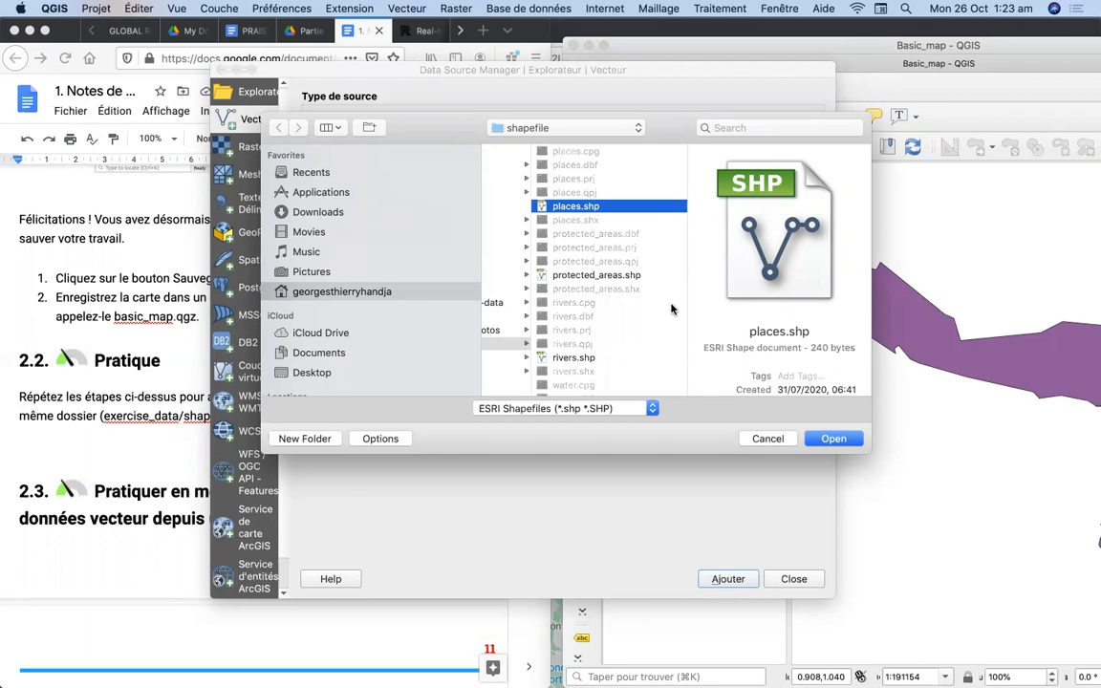
scroll(674, 306, down, 2)
scroll(672, 309, down, 2)
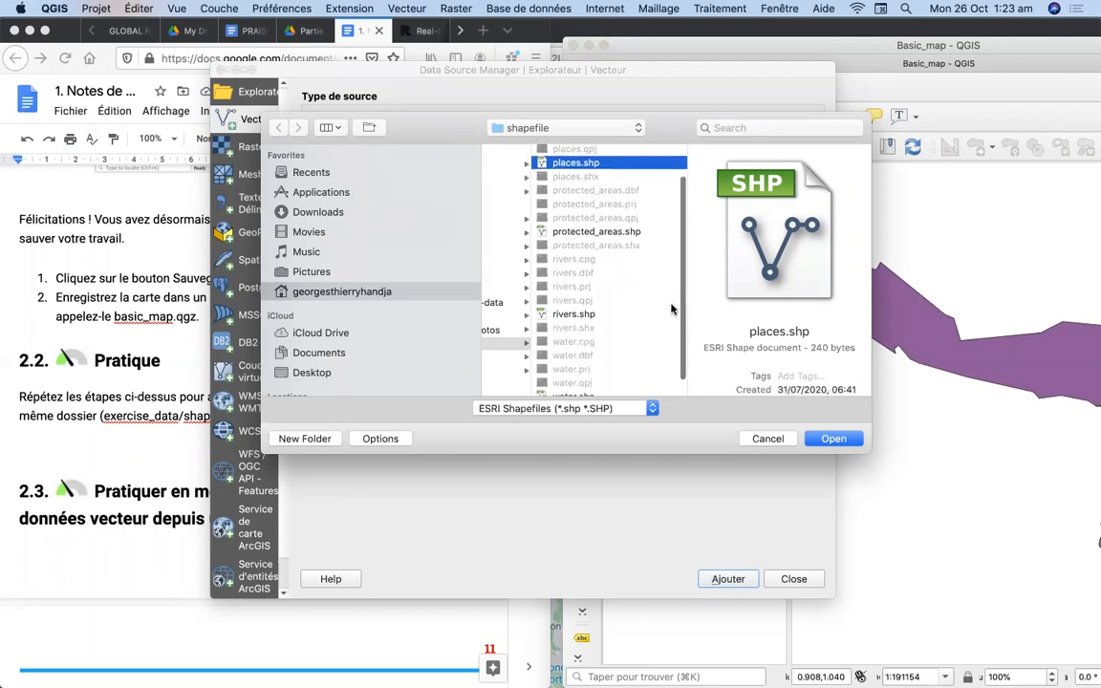
super+click(562, 313)
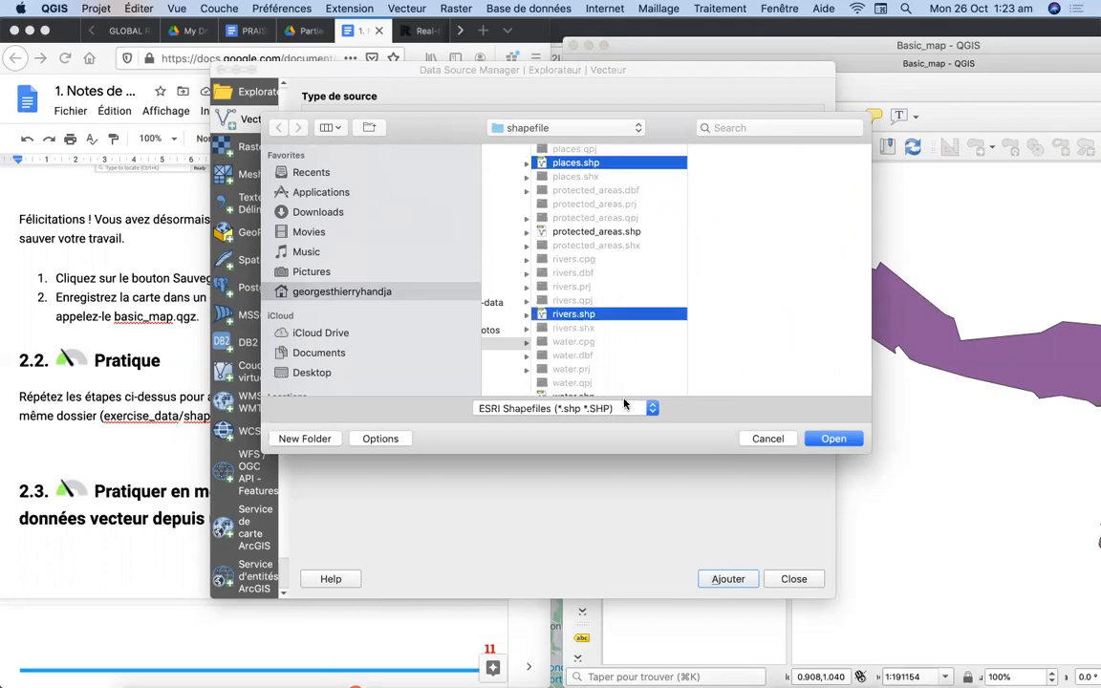
scroll(666, 373, down, 2)
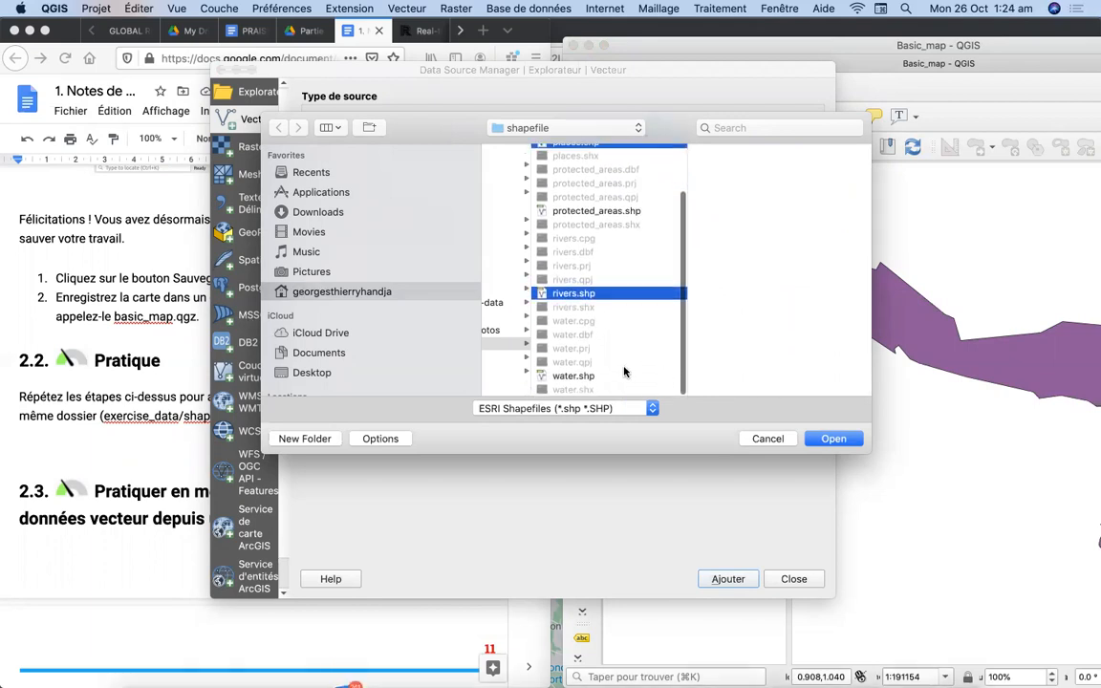
click(833, 439)
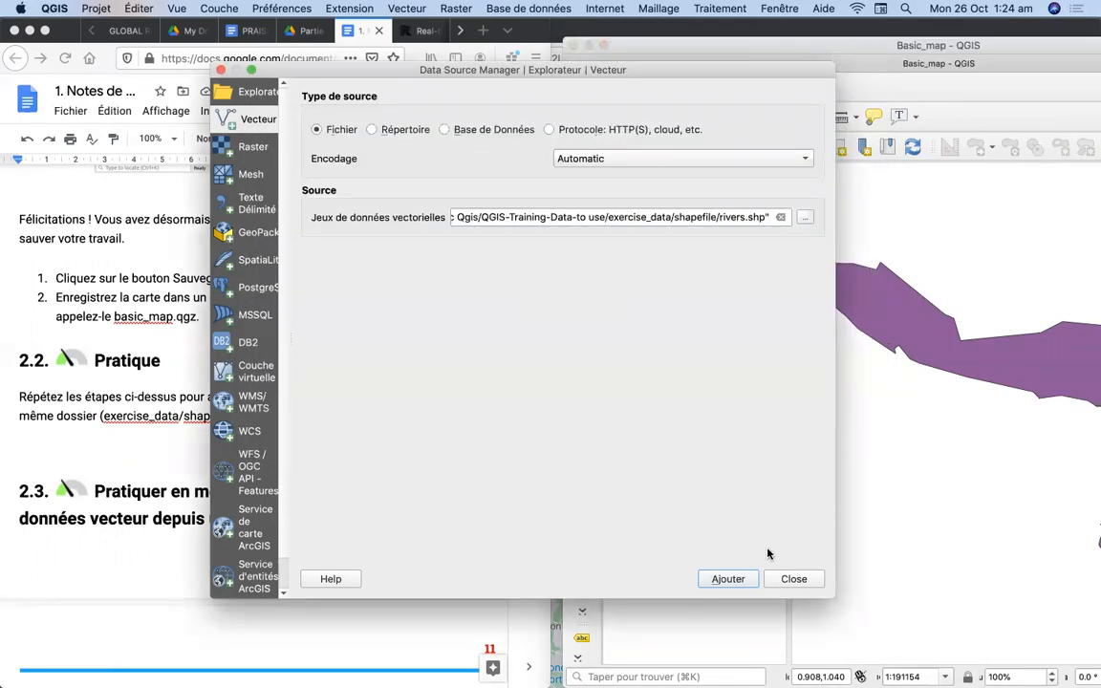
click(728, 580)
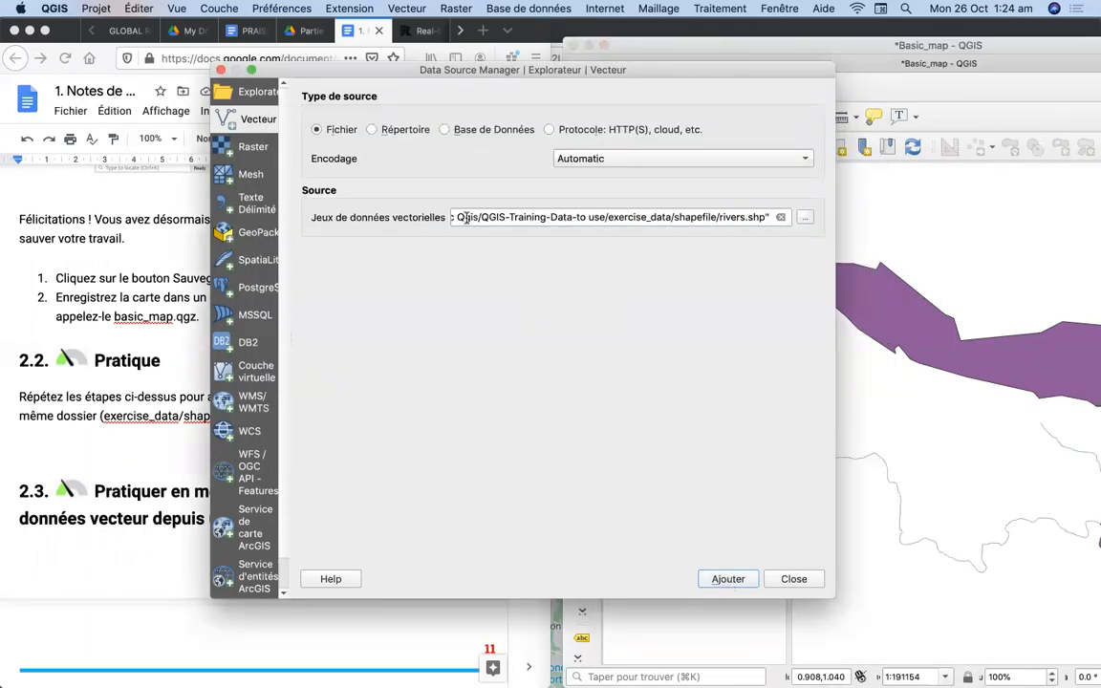
click(795, 578)
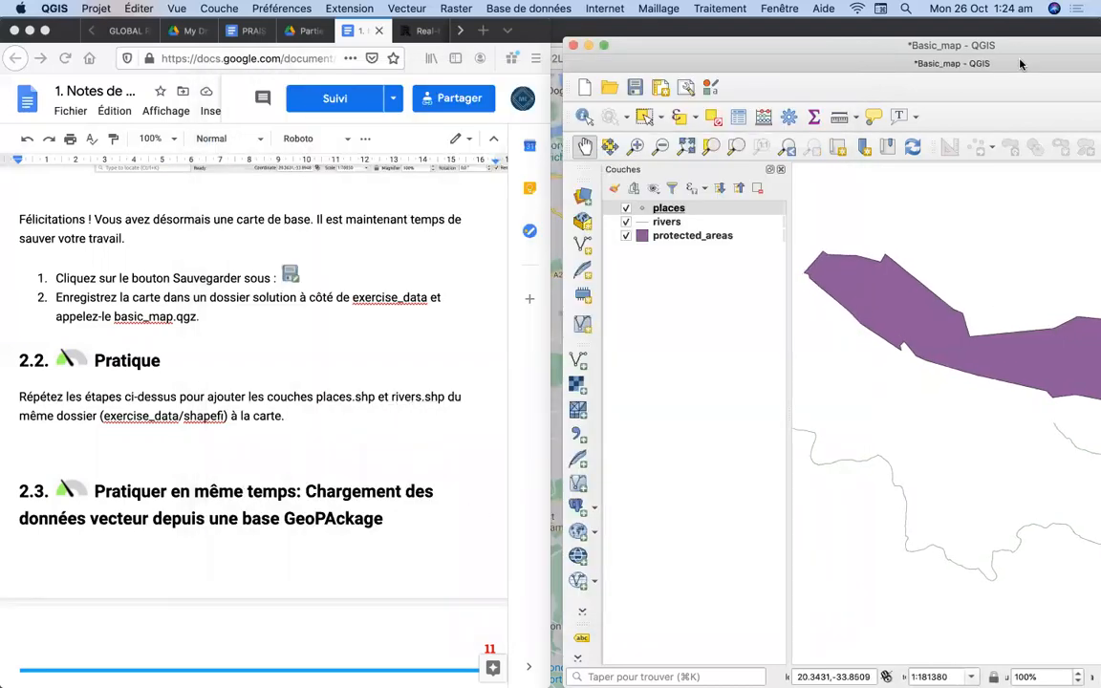
Step: Examine the full extent of the loaded layers on the map and read section 2.3 of the course notes on loading GeoPackage vector data
scroll(995, 353, up, 2)
scroll(995, 354, down, 5)
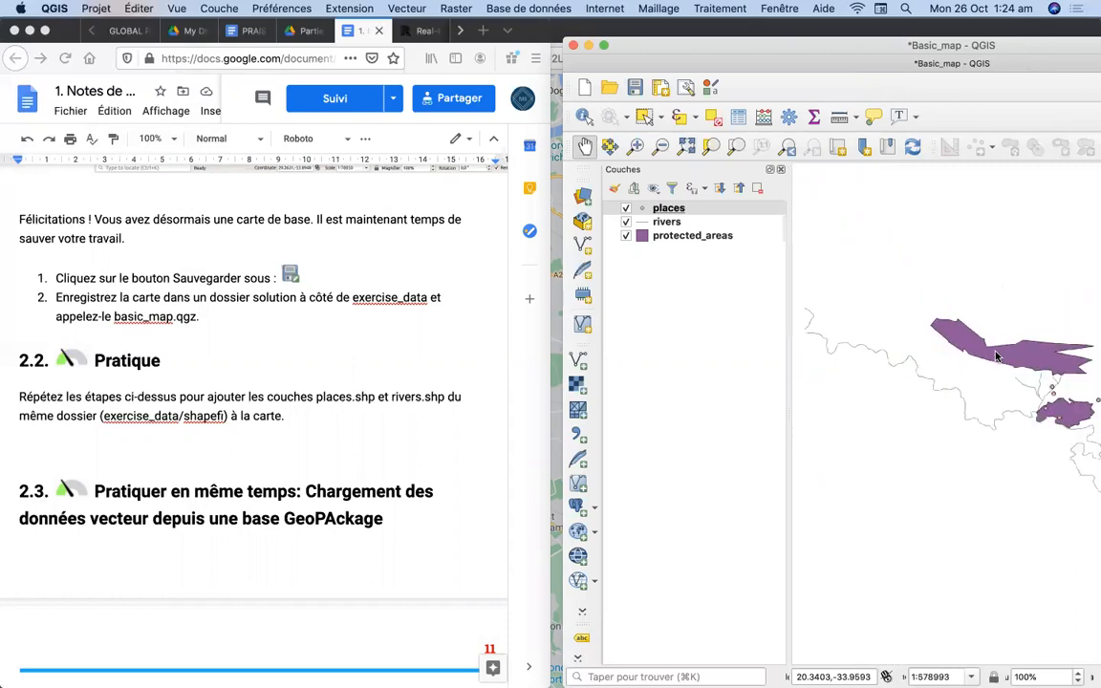
scroll(995, 353, down, 2)
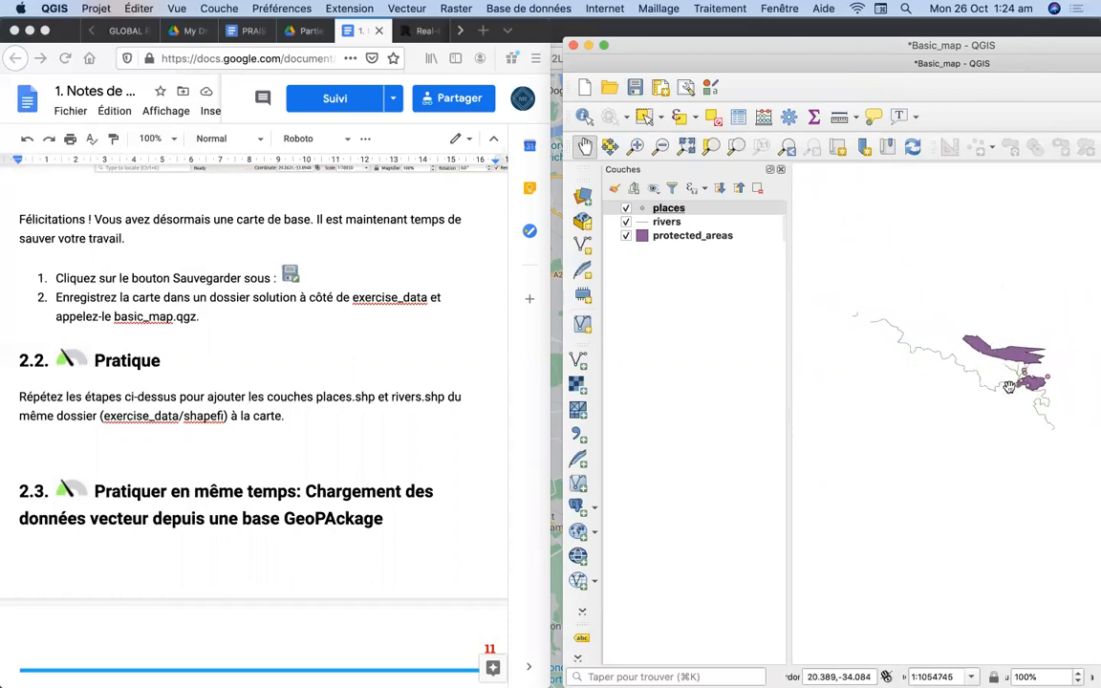
drag(1014, 398, 929, 410)
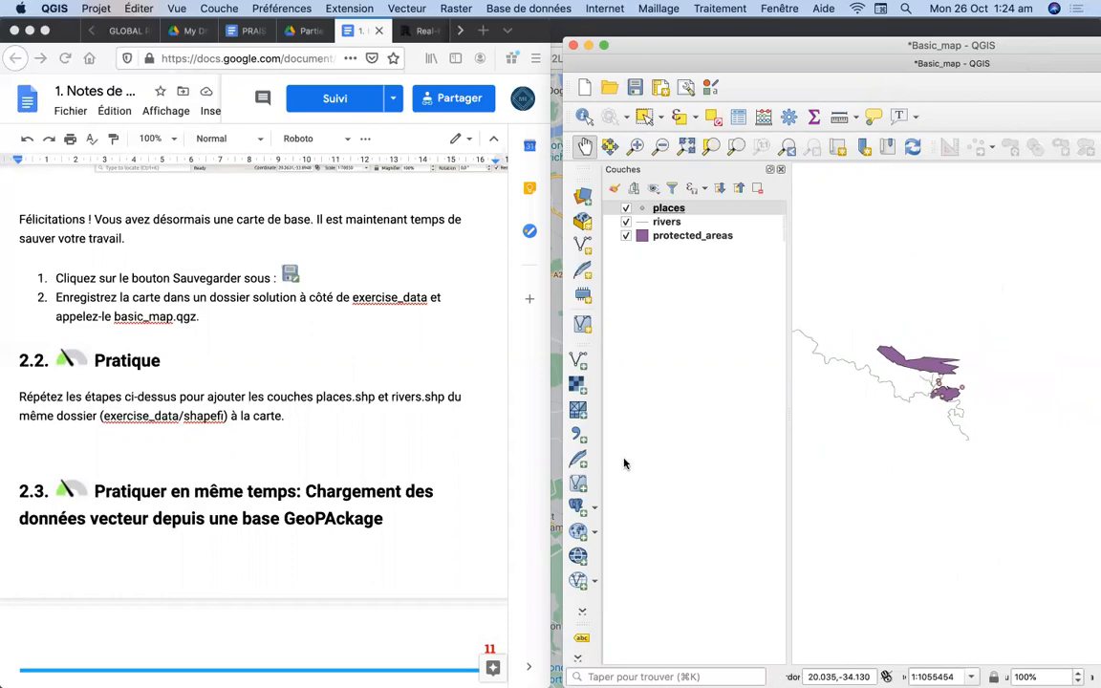
click(237, 567)
scroll(237, 566, down, 5)
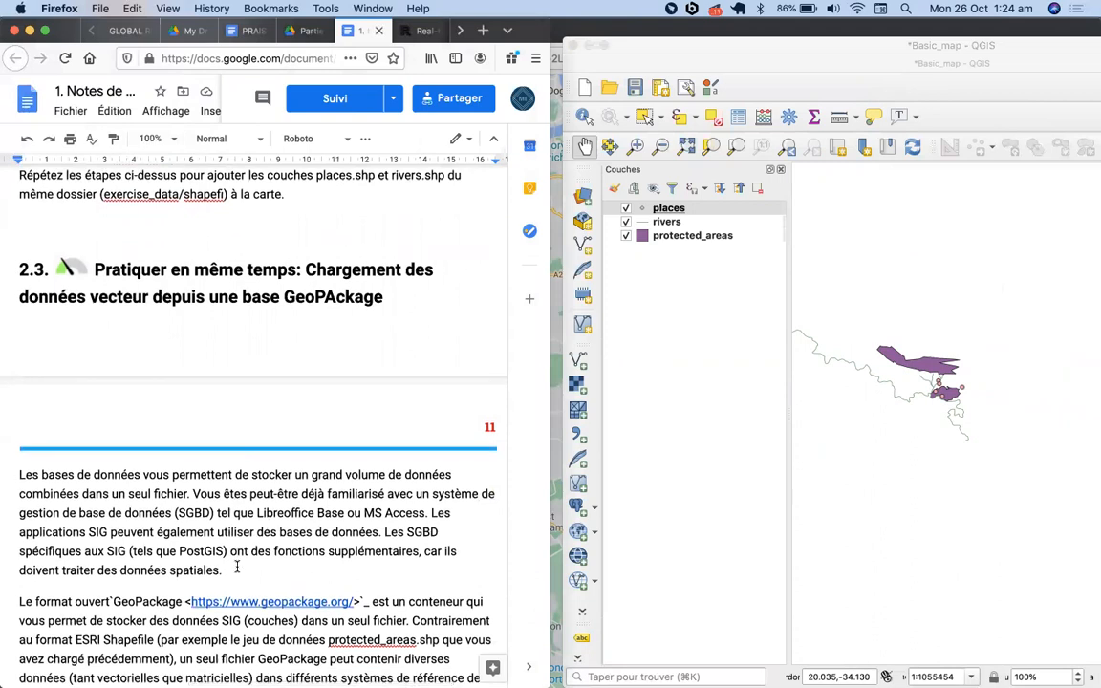
scroll(237, 567, down, 1)
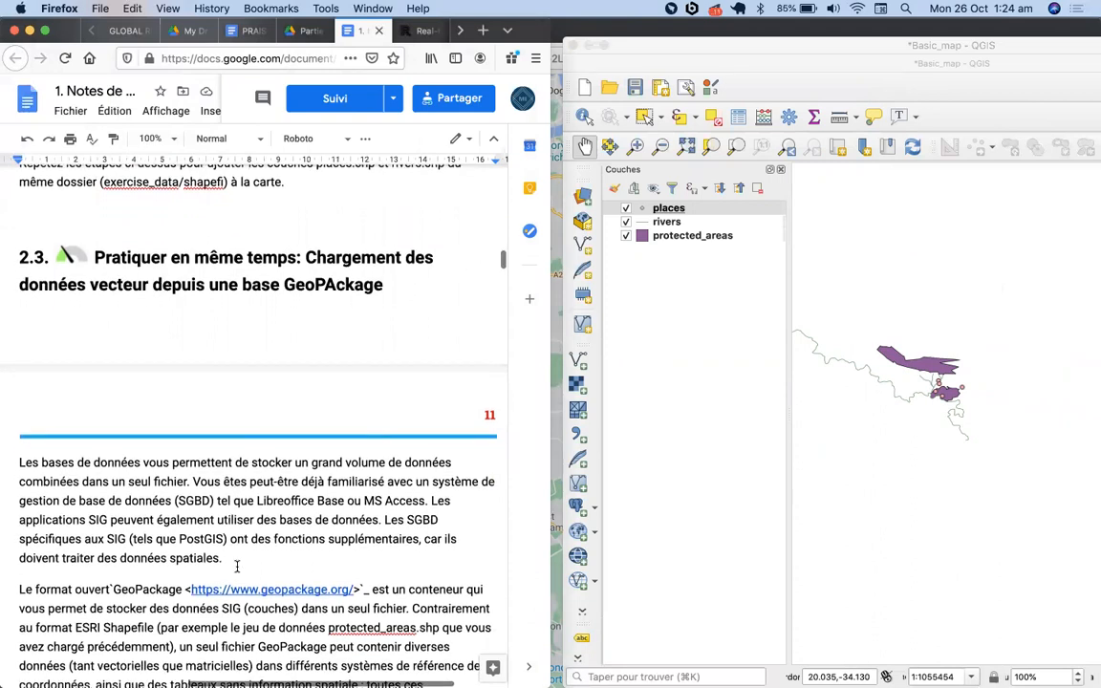
scroll(237, 567, down, 3)
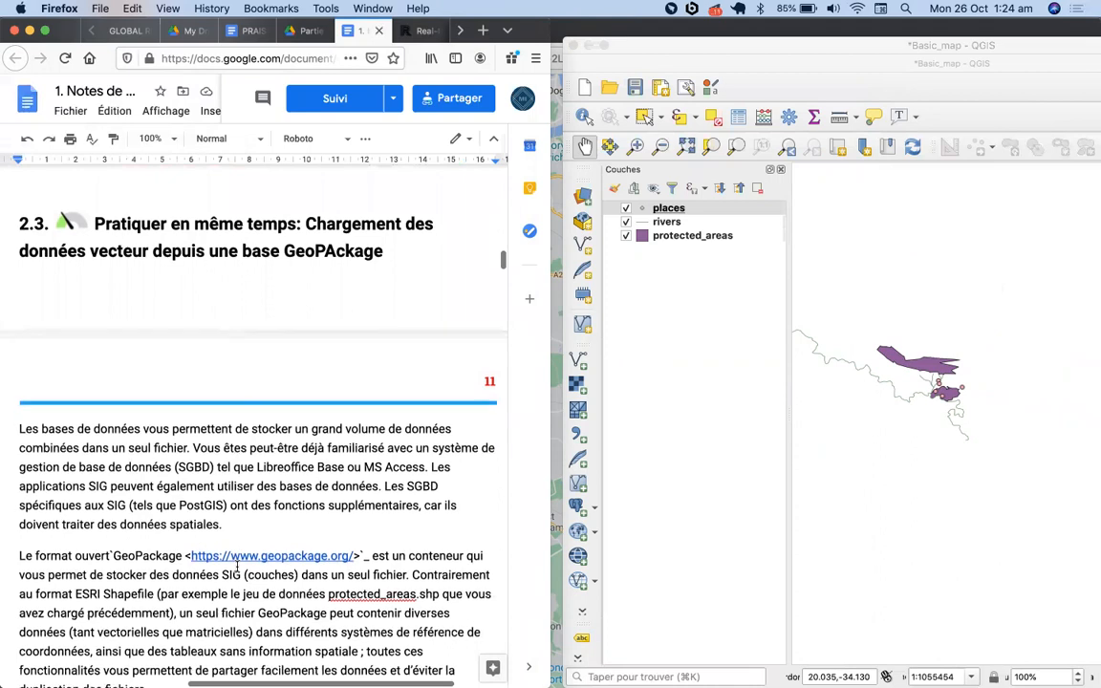
scroll(237, 566, down, 7)
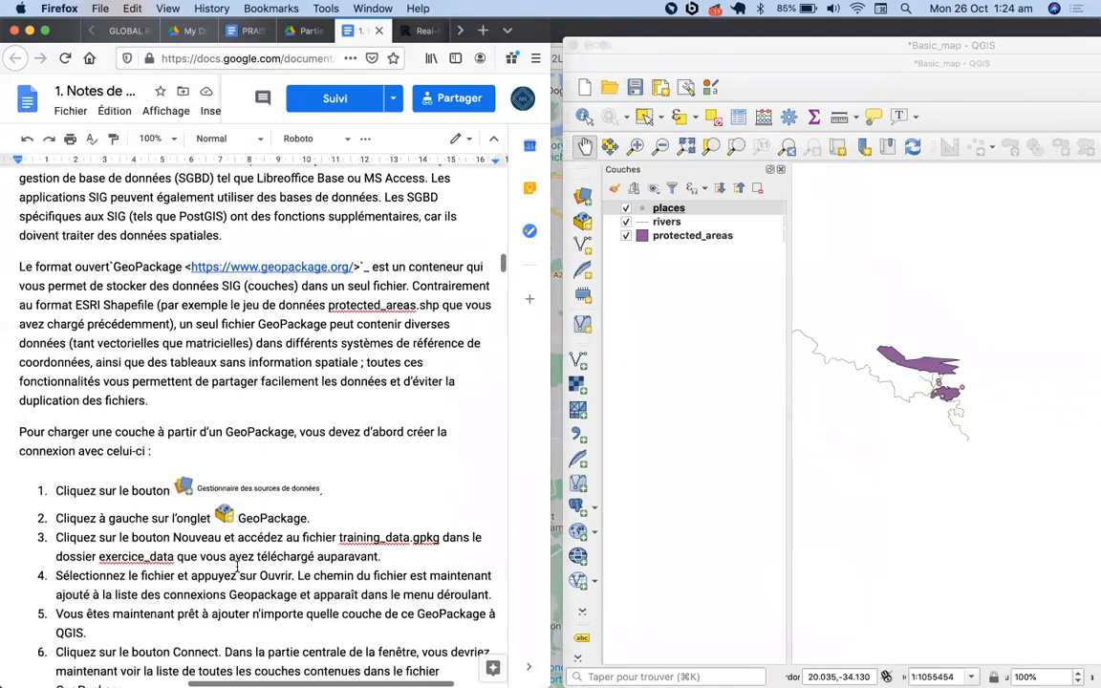
scroll(237, 567, down, 1)
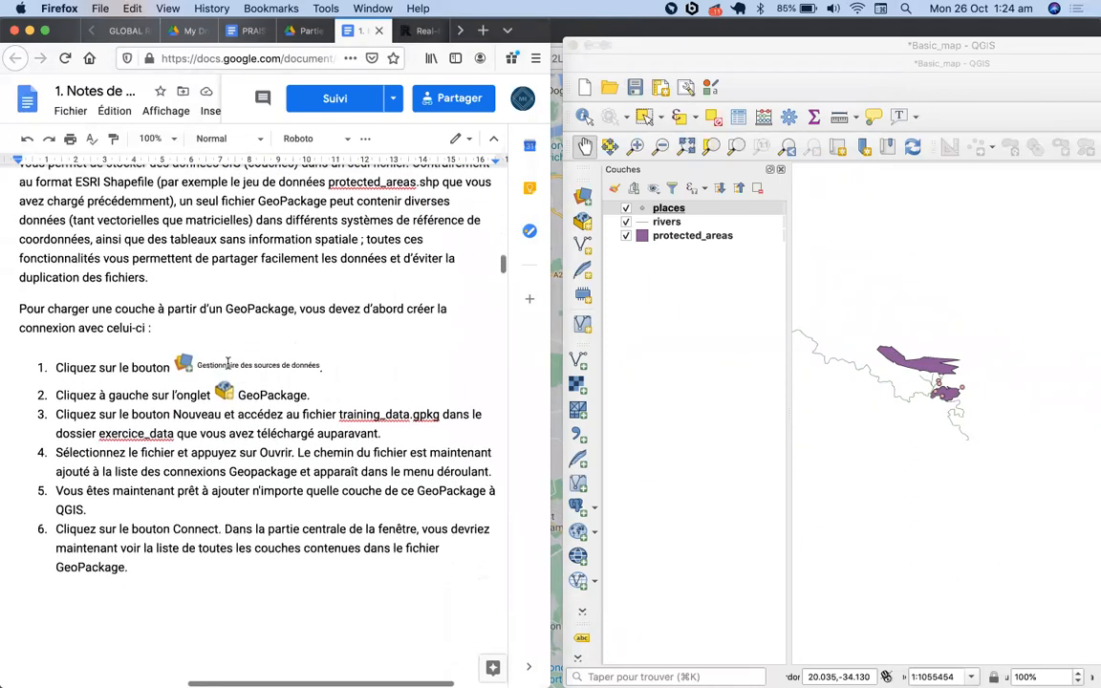
scroll(172, 391, down, 1)
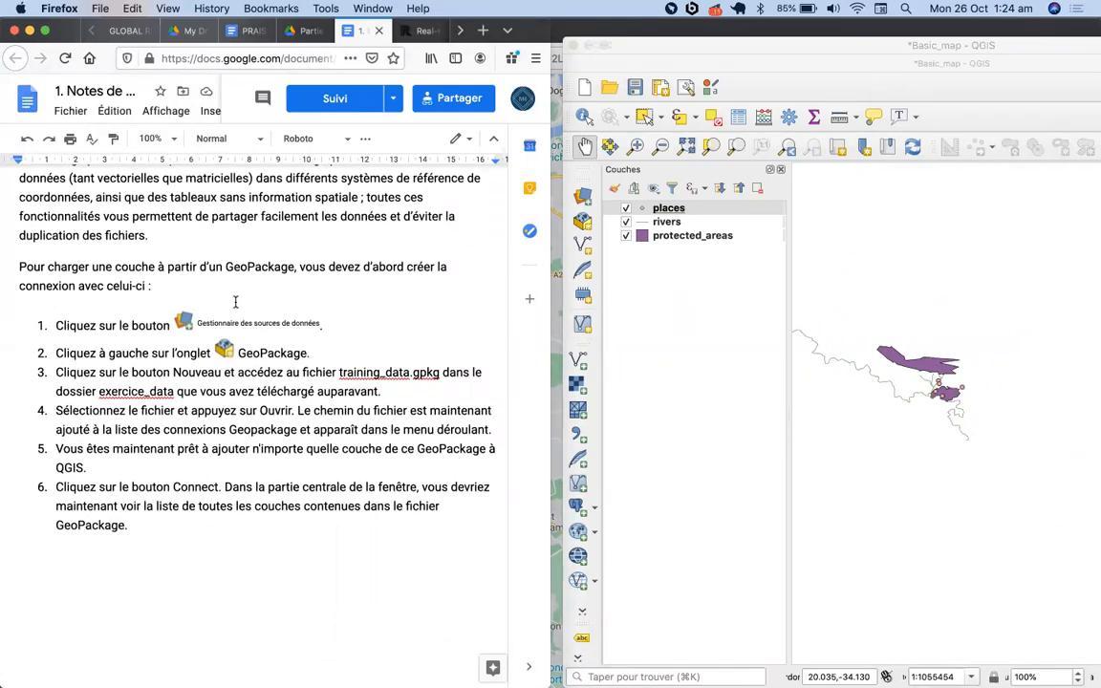
scroll(235, 302, up, 5)
scroll(236, 299, up, 1)
scroll(236, 299, down, 1)
scroll(236, 299, down, 2)
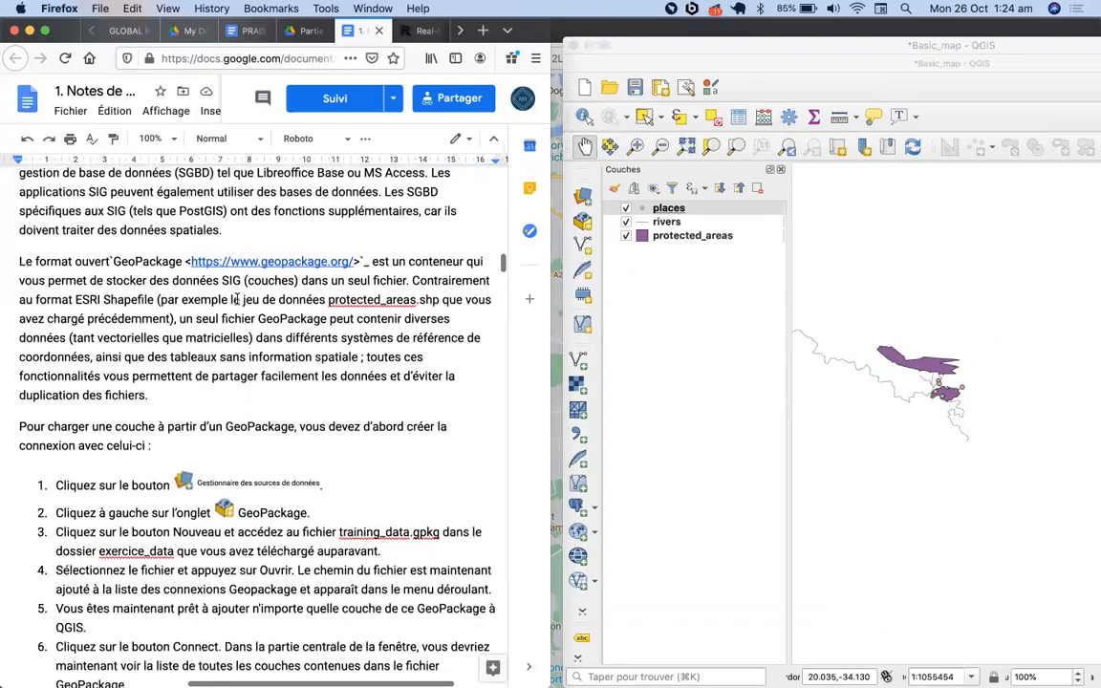
scroll(236, 300, up, 1)
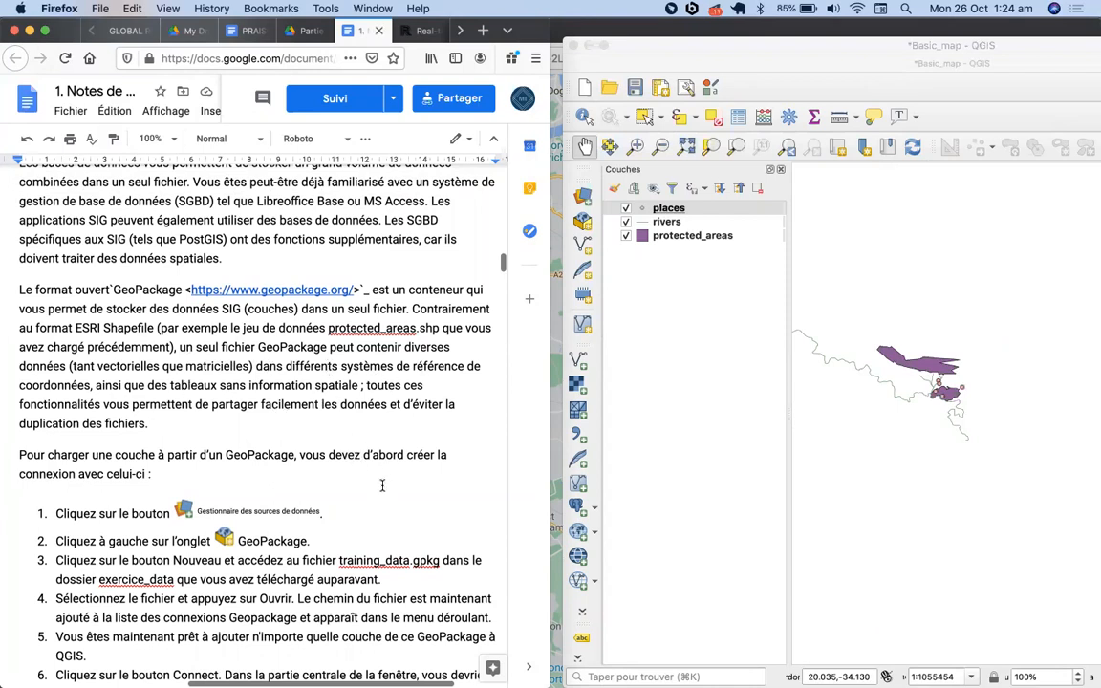
scroll(382, 491, down, 5)
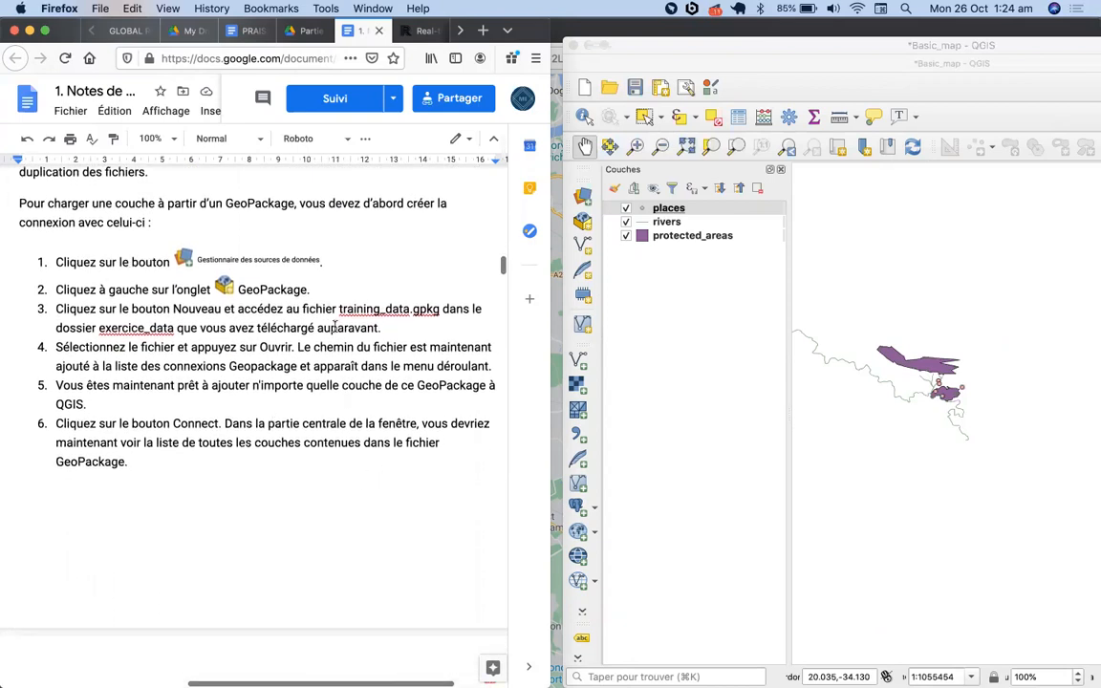
Step: Open the Data Source Manager beside the course notes and show its GeoPackage connections
click(583, 198)
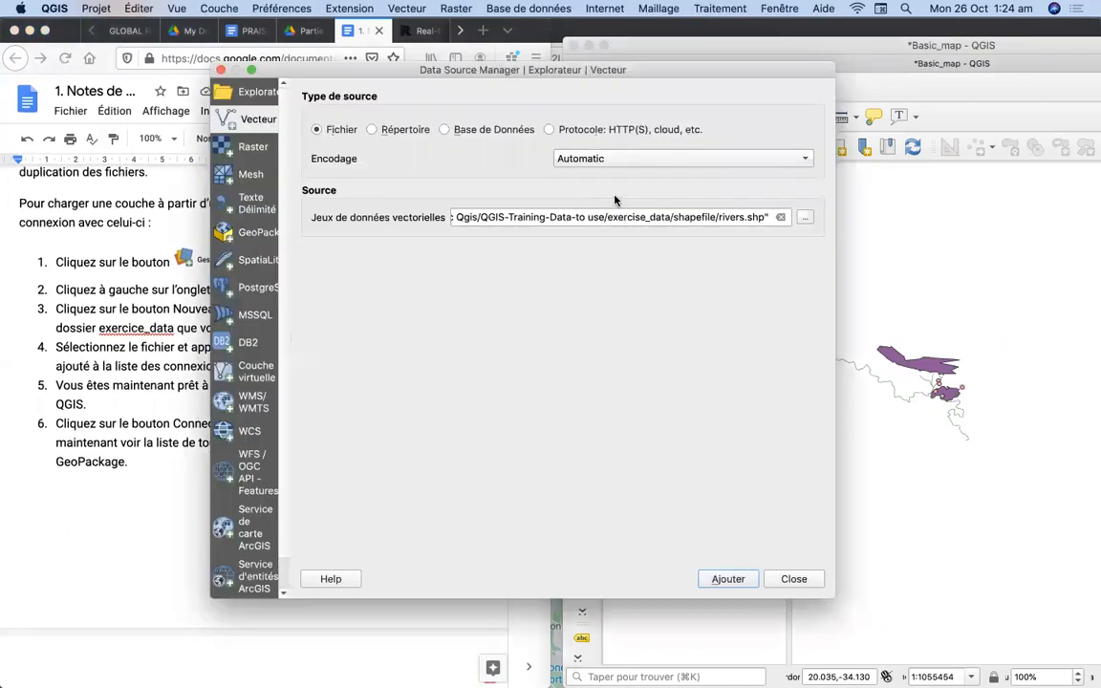
drag(564, 63, 793, 55)
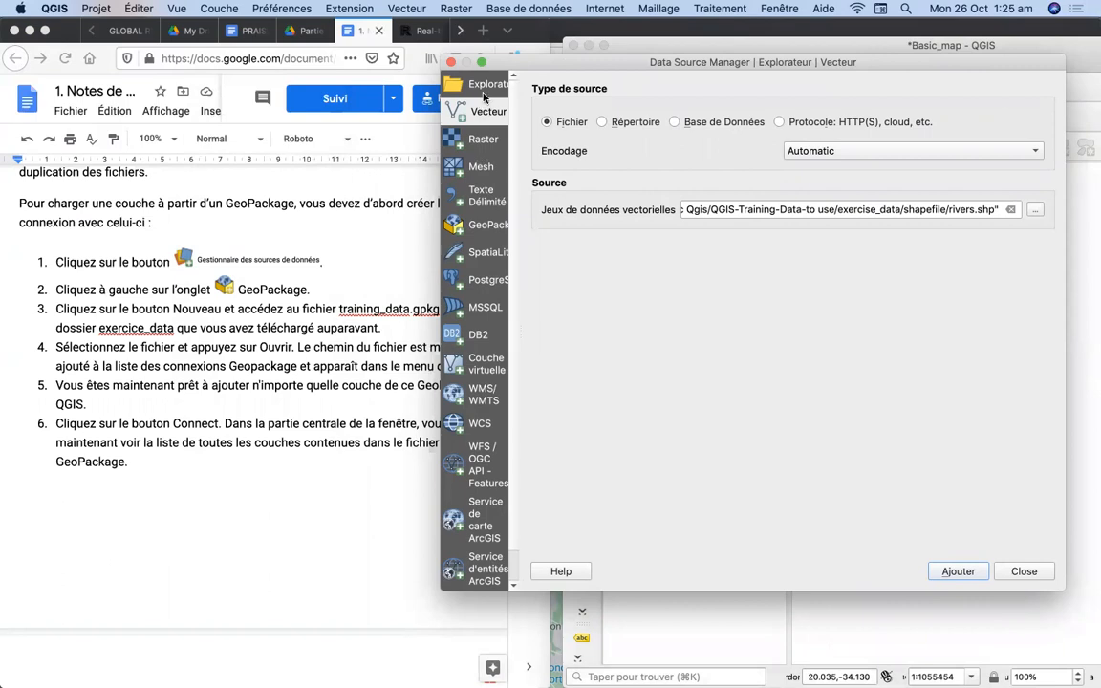
click(487, 228)
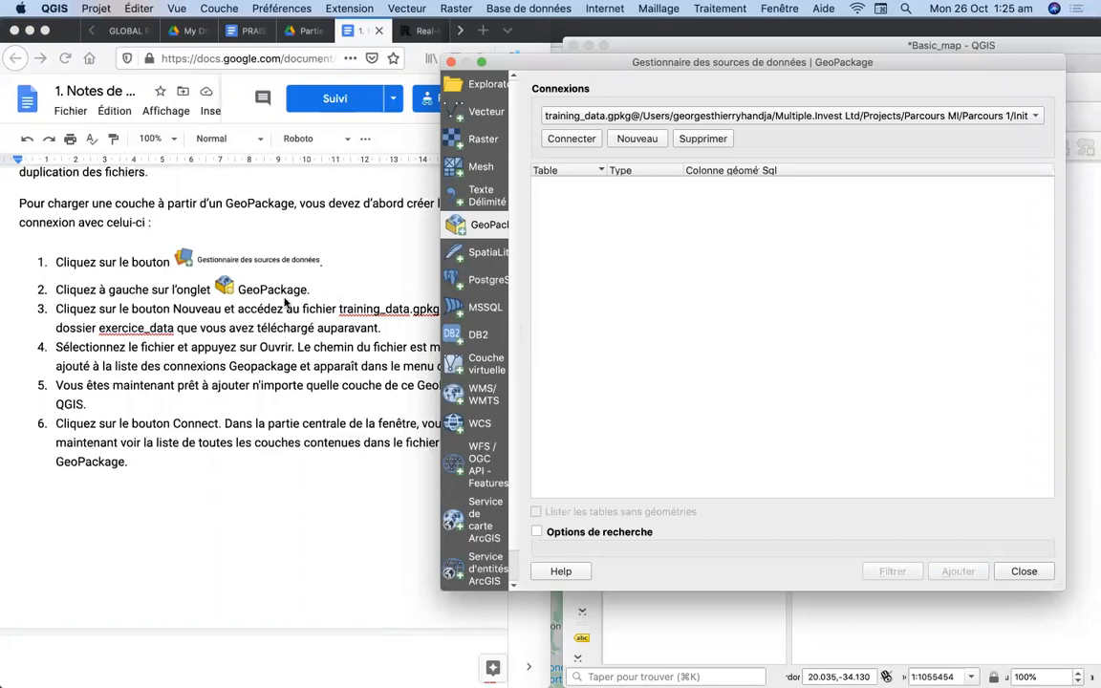
Step: Try to create a new GeoPackage connection to training_data.gpkg in the exercise_data folder of QGIS-Training-Data-to use, leaving the requested new connection name blank
click(639, 139)
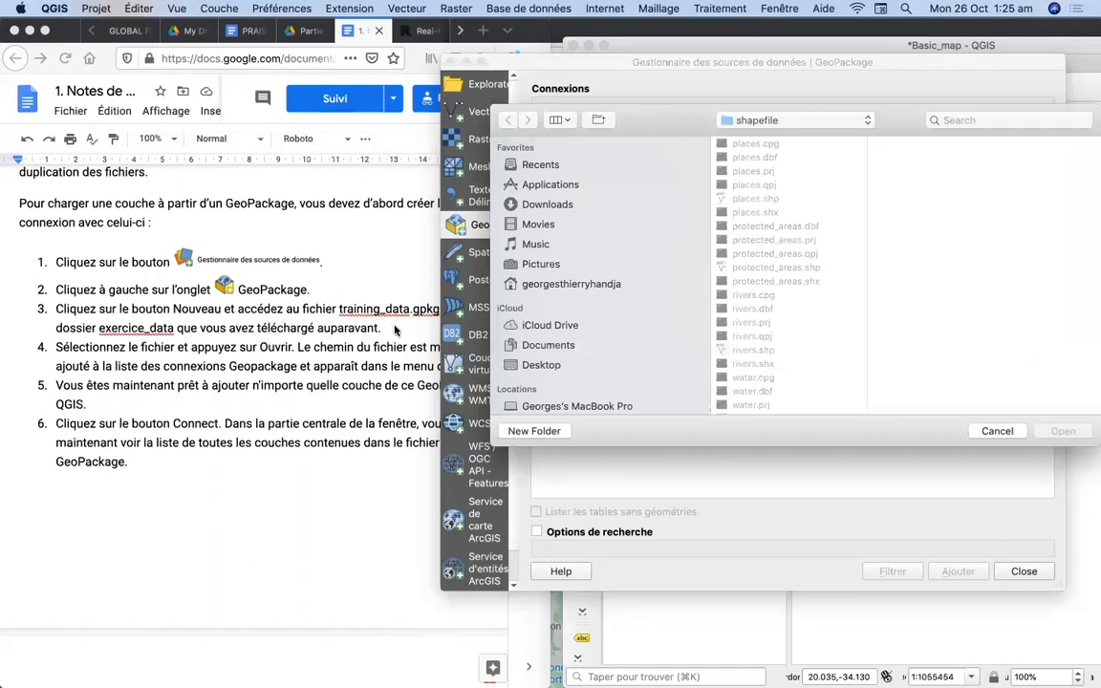
click(867, 120)
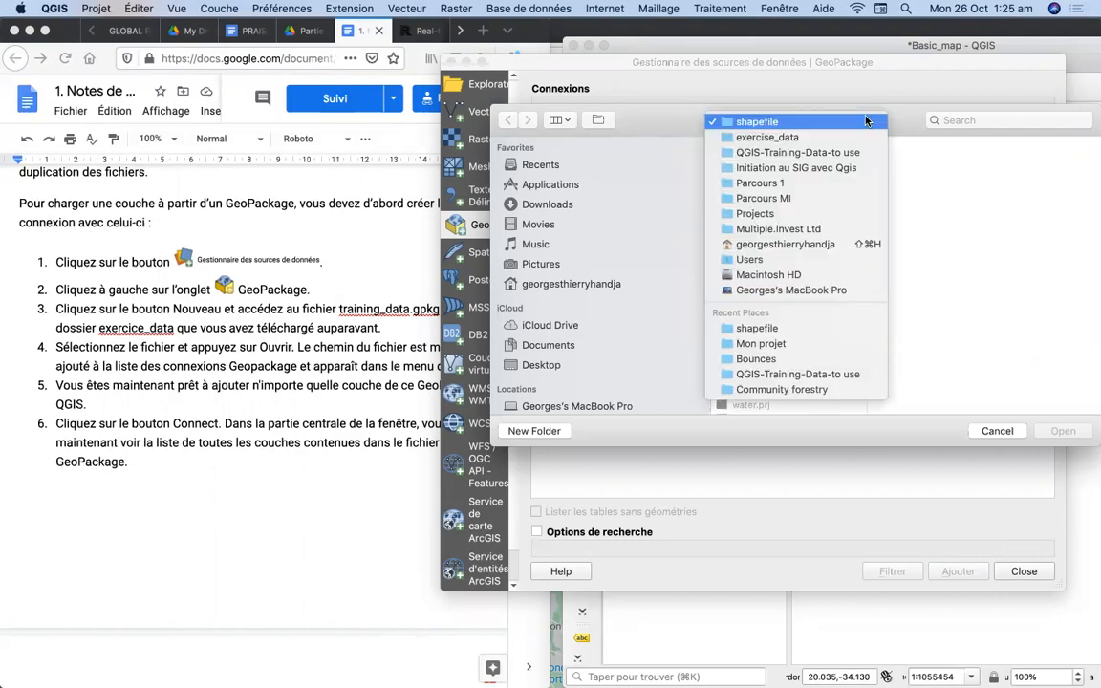
click(831, 153)
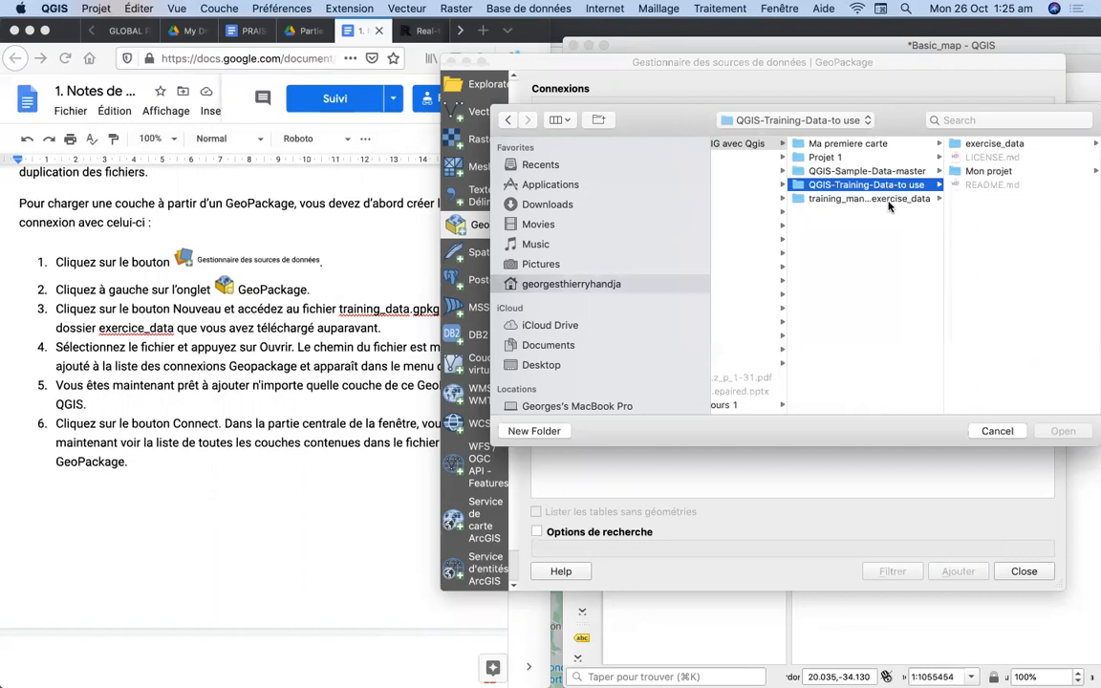
click(959, 144)
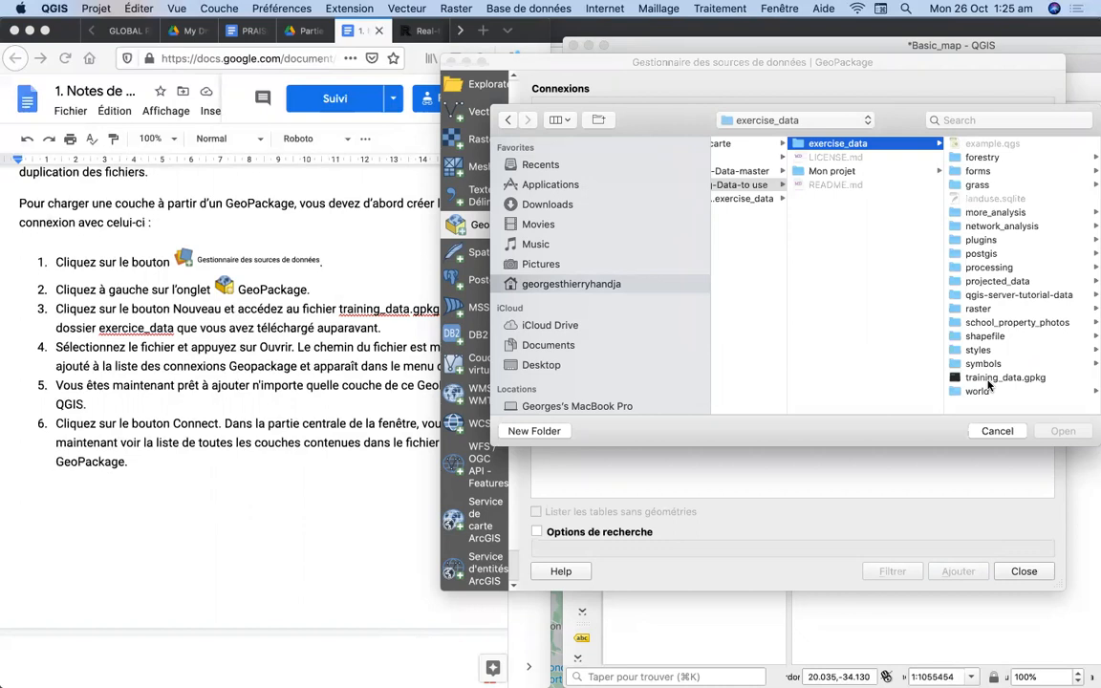
click(989, 381)
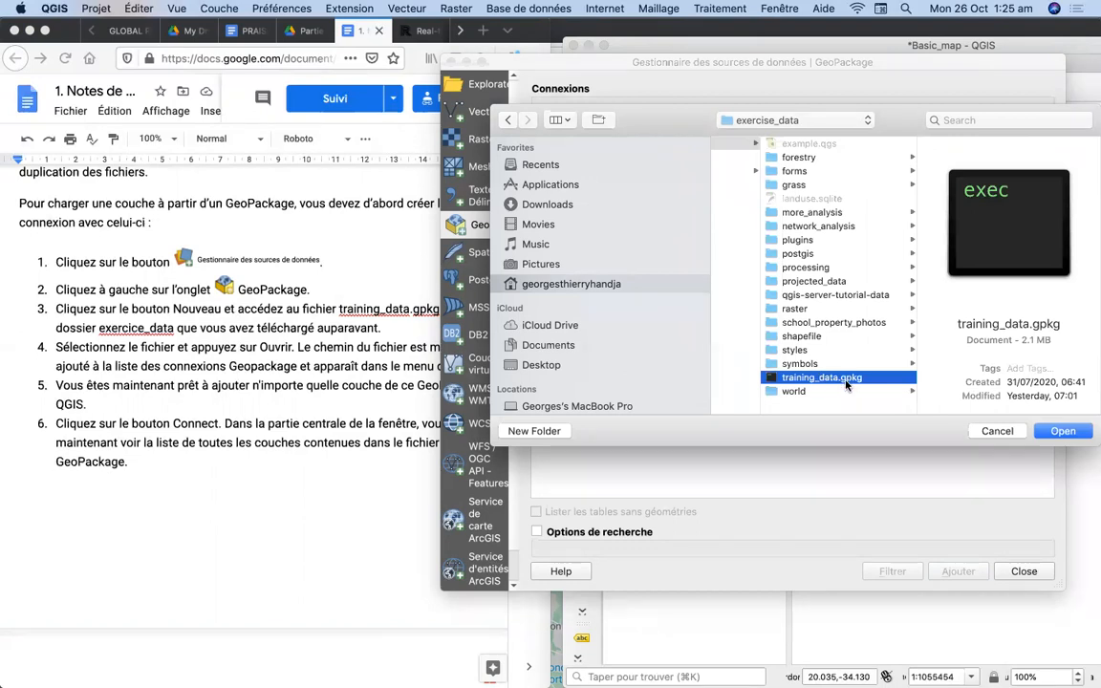
click(1063, 432)
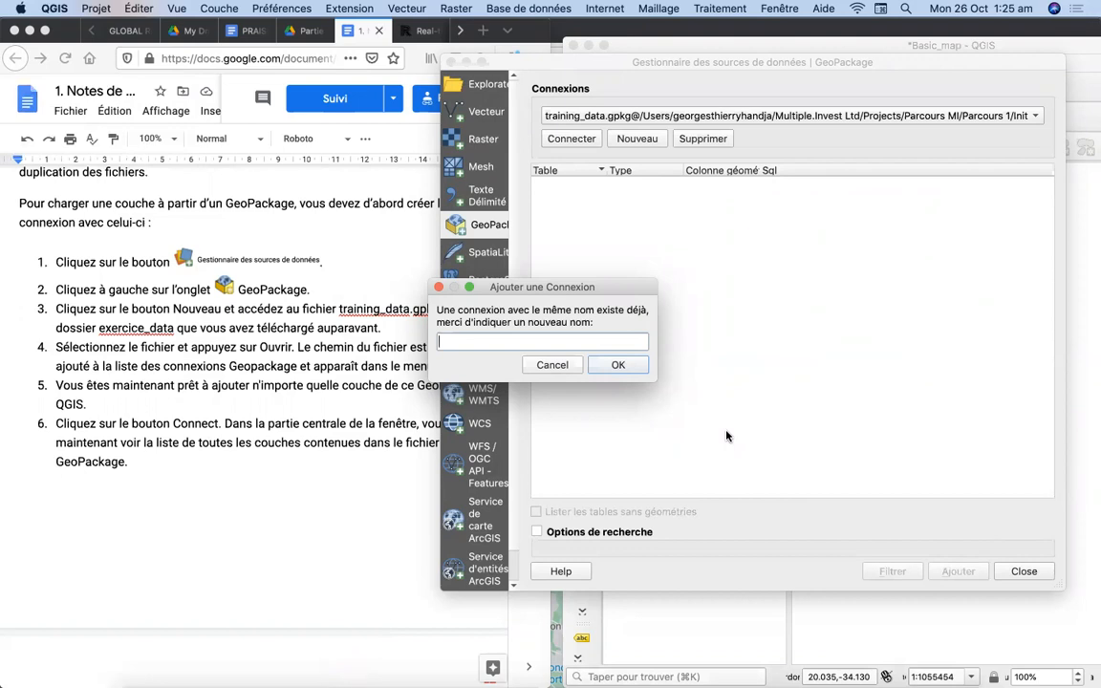
click(619, 365)
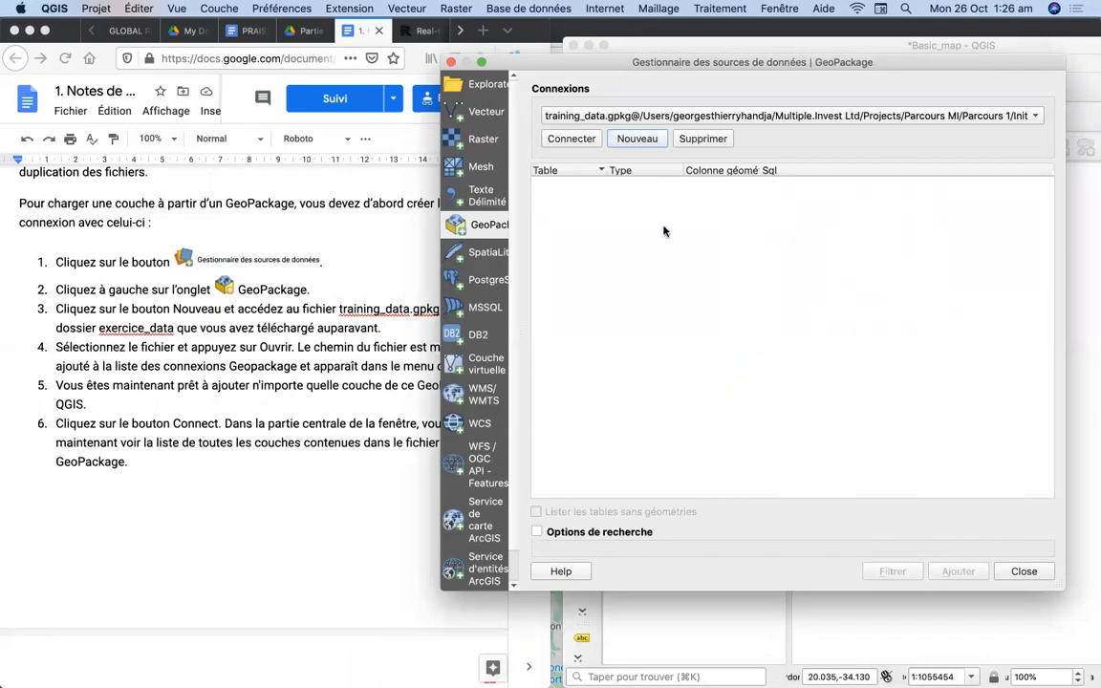
Step: Connect to the existing training_data.gpkg connection to list its layers, and continue in the course notes past instruction 6
click(571, 138)
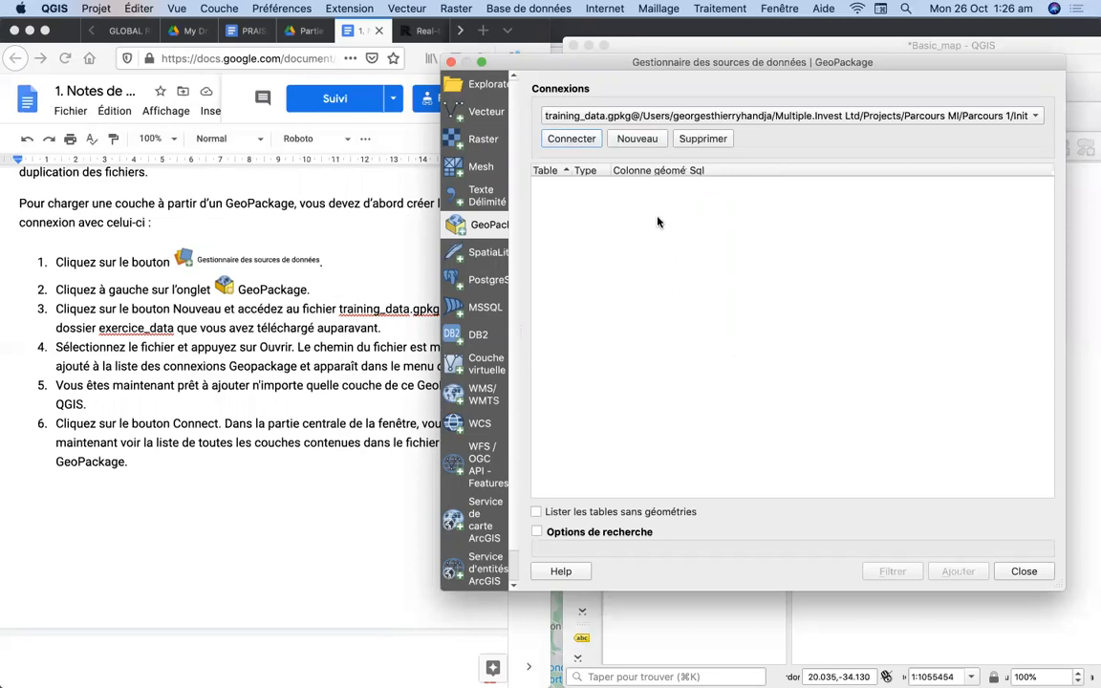
click(572, 139)
click(303, 386)
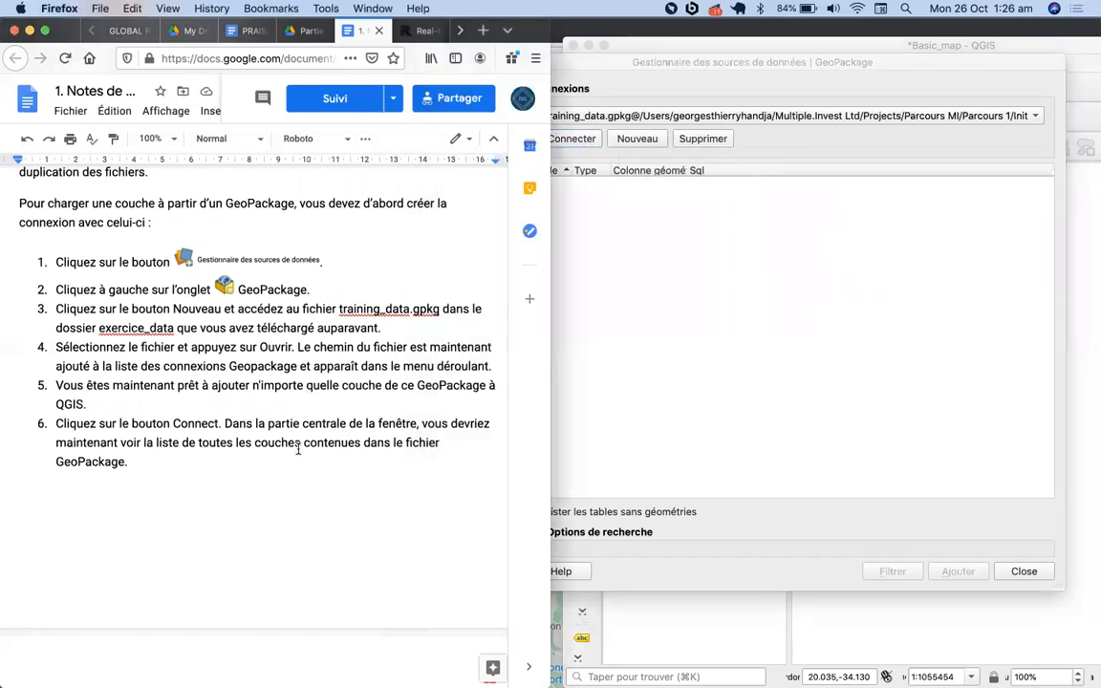
scroll(299, 449, down, 5)
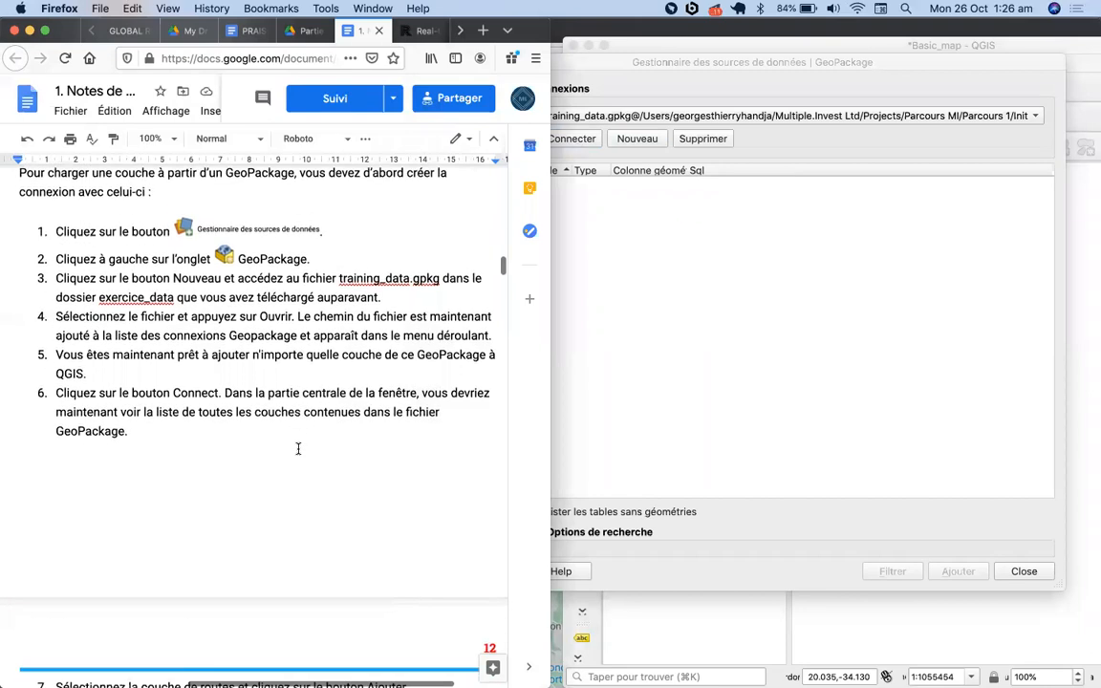
scroll(298, 449, down, 10)
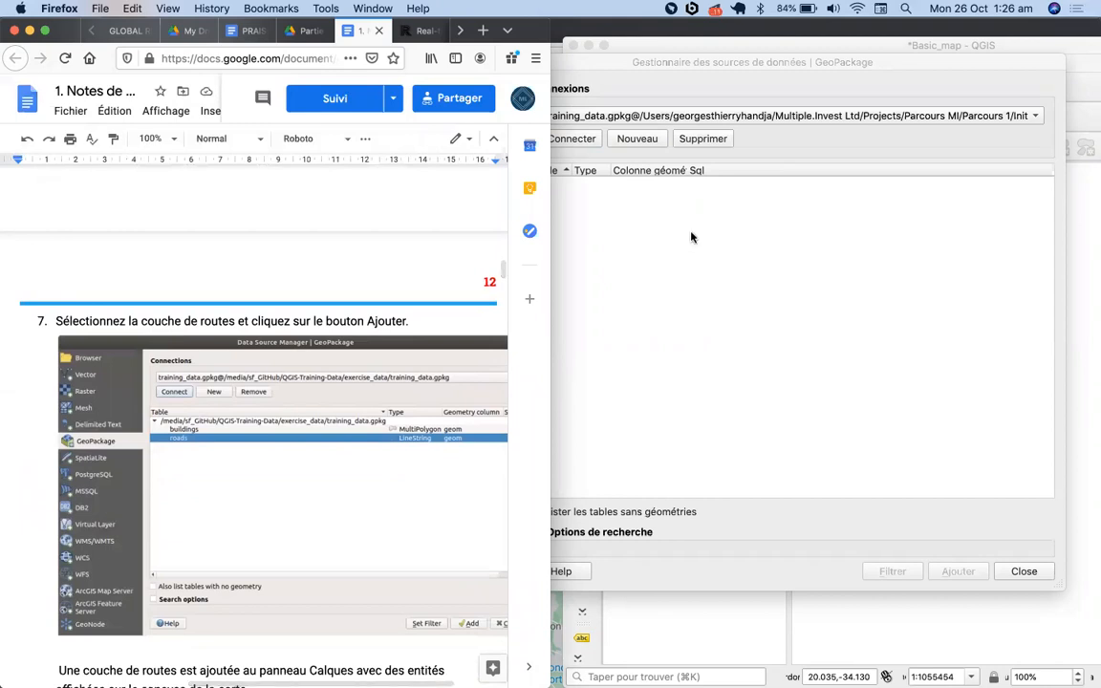
click(587, 142)
click(587, 140)
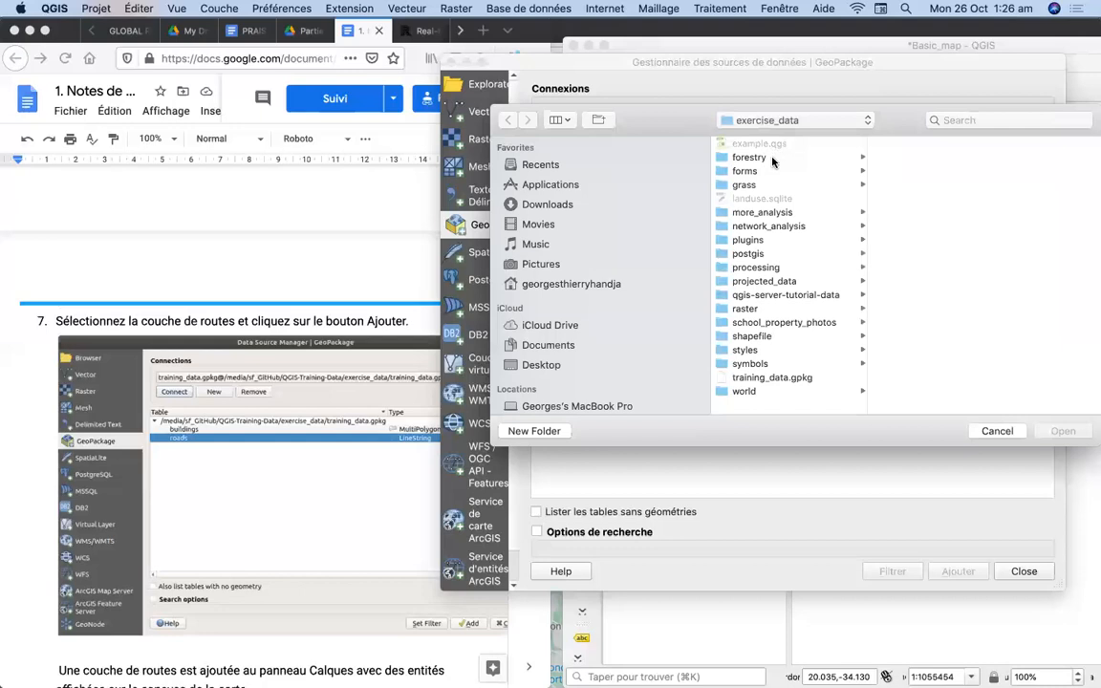
scroll(792, 290, down, 1)
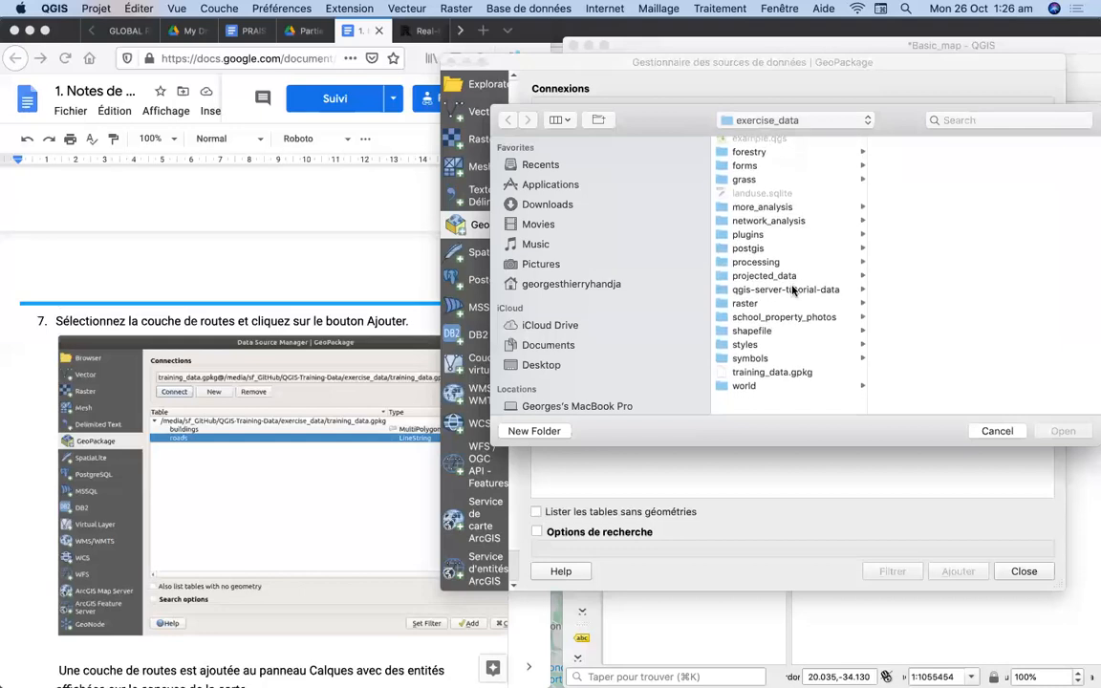
scroll(792, 289, up, 1)
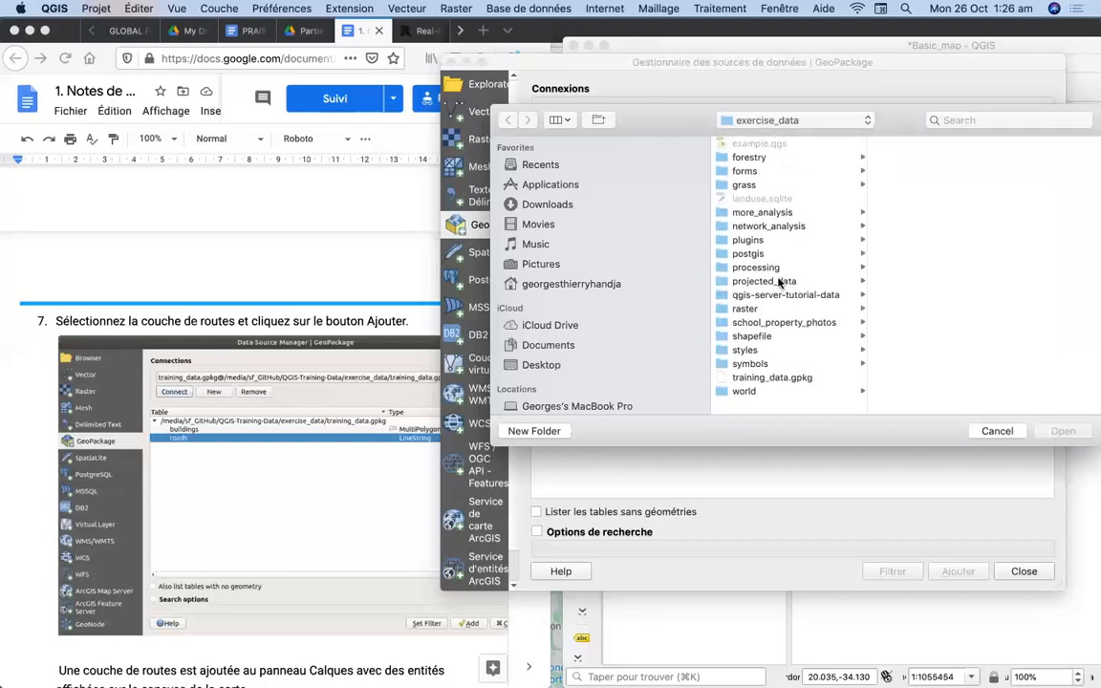
click(780, 282)
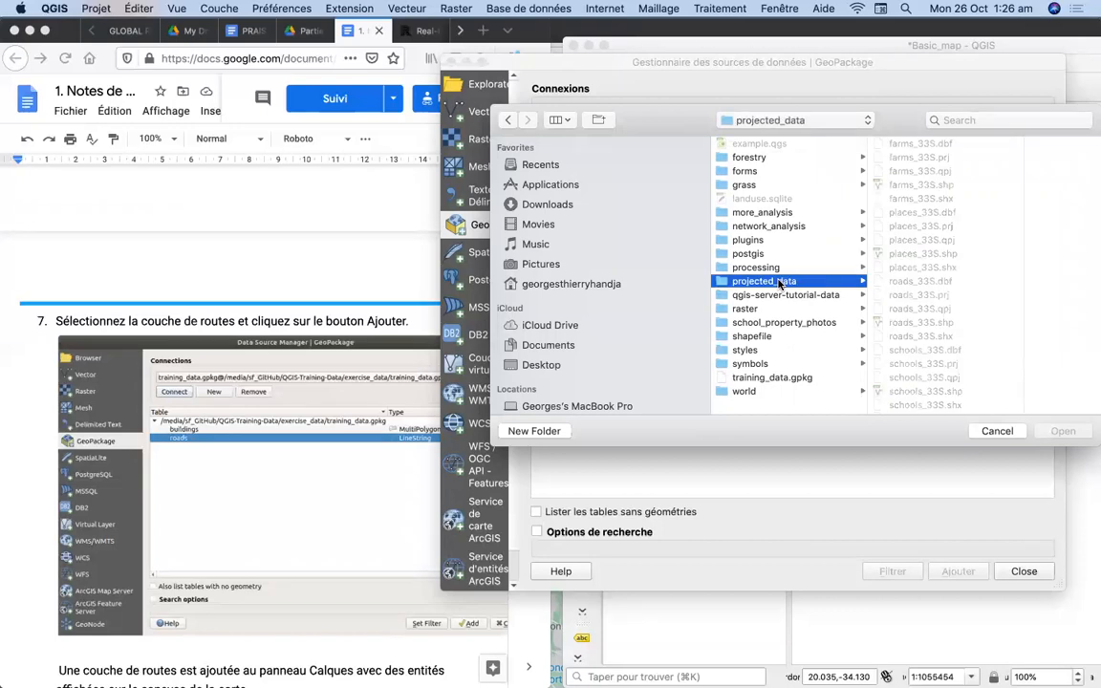
click(996, 433)
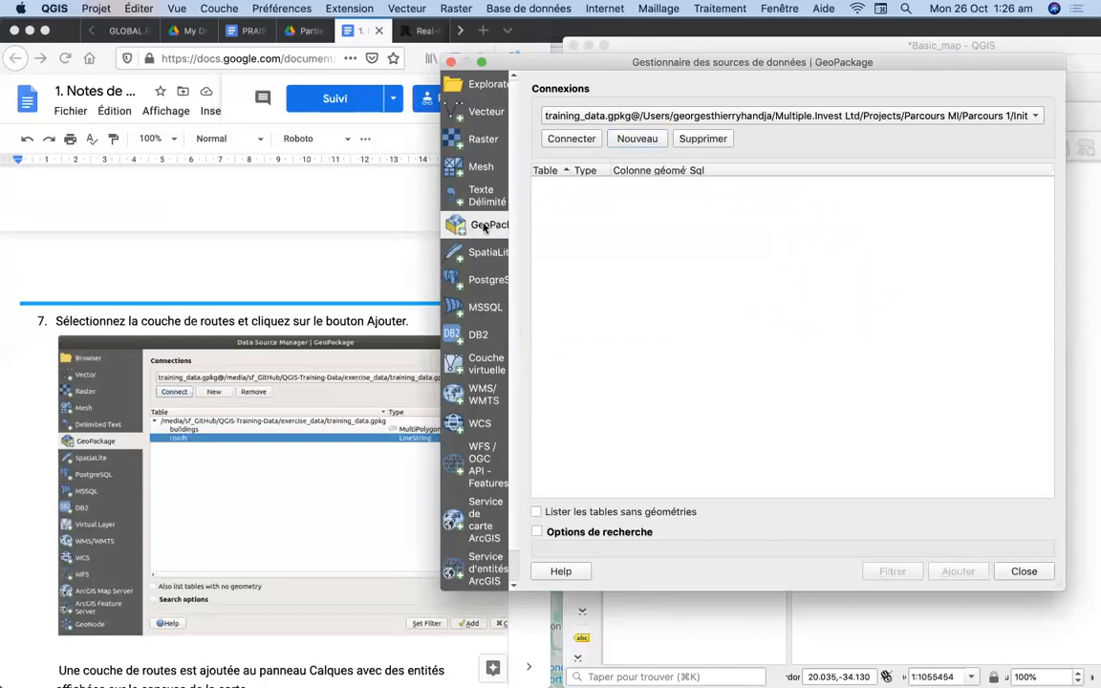
Step: Create a GeoPackage connection to training_data.gpkg in the exercise_data folder, naming it Premiere
click(636, 140)
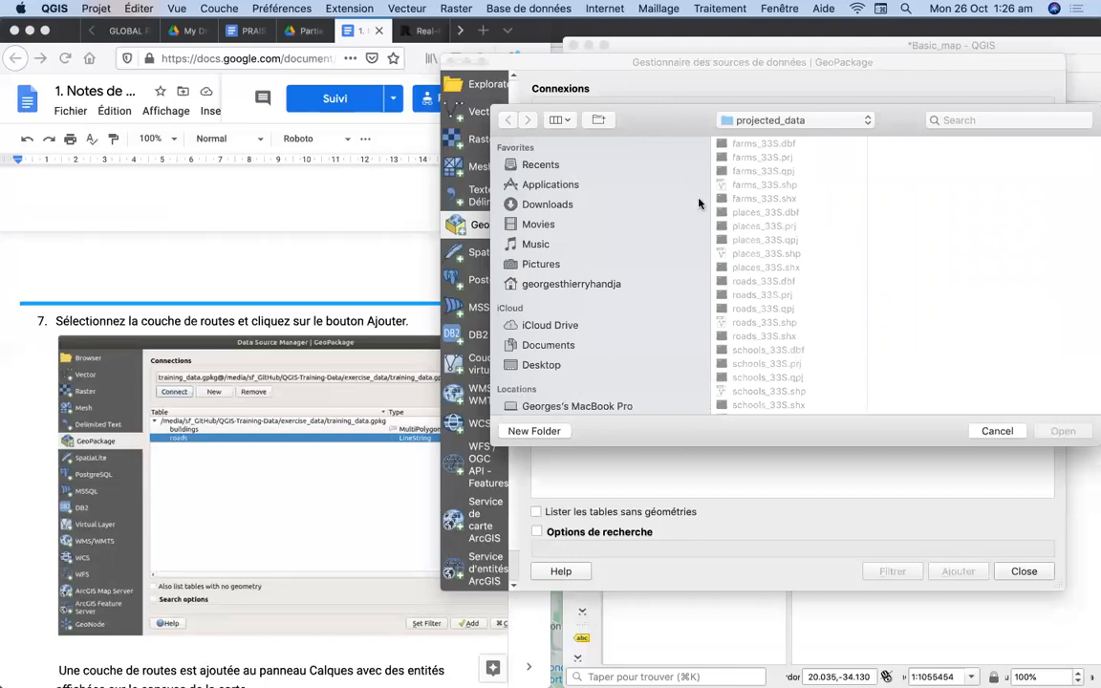
click(782, 118)
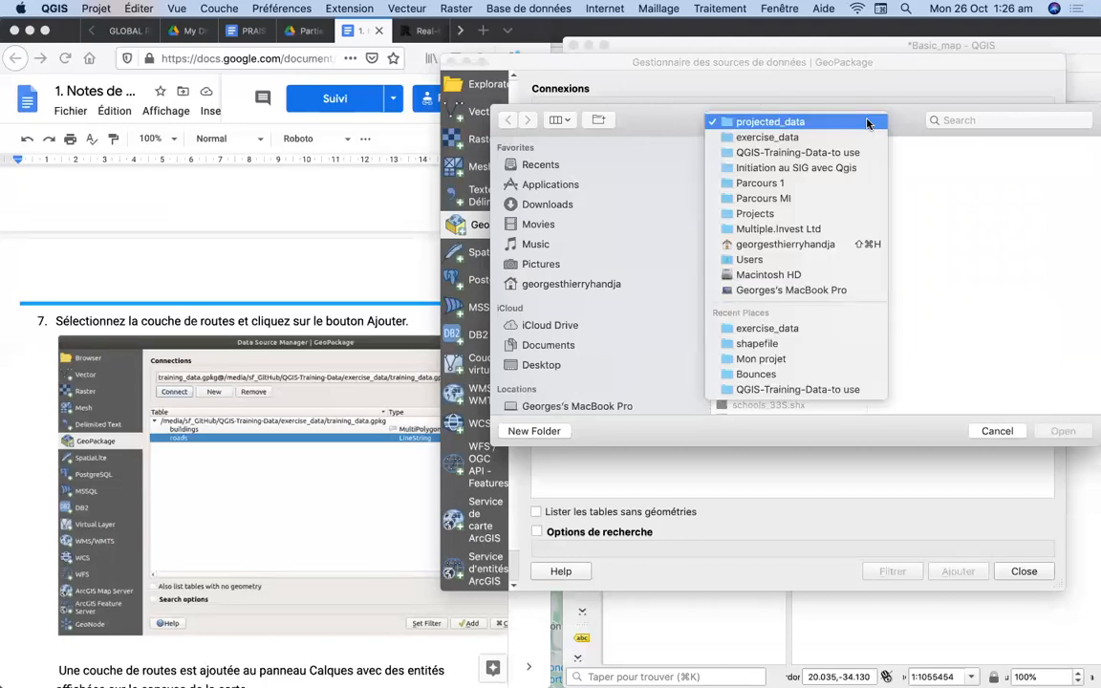
click(851, 138)
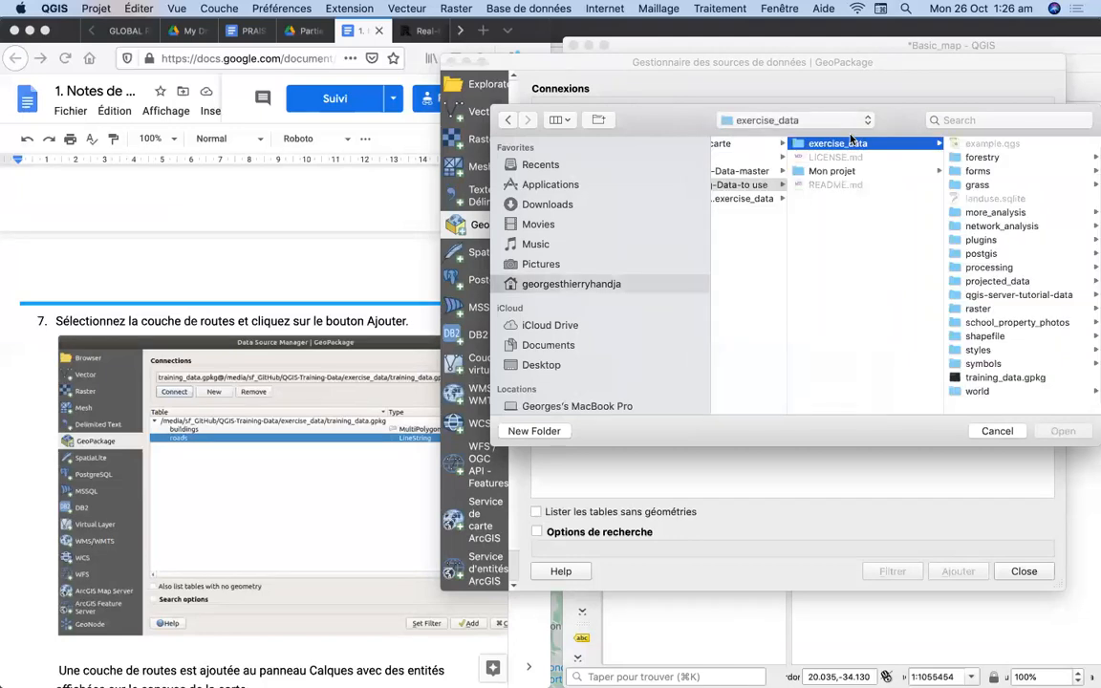
click(1003, 377)
click(1060, 431)
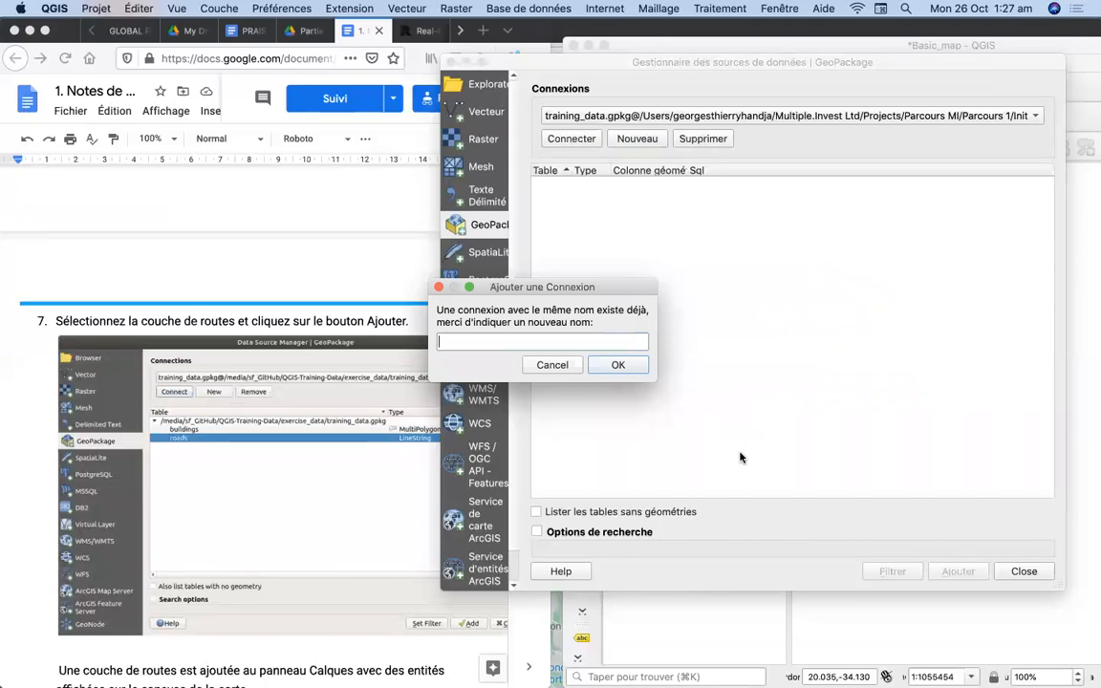
text(emiere)
click(618, 364)
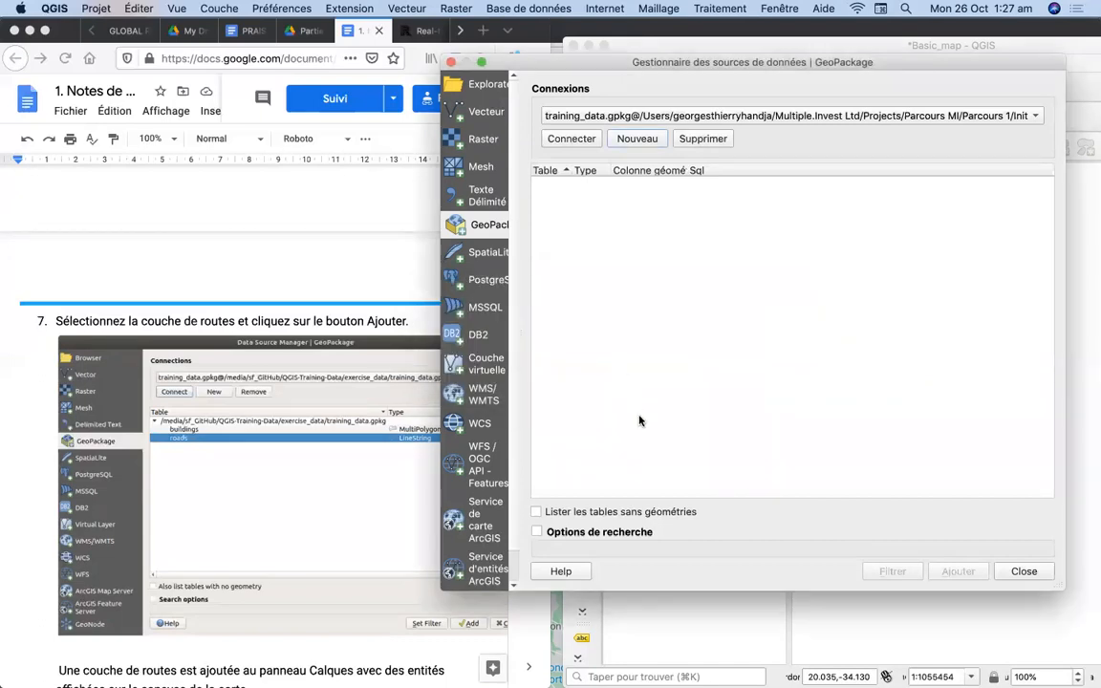
Step: Try connecting to training_data.gpkg, then delete that GeoPackage connection and close the Data Source Manager
click(571, 140)
click(695, 141)
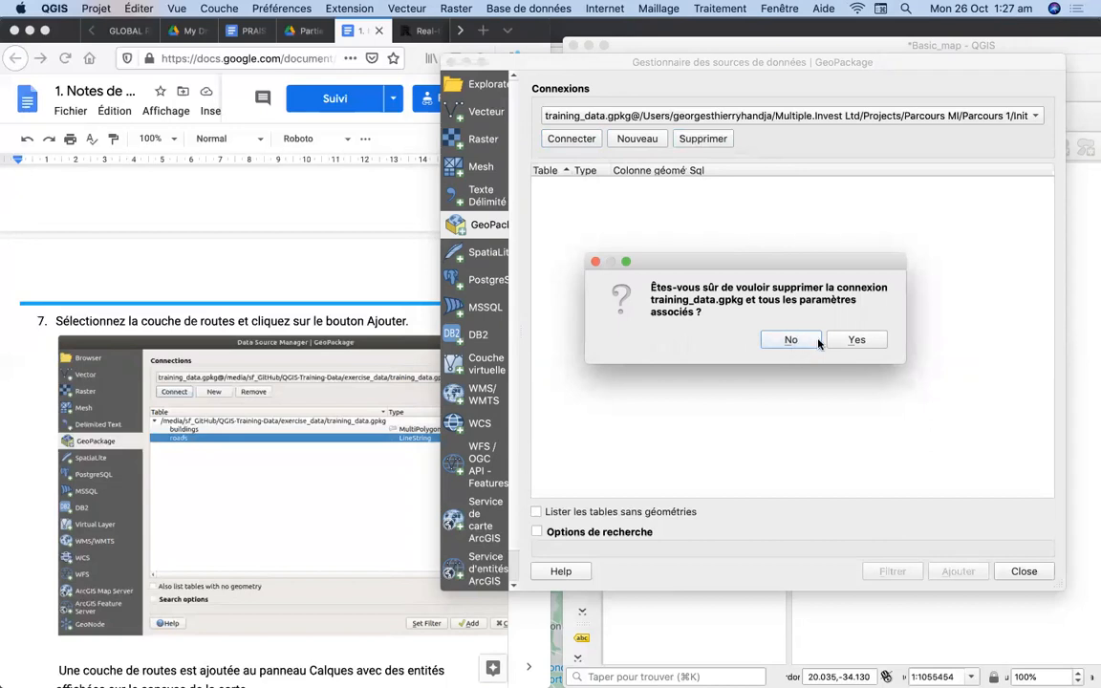
click(853, 341)
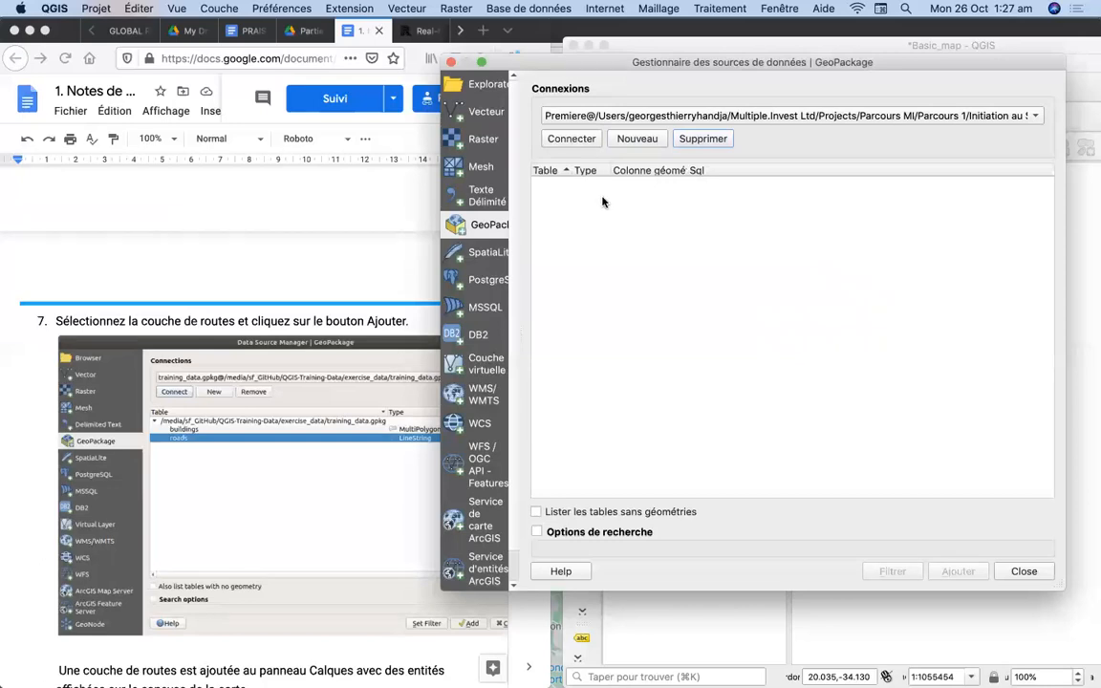
click(451, 63)
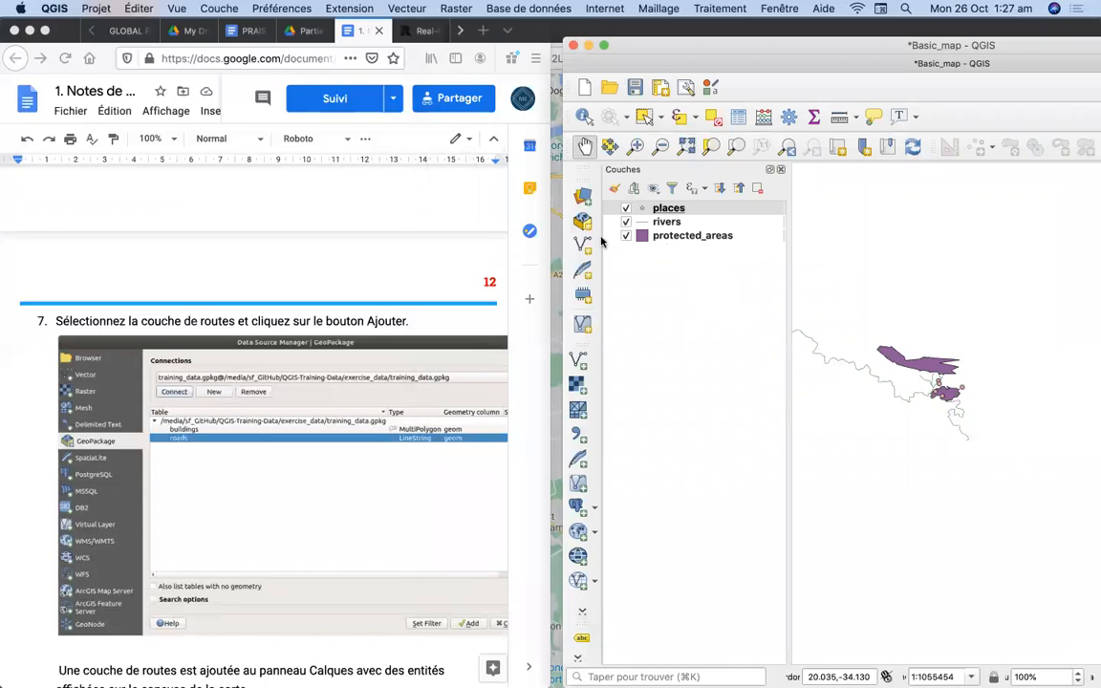
Step: Add a new GeoPackage connection to training_data.gpkg from the exercise_data folder and connect to it to list its layers
click(583, 196)
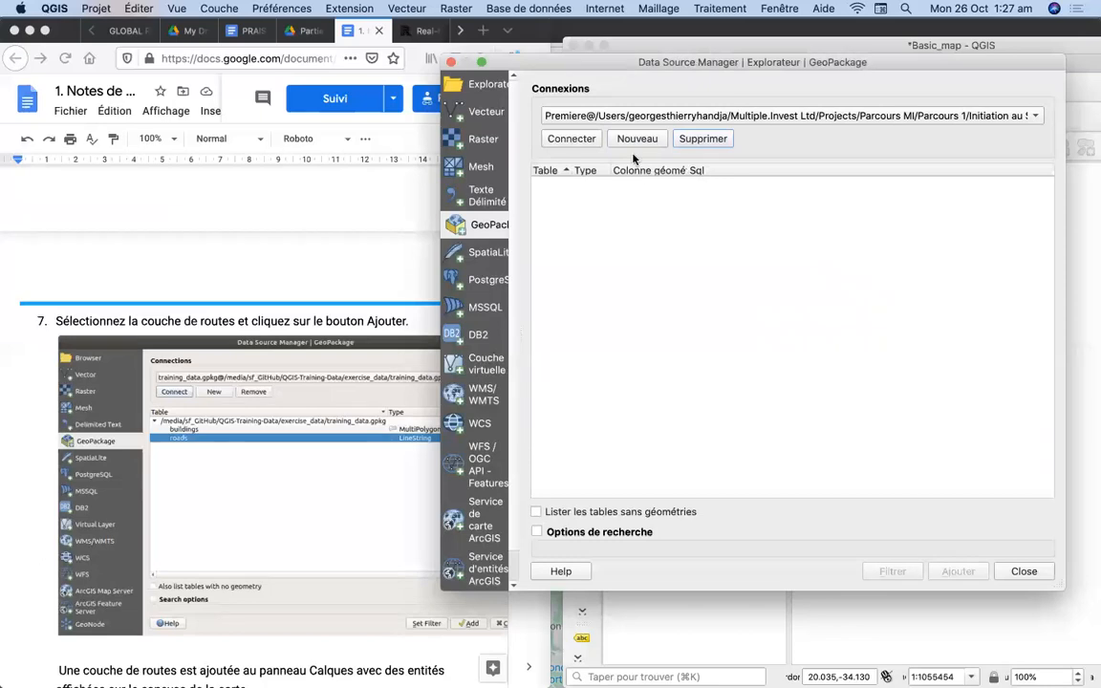
click(630, 139)
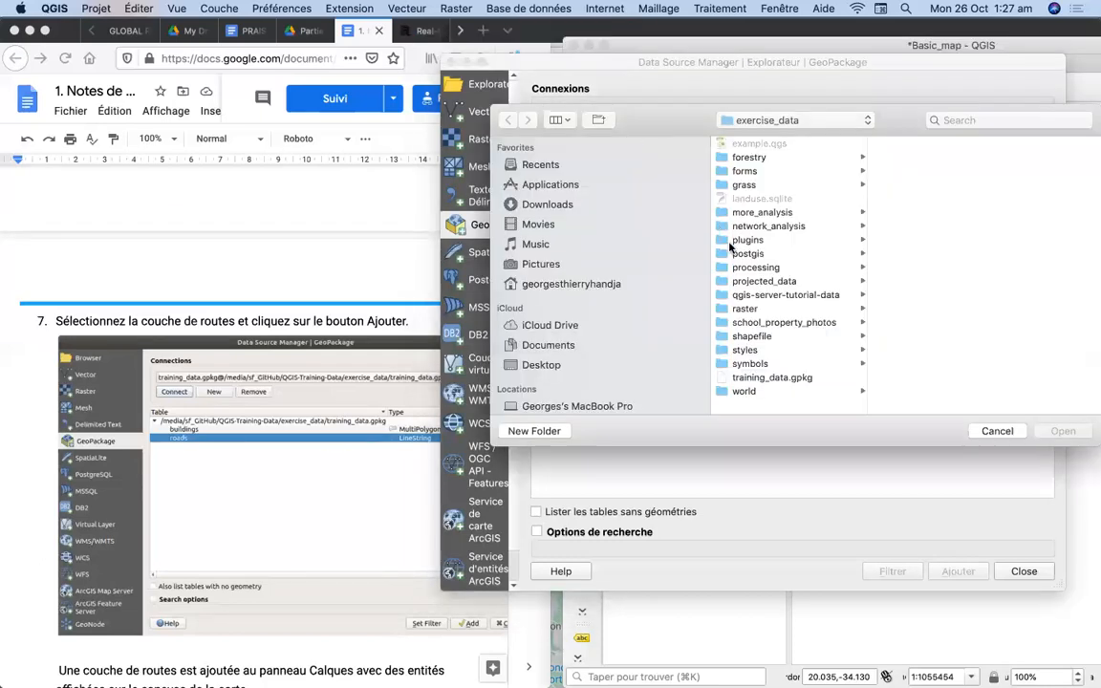
click(770, 379)
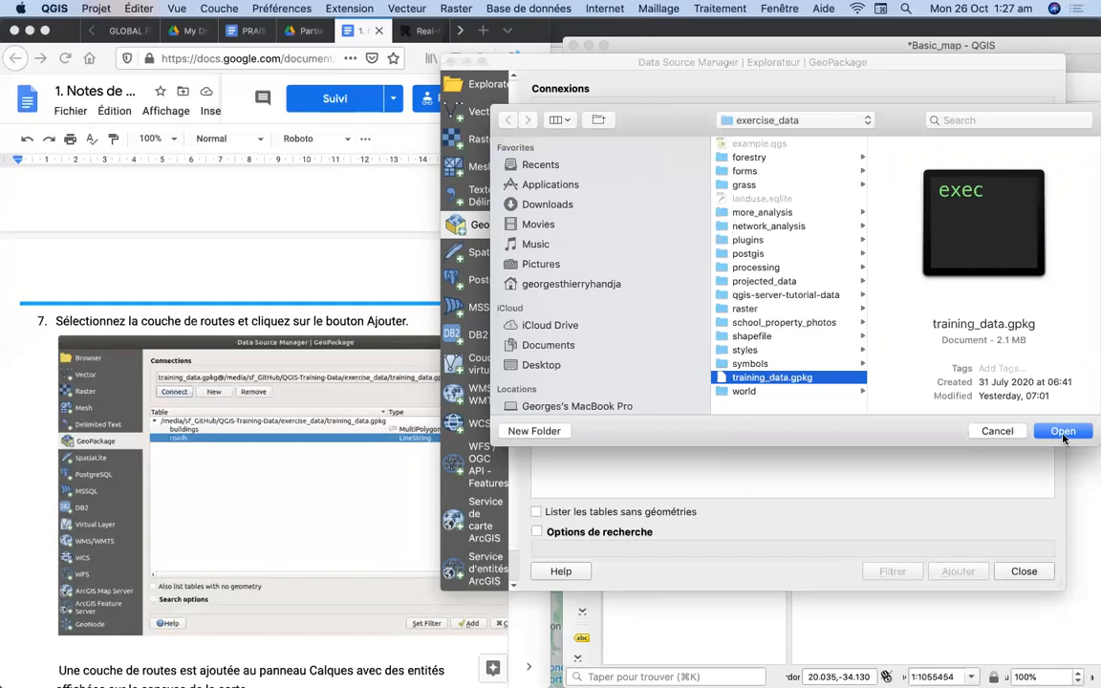
click(1064, 431)
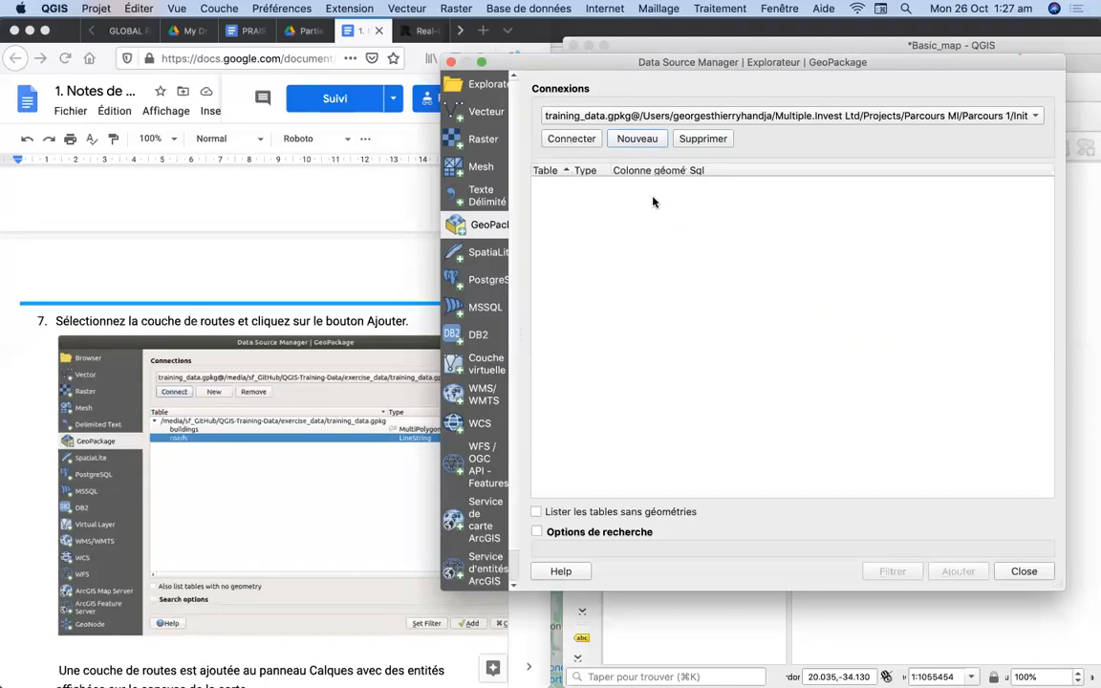
click(584, 141)
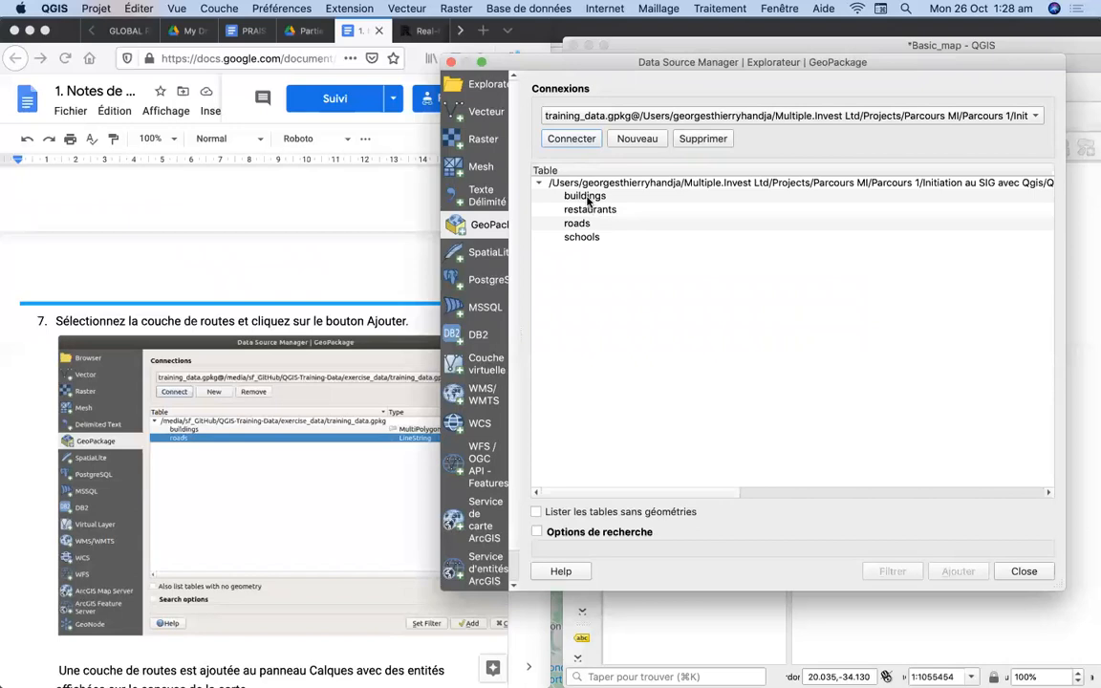
Step: Look through the buildings, restaurants, roads and schools layers listed in the training_data.gpkg connection
click(587, 197)
click(590, 209)
click(594, 222)
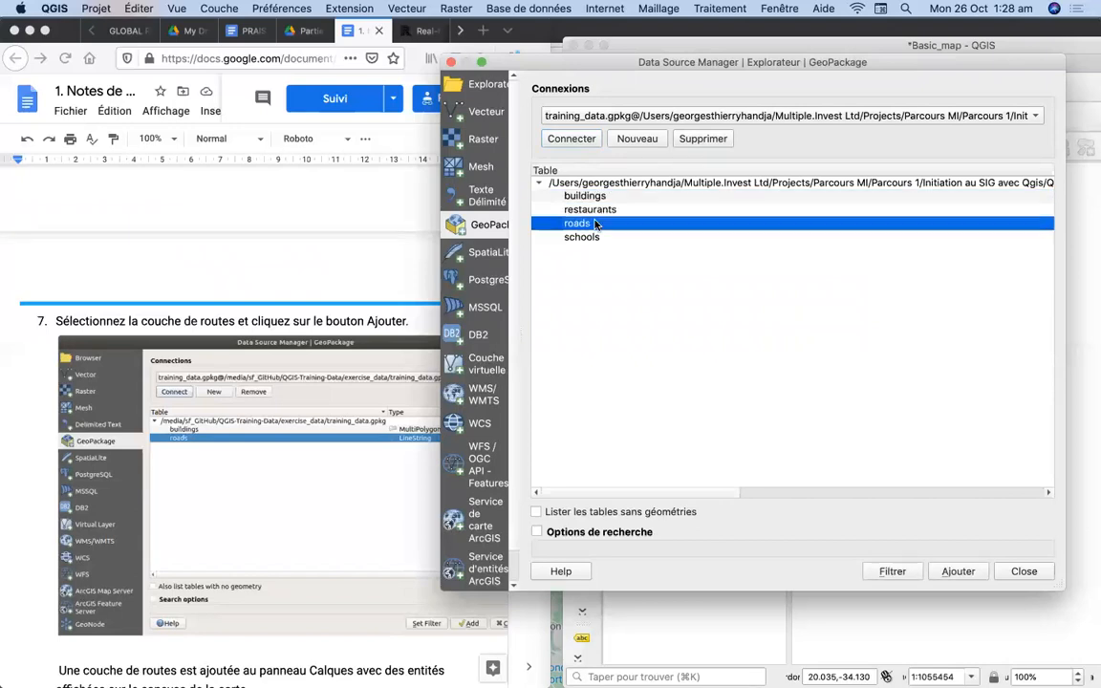
click(594, 237)
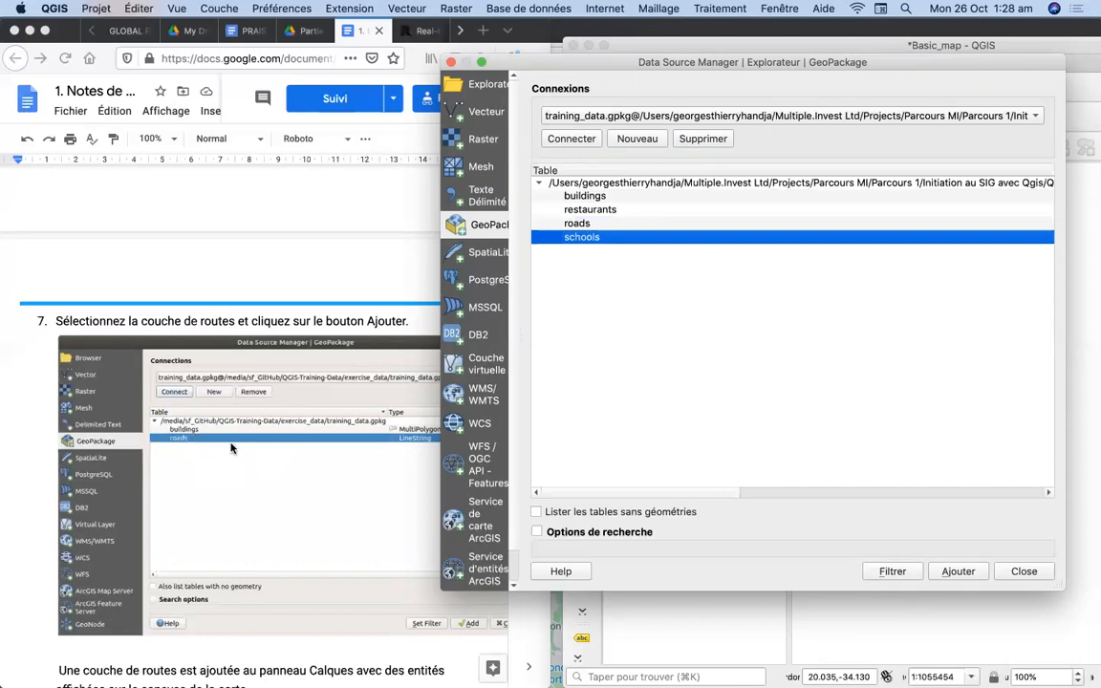
click(587, 197)
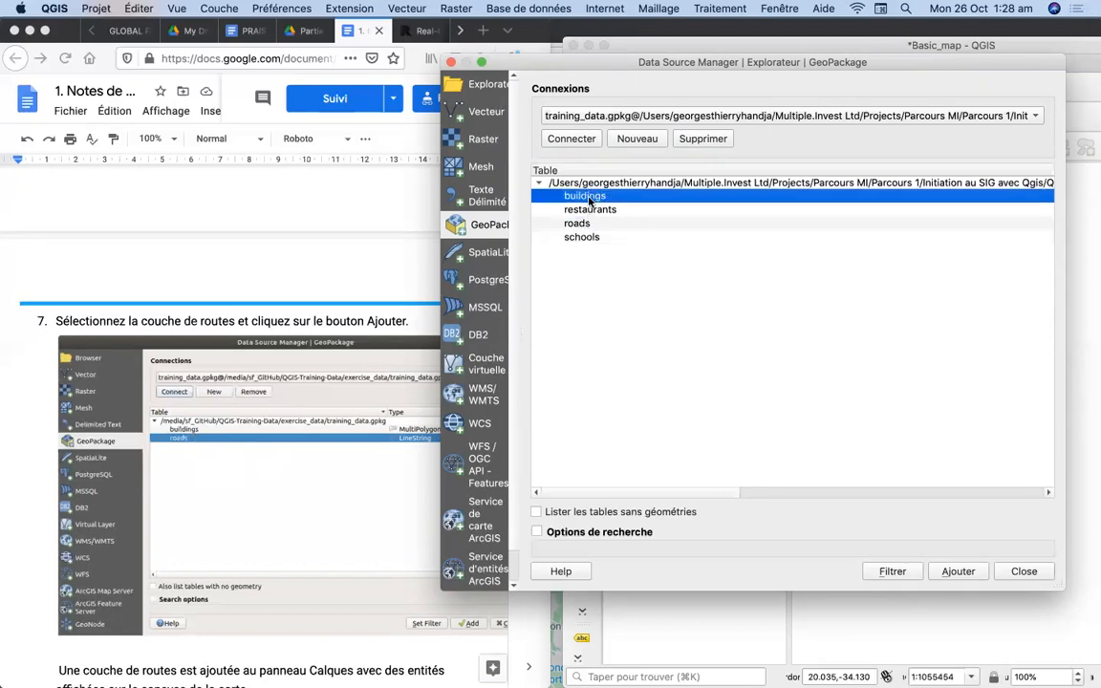
click(587, 209)
click(586, 223)
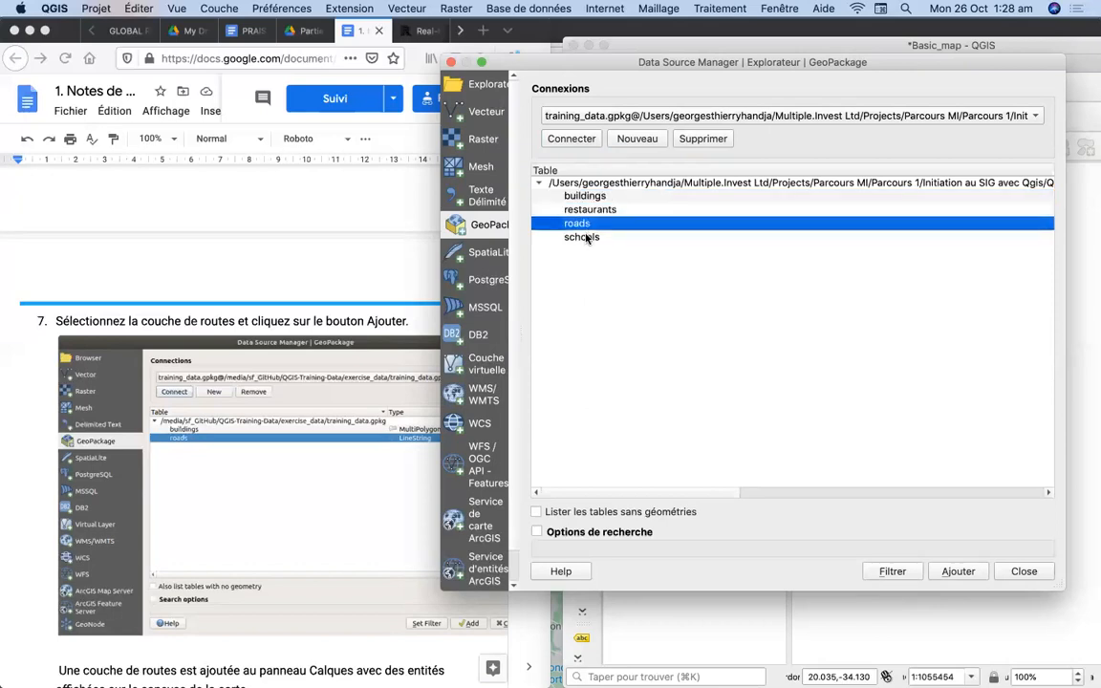
click(588, 238)
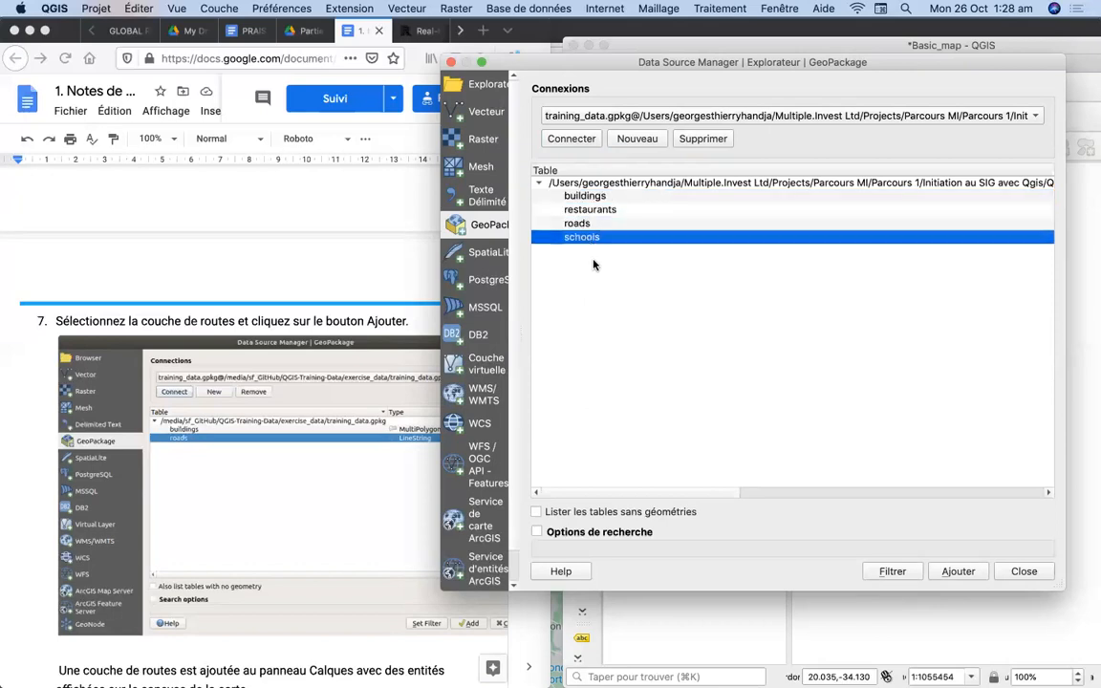
Step: Add the roads layer from training_data.gpkg to the map and close the Data Source Manager
click(586, 225)
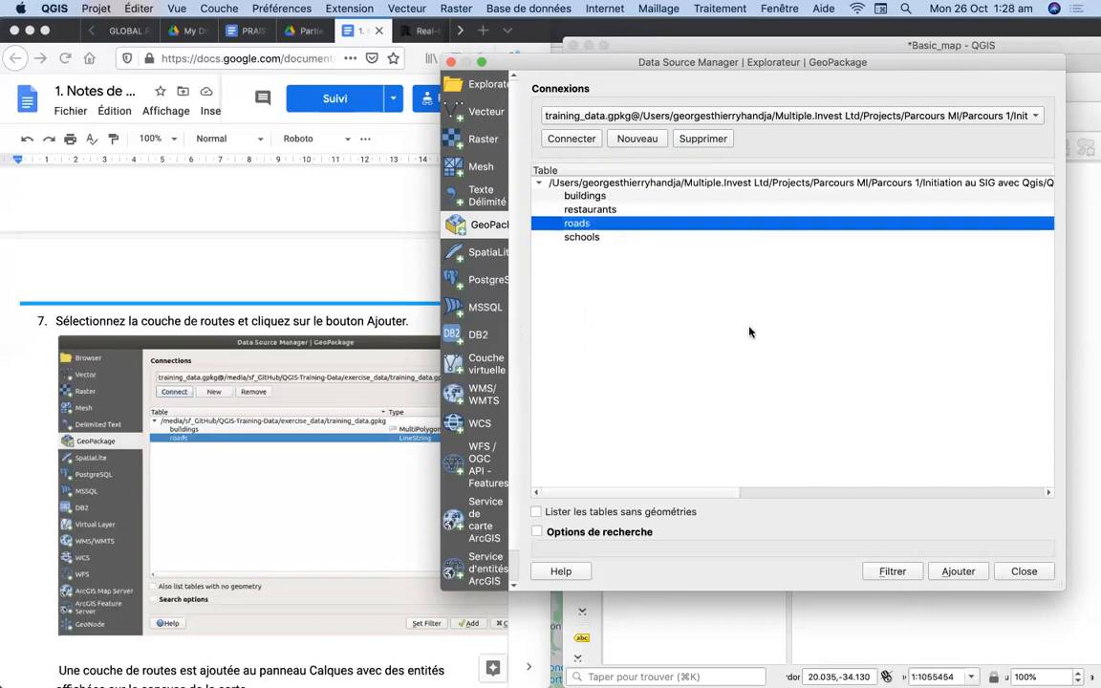
click(965, 574)
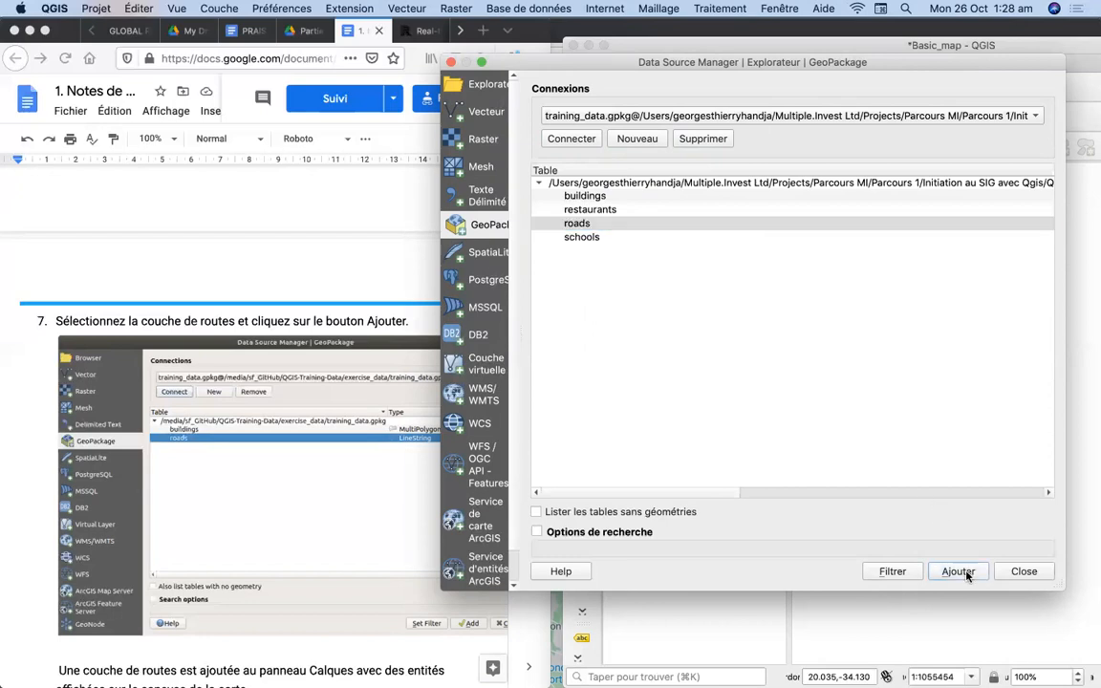
click(1020, 573)
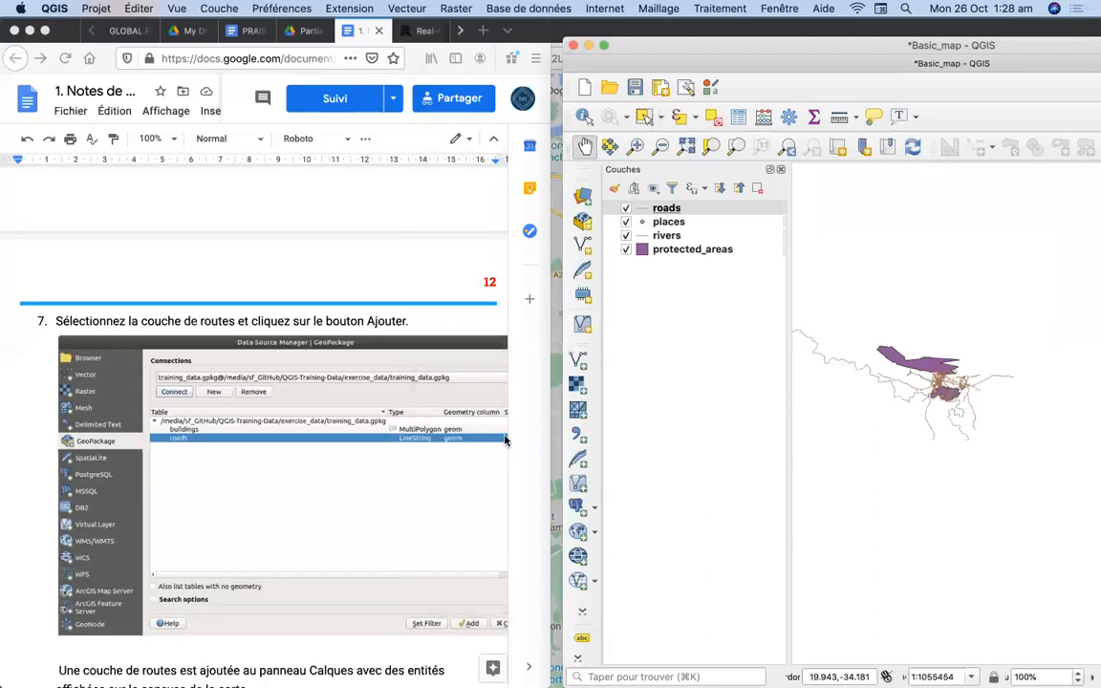
Step: Read the end of the GeoPackage instructions and section 2.4 of the course notes on loading SpatiaLite vector data with the browser
scroll(279, 464, down, 5)
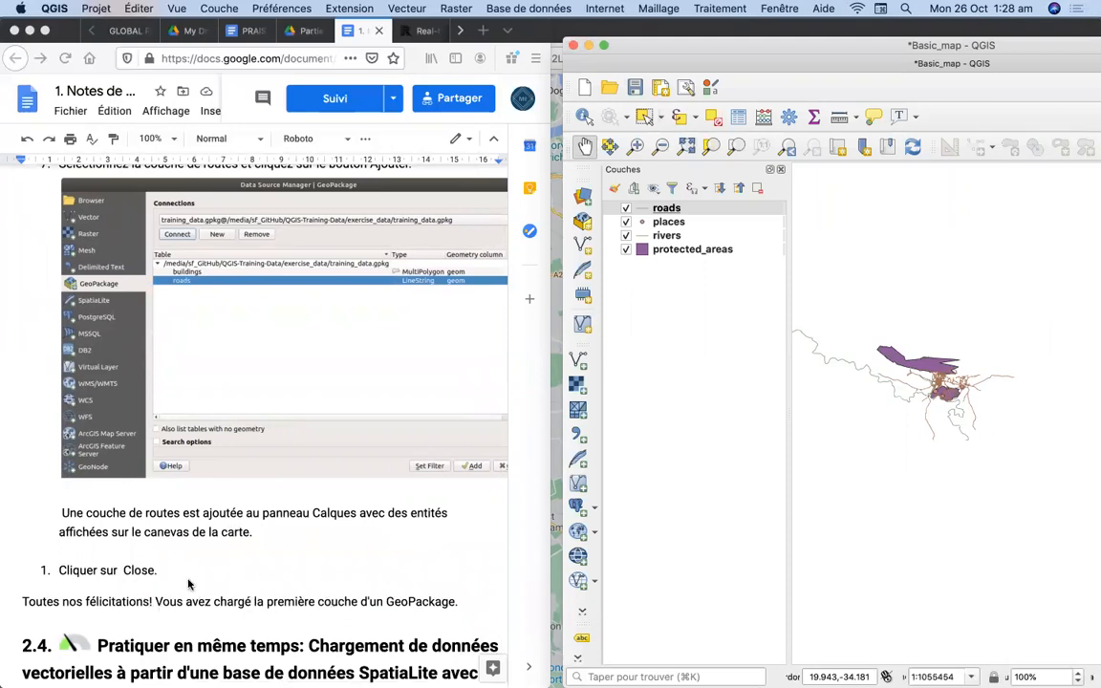
scroll(184, 616, down, 8)
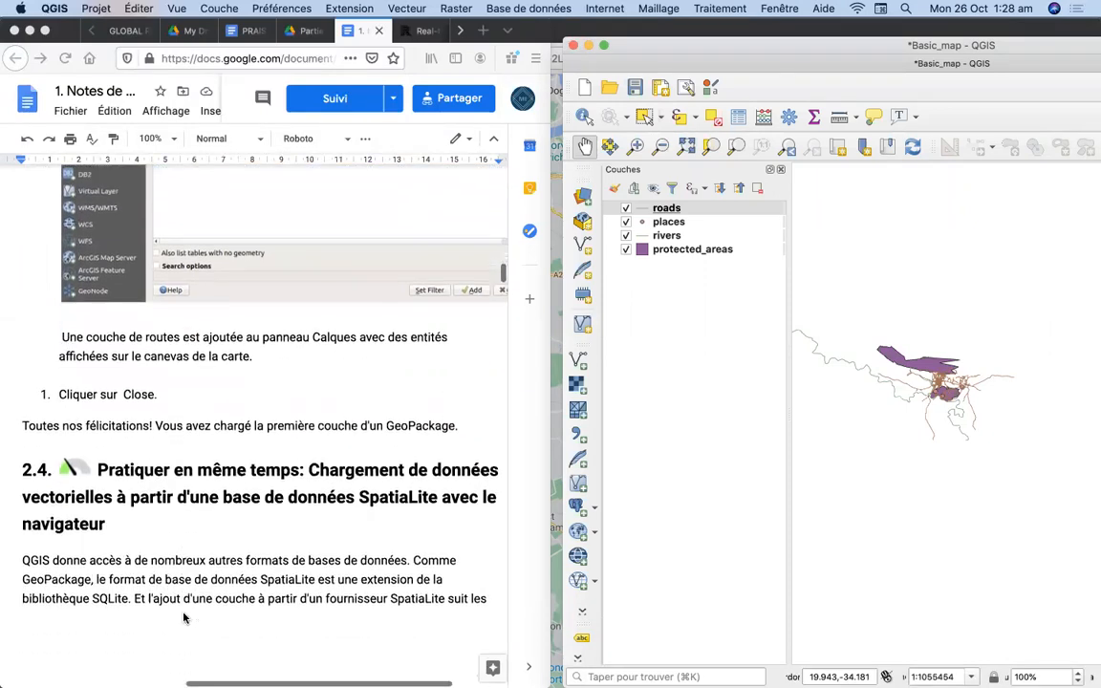
scroll(184, 616, down, 2)
scroll(185, 618, down, 2)
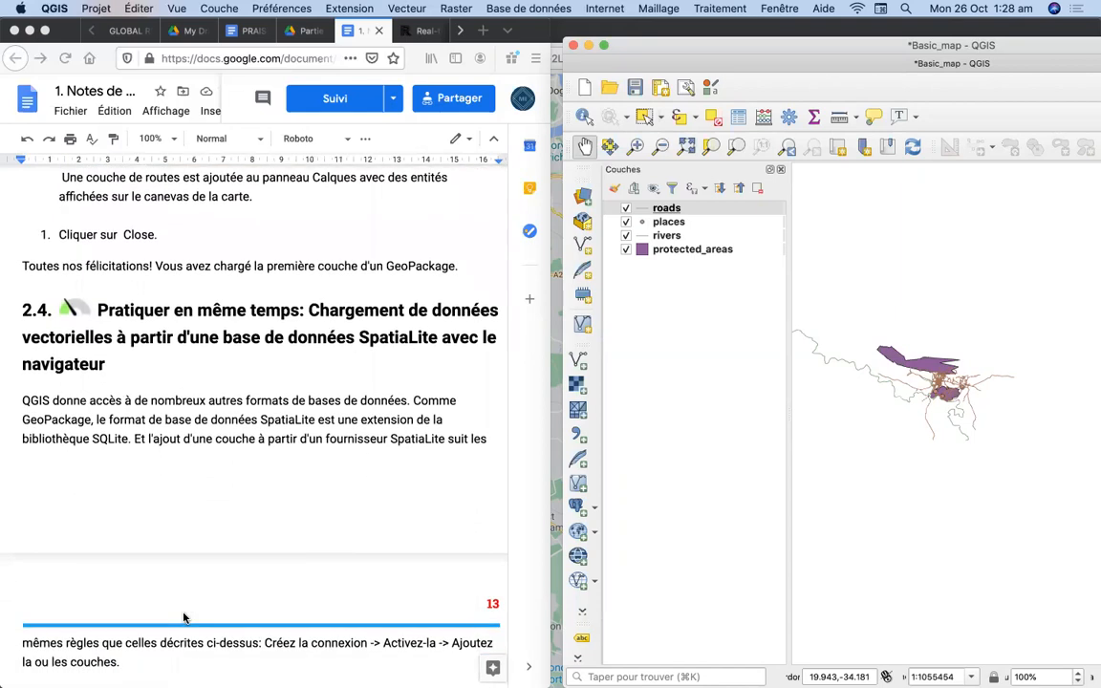
scroll(184, 618, down, 8)
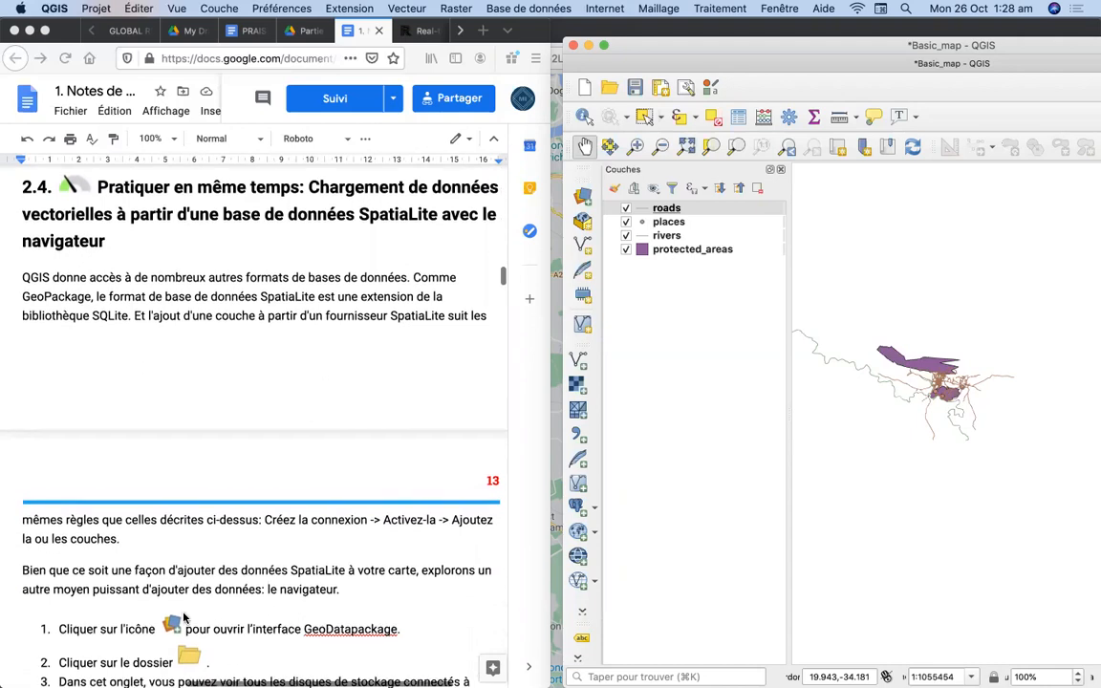
scroll(184, 618, down, 8)
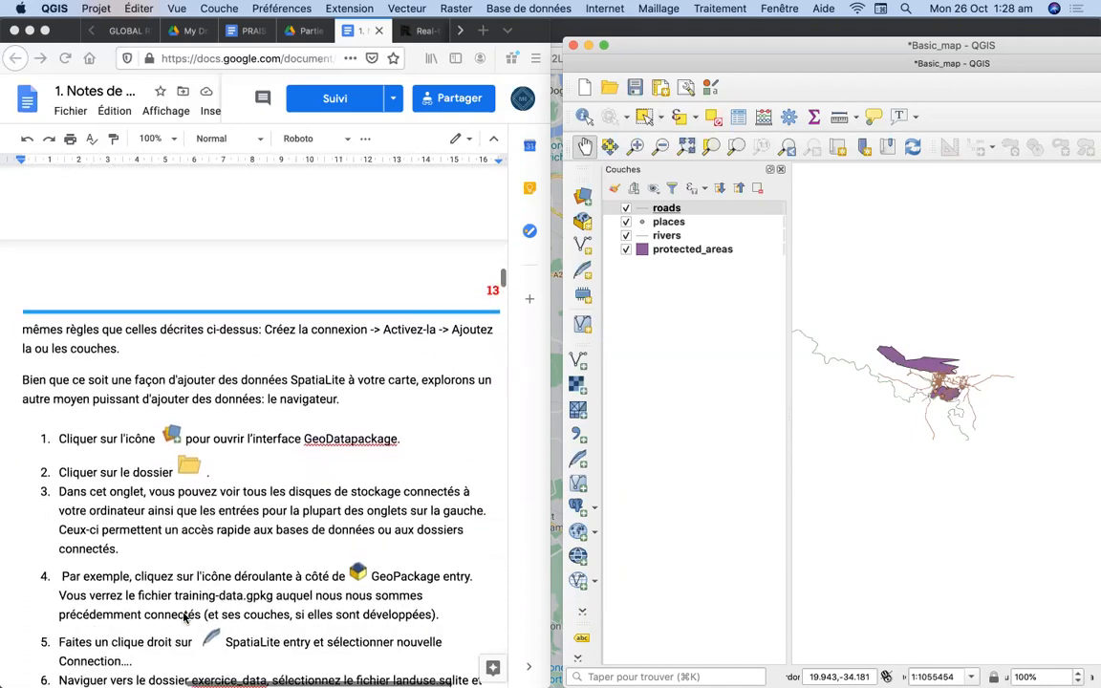
scroll(184, 619, down, 3)
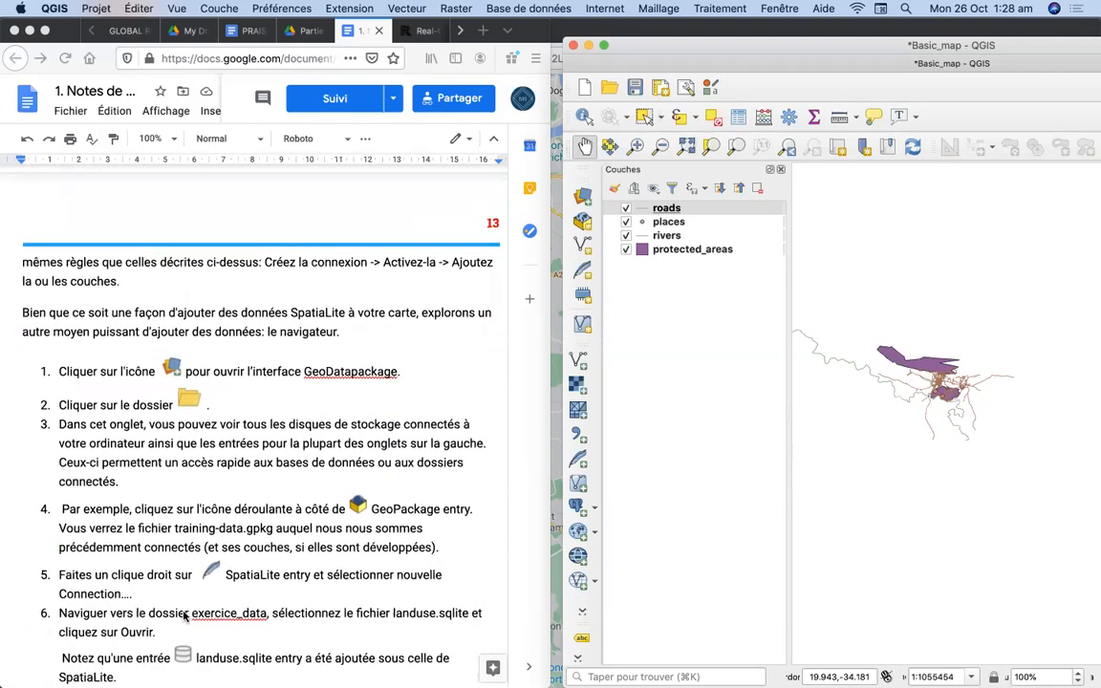
scroll(185, 618, down, 3)
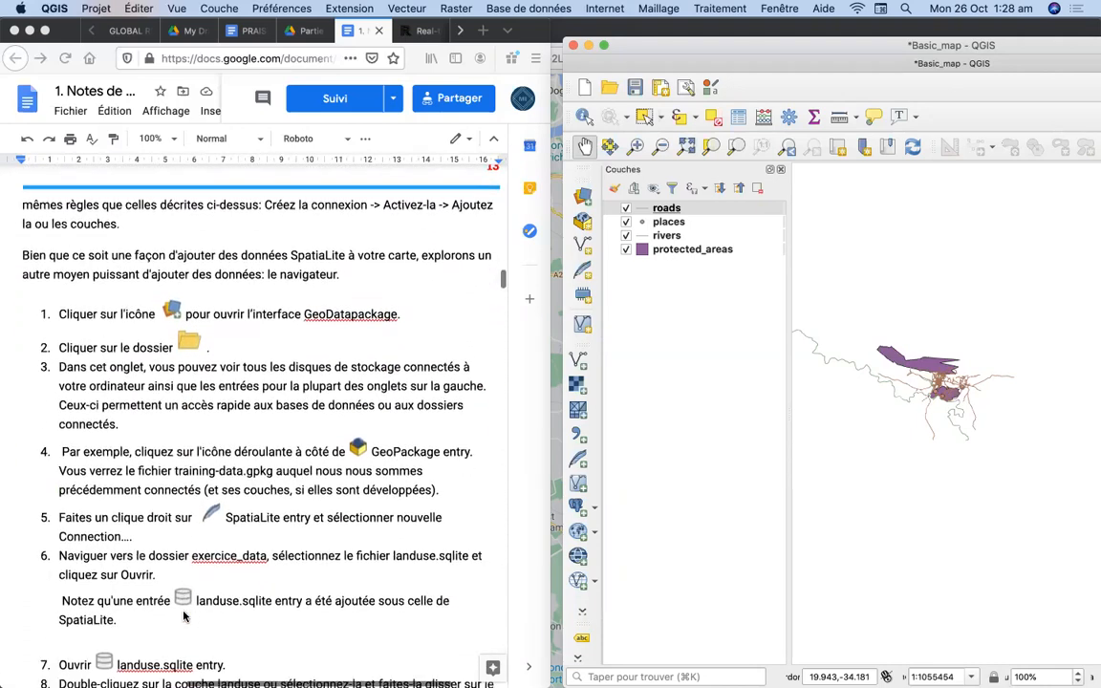
Step: Browse the GeoPackage connections 1, Premiere and training_data.gpkg in the Data Source Manager's browser and examine their layers
click(585, 200)
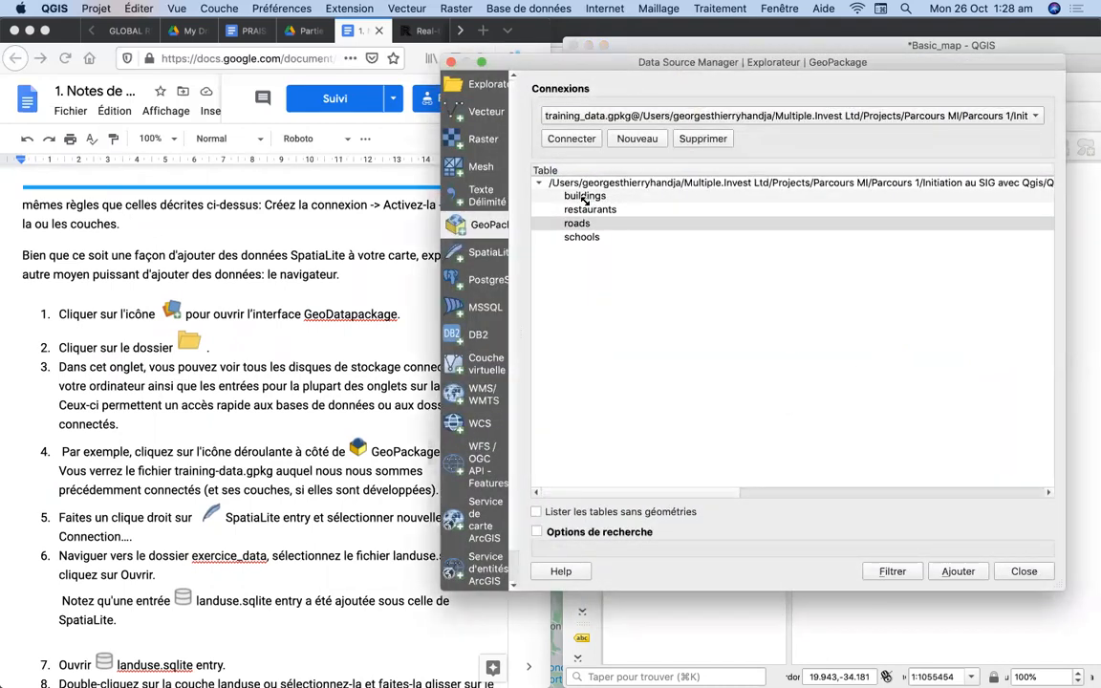
click(483, 85)
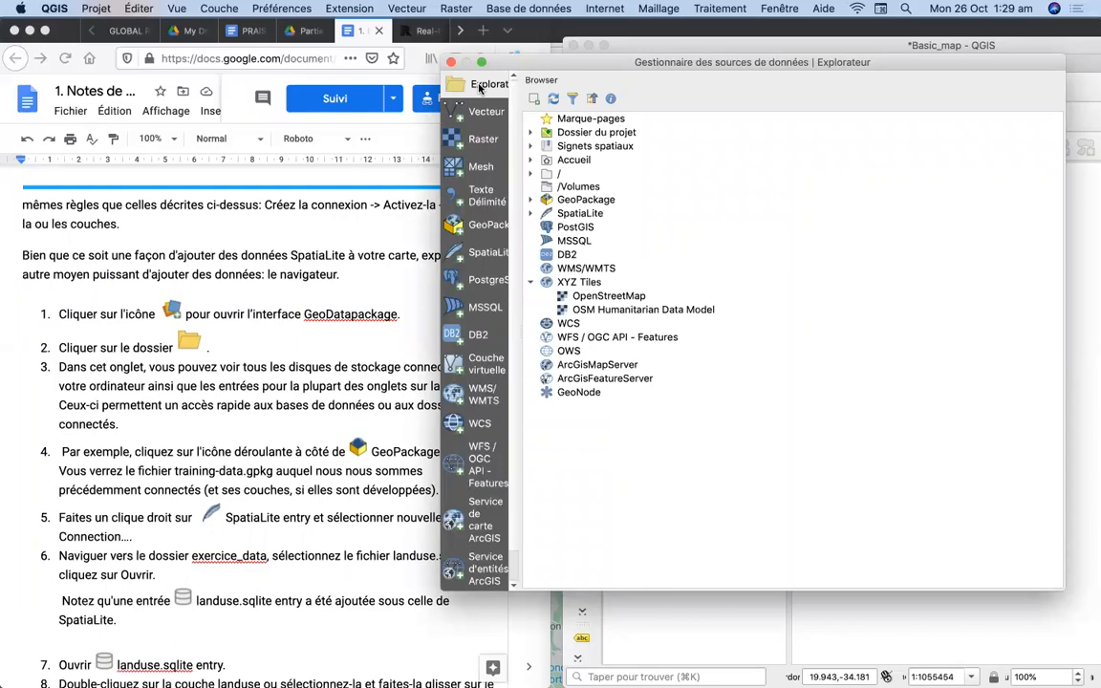
click(531, 203)
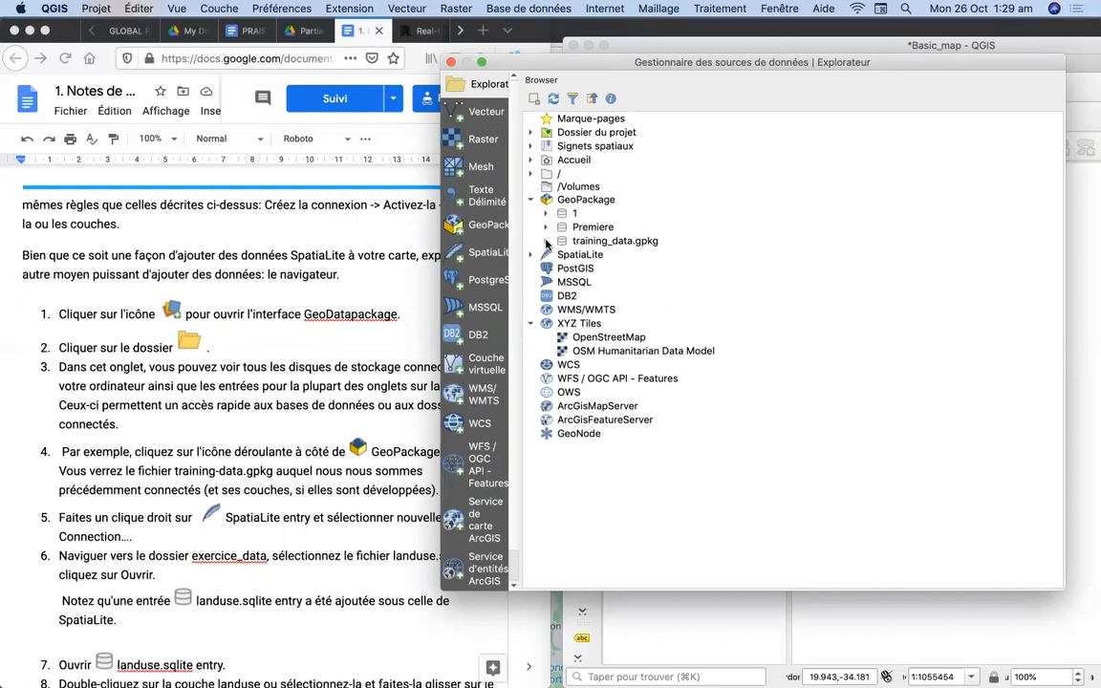
click(546, 241)
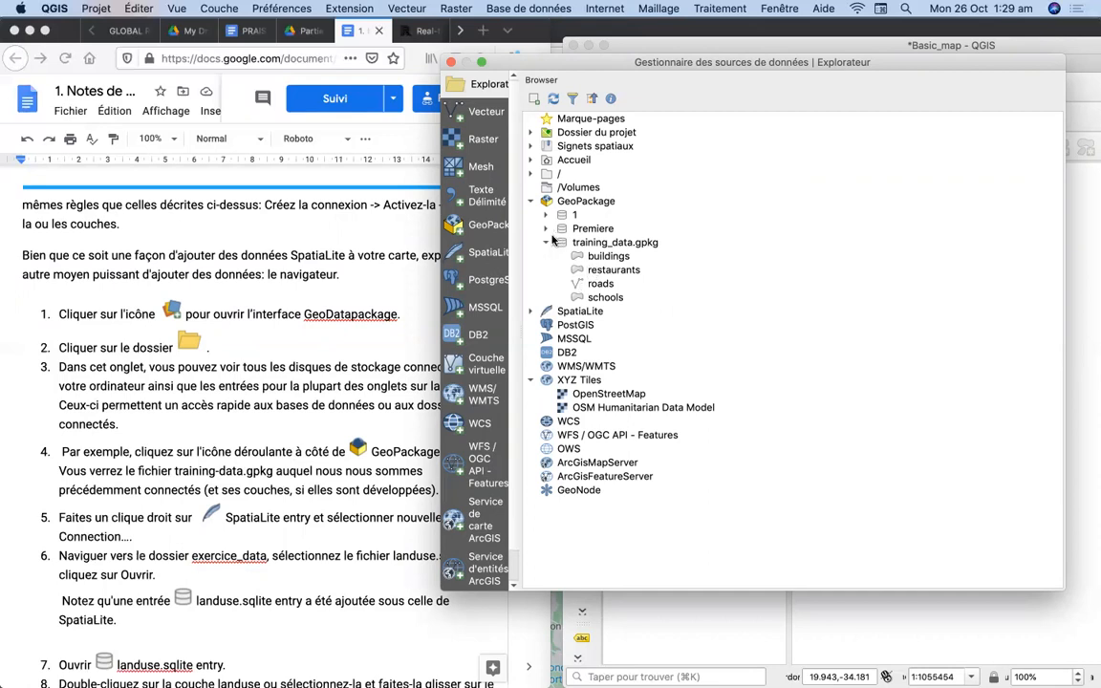
click(546, 229)
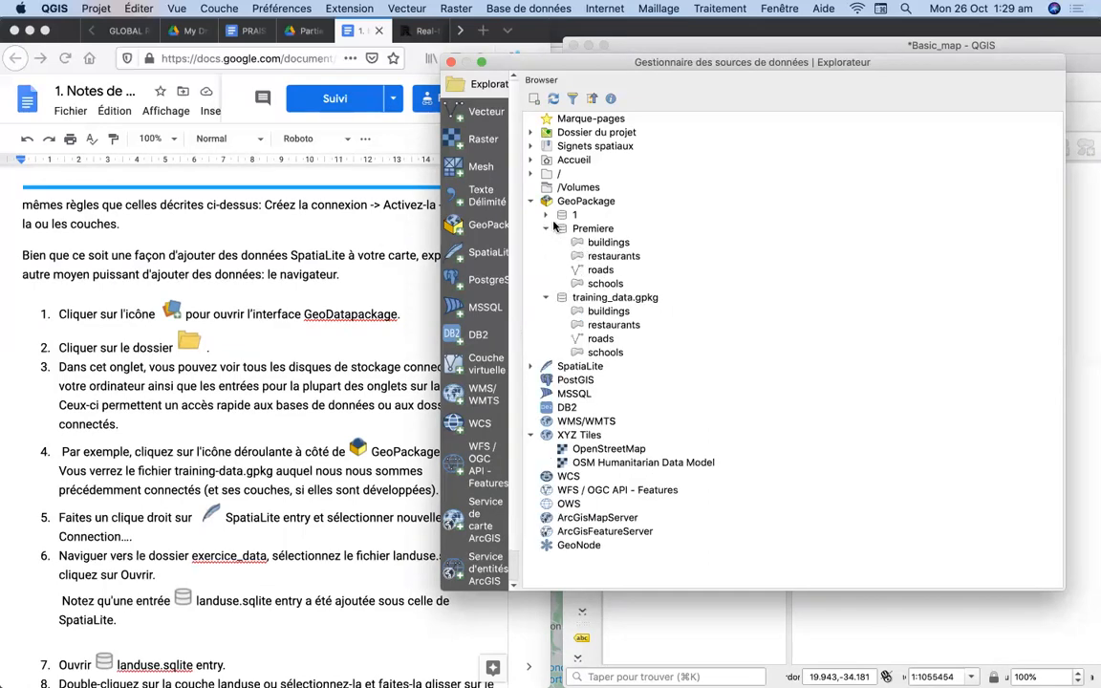
click(546, 214)
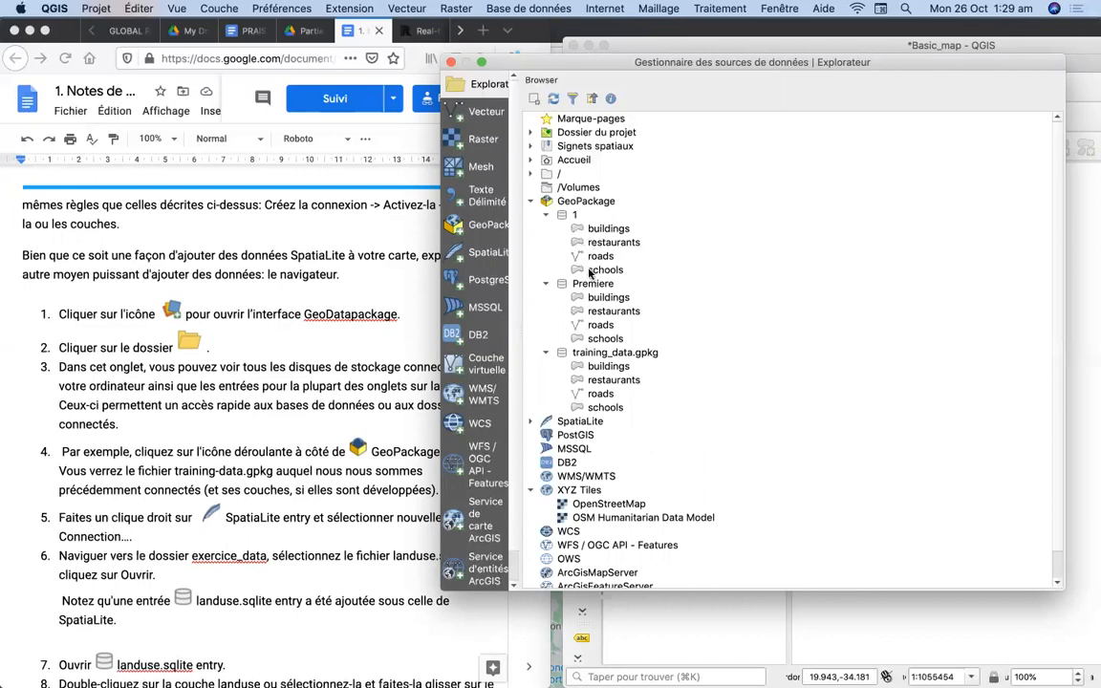
click(546, 216)
click(547, 230)
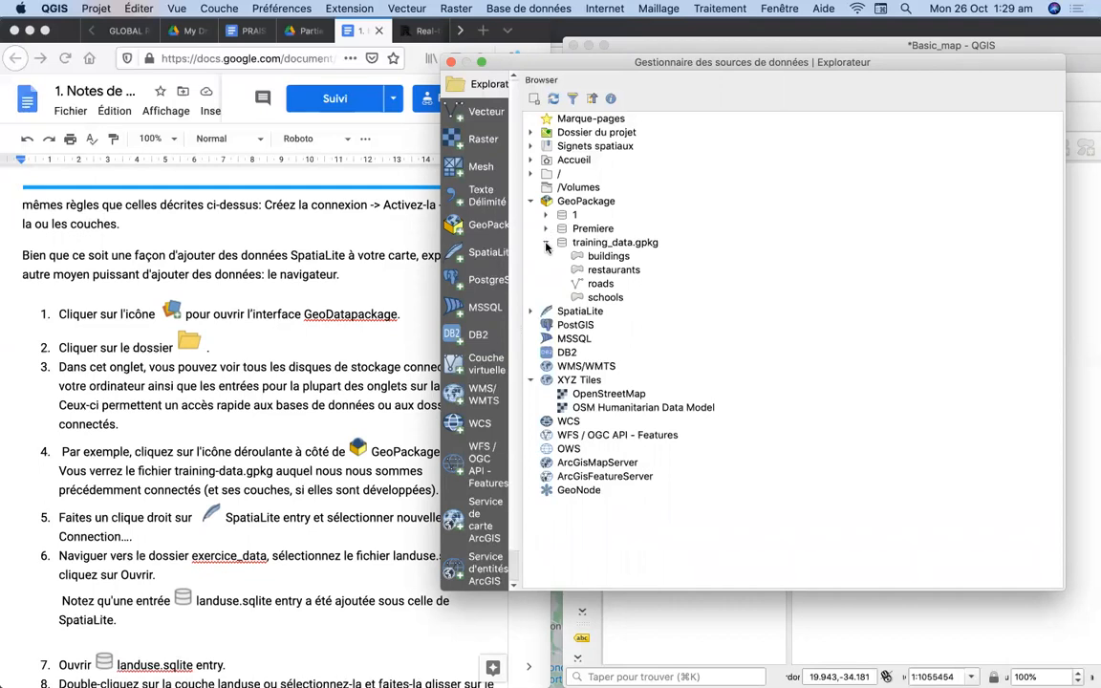
click(547, 243)
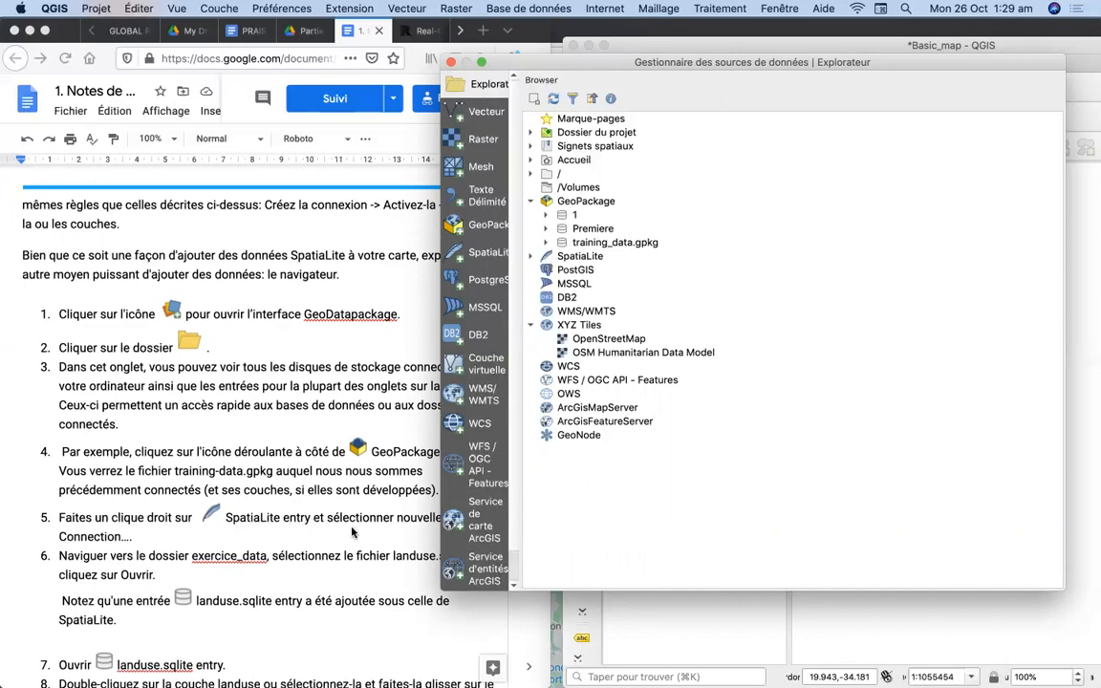
Step: Create a new SpatiaLite connection named Connection1 to landuse.sqlite from the exercise_data folder
click(569, 258)
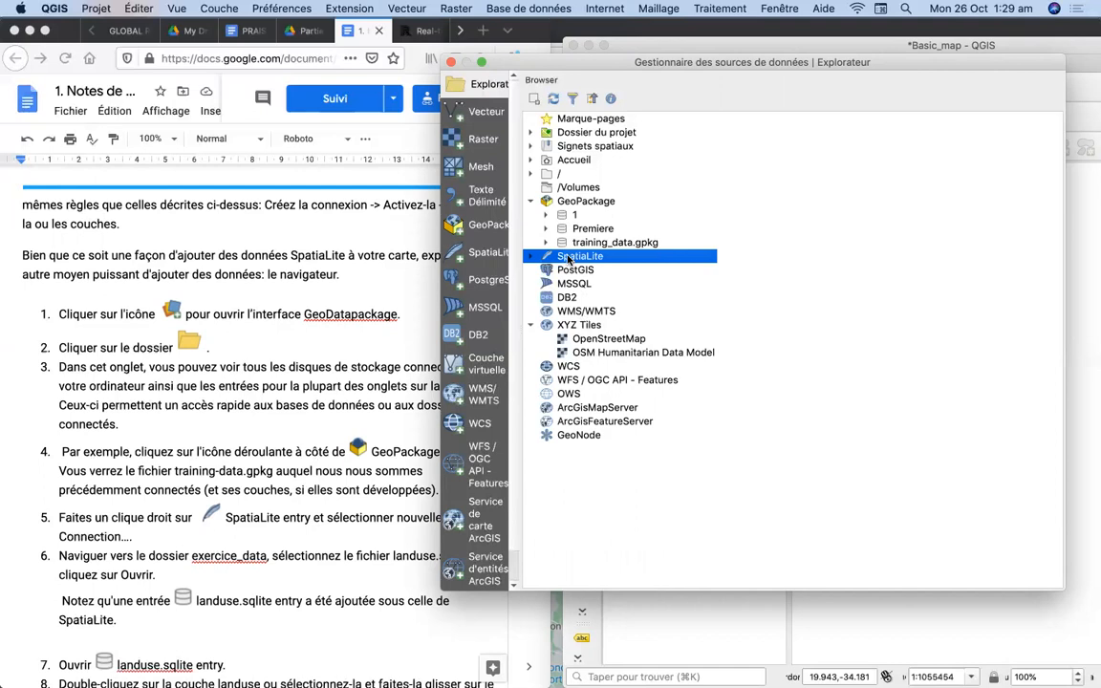
click(533, 257)
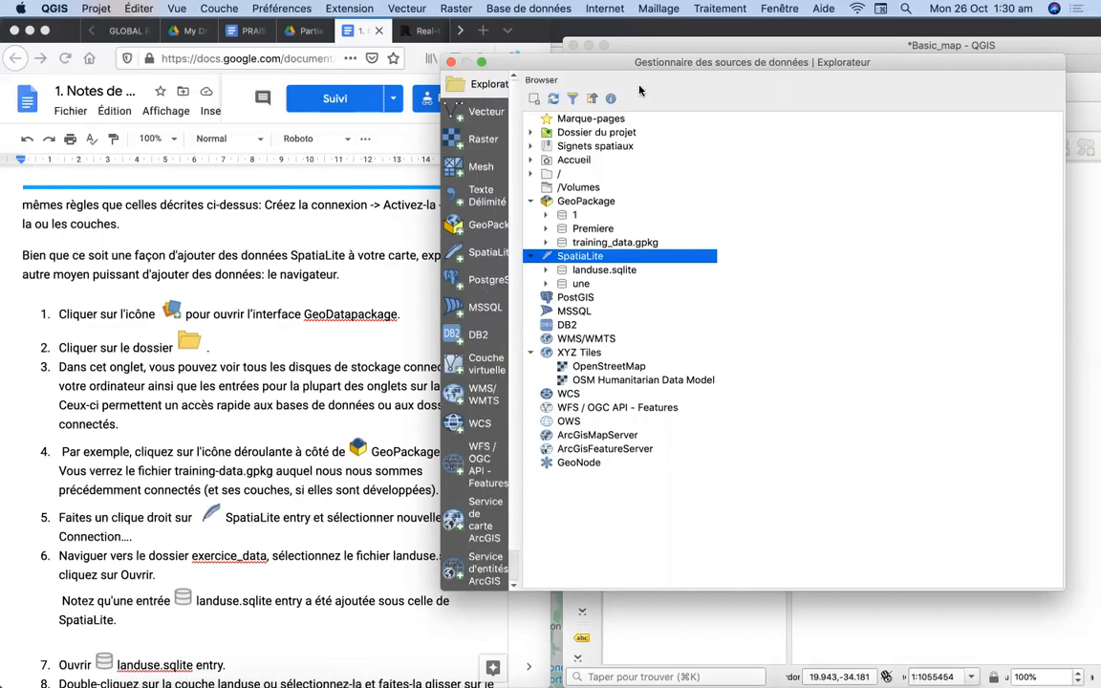
drag(738, 64, 880, 71)
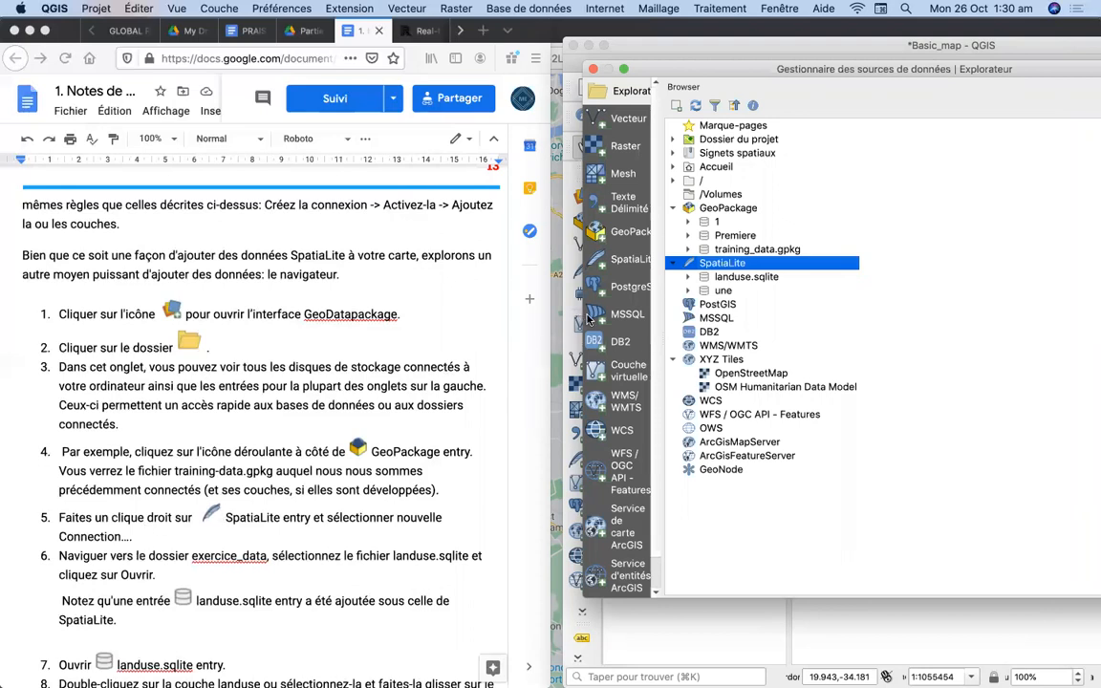
click(619, 265)
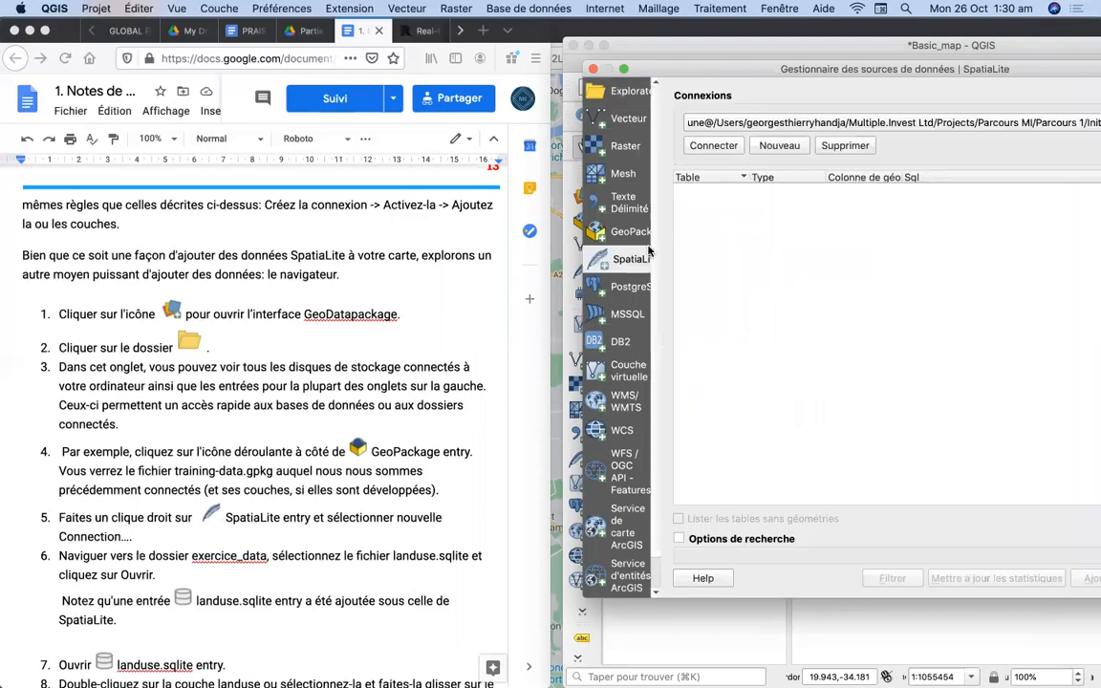
click(780, 146)
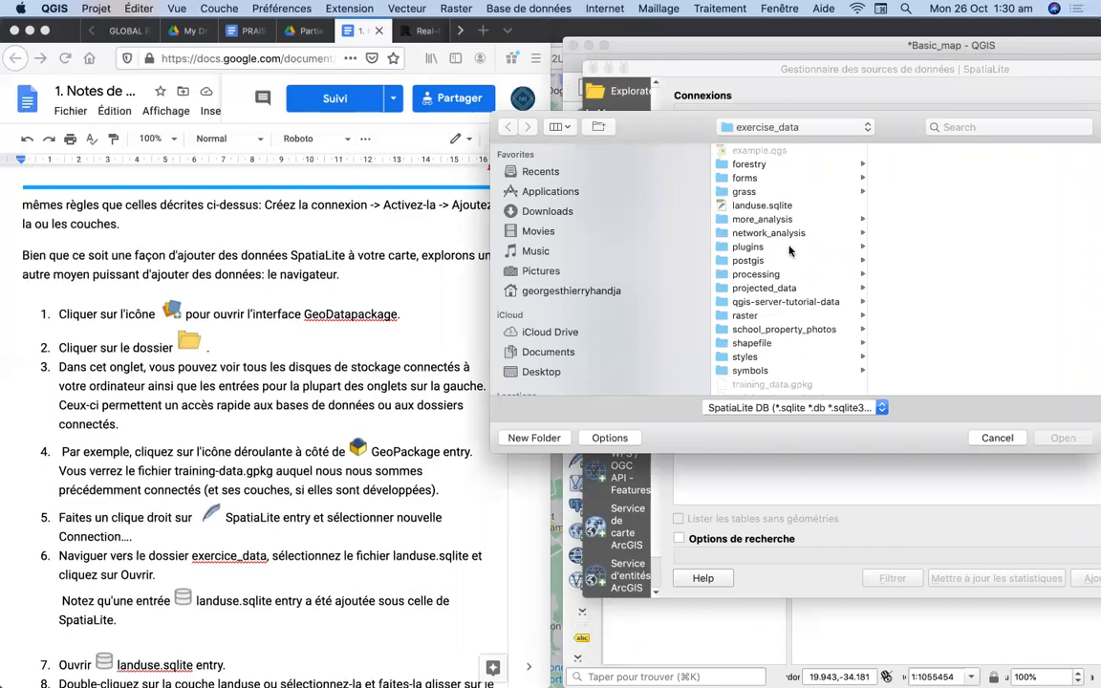
click(761, 206)
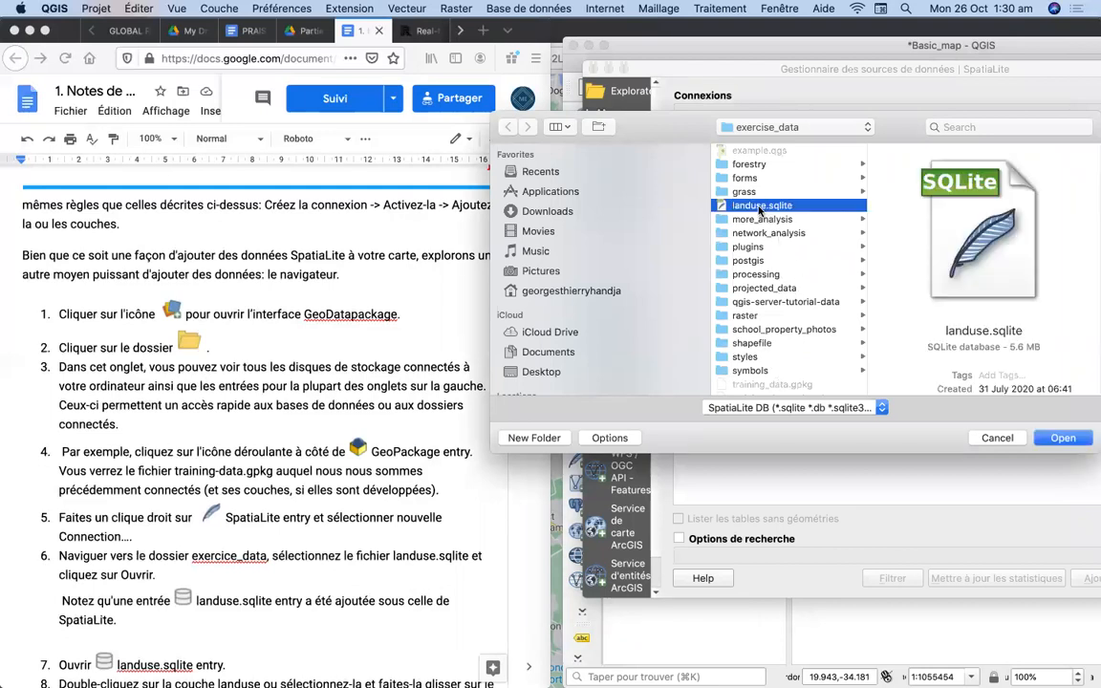
click(1064, 438)
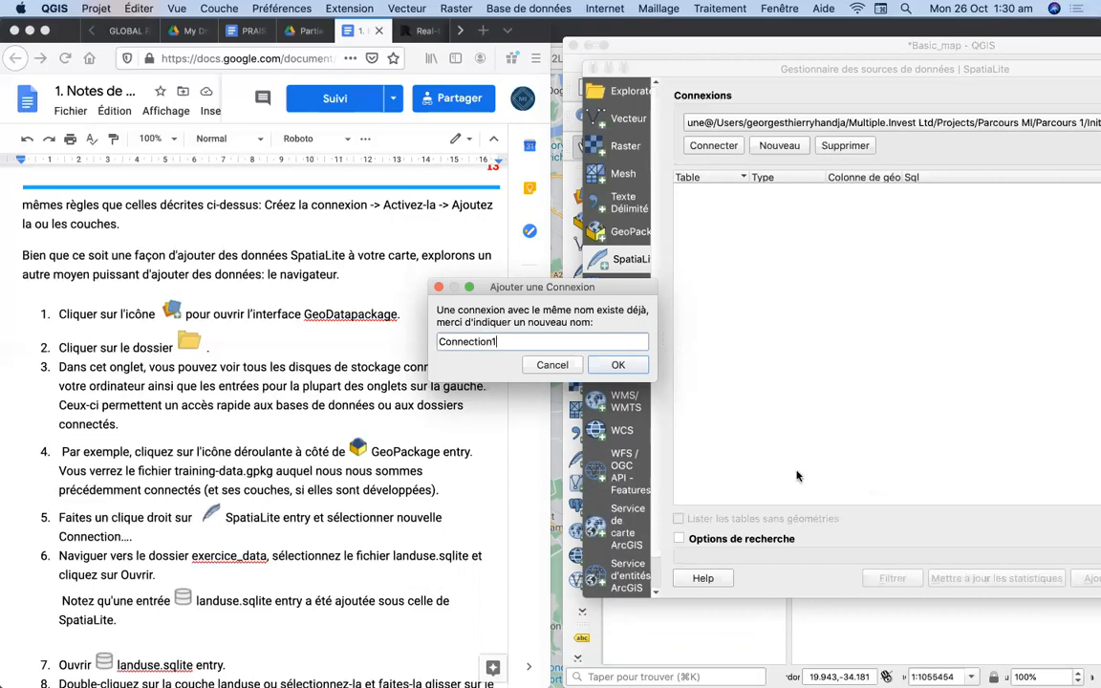
click(618, 364)
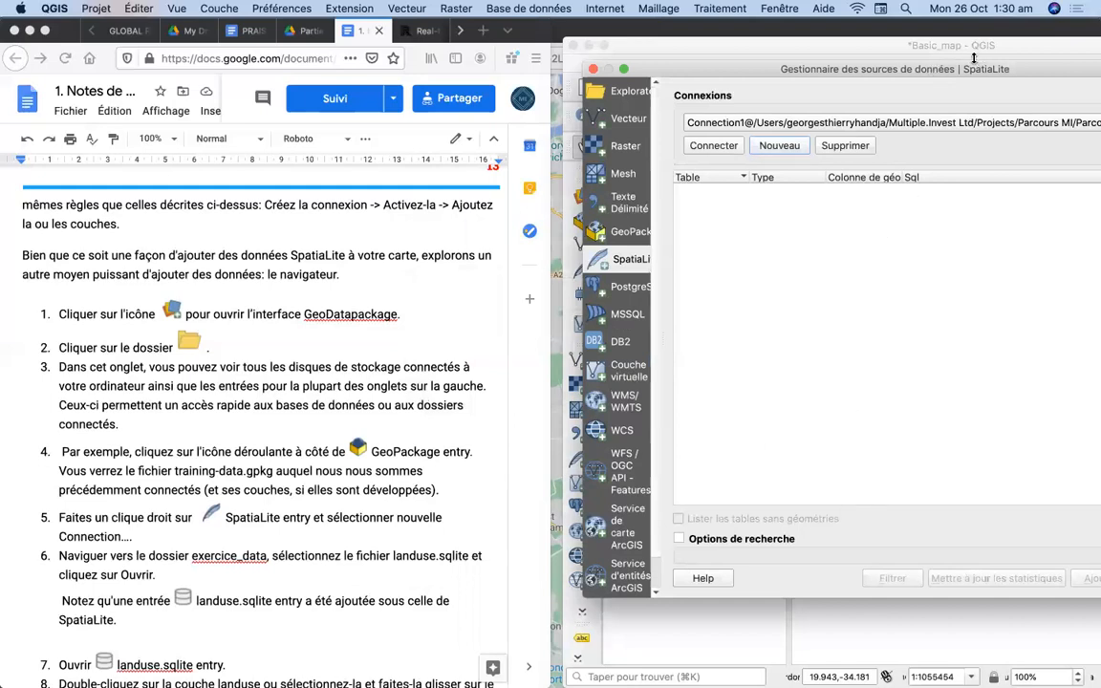
Step: Connect to Connection1 to list its tables, and read the remaining SpatiaLite instructions in the course notes
drag(1010, 74, 770, 80)
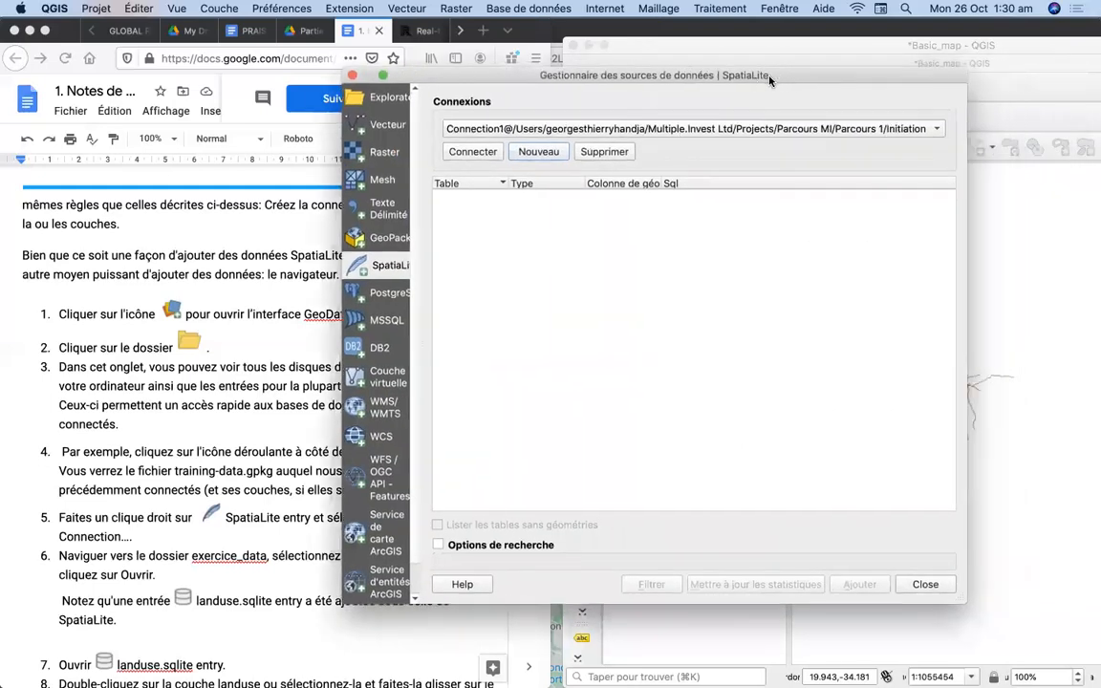
click(478, 154)
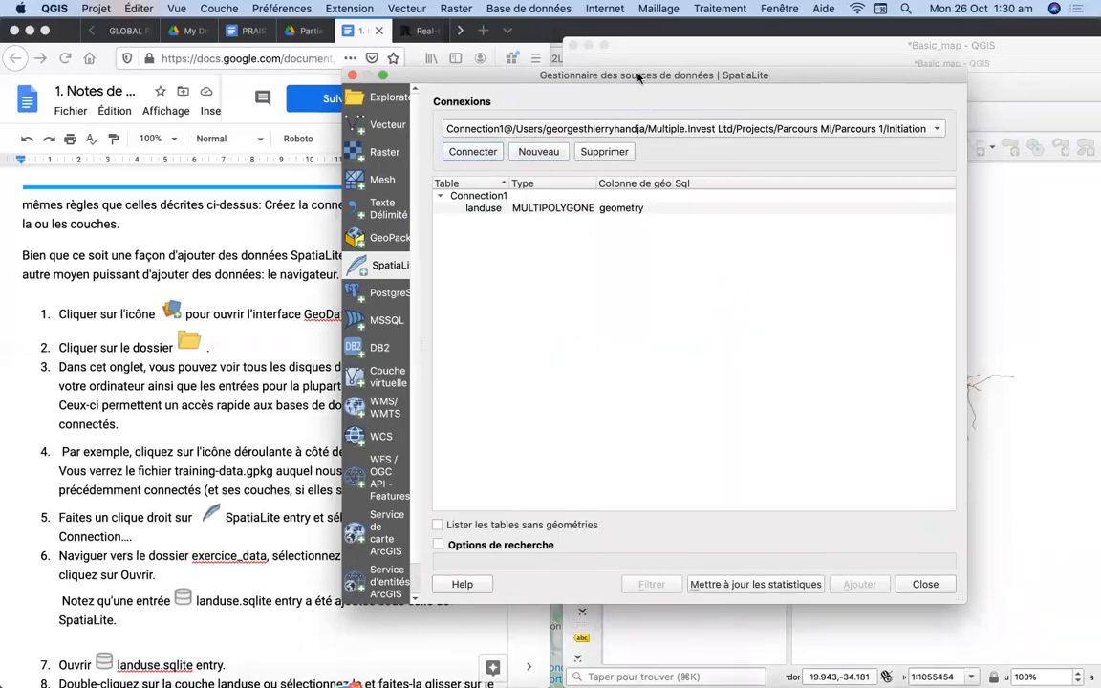
drag(639, 78, 730, 32)
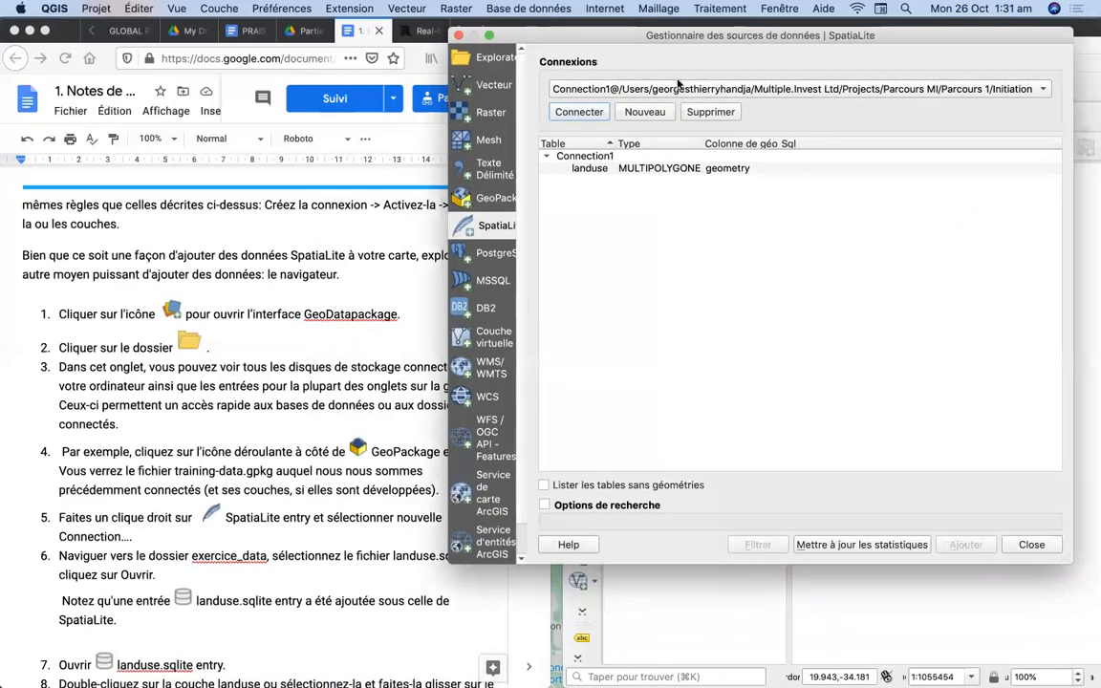
click(203, 532)
scroll(203, 527, down, 5)
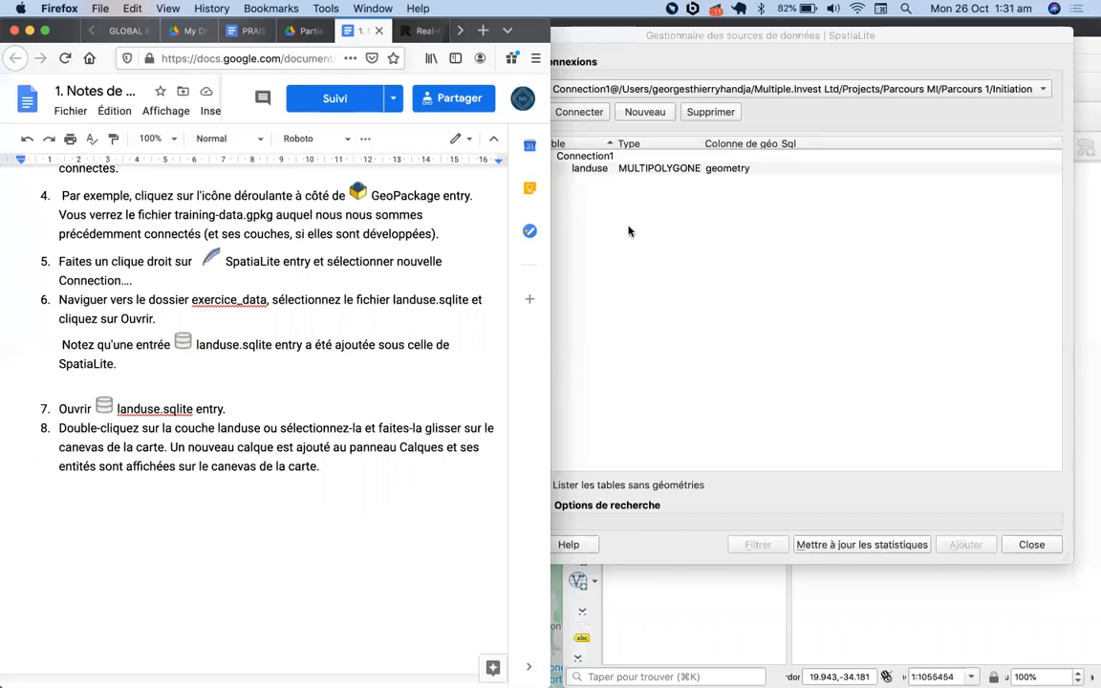
Step: Add the landuse layer from Connection1 to the map and close the Data Source Manager
double_click(633, 171)
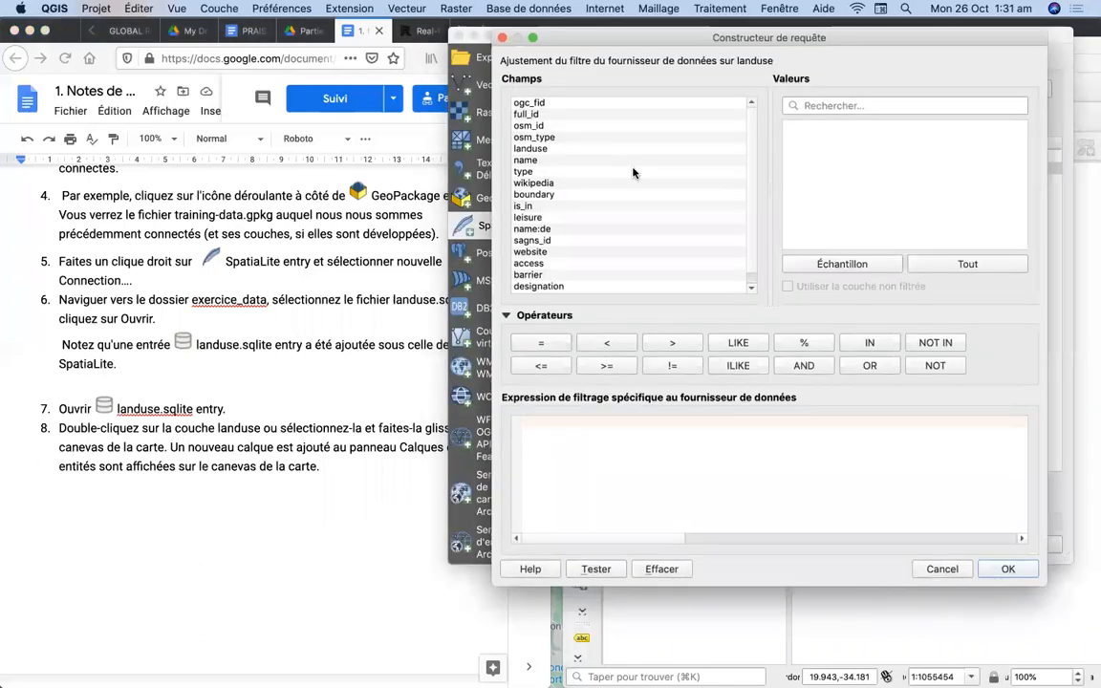
click(942, 569)
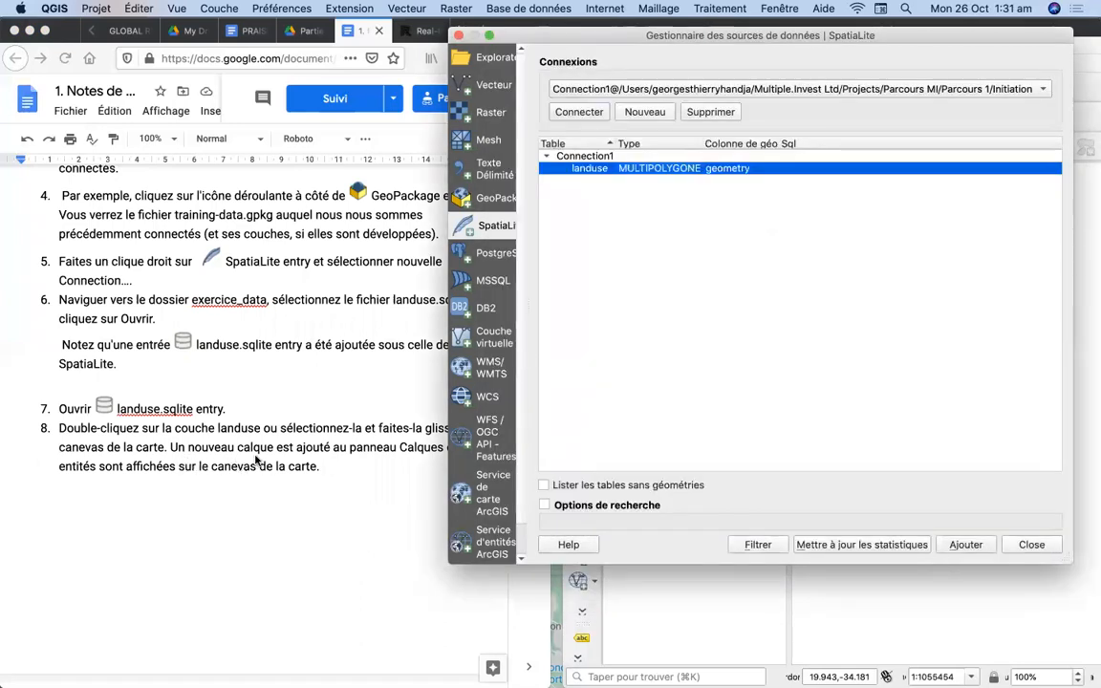
click(335, 470)
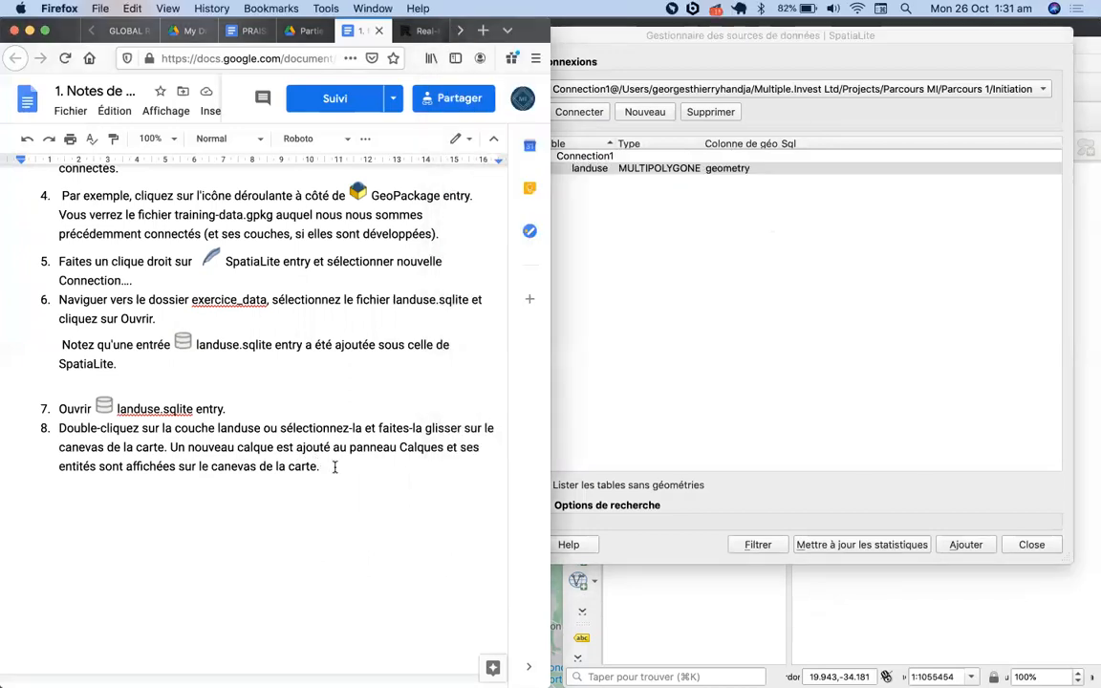
click(642, 169)
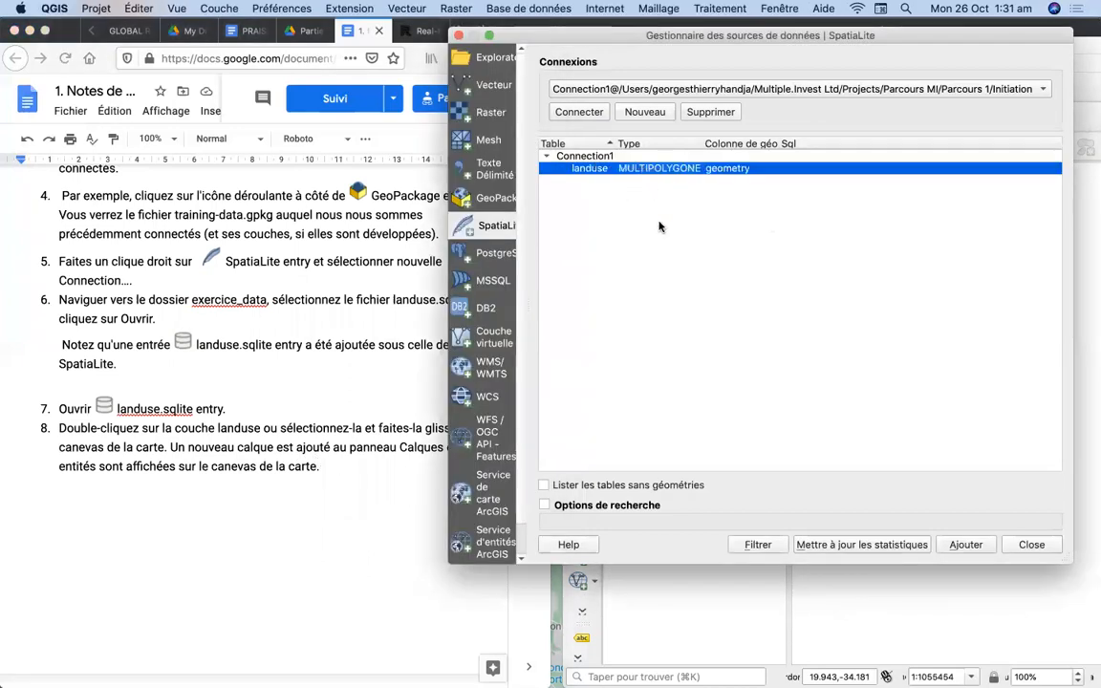
click(965, 545)
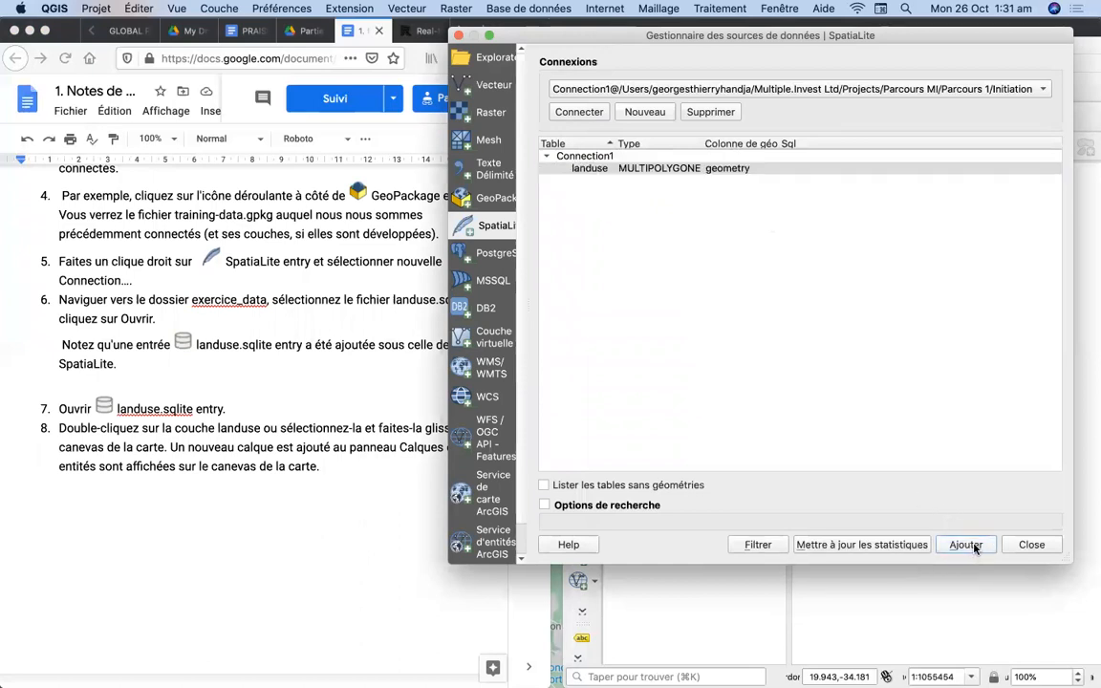
click(1028, 544)
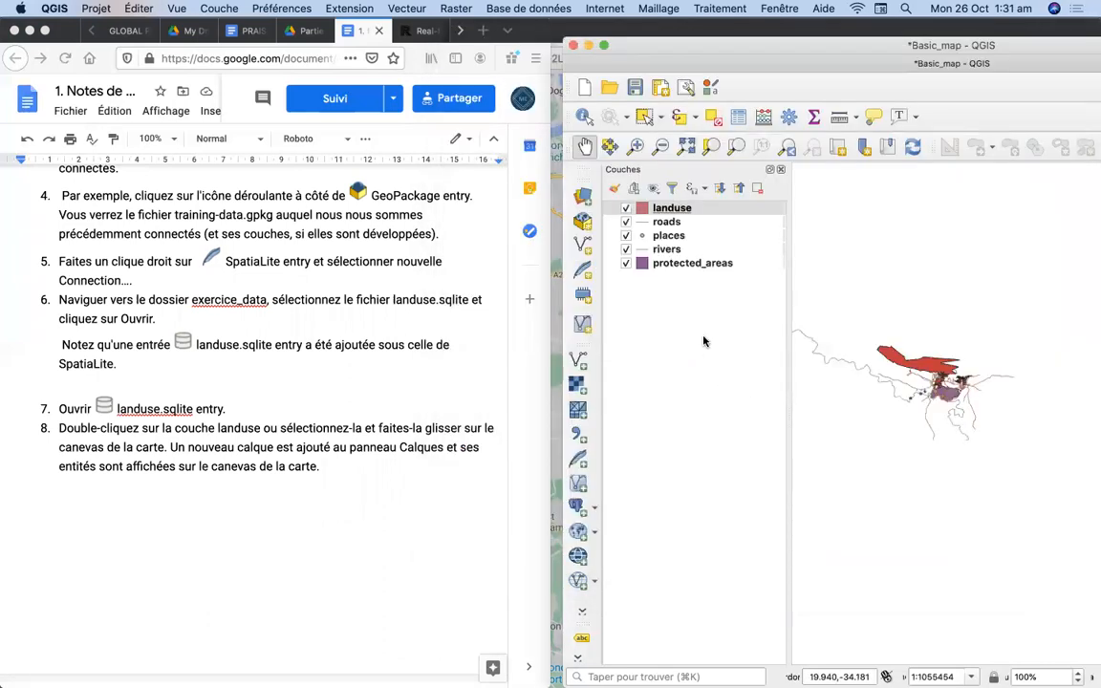
Step: Look at the landuse layer's symbology properties, and read the browser illustration and closing tips in the course notes
double_click(673, 211)
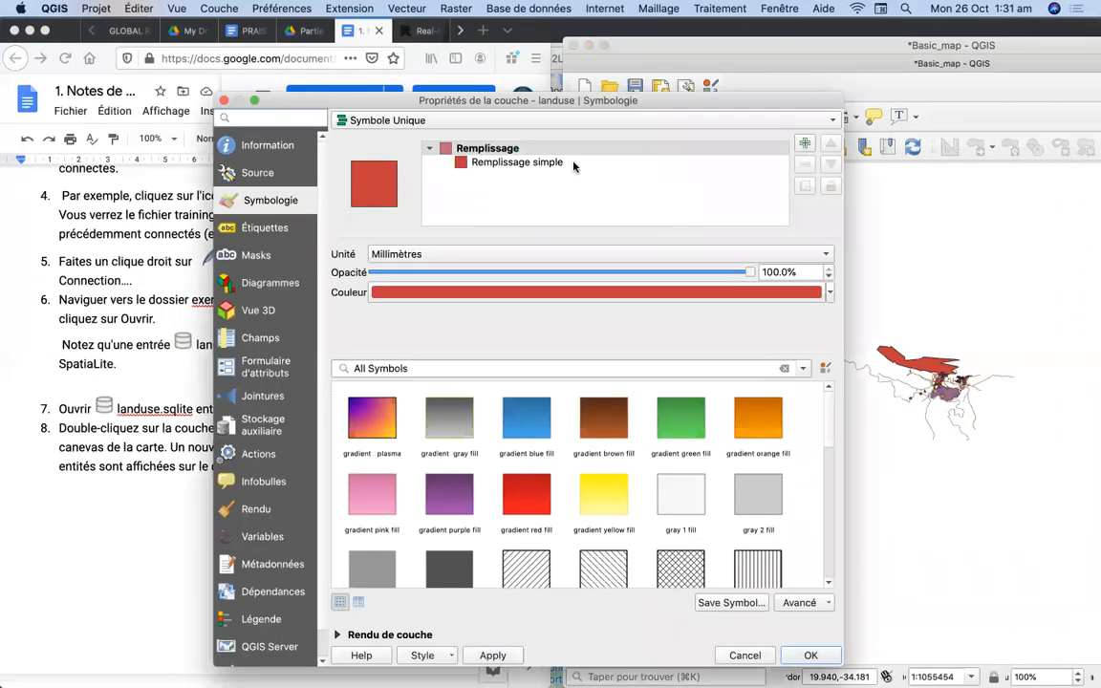
click(224, 99)
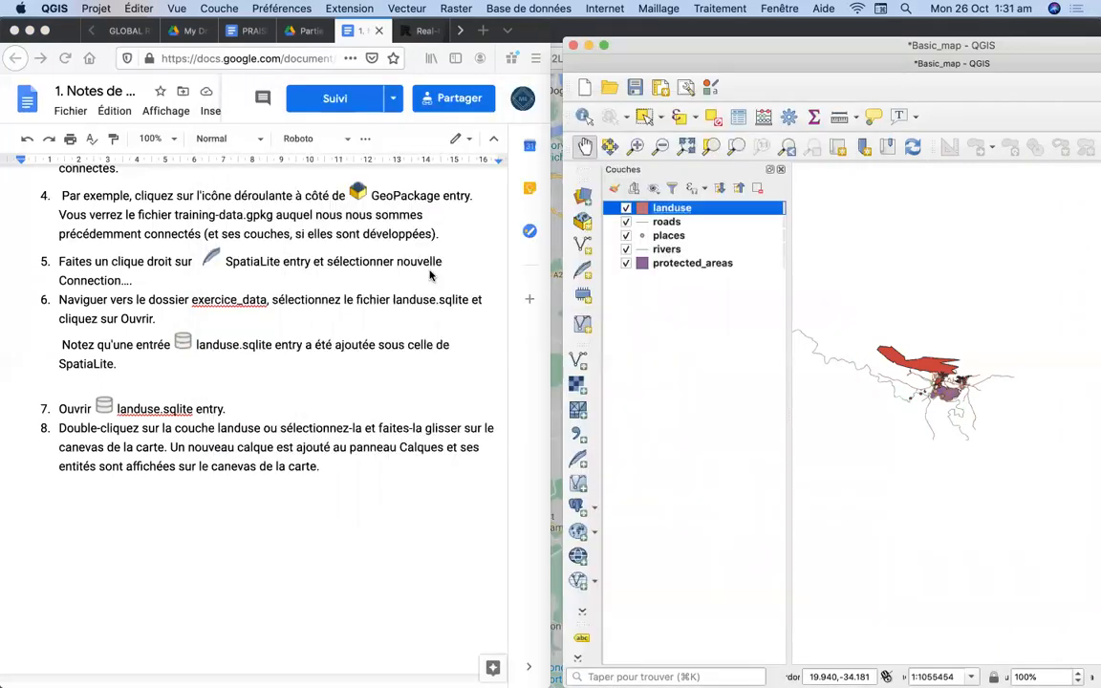
scroll(367, 472, down, 10)
scroll(367, 472, down, 5)
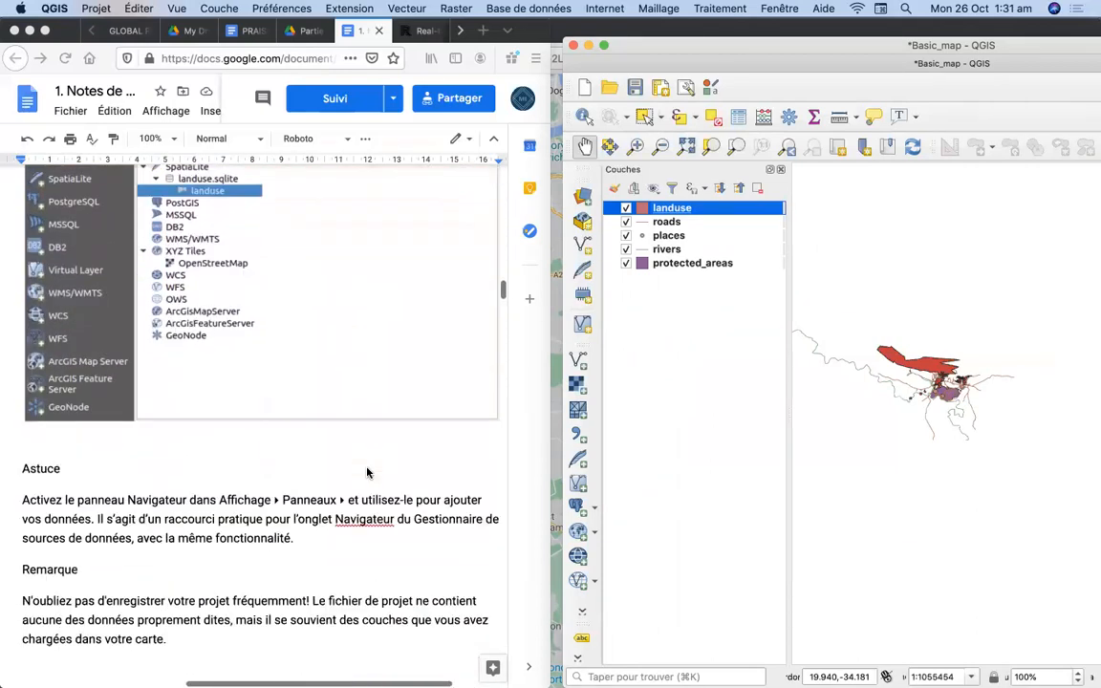
scroll(367, 472, down, 3)
scroll(367, 472, up, 8)
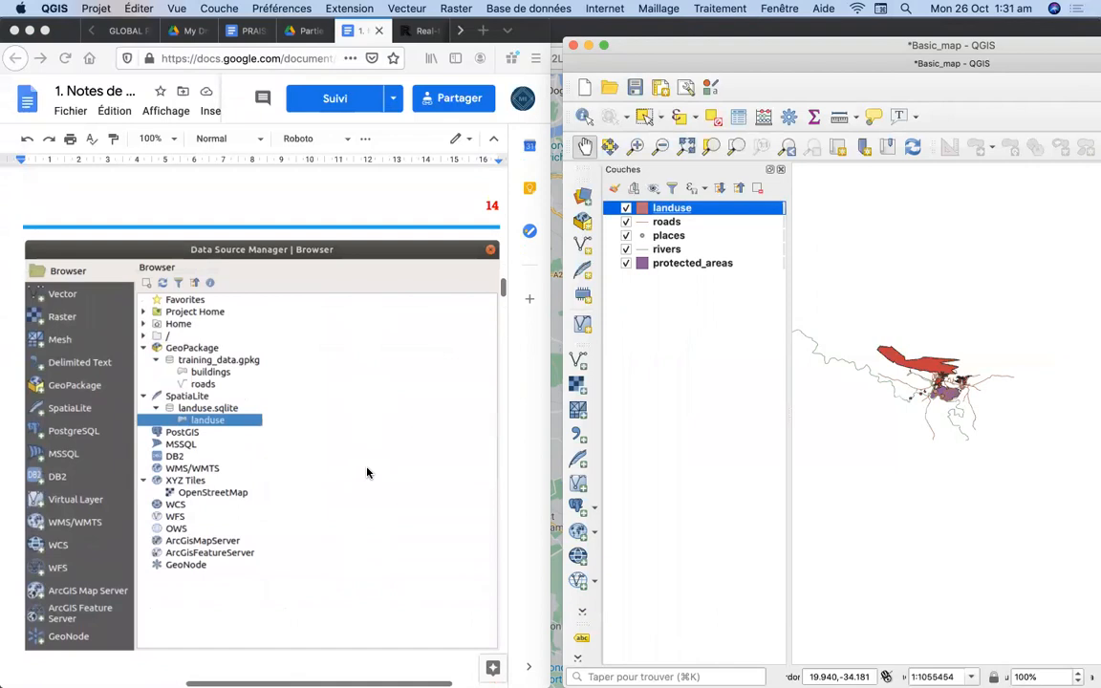
scroll(367, 472, up, 2)
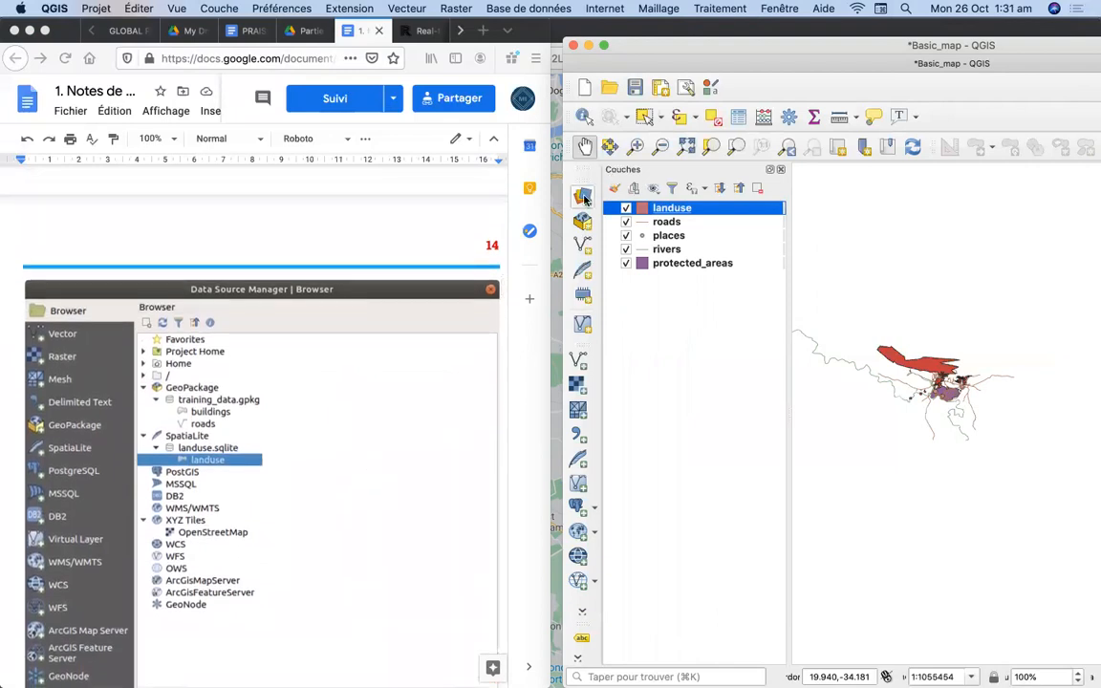
Step: Reopen the Data Source Manager's browser and expand Connection1 under SpatiaLite to examine its layers
click(583, 196)
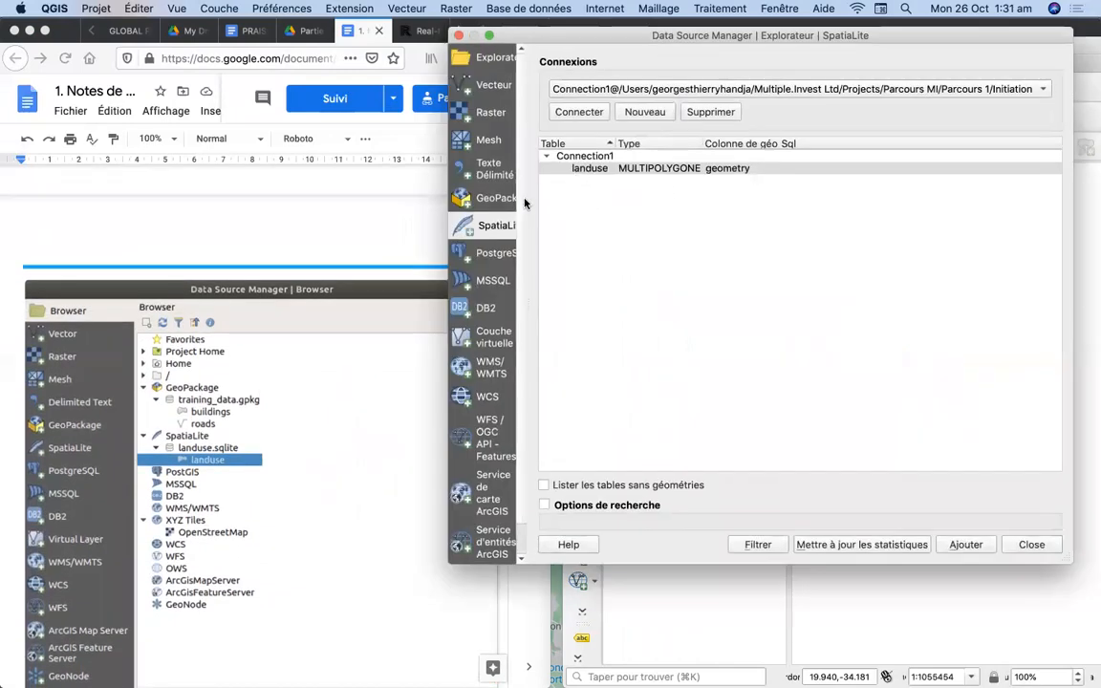
click(496, 61)
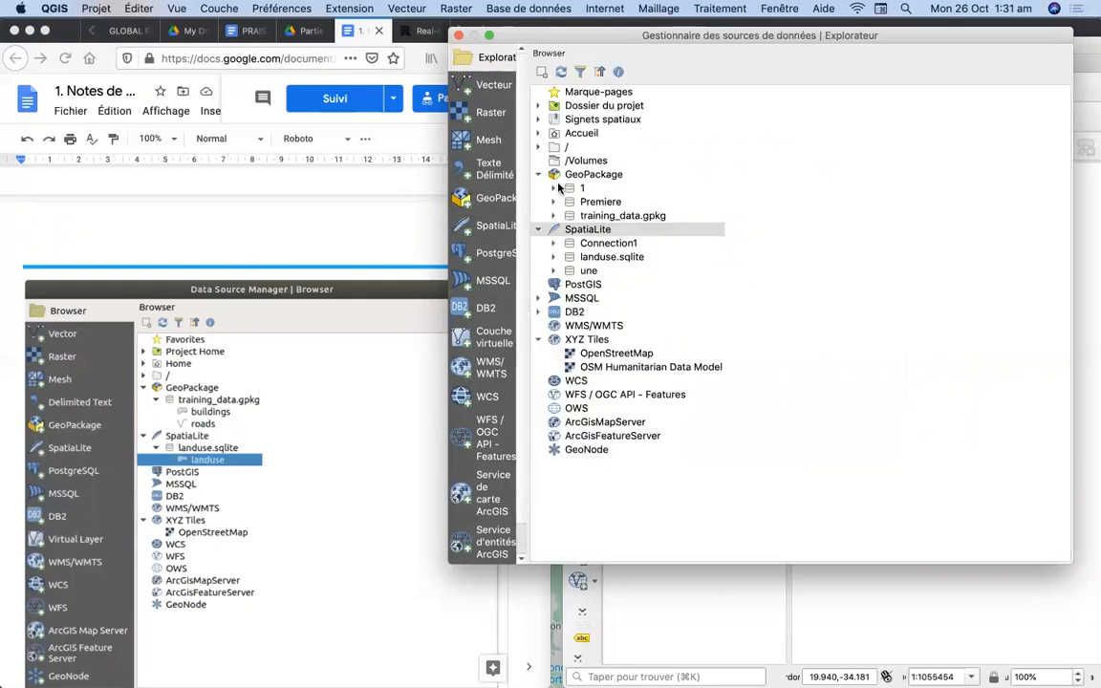
click(580, 231)
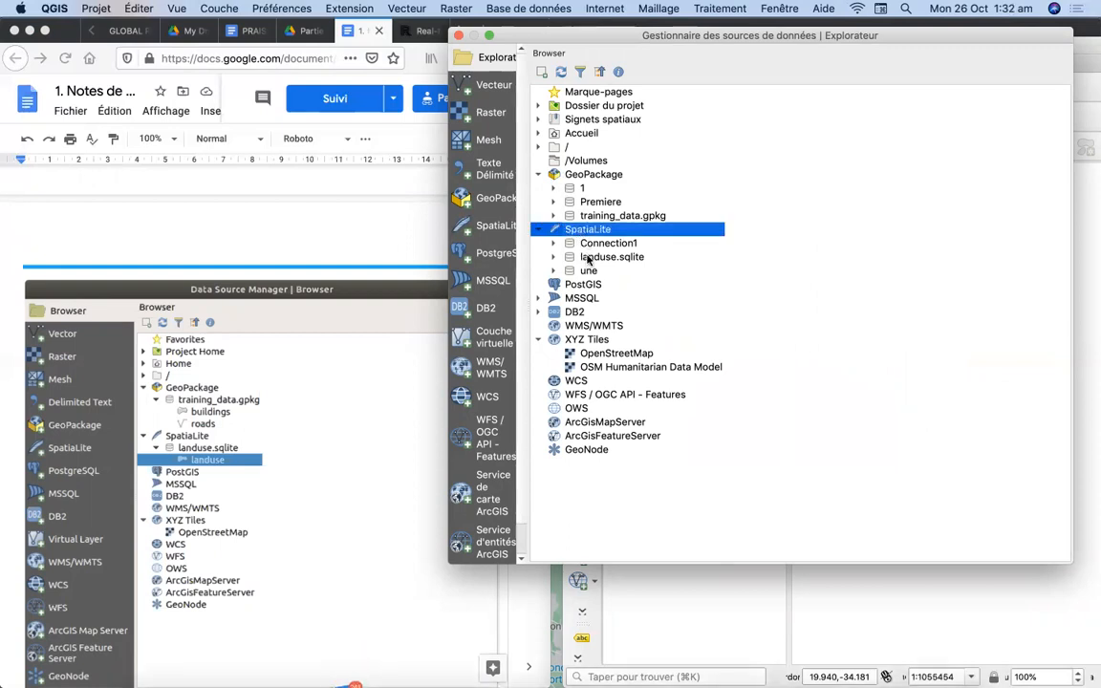
click(555, 245)
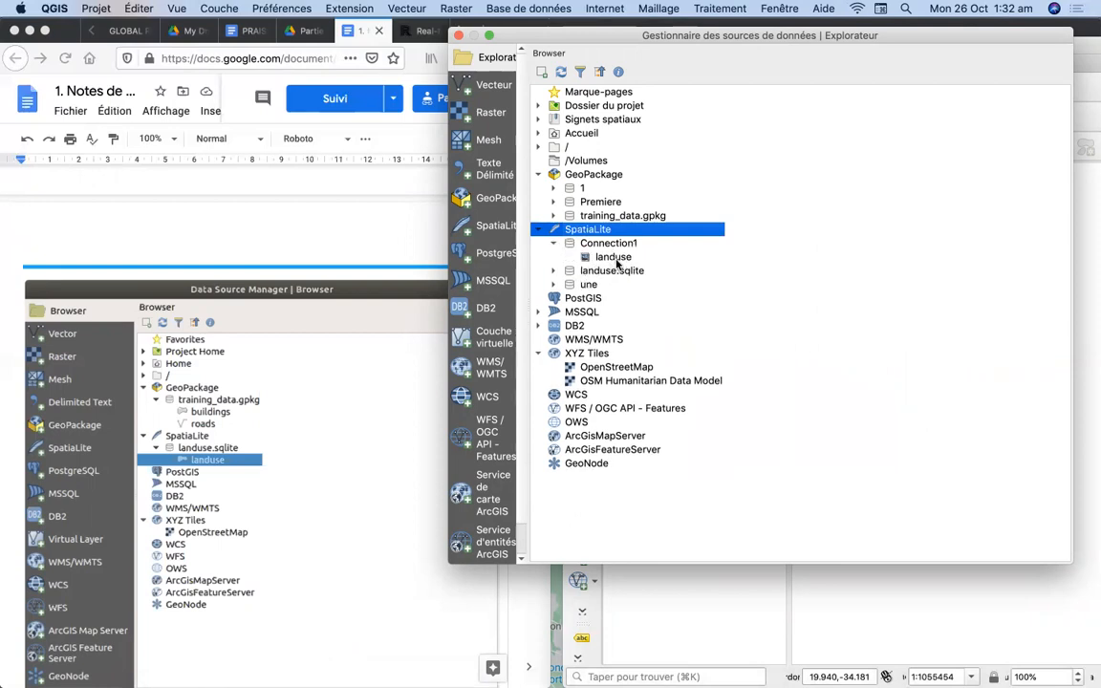
Step: Check the landuse.sqlite and une connections under SpatiaLite, and delete the landuse.sqlite connection
click(615, 258)
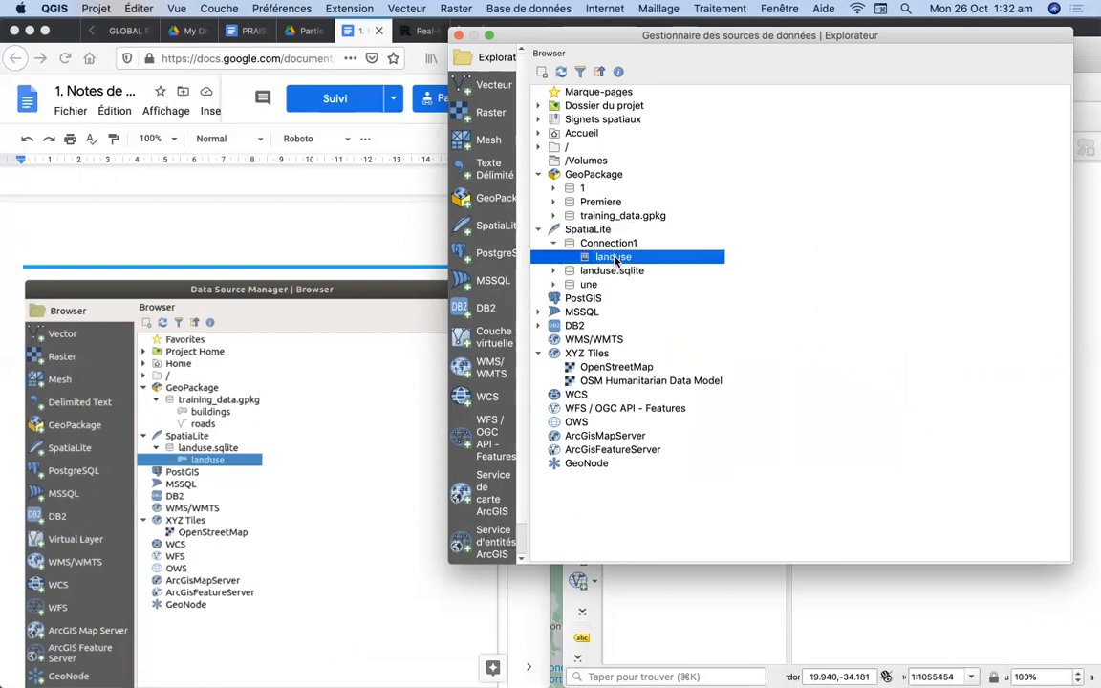
click(555, 271)
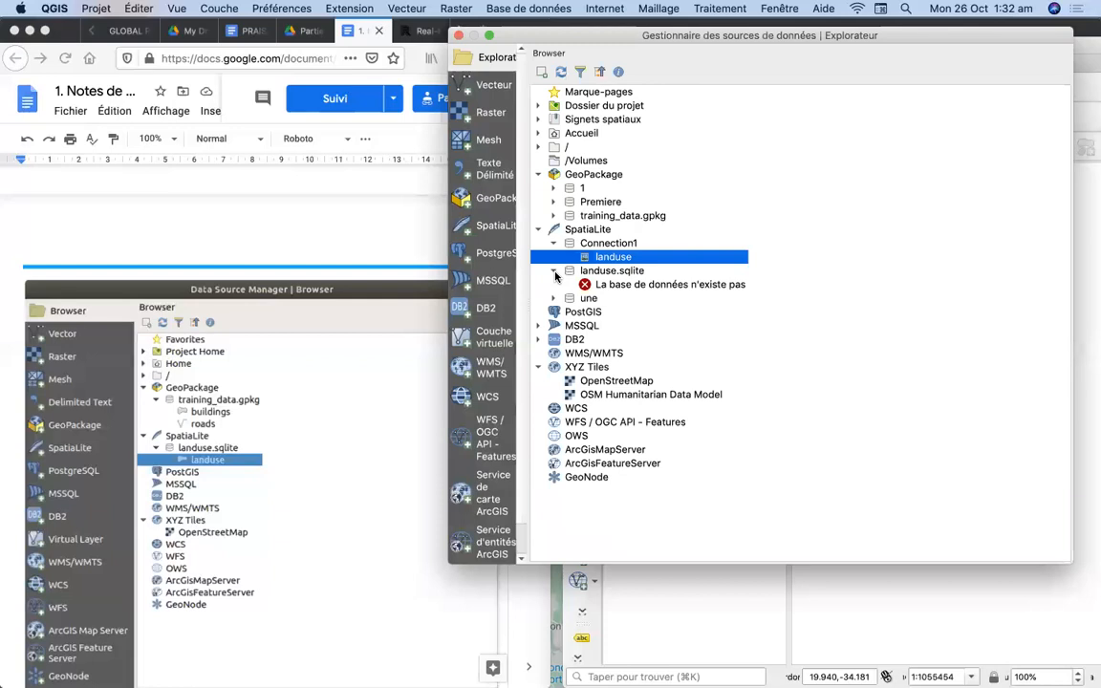
click(612, 271)
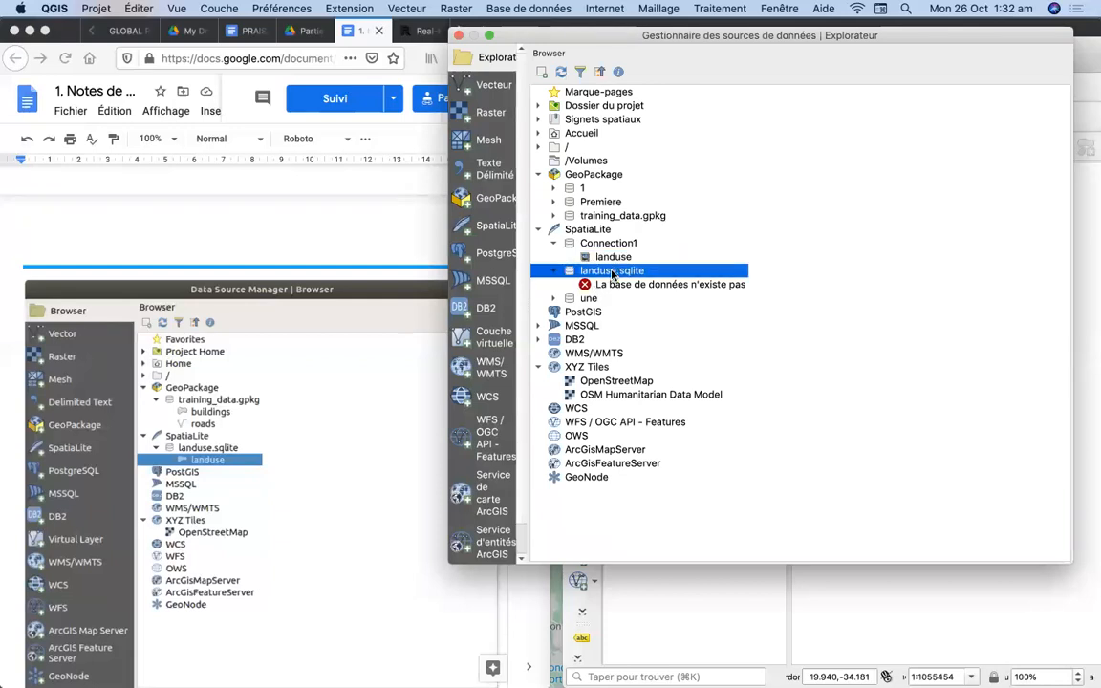
click(553, 299)
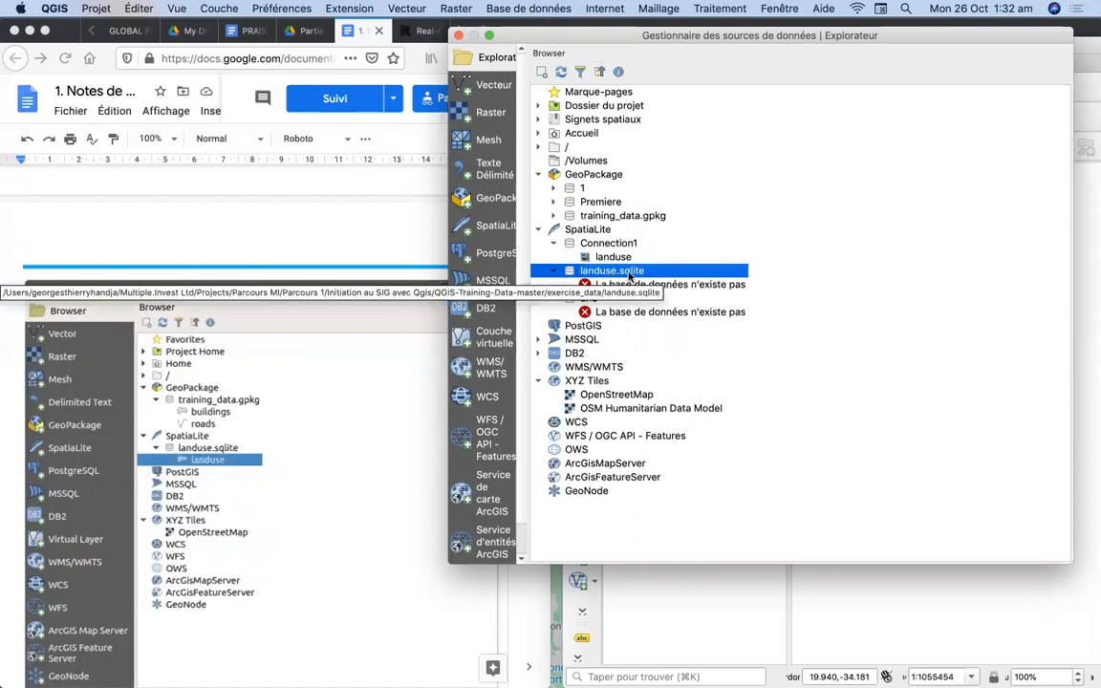
right_click(660, 274)
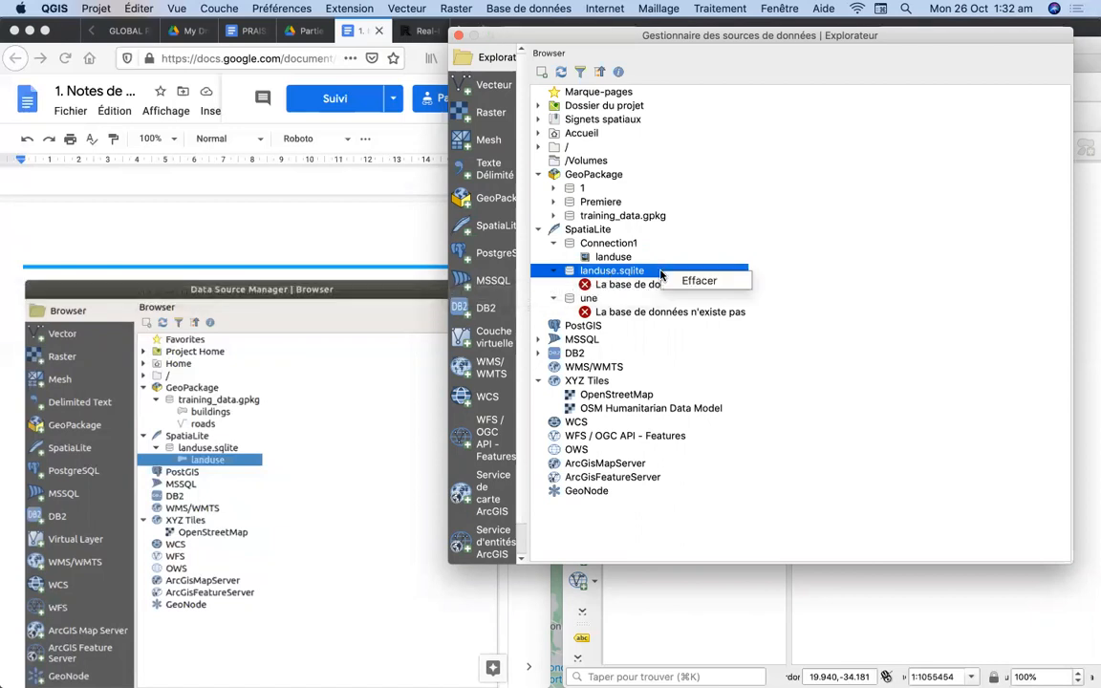
click(682, 281)
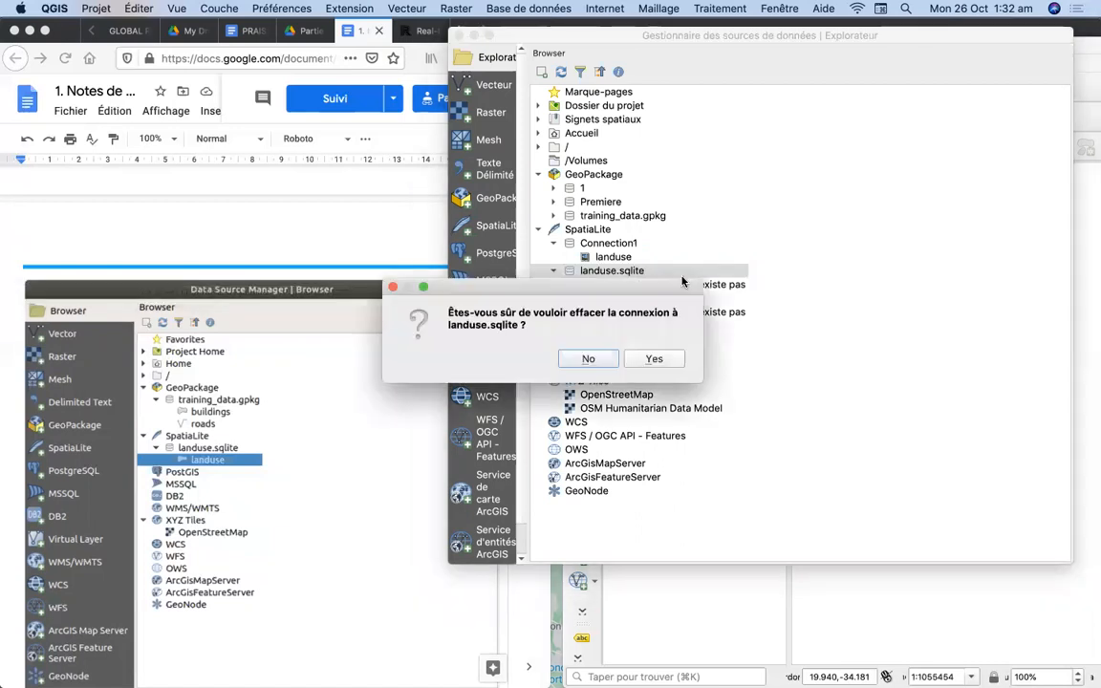
click(654, 360)
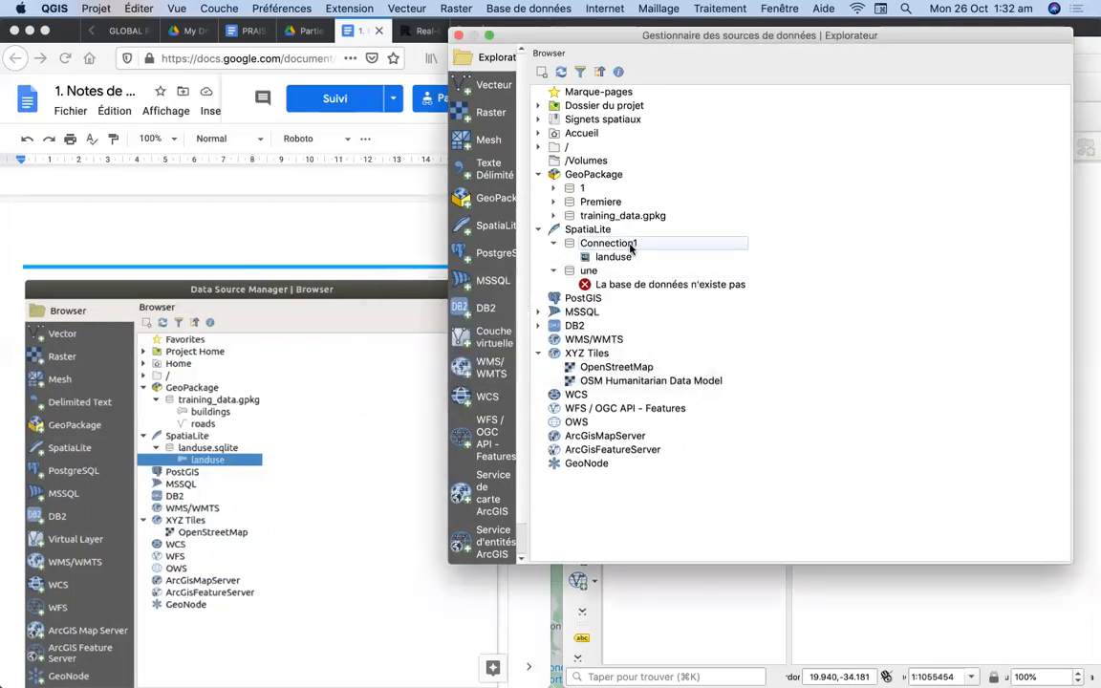
Step: Delete the SpatiaLite connection une, collapse Connection1, and close the Data Source Manager
click(608, 272)
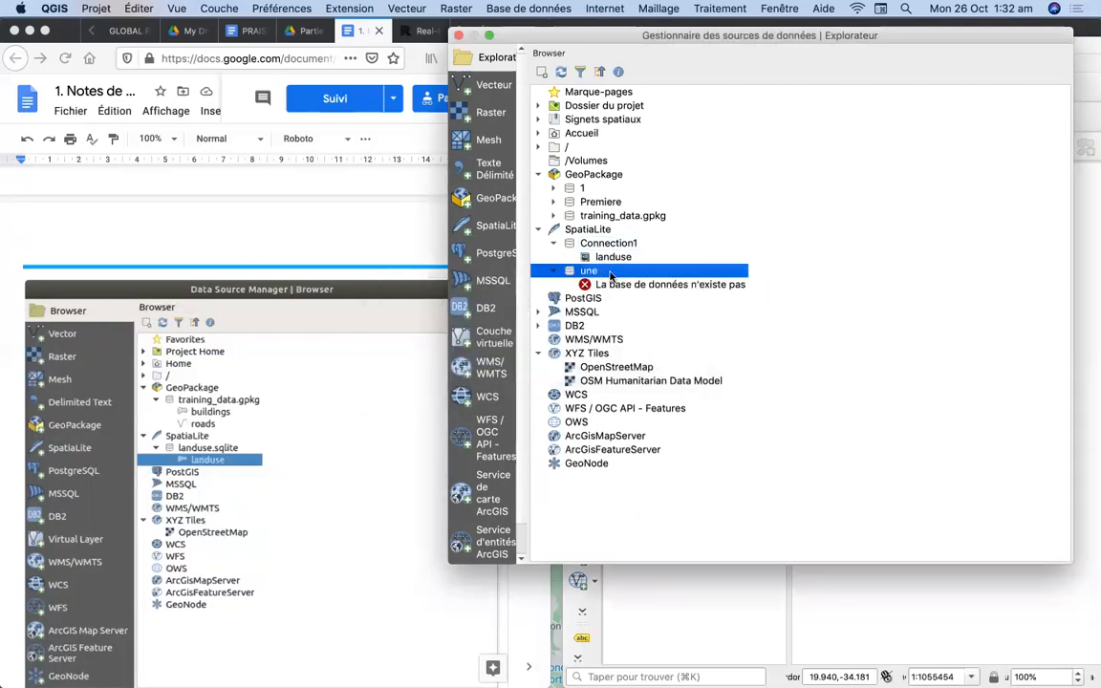
right_click(627, 276)
click(656, 279)
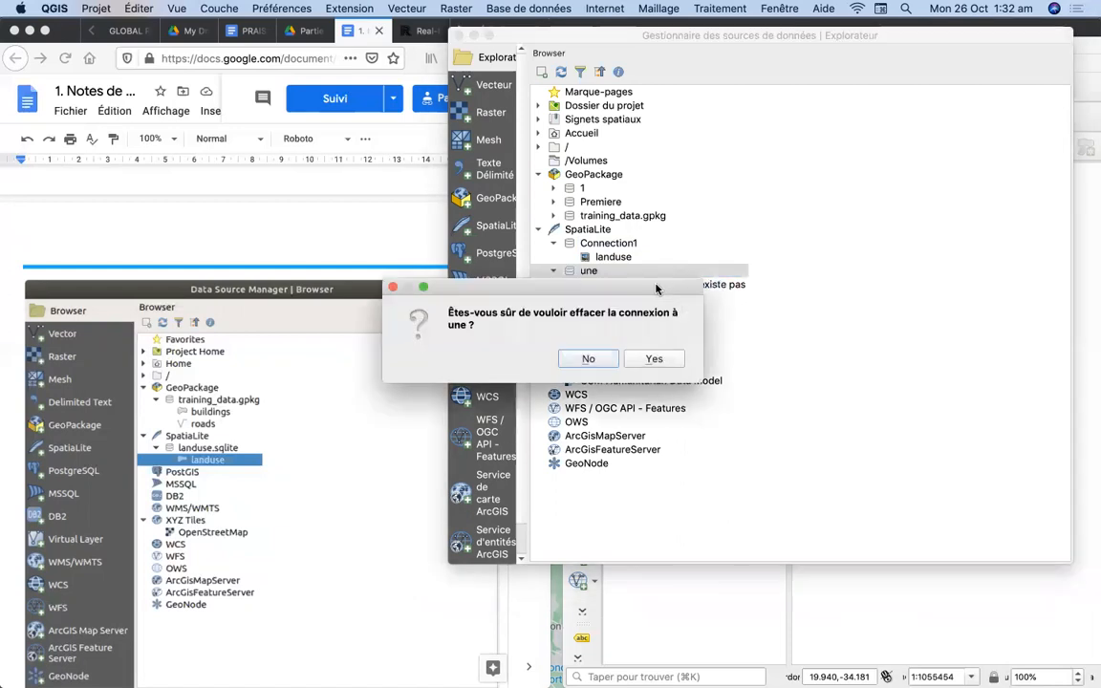
click(654, 359)
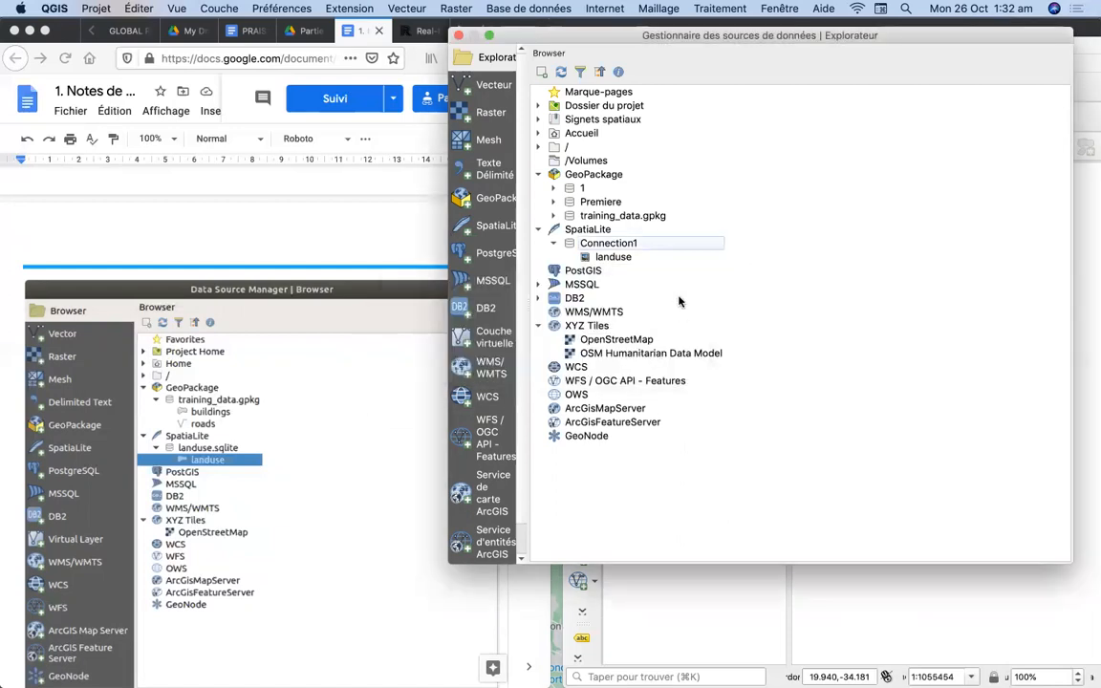
click(554, 244)
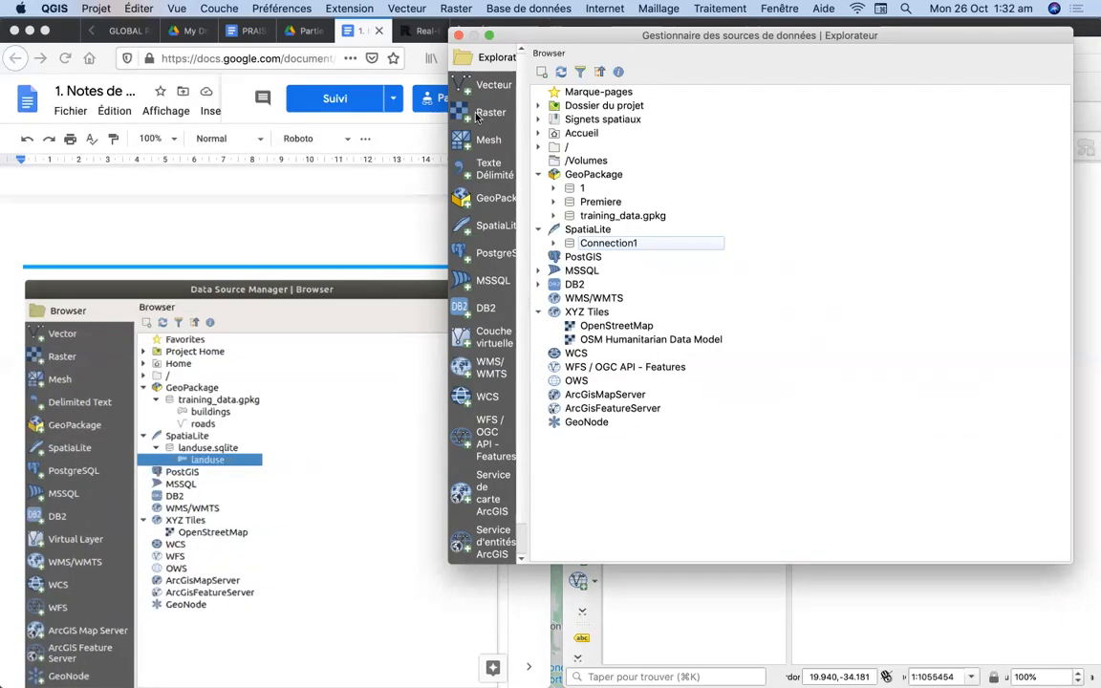
click(460, 37)
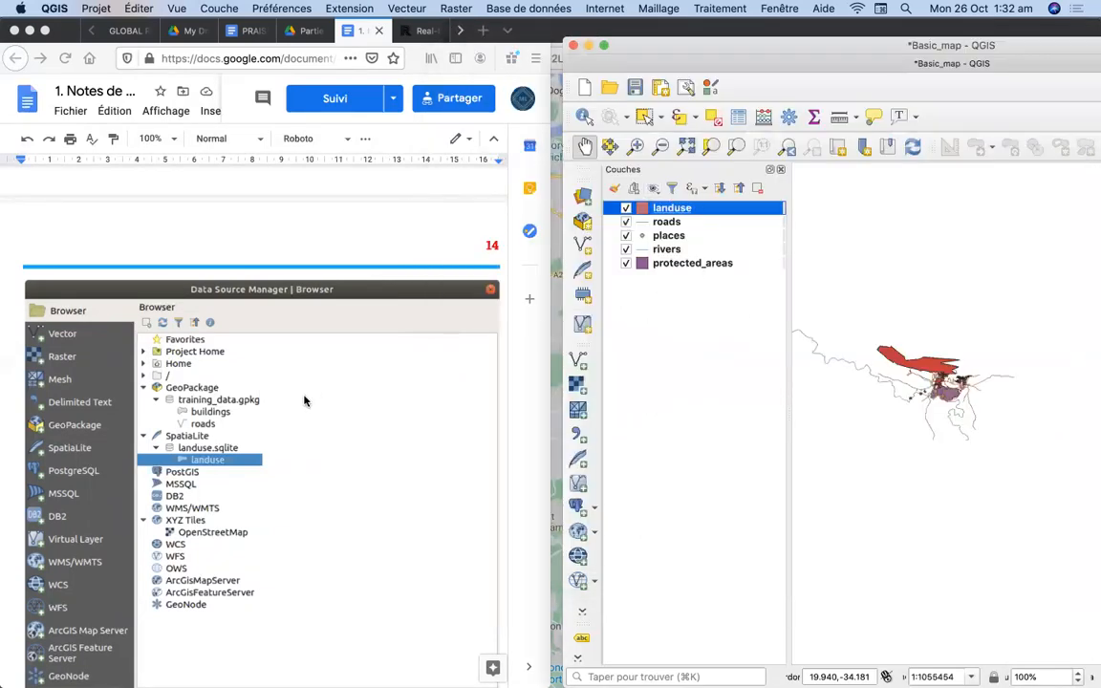
Step: Read vector data exercise 2.5 in the course notes and examine the Premiere GeoPackage's layers in the data source browser
click(270, 475)
scroll(270, 473, down, 10)
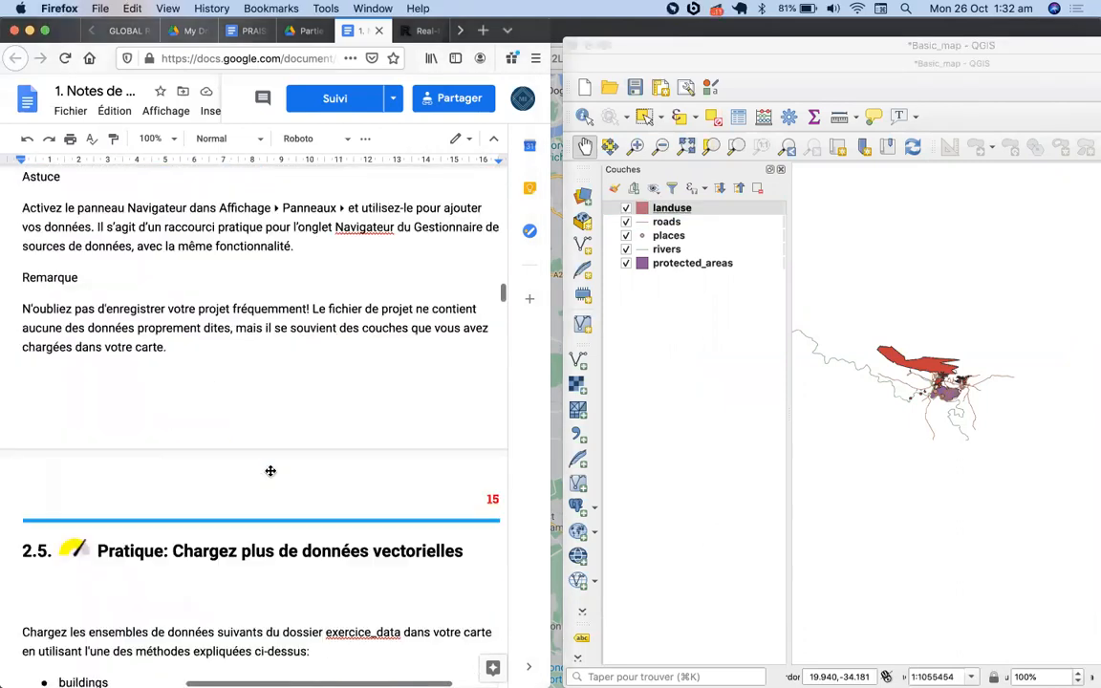
scroll(270, 470, down, 5)
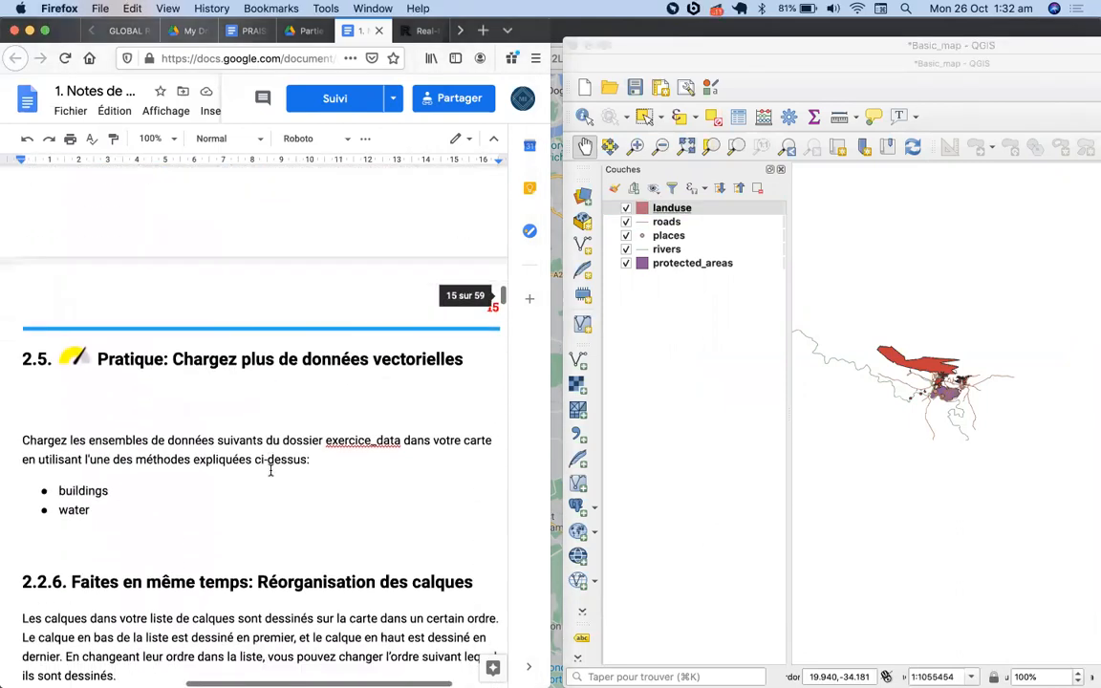
scroll(270, 470, down, 2)
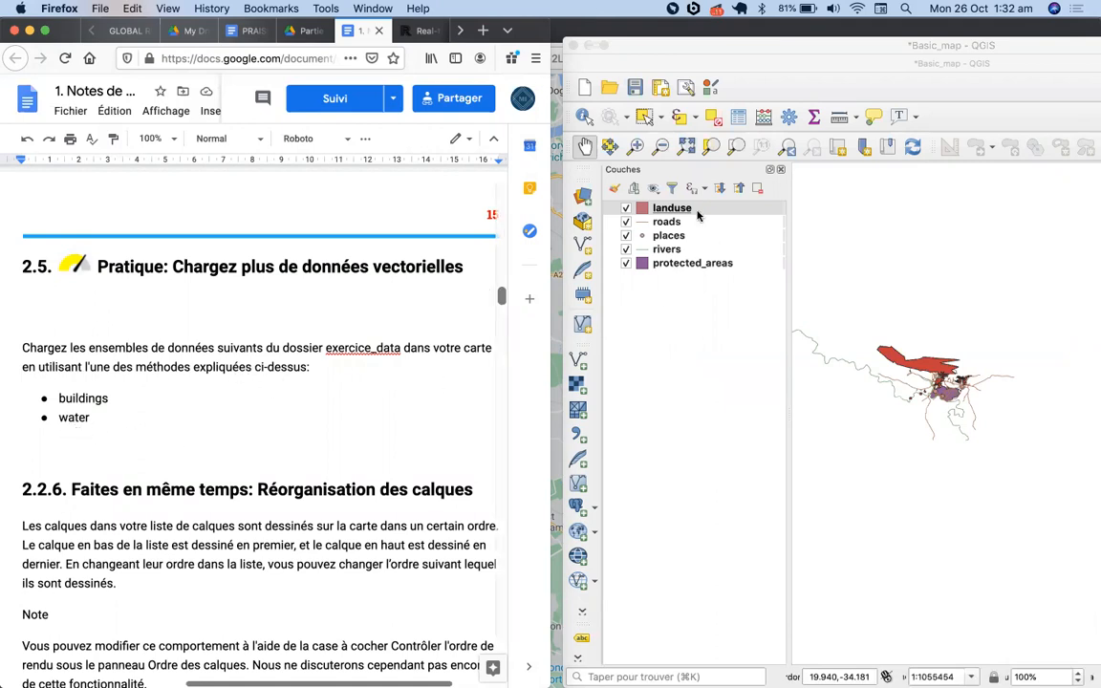
click(582, 199)
click(582, 199)
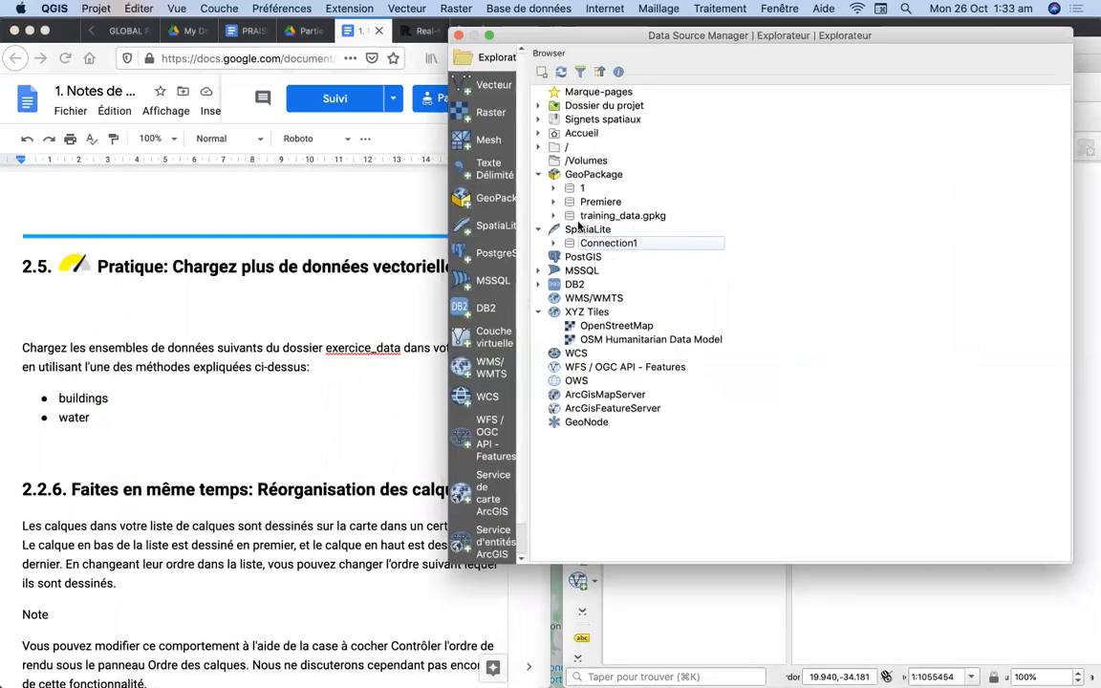
click(553, 203)
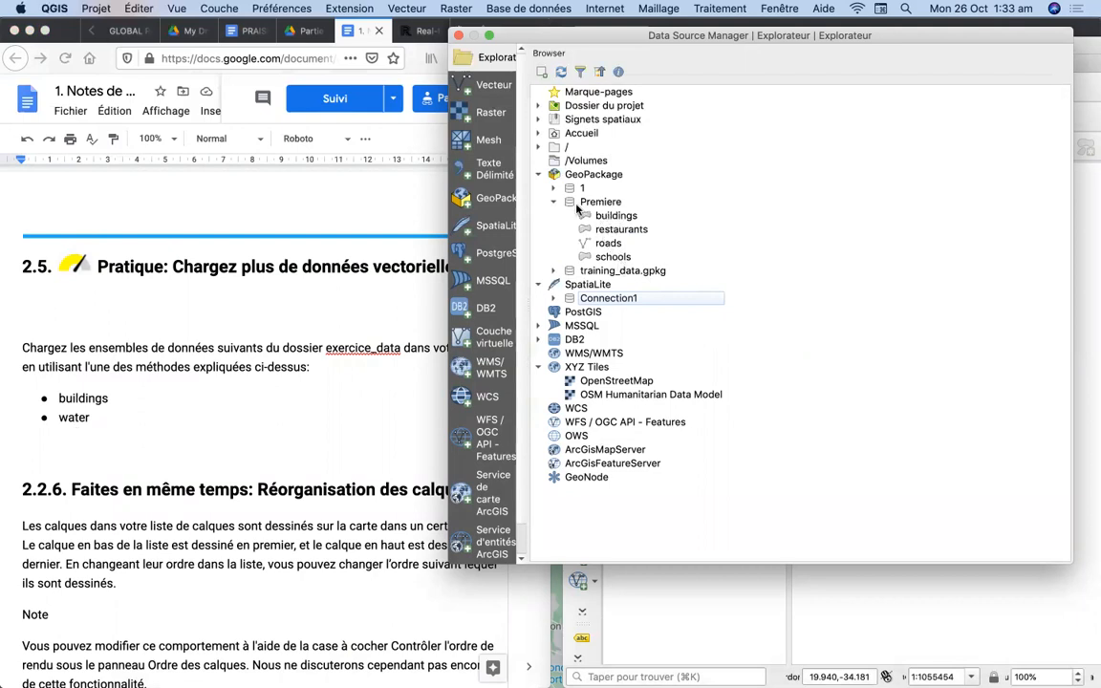
Step: Add water.shp from the shapefile folder to the map as a vector layer and close the Data Source Manager
click(489, 86)
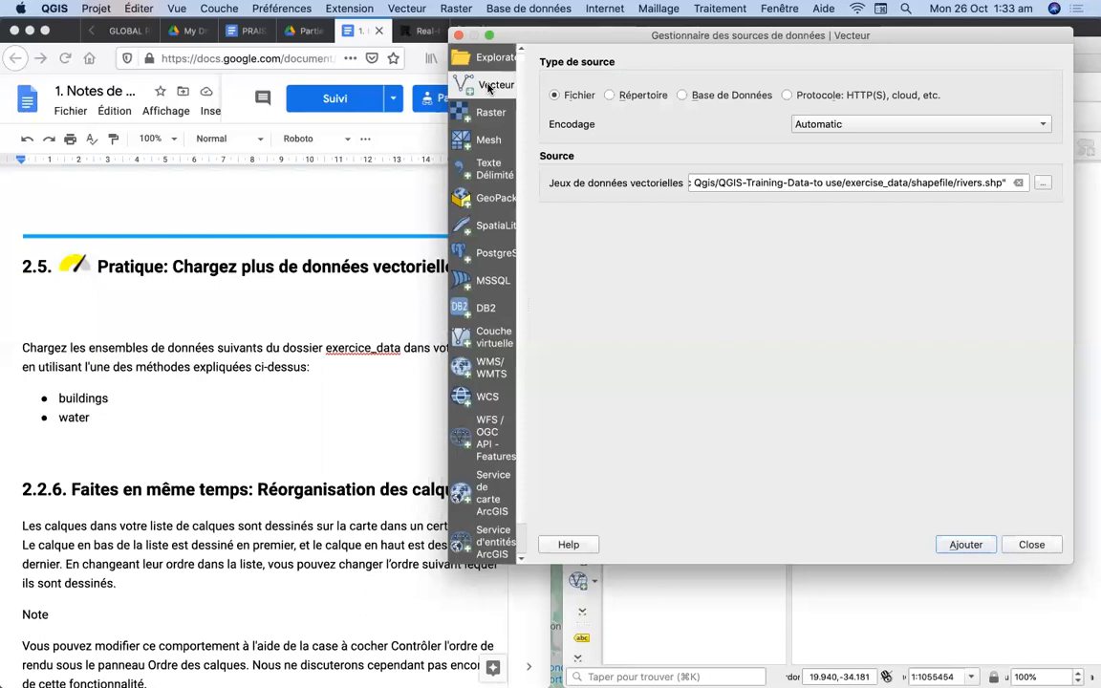
click(1042, 184)
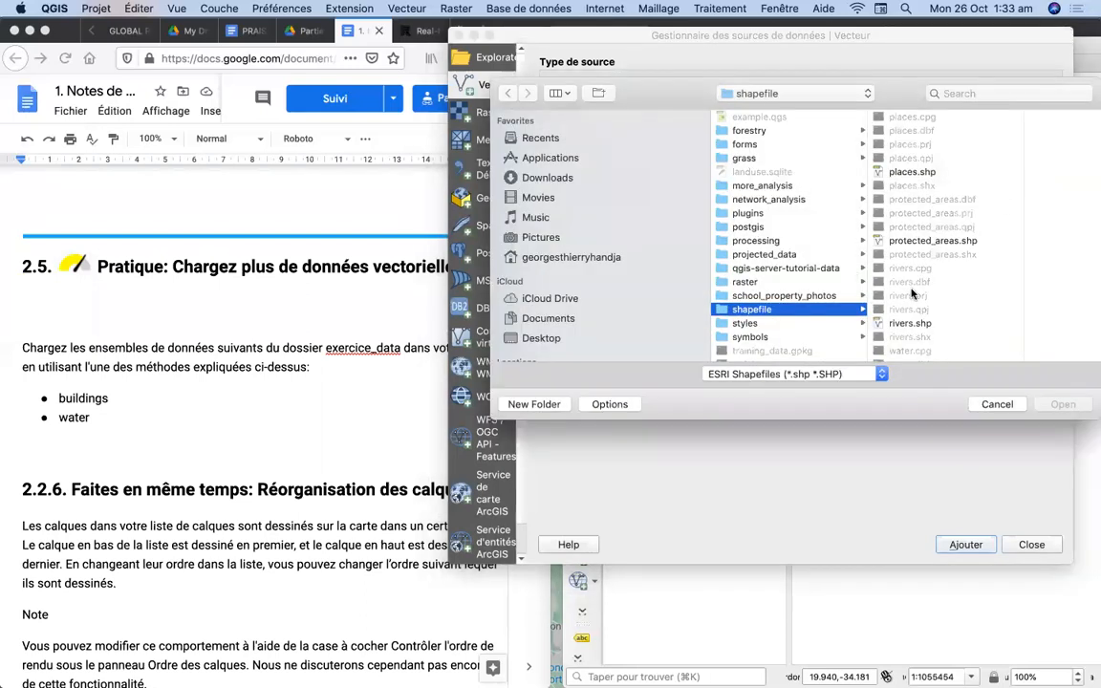
scroll(922, 293, down, 5)
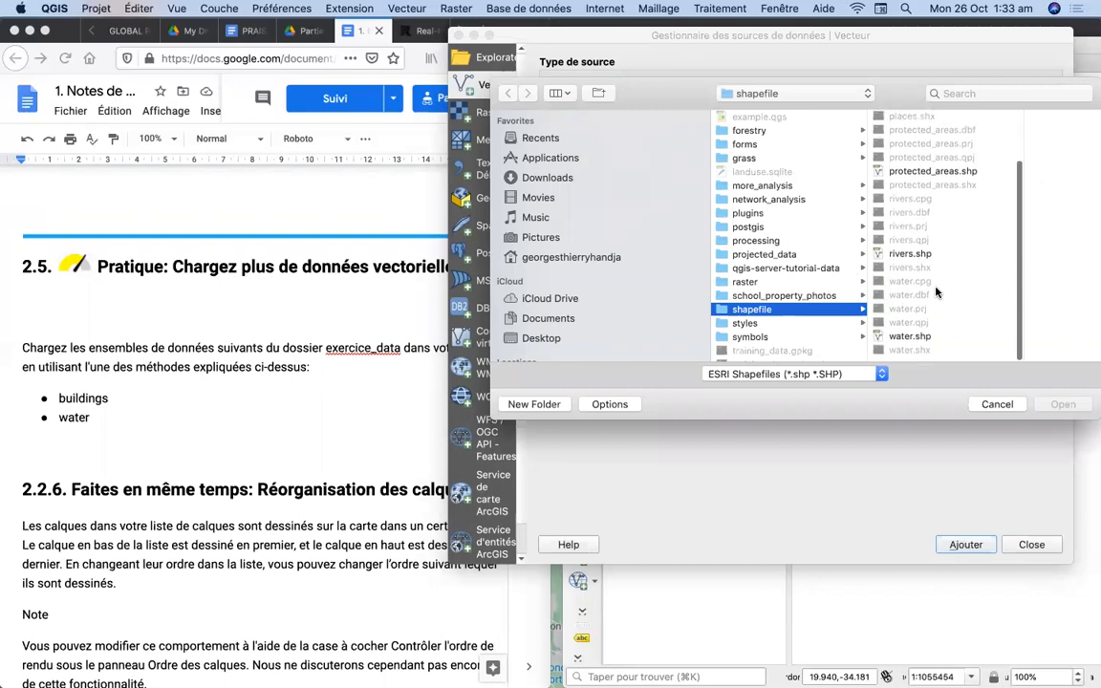
click(911, 338)
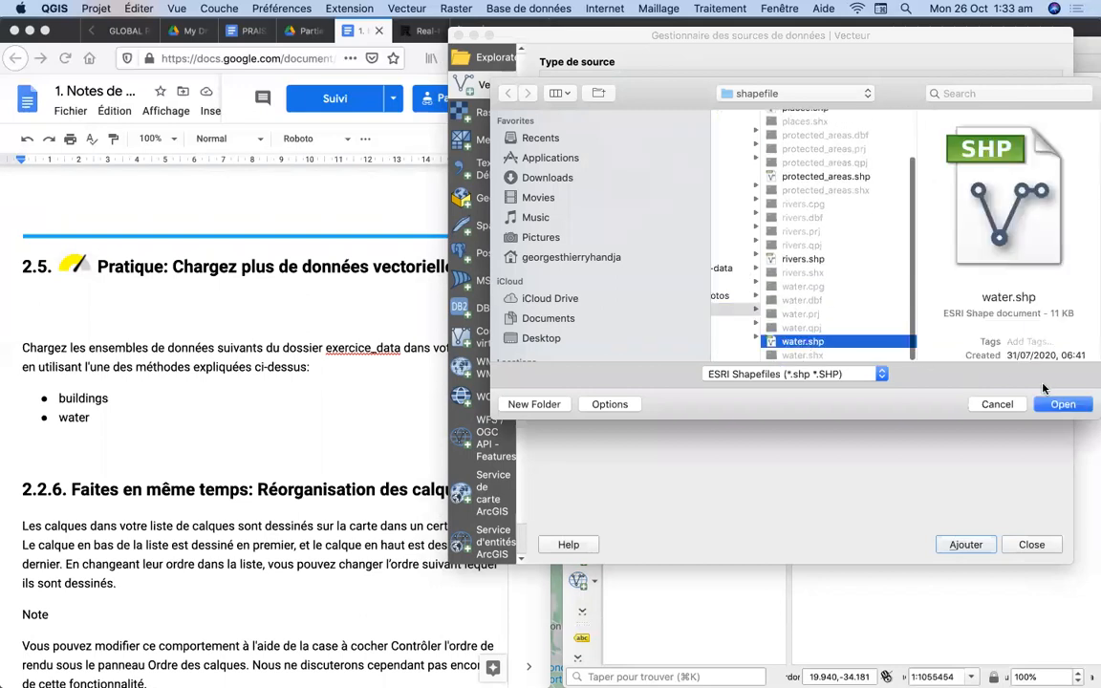
click(1062, 404)
click(974, 545)
click(1030, 546)
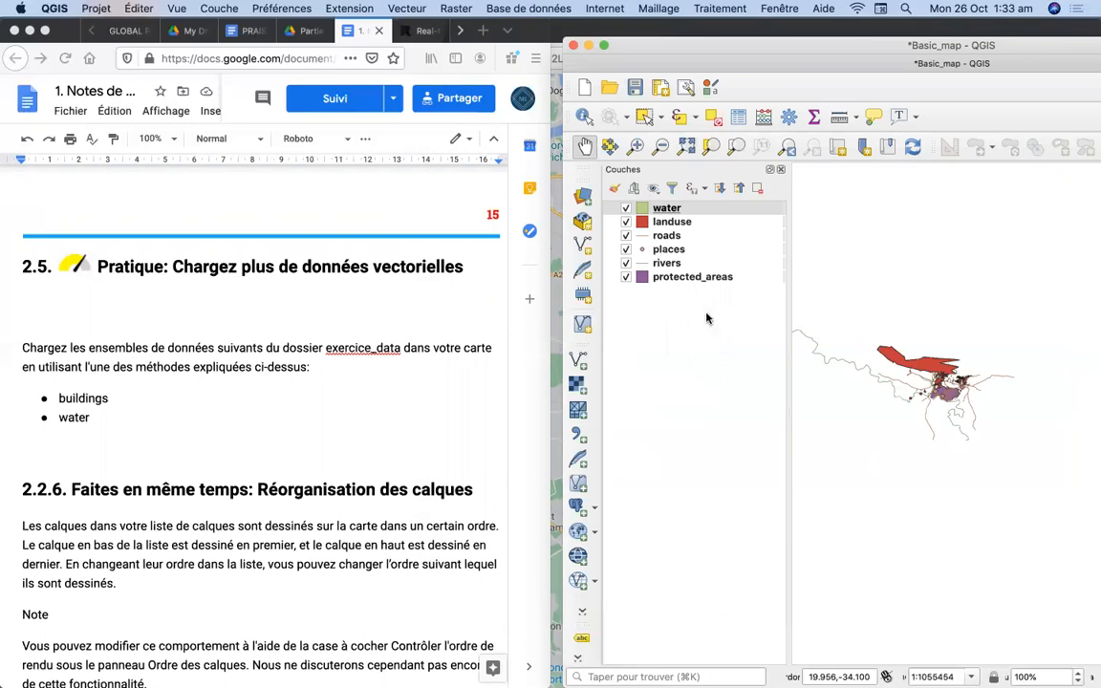
Step: Add the buildings layer from the training_data.gpkg GeoPackage to the map and close the Data Source Manager
click(580, 198)
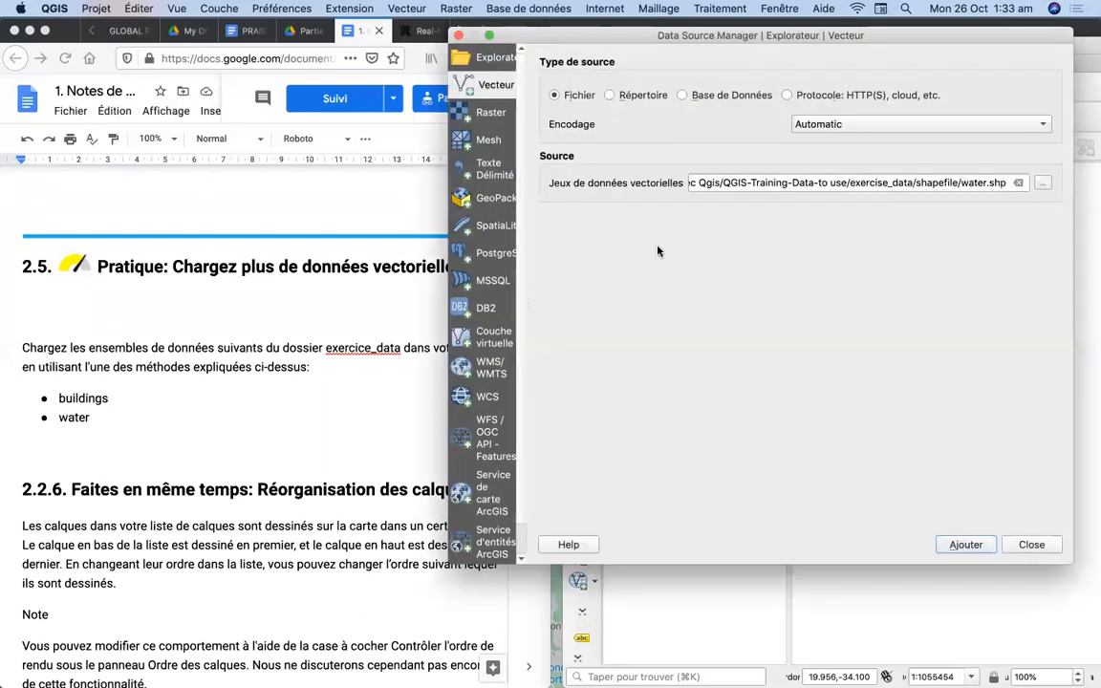
click(490, 201)
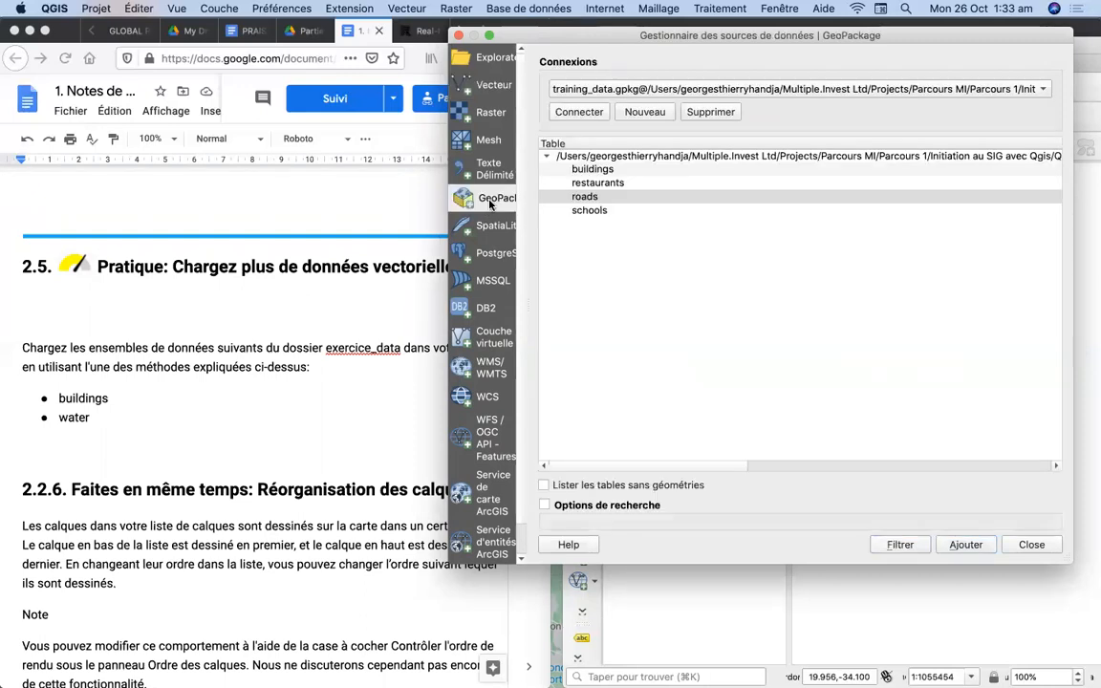
click(594, 170)
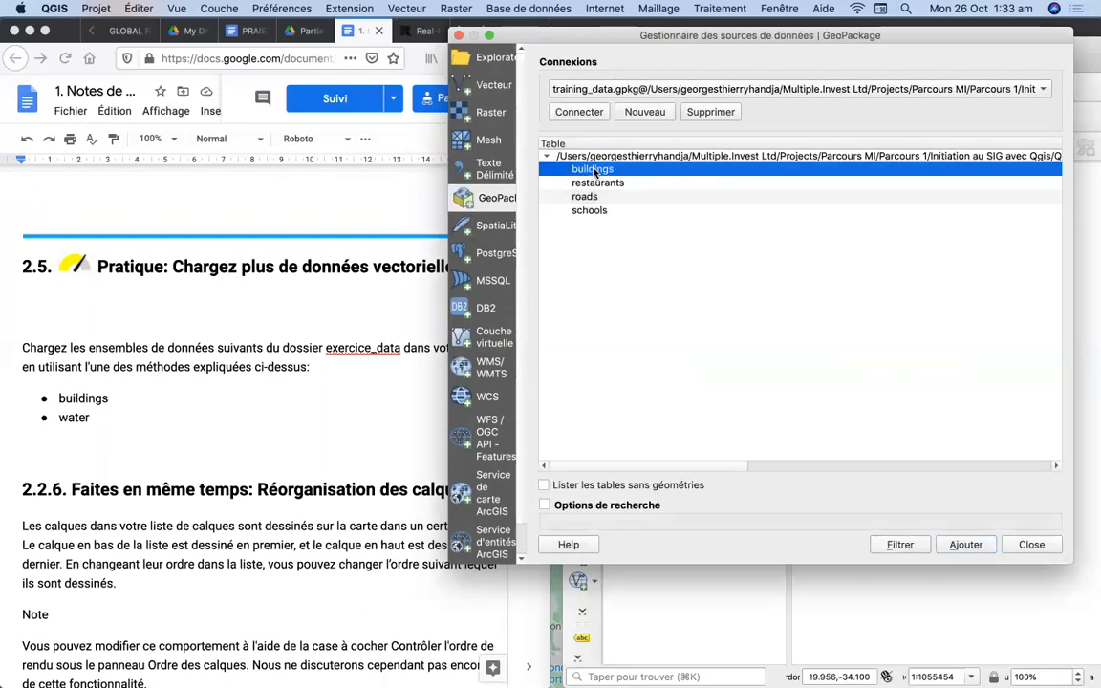
click(965, 546)
click(1029, 545)
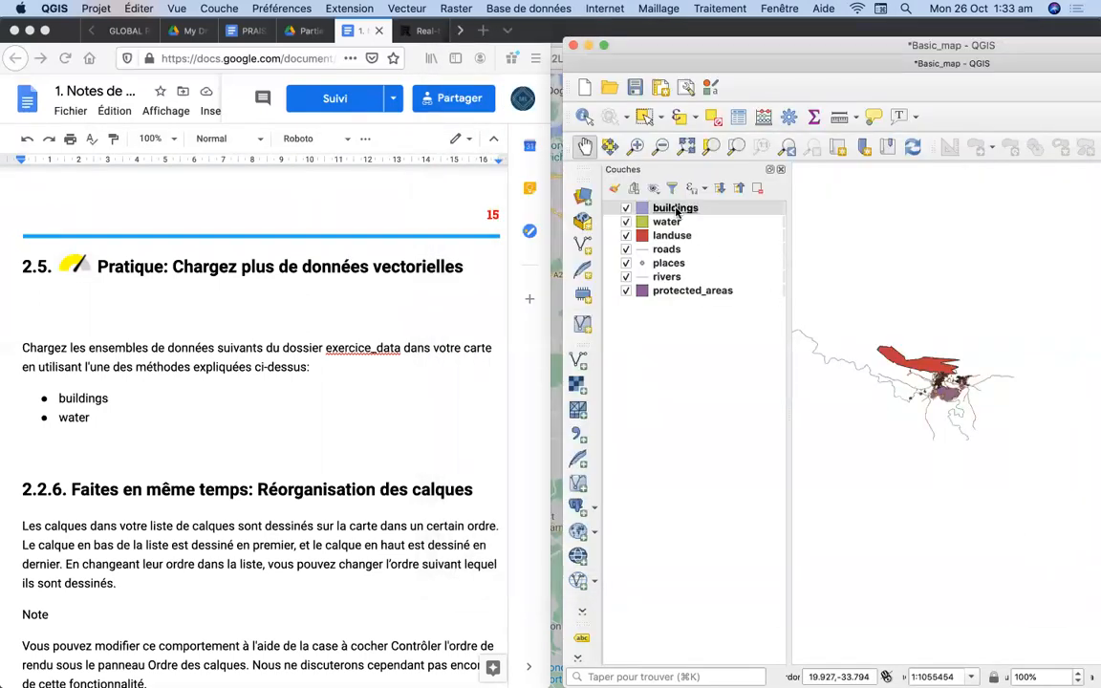
Step: Examine the buildings up close on the map and read the layer reordering section of the course notes
click(635, 146)
drag(905, 353, 1017, 435)
drag(946, 359, 1038, 430)
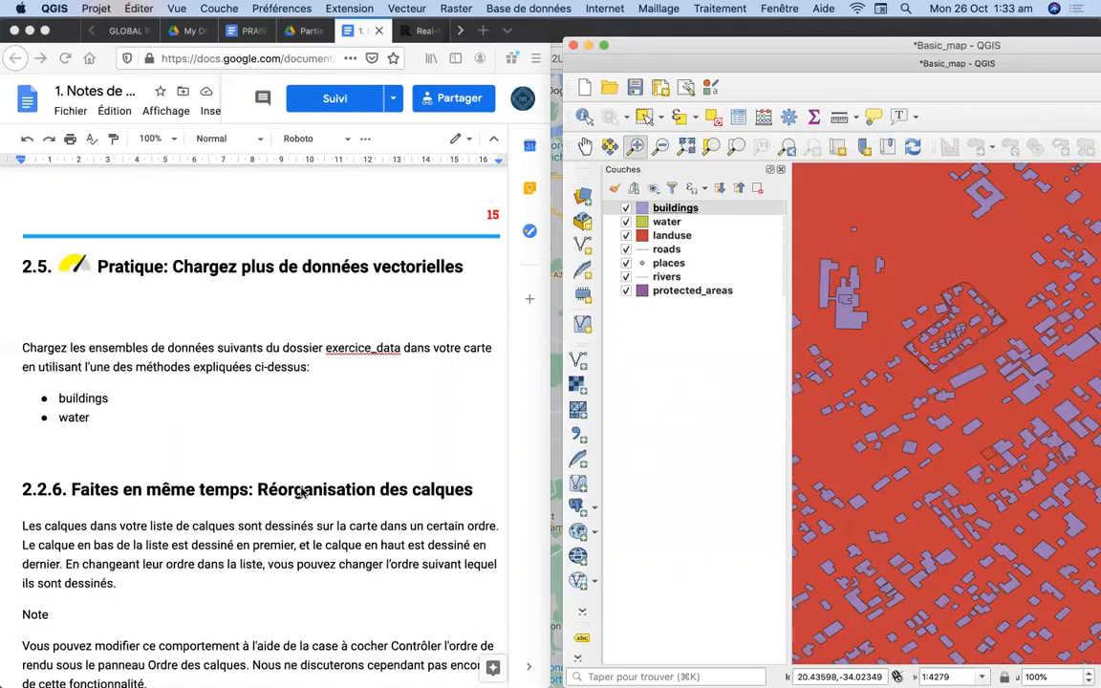
scroll(277, 499, down, 5)
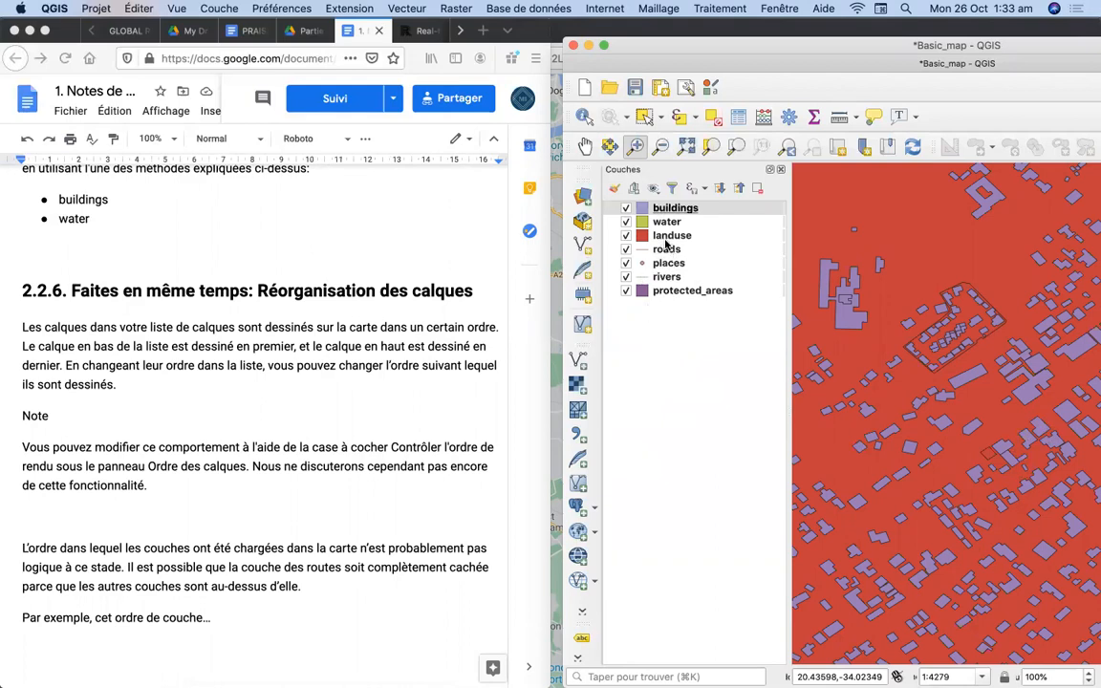
Step: Reorder the map layers from first to last as places, roads, rivers, water, buildings, protected_areas, landuse
drag(673, 209, 675, 283)
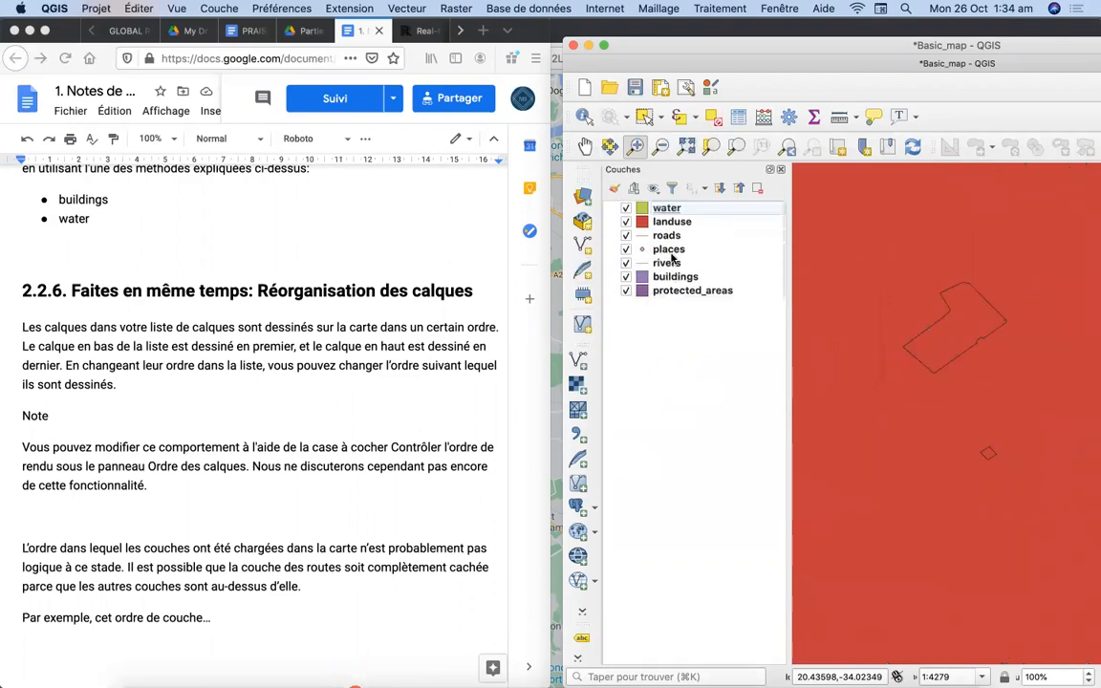
drag(667, 212, 667, 272)
drag(669, 210, 672, 307)
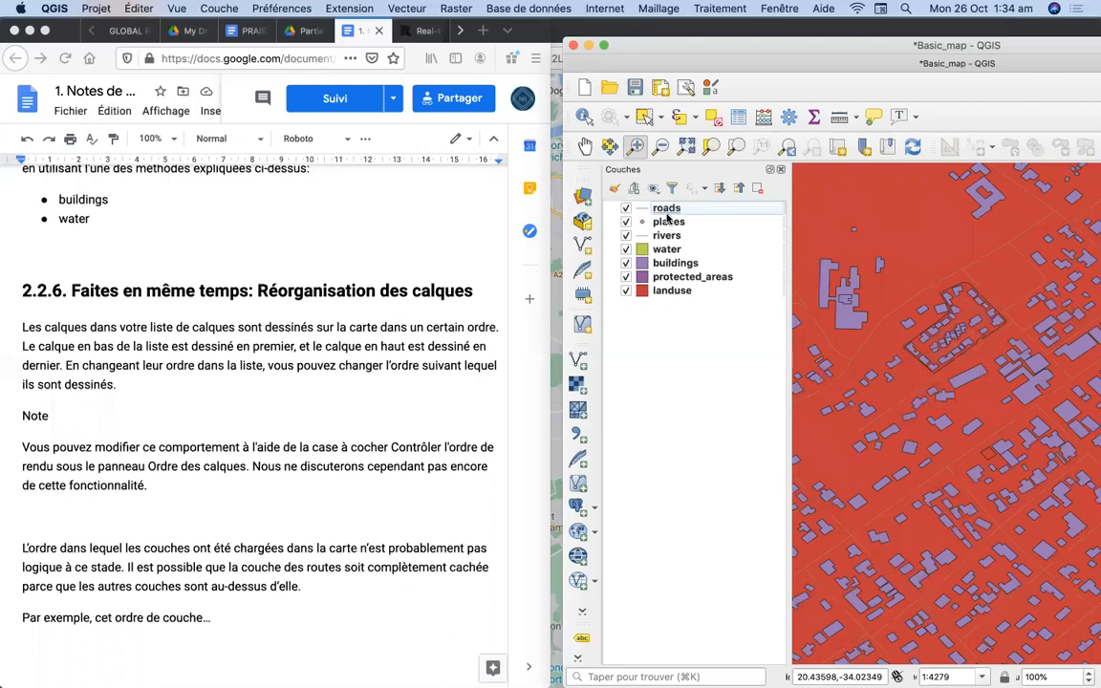
drag(666, 210, 669, 239)
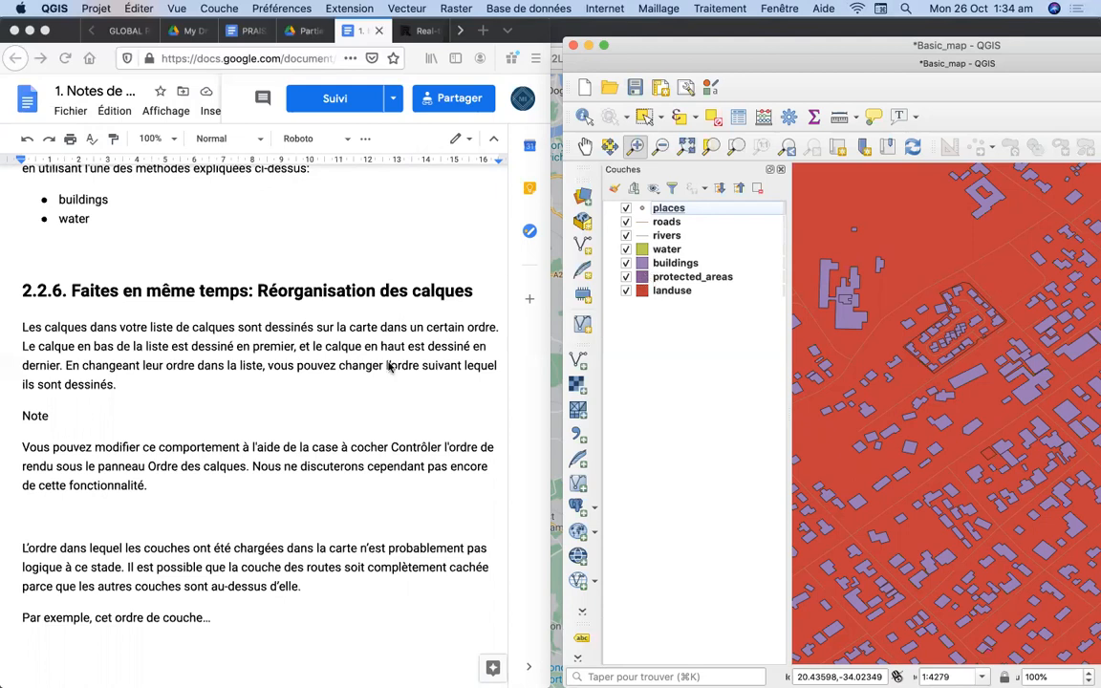
Step: Compare the reordered layers and the map around the town and protected areas with the example figures in the course notes
scroll(239, 413, down, 7)
scroll(263, 458, down, 6)
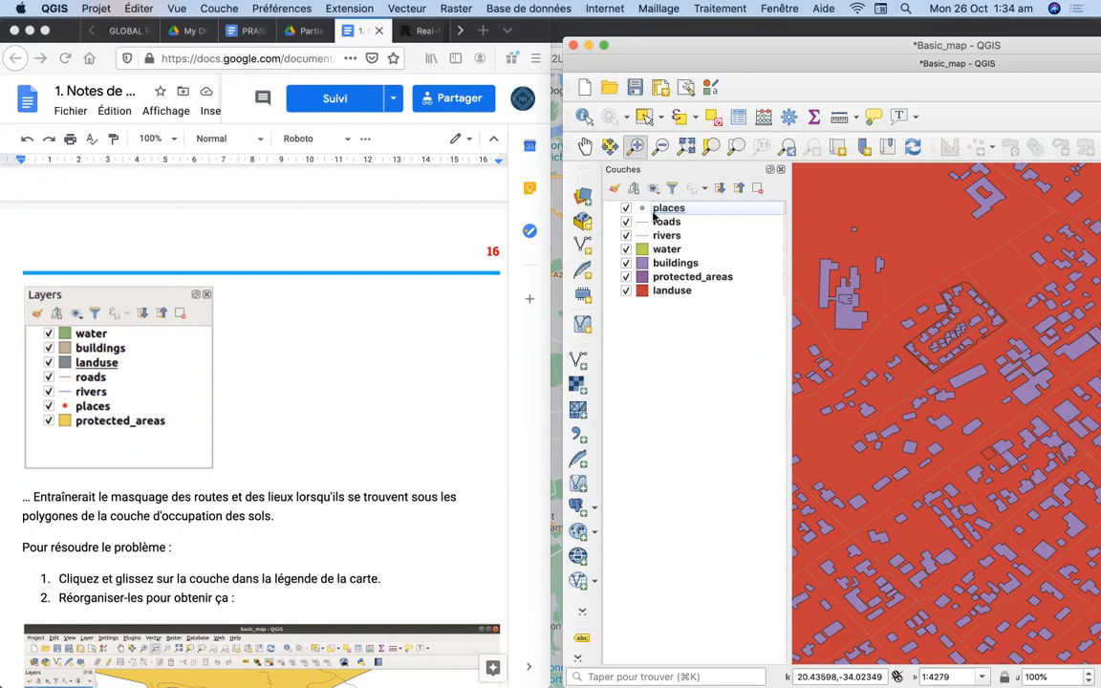
scroll(290, 449, down, 6)
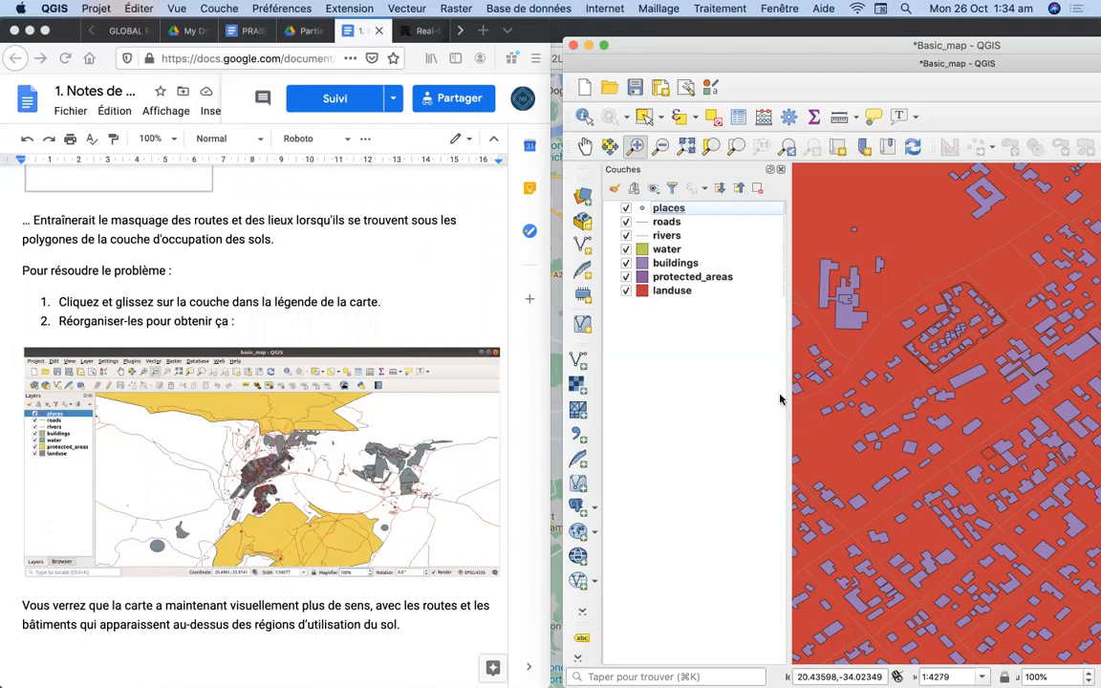
click(899, 378)
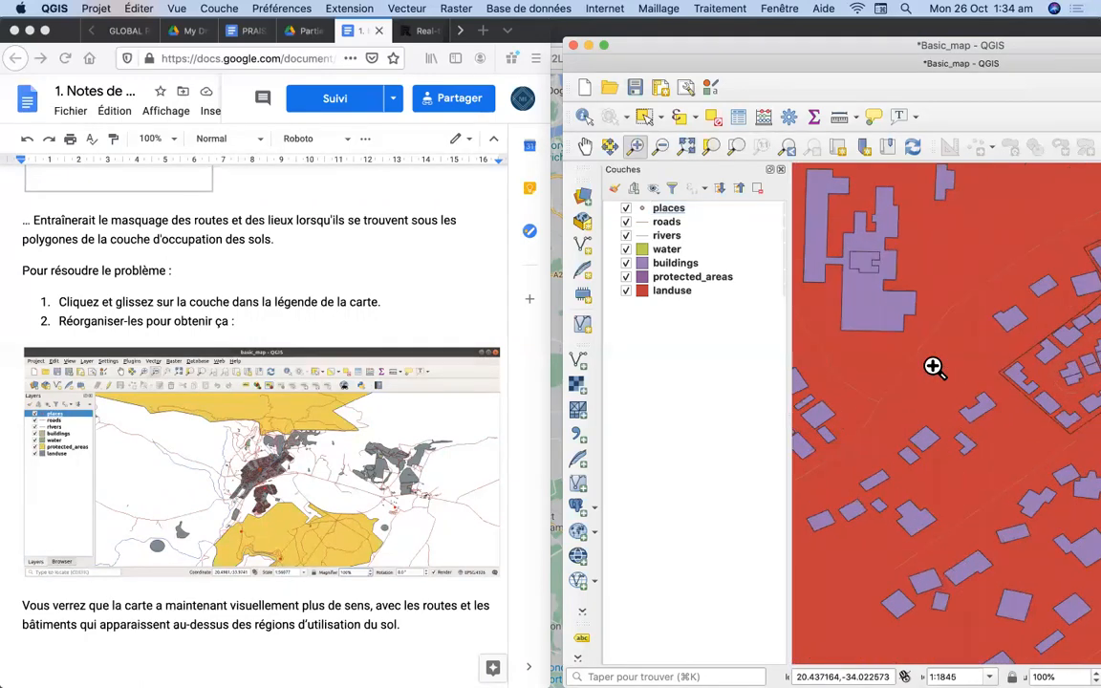
click(585, 145)
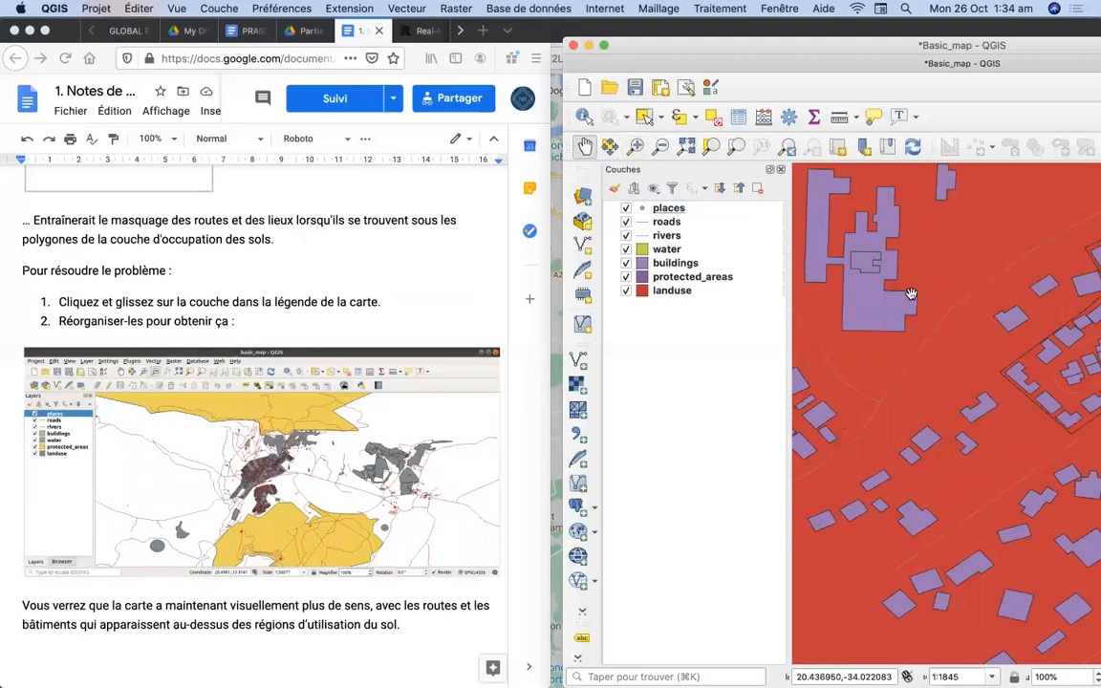
drag(803, 224, 929, 322)
scroll(916, 331, down, 1)
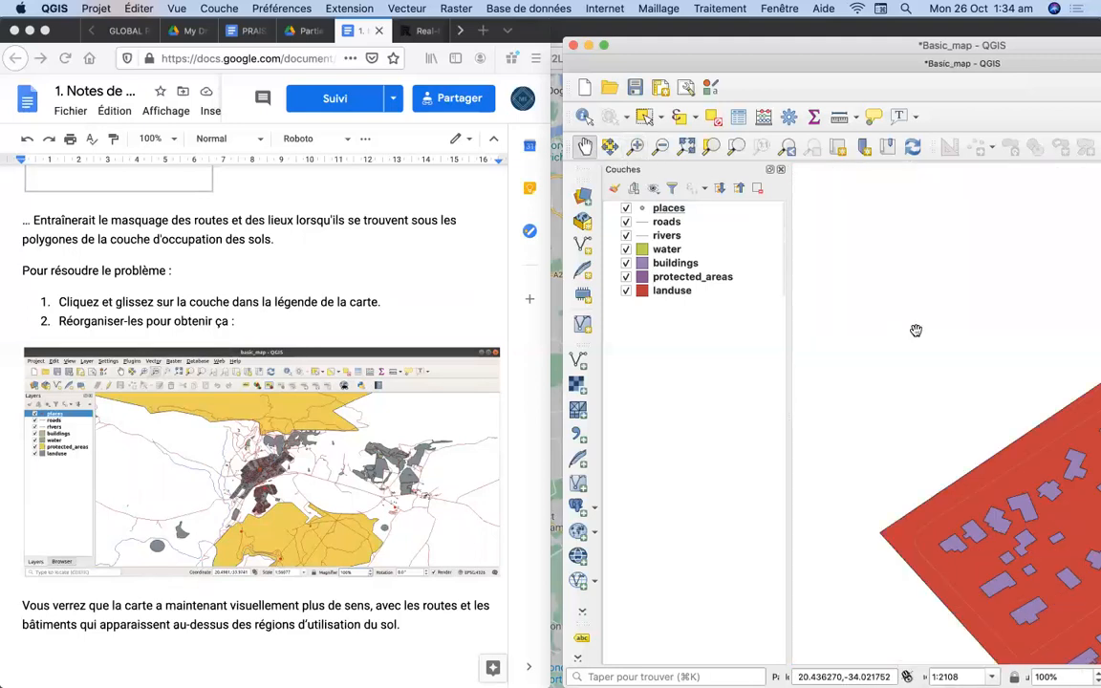
scroll(916, 331, up, 1)
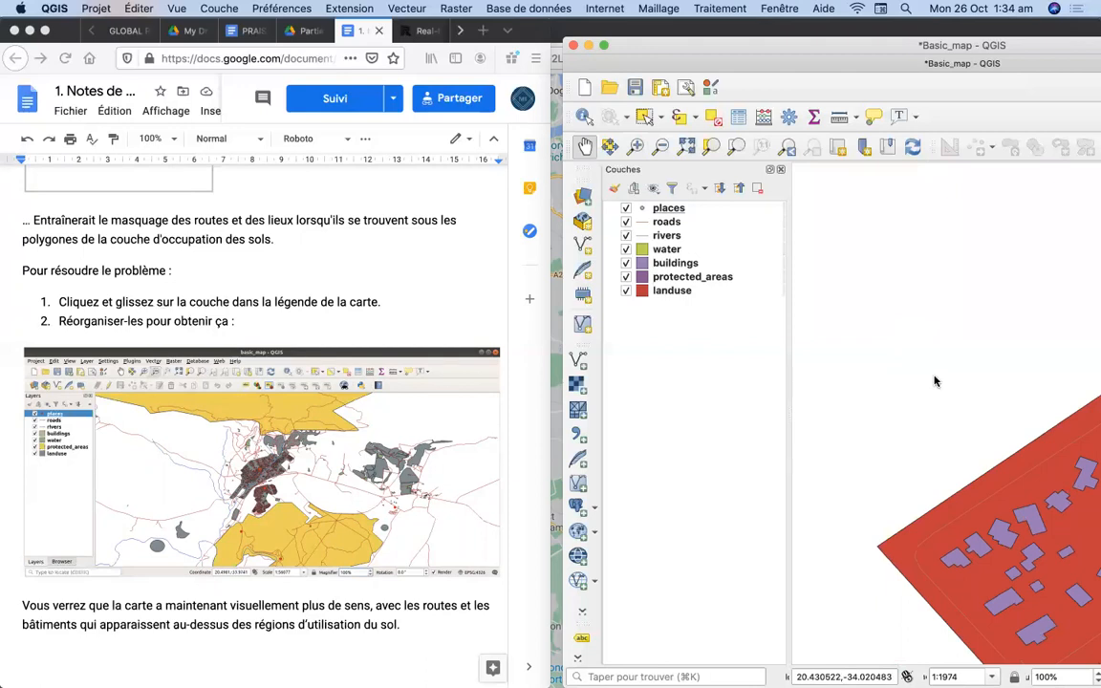
click(687, 147)
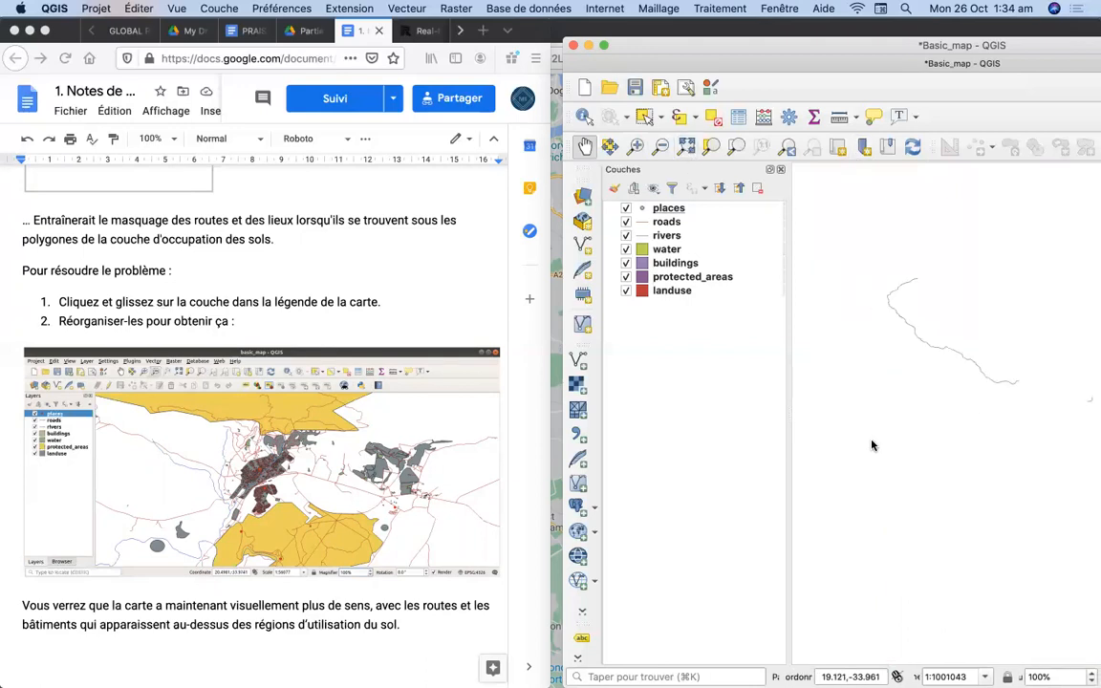
drag(1006, 442, 866, 453)
drag(913, 499, 976, 384)
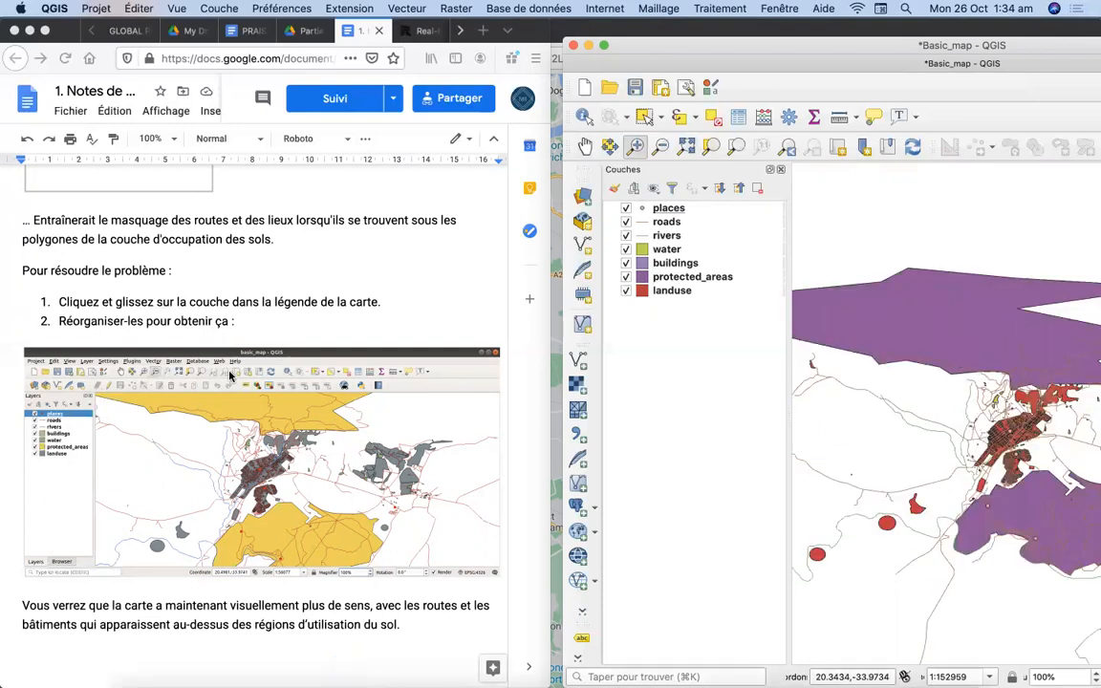
Step: Read the conclusion of lesson 2 and the first instruction of lesson 3, Basic Navigation Tools, in the course notes
scroll(208, 542, down, 10)
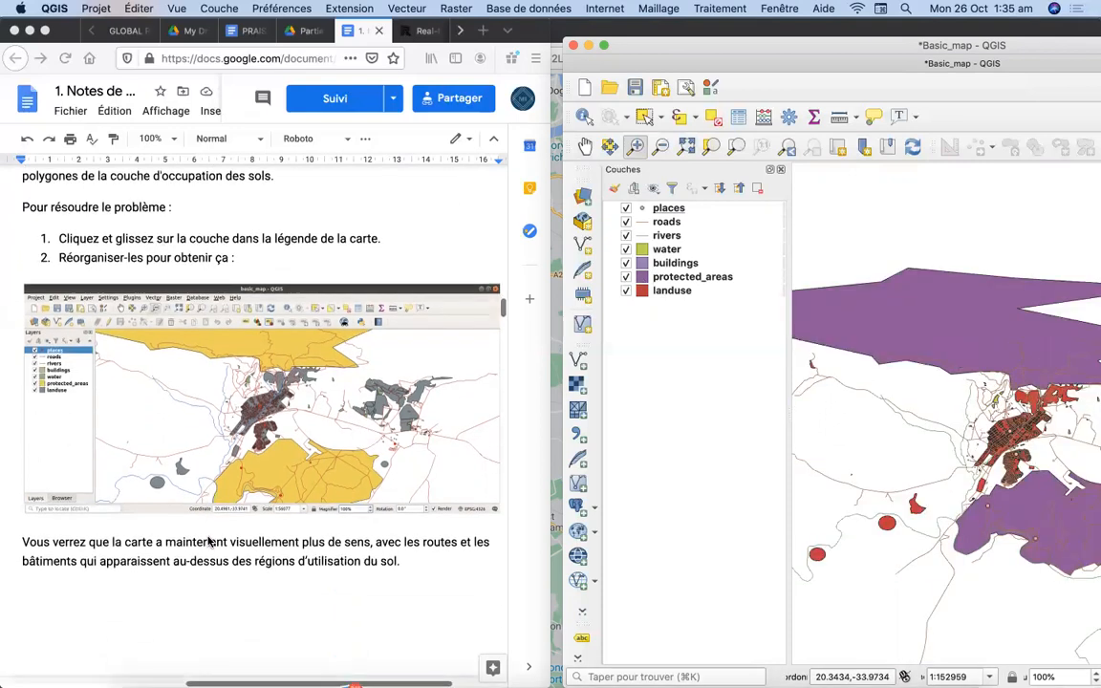
scroll(209, 542, down, 7)
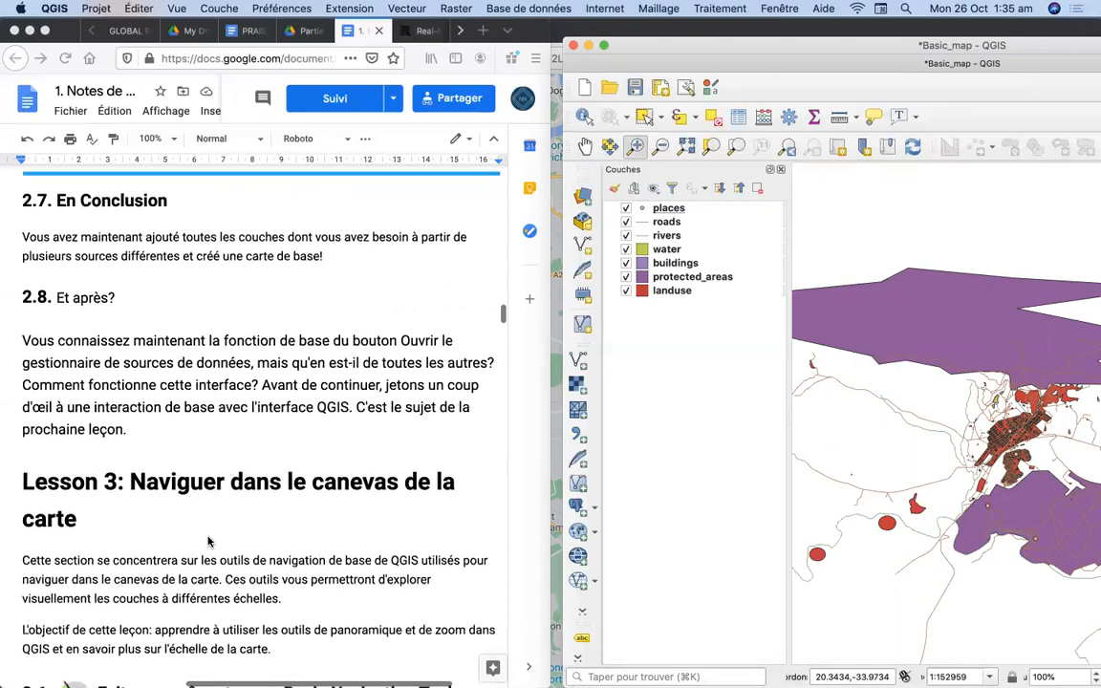
scroll(209, 541, down, 4)
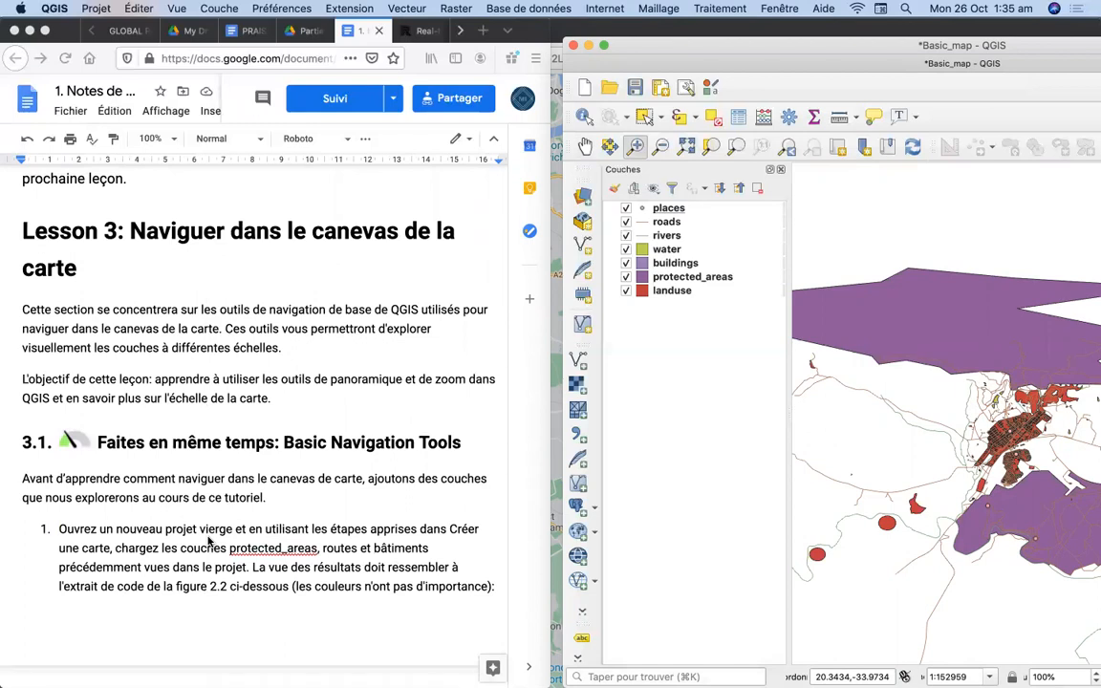
scroll(208, 542, down, 3)
scroll(208, 542, down, 5)
scroll(209, 542, up, 4)
scroll(209, 542, up, 5)
scroll(486, 308, down, 3)
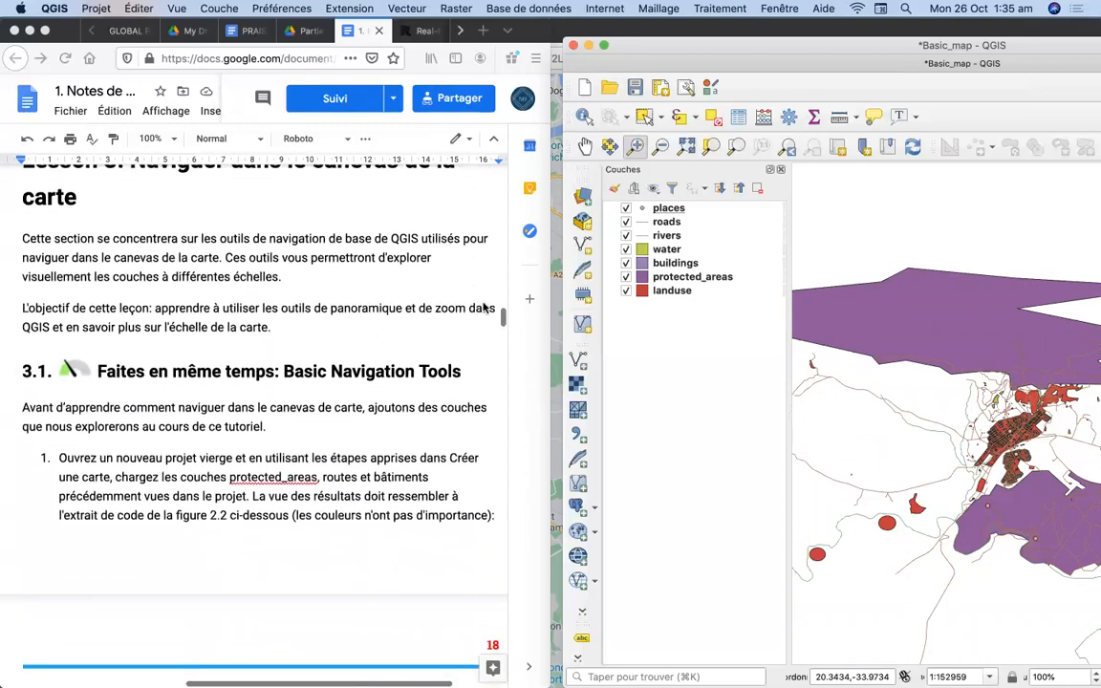
Step: Save the Basic_map project and close its QGIS window
click(635, 91)
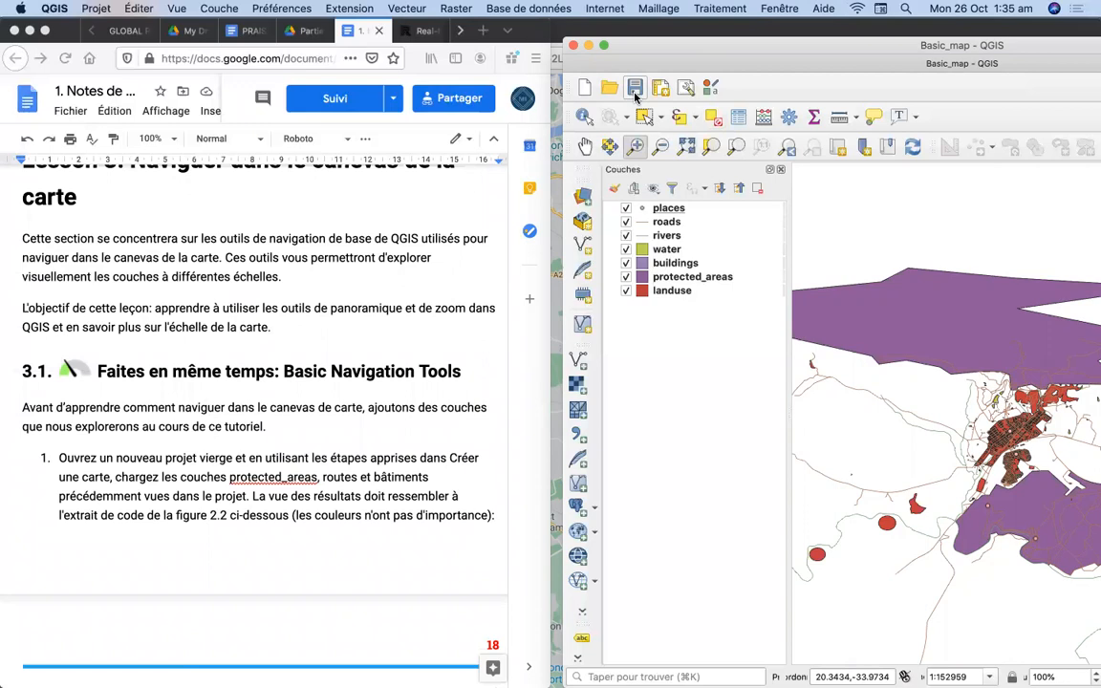
click(573, 46)
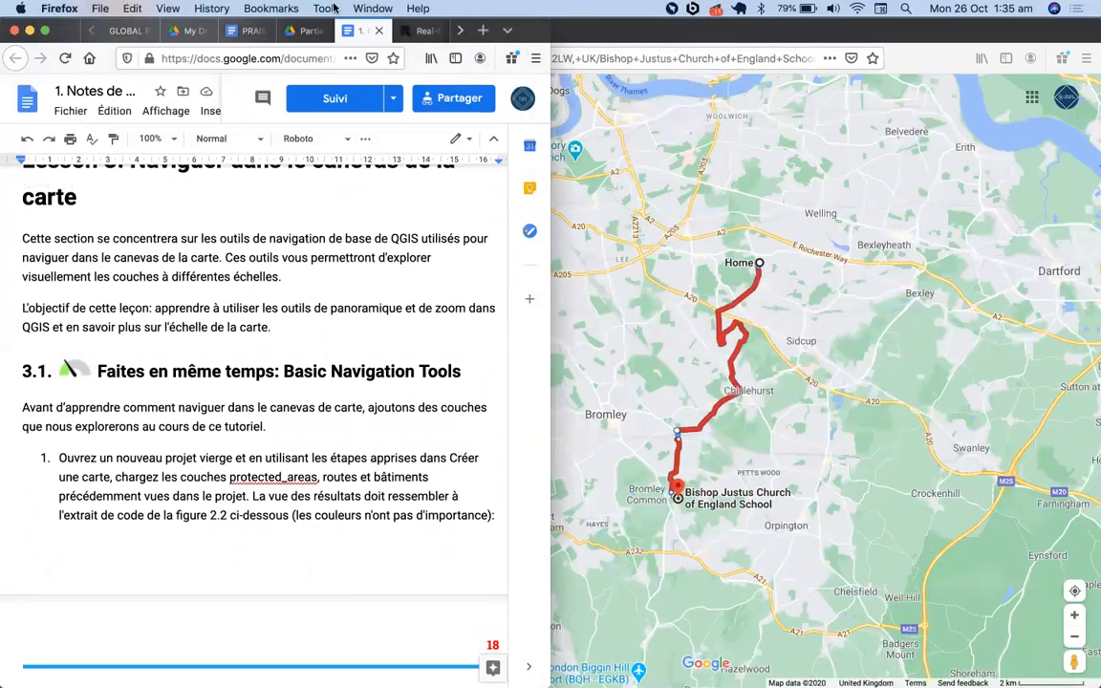
Step: Launch QGIS3.12 again and place its new project window beside the course notes
click(907, 8)
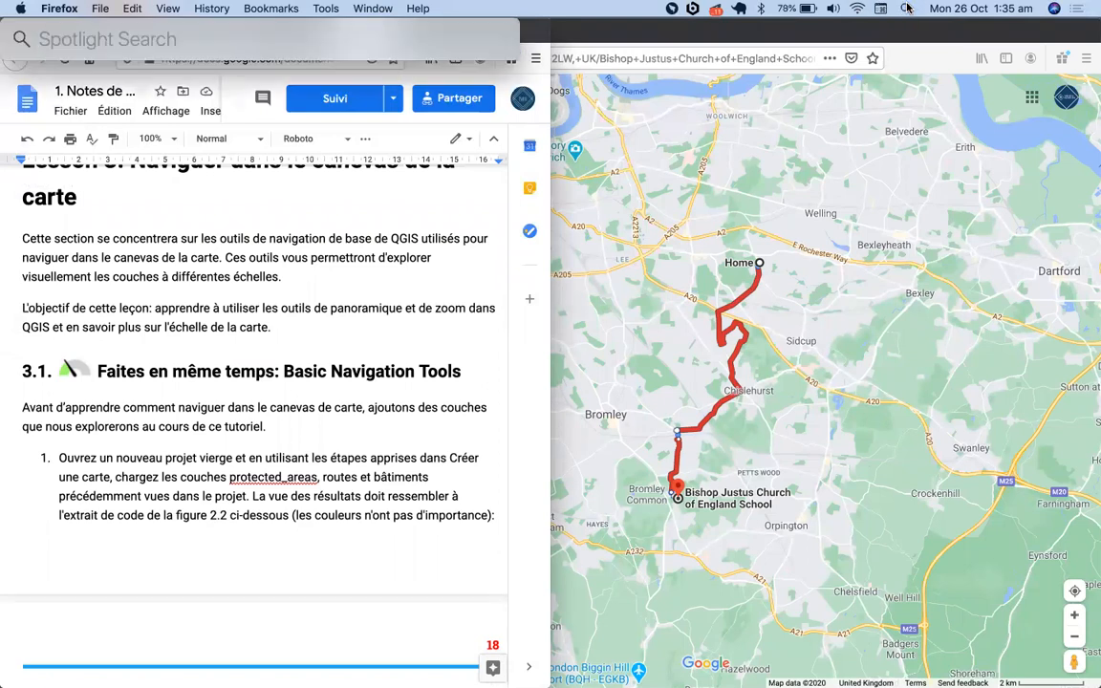
text(qgi)
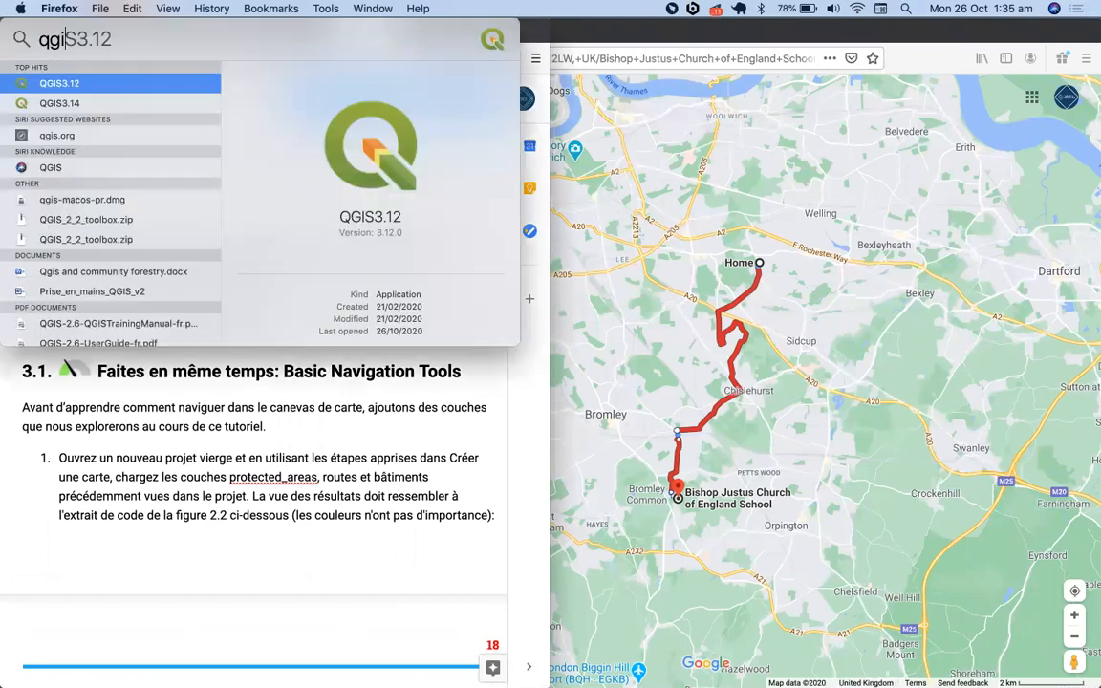
key(Return)
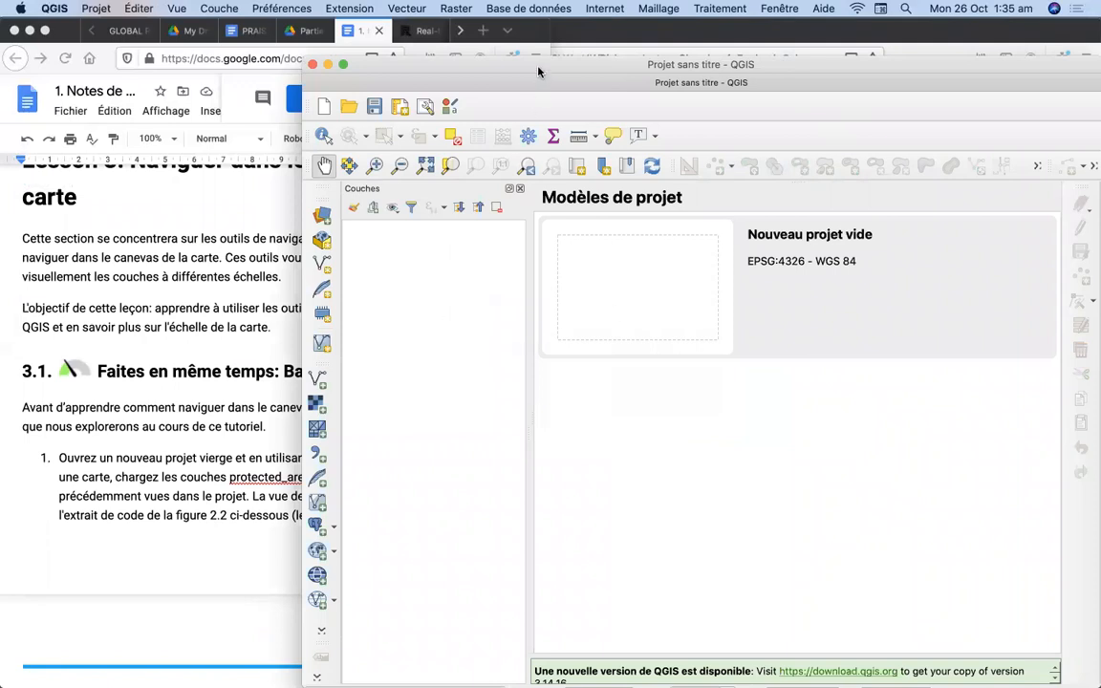
drag(541, 69, 720, 44)
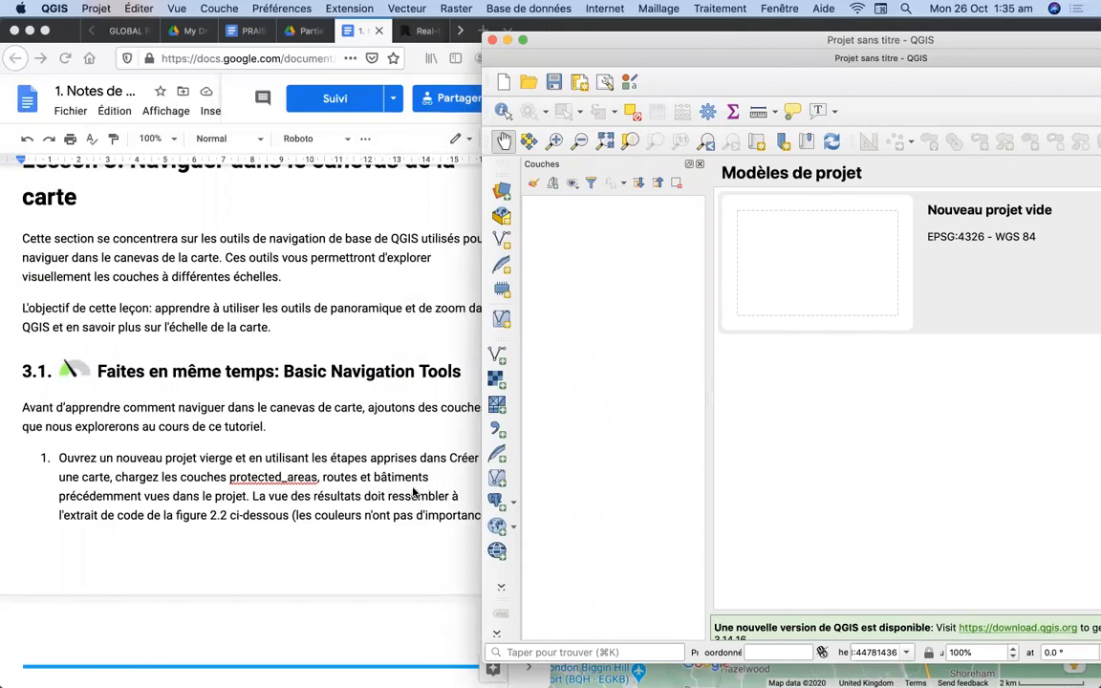
Step: Add protected_areas.shp from the shapefile folder to the new project as a vector layer, filtering the files to ESRI Shapefiles
click(503, 195)
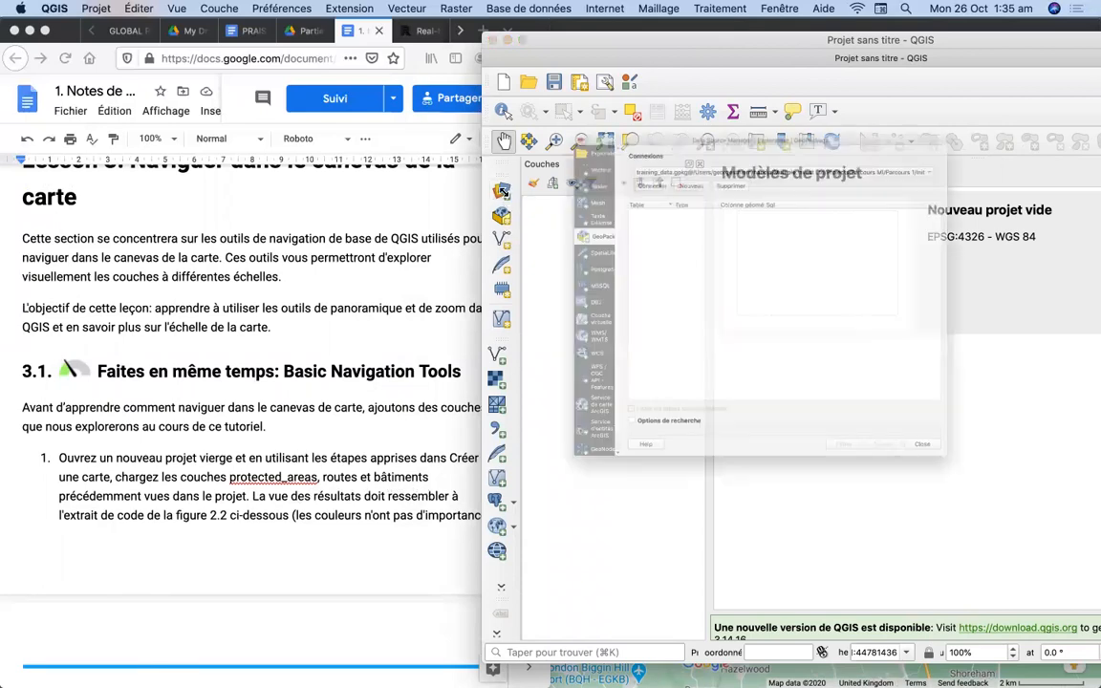
click(490, 90)
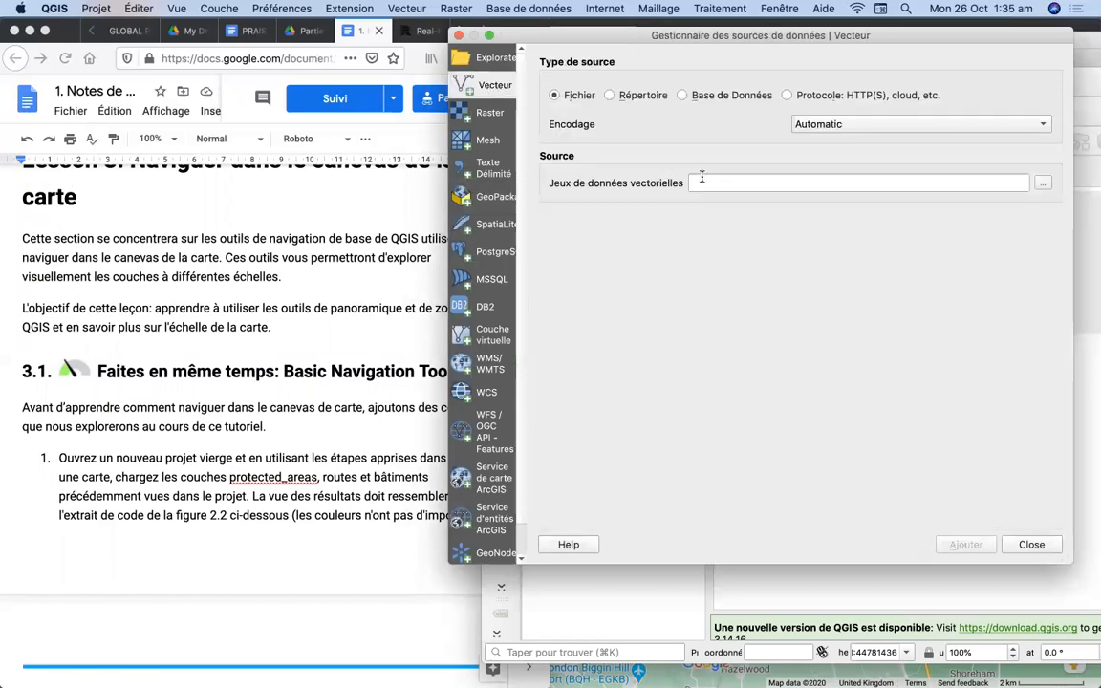
click(1044, 184)
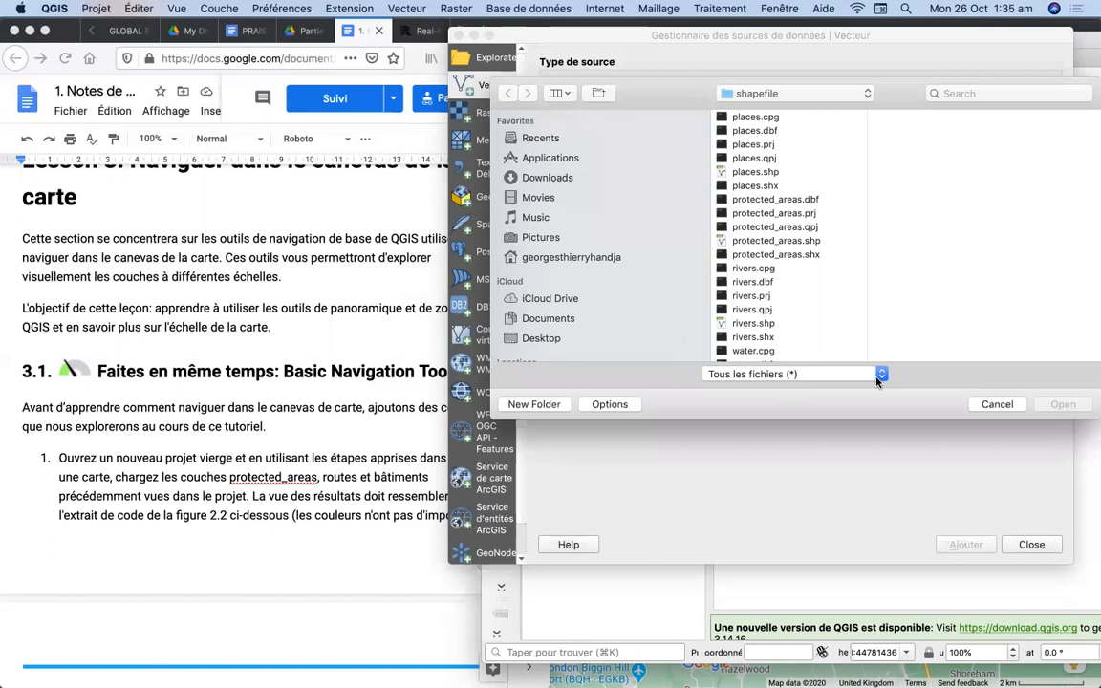
click(819, 375)
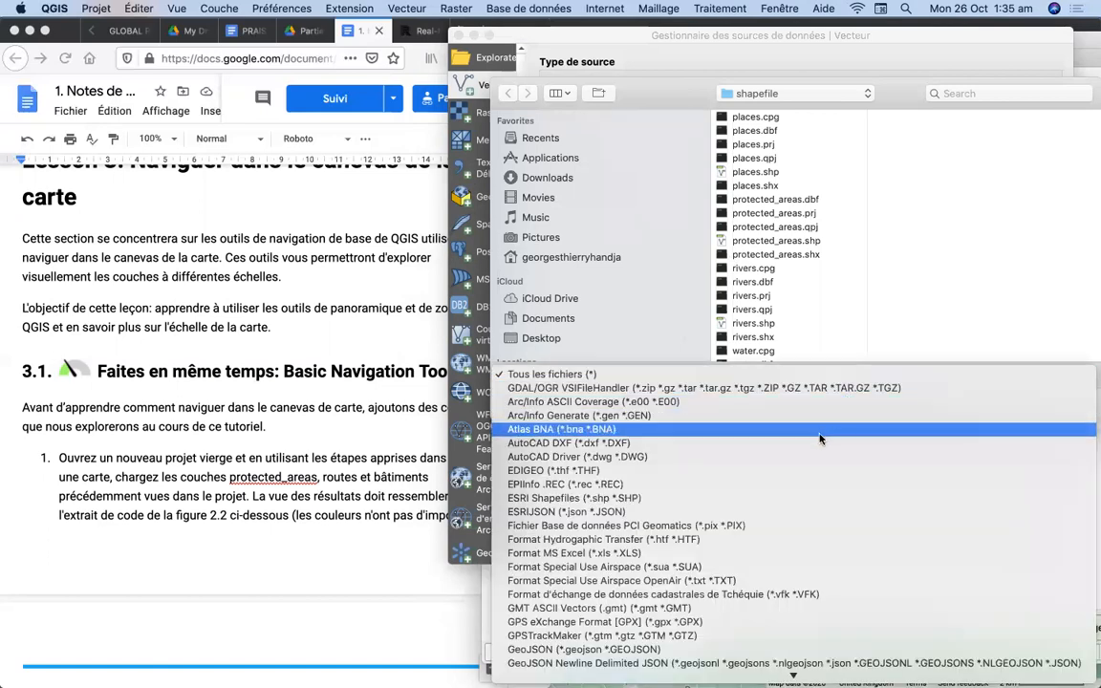
click(792, 501)
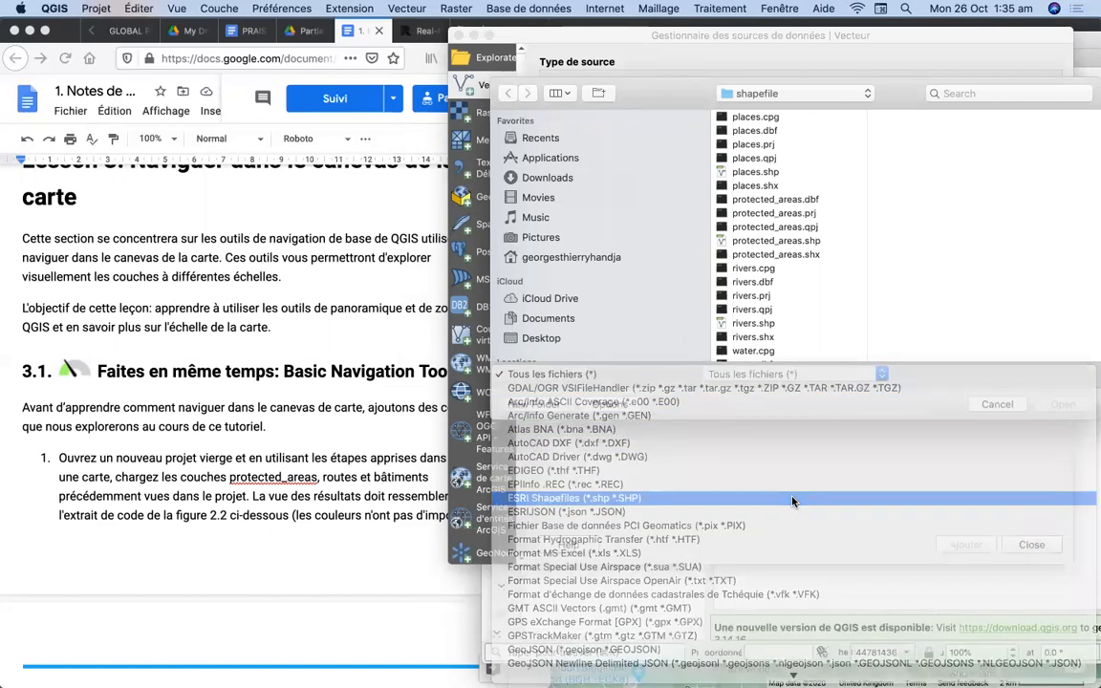
click(750, 242)
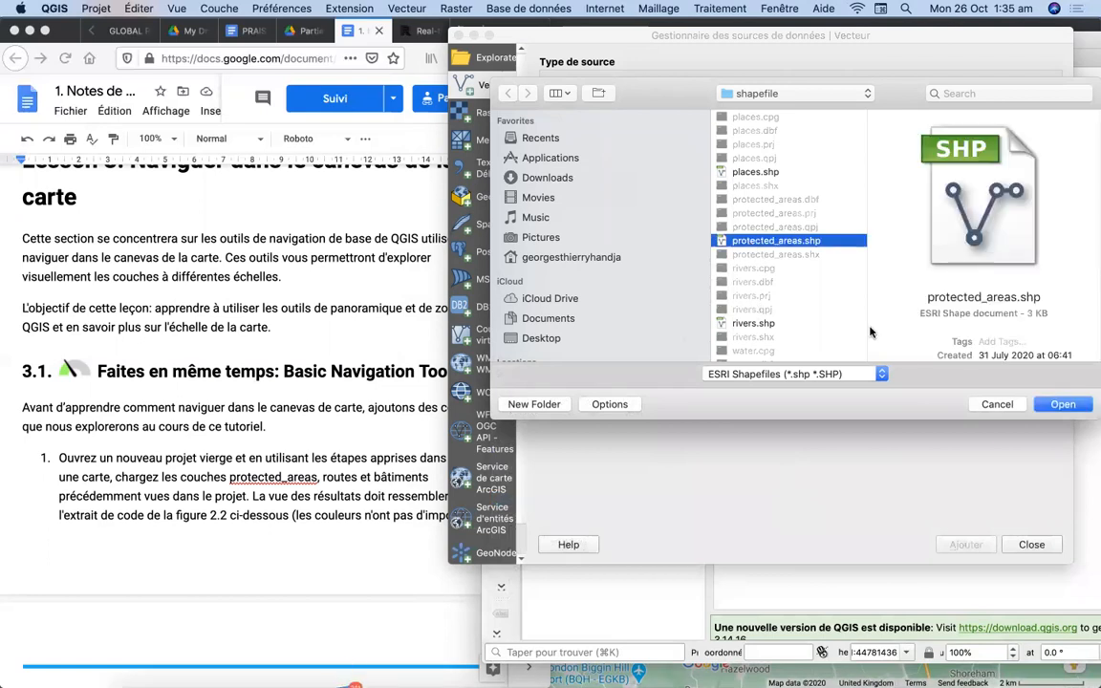
click(1063, 405)
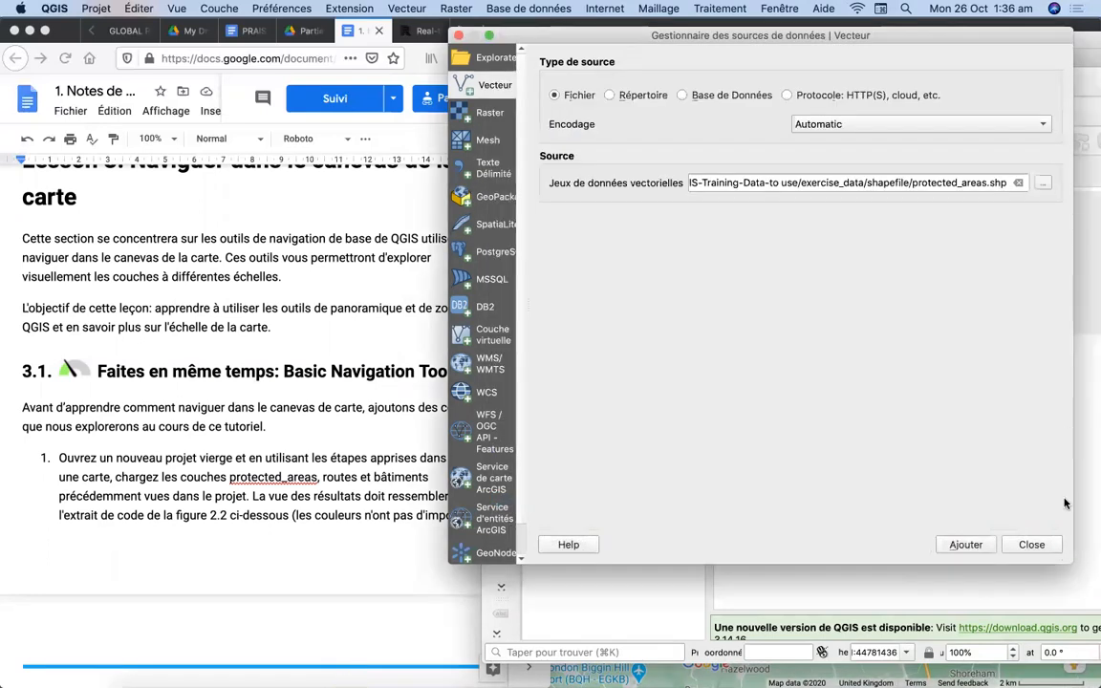
click(965, 544)
click(1031, 545)
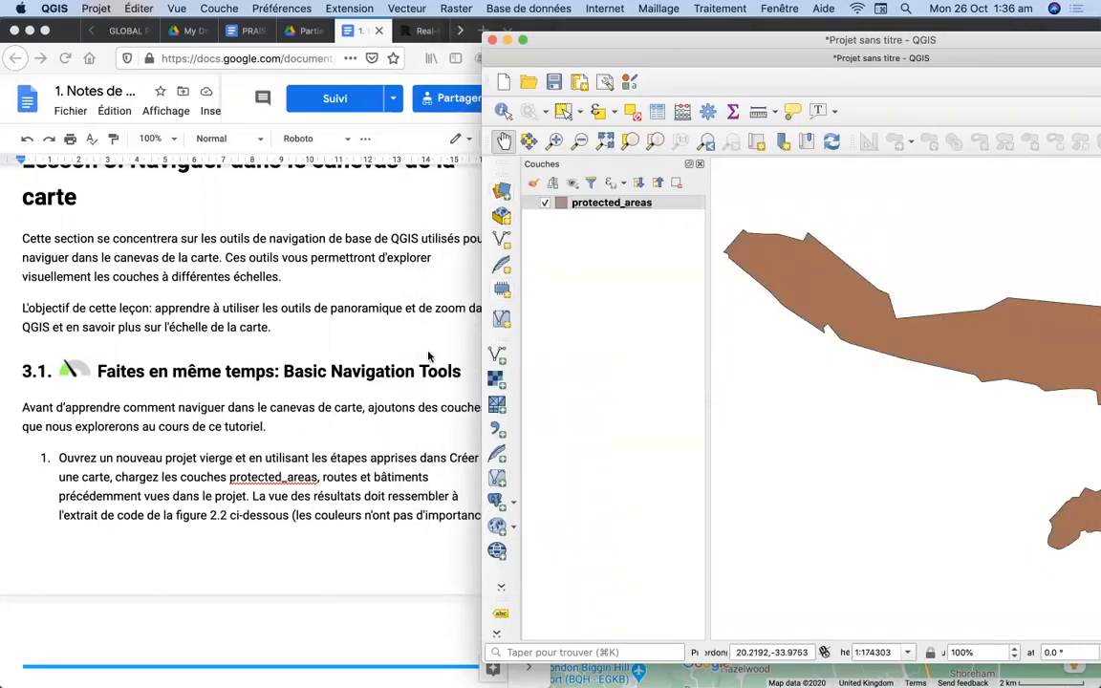
Step: Connect to the training_data.gpkg GeoPackage, add its roads layer to the map and close the Data Source Manager
click(502, 193)
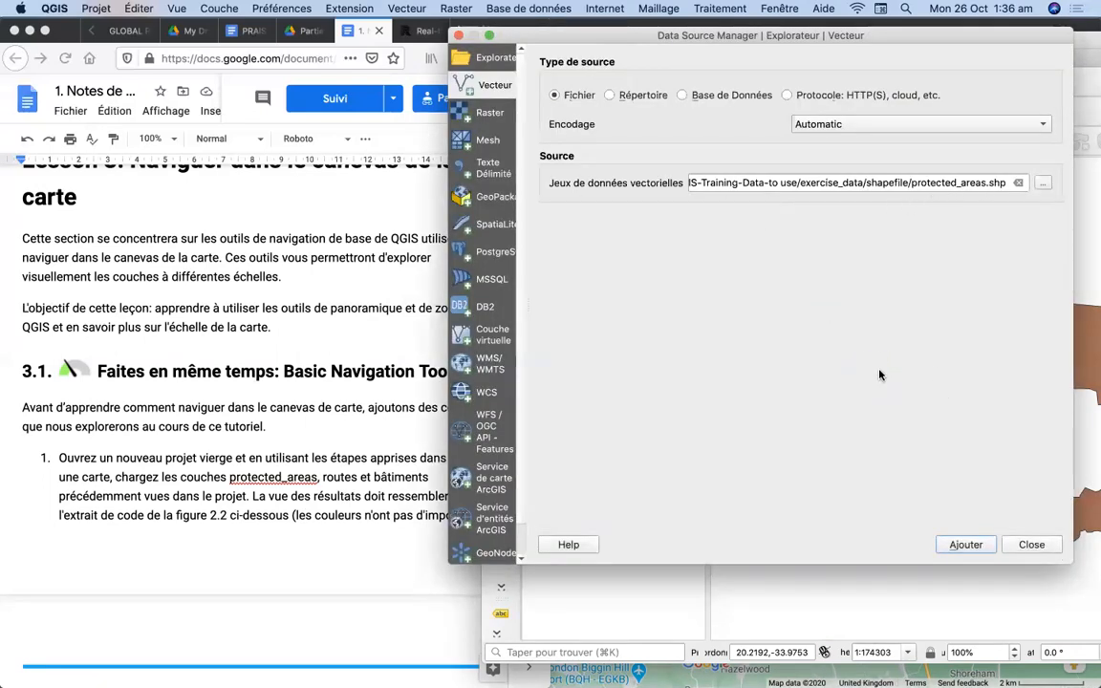
click(493, 197)
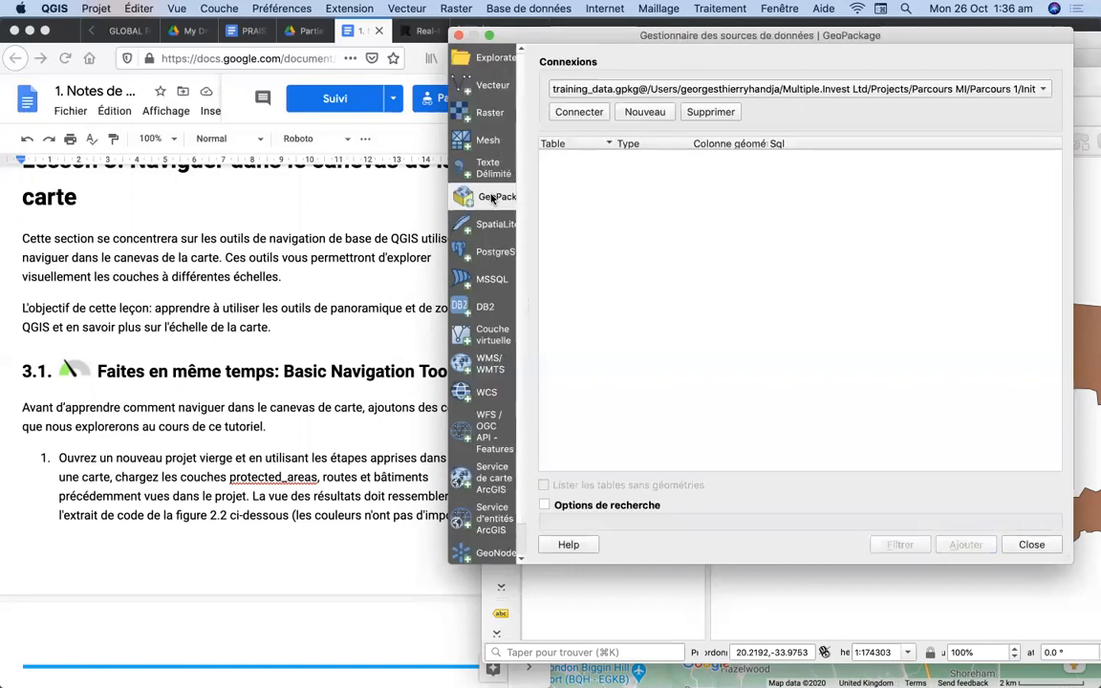
click(593, 114)
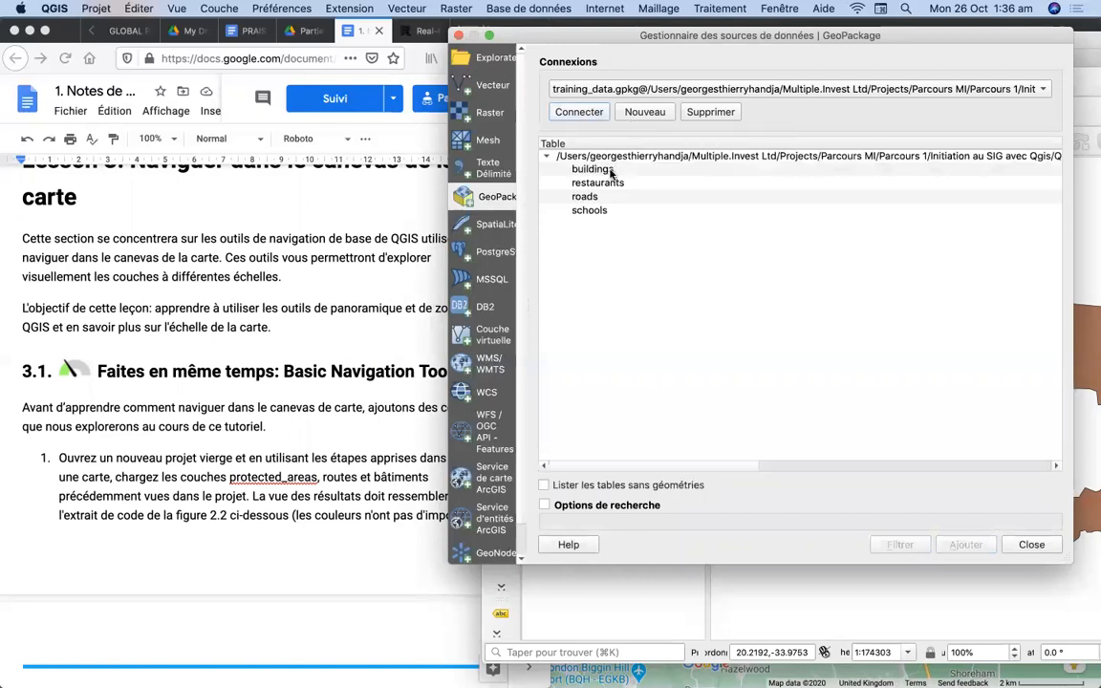
click(564, 196)
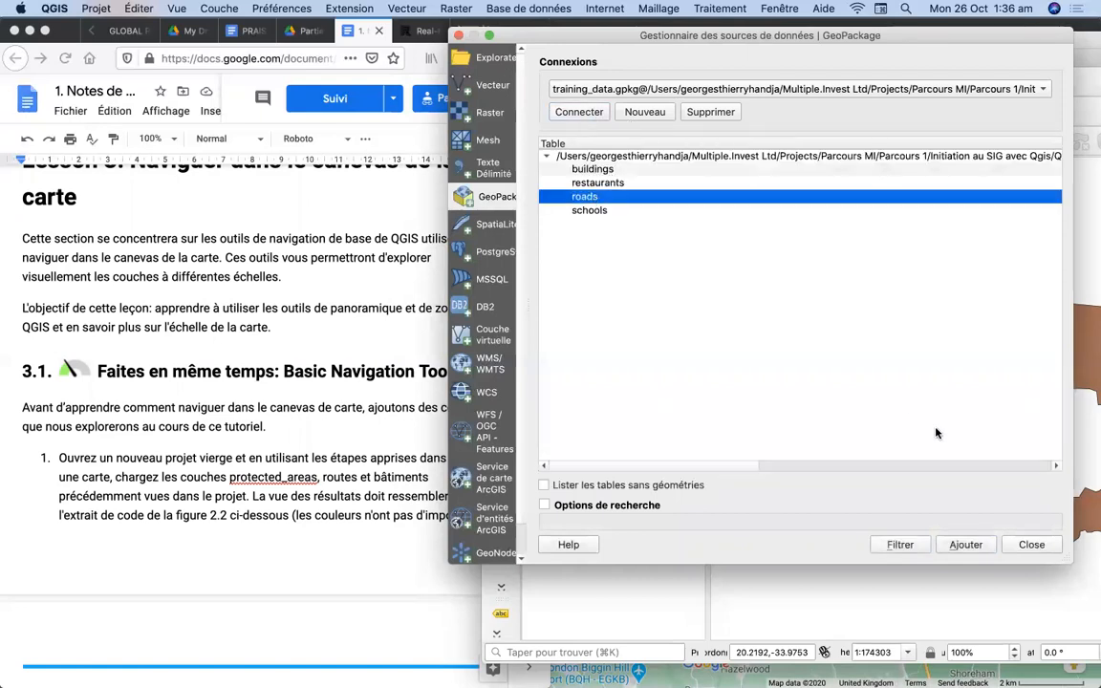
click(965, 545)
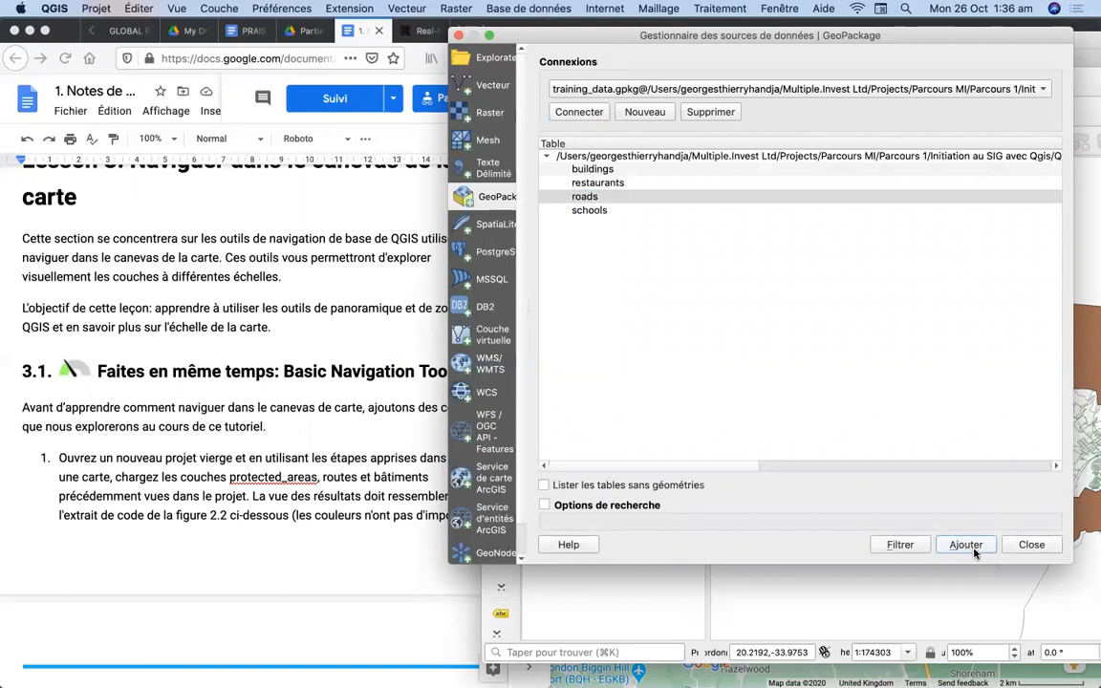
click(1031, 545)
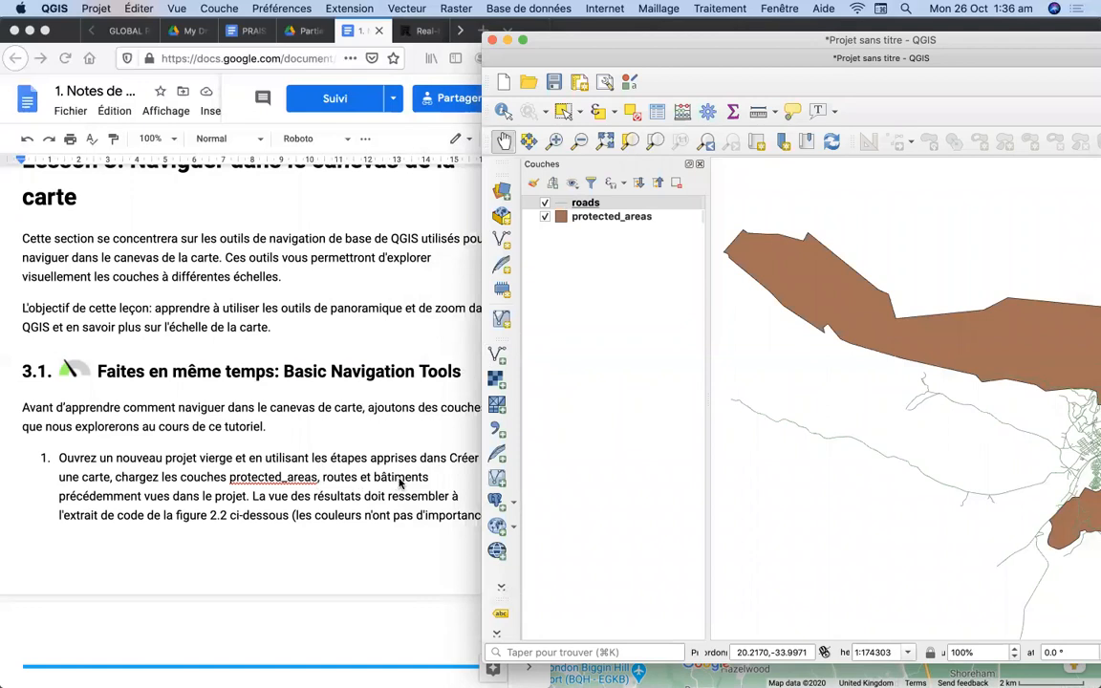
Step: Add the buildings layer from the training_data.gpkg GeoPackage to the new project
click(503, 191)
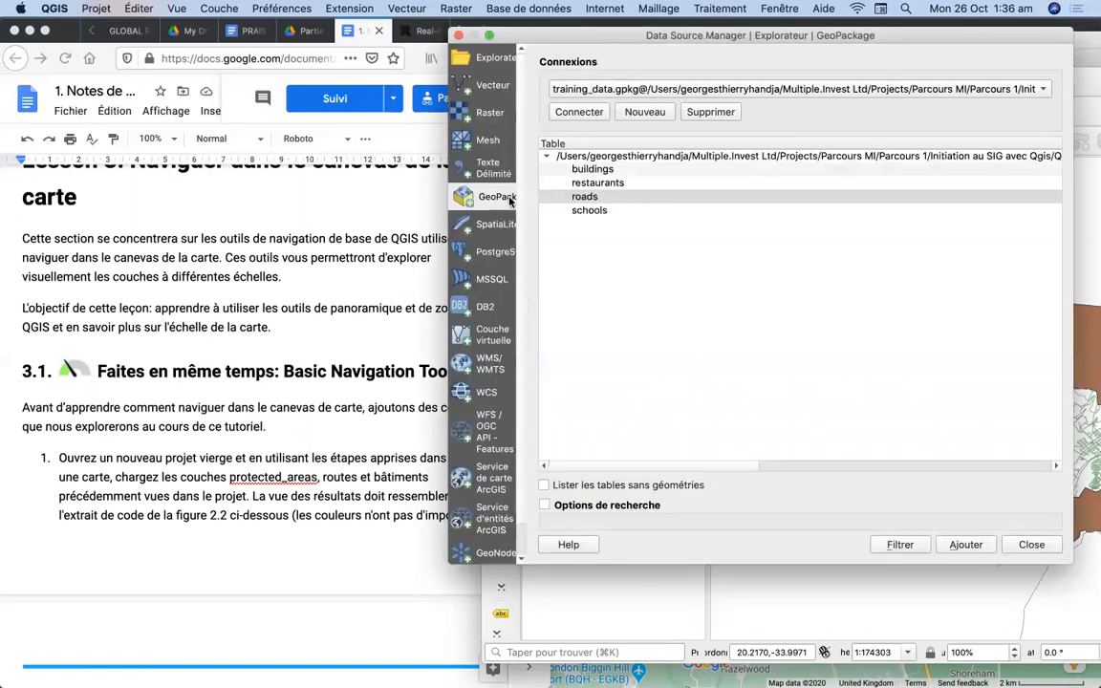
click(541, 167)
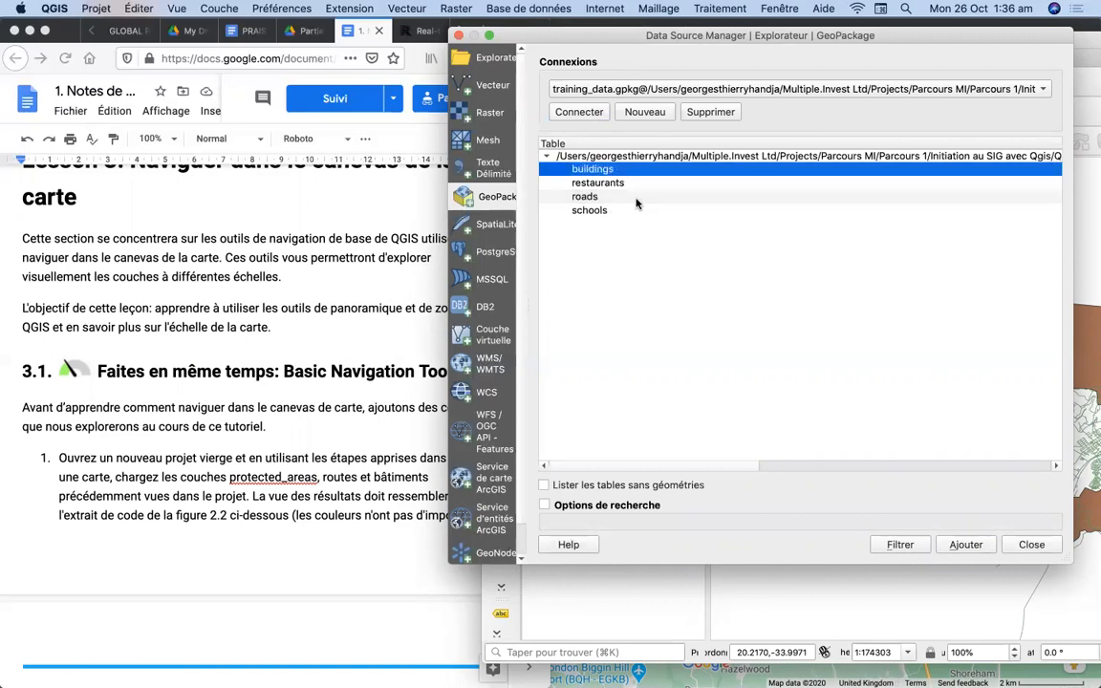
click(967, 544)
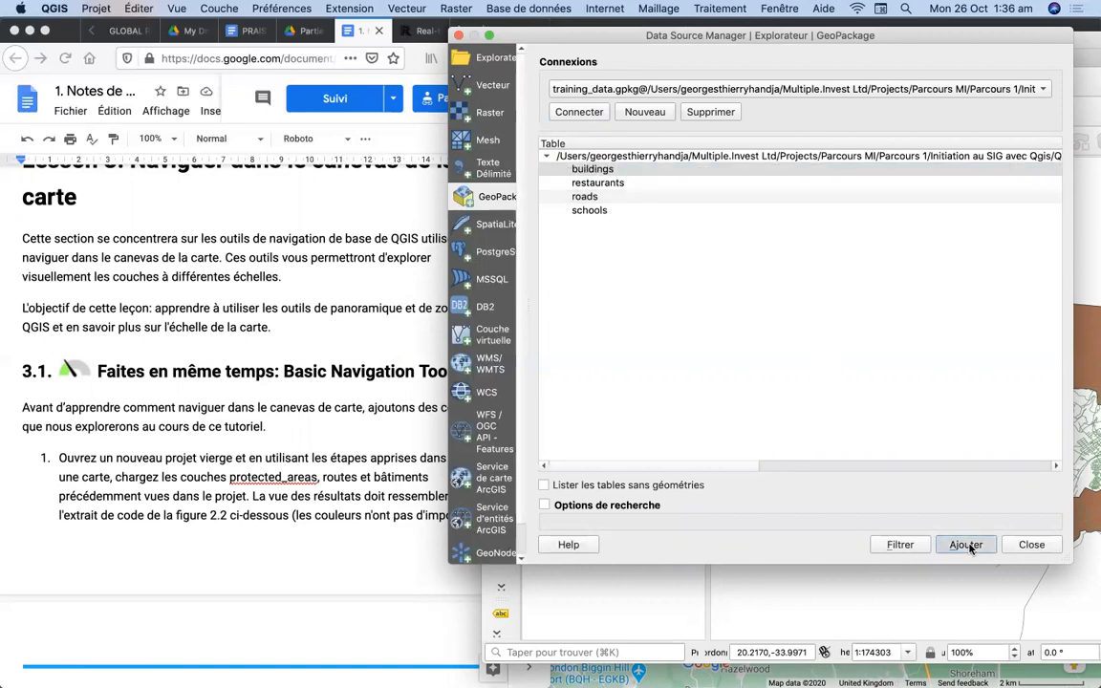
Step: Close the Data Source Manager and pan the map so the loaded layers are framed as in figure 2.2 of the notes
click(1032, 545)
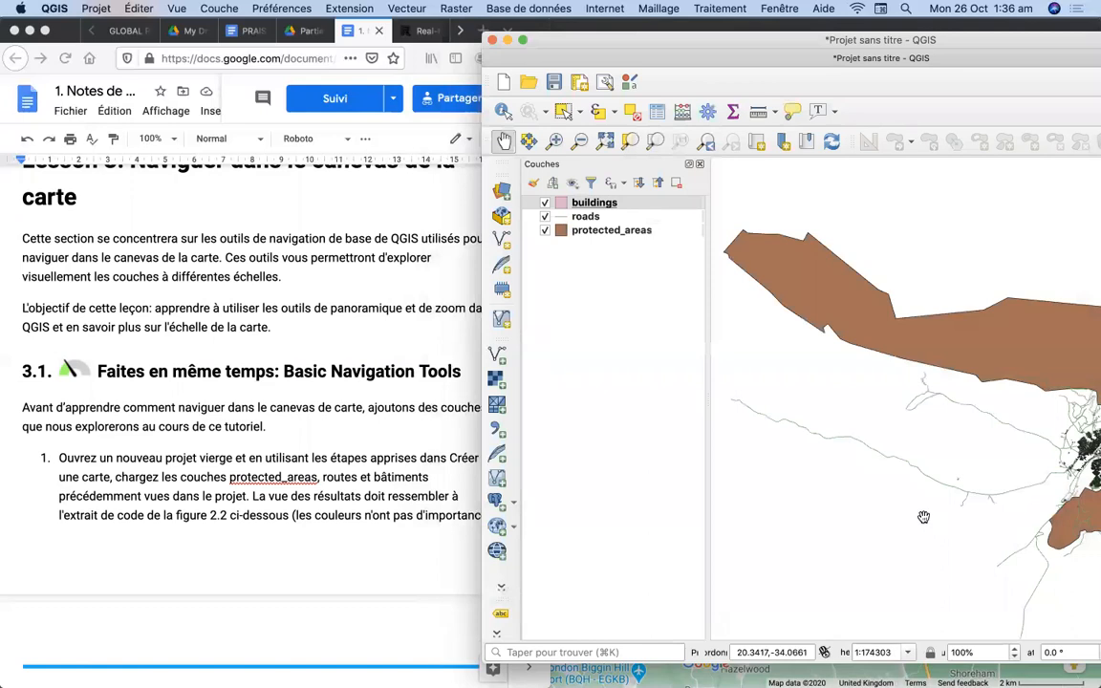
click(236, 508)
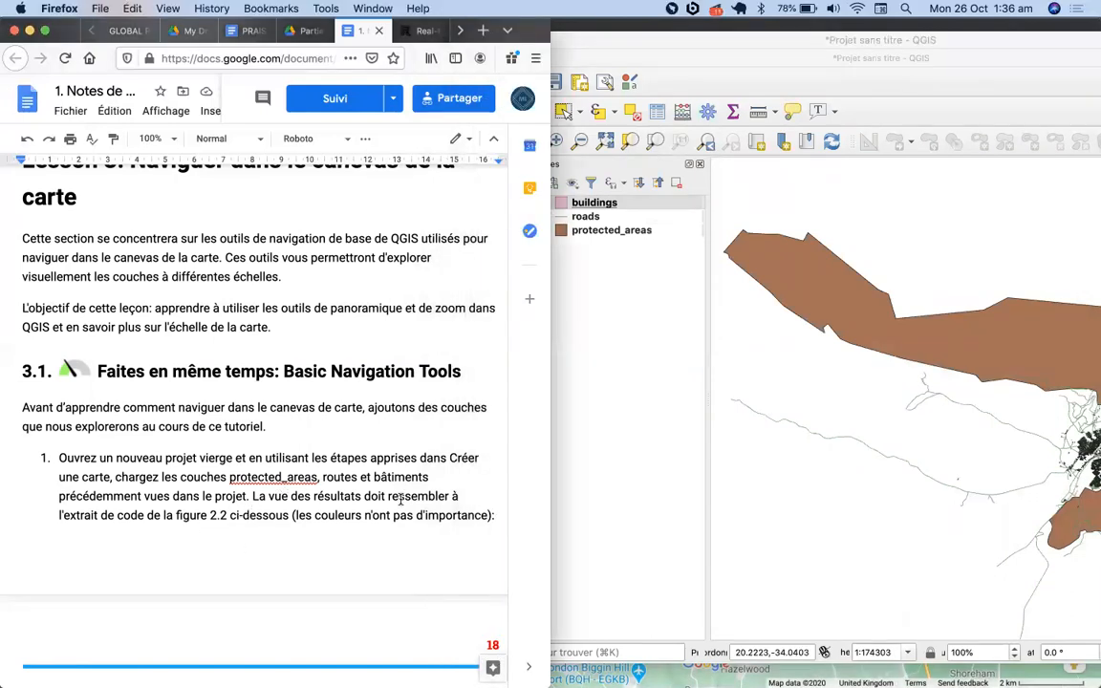
scroll(225, 570, down, 10)
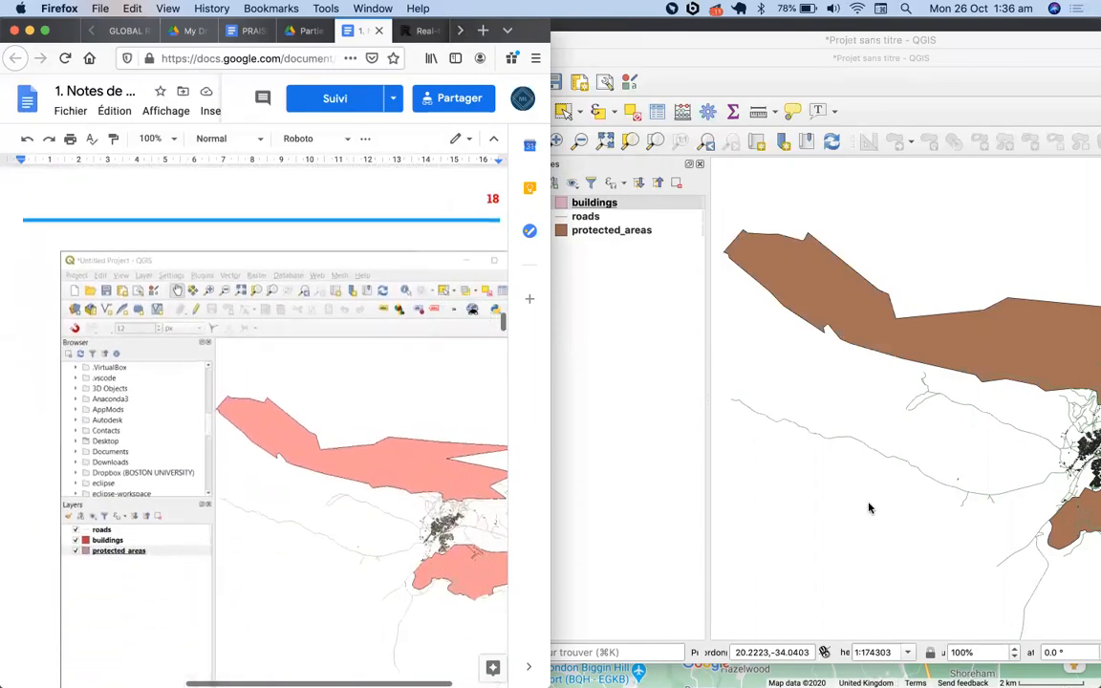
drag(921, 484, 835, 483)
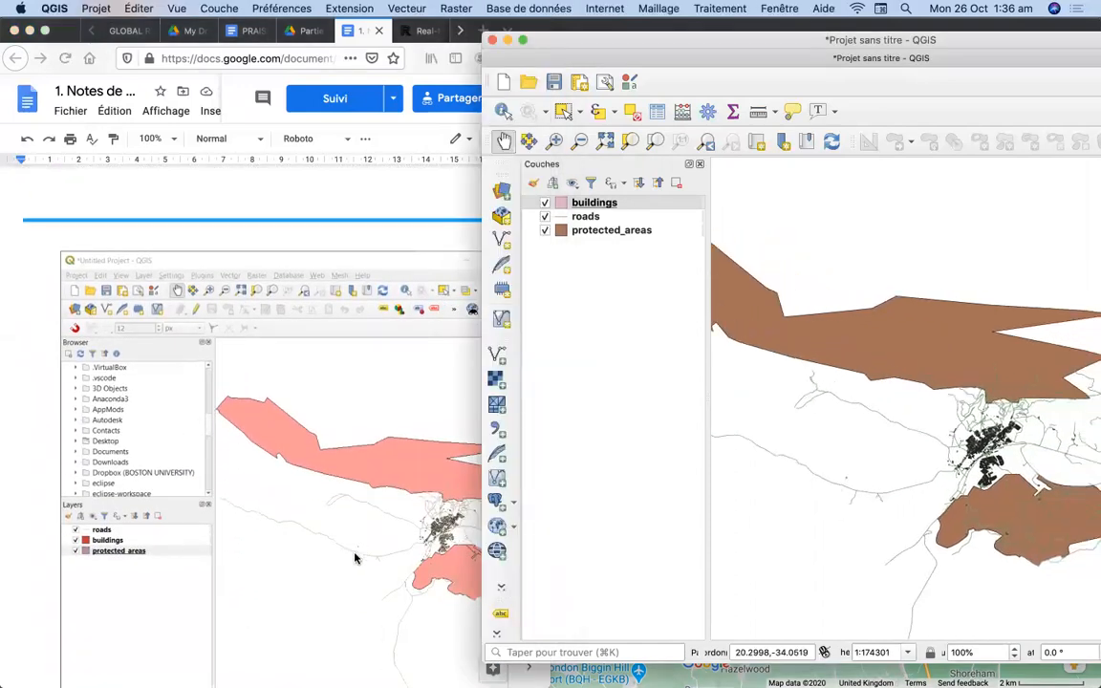
Step: Move the roads layer above the buildings layer to match the layer order in figure 2.2
scroll(350, 566, down, 7)
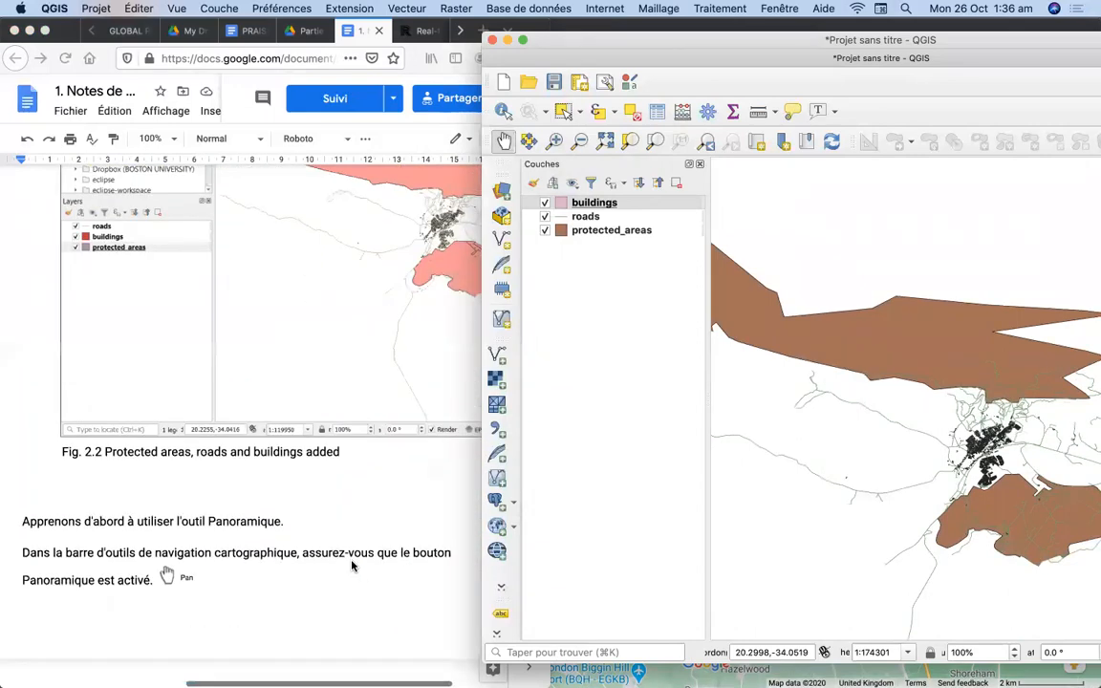
click(588, 204)
drag(590, 218, 589, 226)
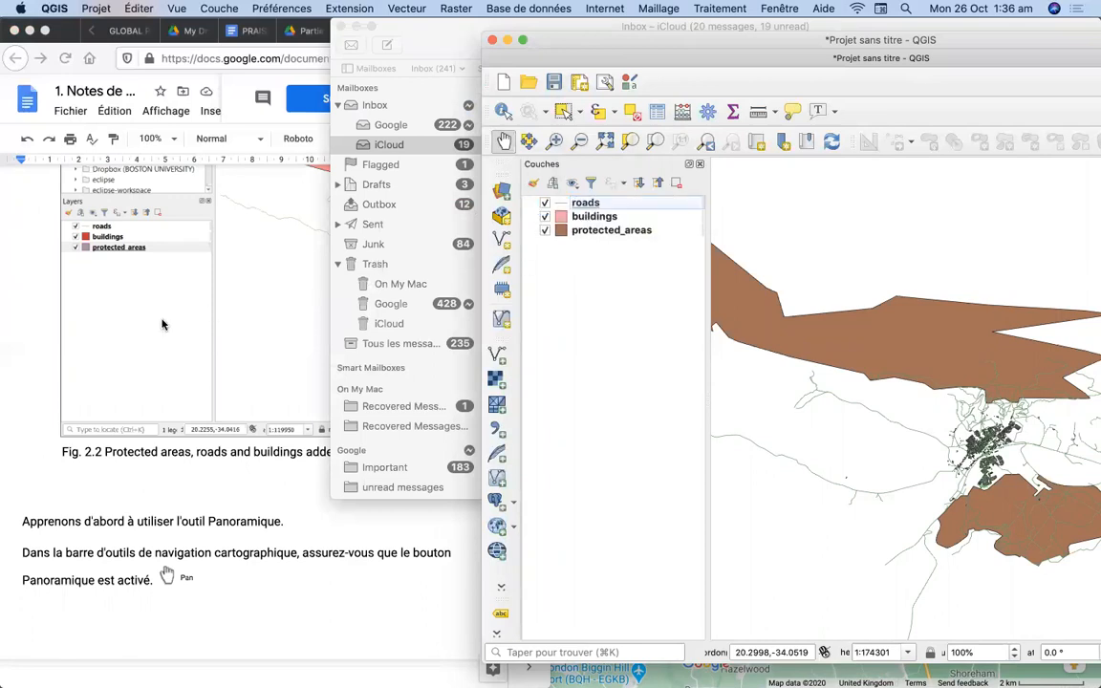
Step: Zoom in on the densest area of buildings and roads with a zoom rectangle, as shown in figure 2.3
scroll(116, 341, down, 1)
scroll(117, 342, down, 9)
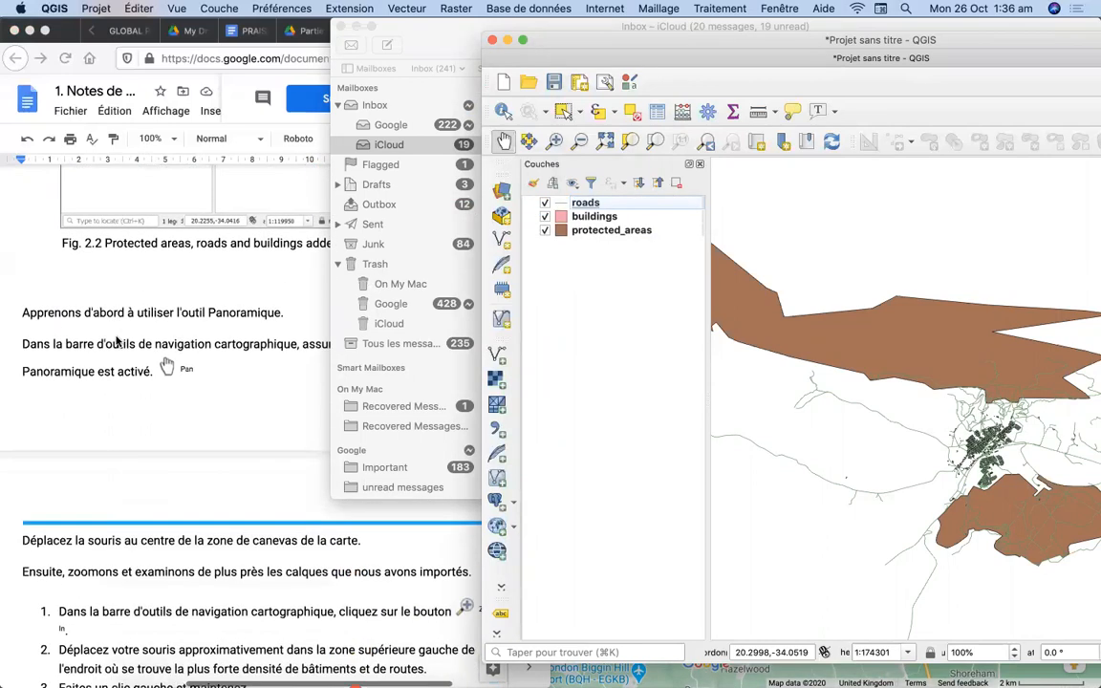
scroll(117, 341, down, 12)
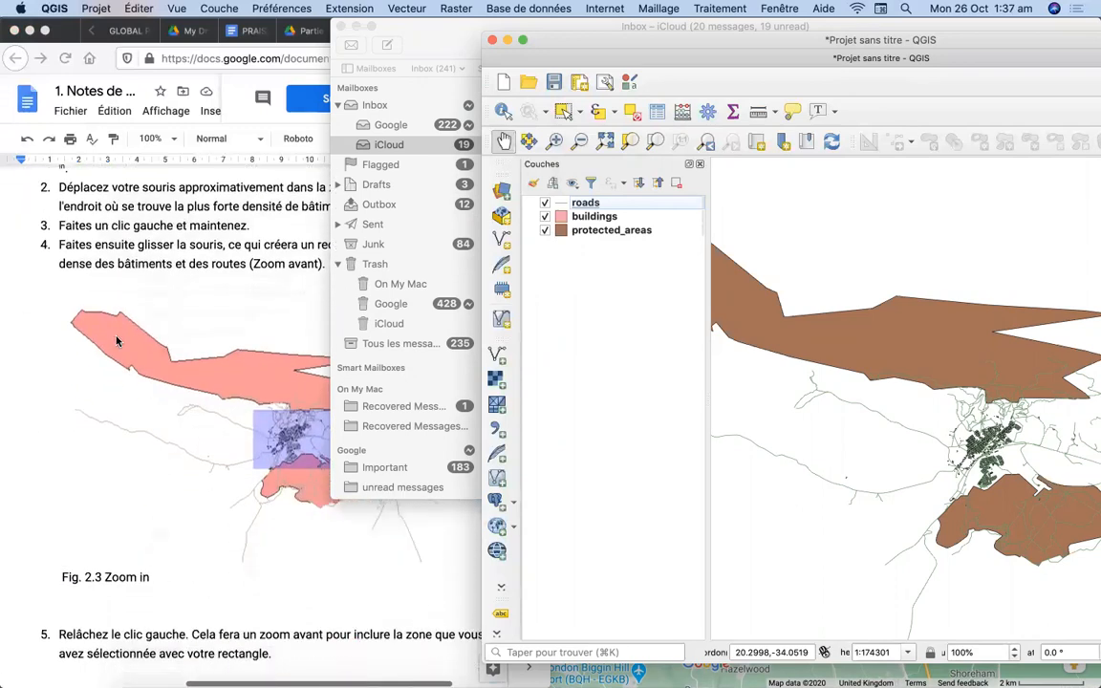
click(554, 141)
drag(940, 392, 1061, 507)
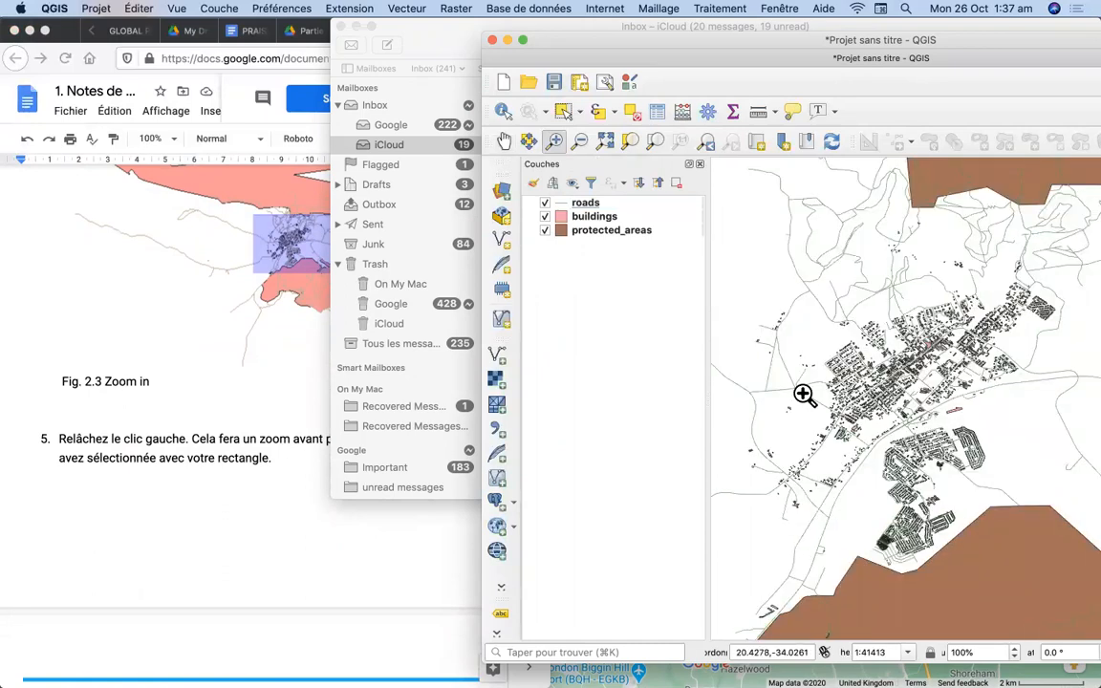
Step: Read on to the map scale instructions and zoom in once more on the map southwest of the buildings
click(163, 498)
scroll(164, 494, down, 10)
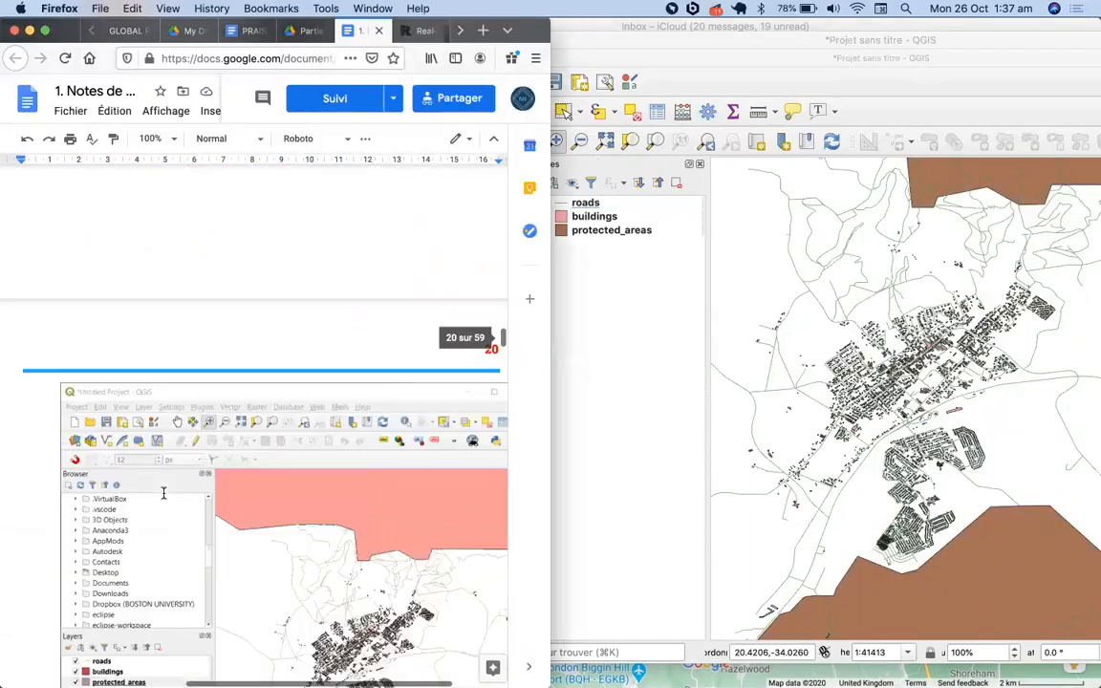
scroll(163, 494, down, 12)
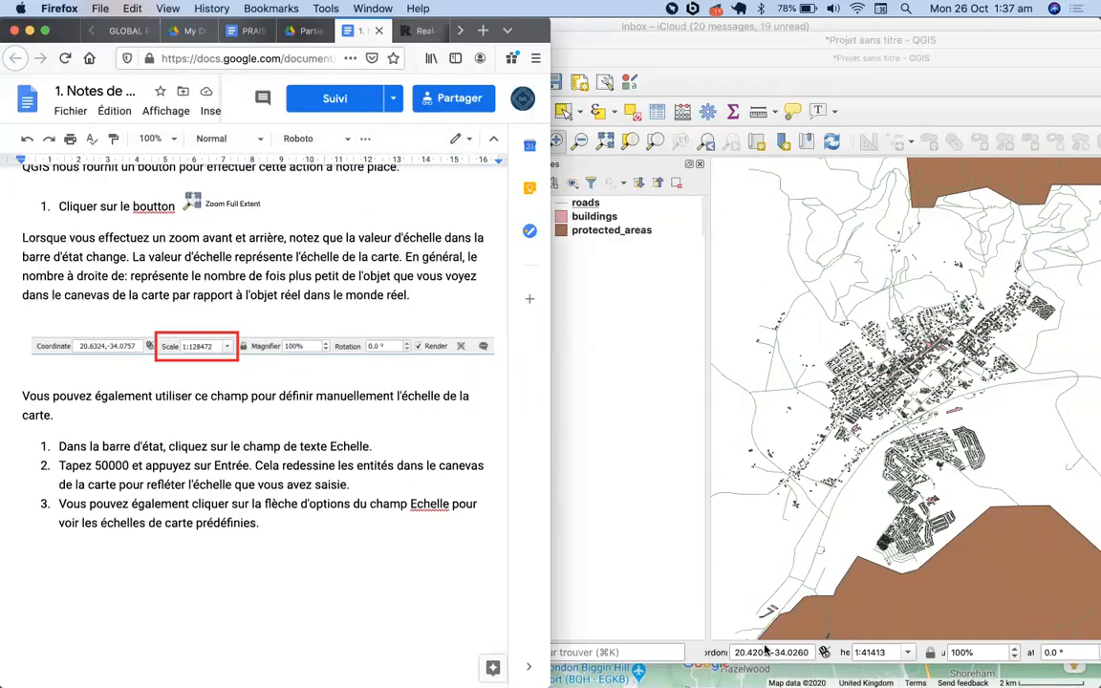
click(735, 555)
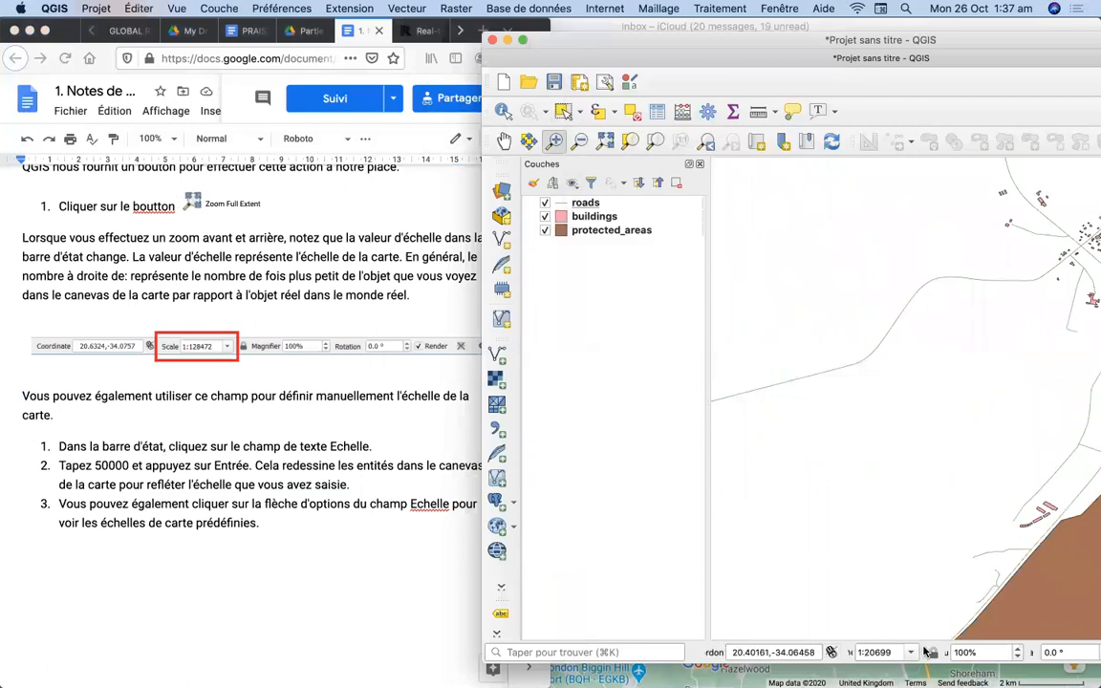
Step: Consult the notes on predefined scales and set the map scale to 1:10000
click(268, 423)
scroll(268, 424, down, 10)
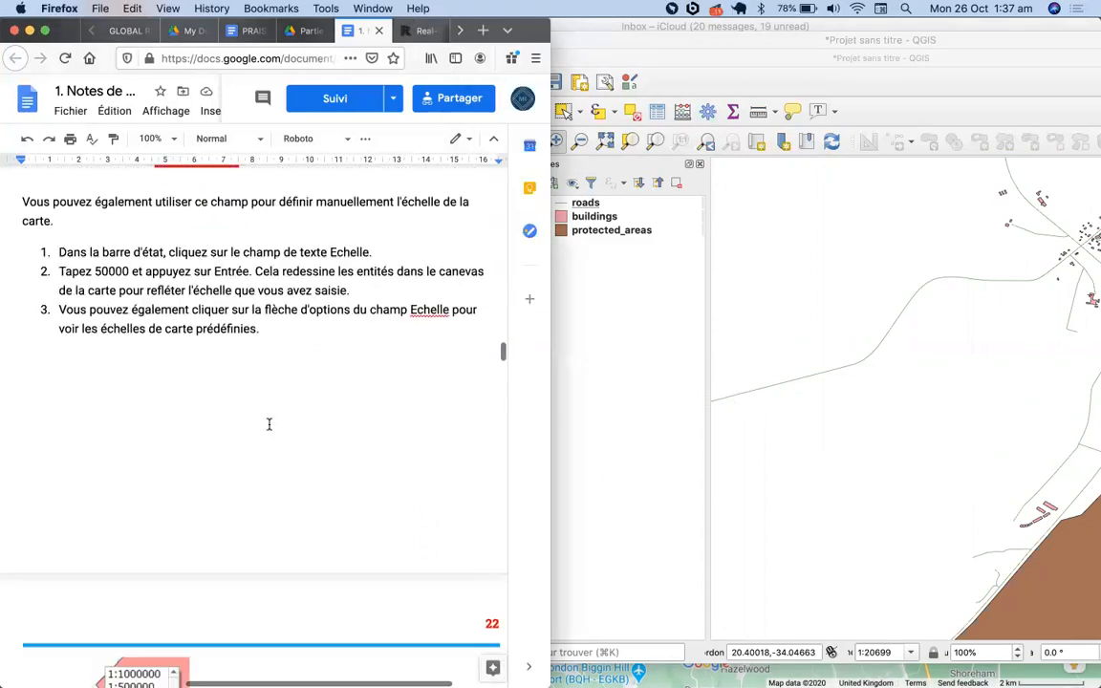
scroll(271, 427, down, 1)
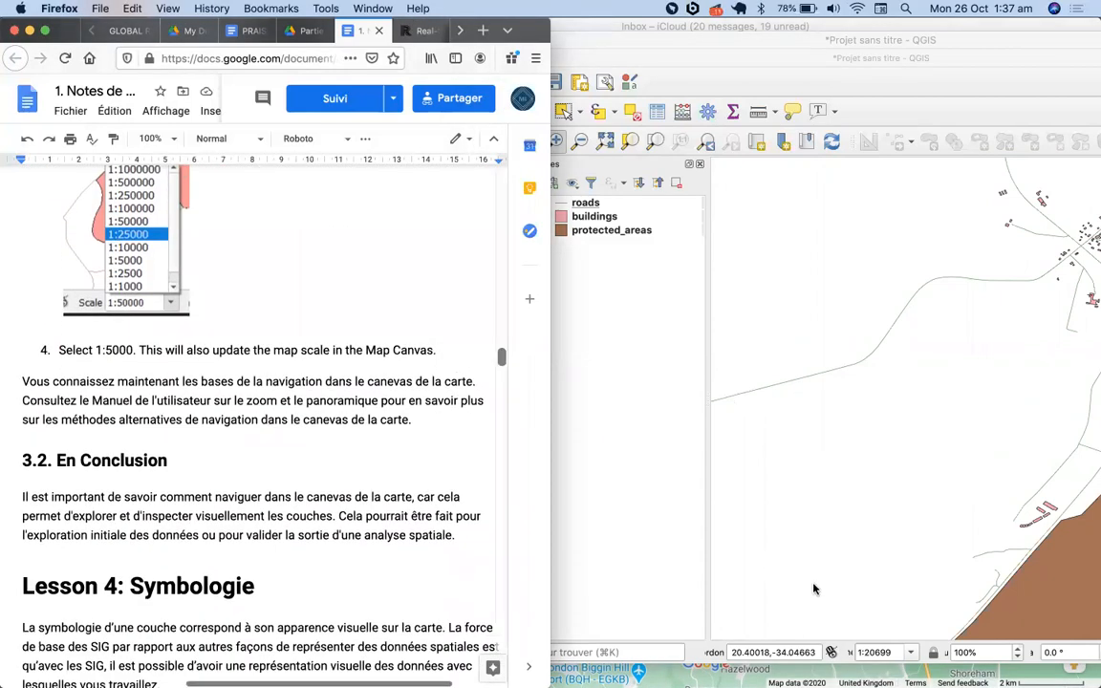
click(909, 653)
click(909, 654)
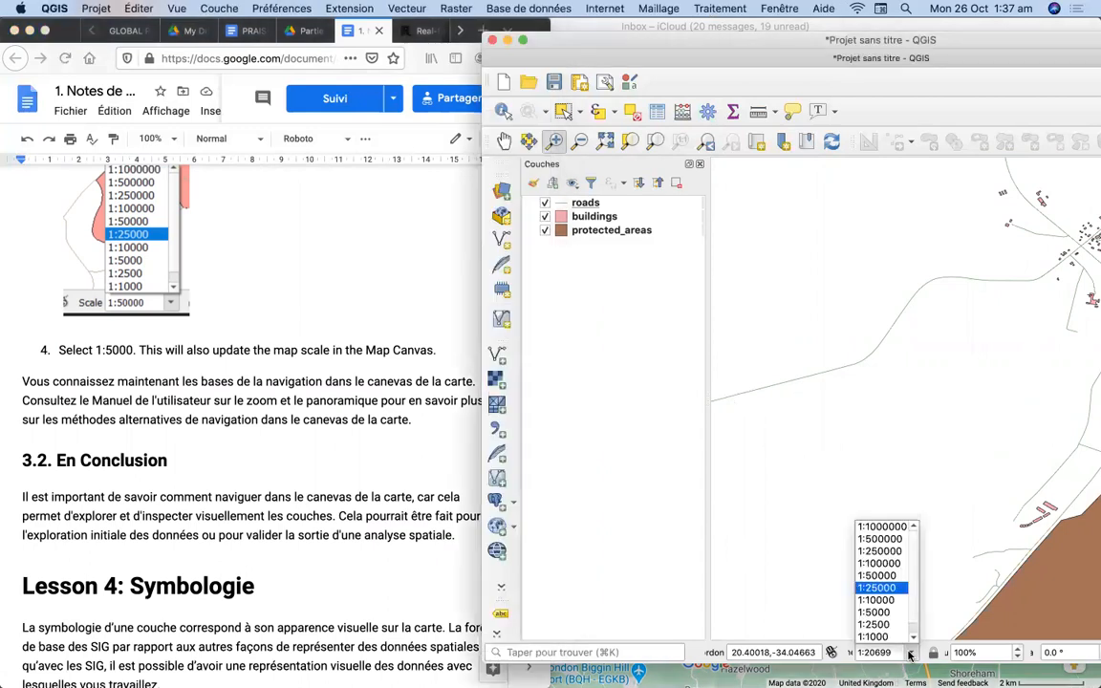
click(888, 600)
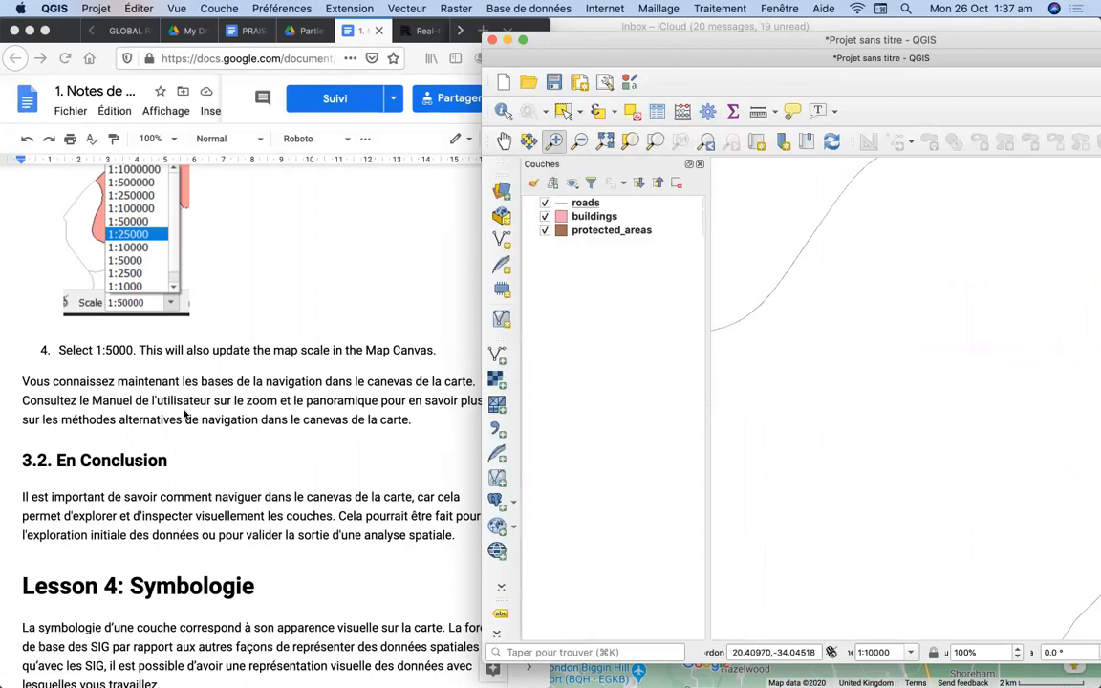
Step: Read the end of lesson 3 and the start of Lesson 4: Symbologie, through section 4.1 on modifying colours
click(172, 375)
scroll(177, 391, down, 5)
scroll(184, 409, down, 3)
scroll(184, 409, up, 5)
scroll(183, 409, right, 1)
scroll(183, 409, down, 6)
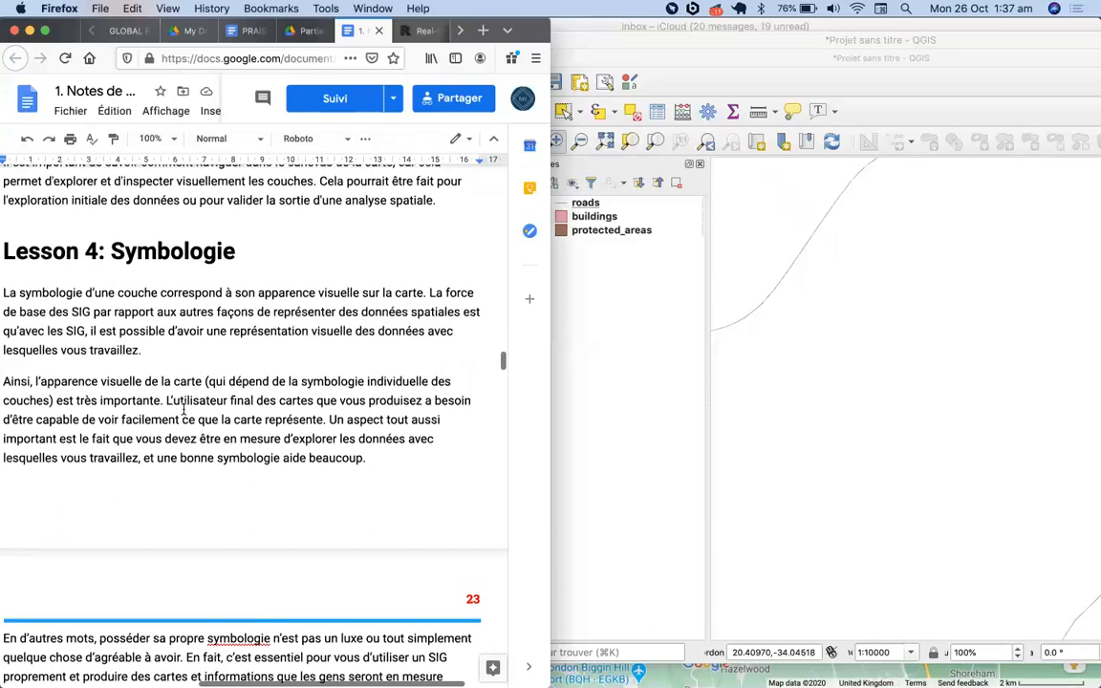
scroll(184, 409, down, 5)
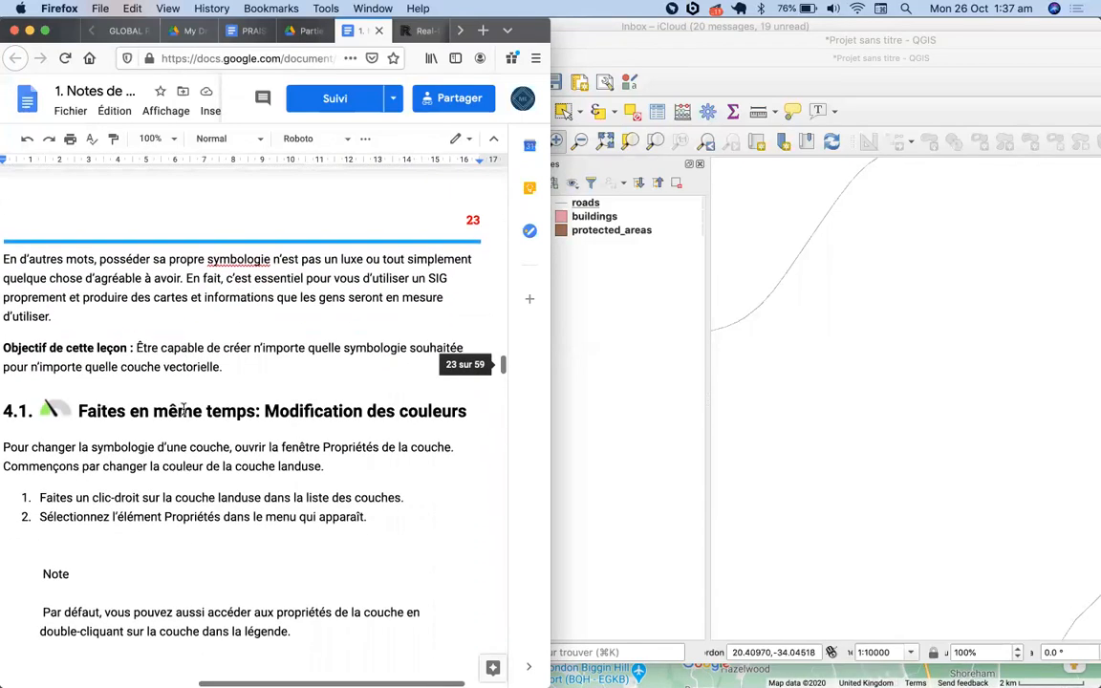
scroll(183, 409, down, 5)
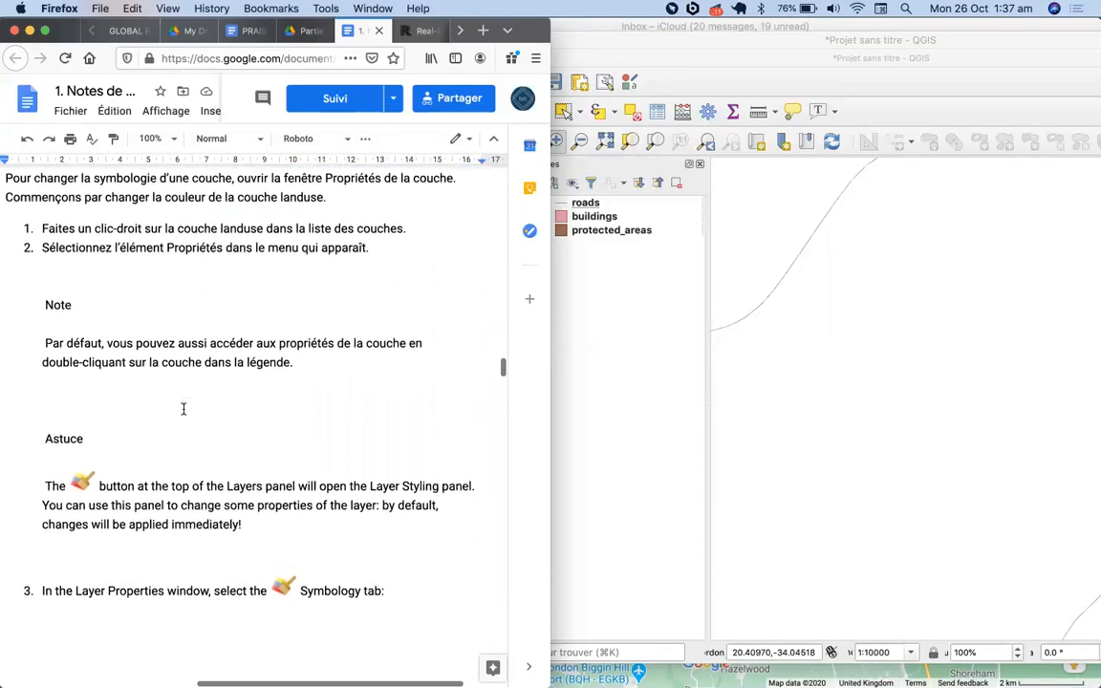
scroll(183, 409, down, 1)
scroll(184, 409, up, 1)
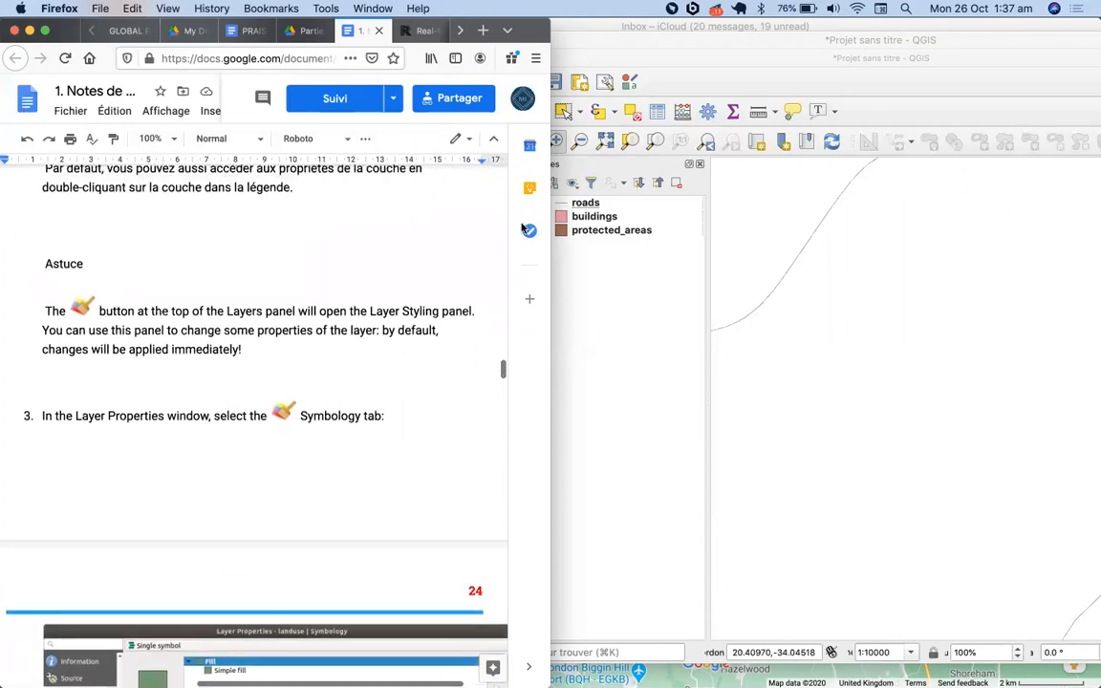
Step: Review the section 4.1 instructions and open the Symbologie properties of the roads layer
click(587, 204)
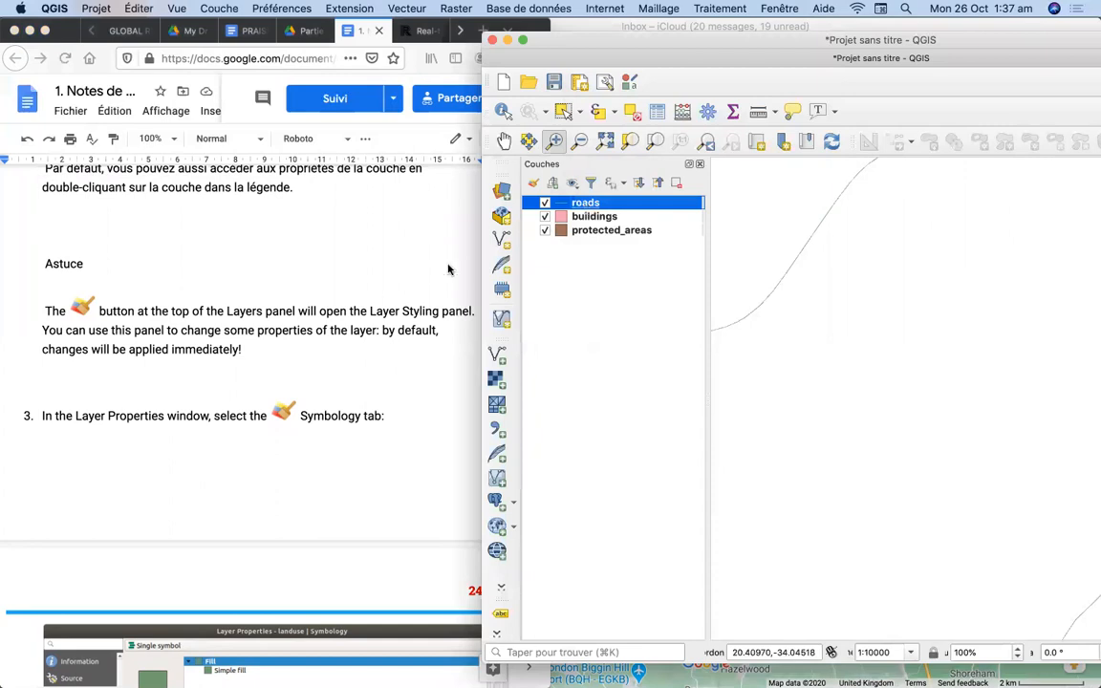
scroll(255, 451, down, 4)
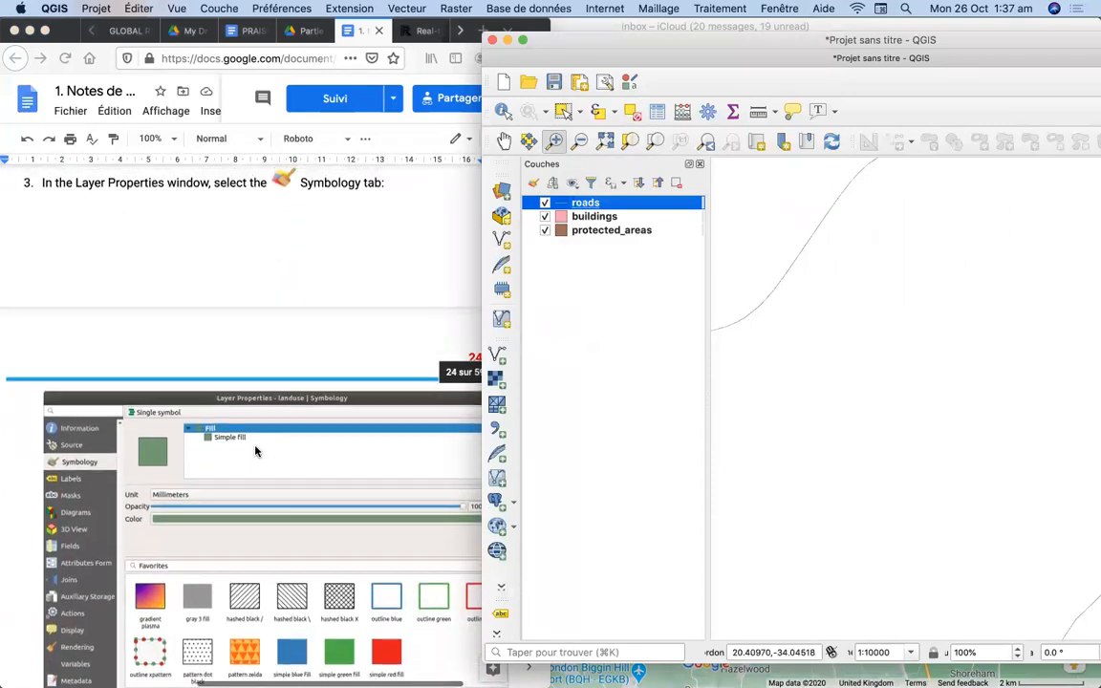
scroll(213, 252, up, 3)
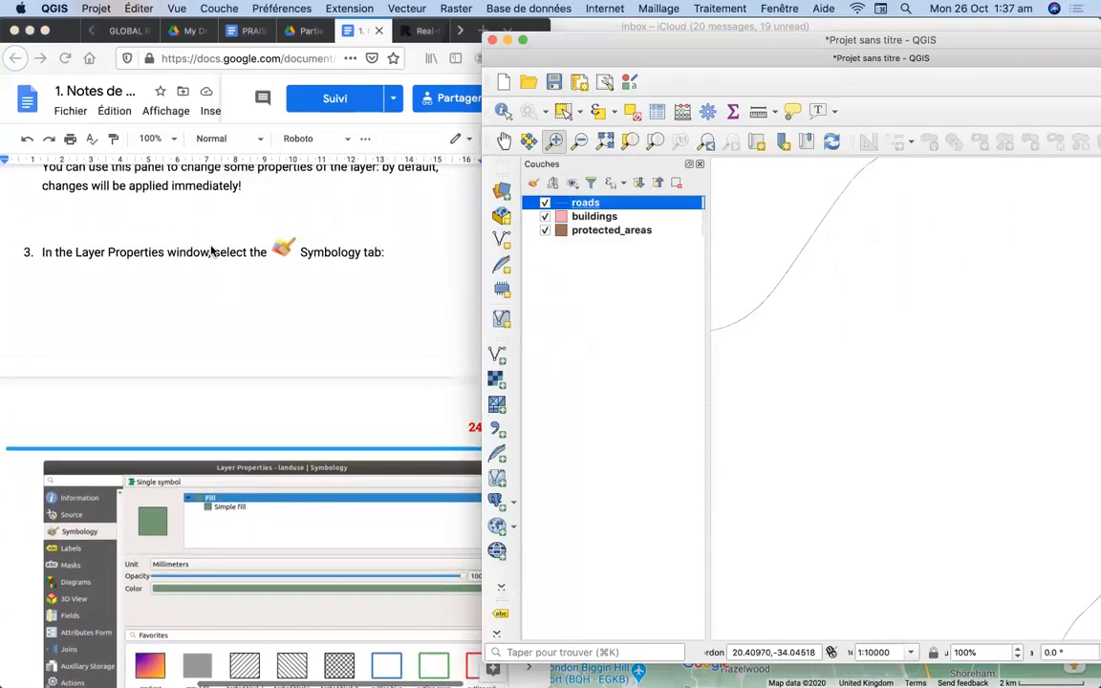
scroll(212, 251, up, 3)
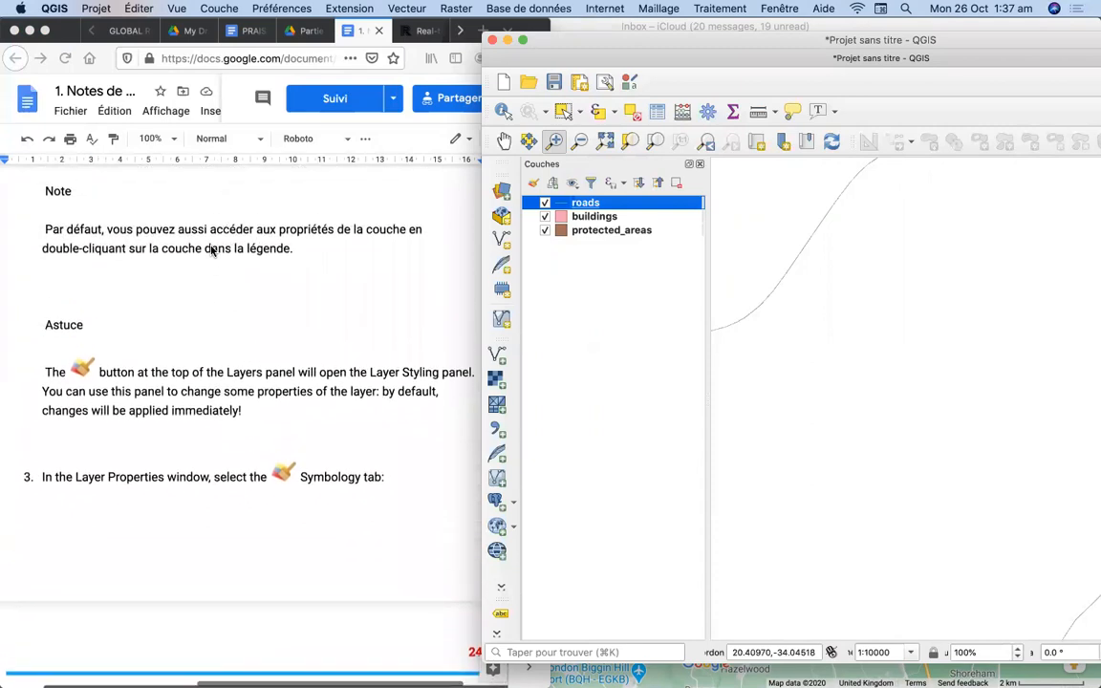
scroll(212, 251, up, 4)
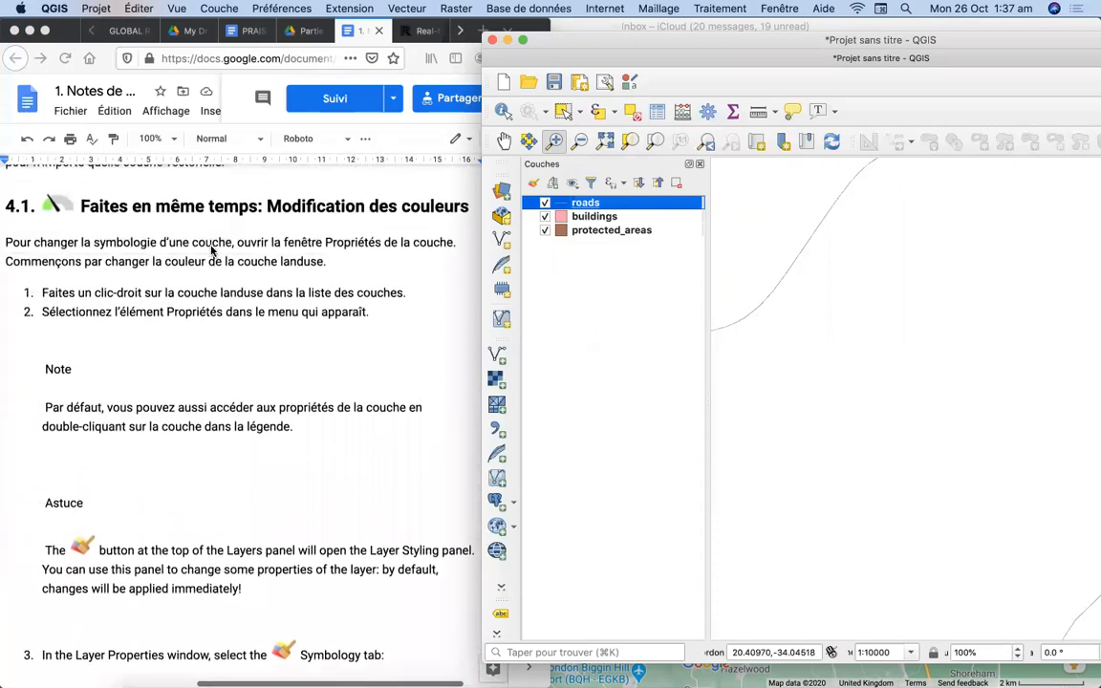
scroll(212, 252, down, 1)
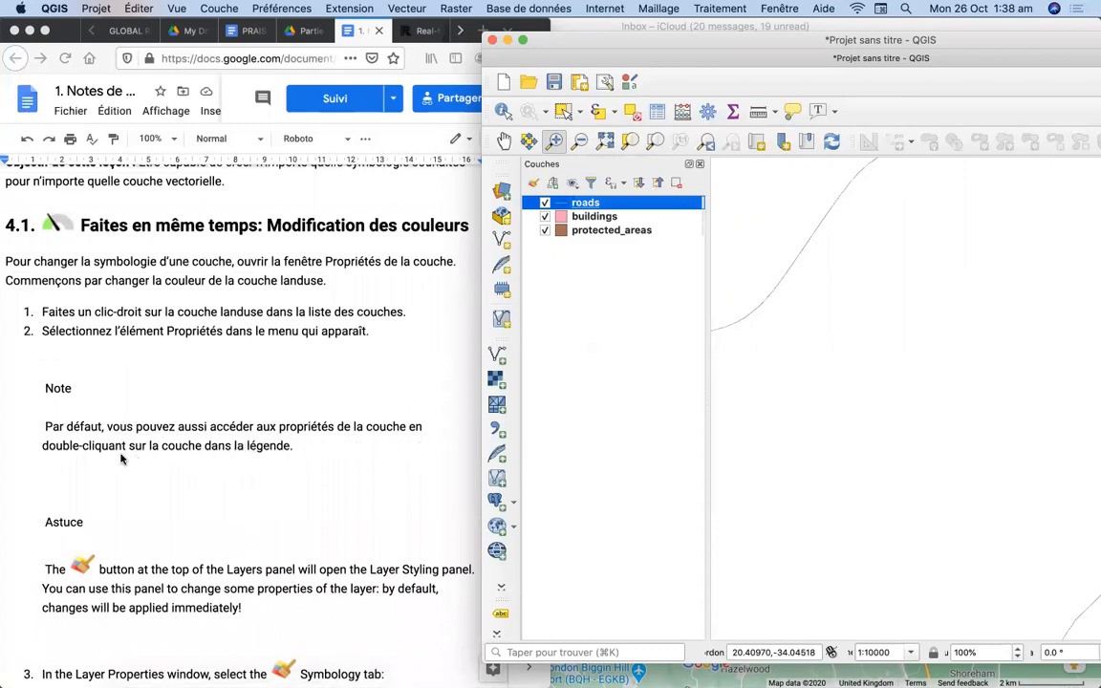
double_click(584, 205)
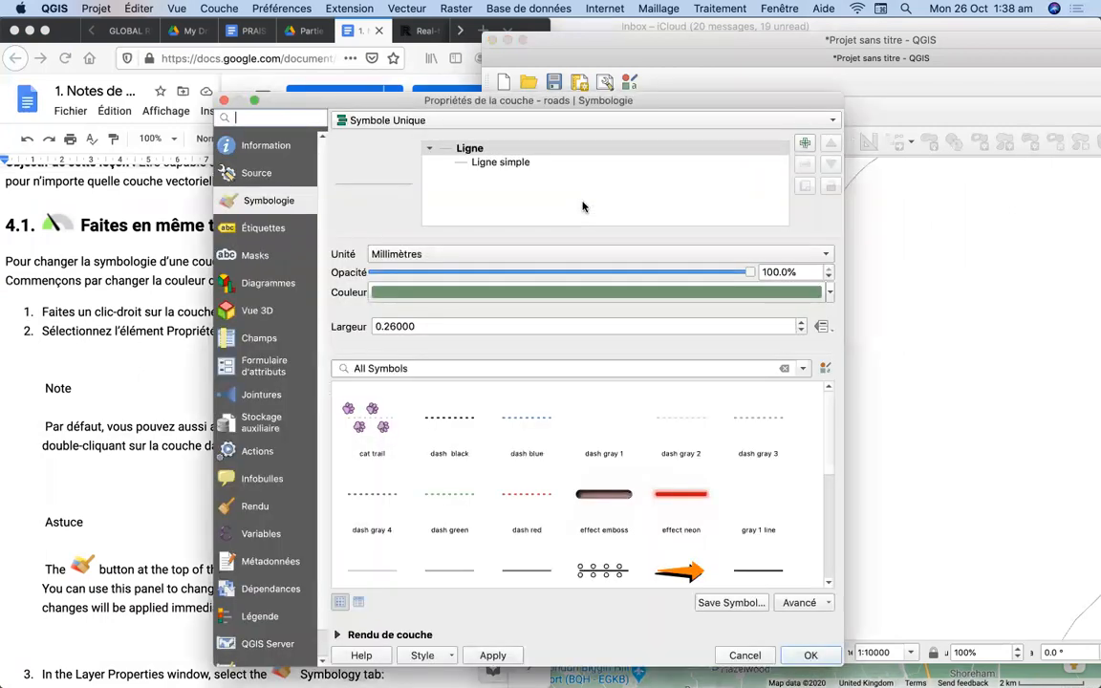
Step: Switch the roads symbology to Aucun symbole and back to Symbole Unique, moving the properties window clear of the notes
click(581, 123)
click(696, 103)
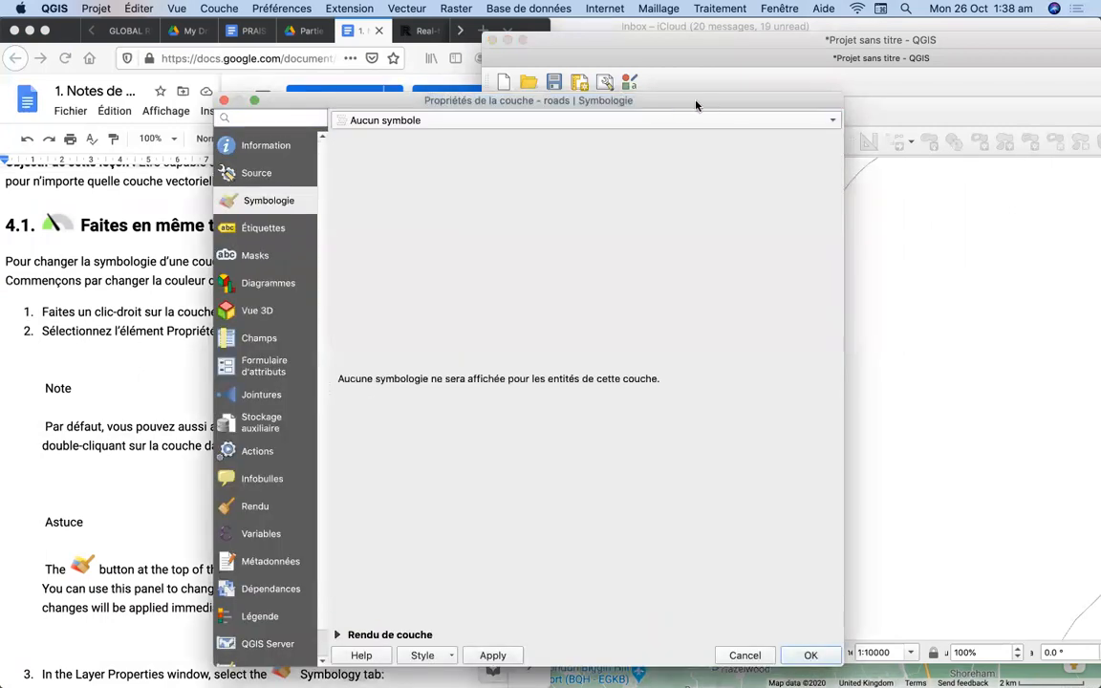
drag(673, 103, 860, 70)
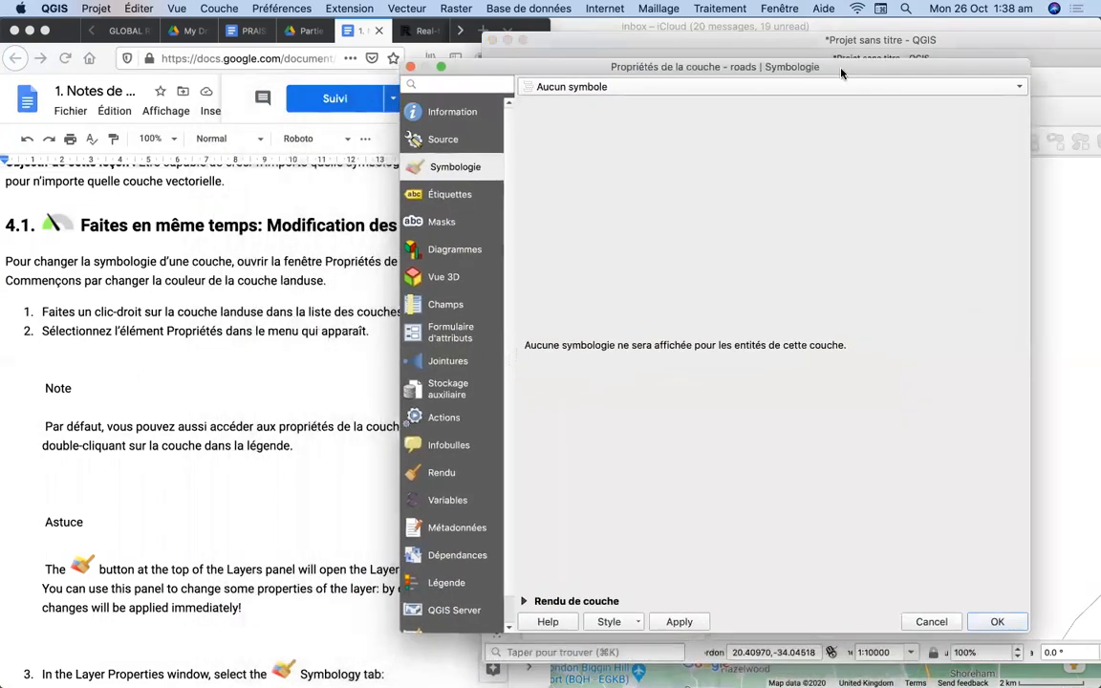
click(583, 93)
click(583, 108)
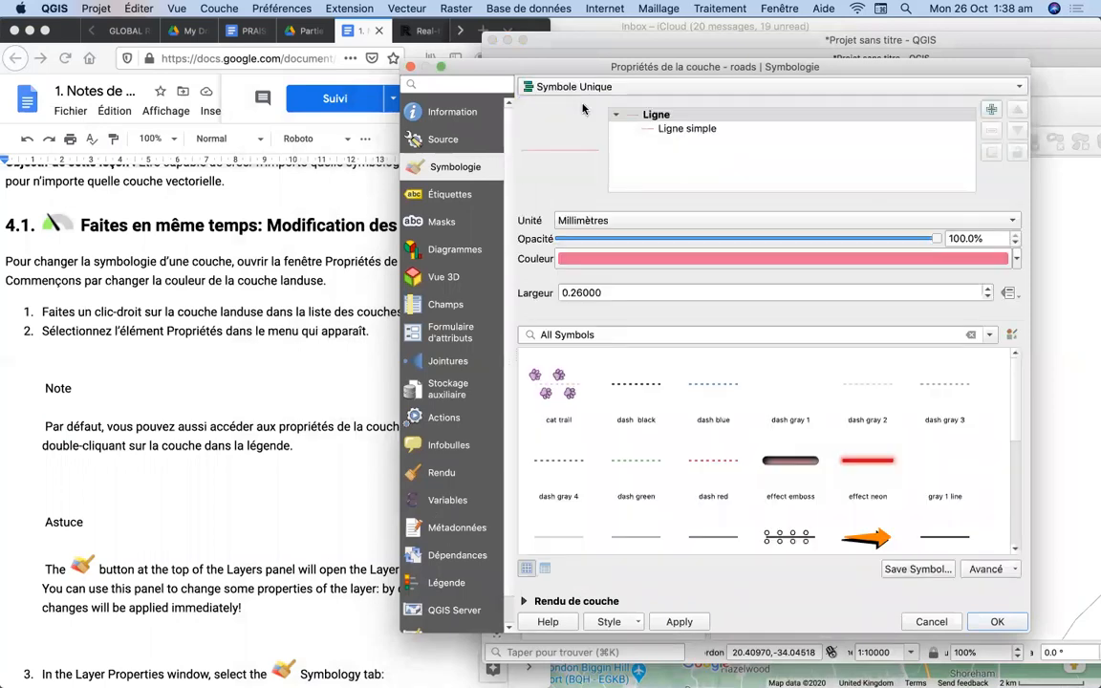
Step: Look over the available renderer types for roads and compare the Symbologie settings with the figure in the notes
click(142, 488)
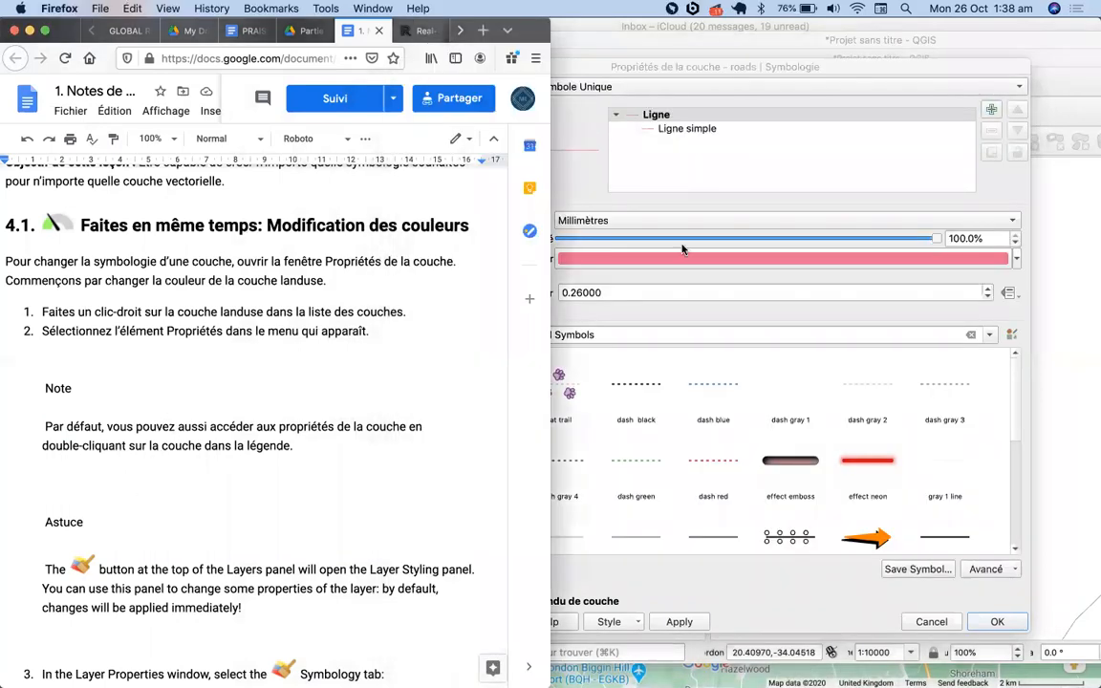
click(823, 90)
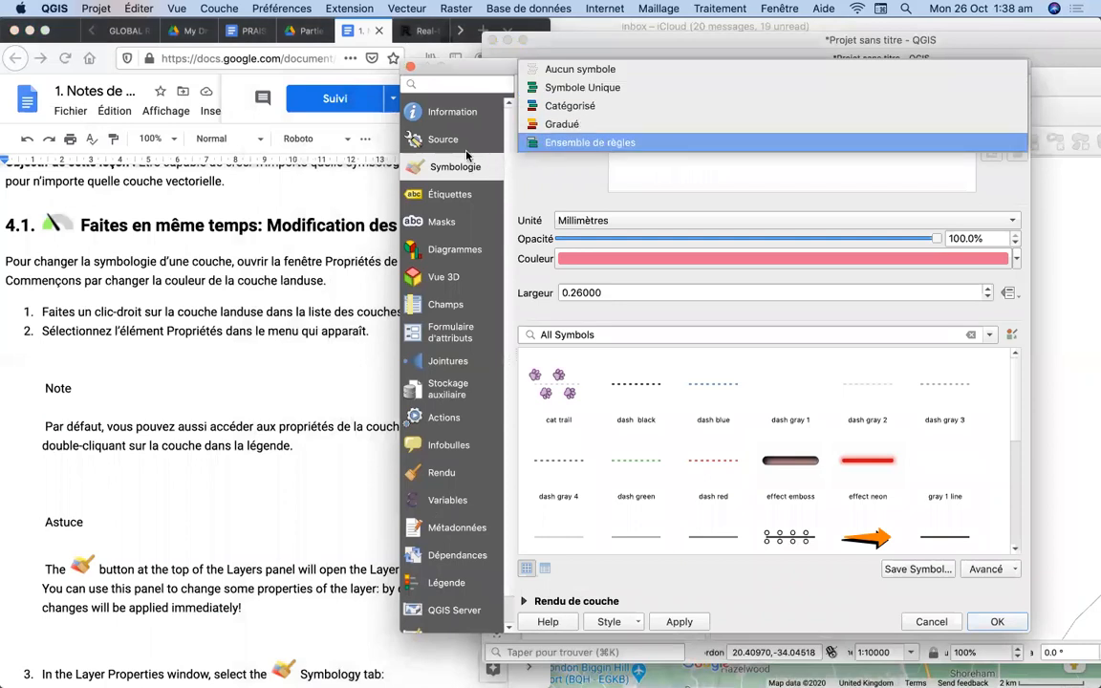
click(436, 173)
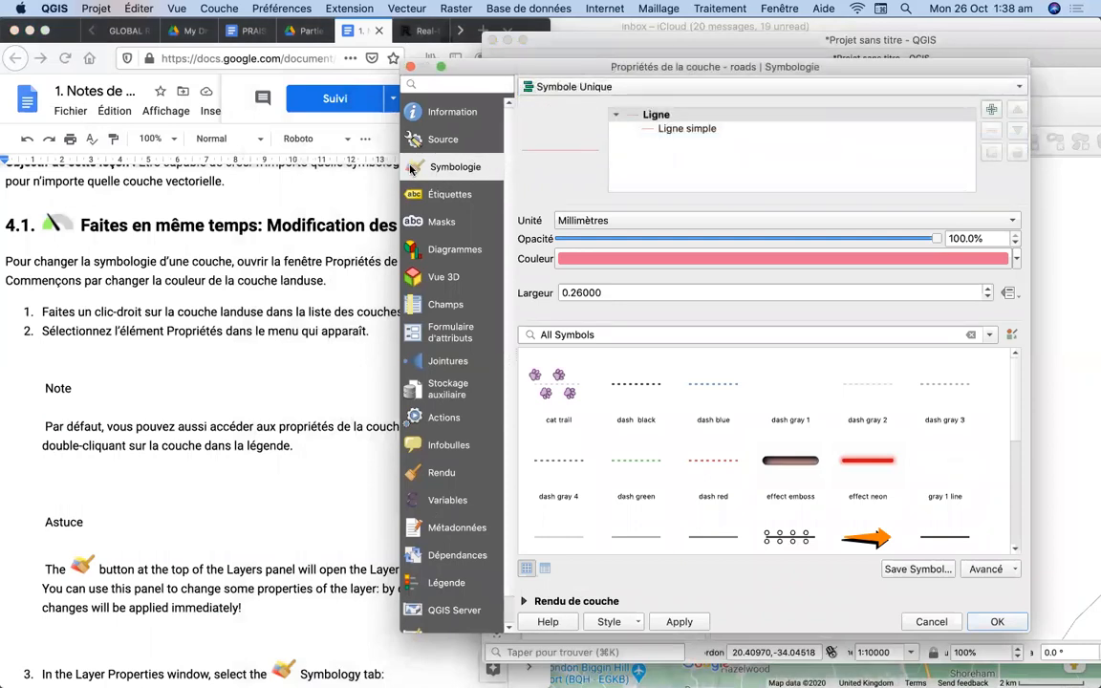
scroll(218, 501, down, 10)
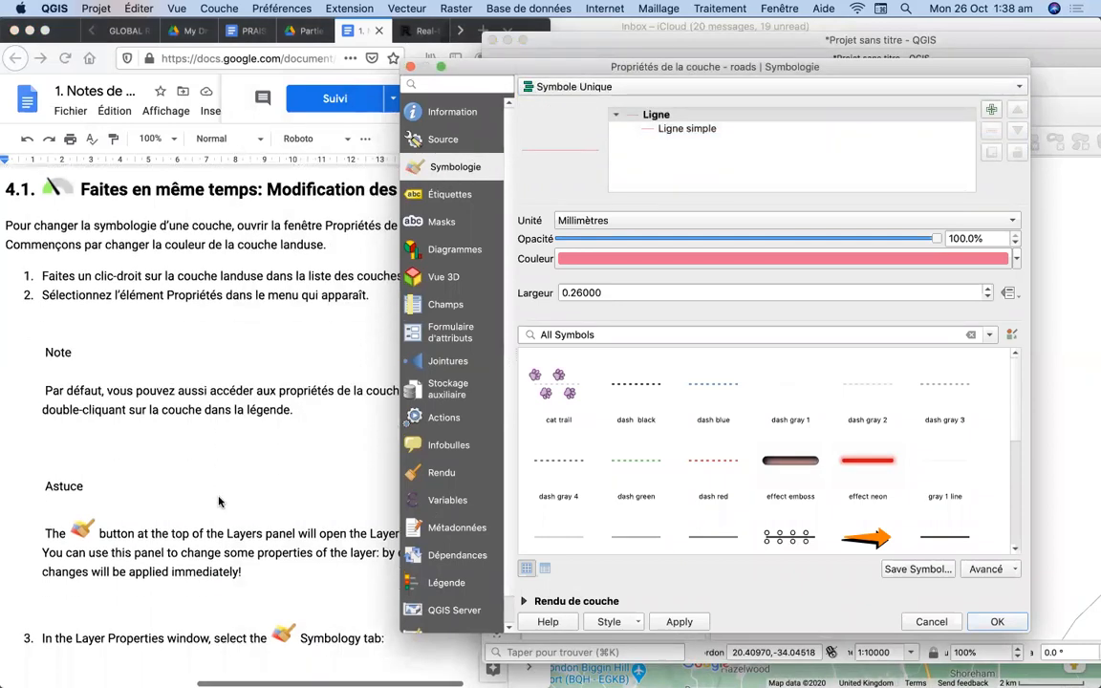
scroll(218, 501, down, 5)
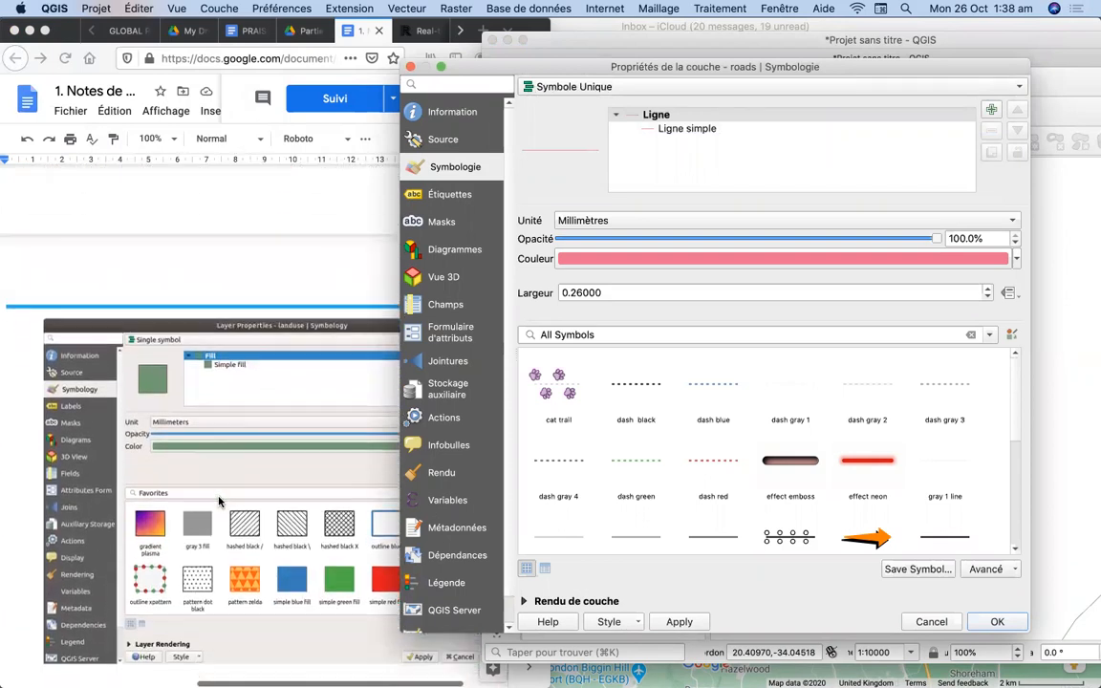
Step: Read the notes through section 4.3 on symbol structure, compare with the roads layer's Ligne simple settings, and accept the layer properties
scroll(219, 500, down, 2)
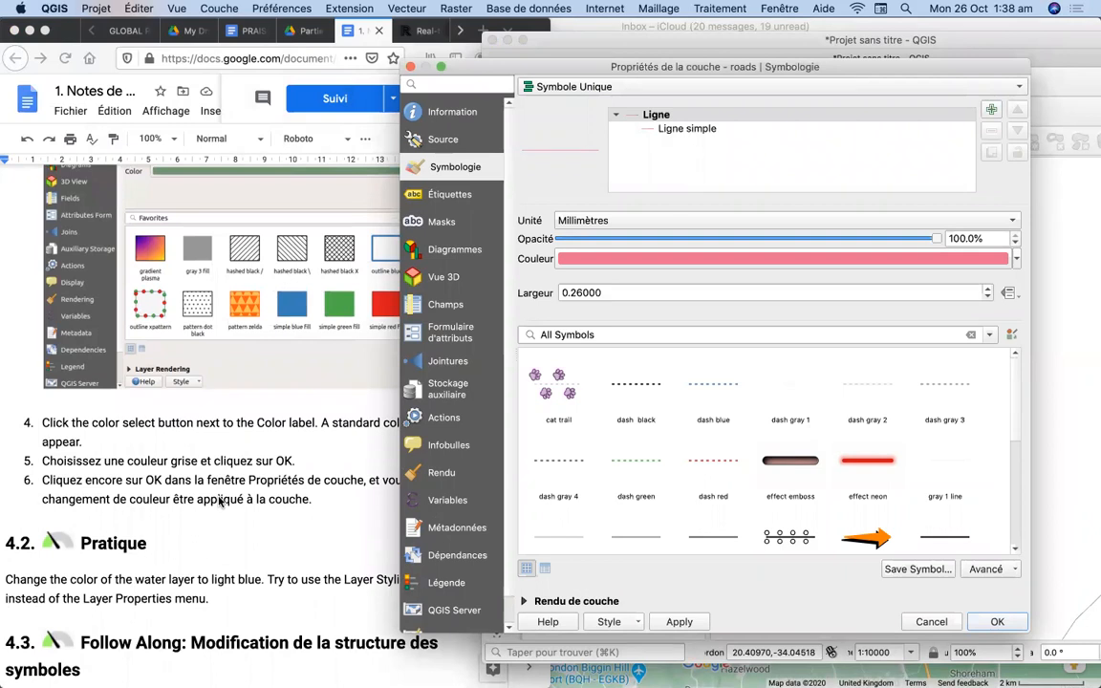
scroll(219, 503, down, 10)
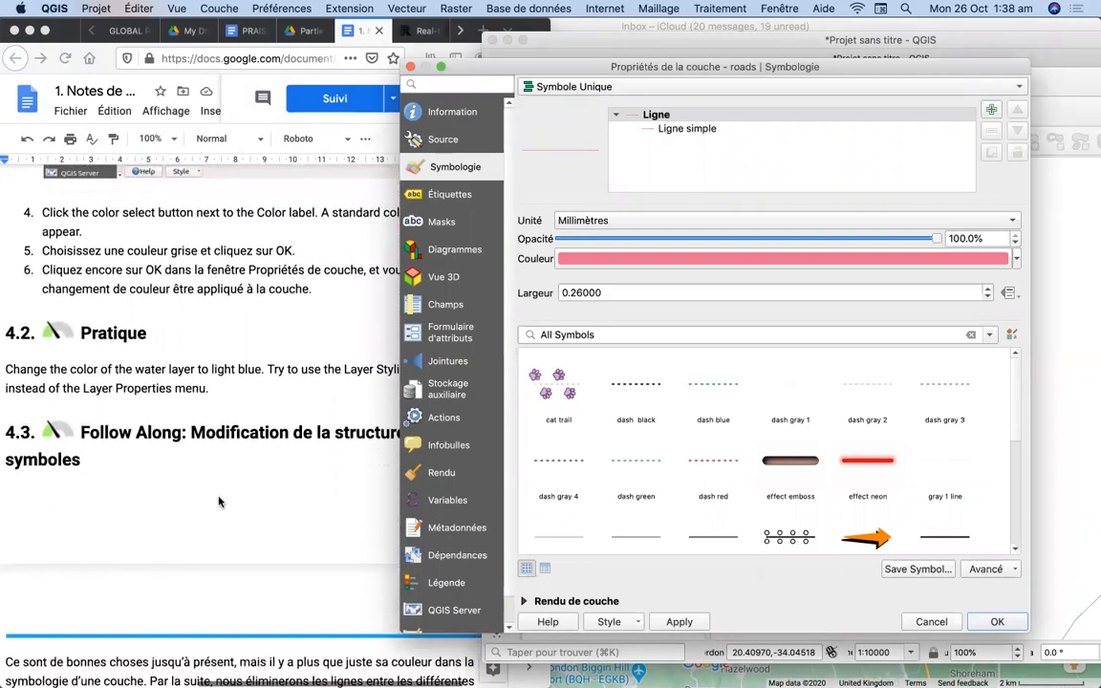
scroll(219, 503, down, 12)
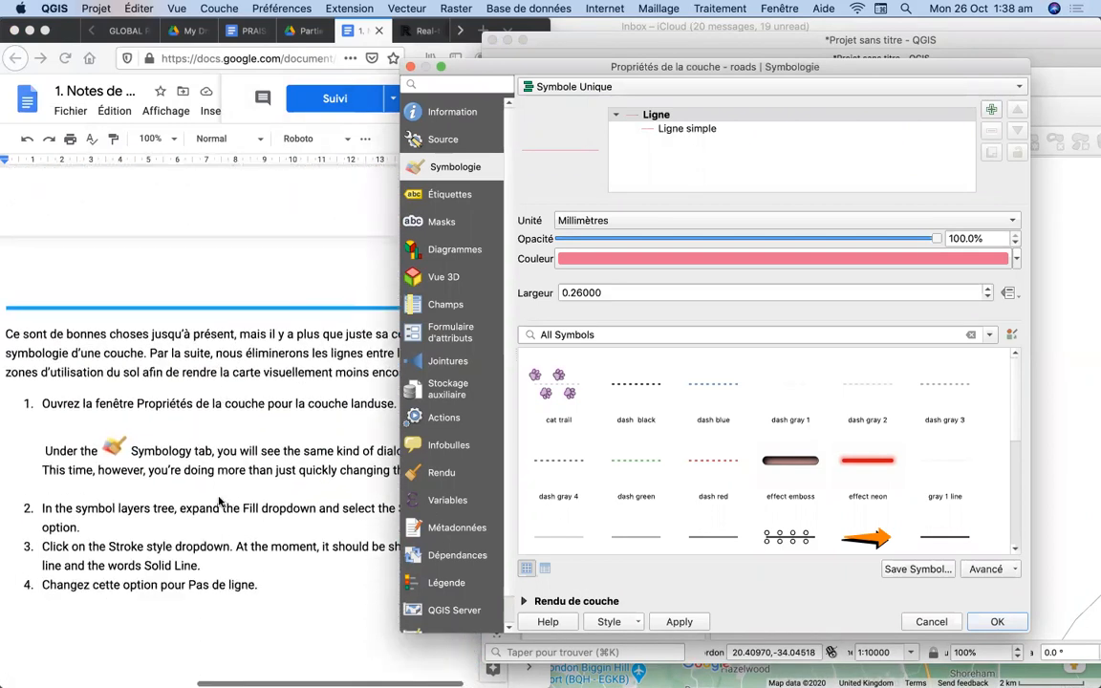
scroll(219, 503, down, 15)
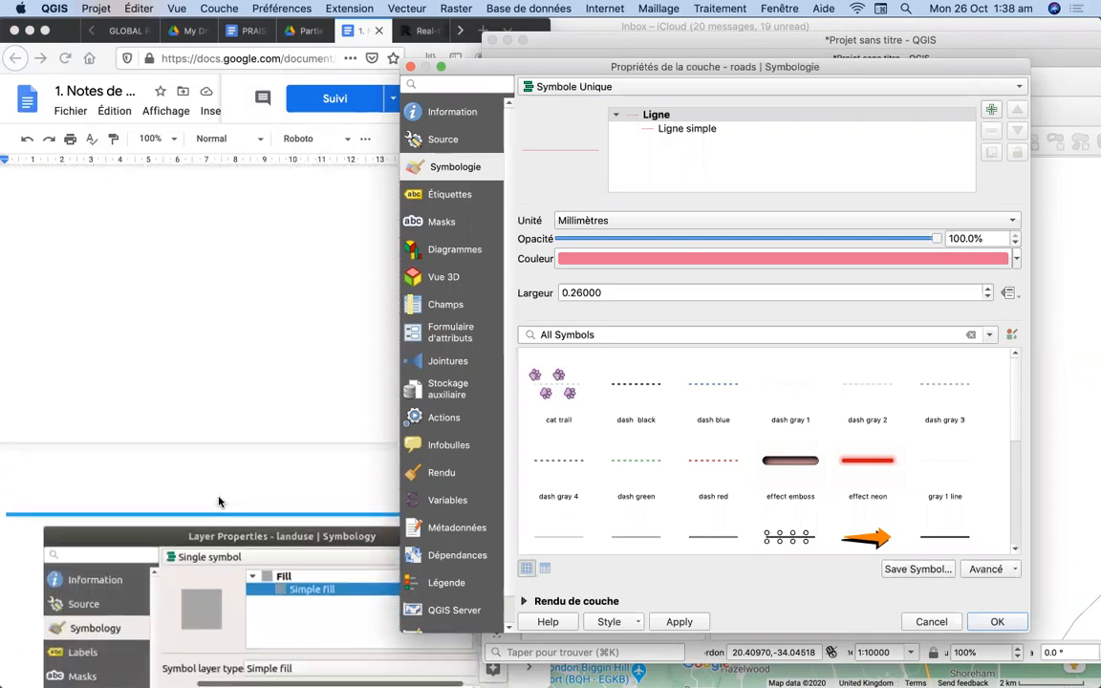
scroll(219, 502, down, 2)
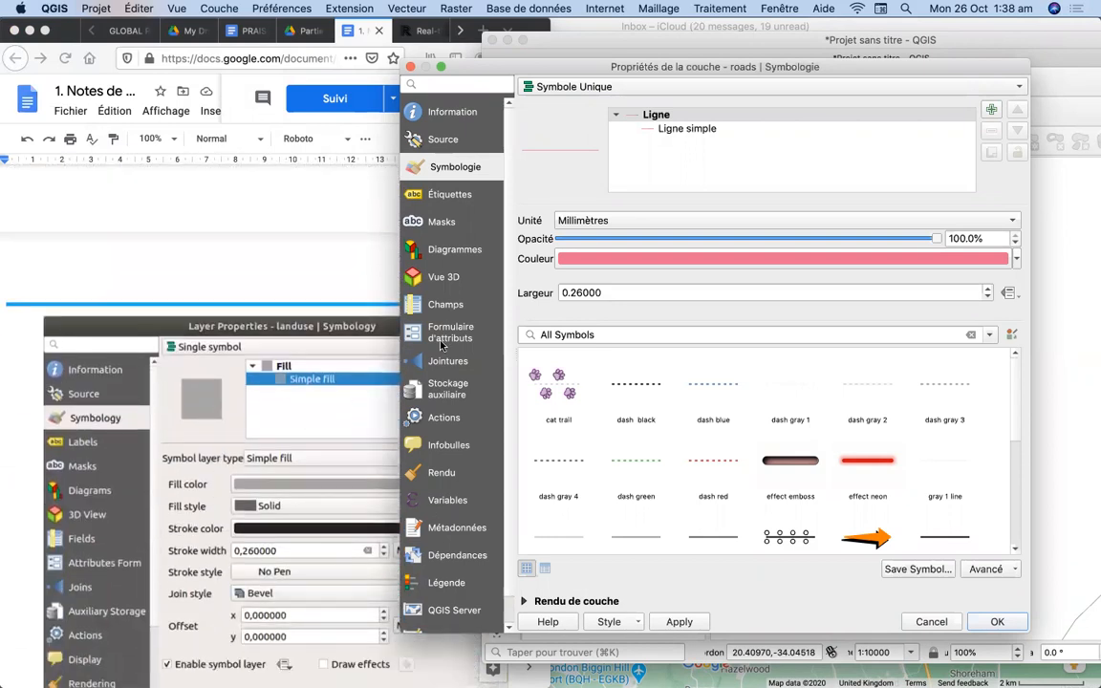
click(688, 130)
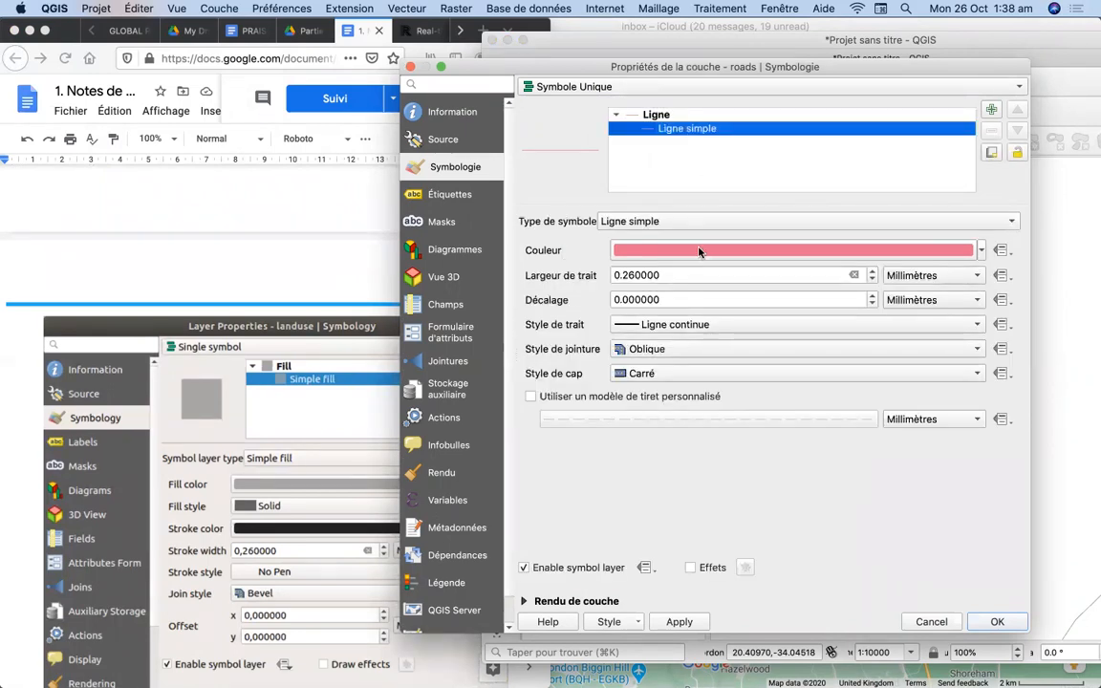
click(675, 622)
click(997, 622)
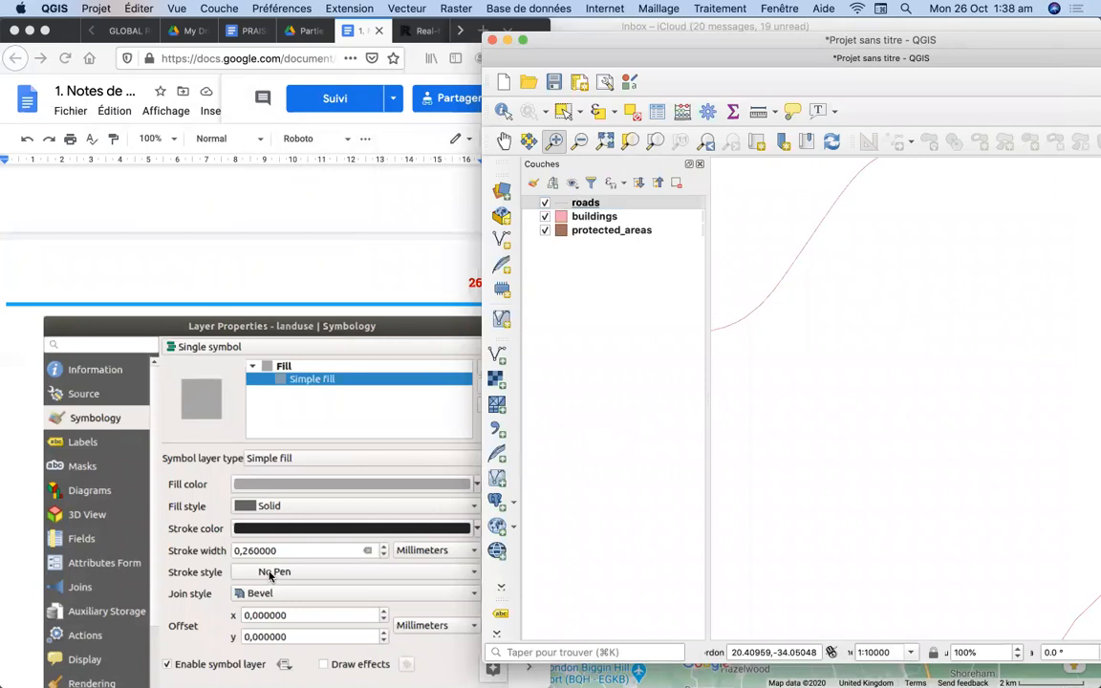
Step: Read the 4.4 practice and the section 4.5 instructions on scale-dependent visibility for the buildings layer
scroll(269, 577, down, 9)
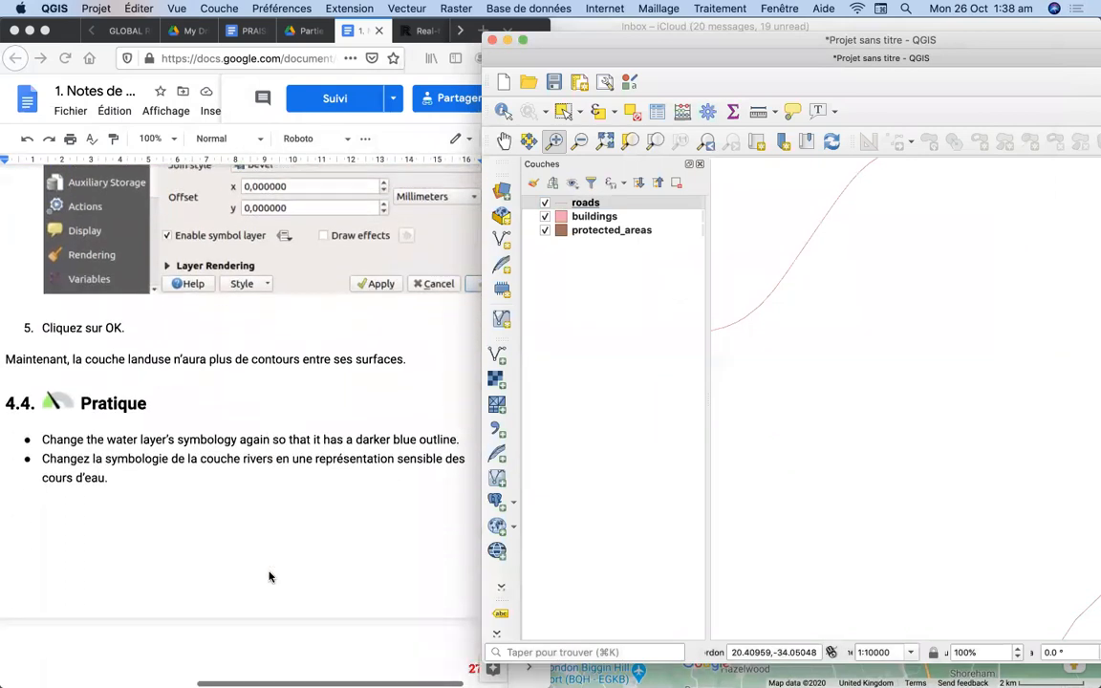
scroll(269, 576, down, 4)
scroll(270, 576, down, 6)
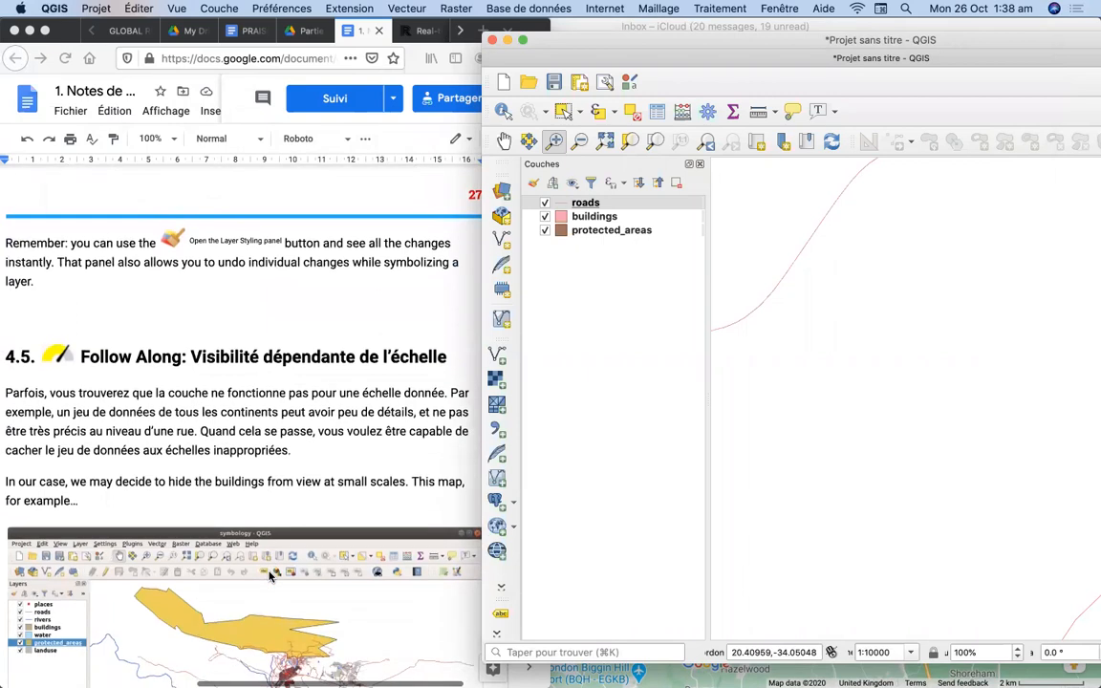
scroll(269, 576, down, 4)
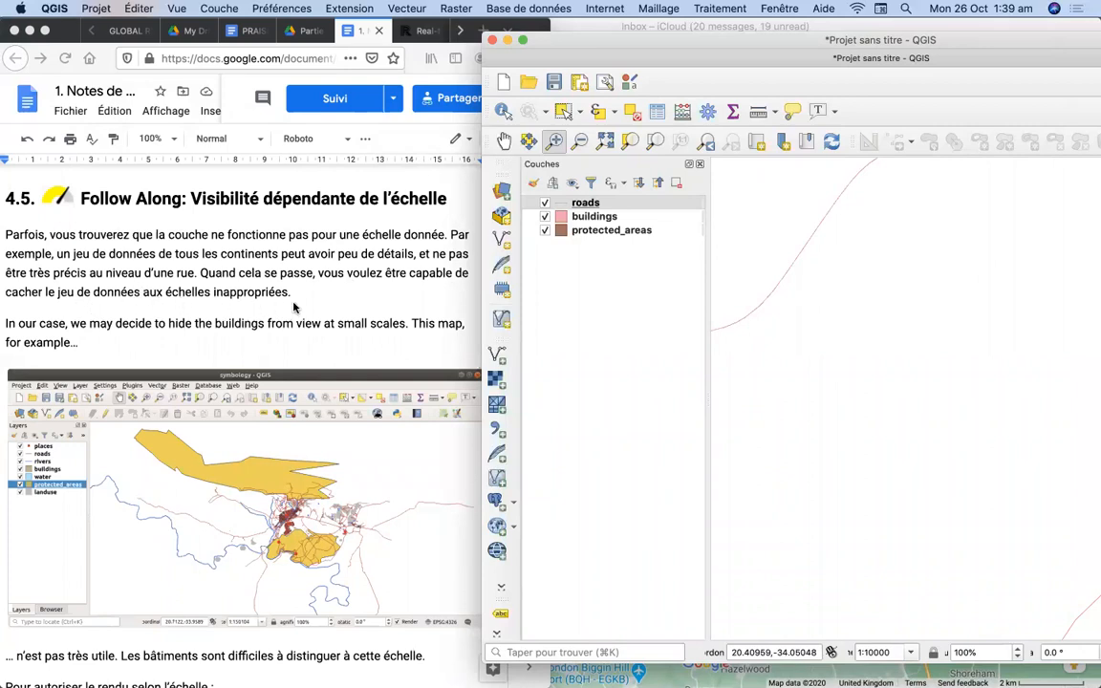
scroll(153, 337, down, 5)
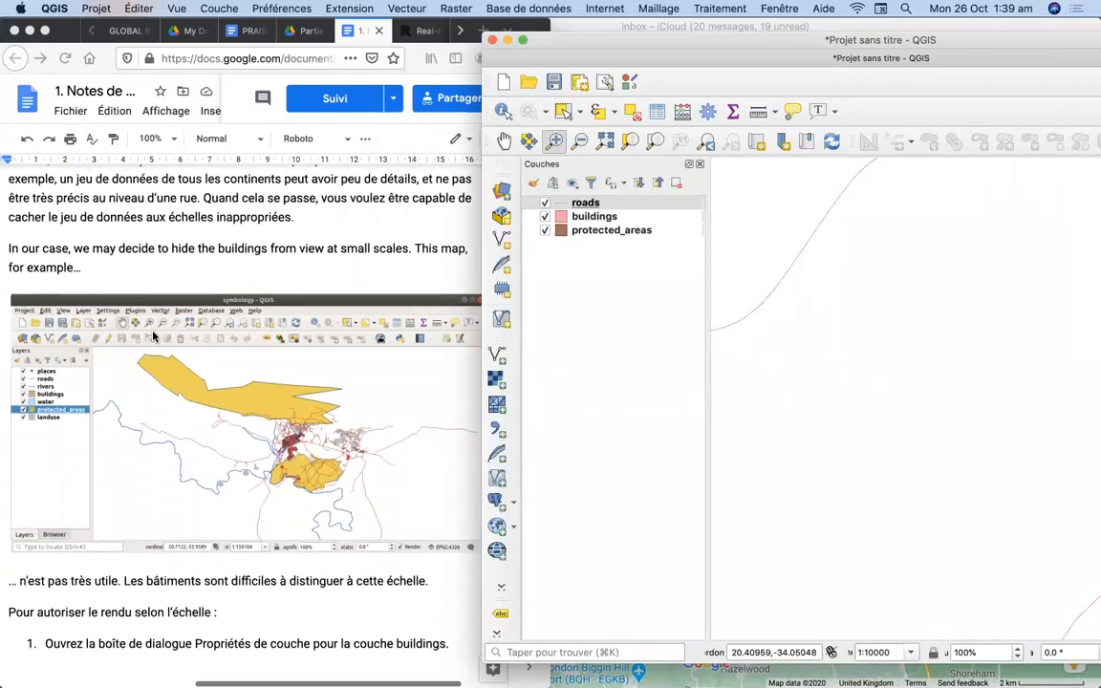
scroll(153, 337, up, 1)
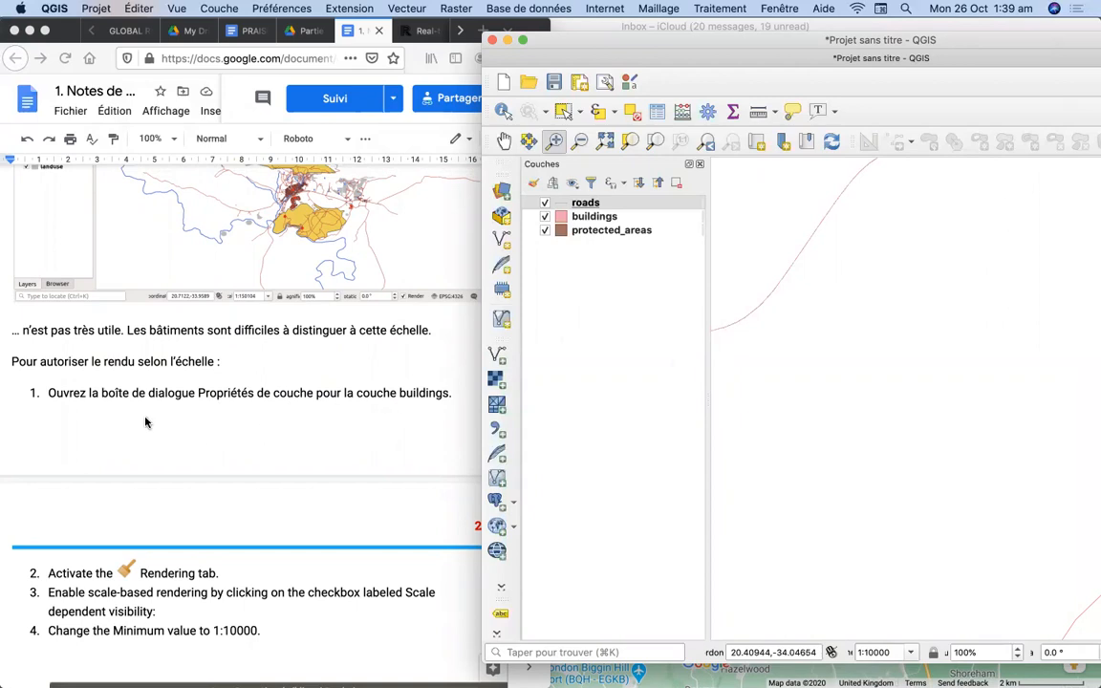
Step: Open the Rendu properties of the buildings layer, keeping the properties window clear of the notes
click(592, 220)
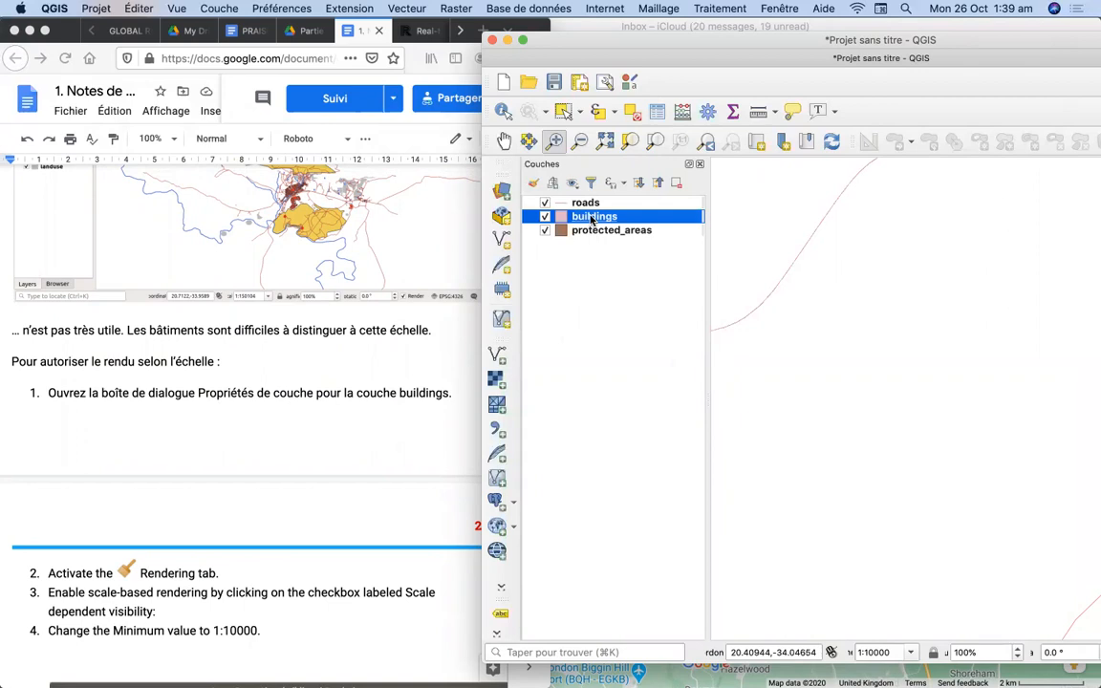
right_click(592, 220)
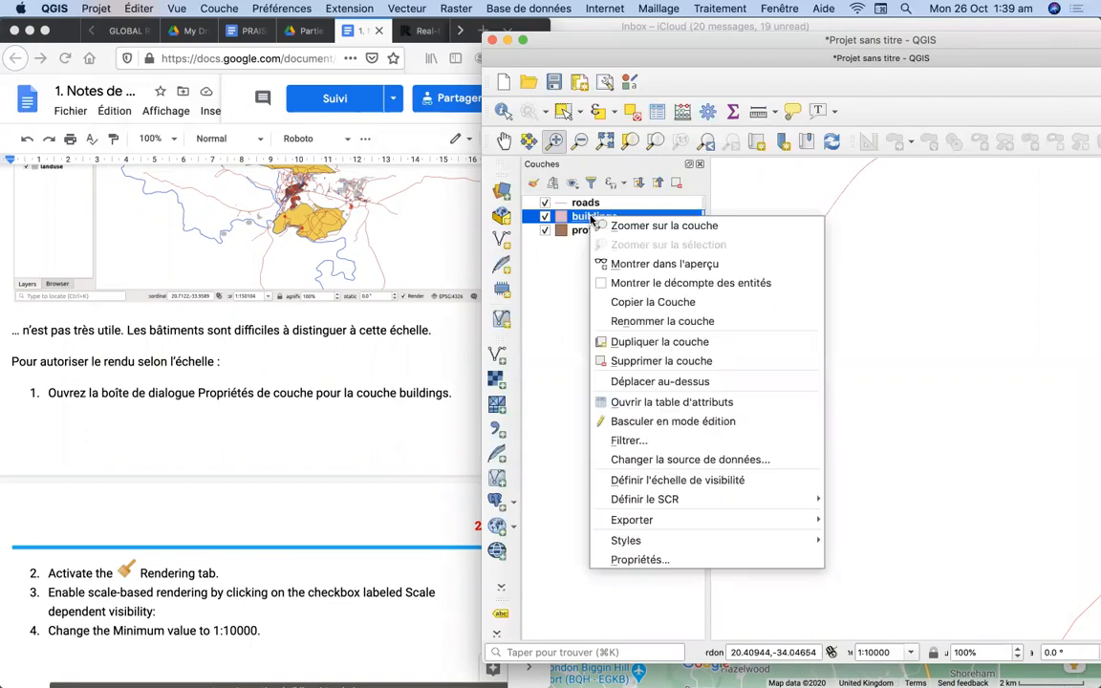
click(676, 559)
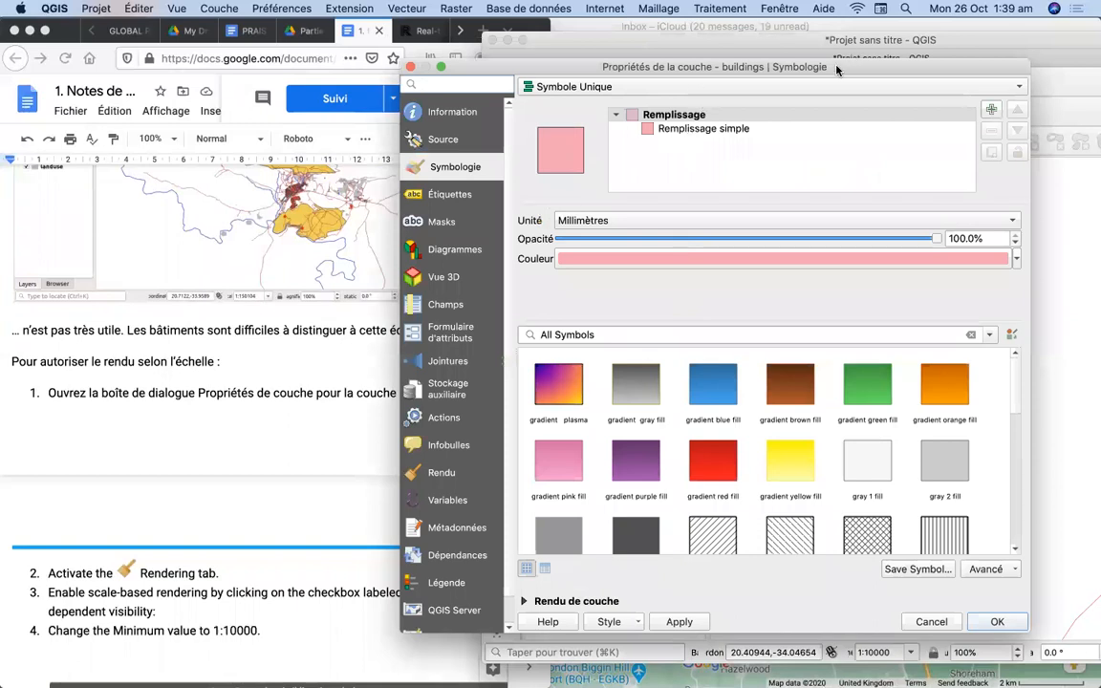
drag(841, 69, 923, 60)
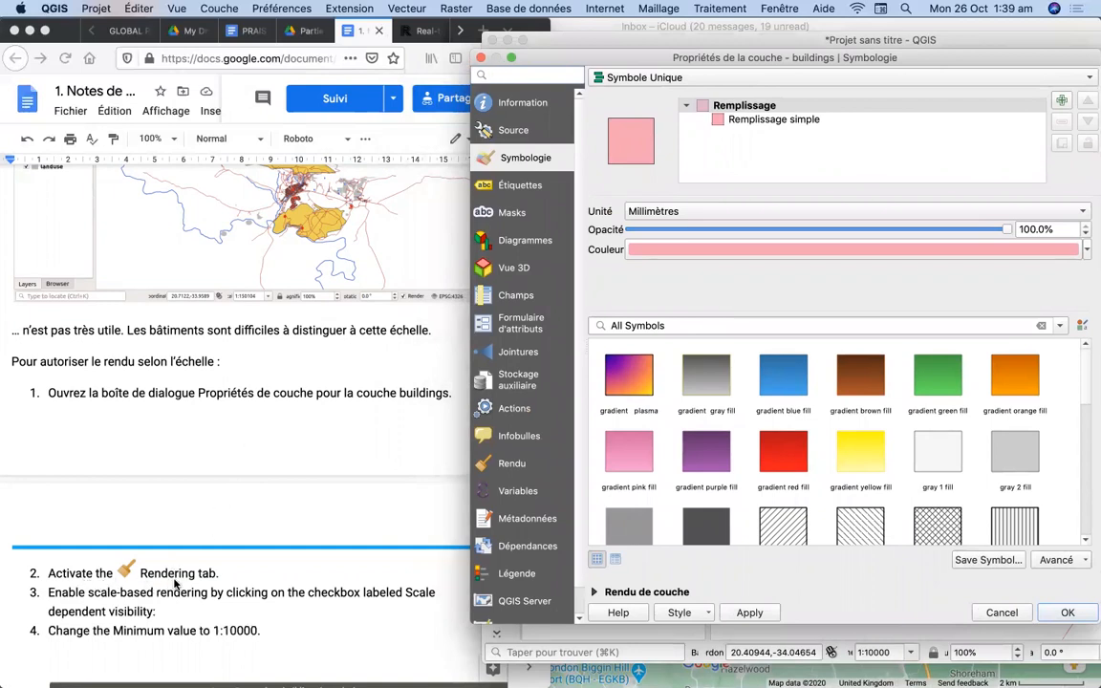
click(510, 465)
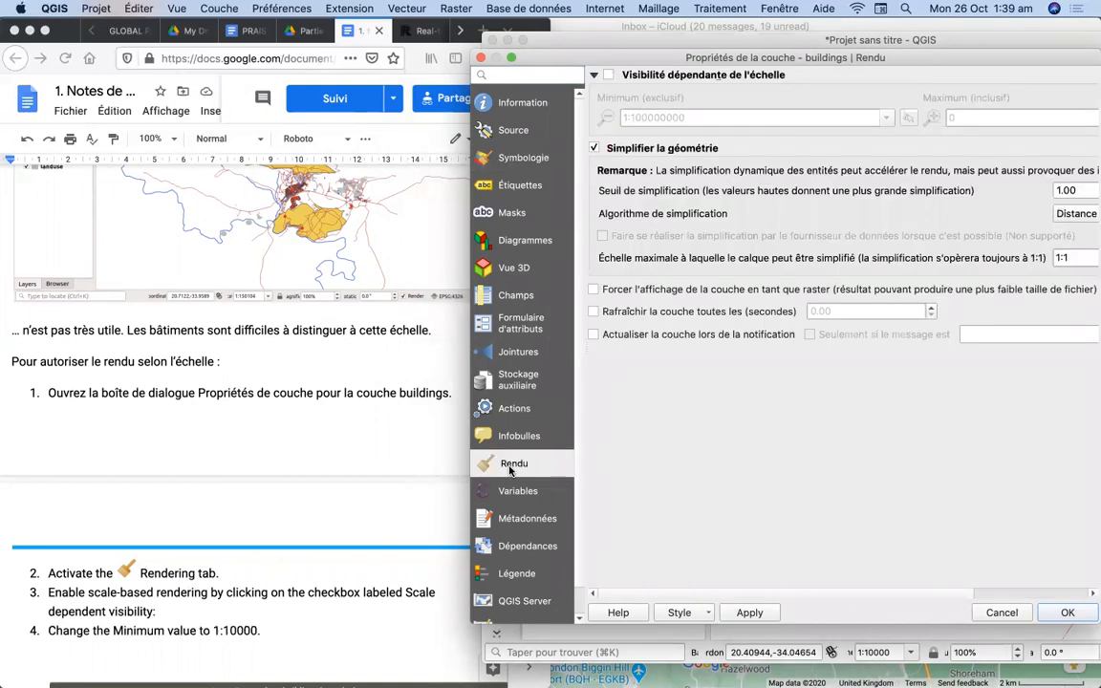
Step: Enable scale-dependent visibility for buildings with a minimum of 1:10000, check it against the notes, and apply it
click(608, 76)
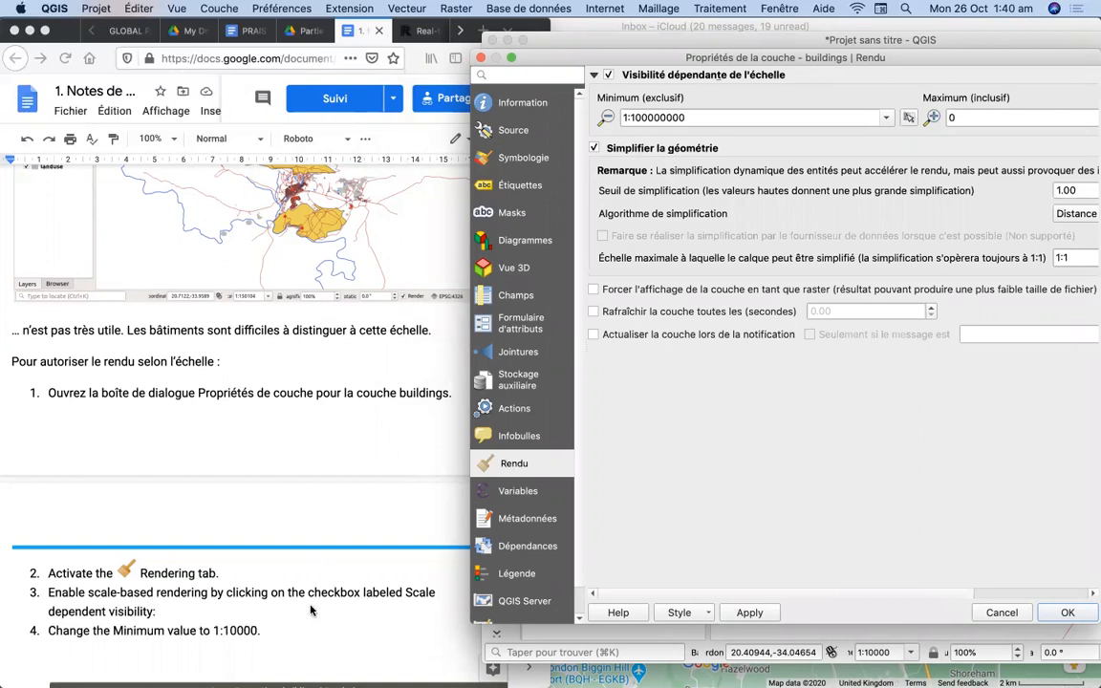
scroll(309, 614, down, 3)
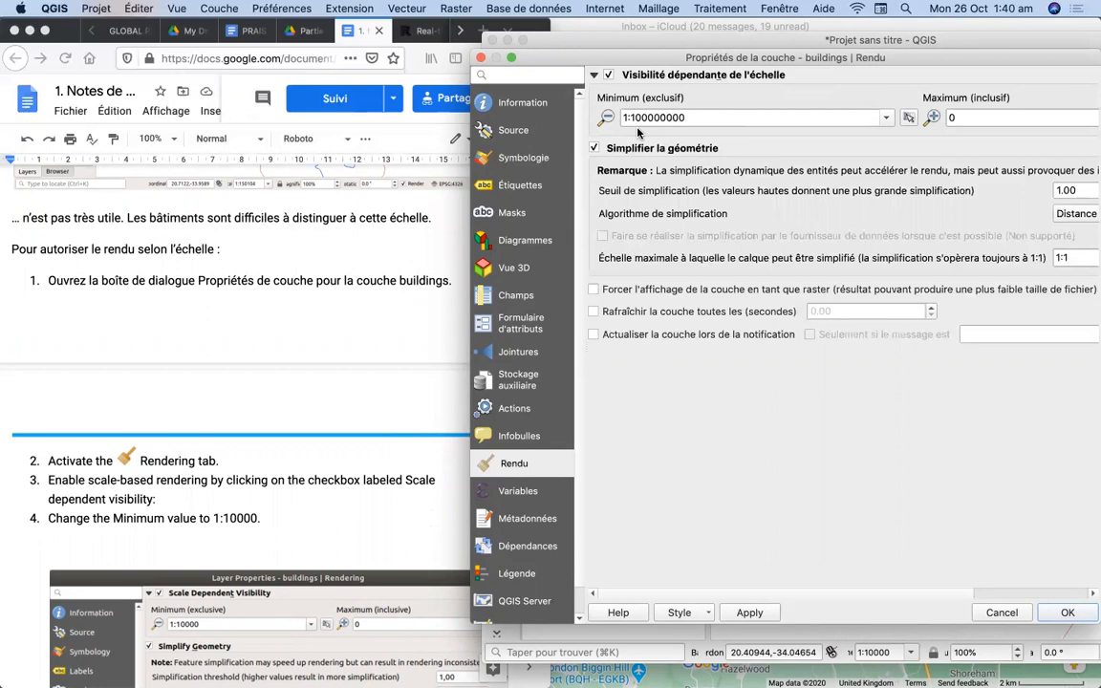
click(692, 116)
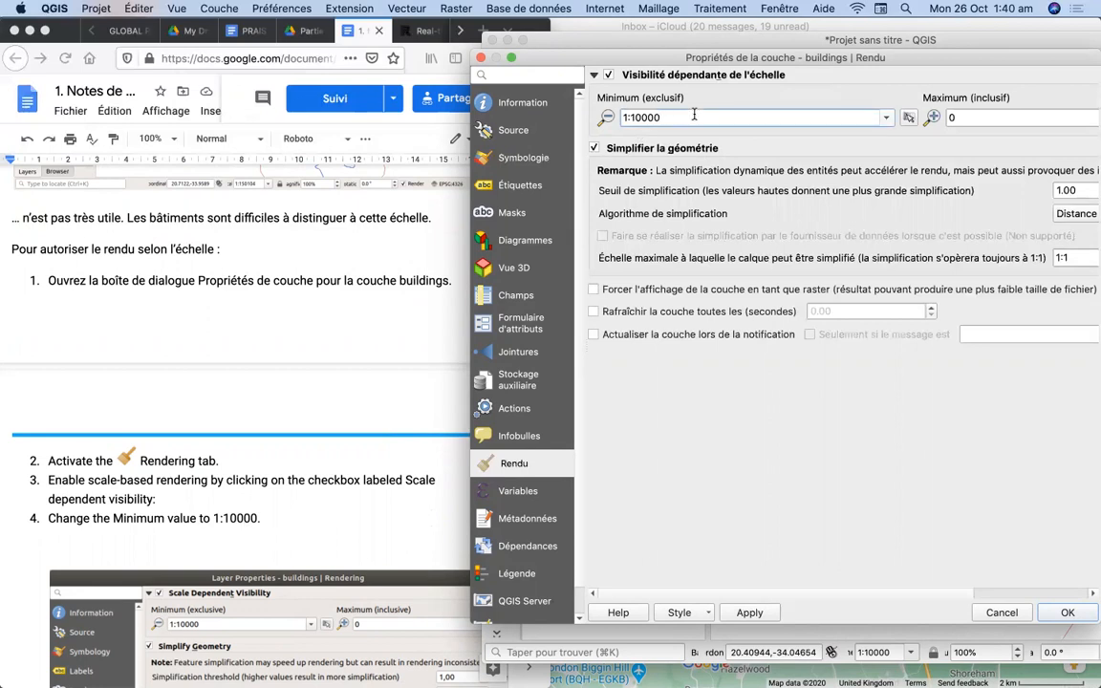
click(329, 557)
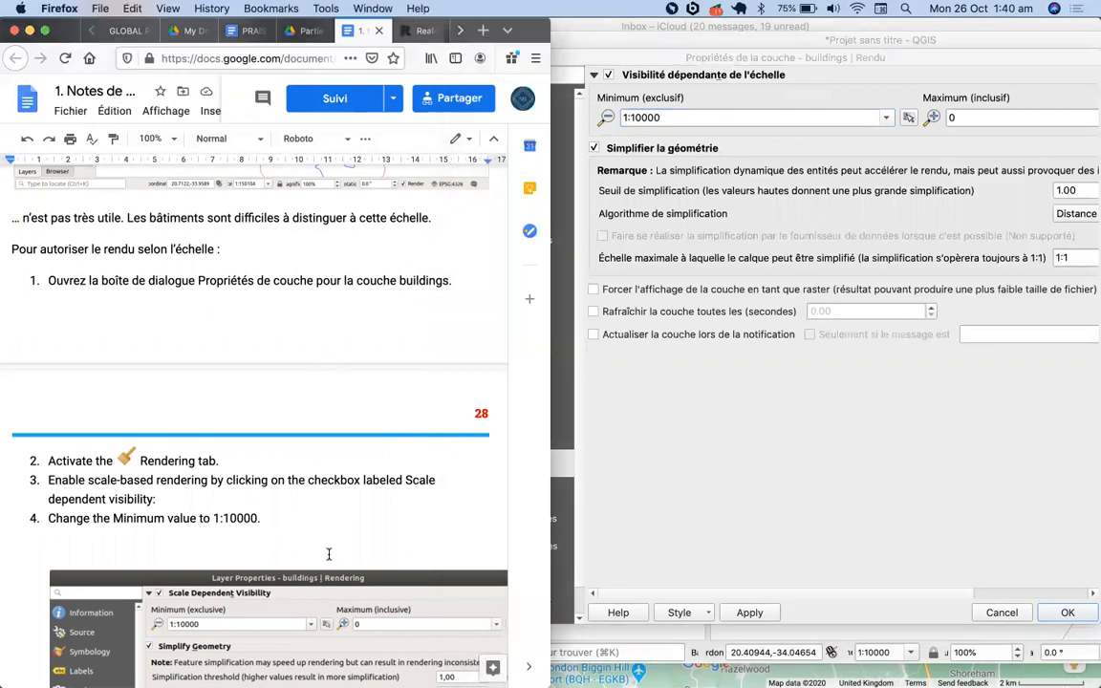
scroll(329, 554, down, 6)
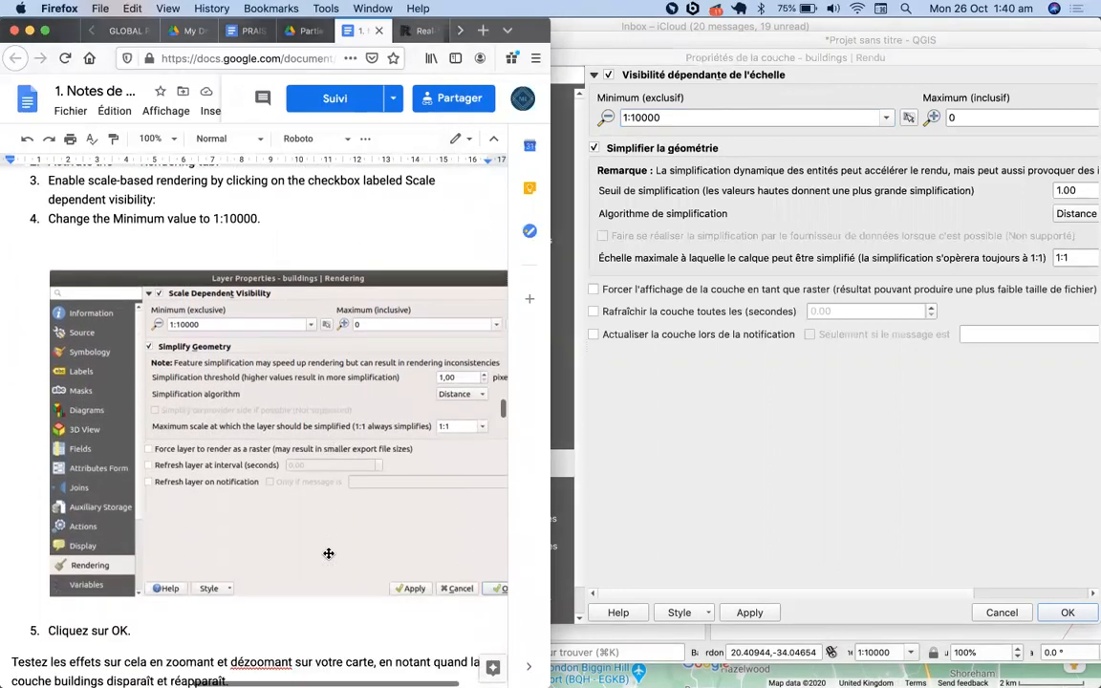
scroll(329, 553, down, 2)
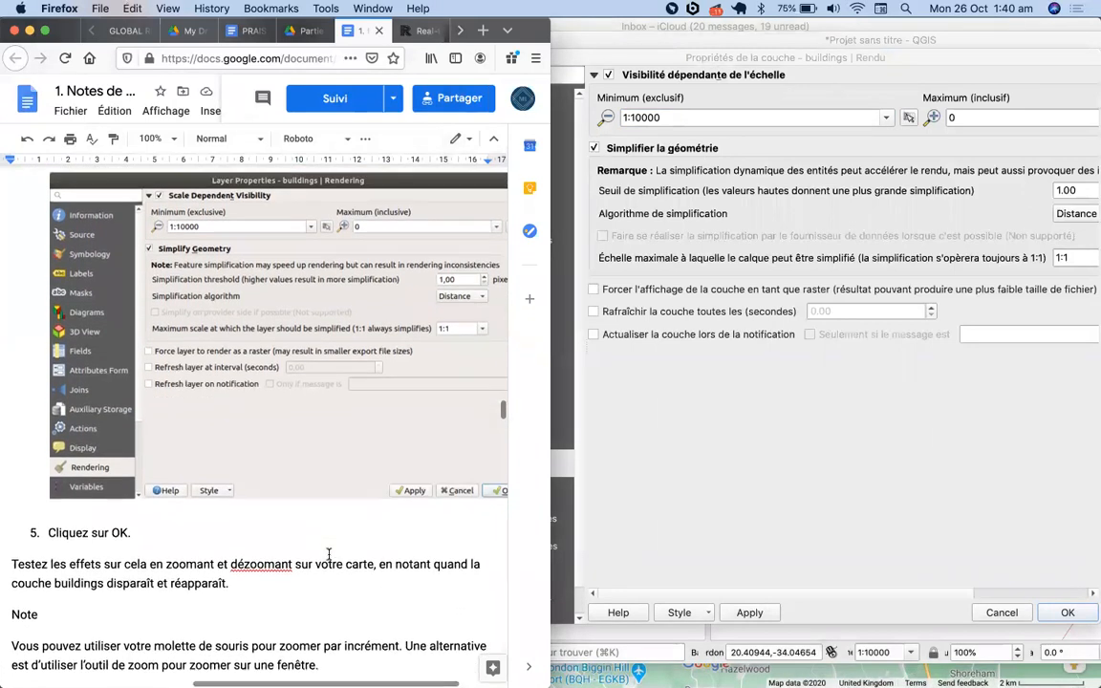
scroll(329, 554, down, 1)
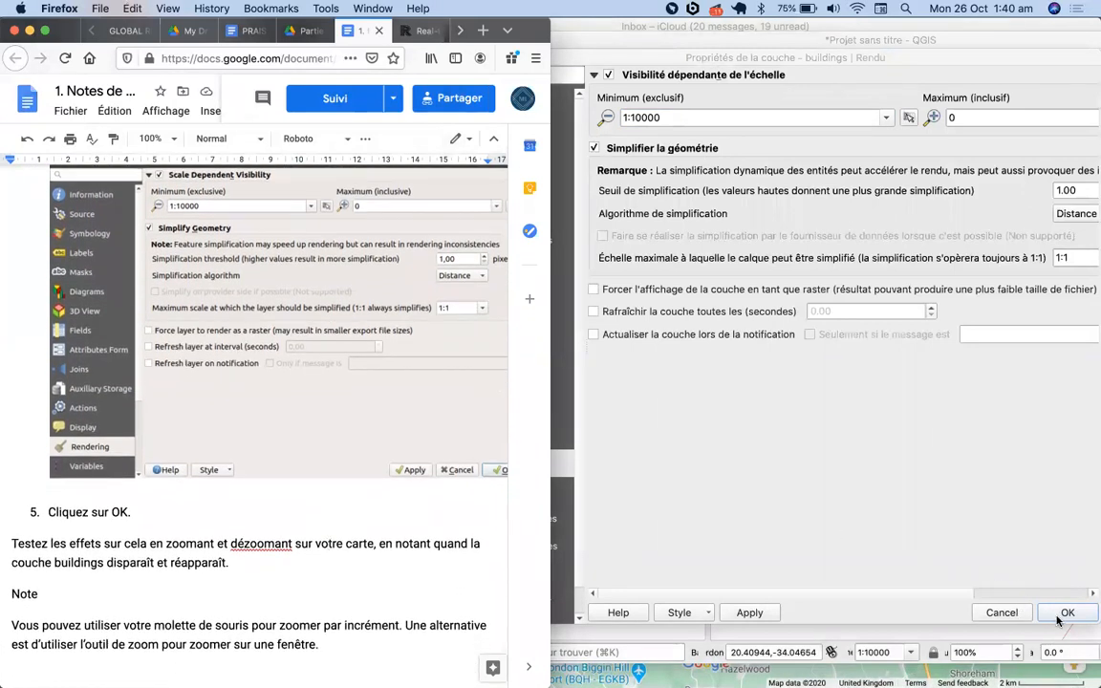
click(752, 614)
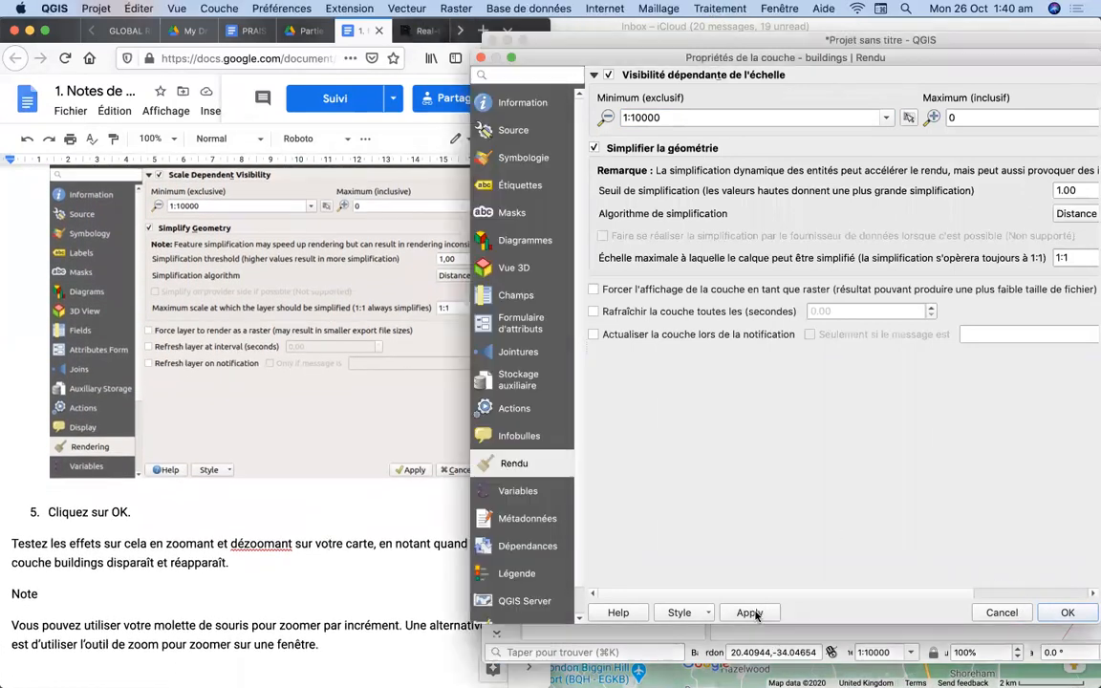
click(1062, 612)
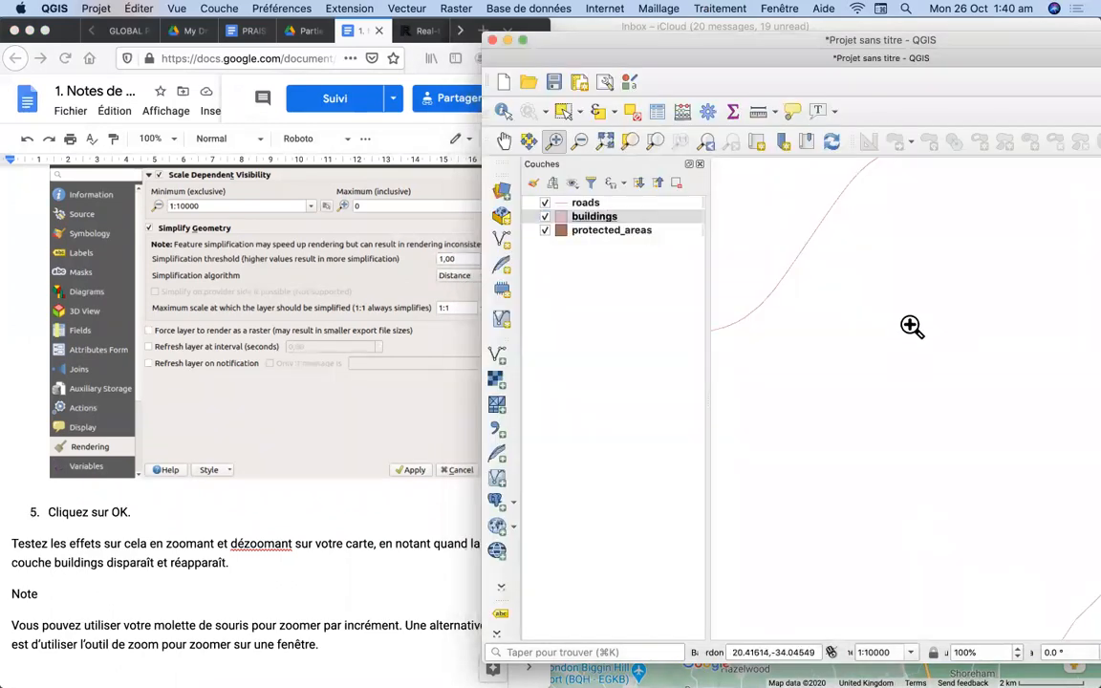
Step: Read the notes on testing the scale visibility up to section 4.6, and enlarge the QGIS window to full screen
click(246, 594)
scroll(247, 597, down, 5)
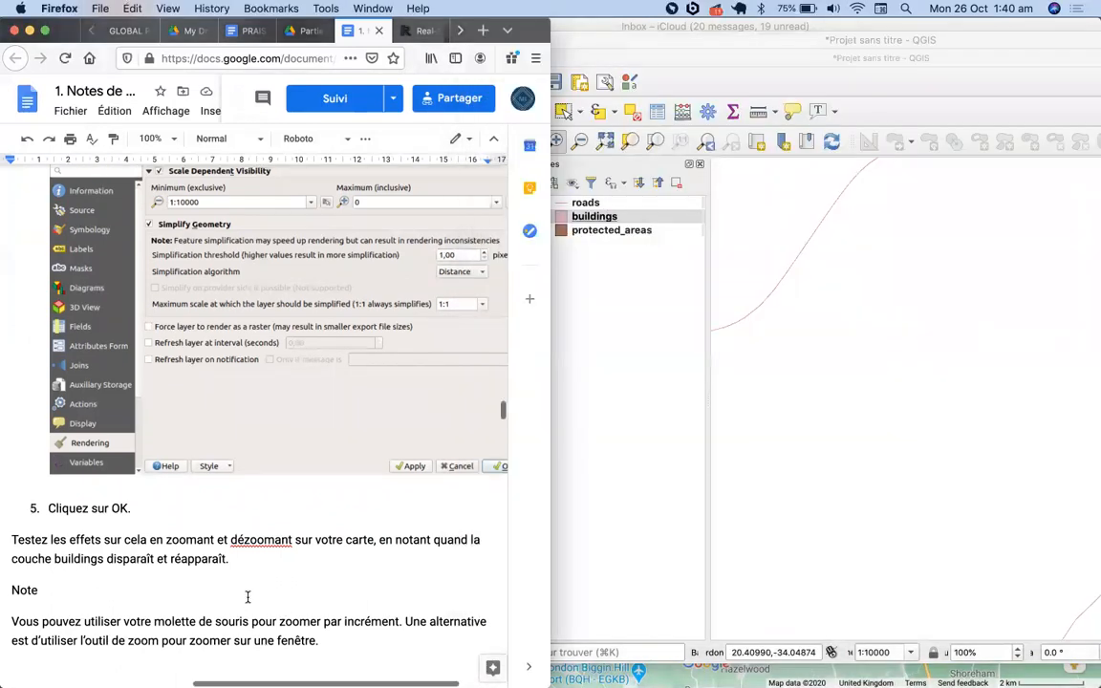
scroll(247, 595, down, 3)
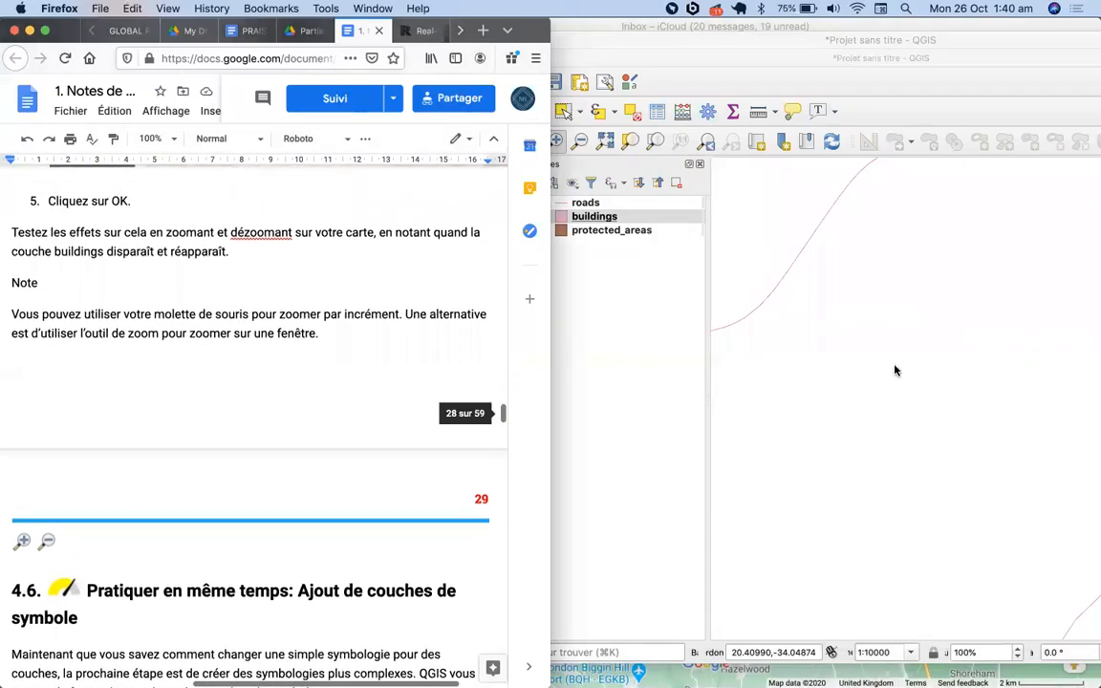
click(895, 370)
drag(980, 44, 384, 82)
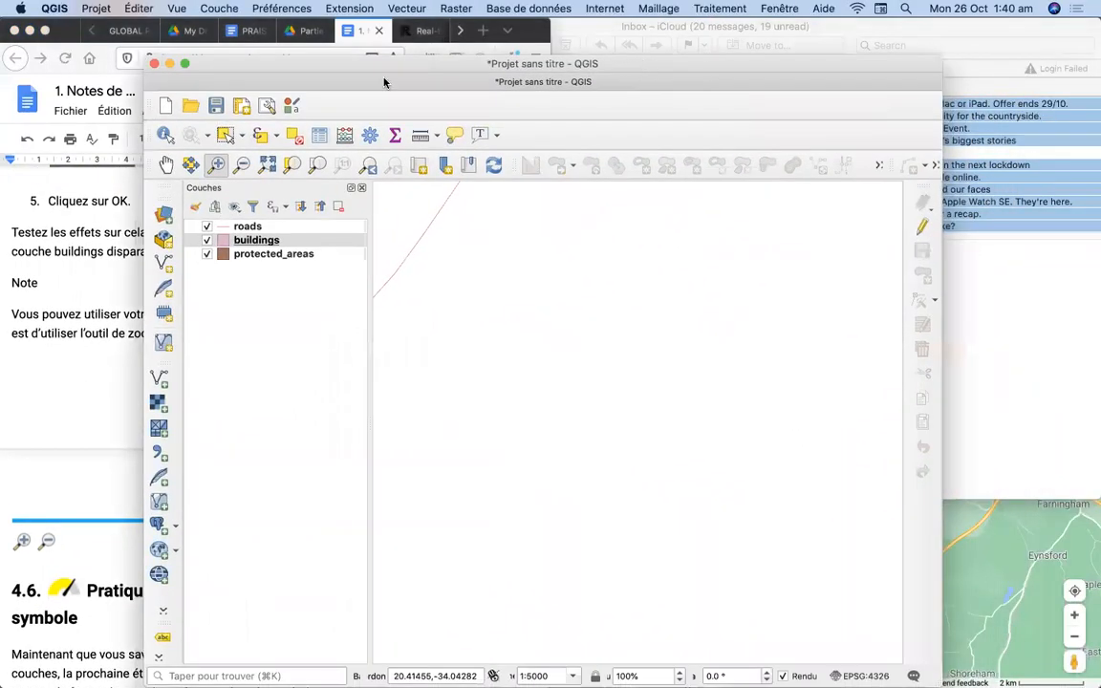
click(184, 64)
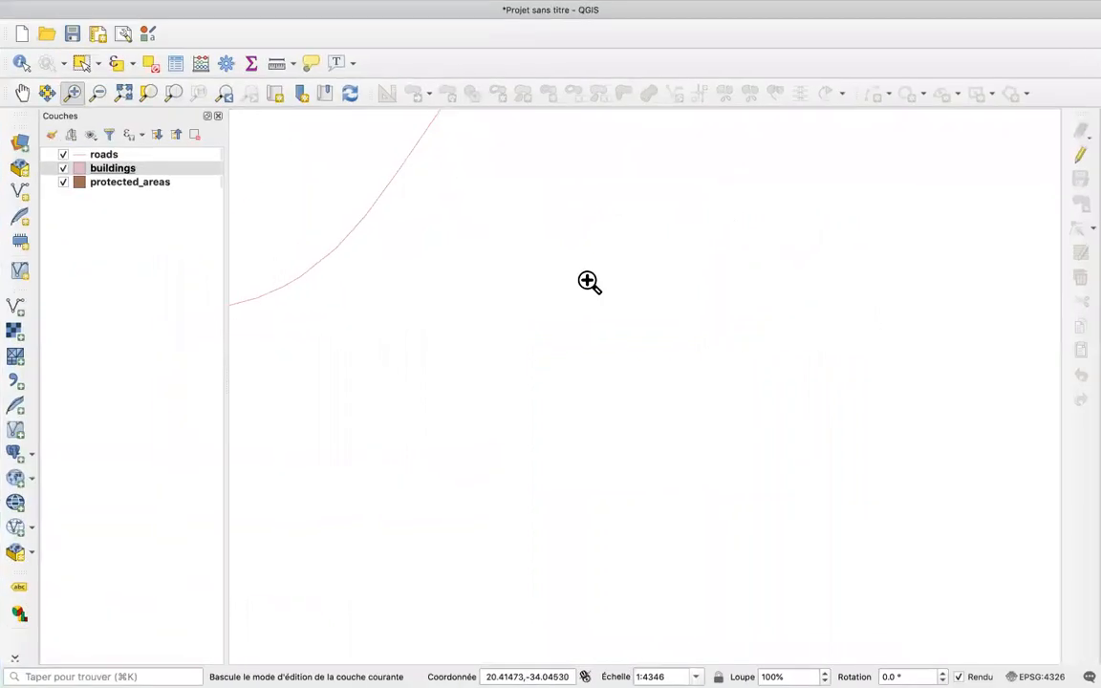
Step: Test the scale-dependent visibility of buildings by zooming the map out and in around the town and protected areas
scroll(588, 281, down, 15)
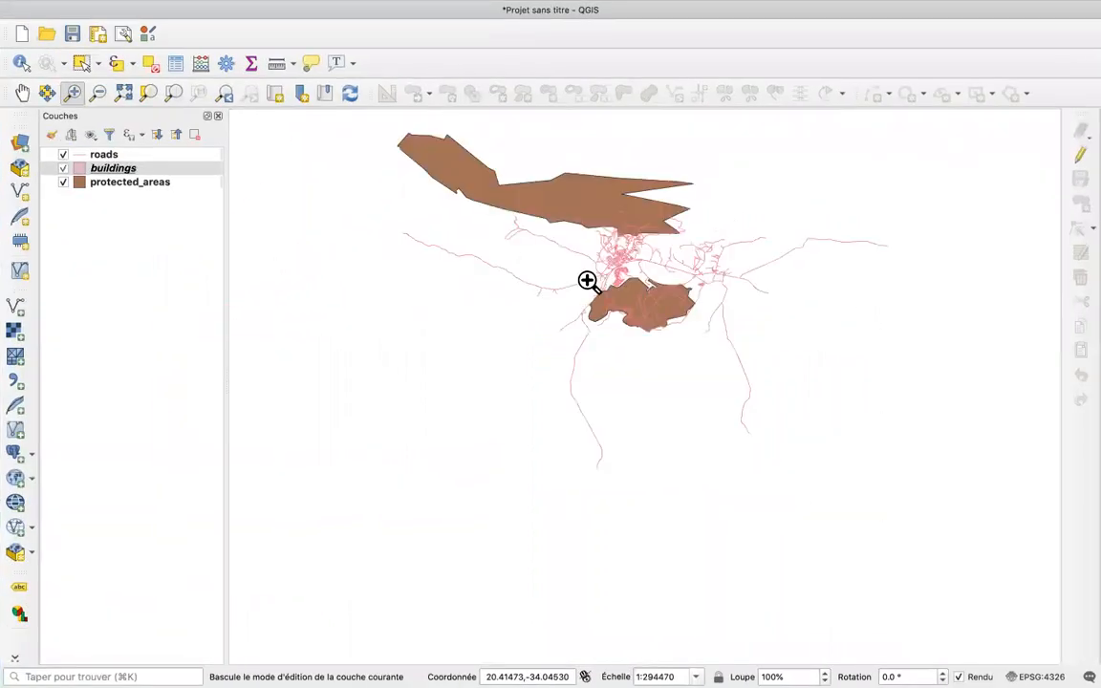
scroll(588, 281, up, 2)
scroll(588, 281, up, 1)
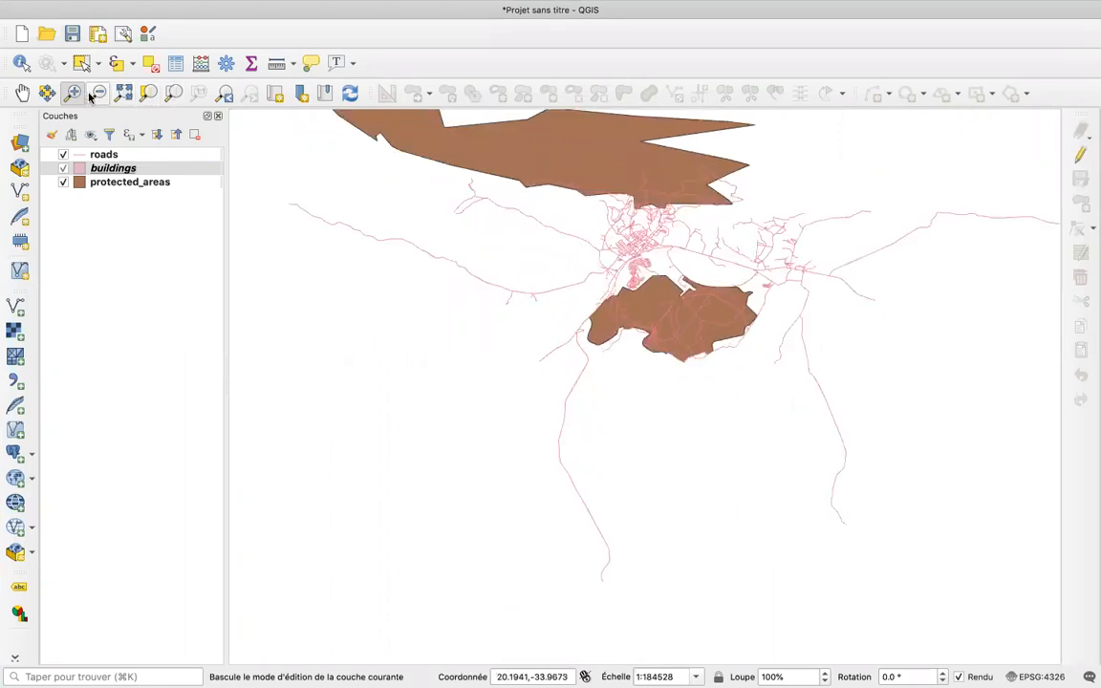
click(21, 92)
drag(577, 241, 558, 381)
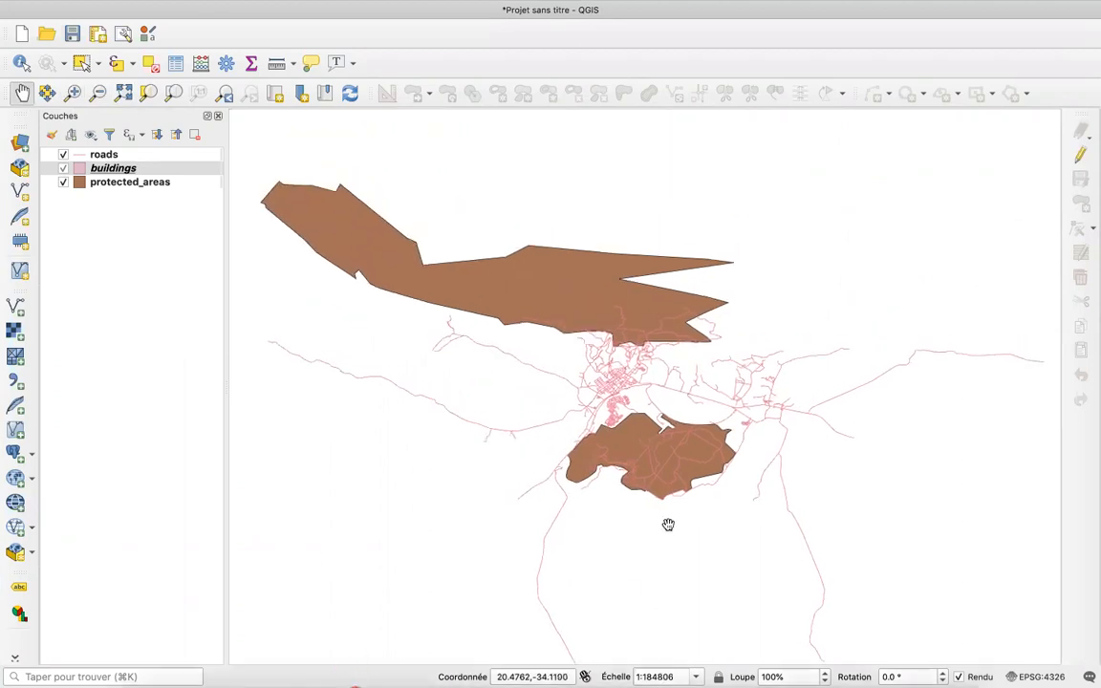
scroll(636, 413, up, 3)
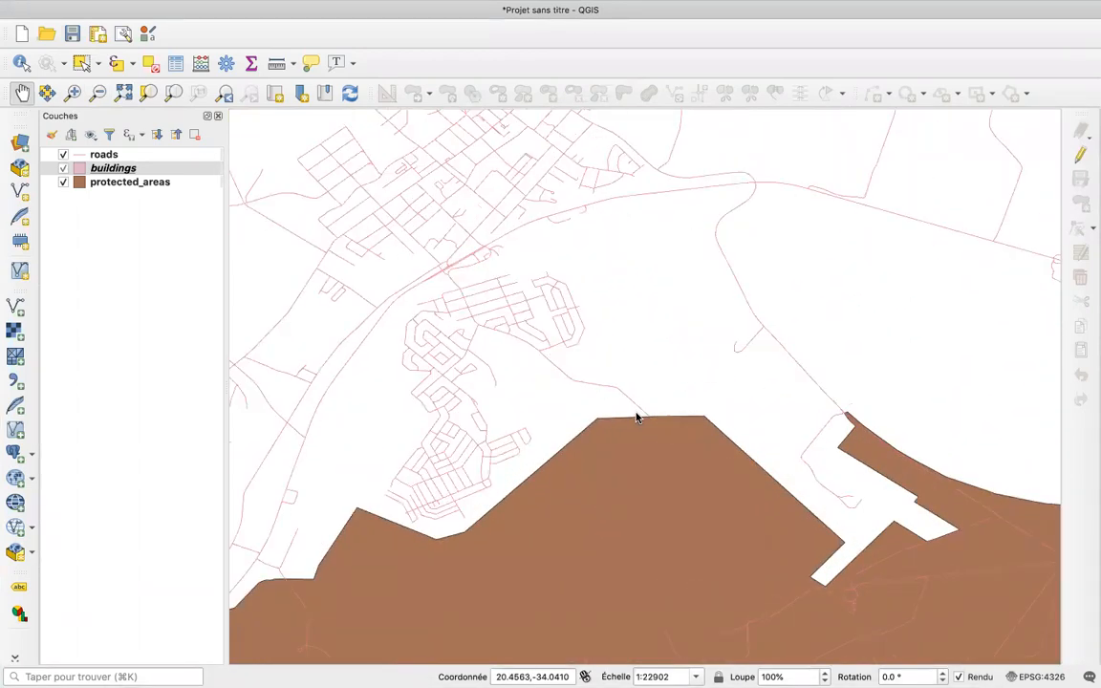
scroll(637, 418, down, 3)
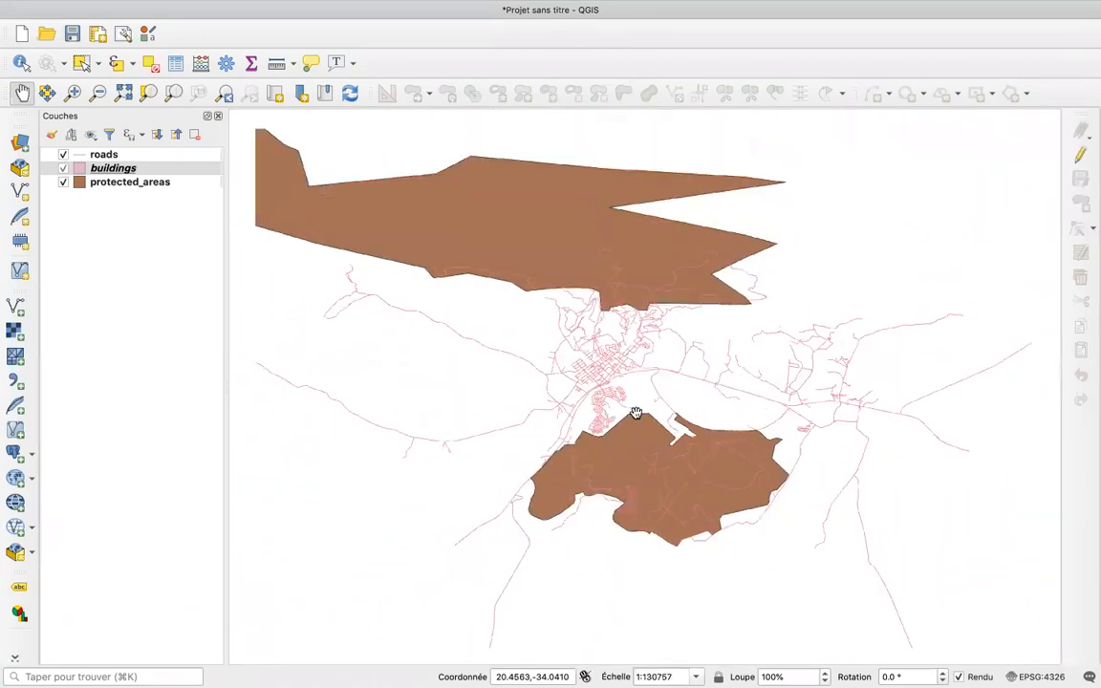
Step: Compare the map at scales on both sides of 1:10000 to check when the buildings layer is drawn
scroll(636, 417, down, 3)
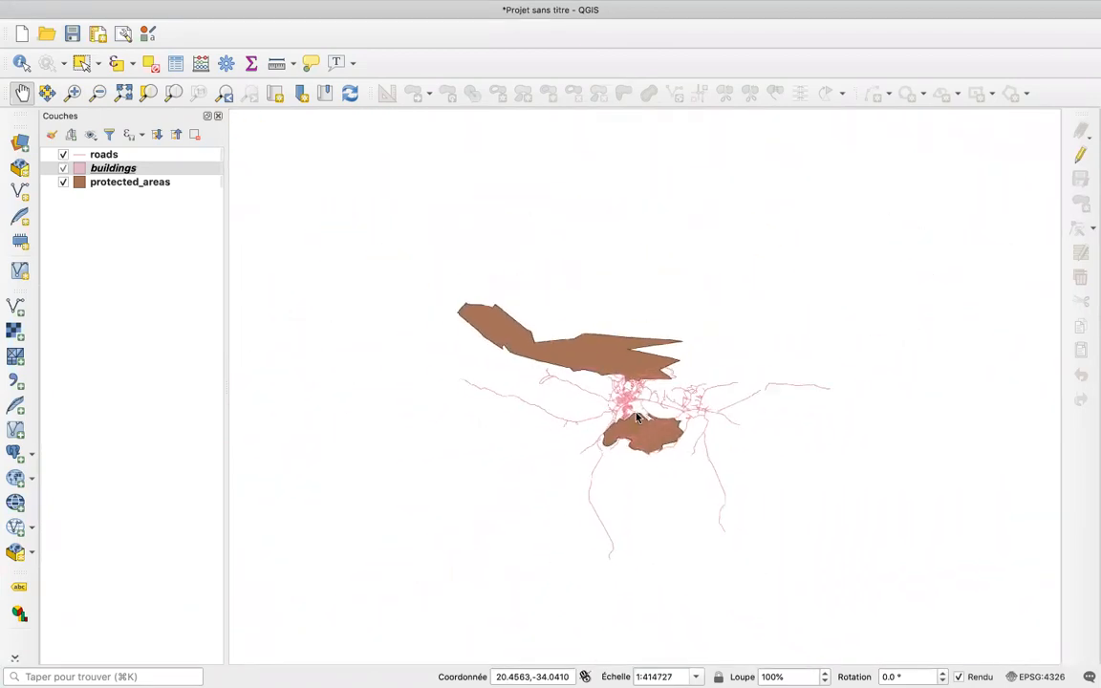
scroll(636, 418, down, 2)
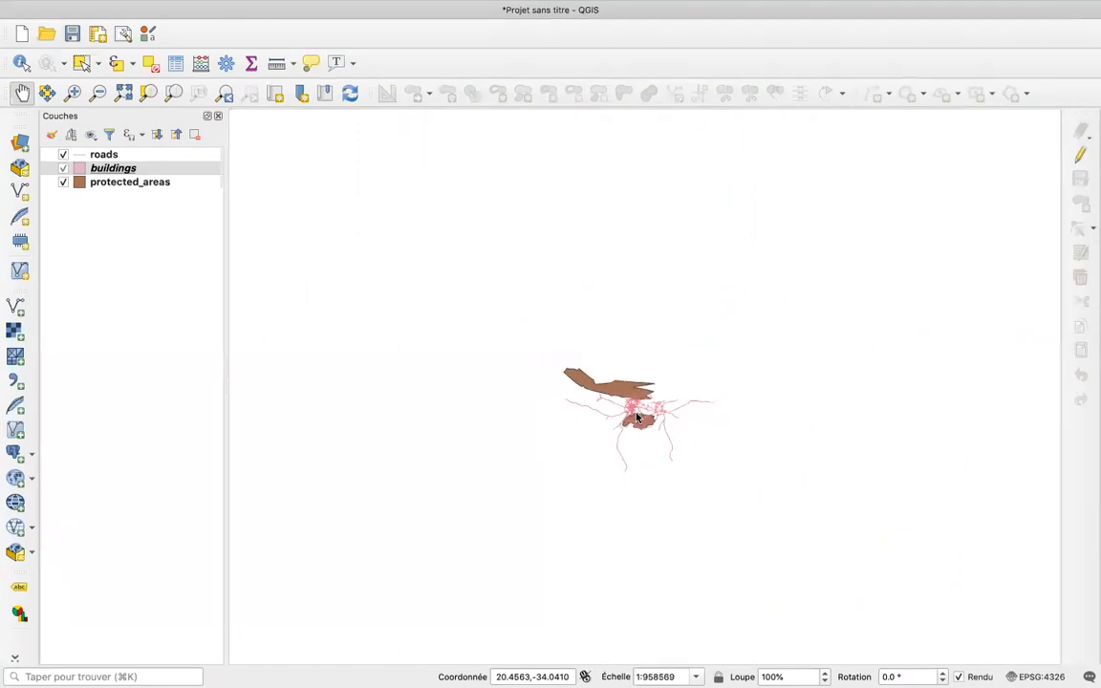
scroll(636, 418, up, 5)
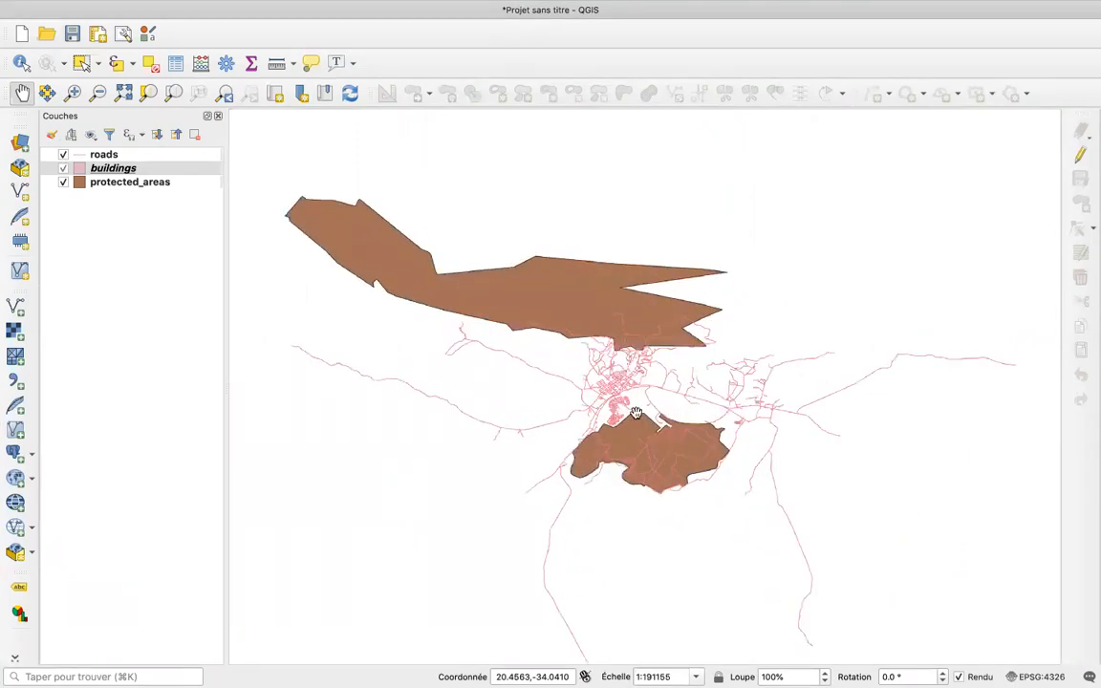
scroll(637, 413, up, 4)
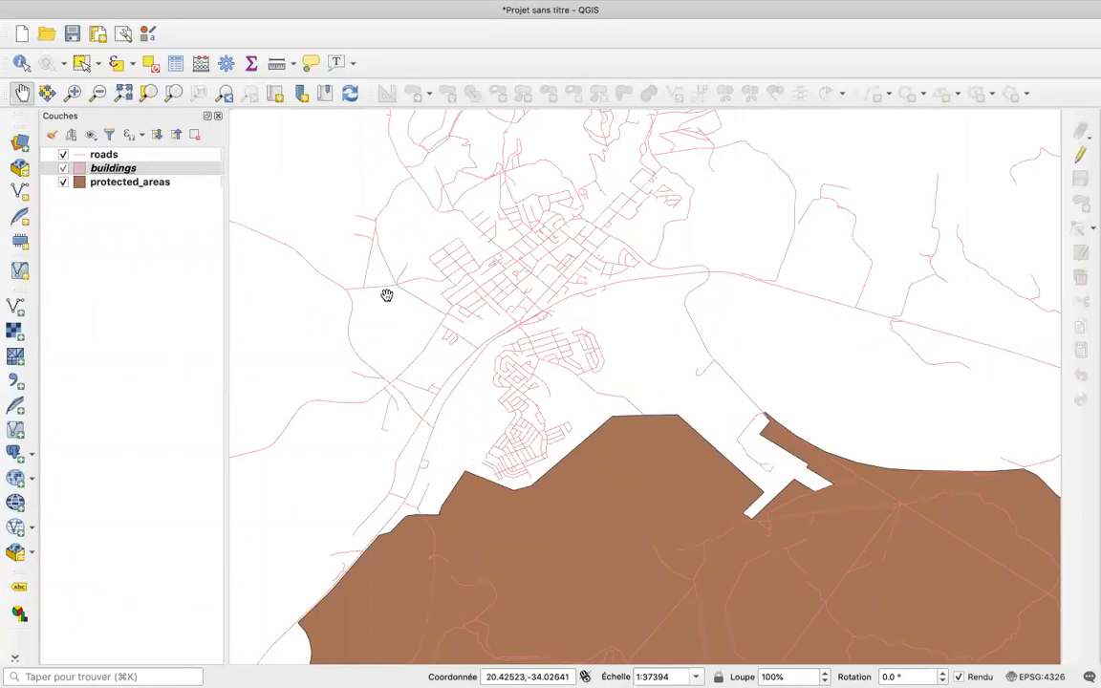
click(101, 159)
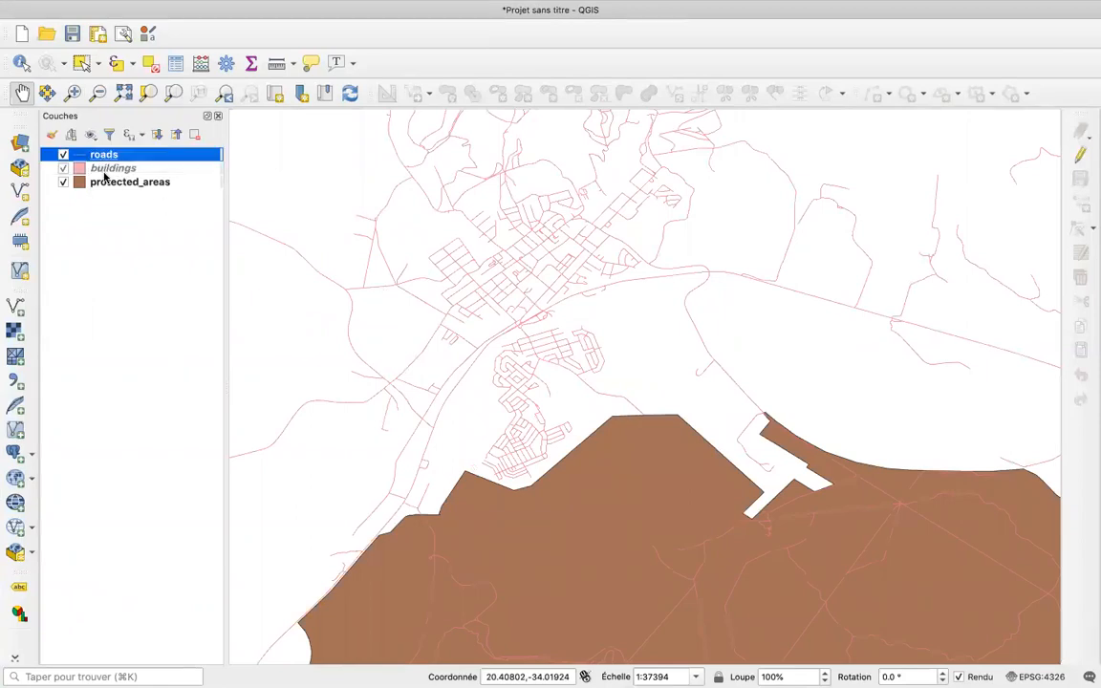
drag(366, 236, 505, 313)
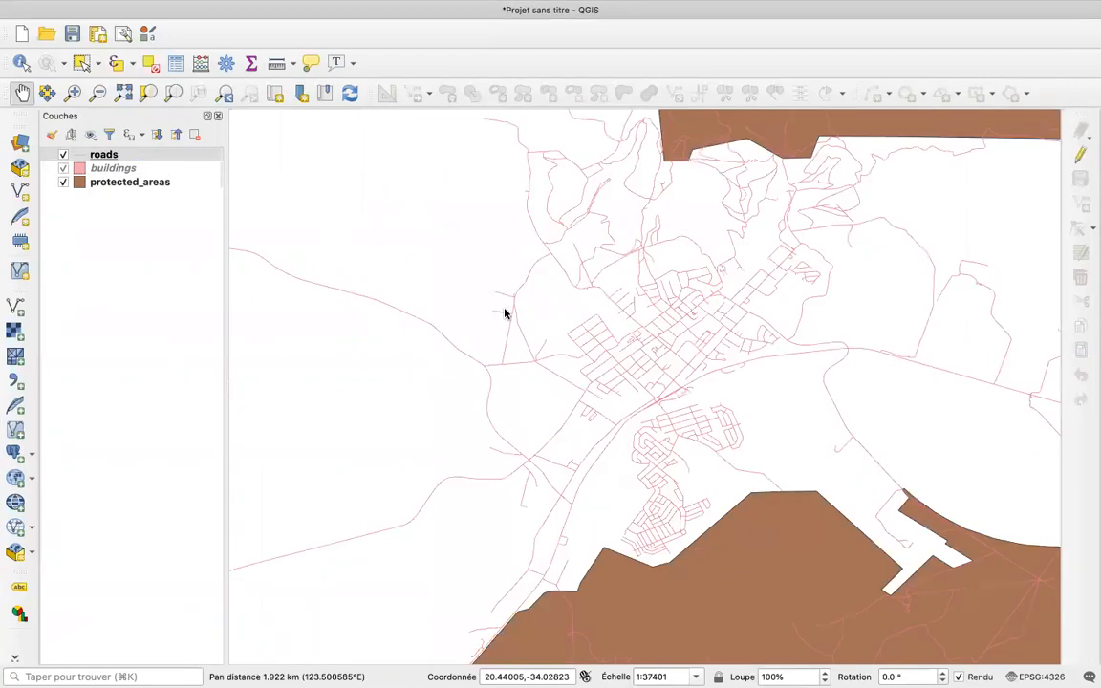
scroll(497, 382, up, 4)
scroll(497, 384, down, 4)
scroll(497, 384, up, 2)
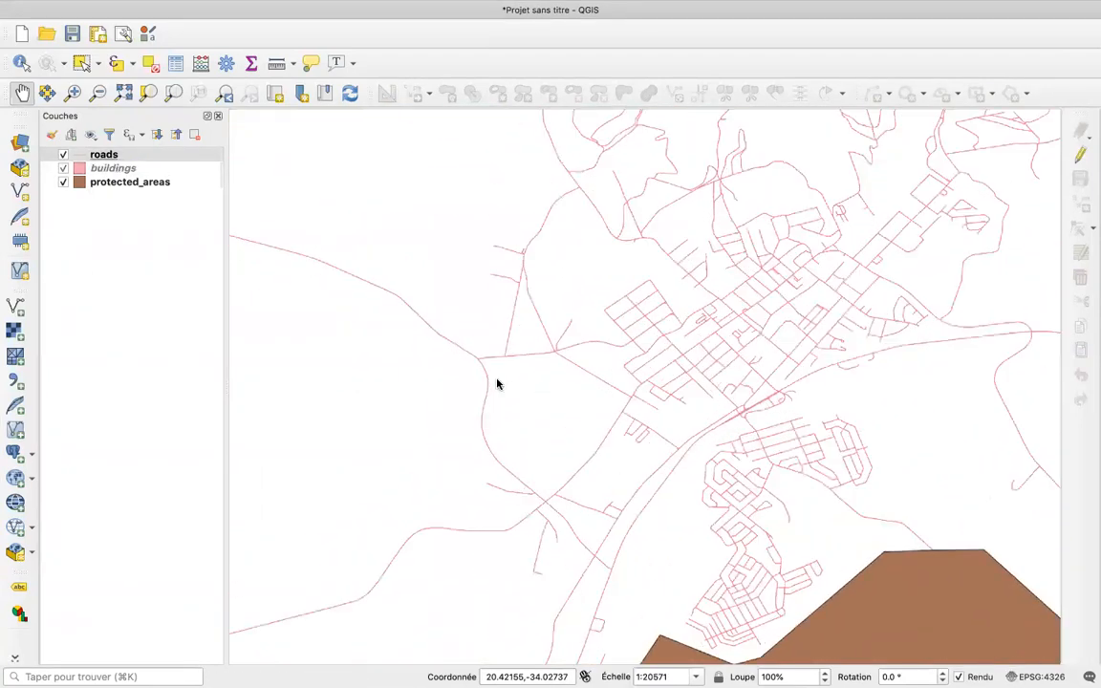
scroll(497, 384, up, 2)
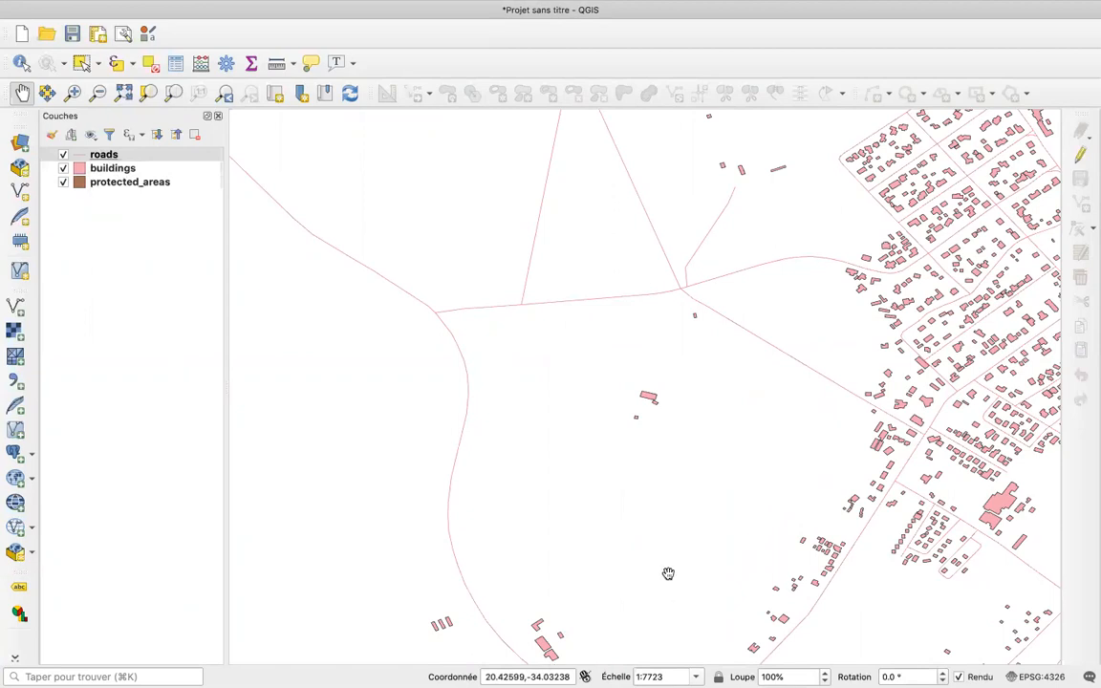
scroll(668, 573, down, 3)
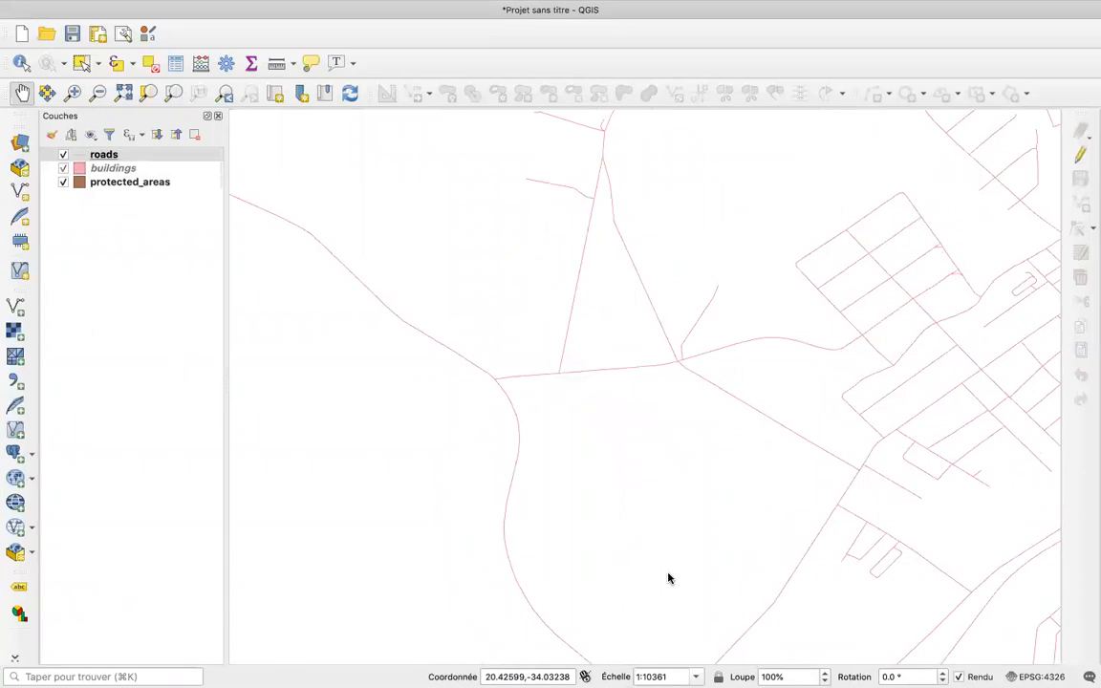
scroll(668, 575, up, 1)
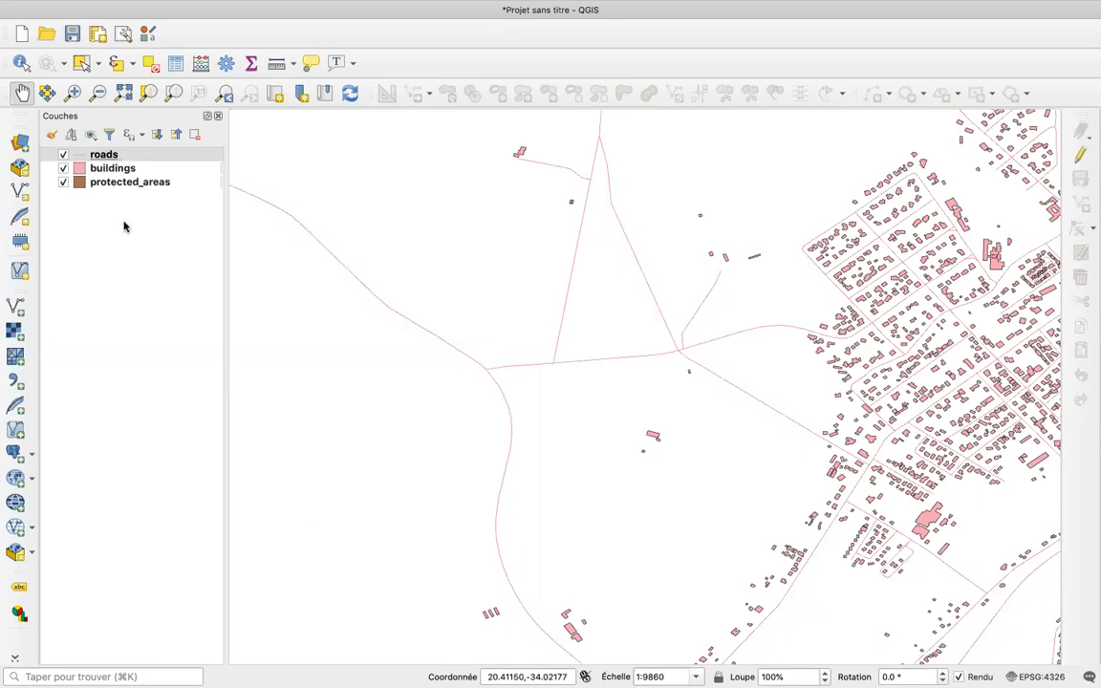
Step: Change the minimum scale of the buildings layer's scale-dependent visibility to 1:20000 and accept the layer properties
click(99, 170)
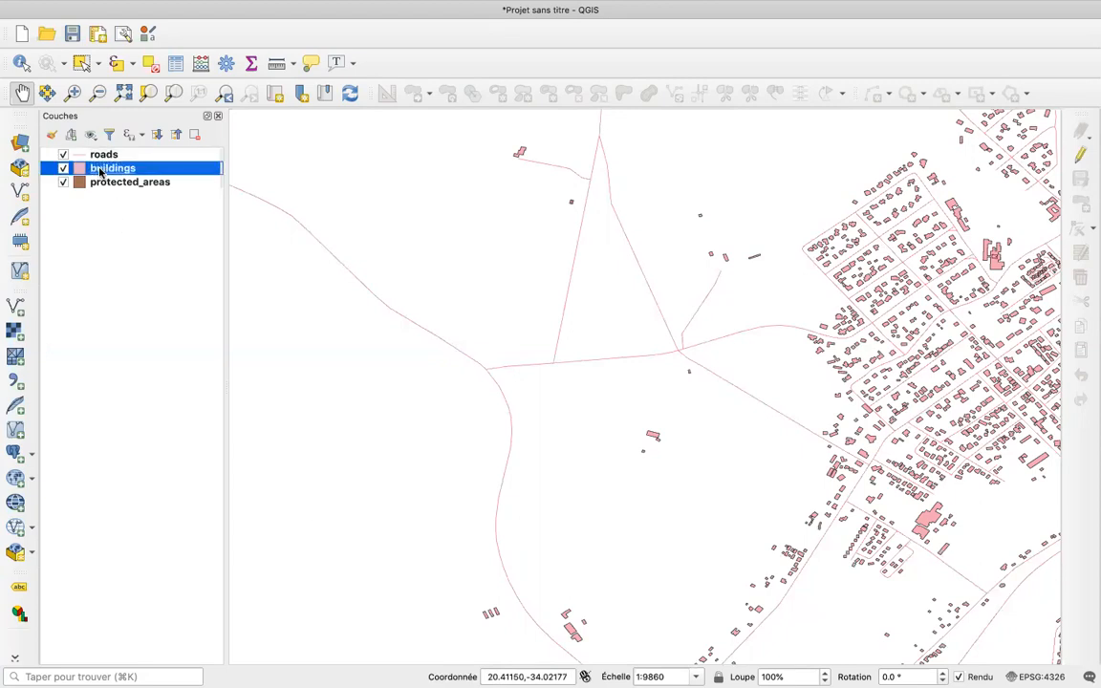
double_click(99, 170)
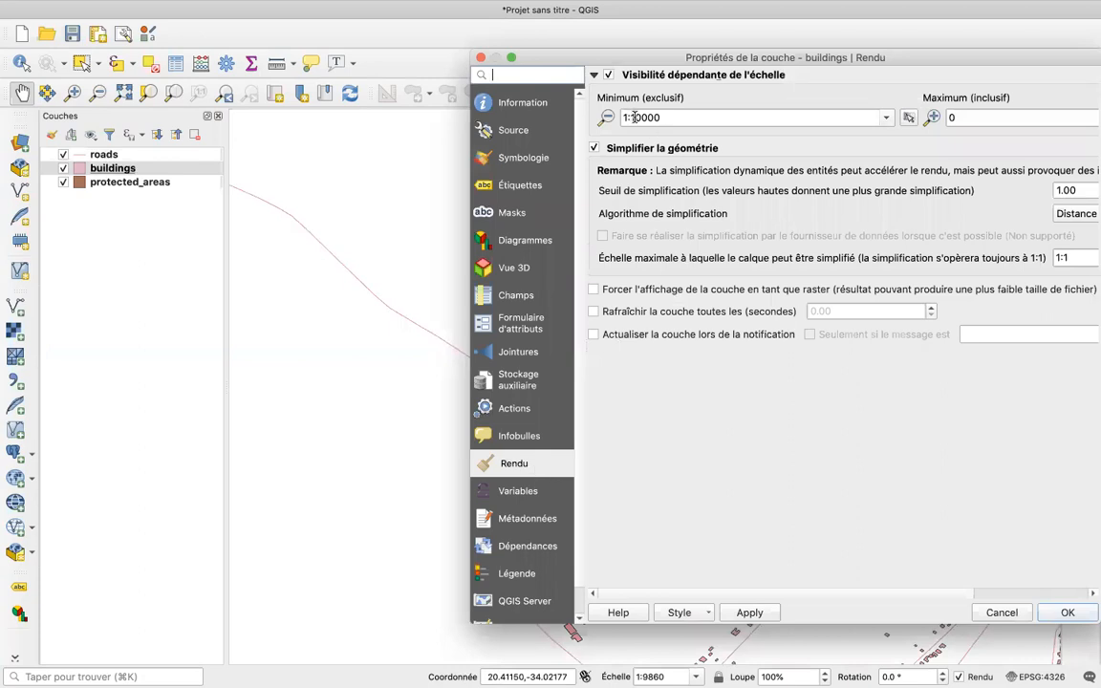
key(BackSpace)
text(2)
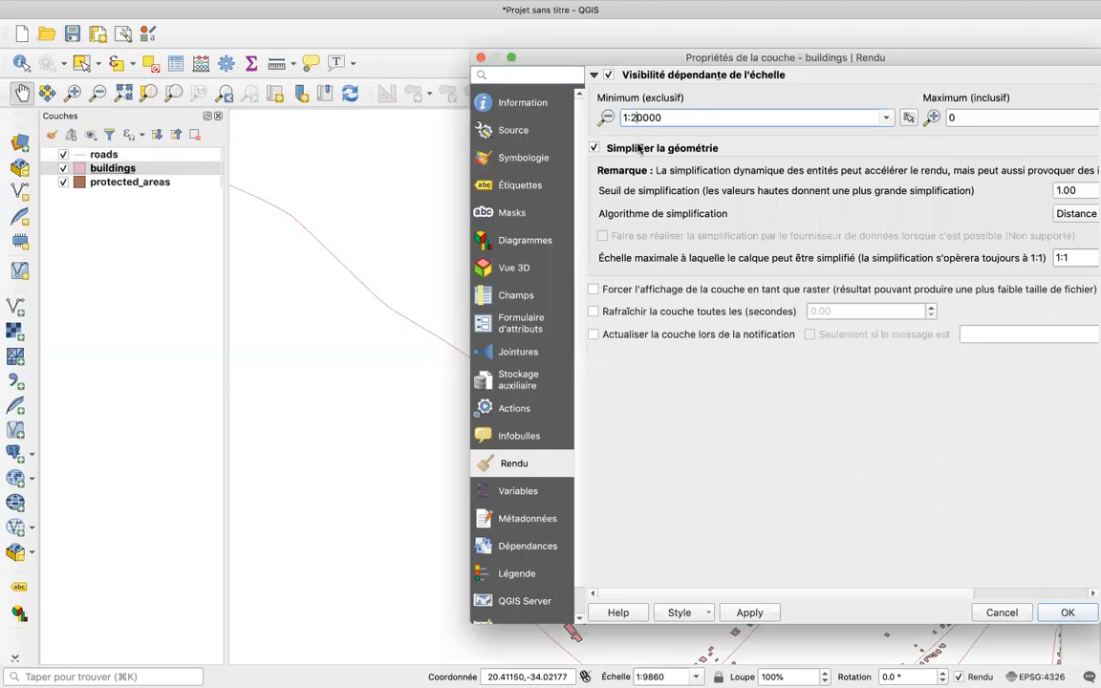
click(1066, 612)
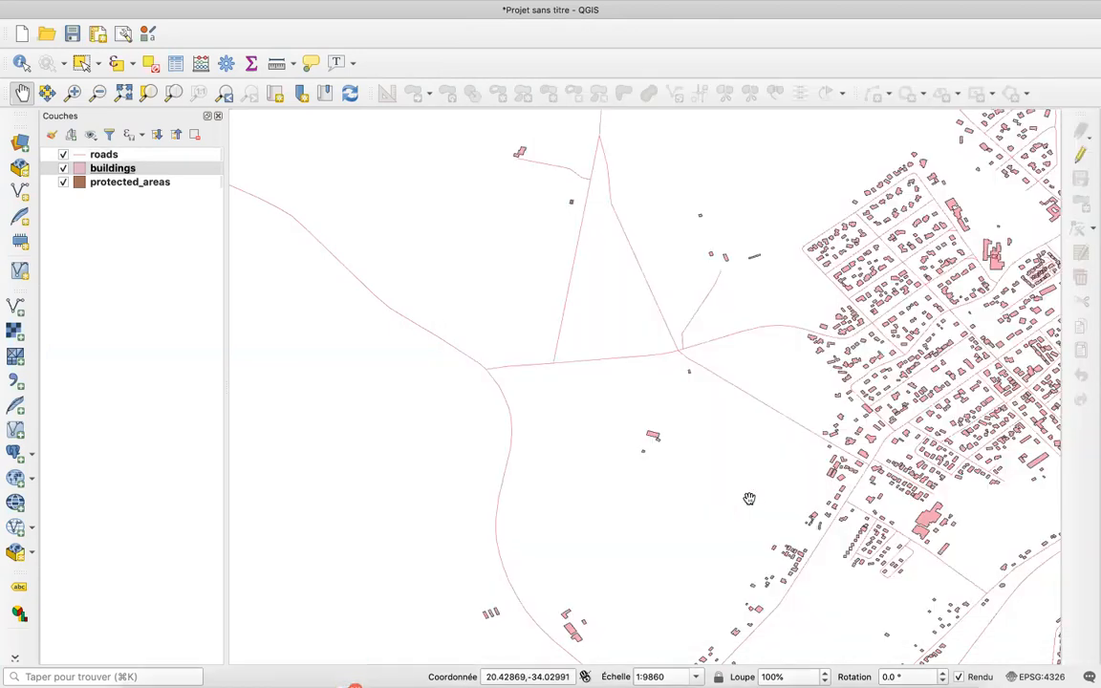
Step: Check the display of buildings against the new 1:20000 limit by viewing the map at smaller and larger scales
scroll(749, 498, down, 5)
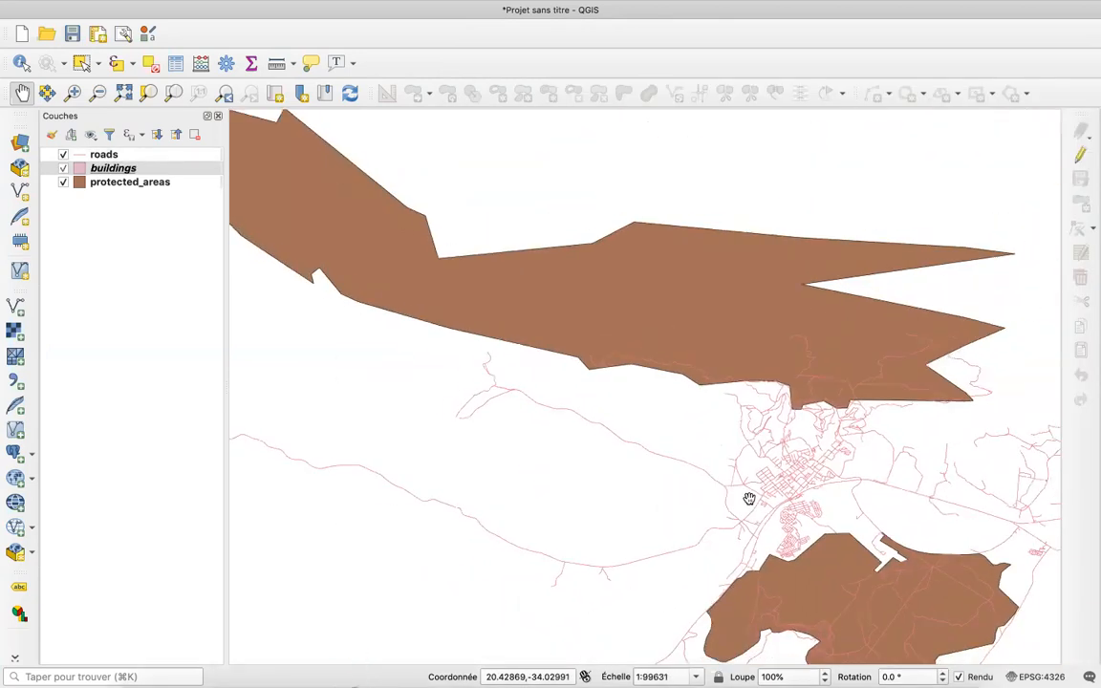
scroll(750, 498, up, 2)
scroll(749, 504, up, 3)
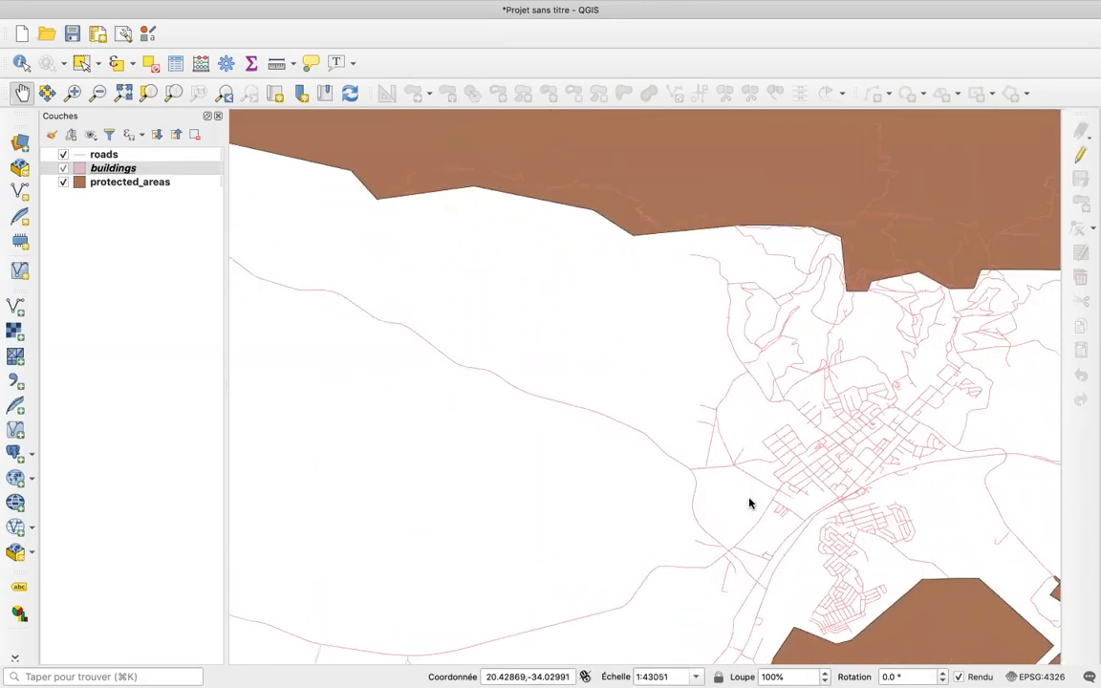
scroll(749, 502, up, 1)
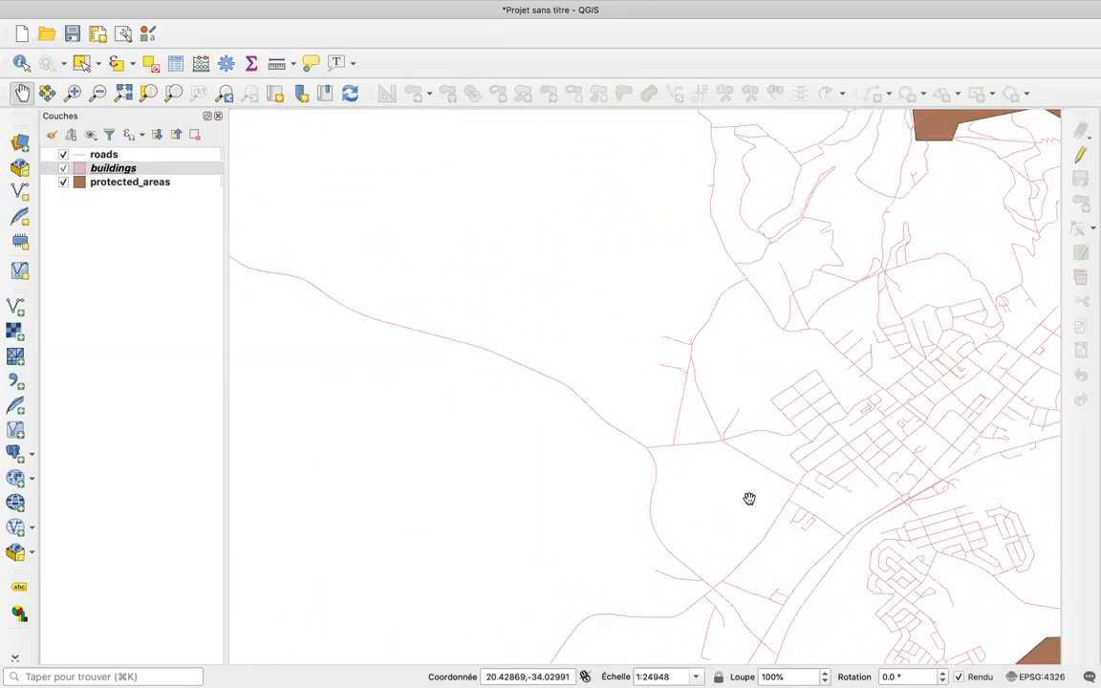
scroll(750, 498, up, 1)
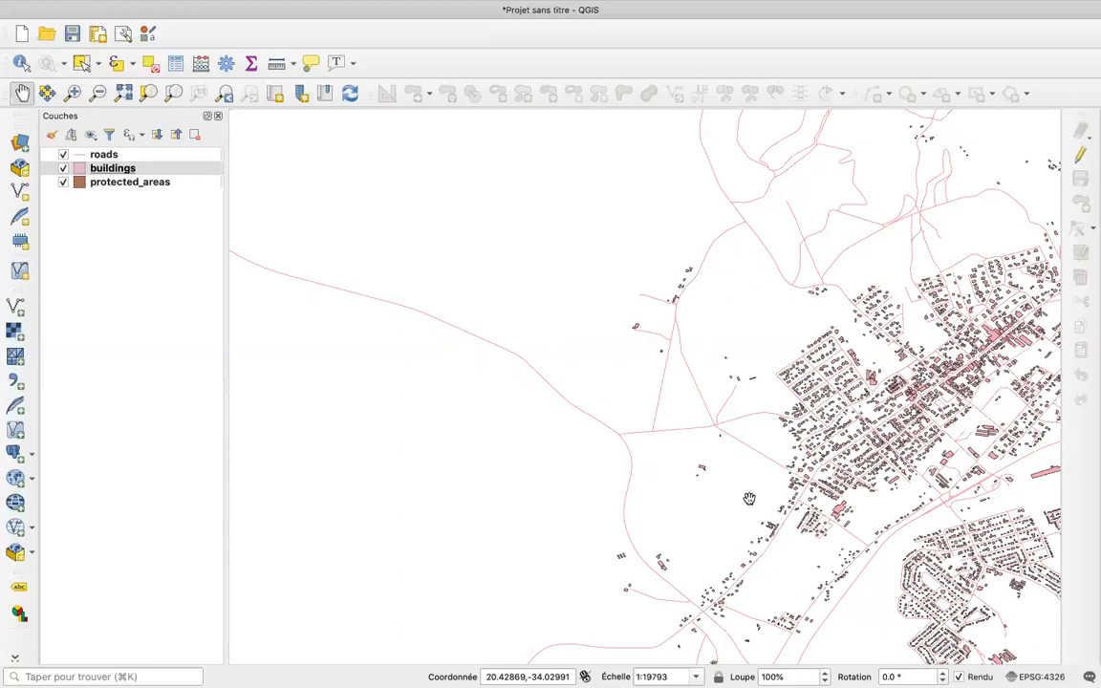
scroll(750, 499, down, 2)
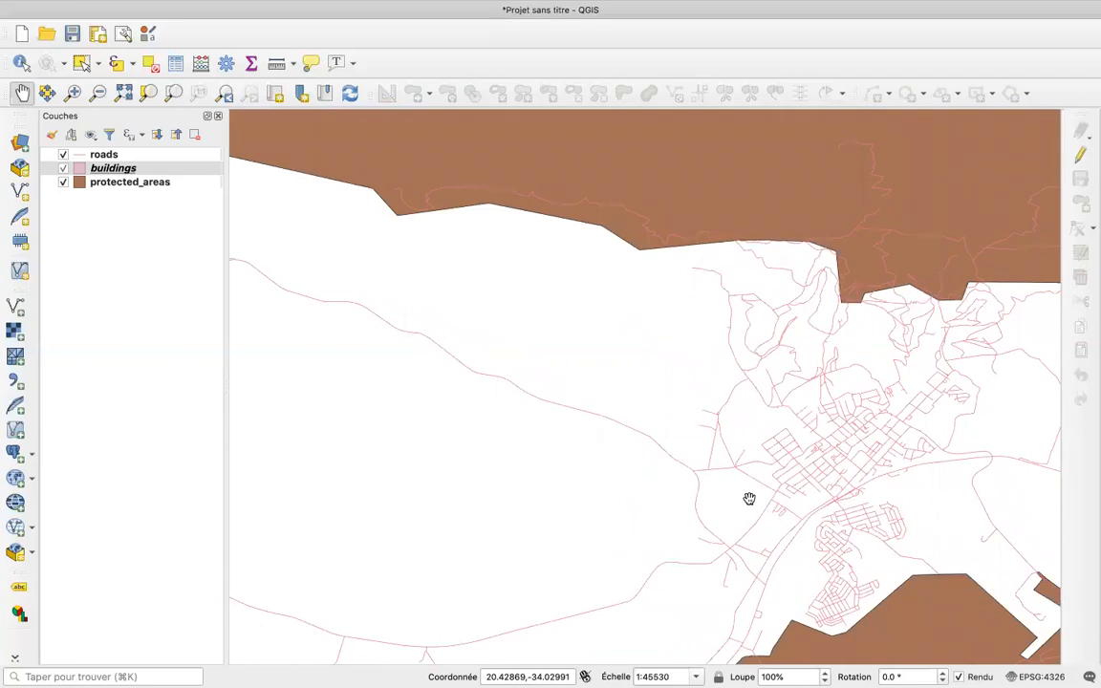
scroll(749, 499, up, 4)
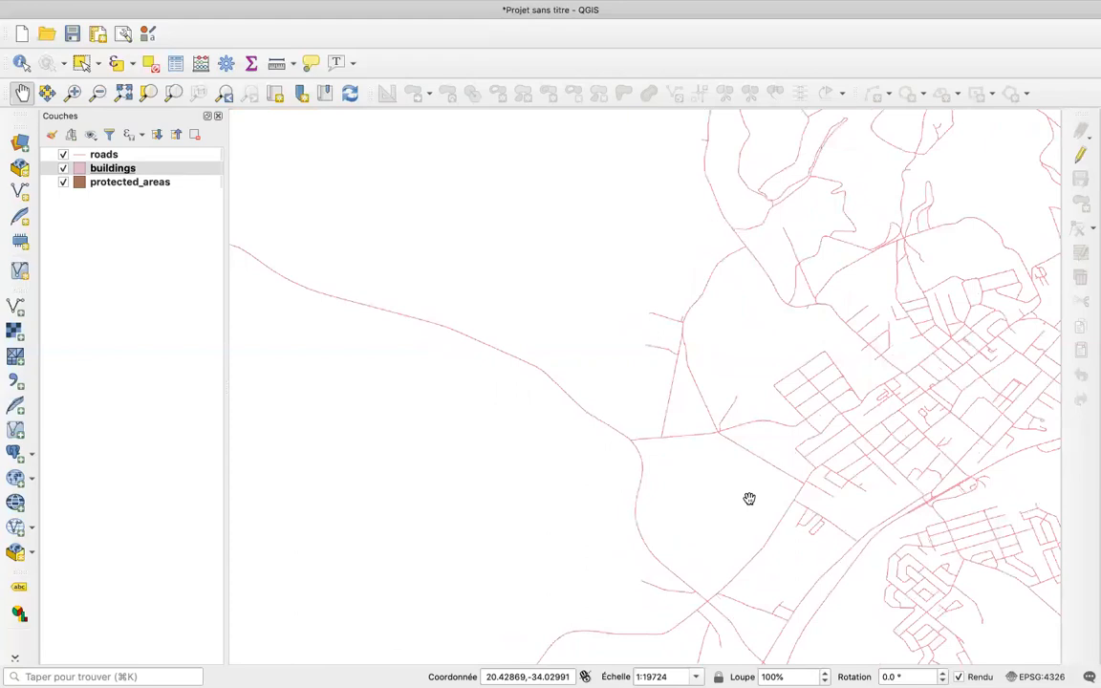
scroll(749, 499, down, 2)
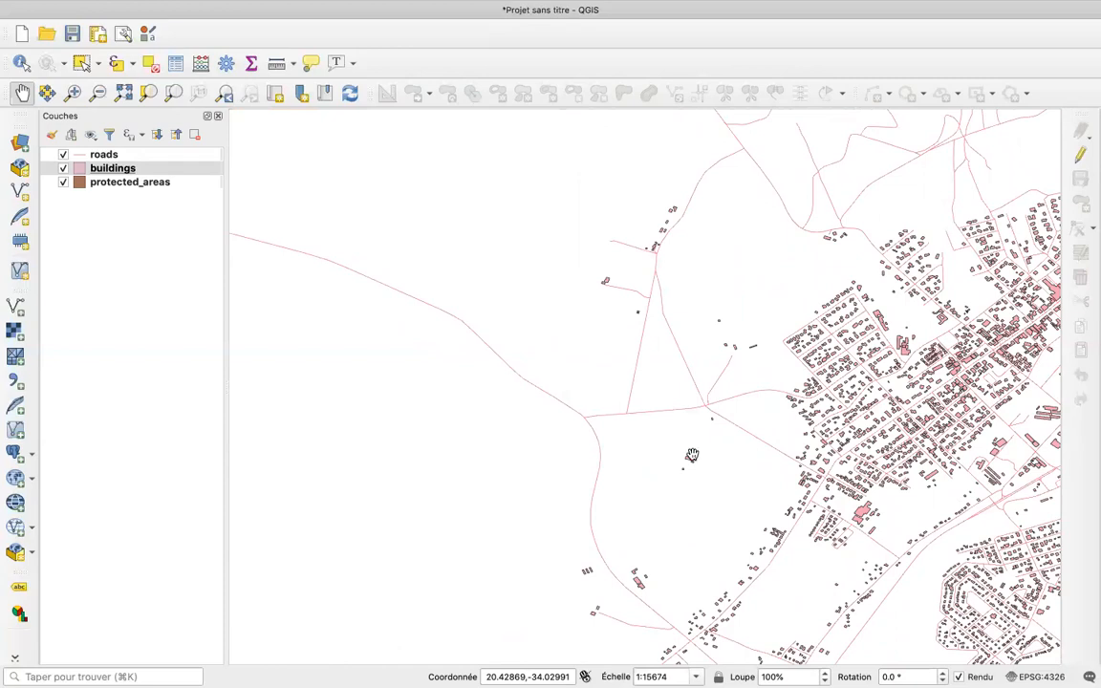
Step: Switch to the course notes in Firefox and read section 4.6 on adding symbol layers to the landuse layer
mouse_move(416, 647)
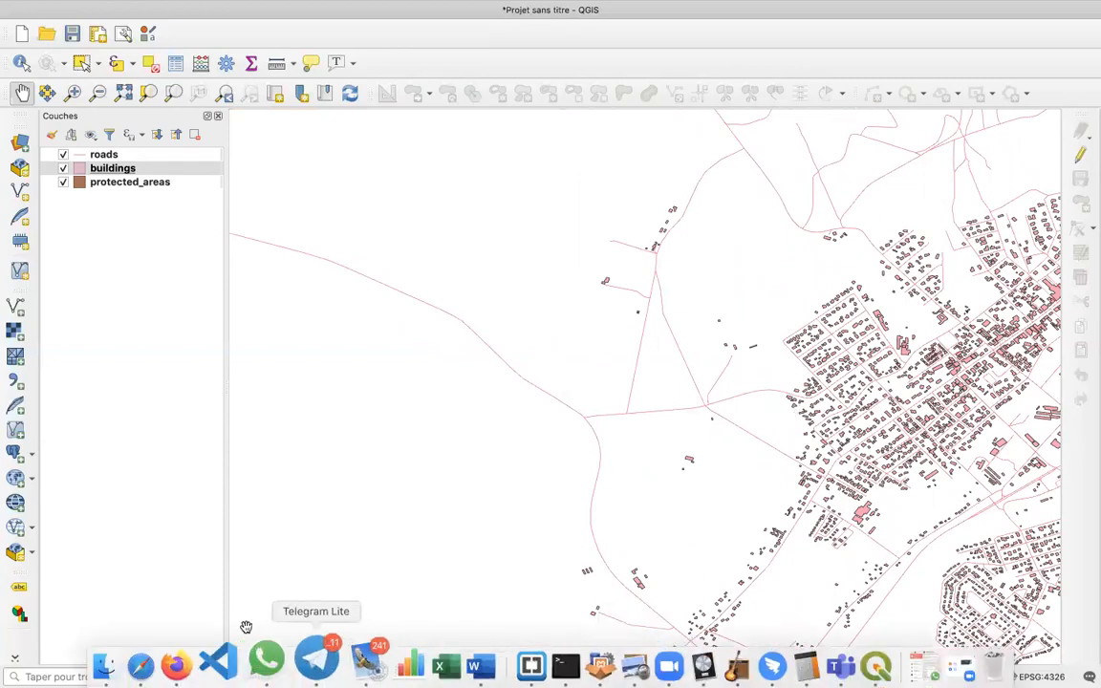
click(211, 670)
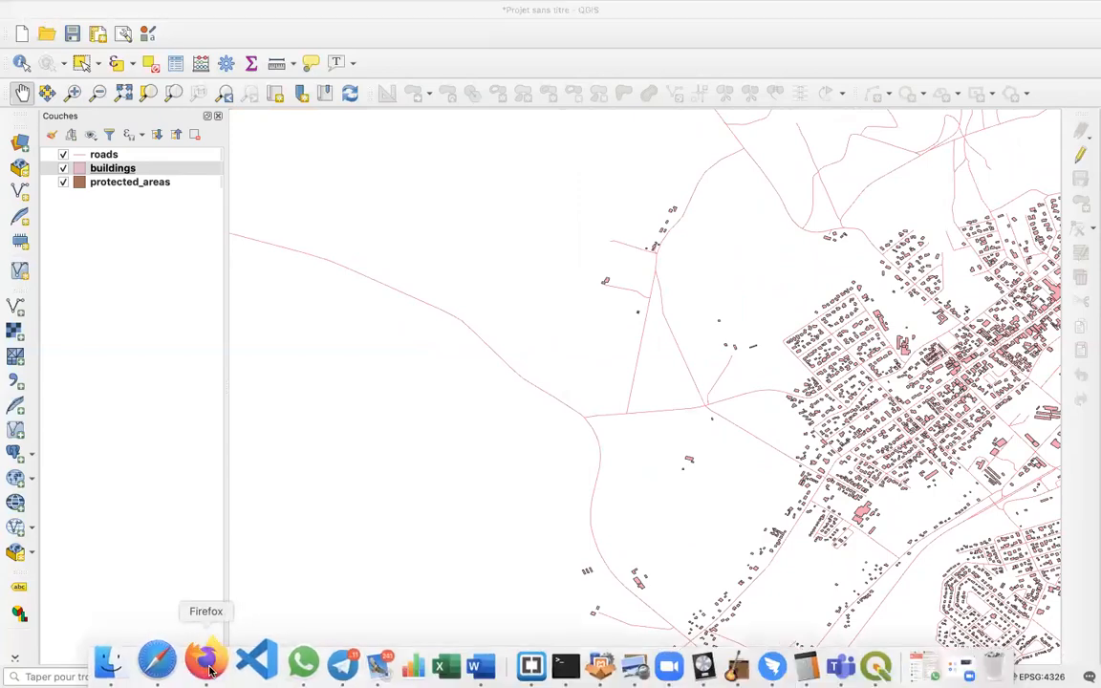
scroll(270, 455, down, 5)
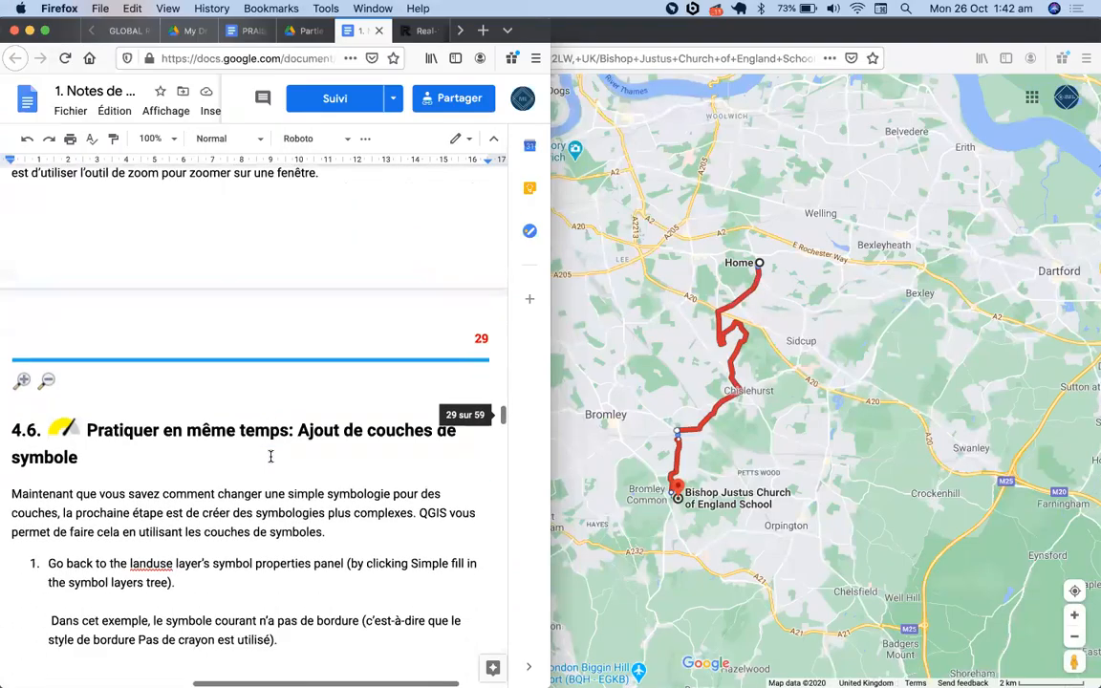
scroll(270, 456, down, 3)
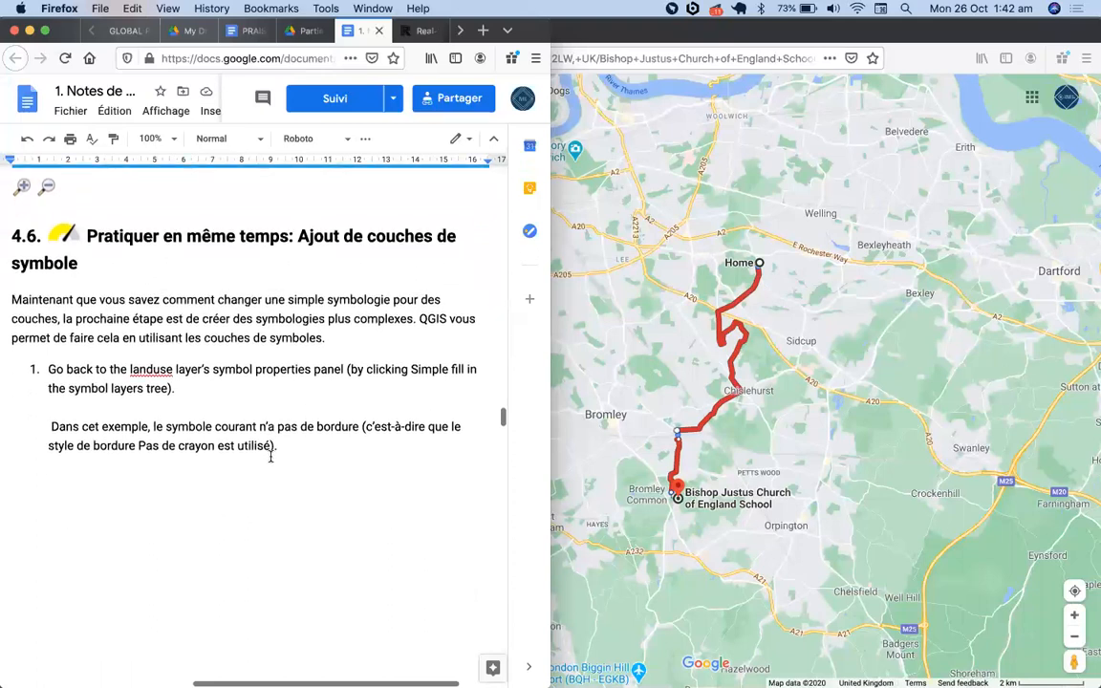
scroll(270, 457, down, 8)
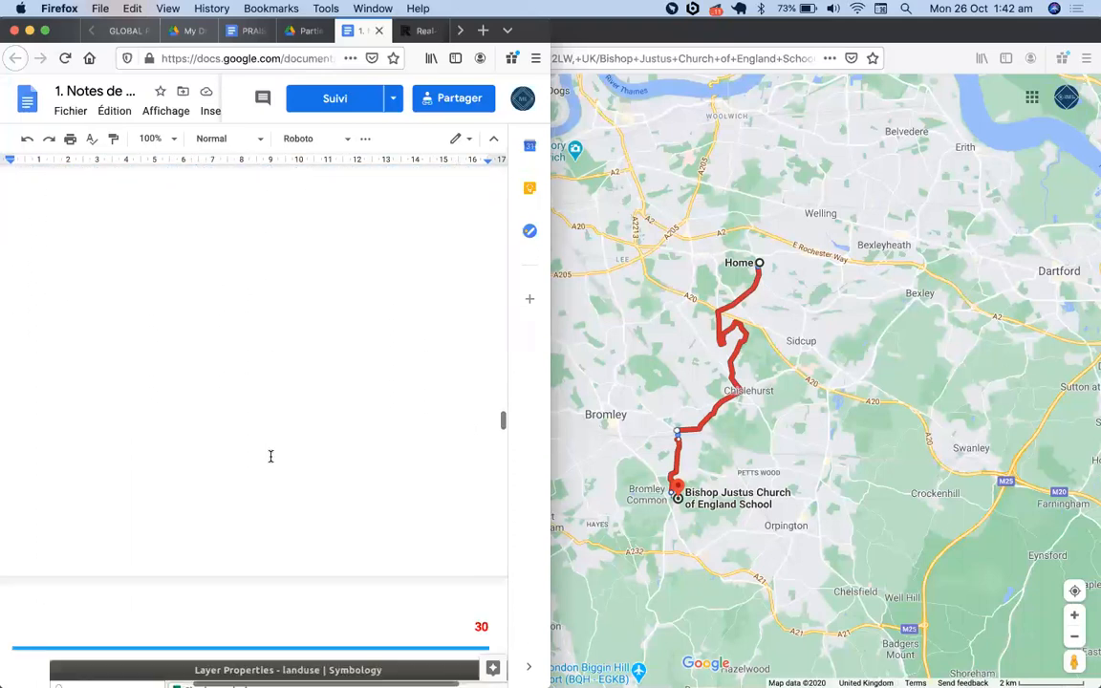
scroll(271, 457, down, 7)
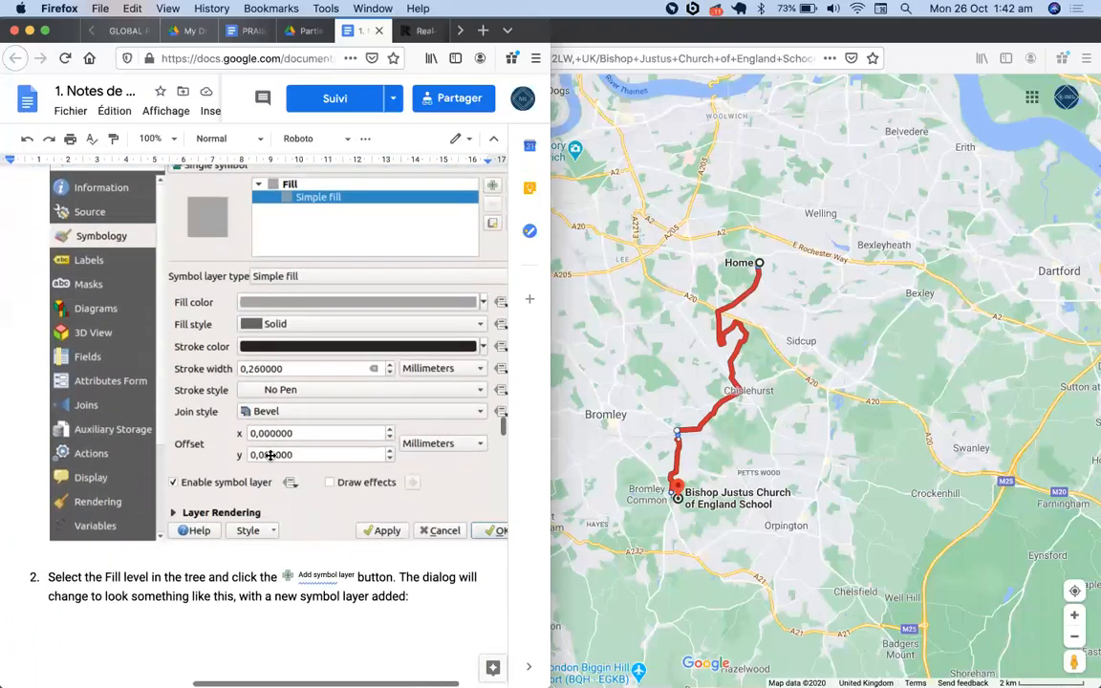
scroll(270, 456, down, 2)
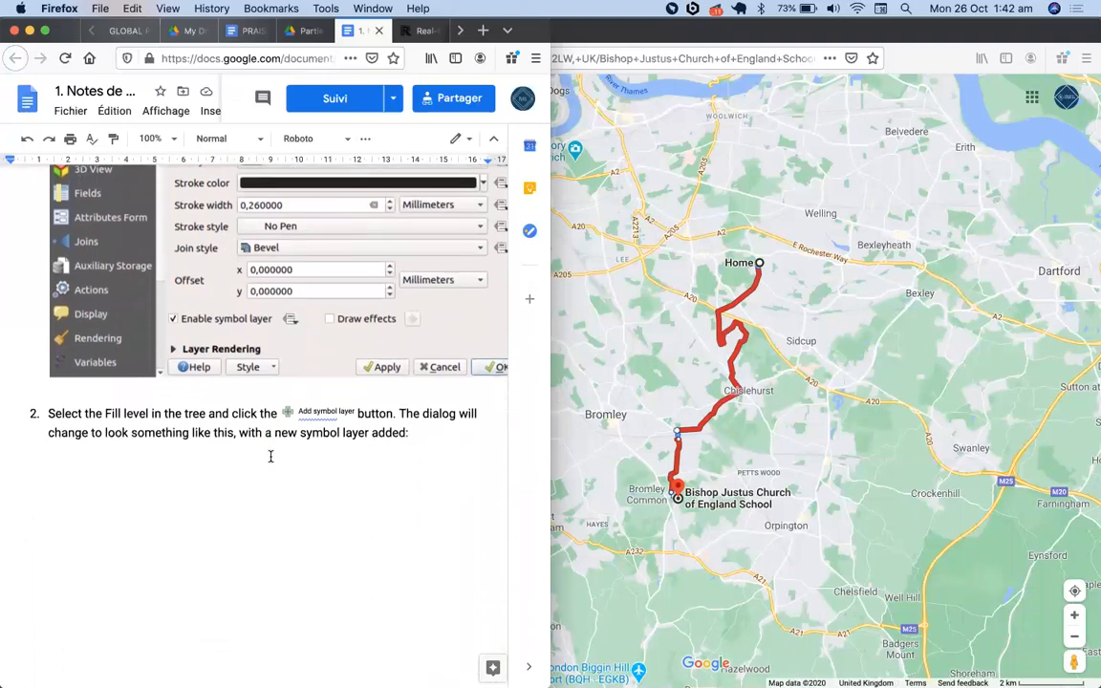
scroll(271, 457, down, 13)
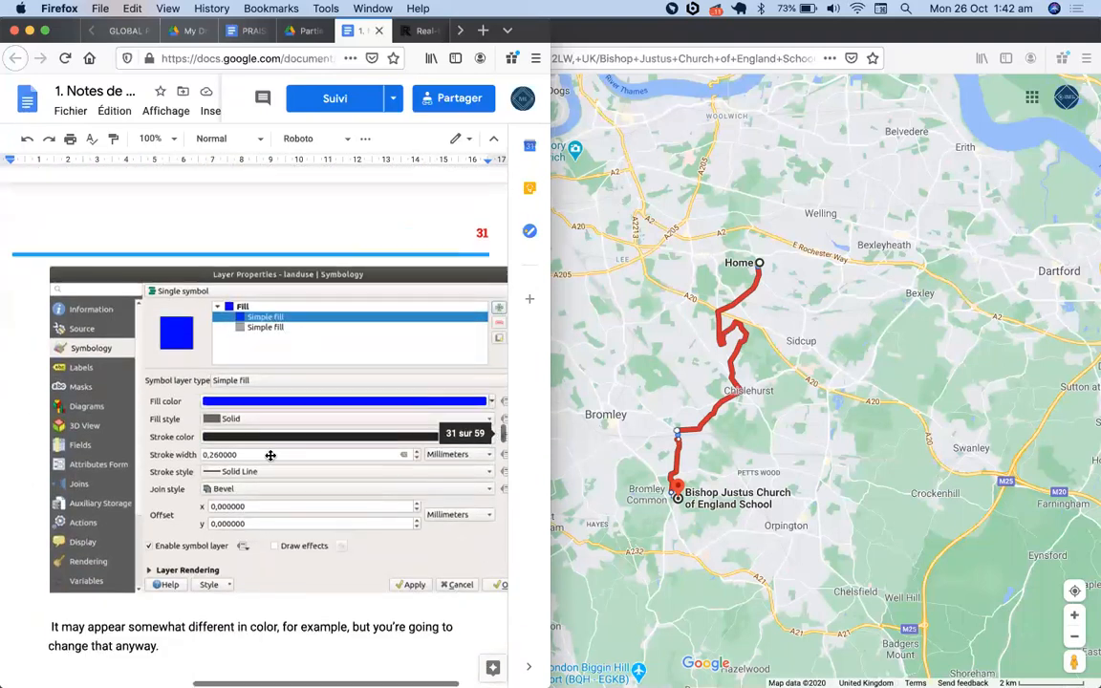
scroll(271, 457, down, 8)
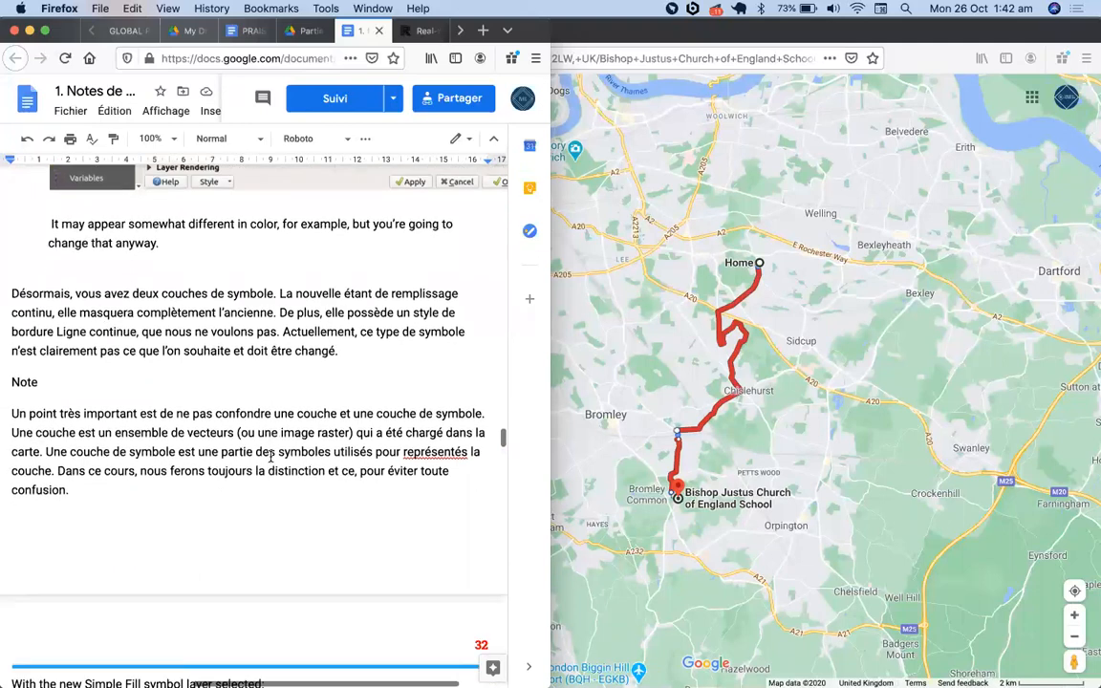
scroll(270, 457, down, 10)
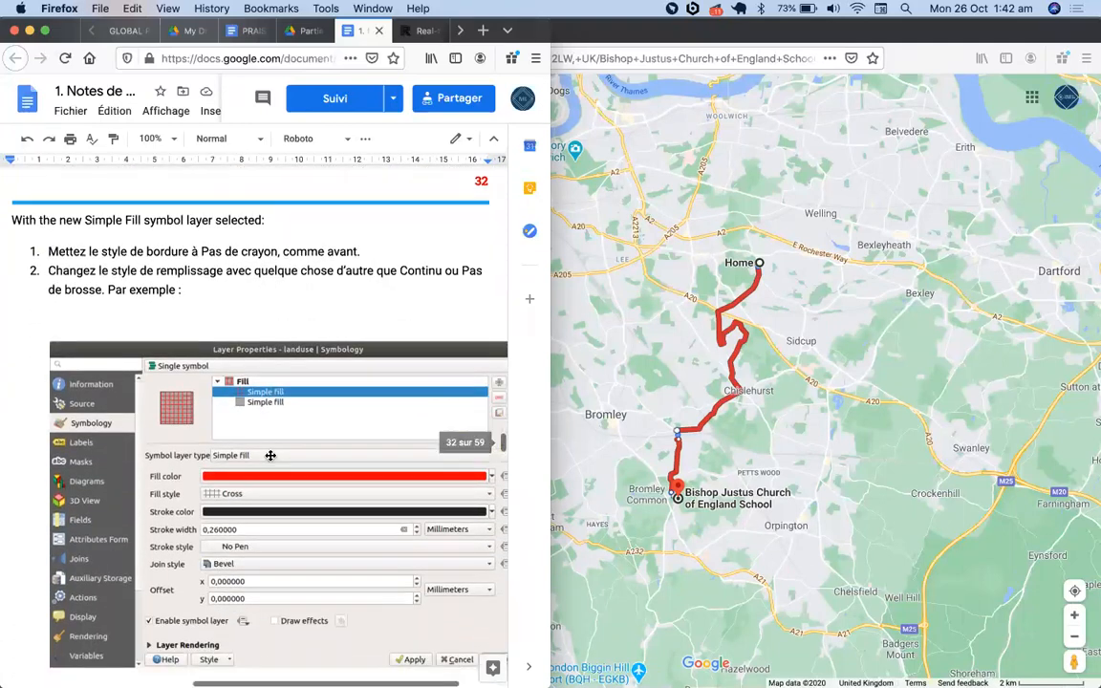
scroll(270, 457, down, 15)
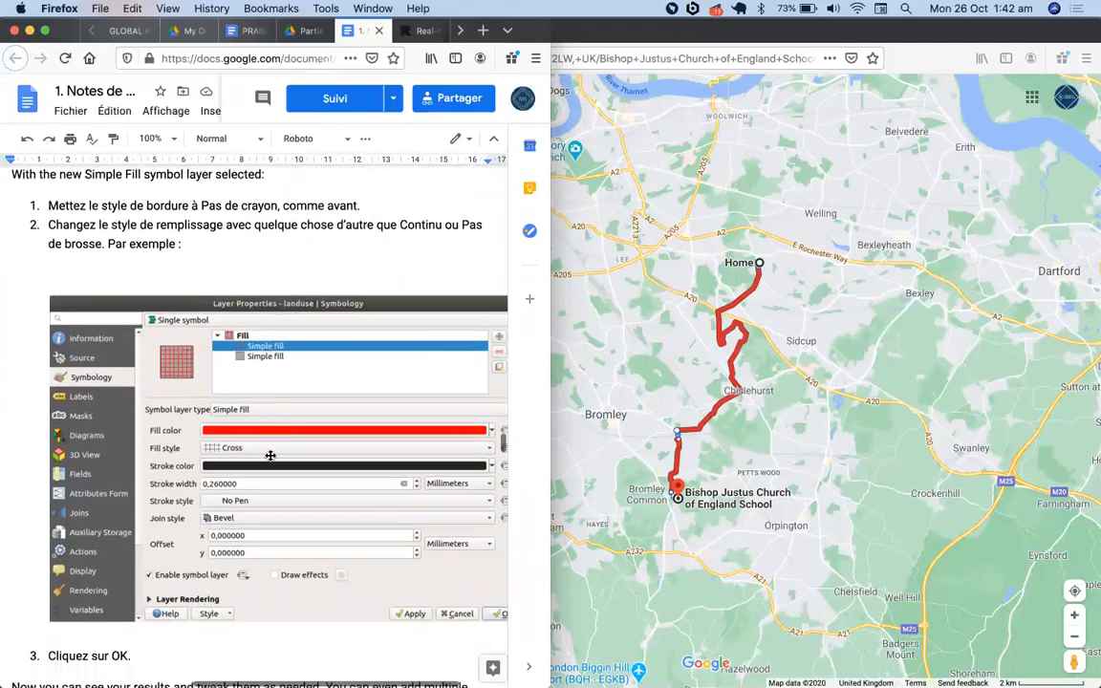
Step: Read the notes on the section 4.7 buildings texture exercise and the section 4.8 symbol level ordering for roads
scroll(270, 457, down, 2)
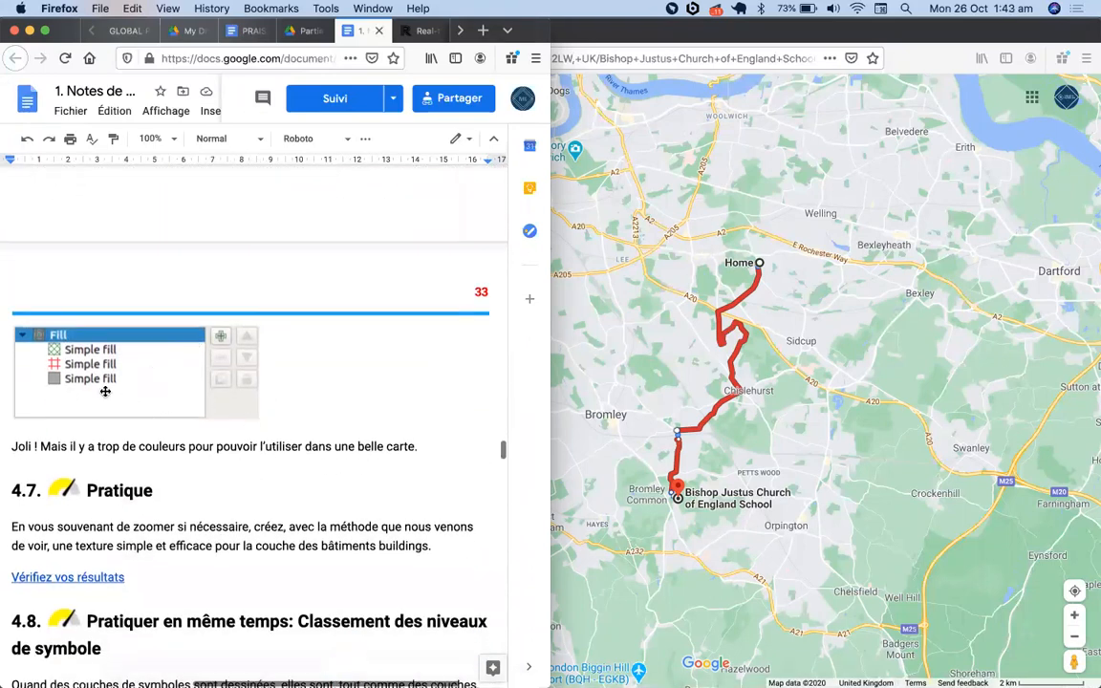
scroll(158, 458, down, 3)
scroll(158, 483, down, 12)
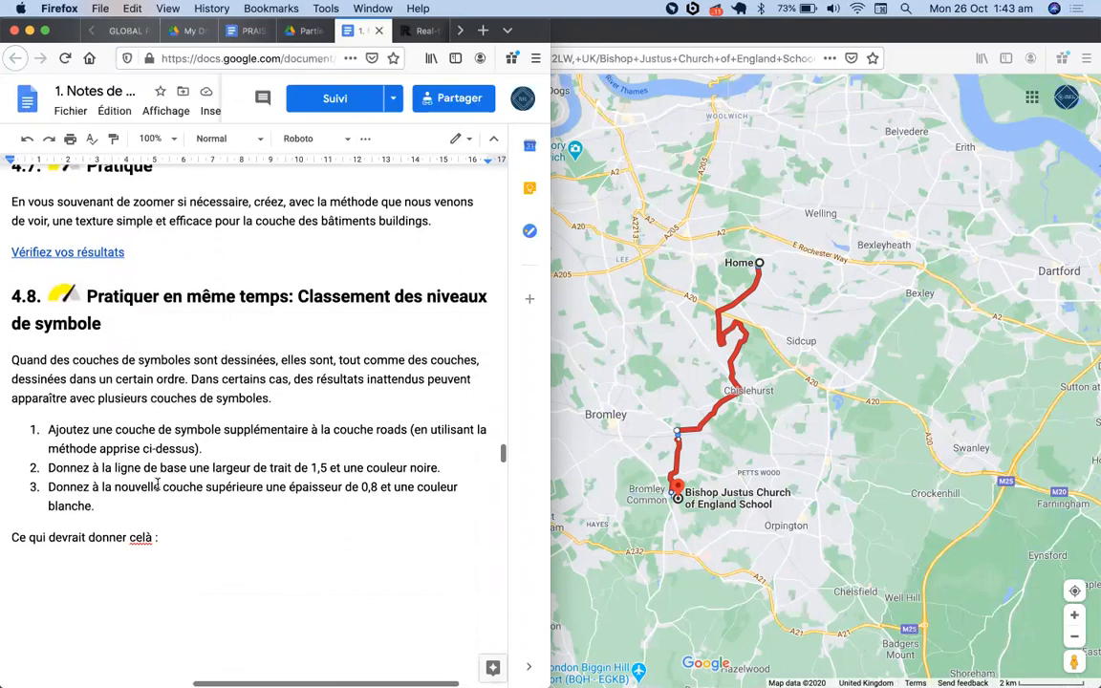
scroll(158, 484, down, 8)
scroll(157, 484, up, 14)
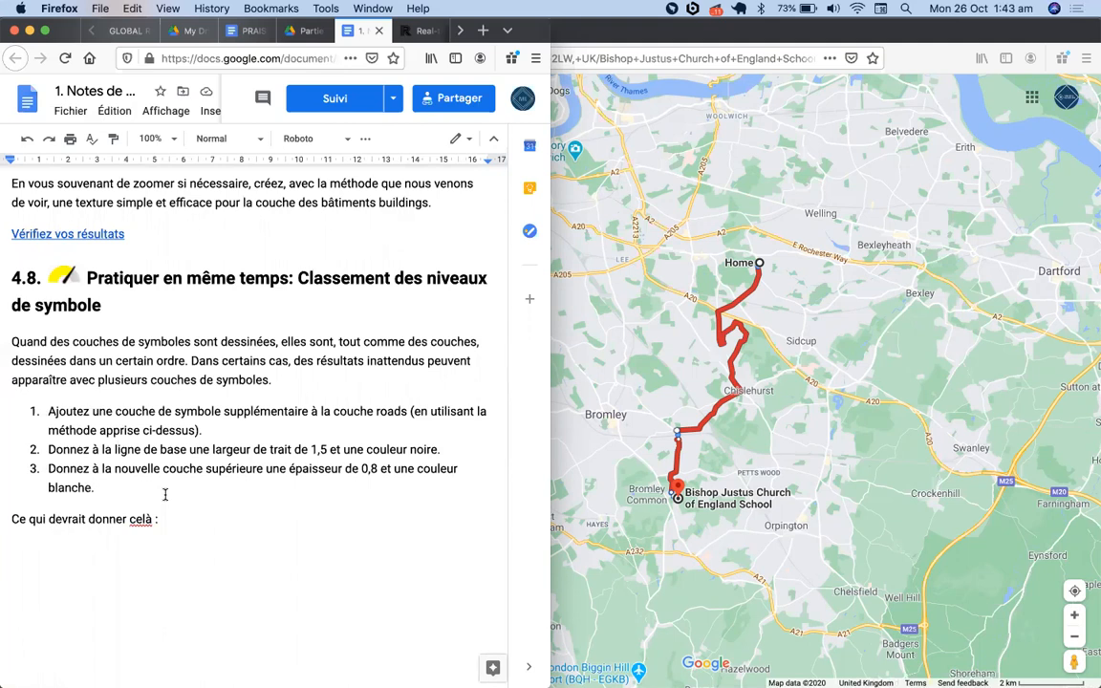
Step: Go back through the course notes to the start of section 4.6 and reread the instructions for adding symbol layers to landuse
scroll(165, 494, up, 10)
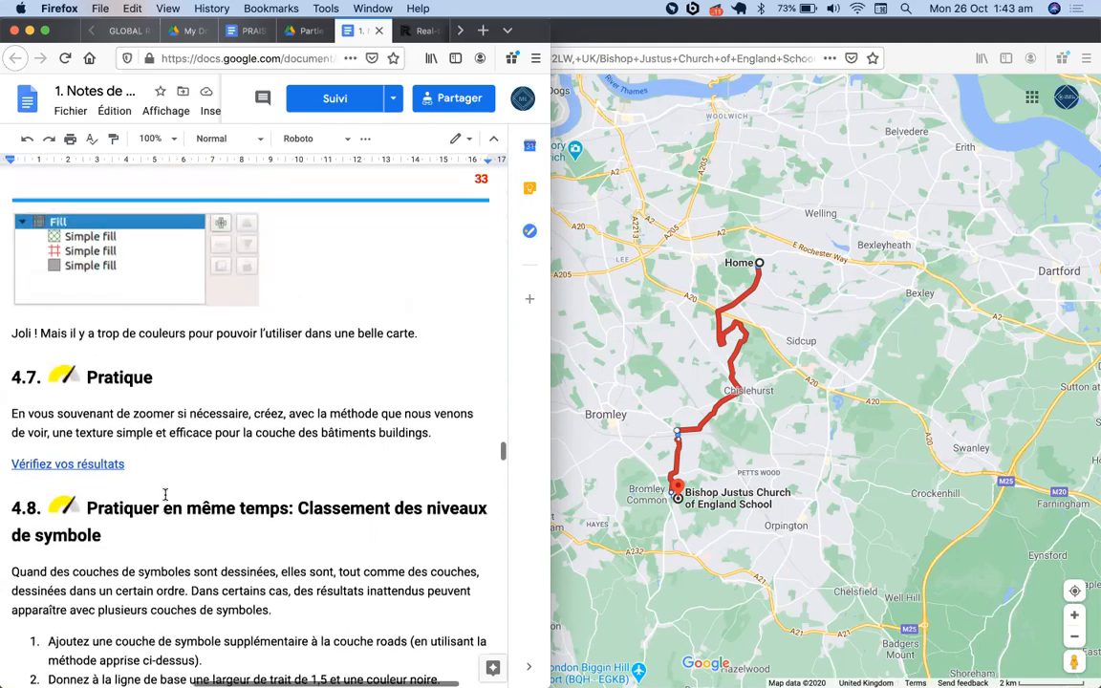
scroll(164, 494, up, 9)
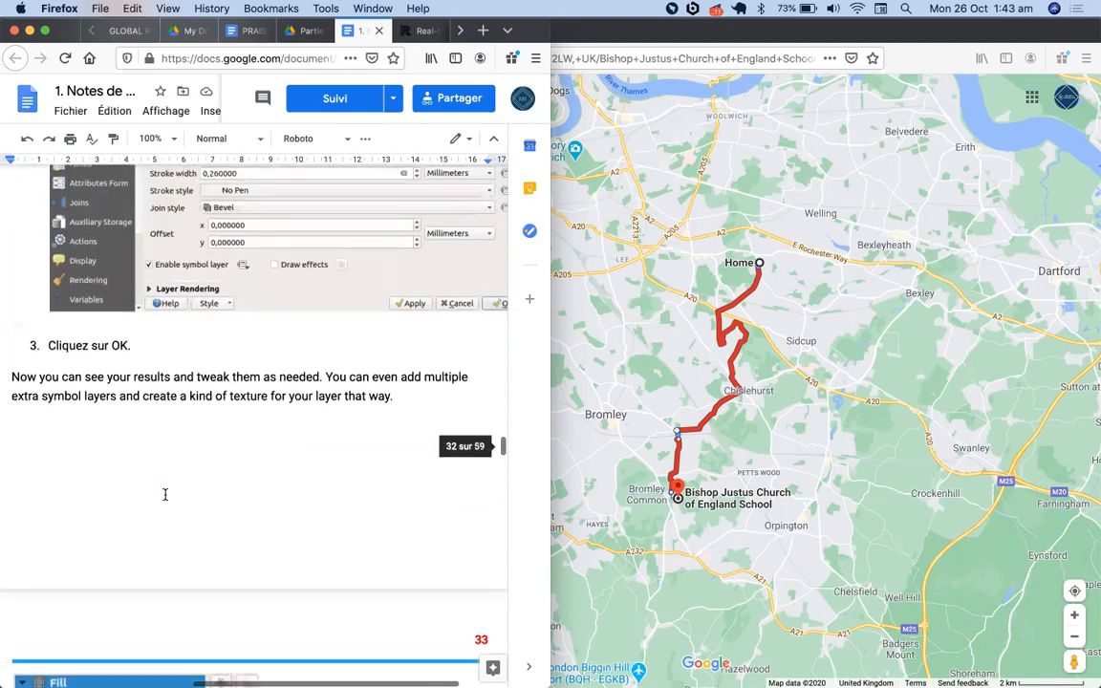
scroll(165, 494, up, 10)
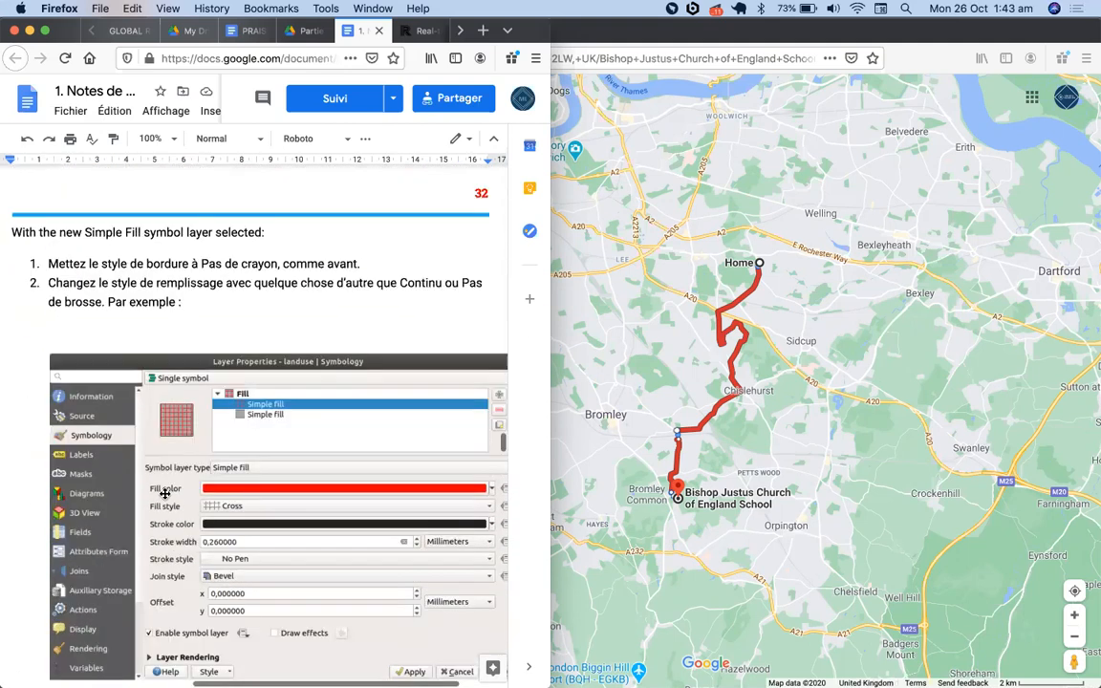
scroll(165, 495, up, 7)
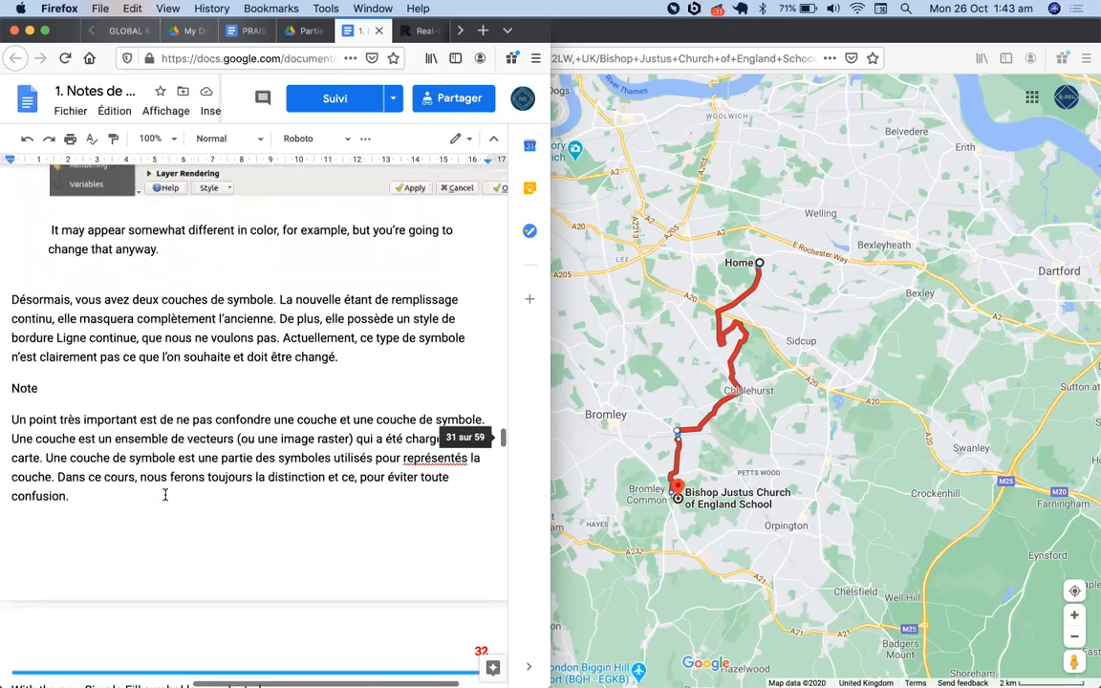
scroll(164, 494, right, 2)
scroll(165, 495, up, 5)
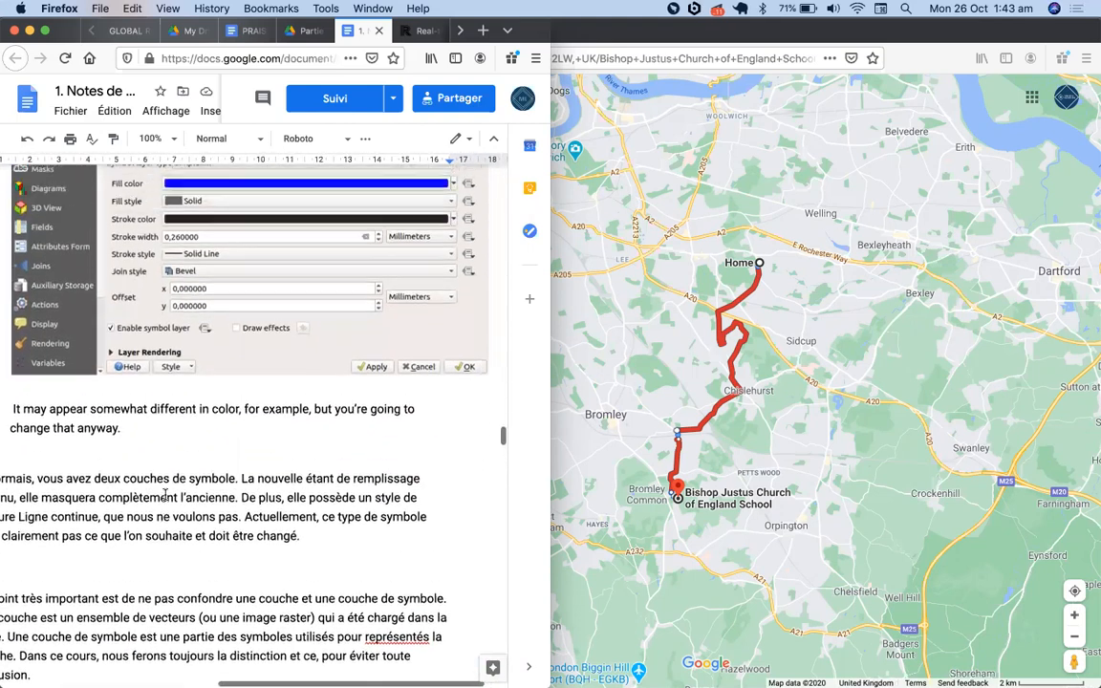
scroll(164, 494, up, 5)
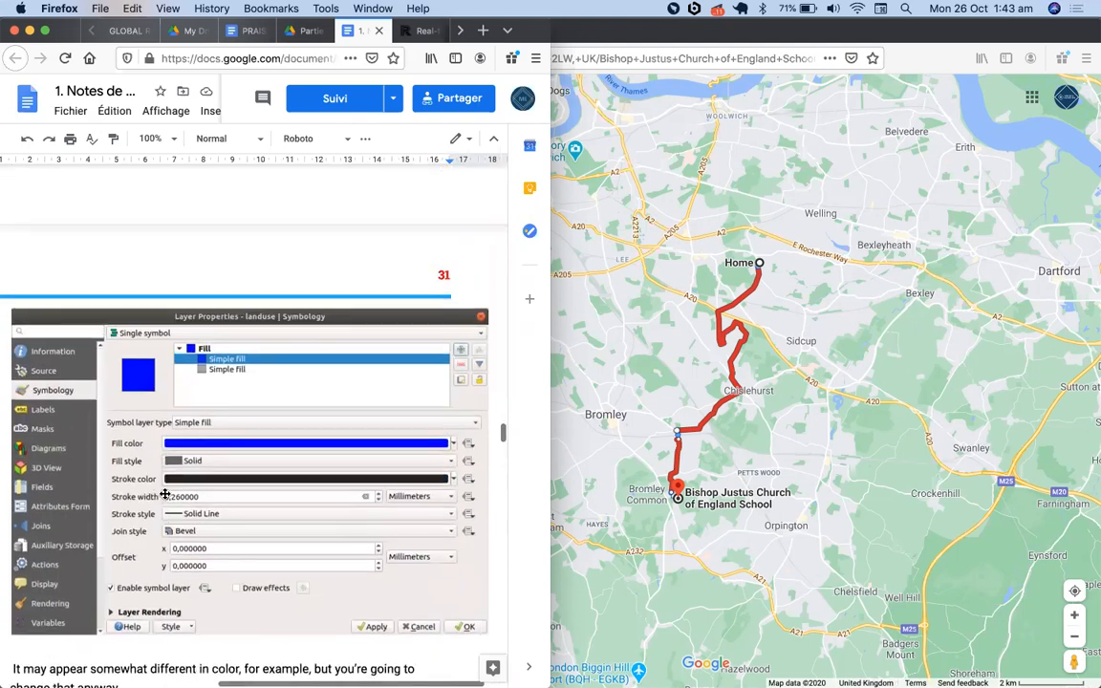
scroll(164, 494, left, 3)
scroll(164, 494, up, 5)
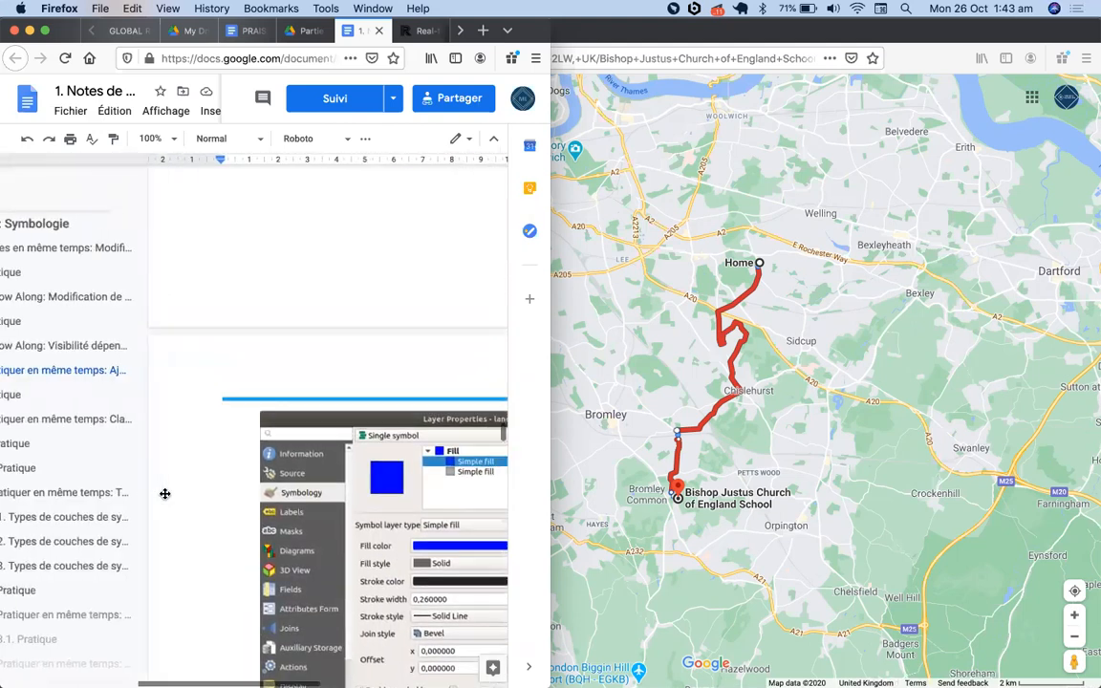
scroll(164, 494, right, 2)
scroll(164, 494, up, 4)
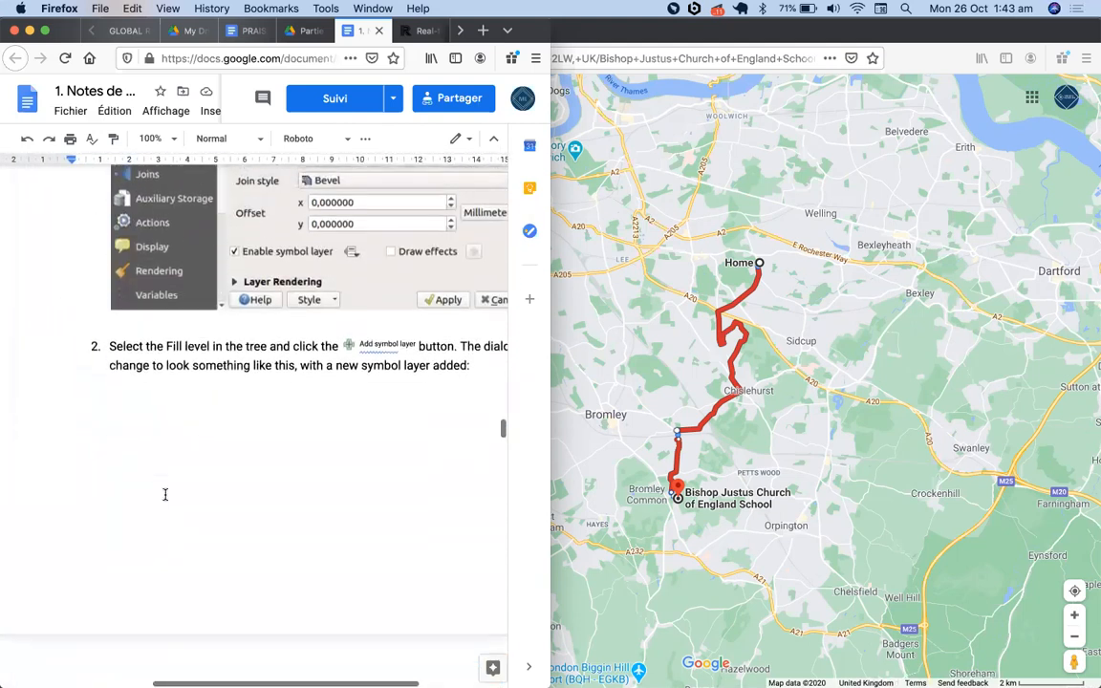
scroll(164, 494, right, 1)
scroll(165, 495, right, 2)
scroll(165, 494, up, 6)
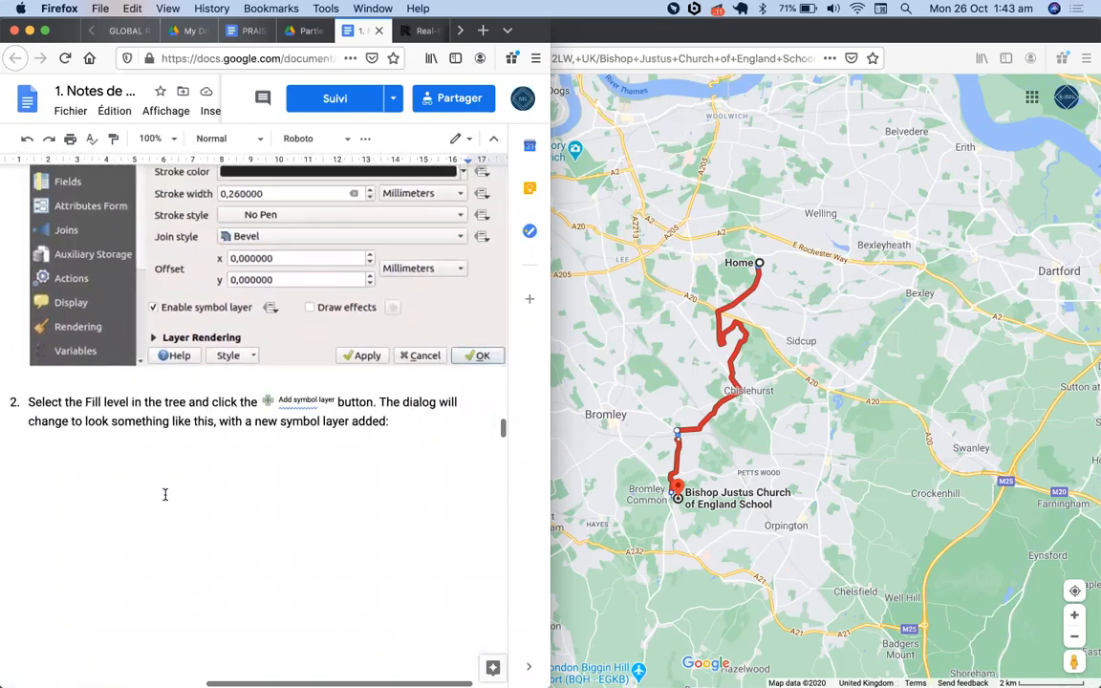
scroll(165, 494, up, 12)
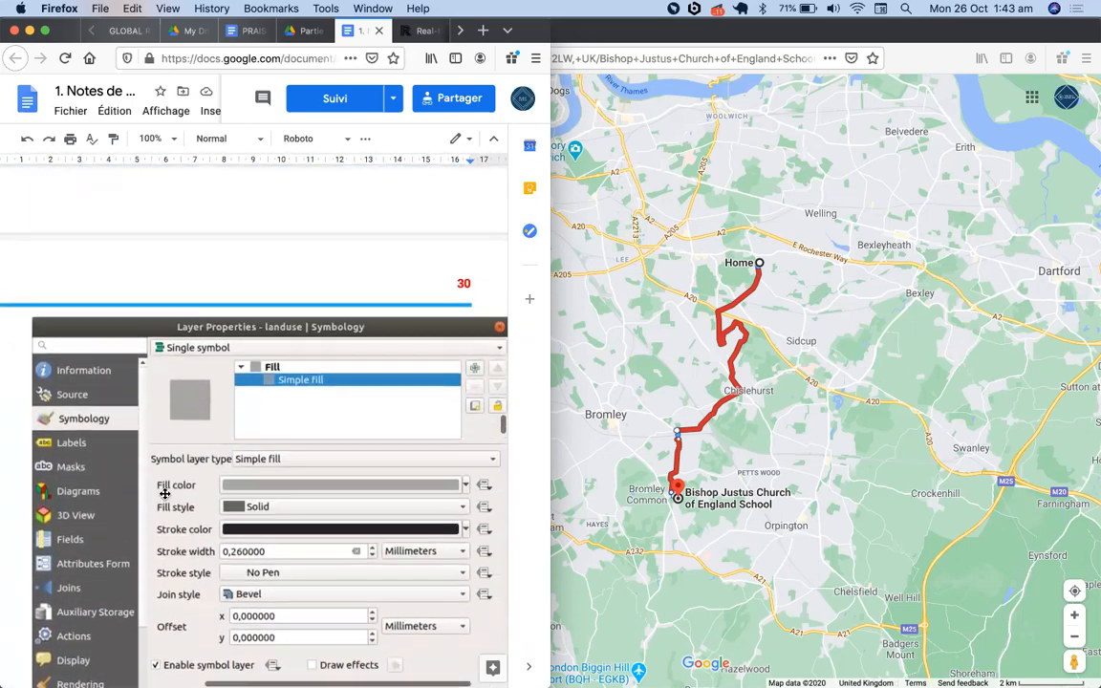
scroll(164, 494, up, 4)
scroll(165, 494, left, 1)
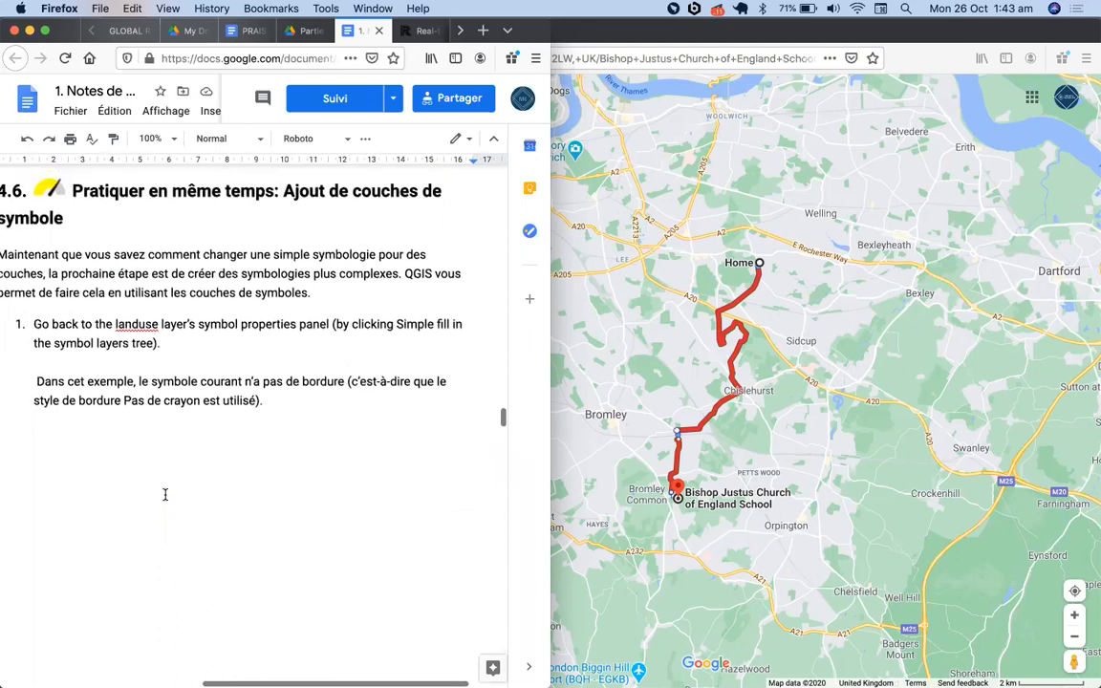
scroll(164, 494, right, 1)
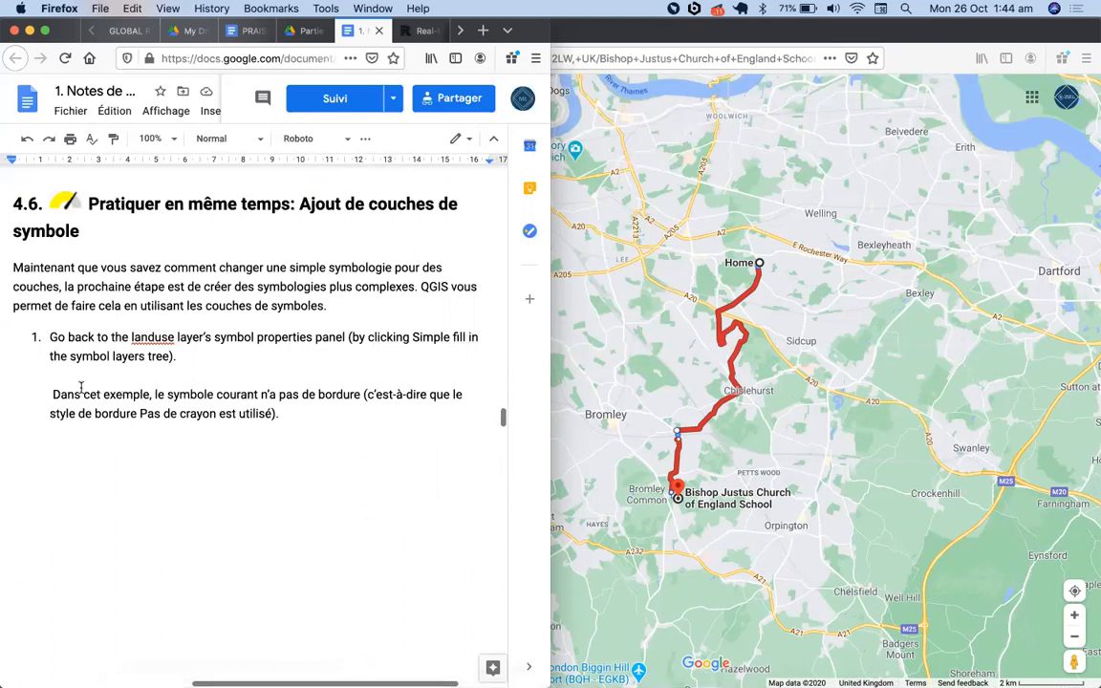
Step: Switch from the course notes to the open QGIS project with the roads, buildings and protected_areas layers
mouse_move(690, 678)
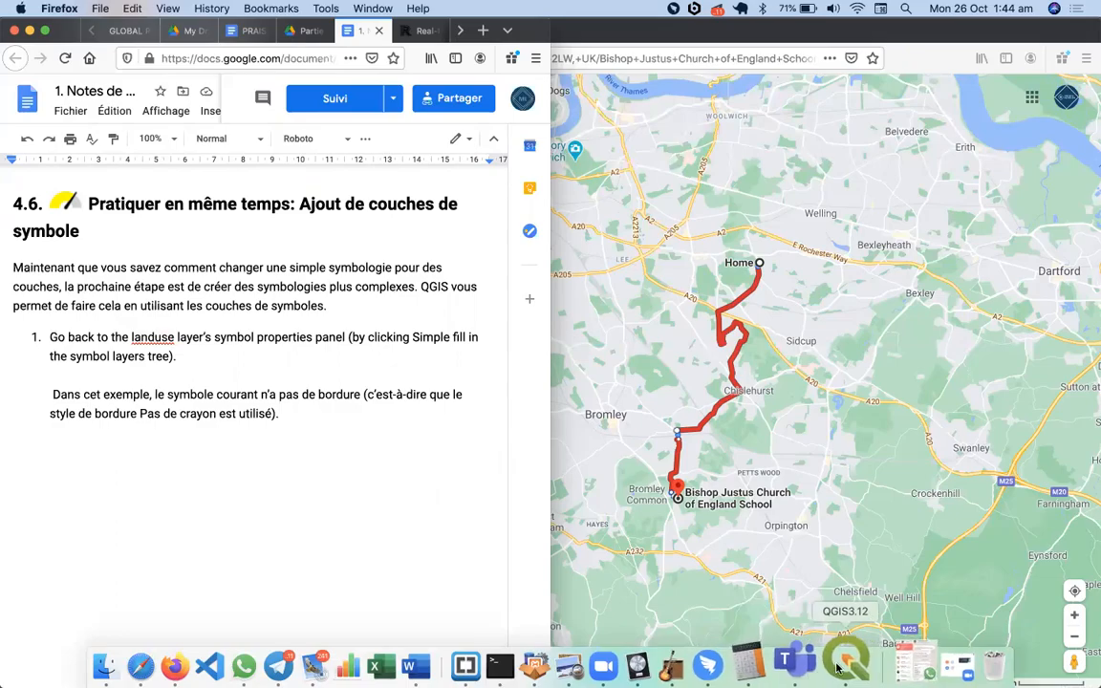
click(840, 661)
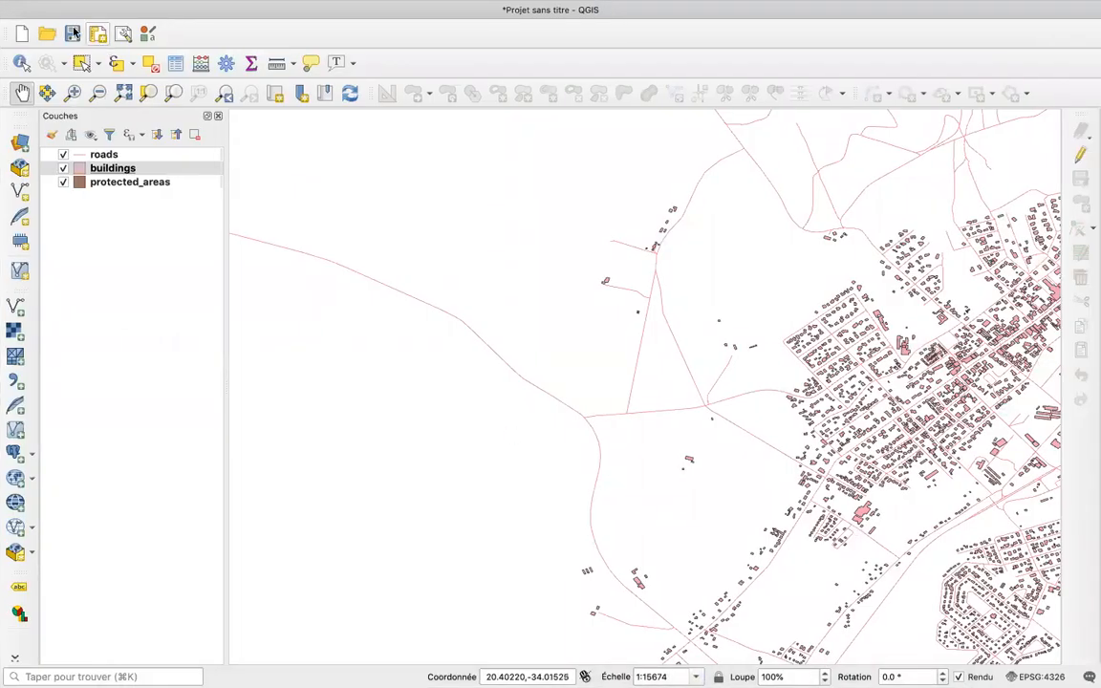
Step: Take the QGIS window out of full screen and place it beside the course notes in the browser
mouse_move(27, 5)
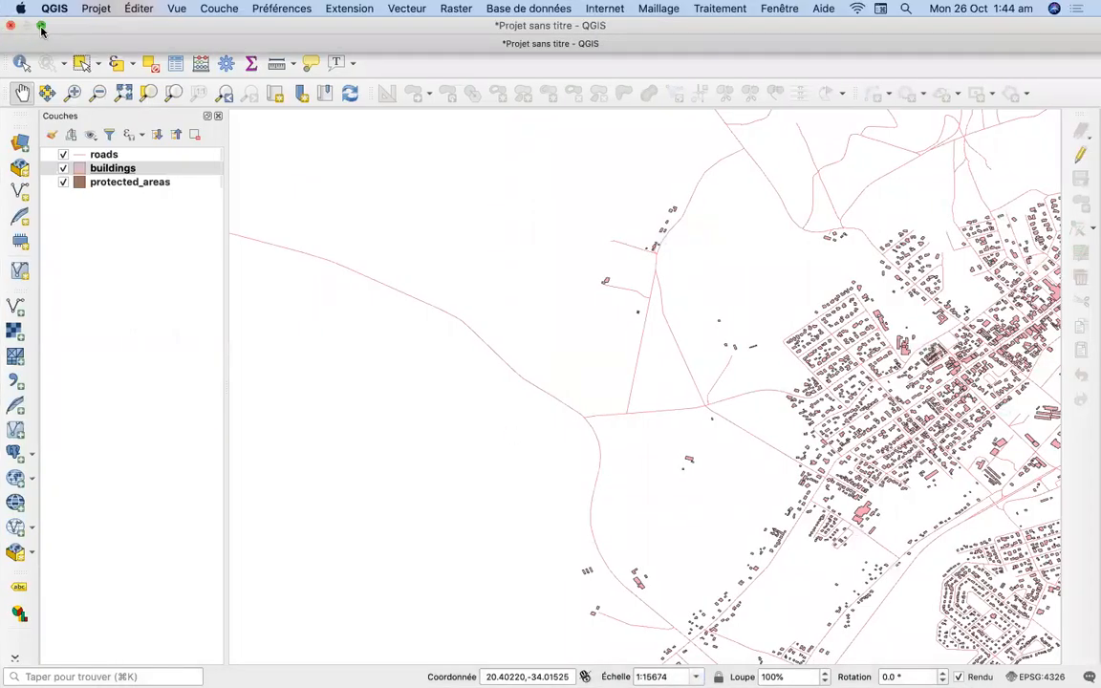
click(41, 26)
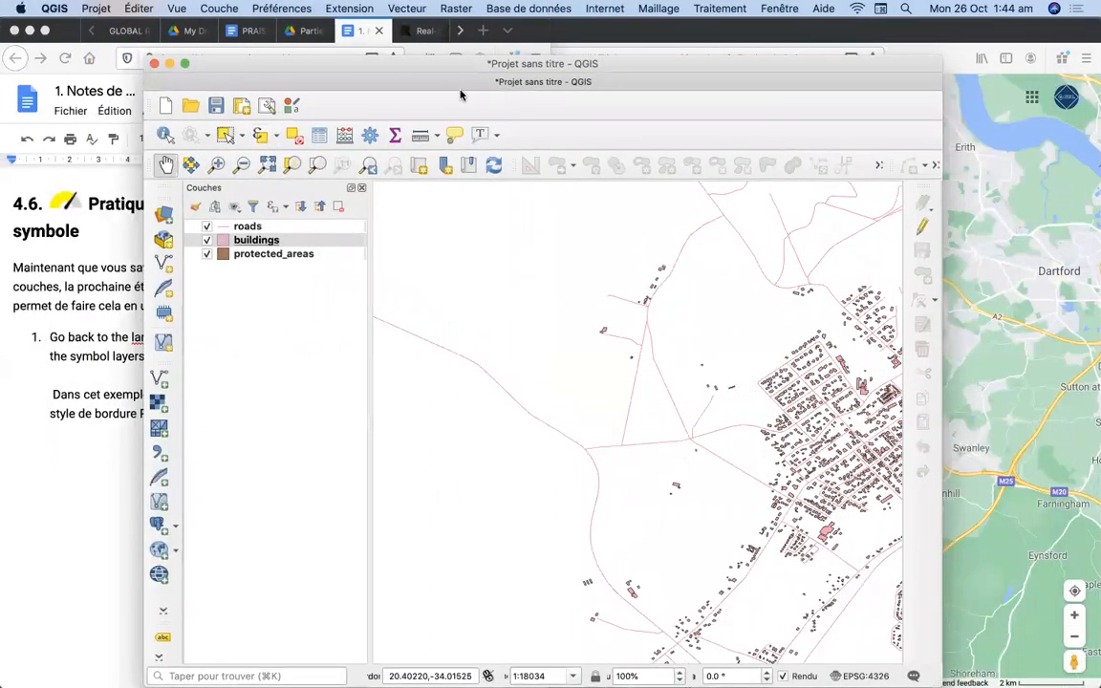
drag(433, 66, 753, 59)
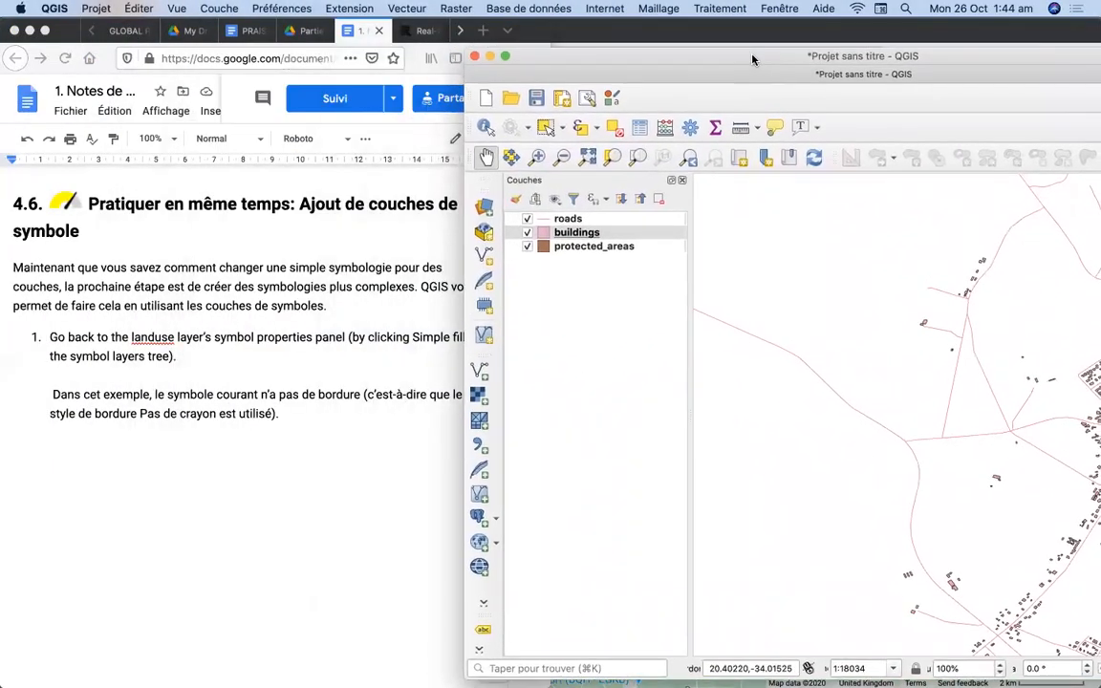
Step: Add the landuse table from the SpatiaLite database Connection1 to the project as a layer
click(488, 211)
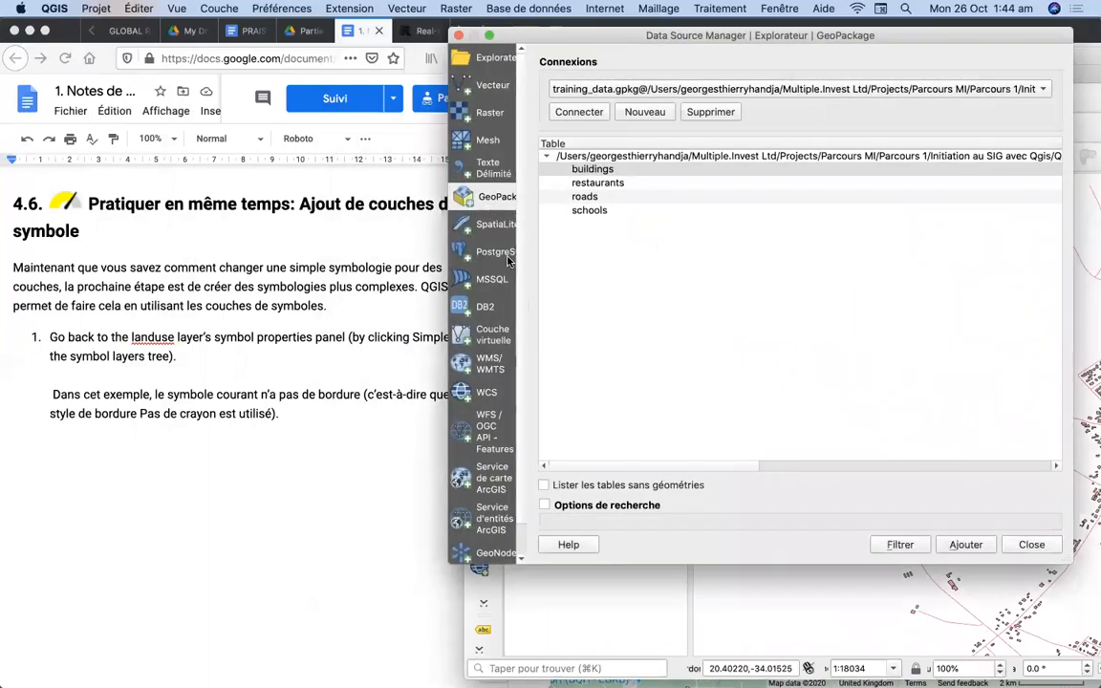
click(495, 223)
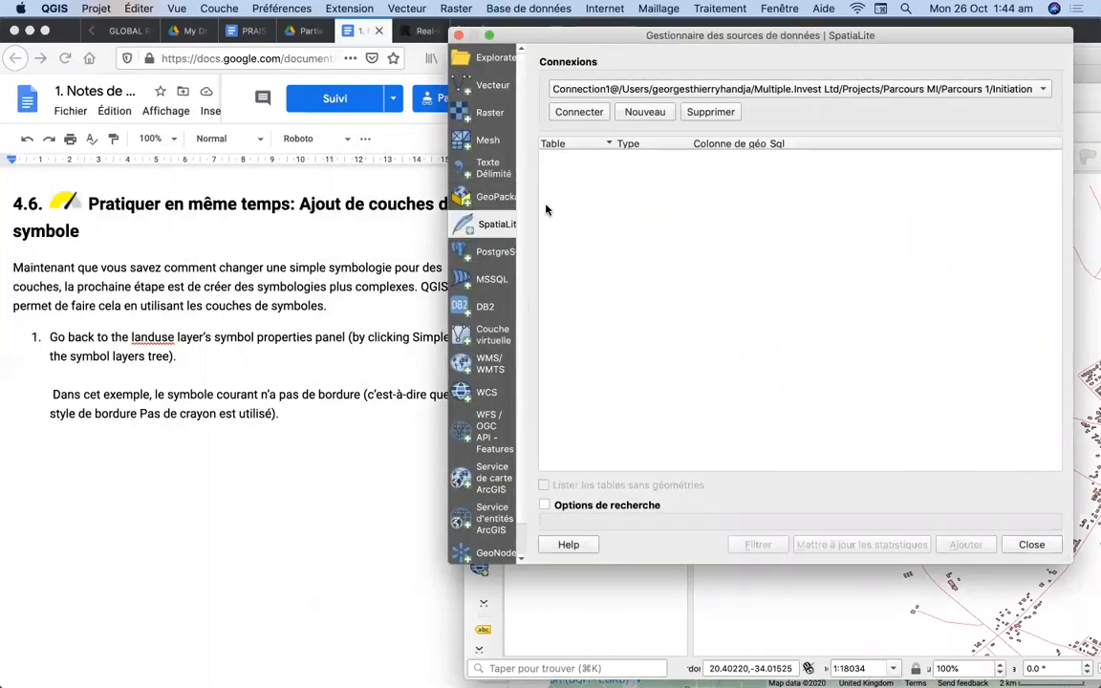
click(580, 112)
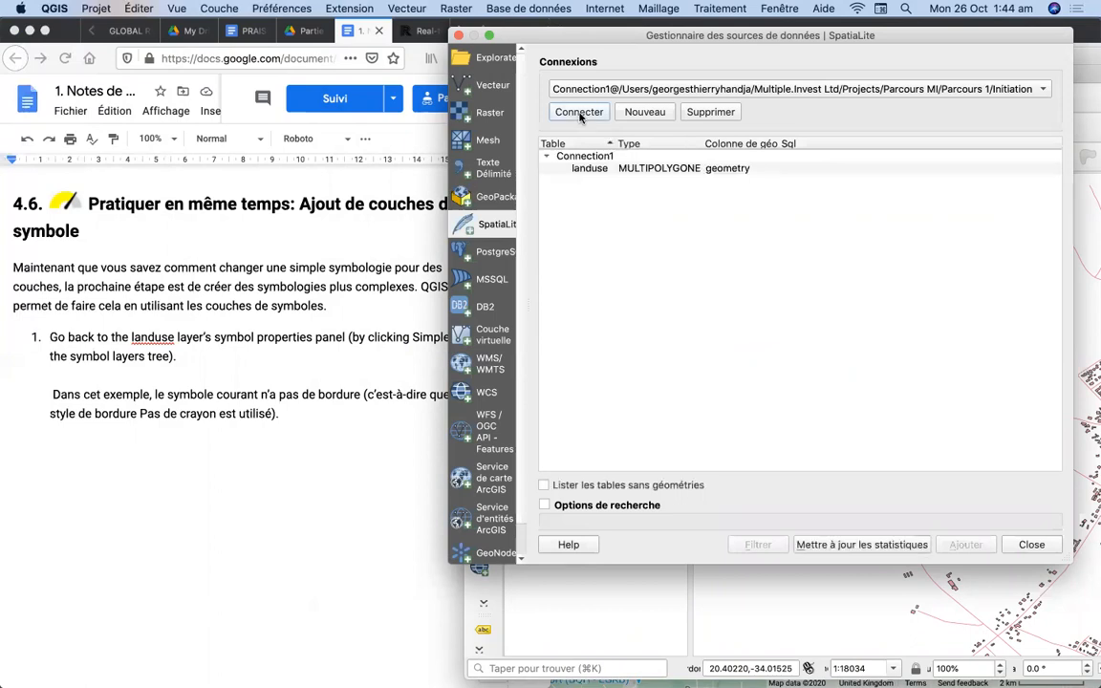
click(611, 169)
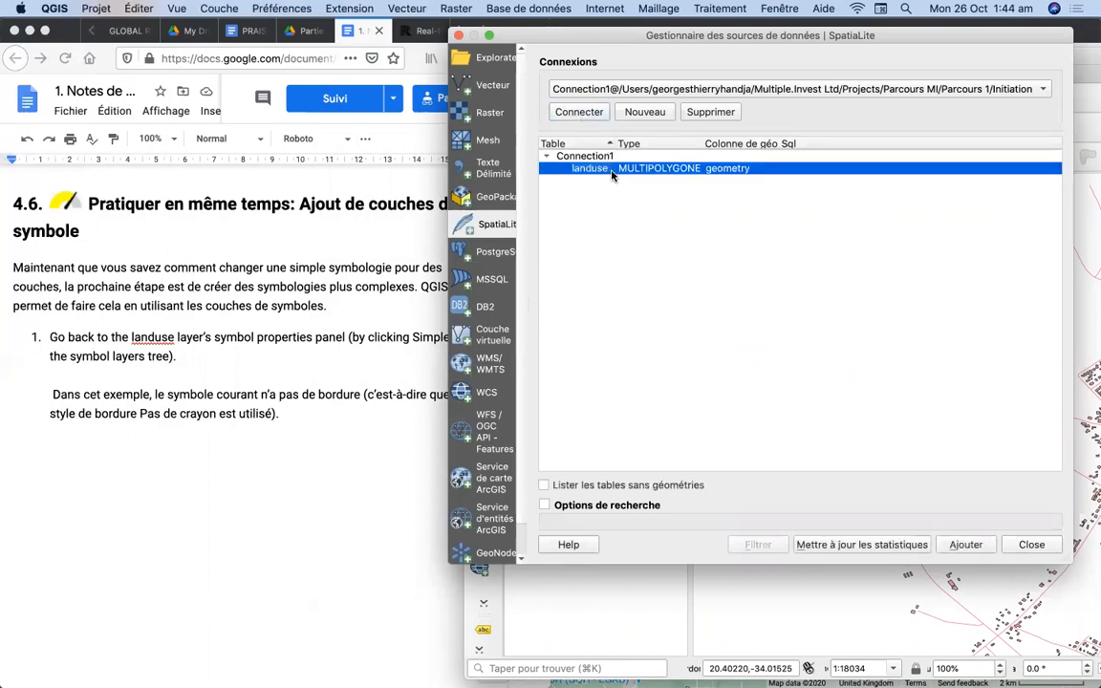
click(967, 544)
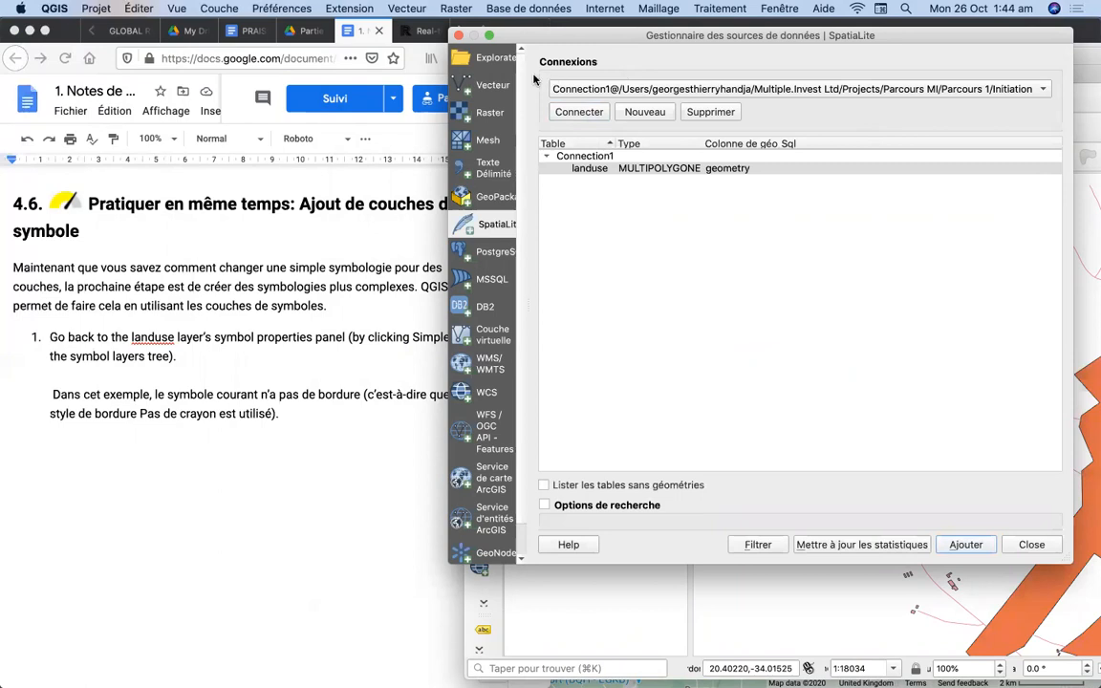
click(1031, 545)
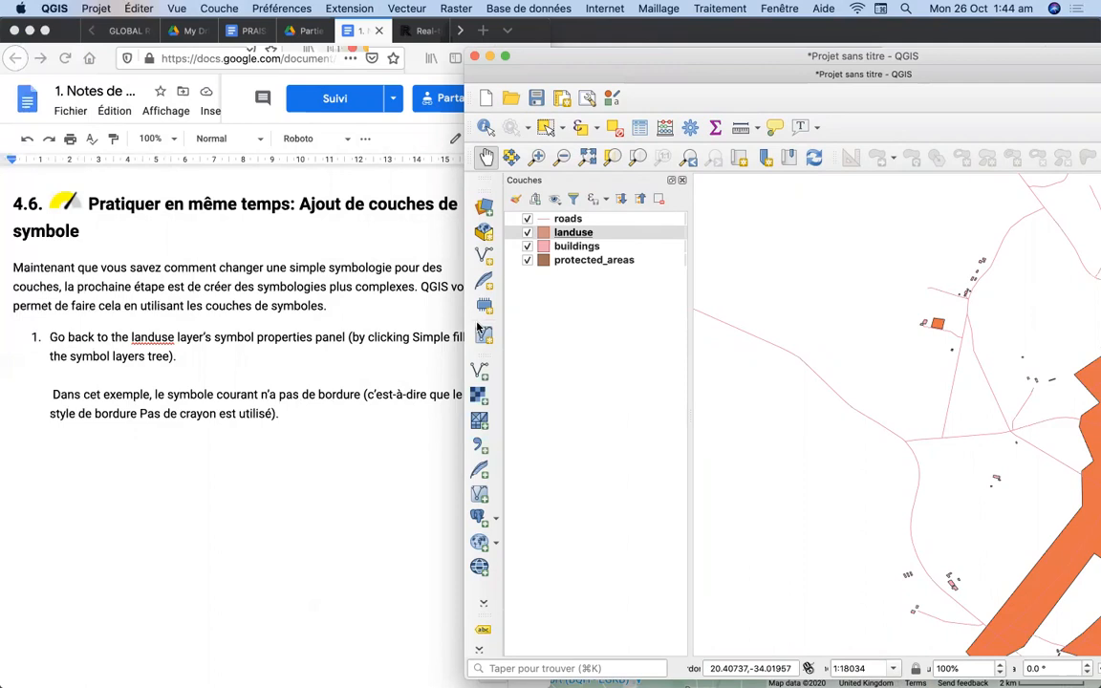
Step: Following section 4.6 of the notes, open the landuse layer's symbology and show its Remplissage simple settings
click(302, 437)
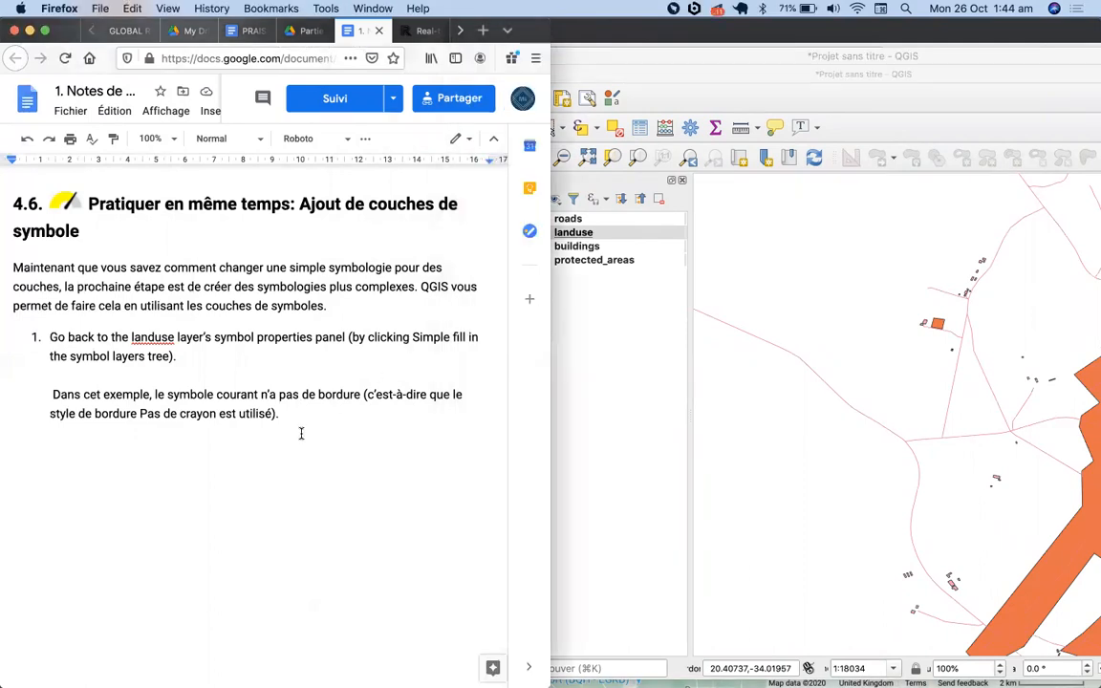
scroll(300, 432, down, 2)
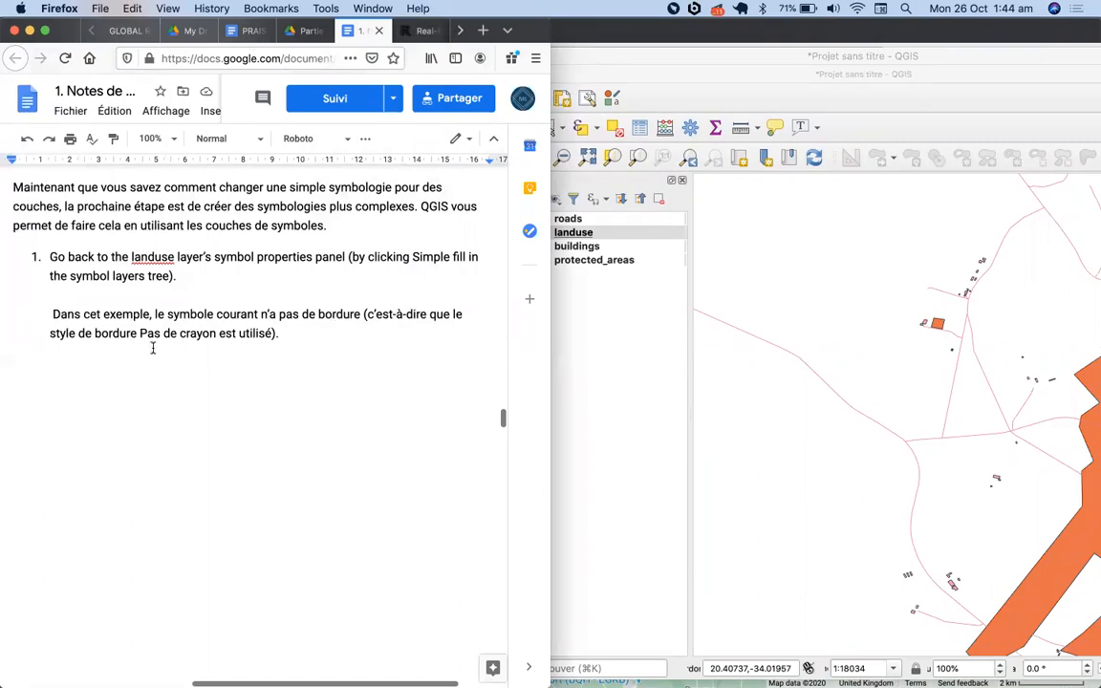
scroll(329, 366, down, 5)
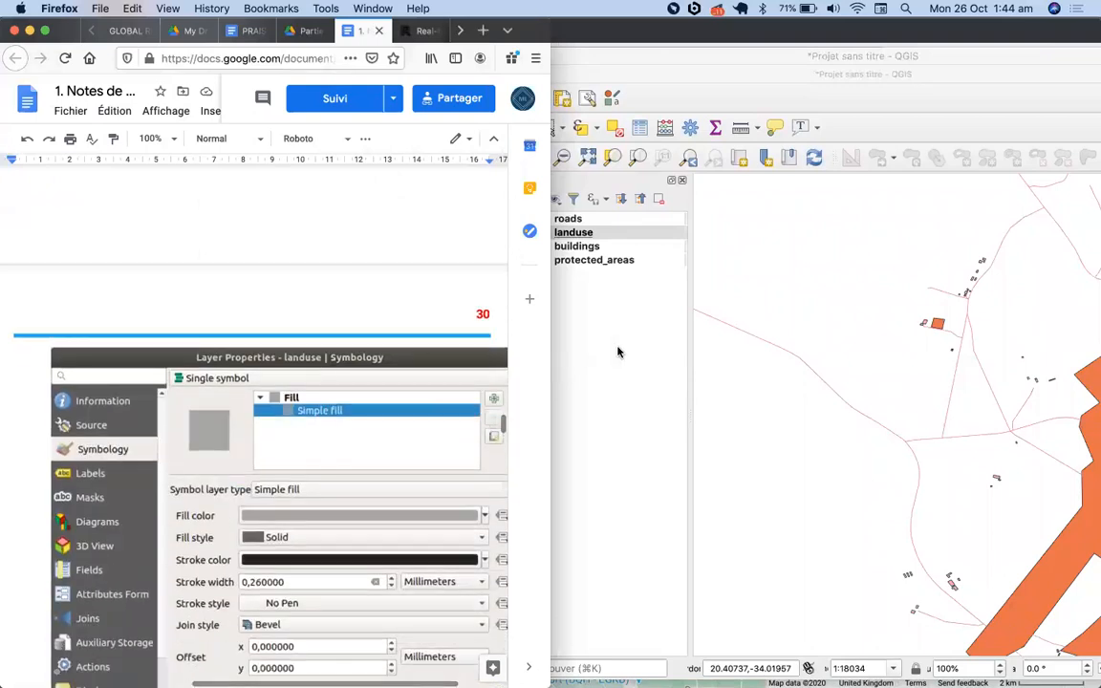
click(593, 236)
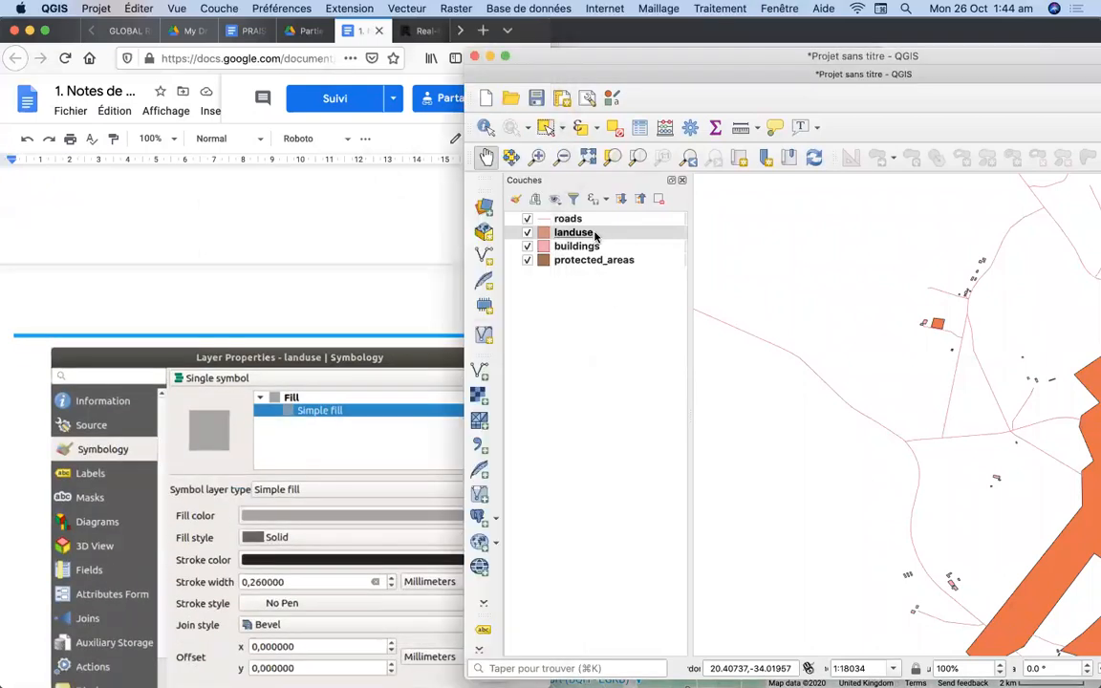
double_click(593, 236)
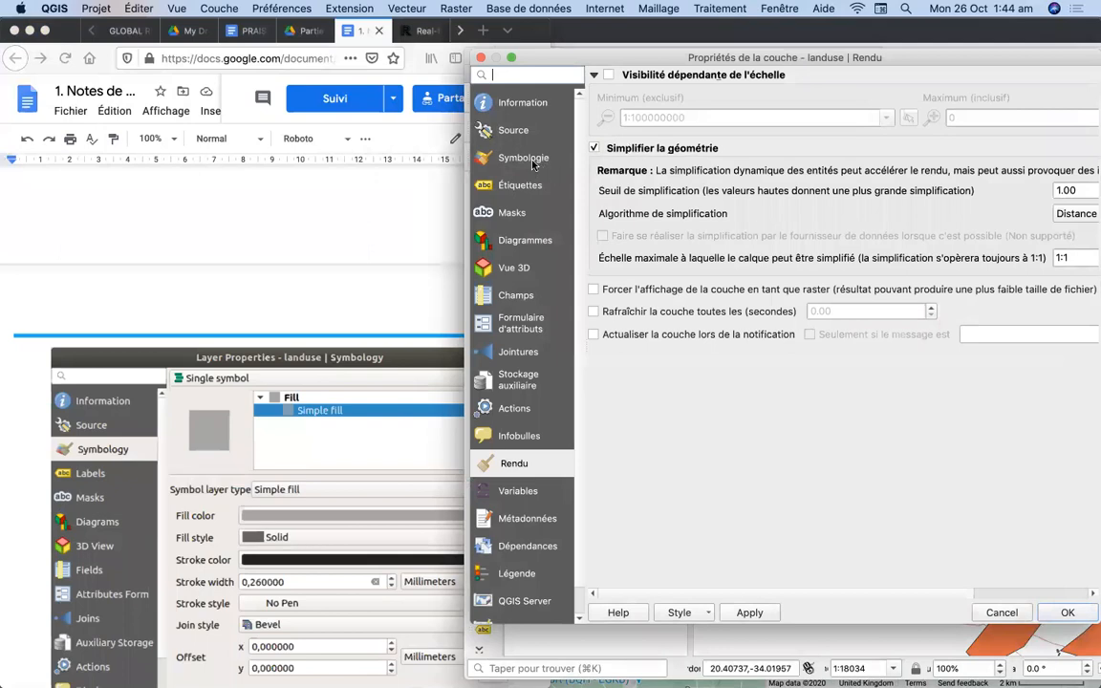
click(485, 155)
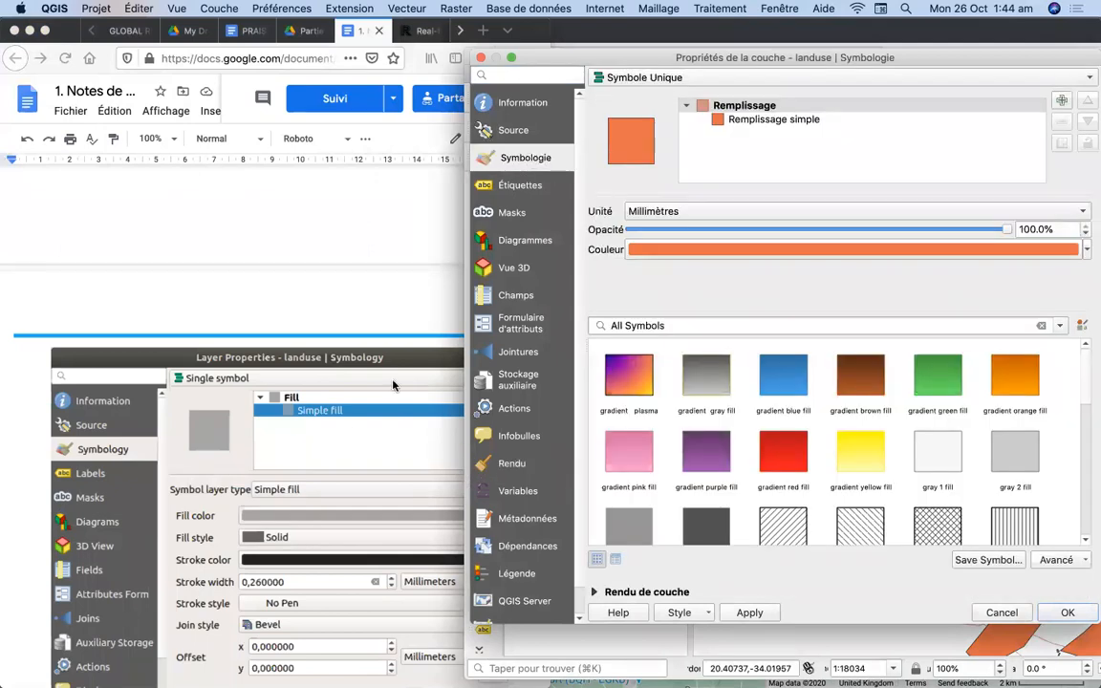
click(764, 121)
Step: Add a second Remplissage simple symbol layer to the landuse symbol, as step 2 of the notes describes
scroll(340, 485, down, 5)
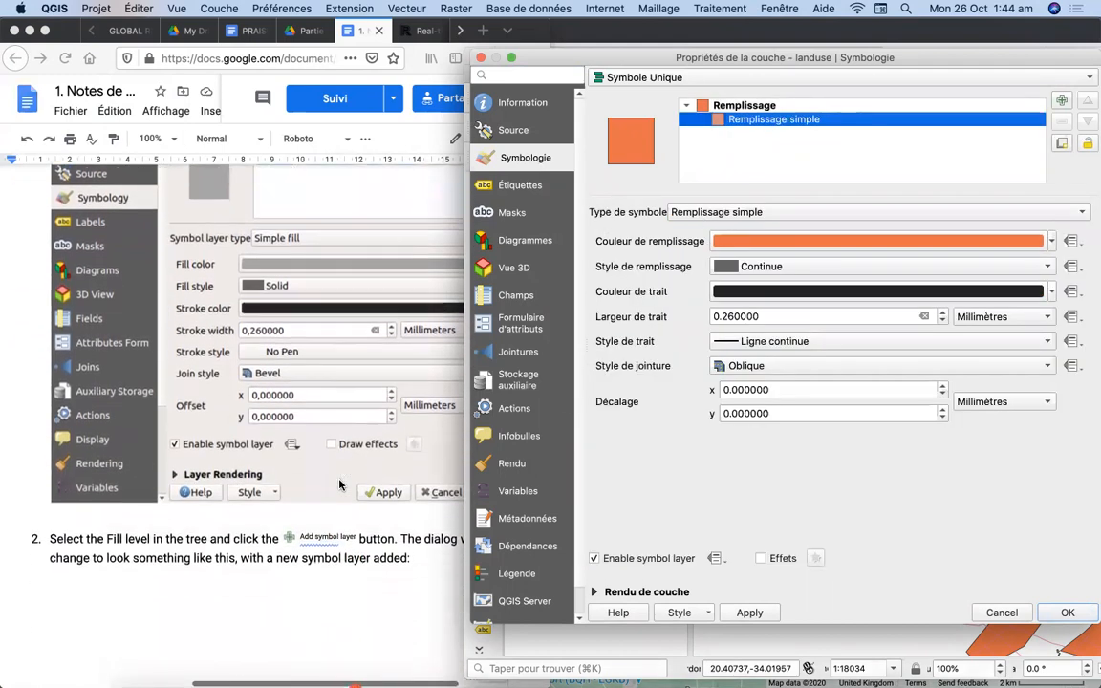
scroll(339, 485, down, 2)
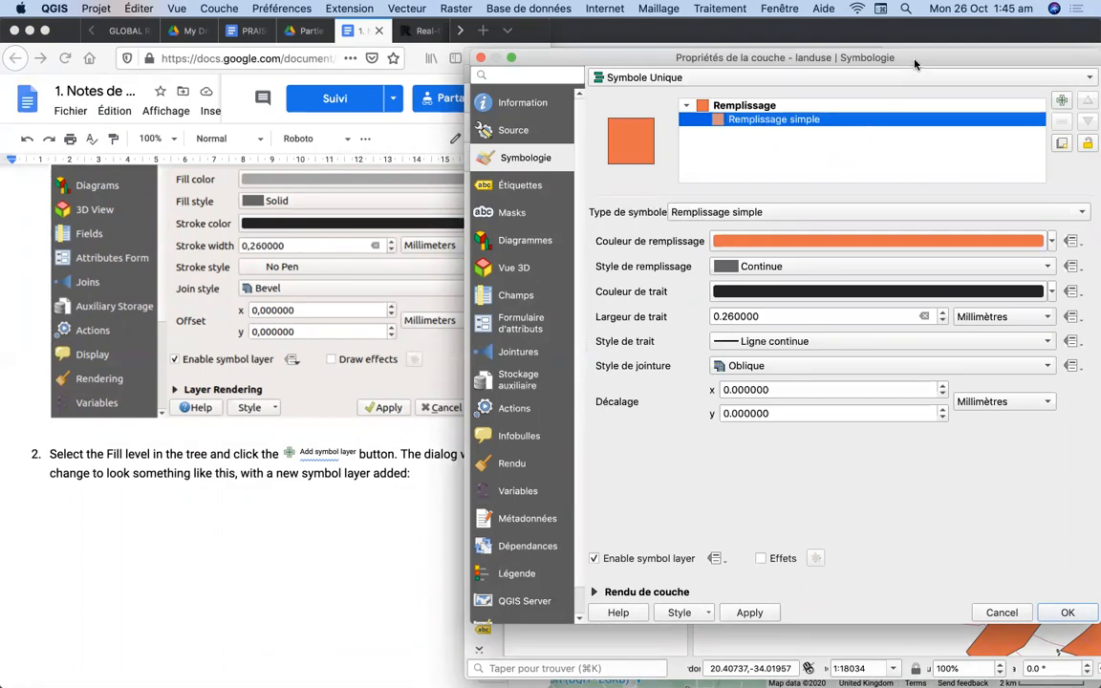
drag(916, 64, 846, 42)
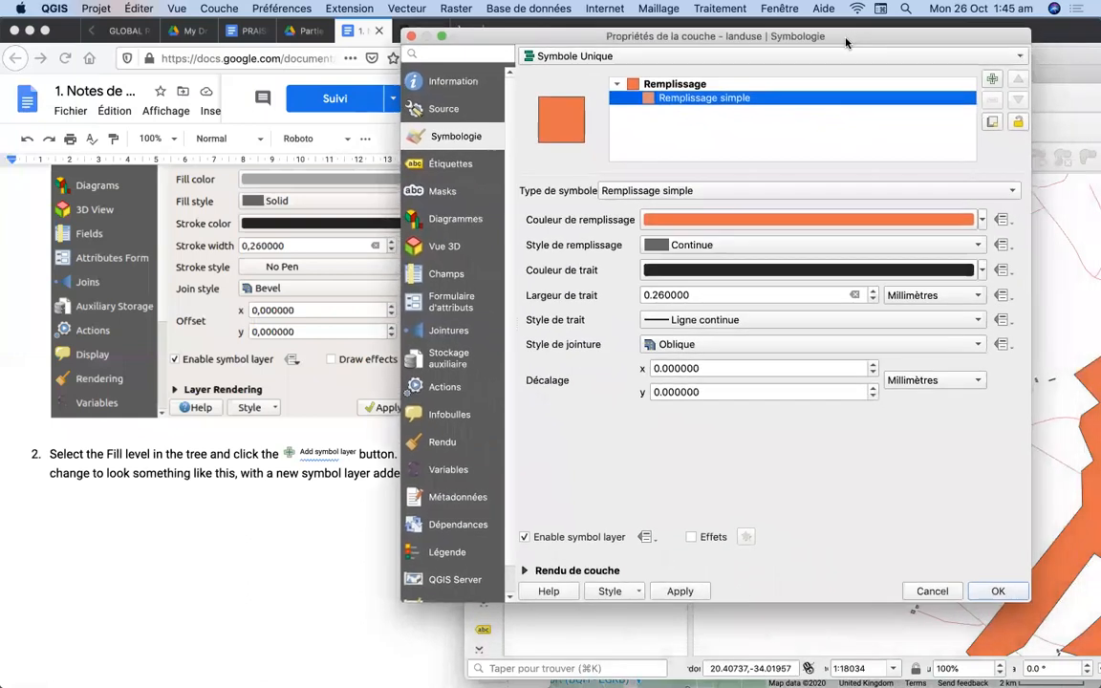
click(991, 83)
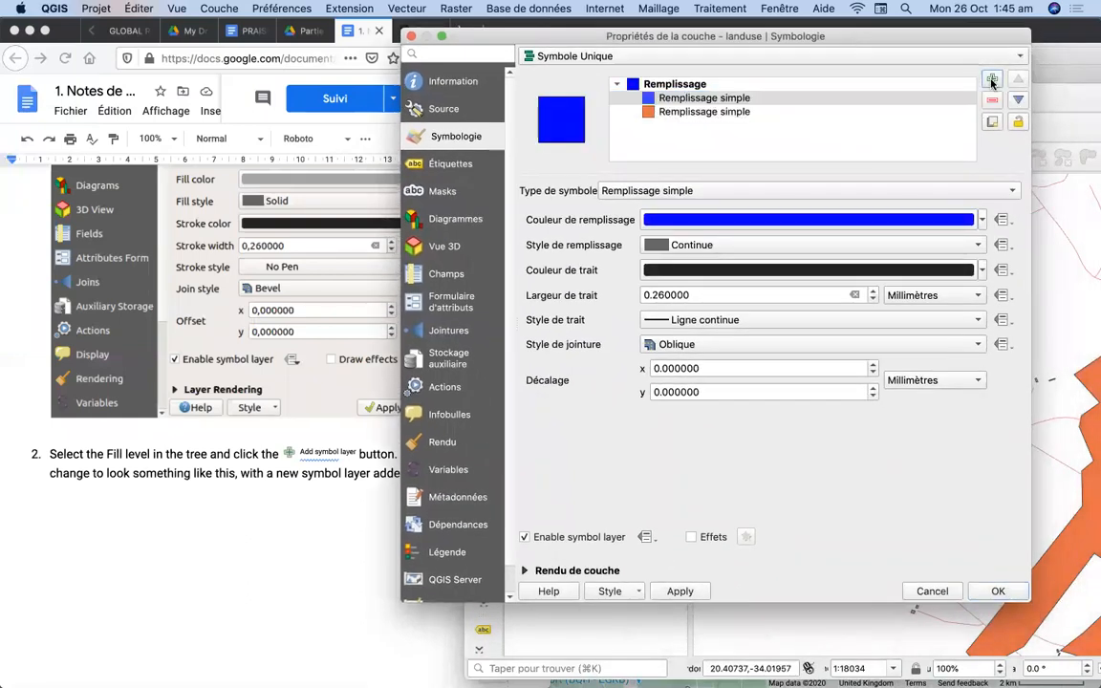
Step: Compare the settings of the landuse symbol's two Remplissage simple layers with the example in the notes
click(278, 517)
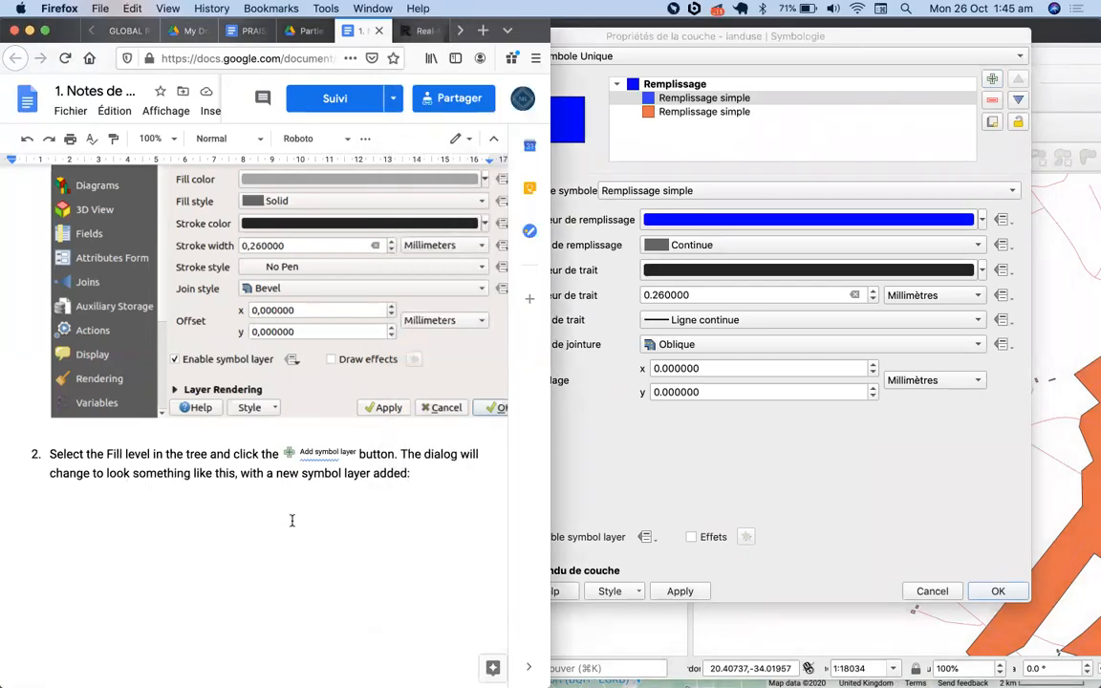
scroll(291, 521, down, 5)
scroll(291, 521, down, 5)
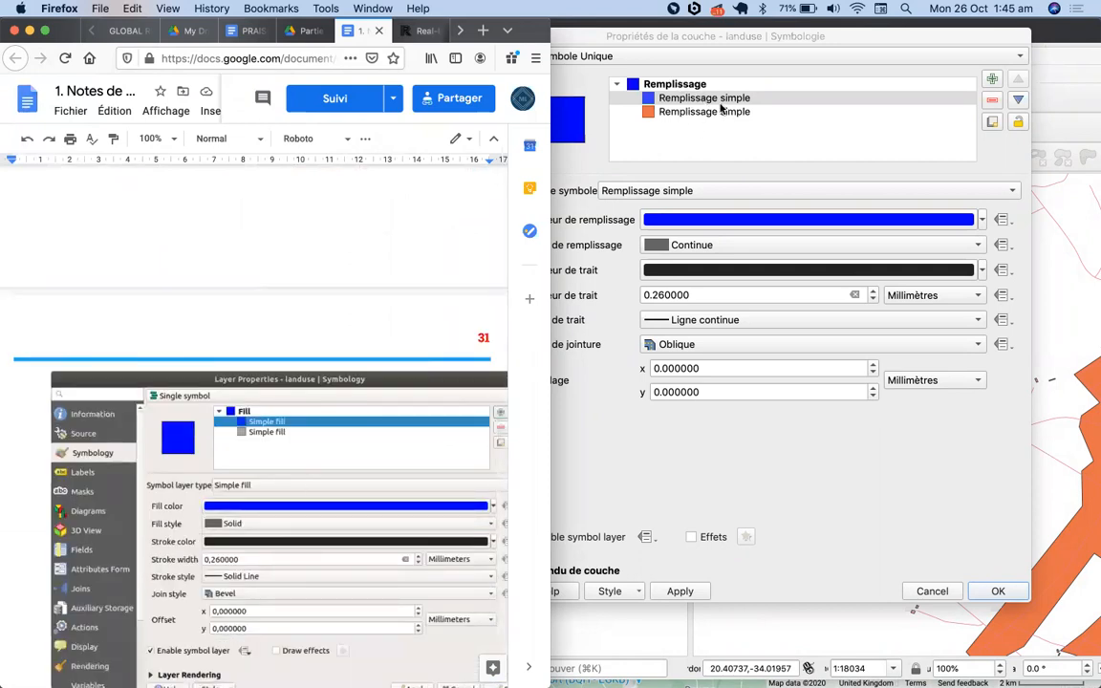
scroll(353, 457, down, 5)
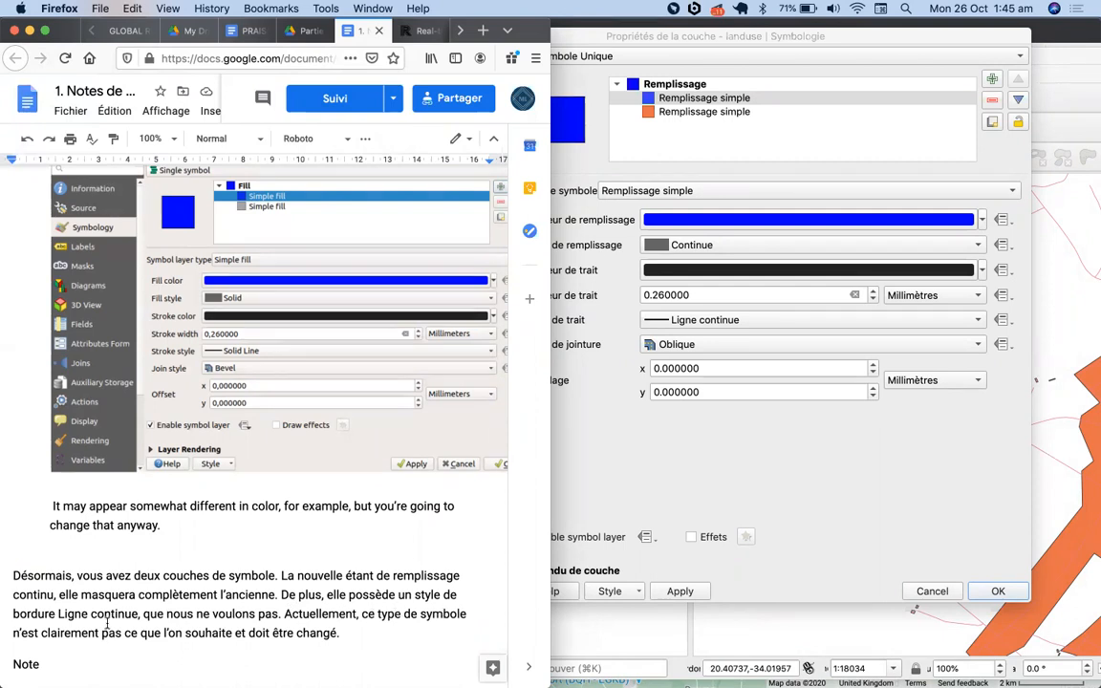
click(685, 114)
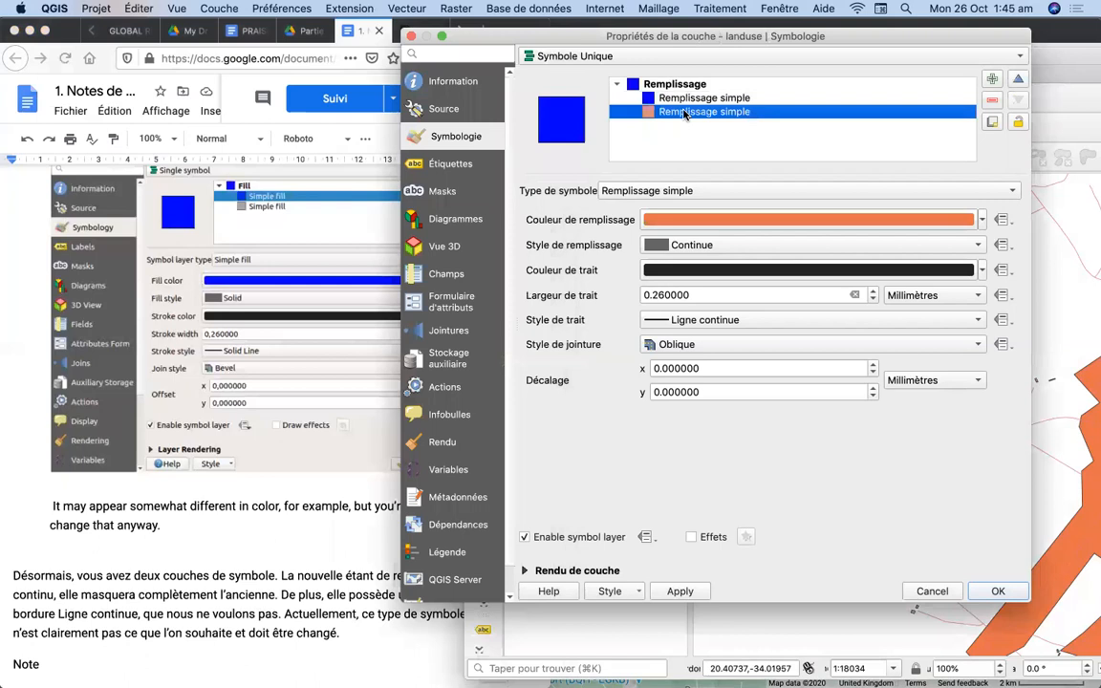
click(689, 100)
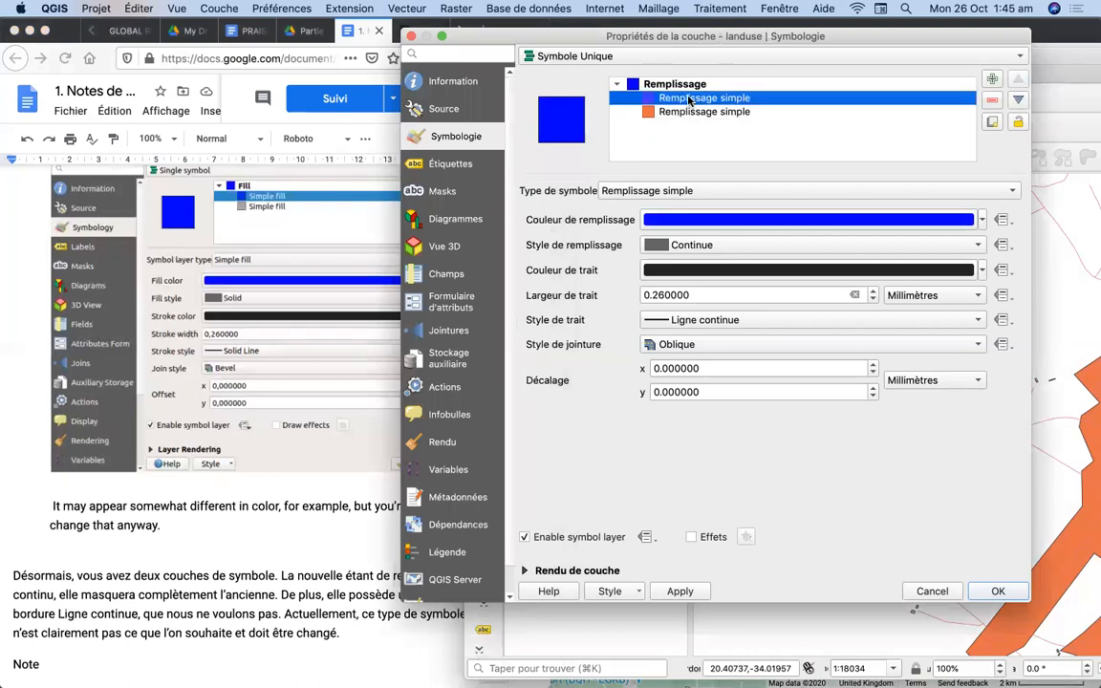
click(688, 110)
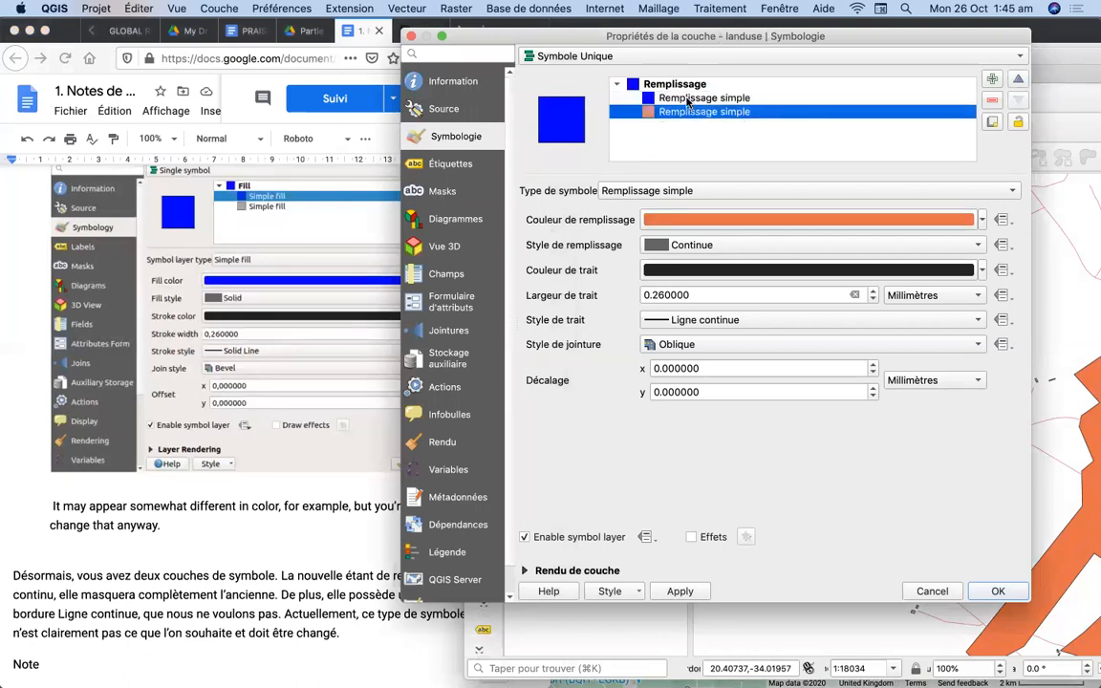
click(682, 100)
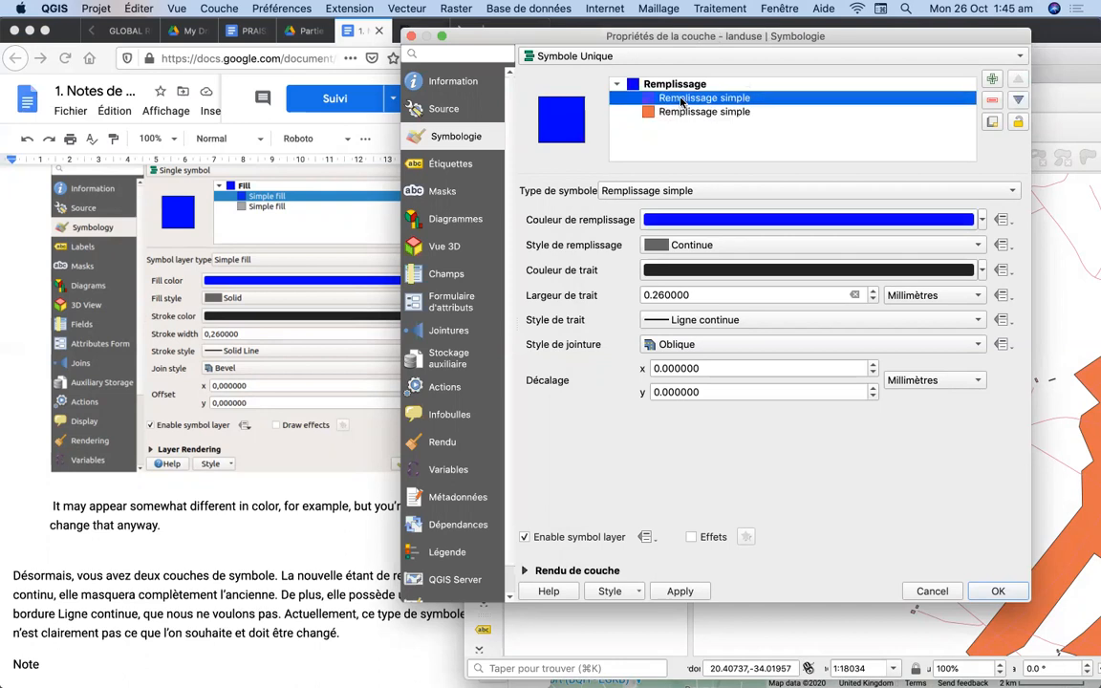
Step: Read the notes on symbol layers and the page 32 instructions for the new layer's stroke and fill styles
click(274, 575)
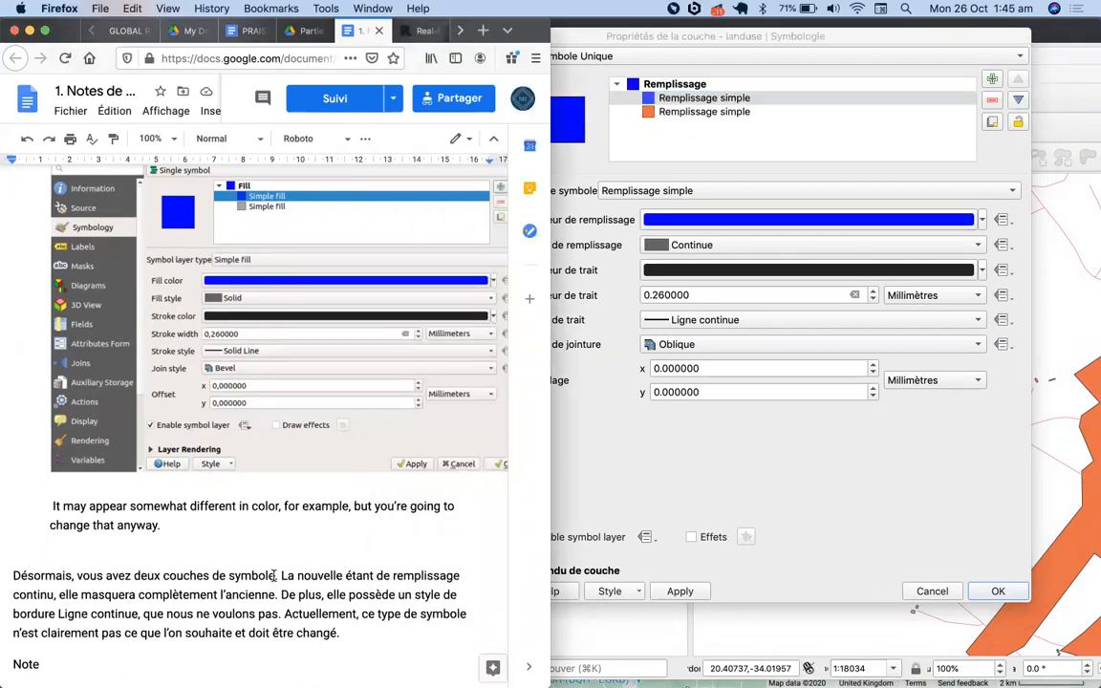
scroll(274, 576, down, 5)
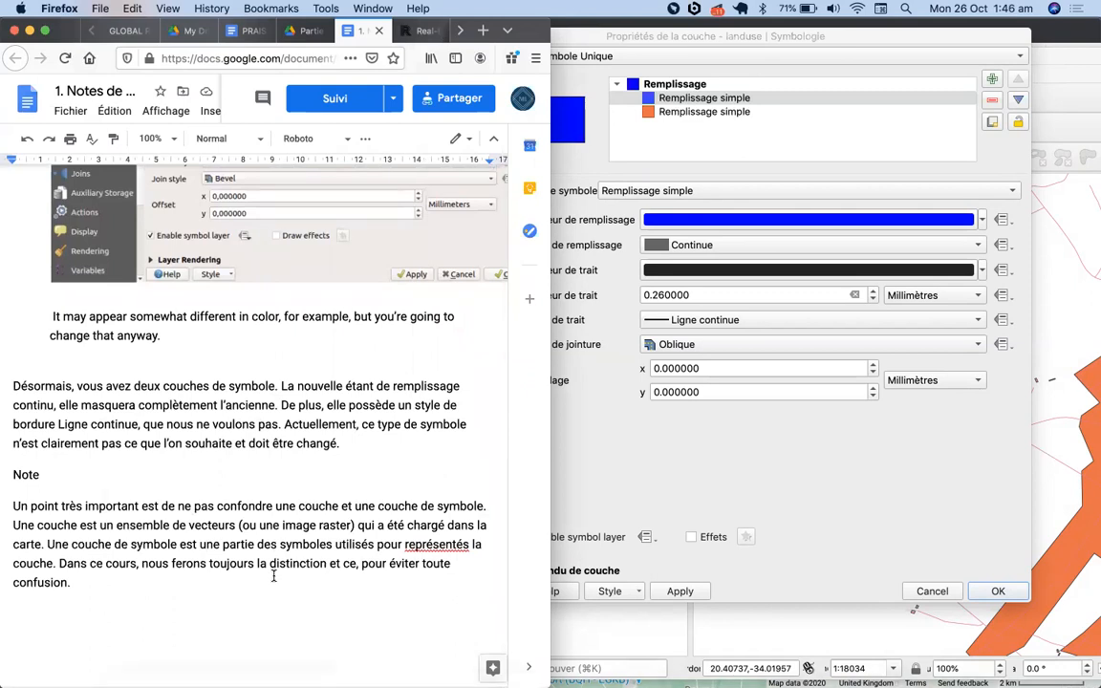
scroll(275, 575, down, 6)
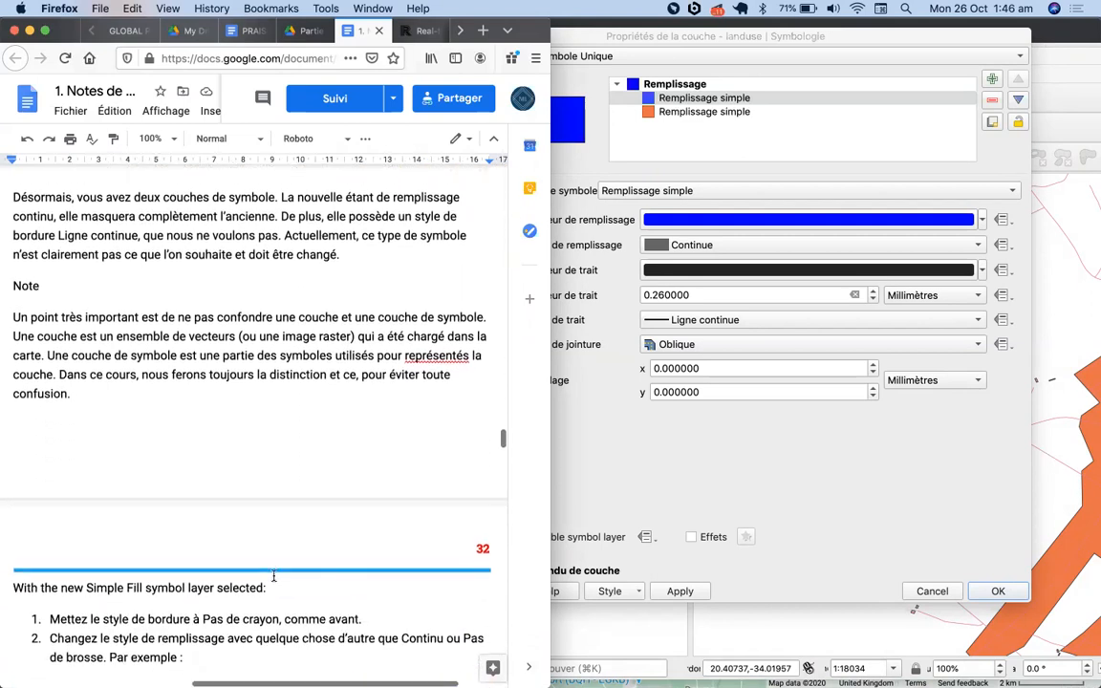
scroll(275, 576, down, 3)
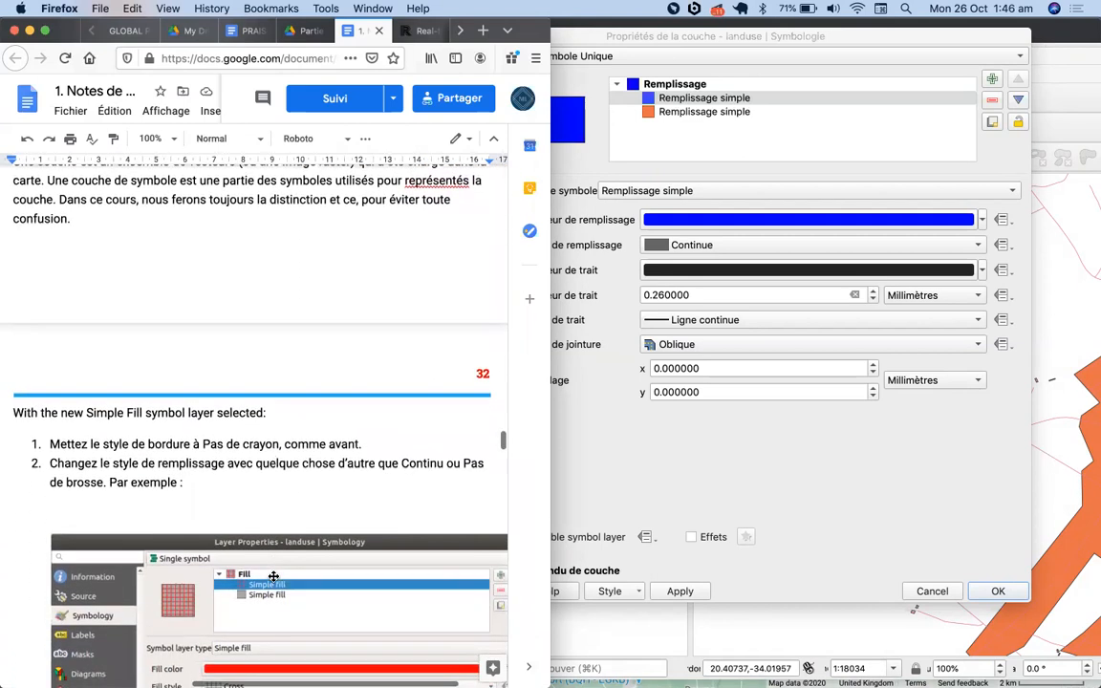
scroll(274, 575, down, 1)
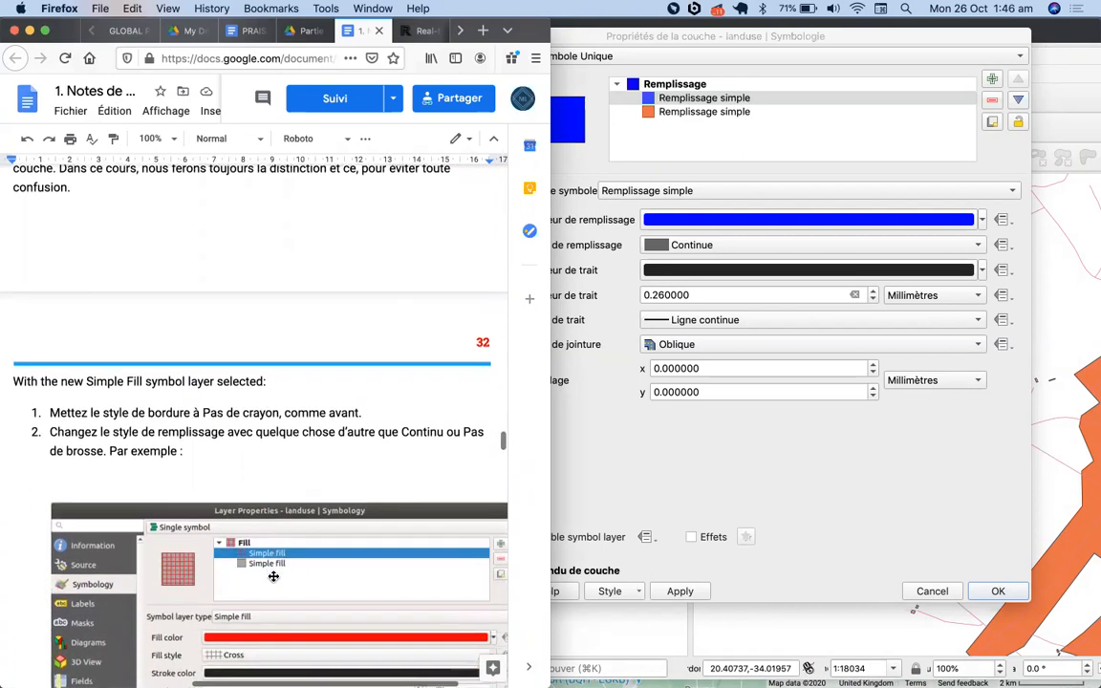
scroll(273, 576, down, 3)
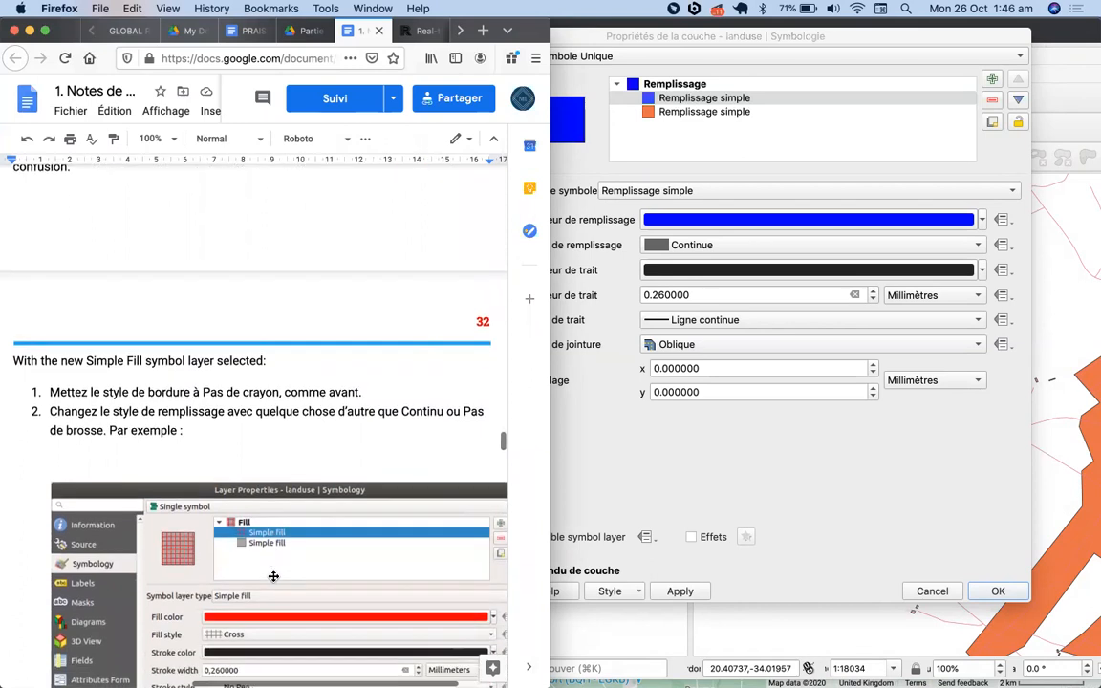
scroll(273, 577, down, 3)
scroll(274, 576, up, 2)
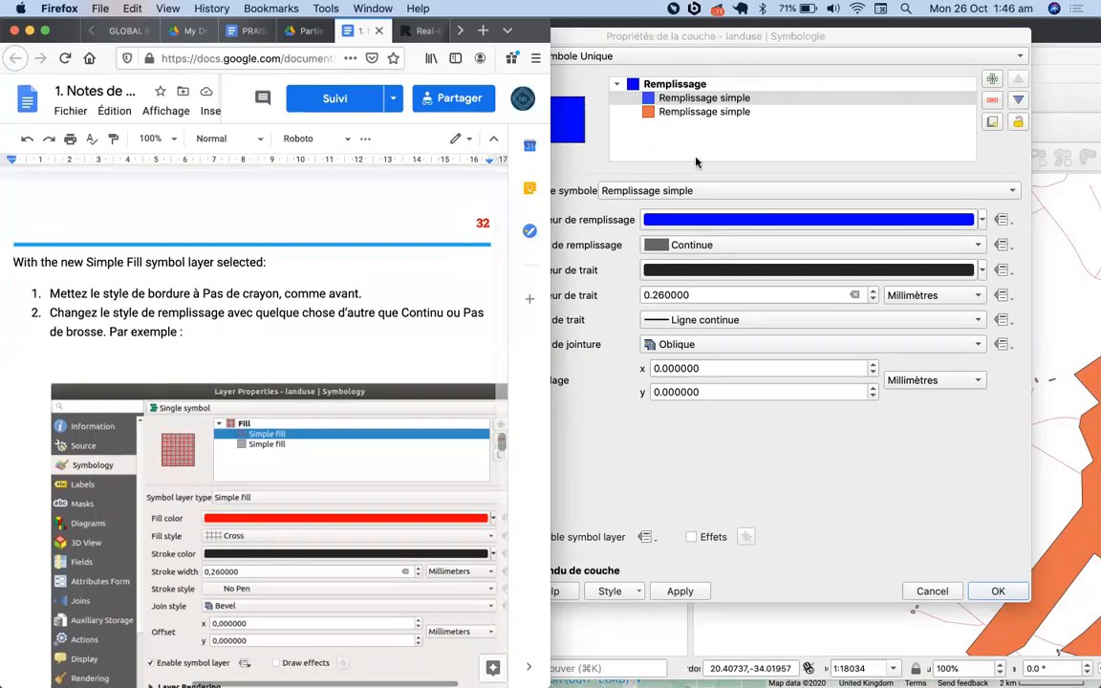
Step: Set the fill colour of the landuse symbol's upper Remplissage simple layer to red, #ee002b
click(710, 106)
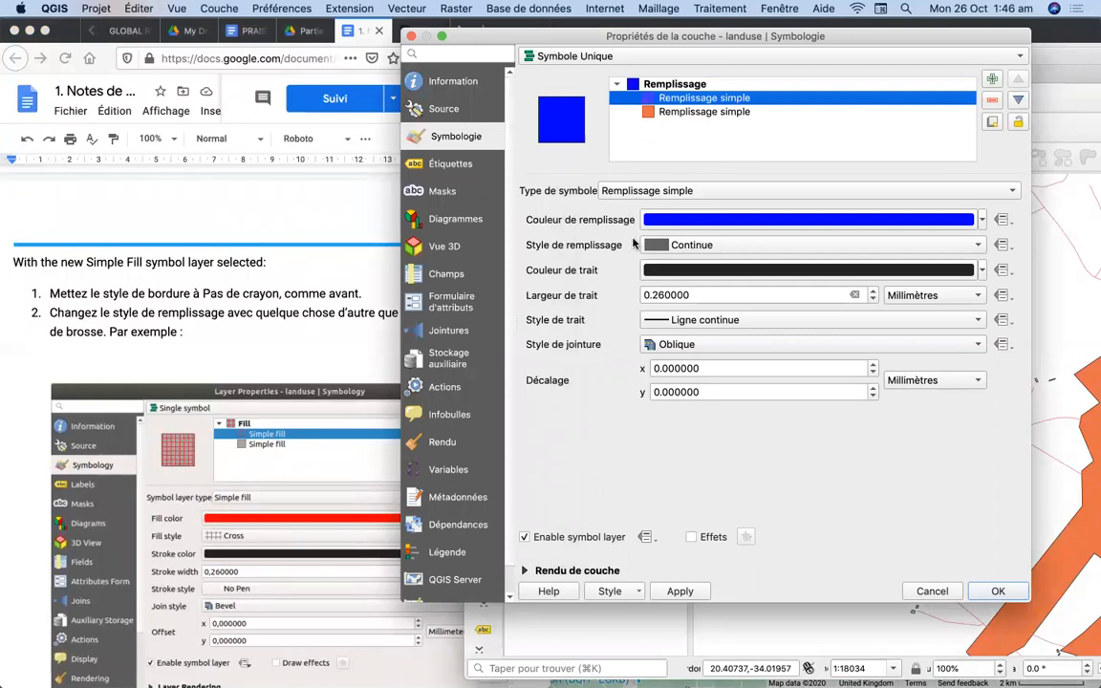
click(671, 113)
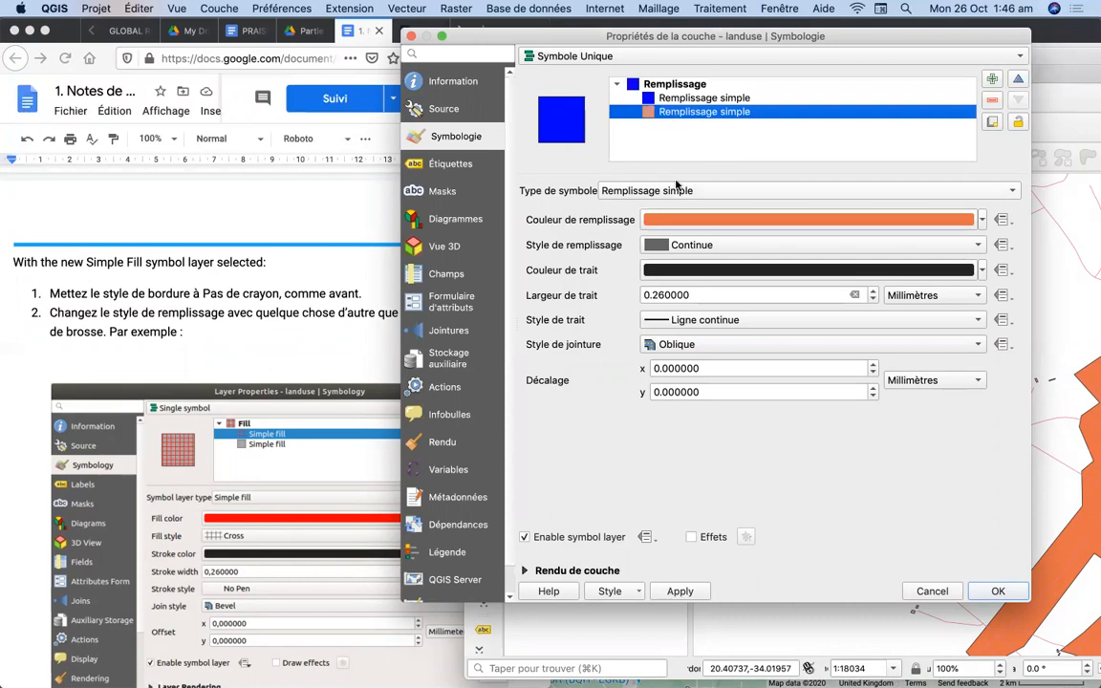
mouse_move(675, 216)
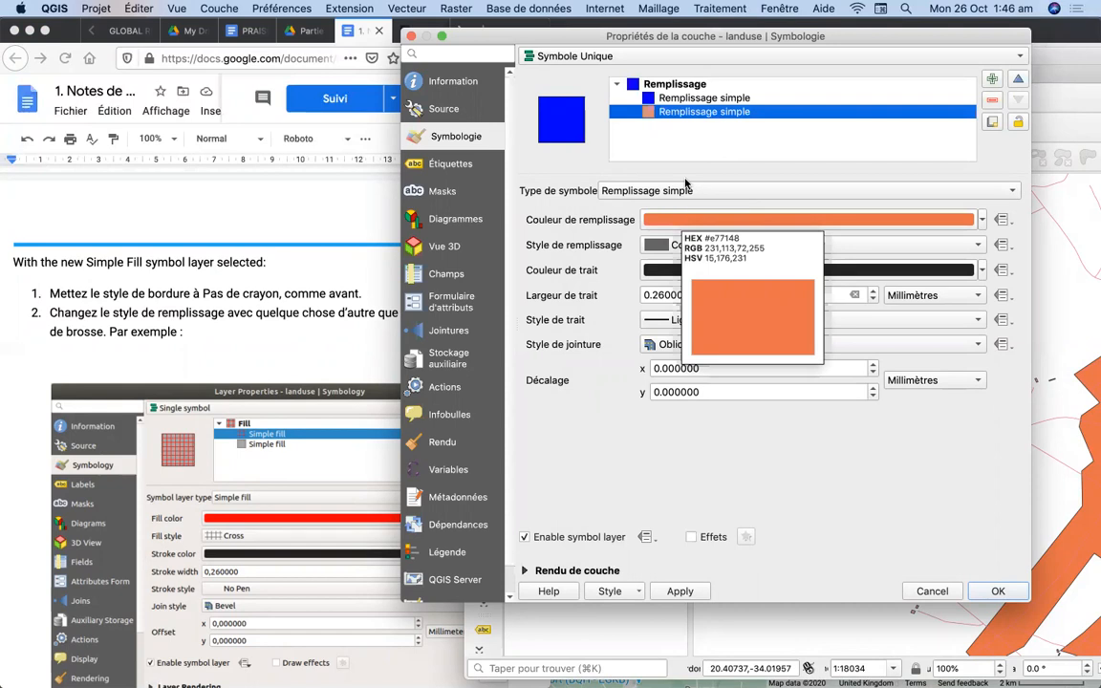
click(681, 98)
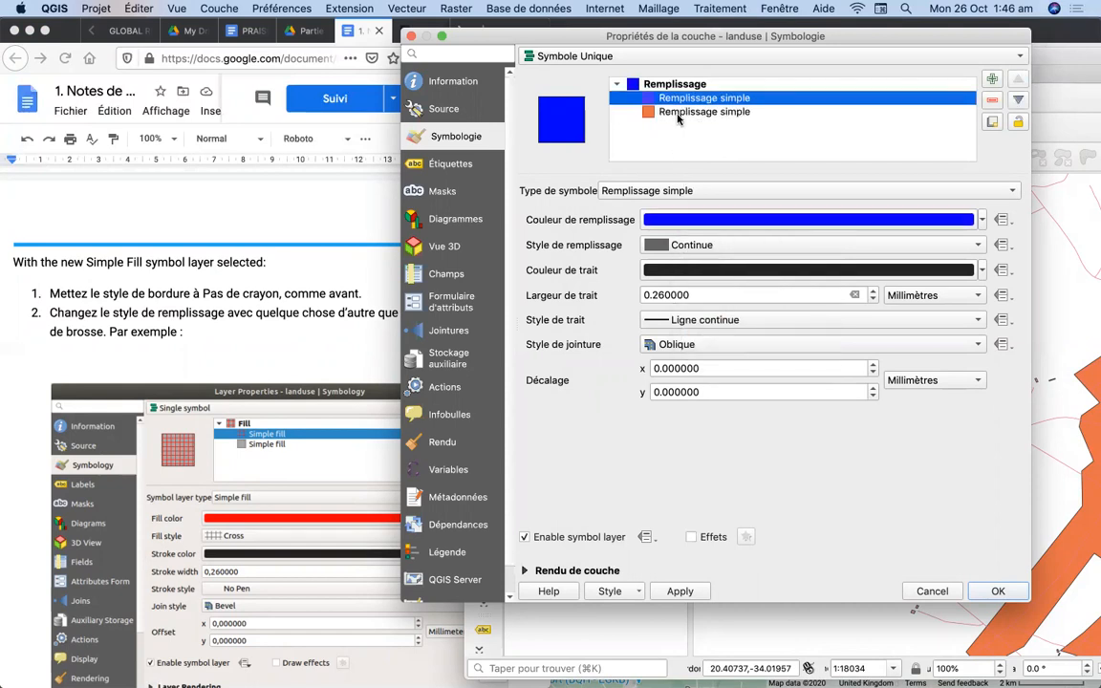
click(669, 220)
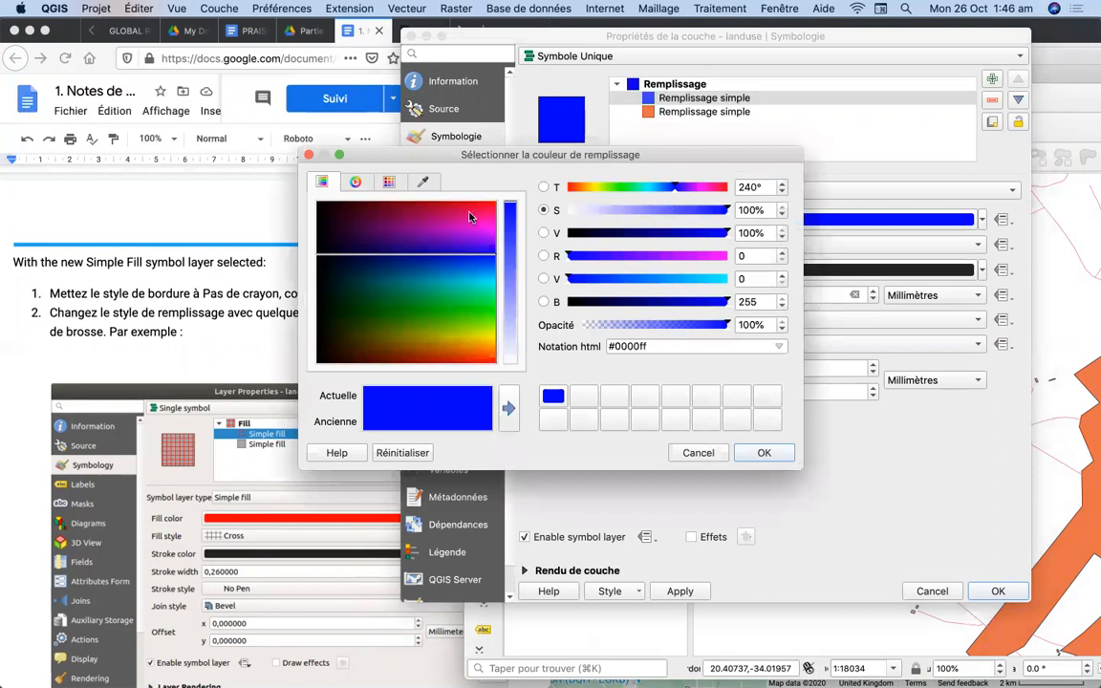
click(448, 214)
click(472, 204)
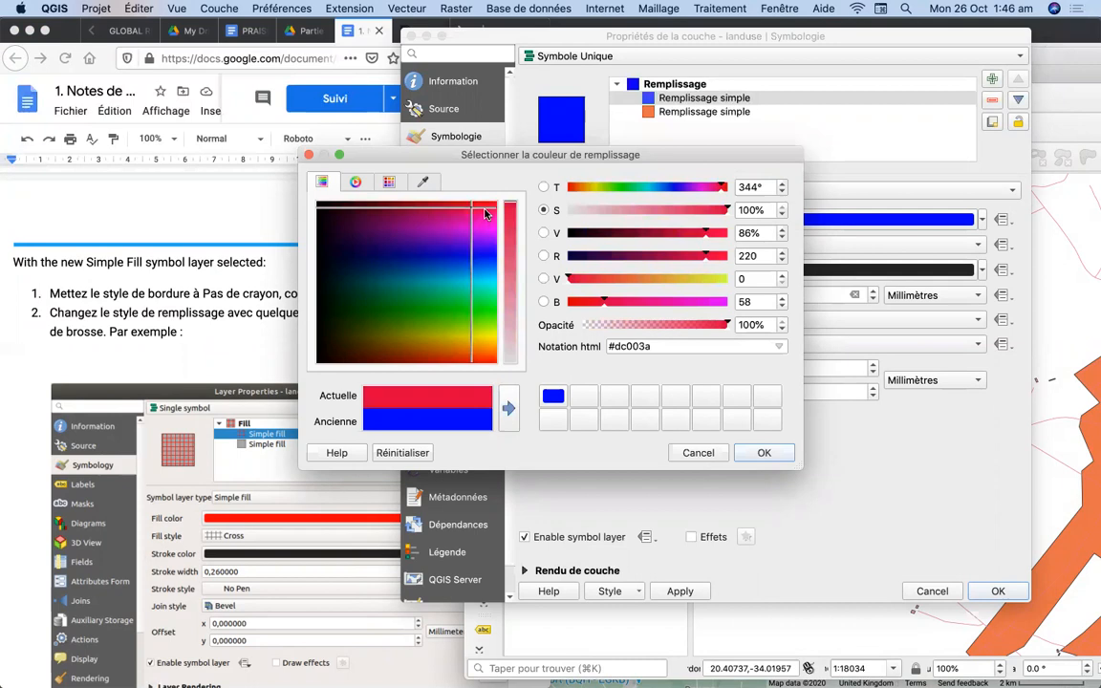
click(485, 208)
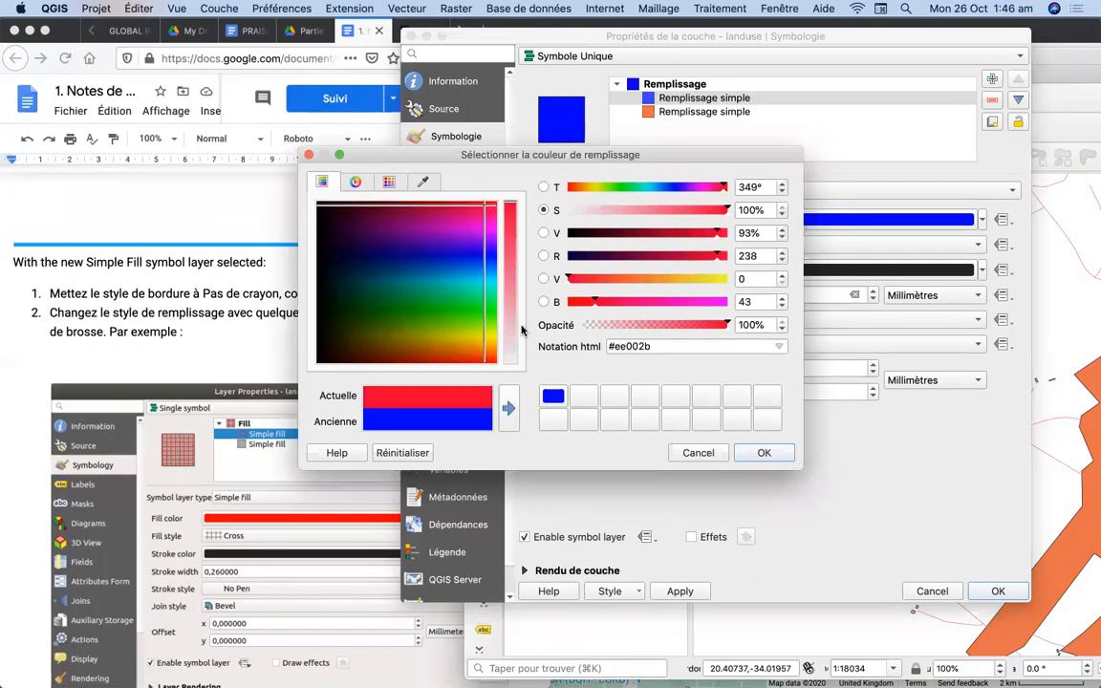
click(765, 455)
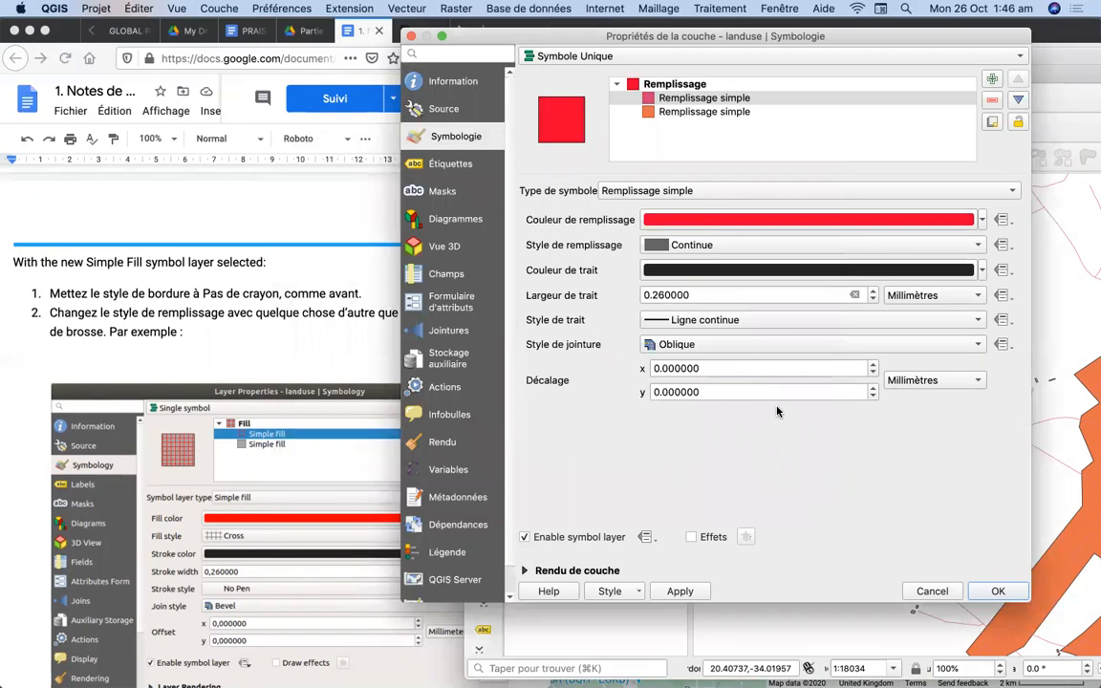
Step: Give the red Remplissage simple layer the Croix fill style and the stroke colour #101010
click(723, 246)
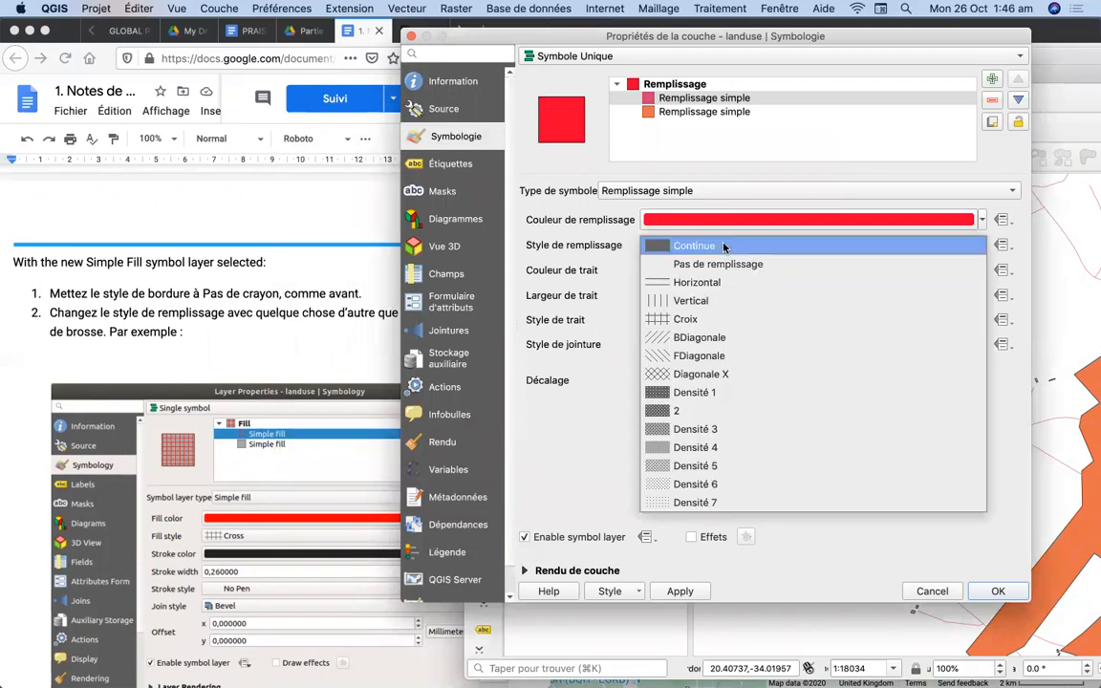
click(712, 319)
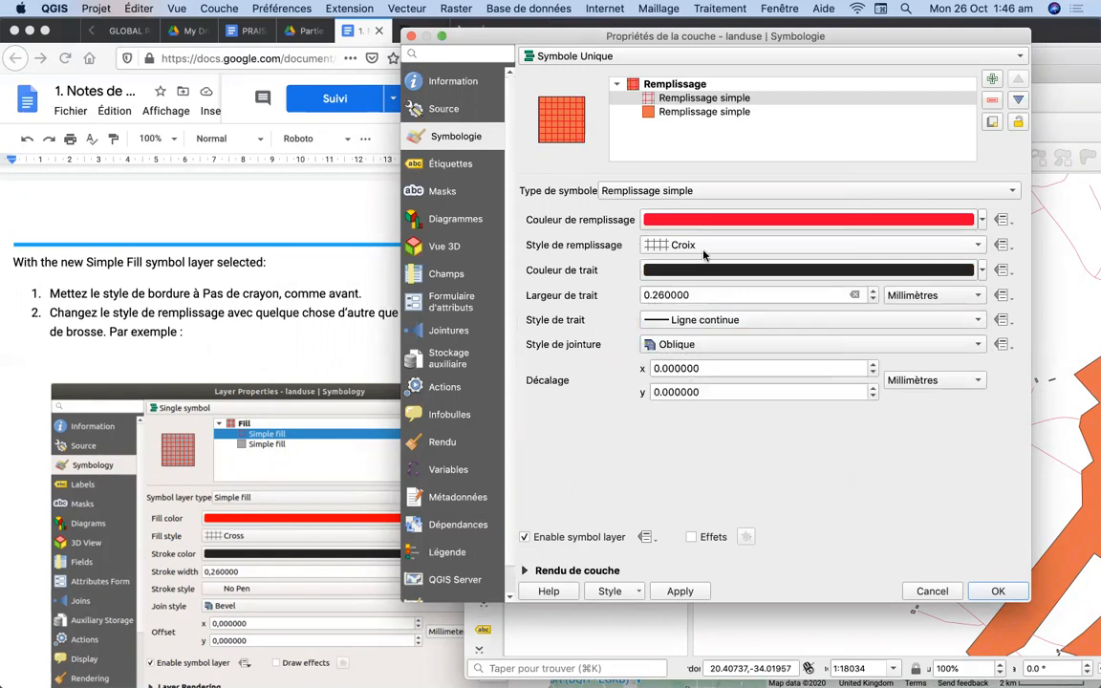
click(695, 271)
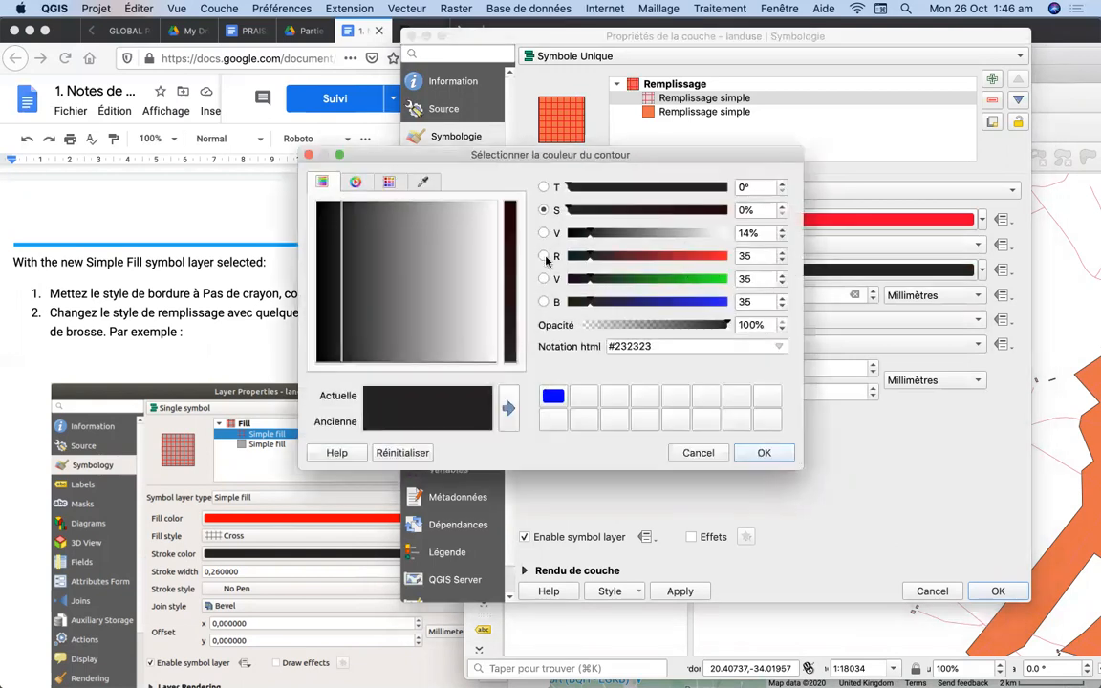
click(326, 230)
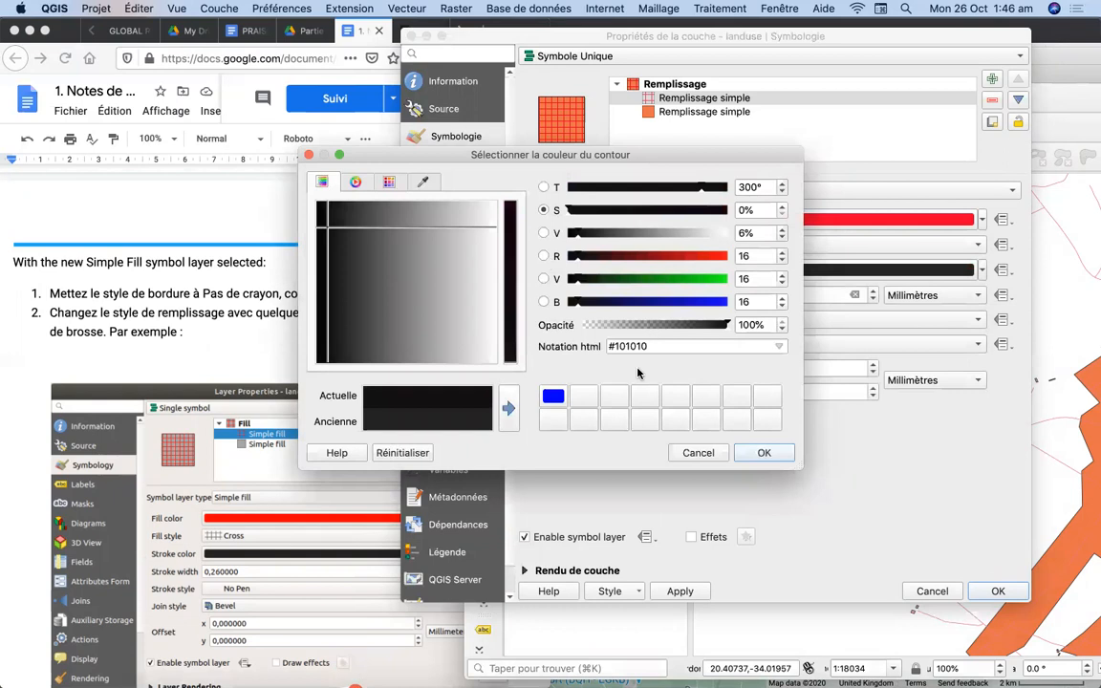
click(764, 452)
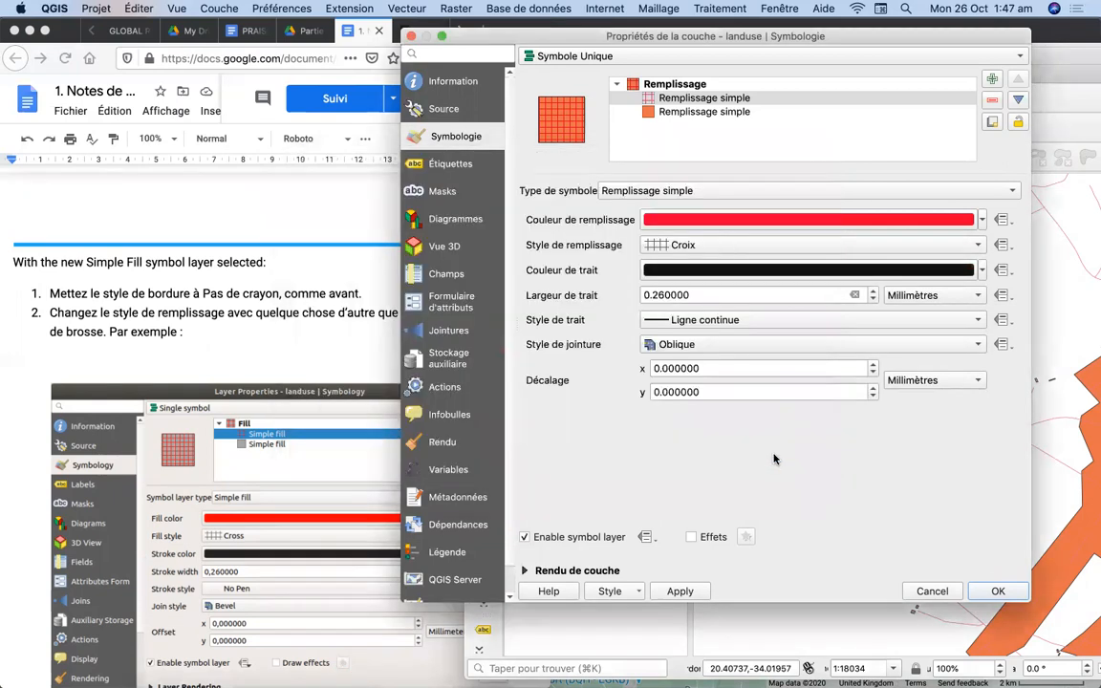
Step: Set the red cross layer's stroke style to Pas de ligne and accept the landuse symbology, as step 3 of the notes says
click(685, 325)
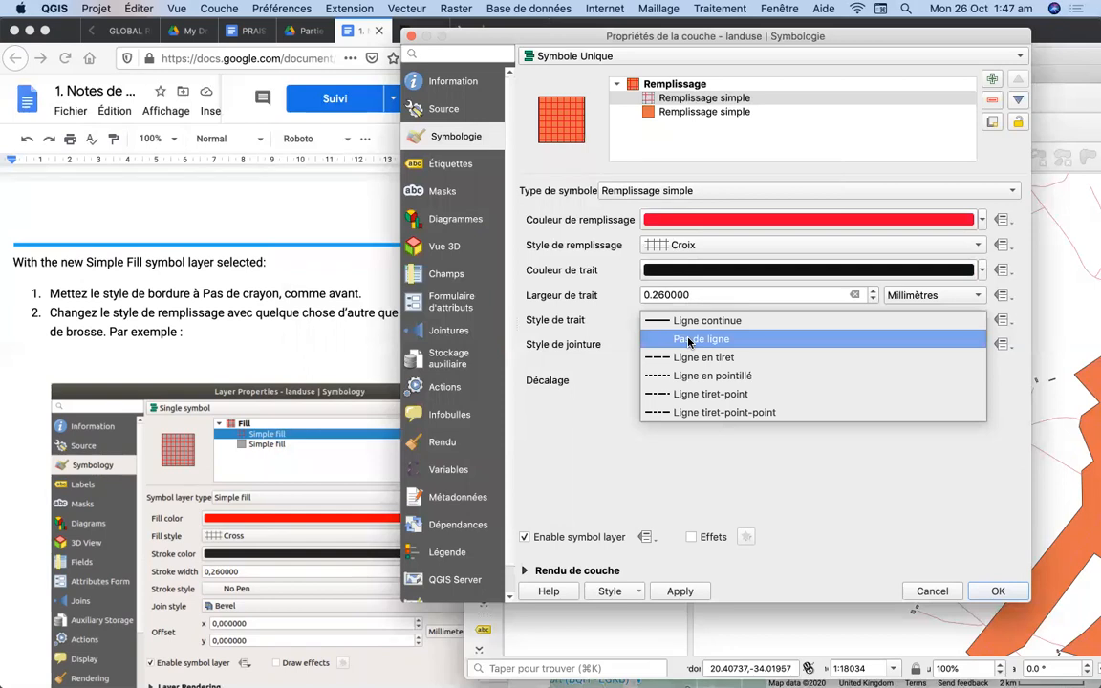
click(689, 340)
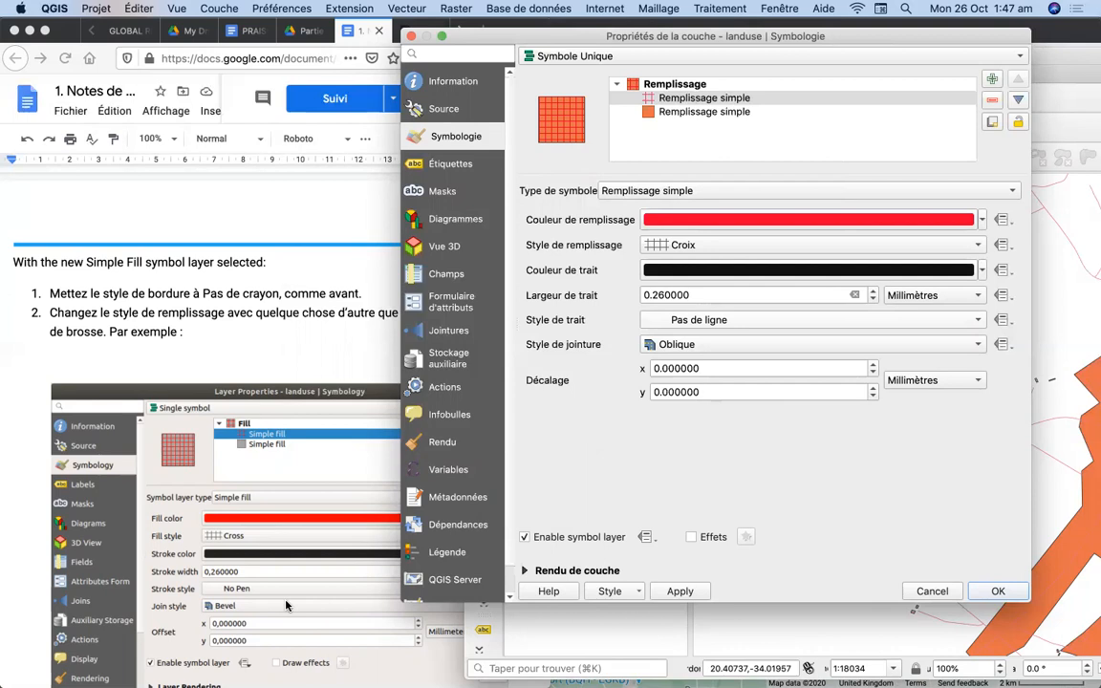
scroll(286, 605, down, 5)
scroll(286, 605, down, 1)
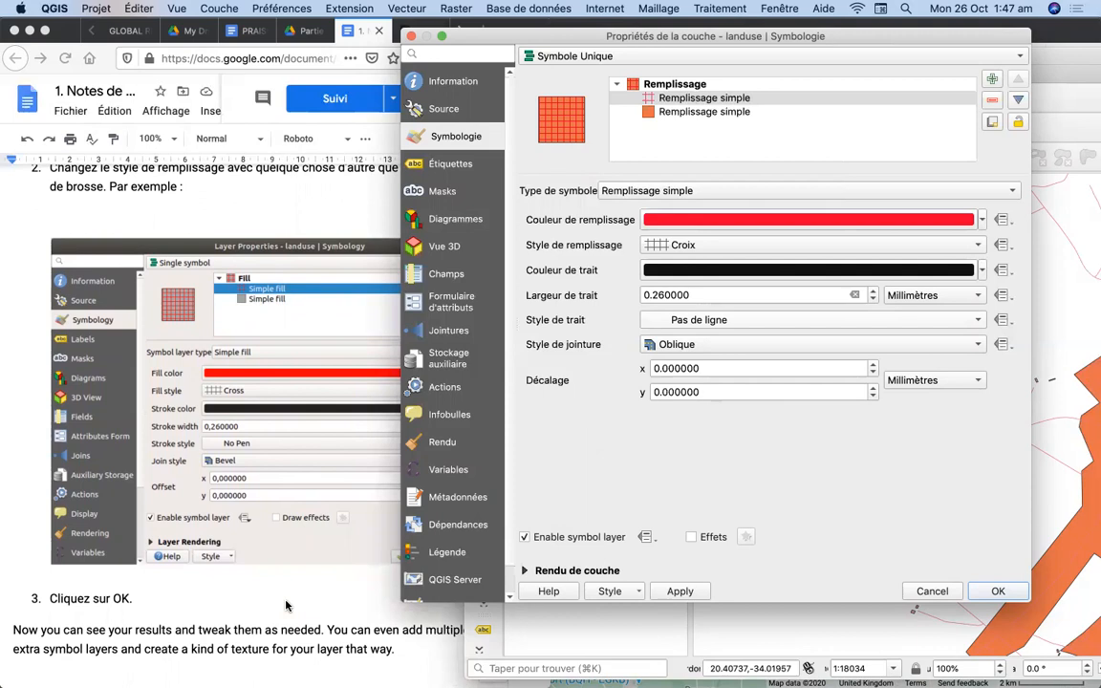
scroll(287, 605, down, 3)
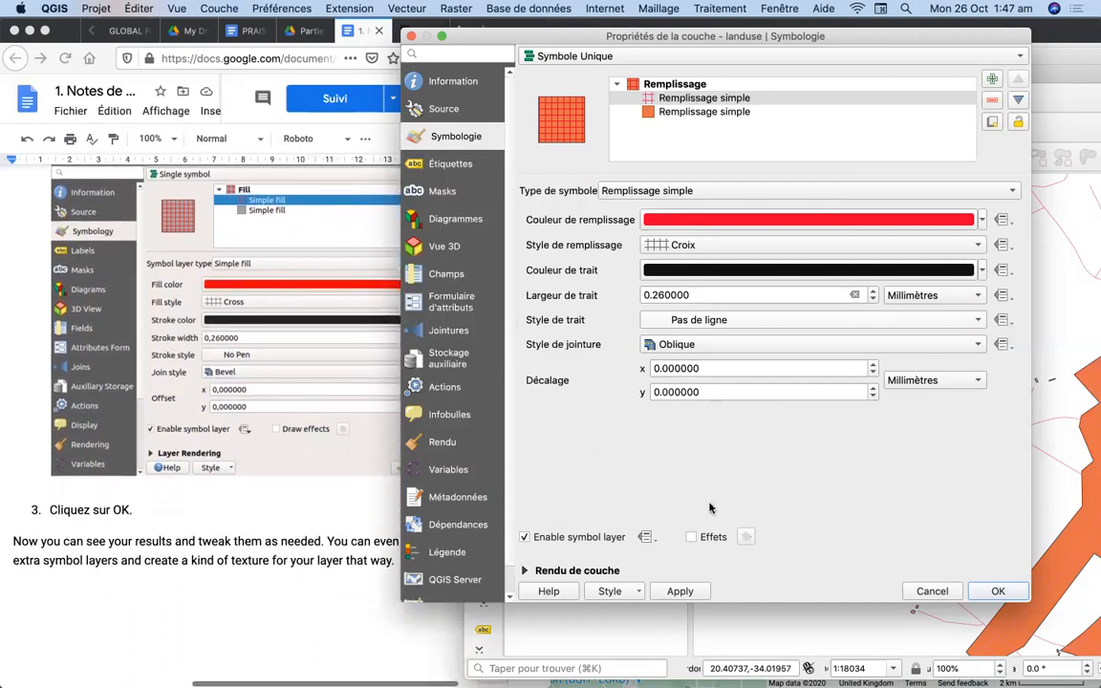
click(992, 592)
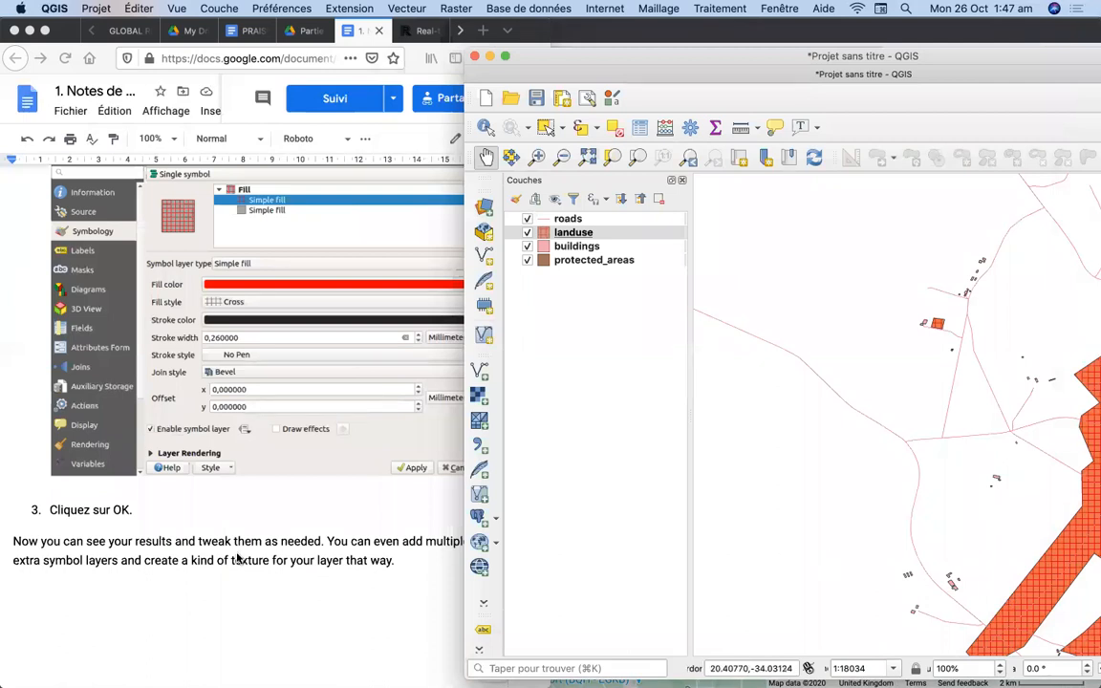
Step: Read the notes' three-layer Fill example and section 4.7, and examine the landuse polygons' new texture across the map
scroll(239, 558, down, 1)
scroll(238, 559, down, 10)
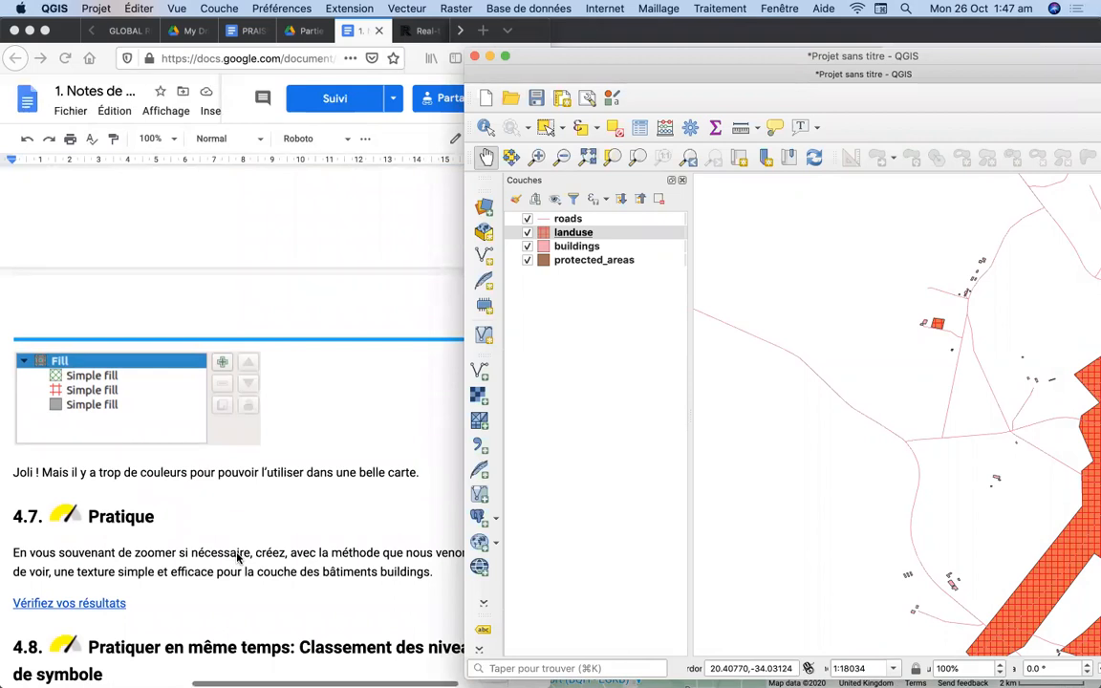
scroll(239, 558, up, 5)
scroll(238, 559, up, 5)
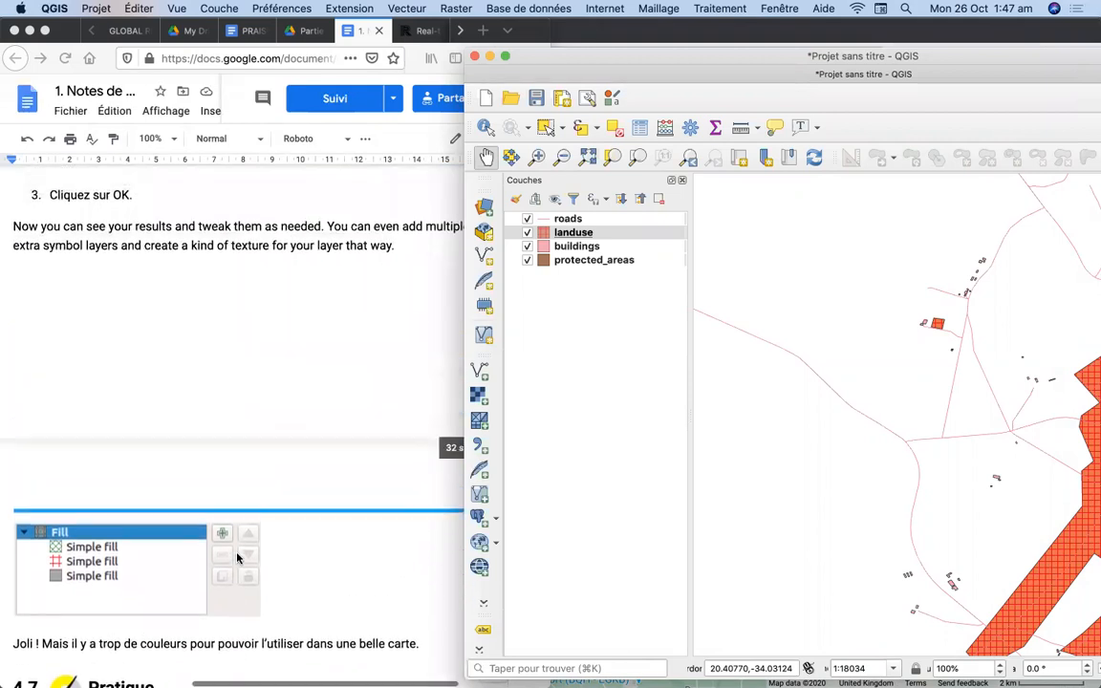
scroll(238, 559, down, 14)
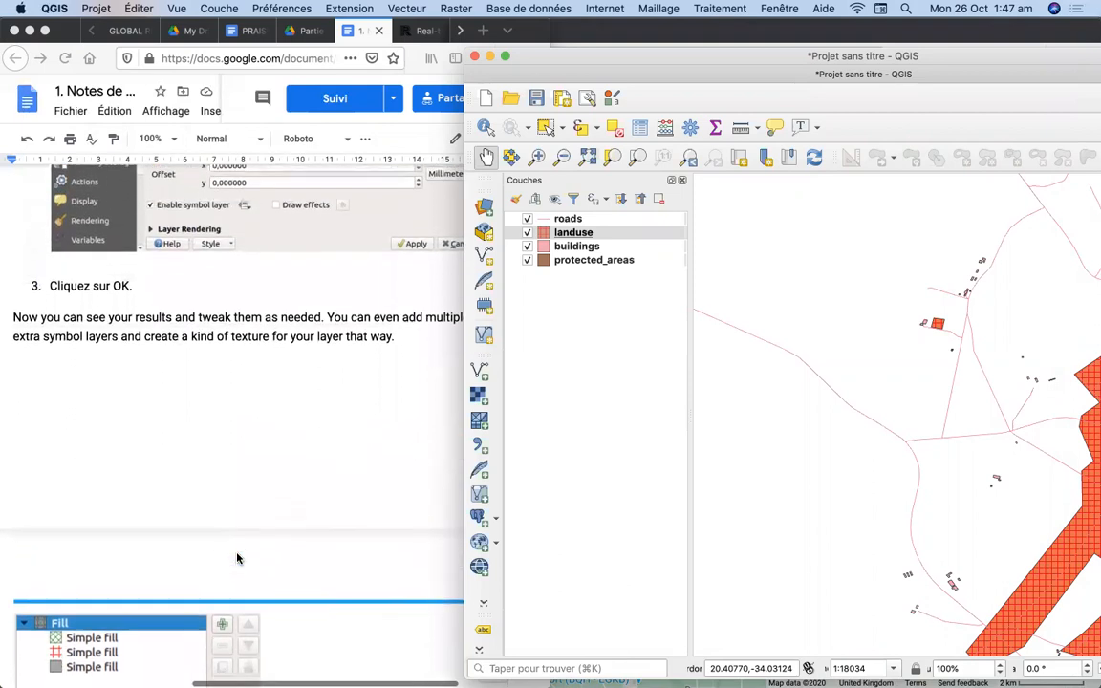
scroll(238, 560, down, 1)
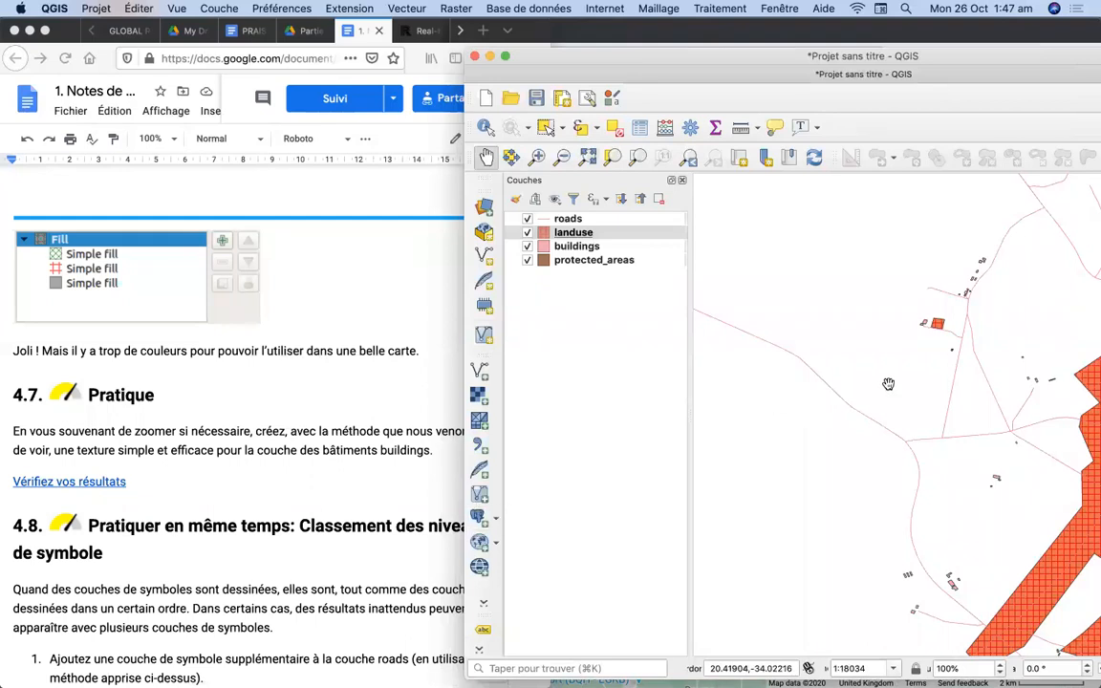
drag(871, 402, 678, 411)
drag(889, 394, 707, 365)
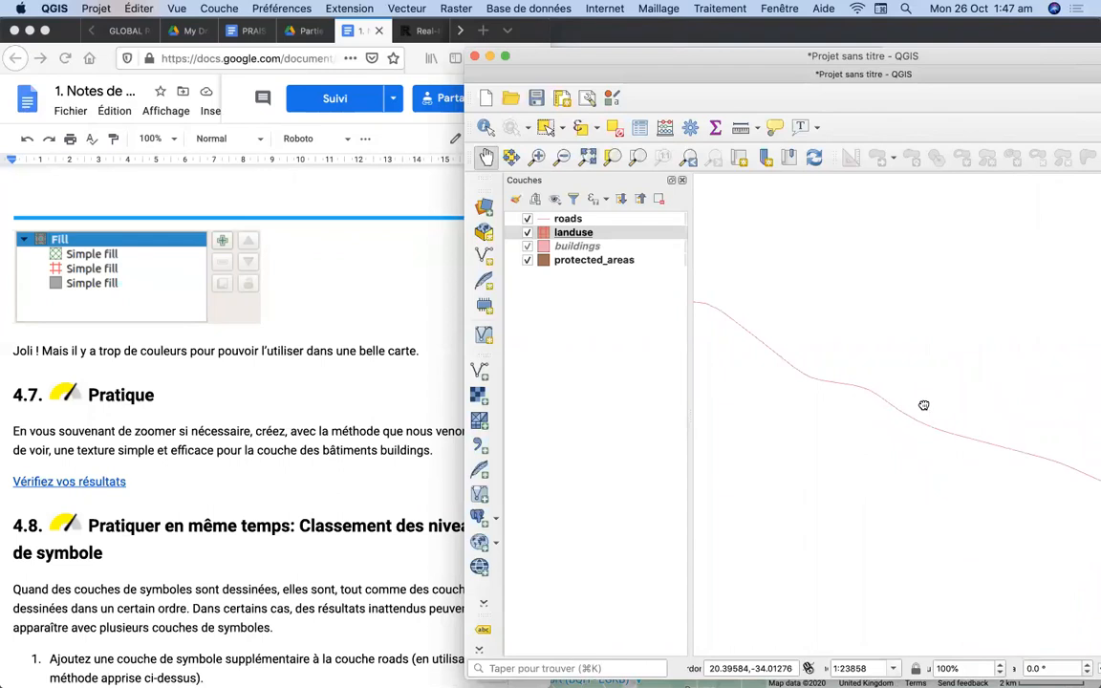
drag(924, 405, 709, 426)
drag(1019, 416, 838, 373)
drag(968, 438, 785, 399)
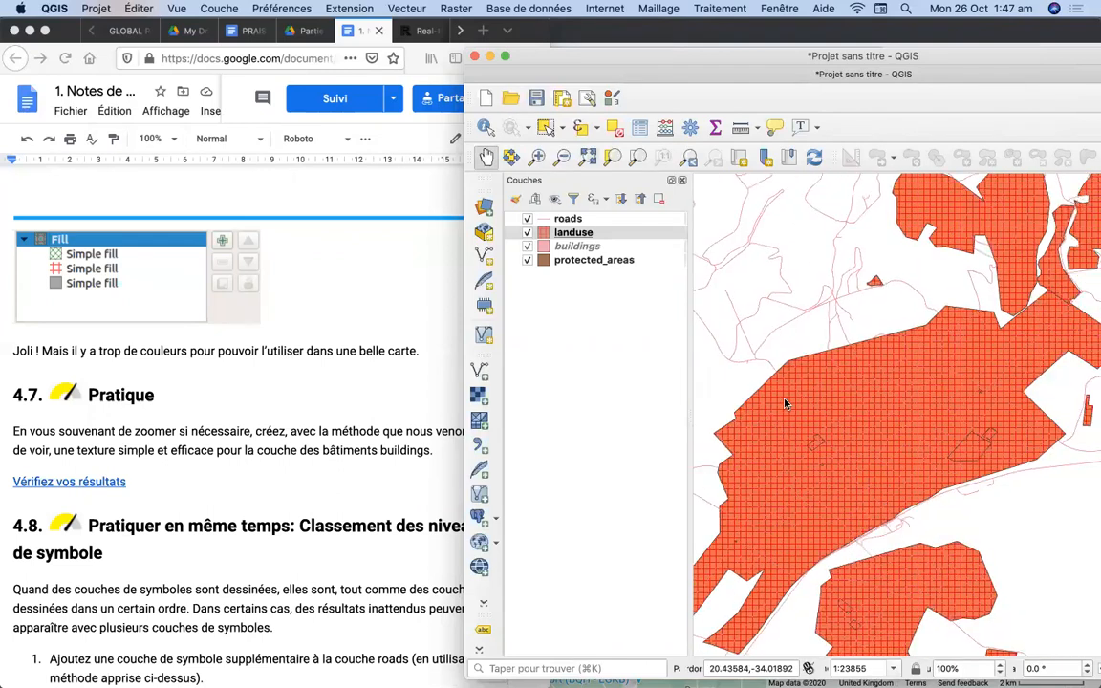
drag(900, 435, 723, 511)
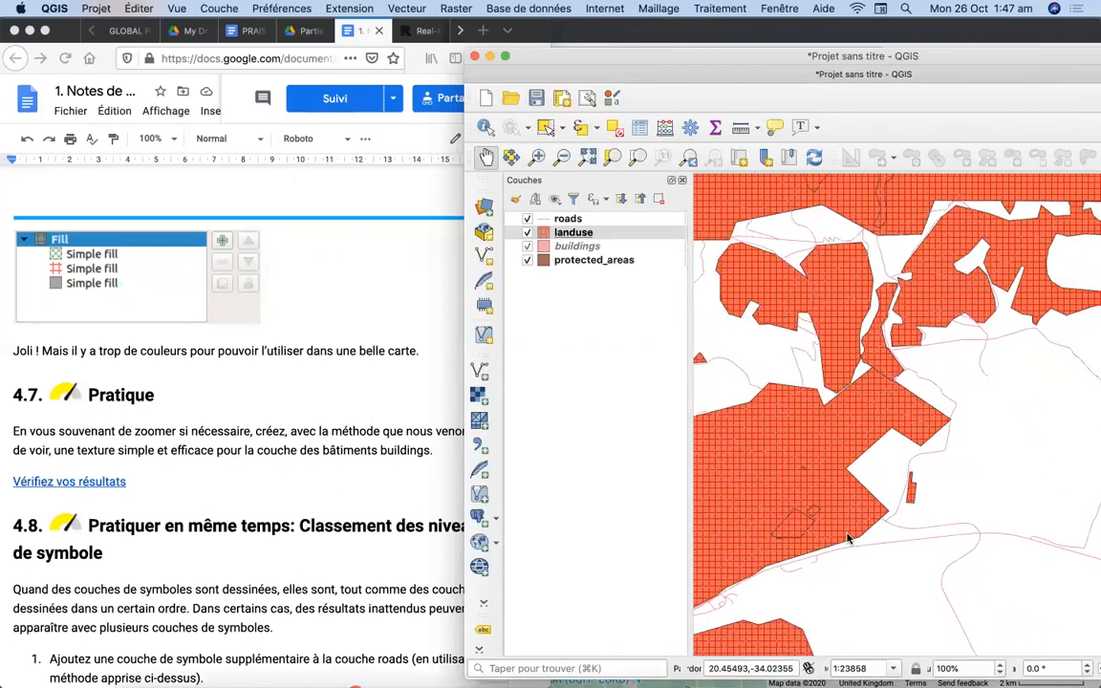
Step: Reopen the landuse layer's symbology and add a third Remplissage simple layer on top of its symbol
double_click(574, 233)
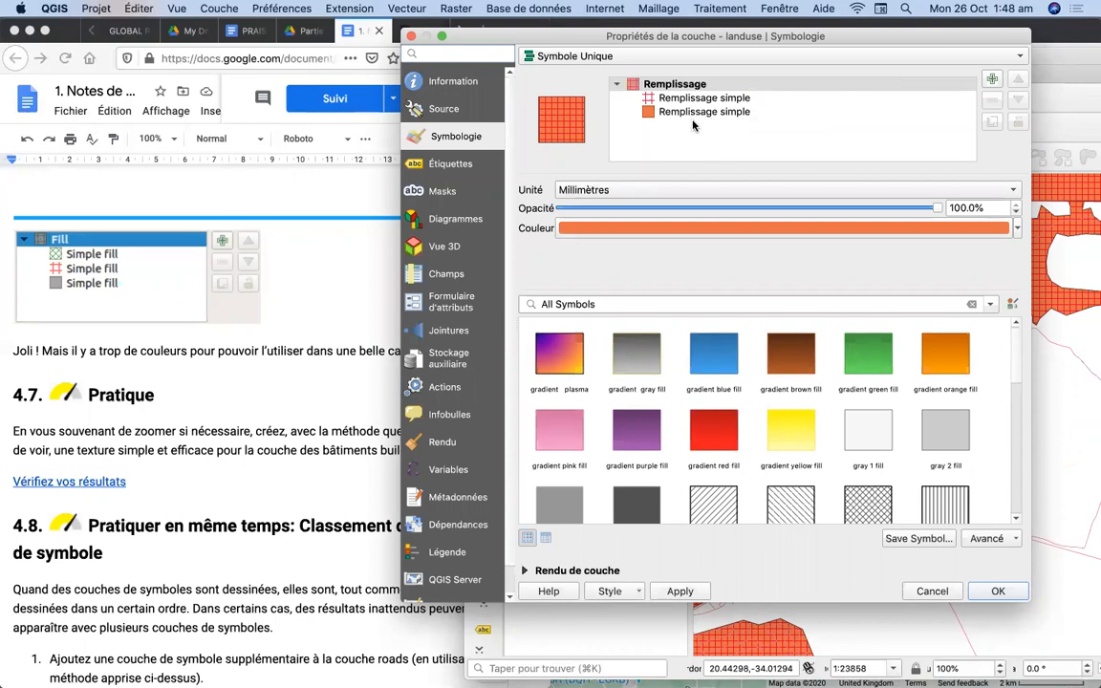
click(612, 84)
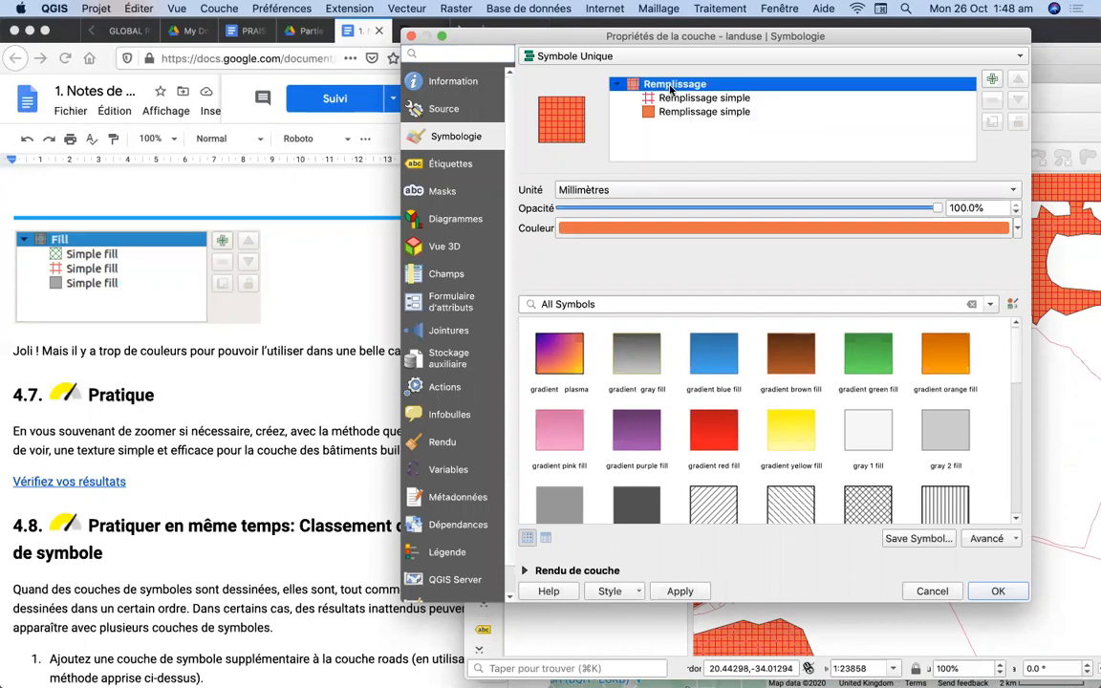
click(992, 79)
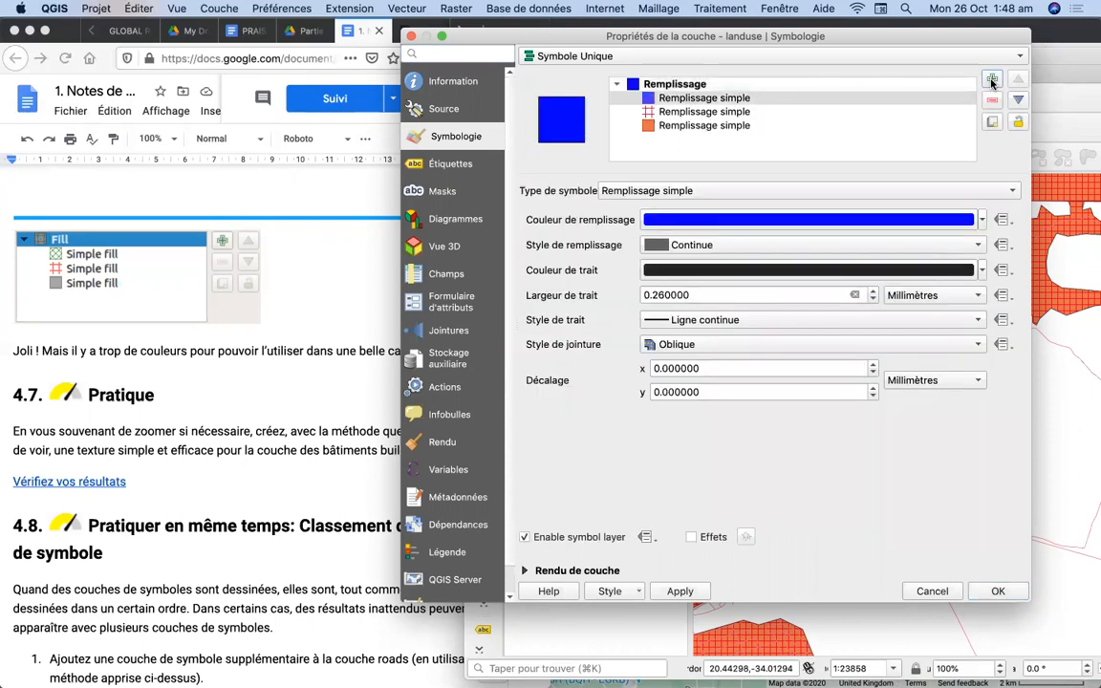
click(621, 98)
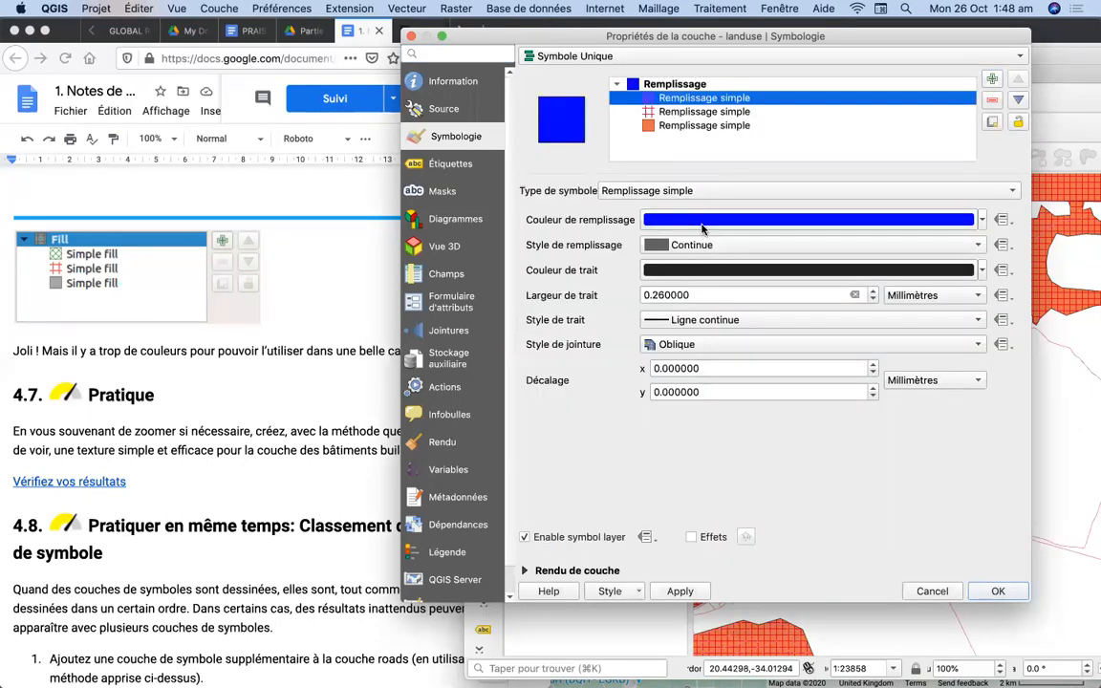
Step: Set the new top symbol layer's fill colour to green, #007d10, and its fill style to Croix
mouse_move(700, 226)
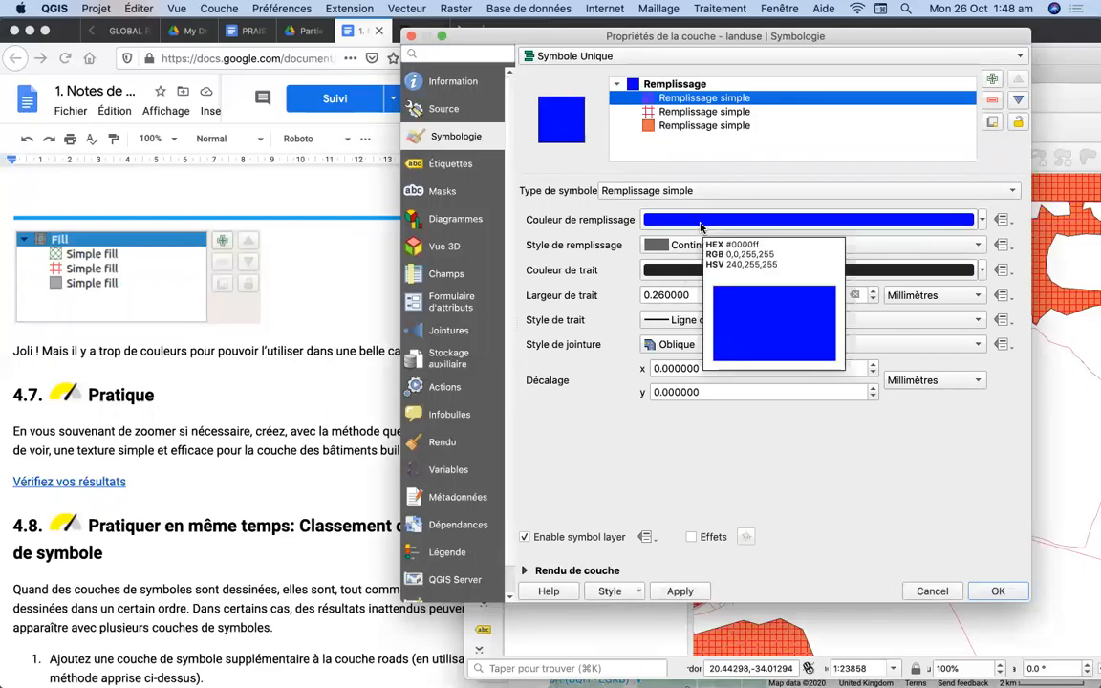
click(700, 226)
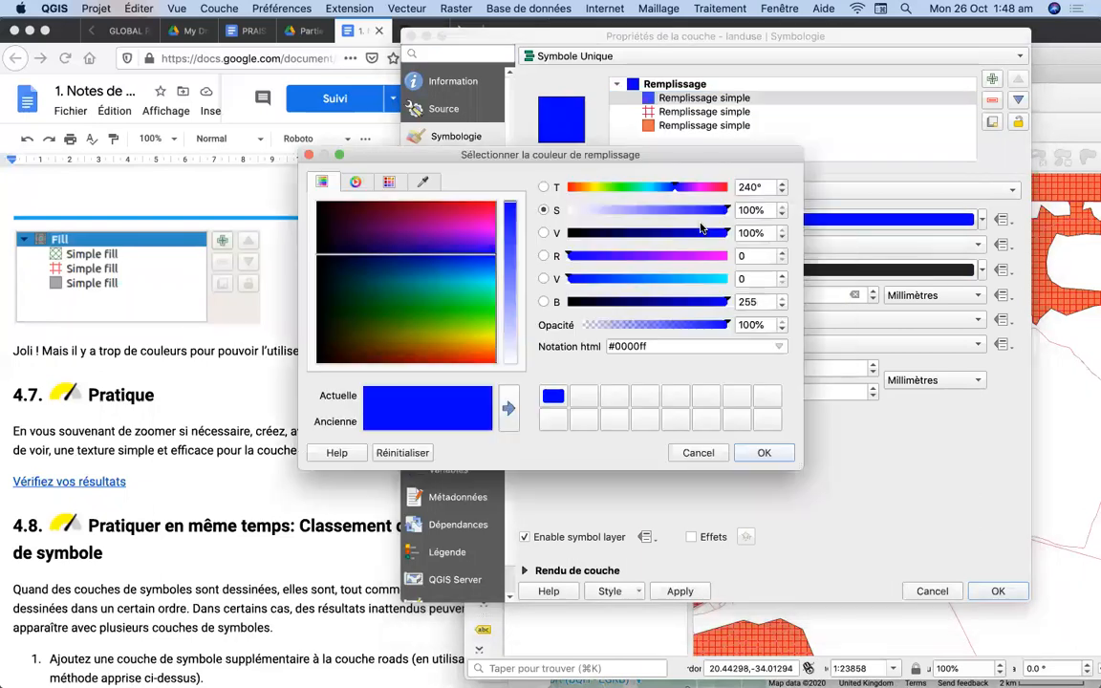
click(405, 305)
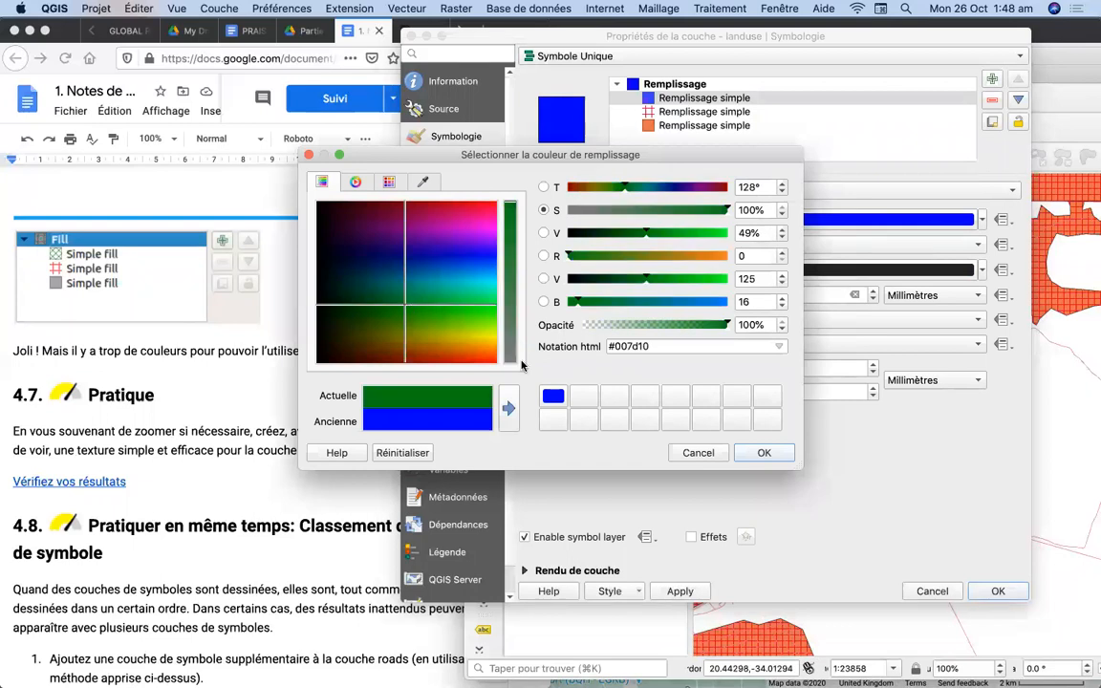
click(763, 453)
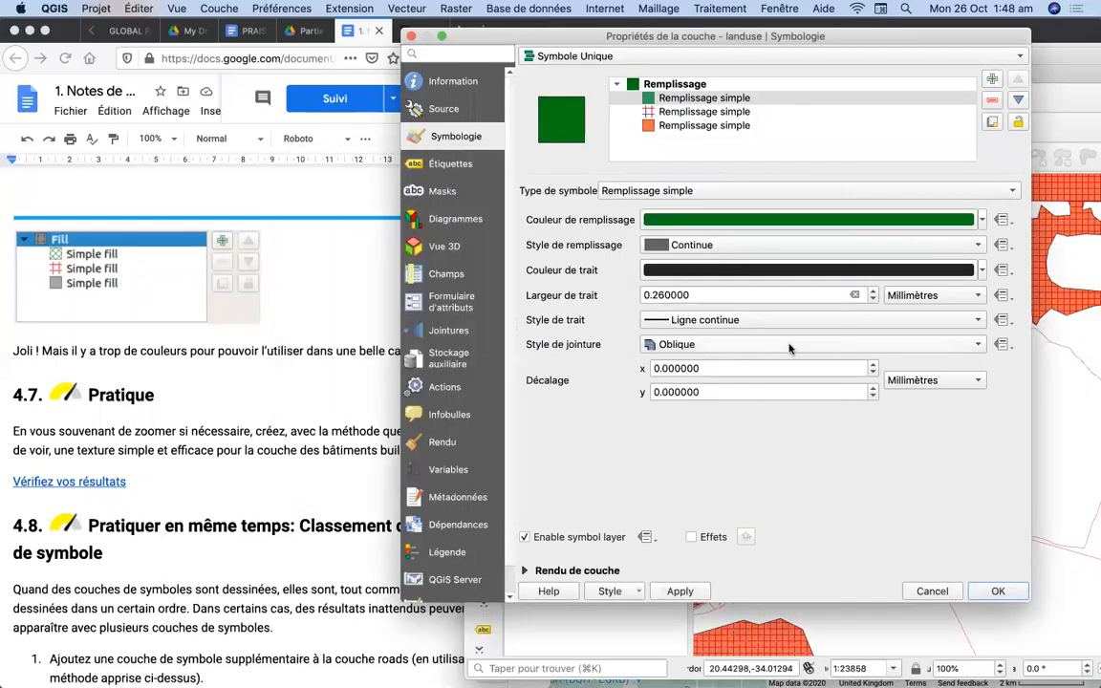
click(696, 245)
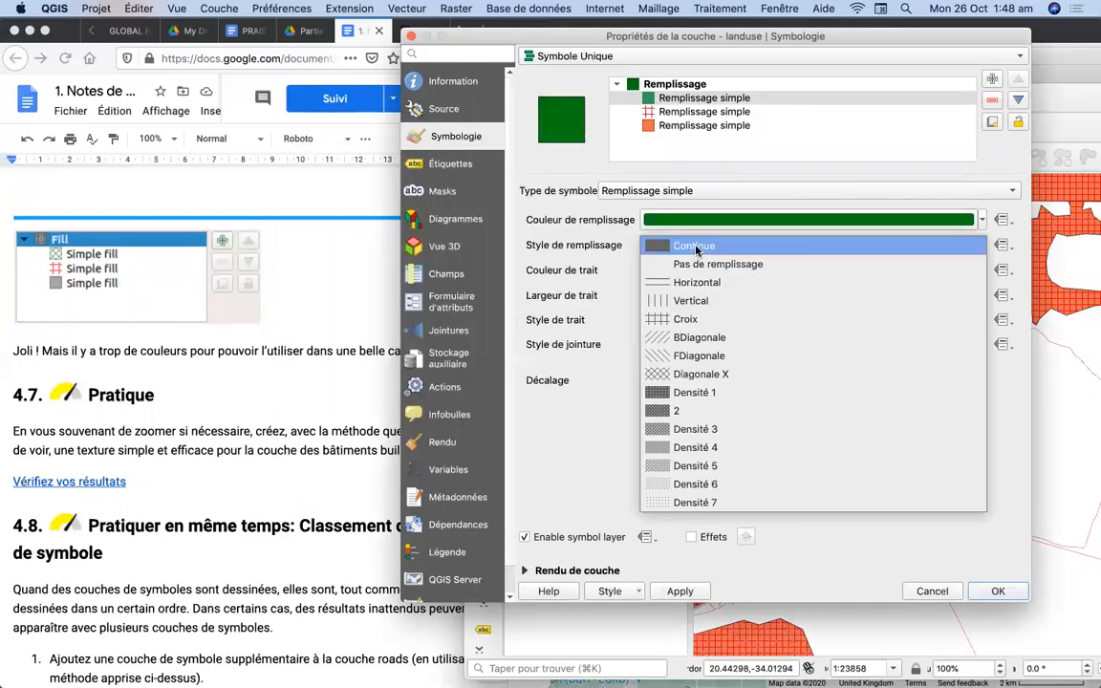
click(686, 319)
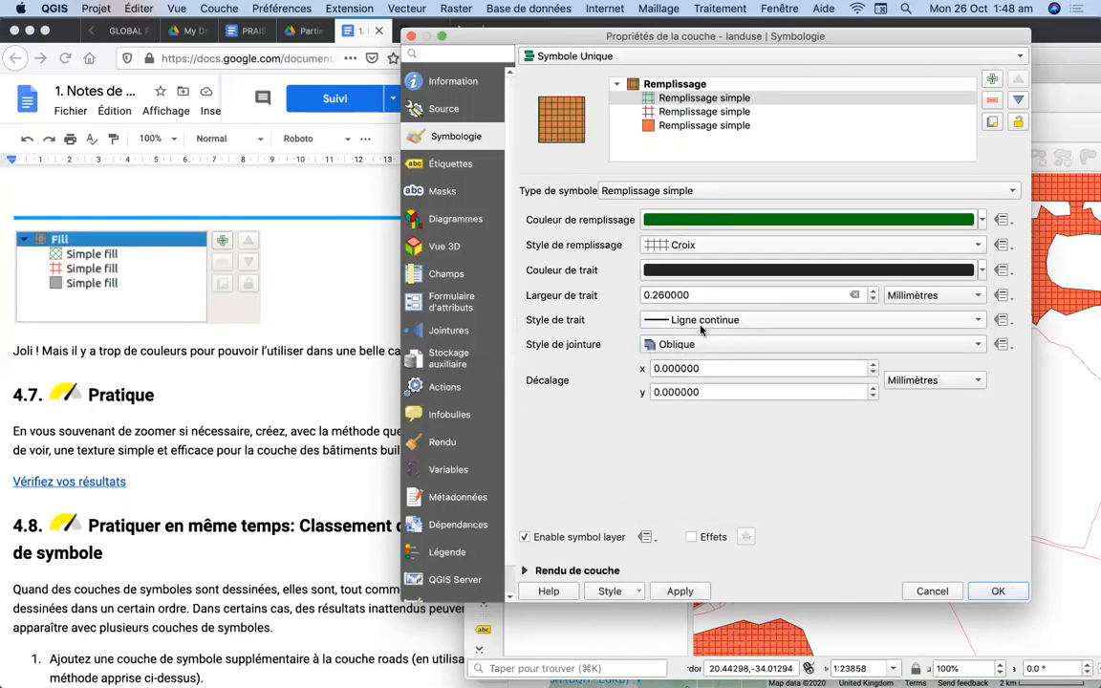
Step: Try the Diagonale X and FDiagonale fill styles on the green top symbol layer
click(709, 244)
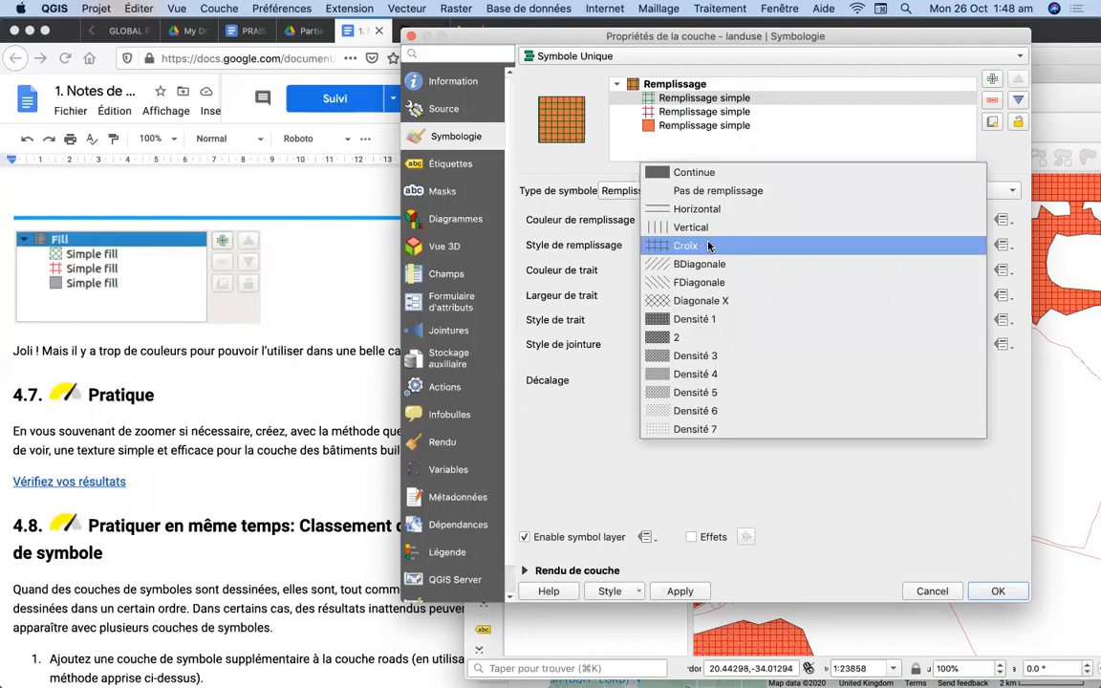
click(701, 299)
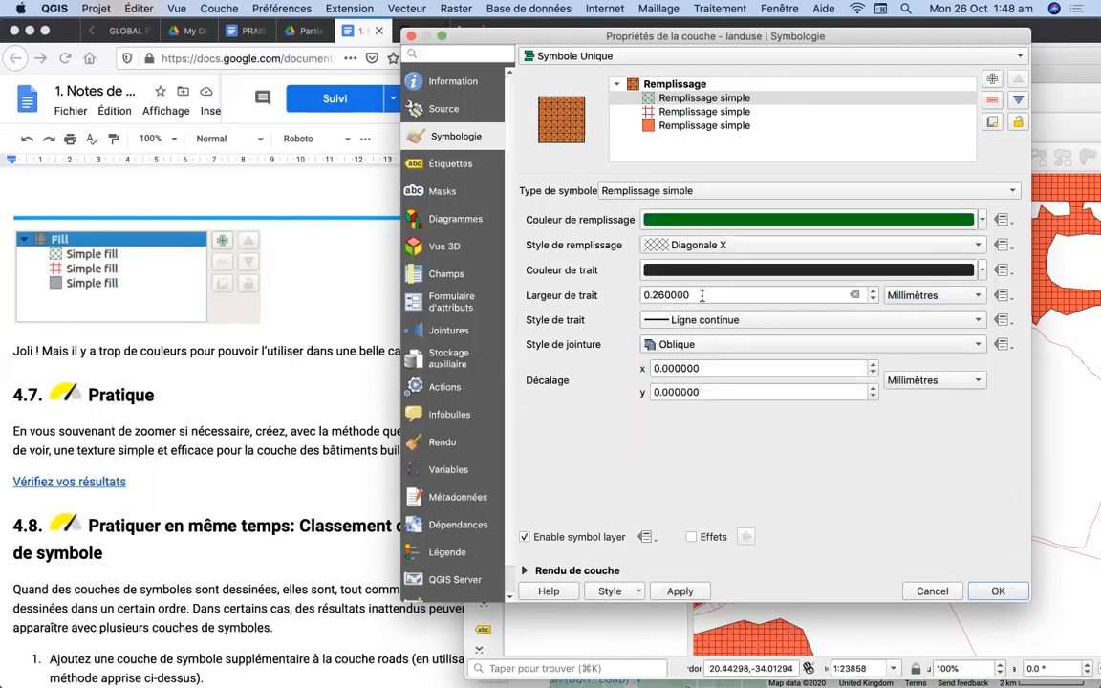
click(706, 245)
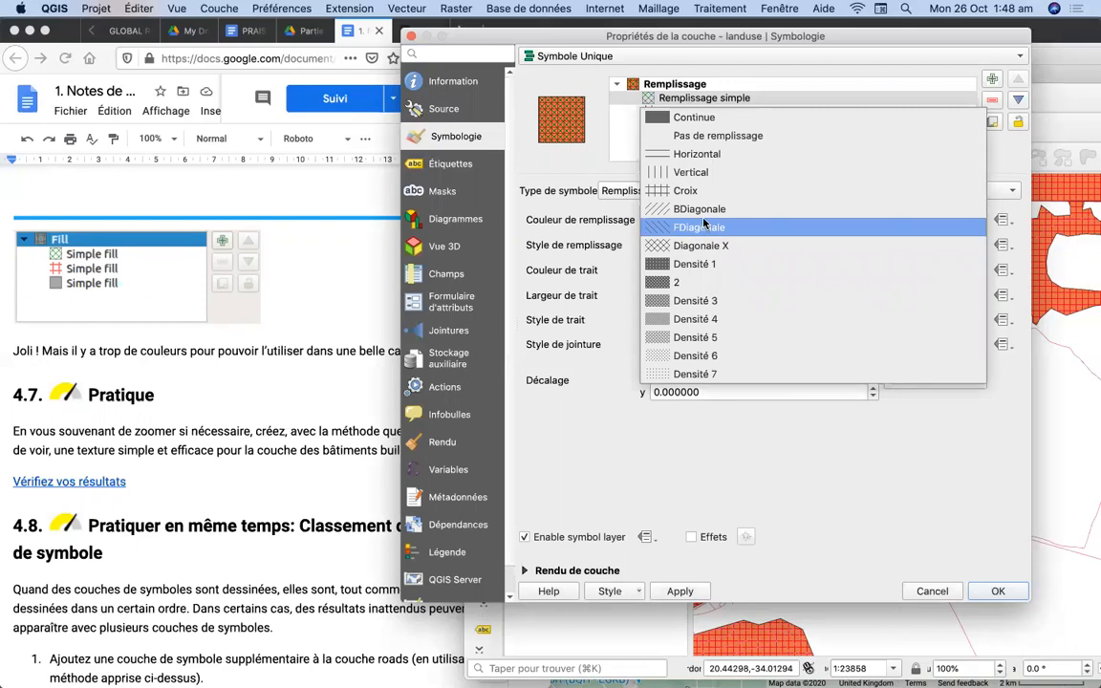
click(703, 226)
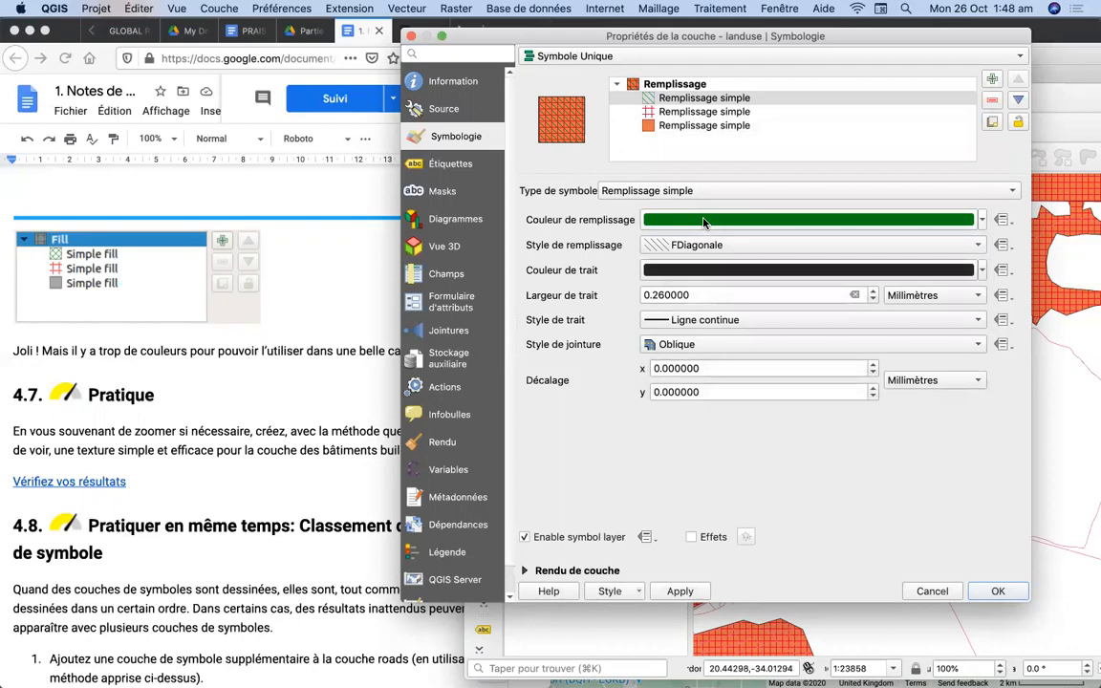
Step: Set the green top symbol layer's fill style to BDiagonale and accept the landuse symbology
click(669, 245)
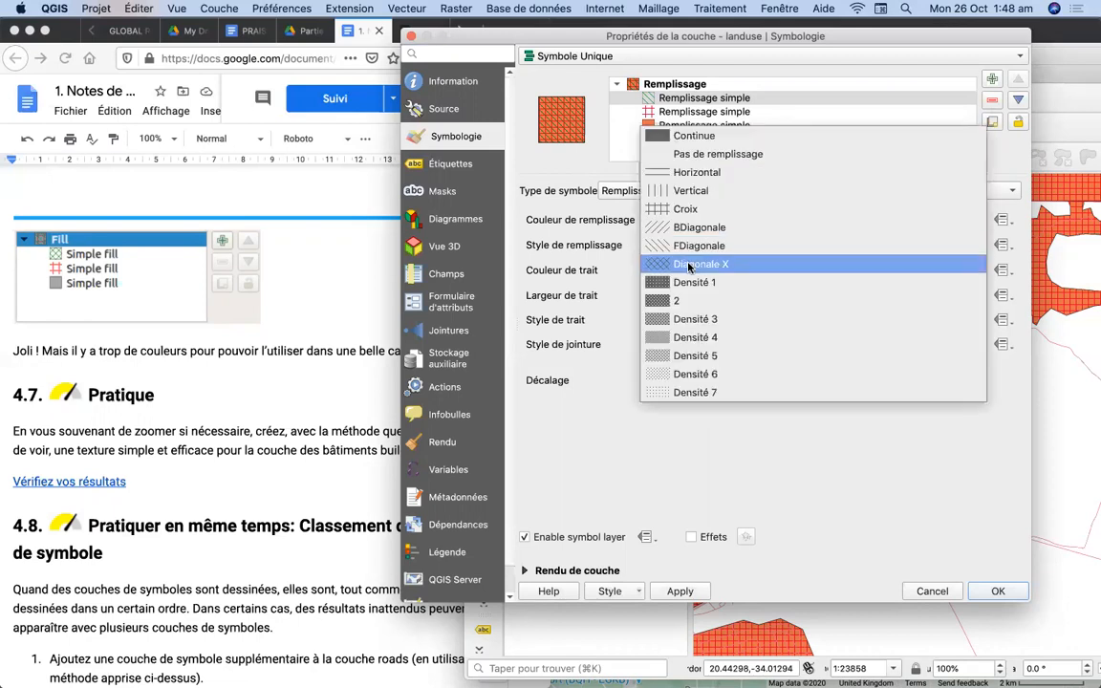
click(699, 227)
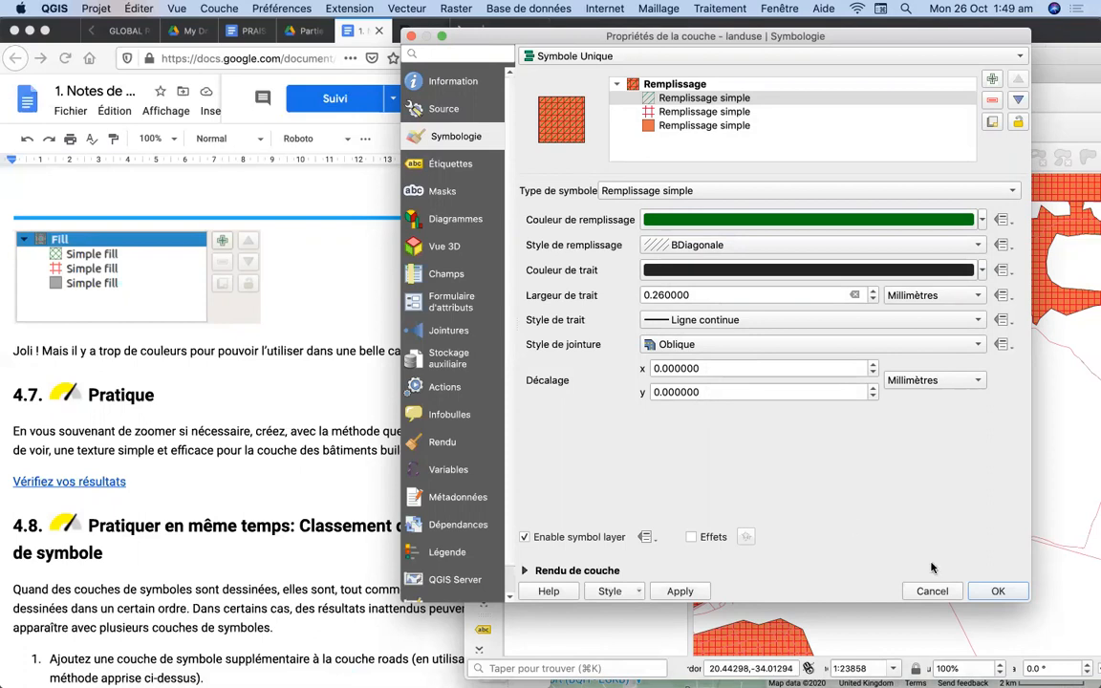
click(995, 592)
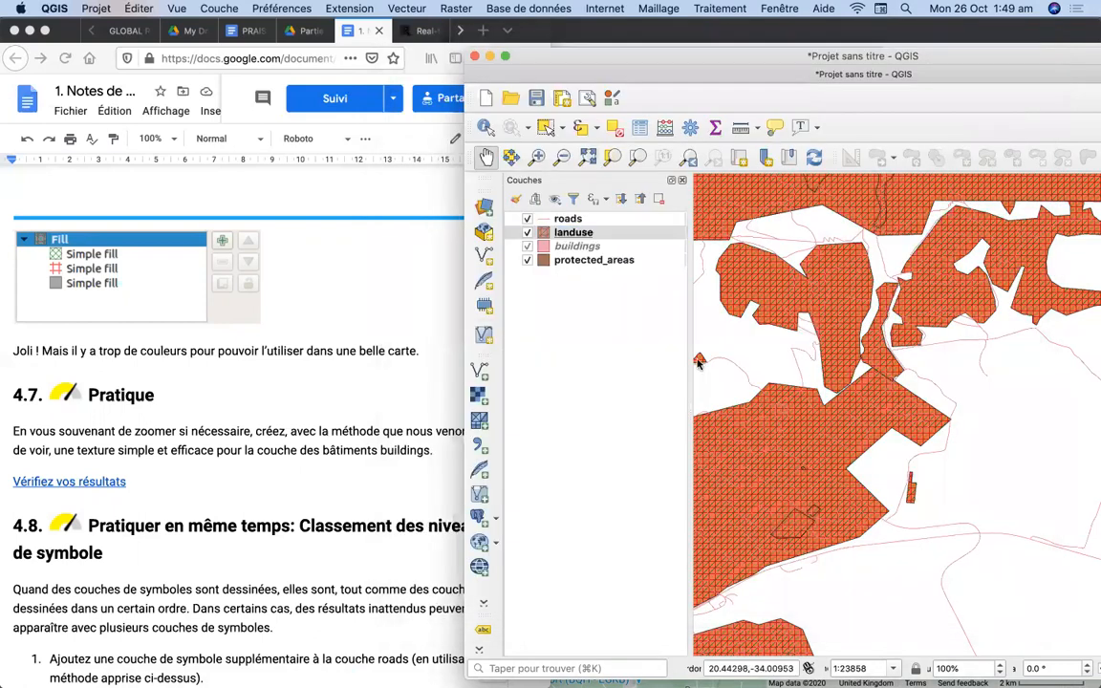
Step: Switch to the course notes in Firefox and read section 4.8 on ordering symbol levels, including its dialog illustrations
click(185, 403)
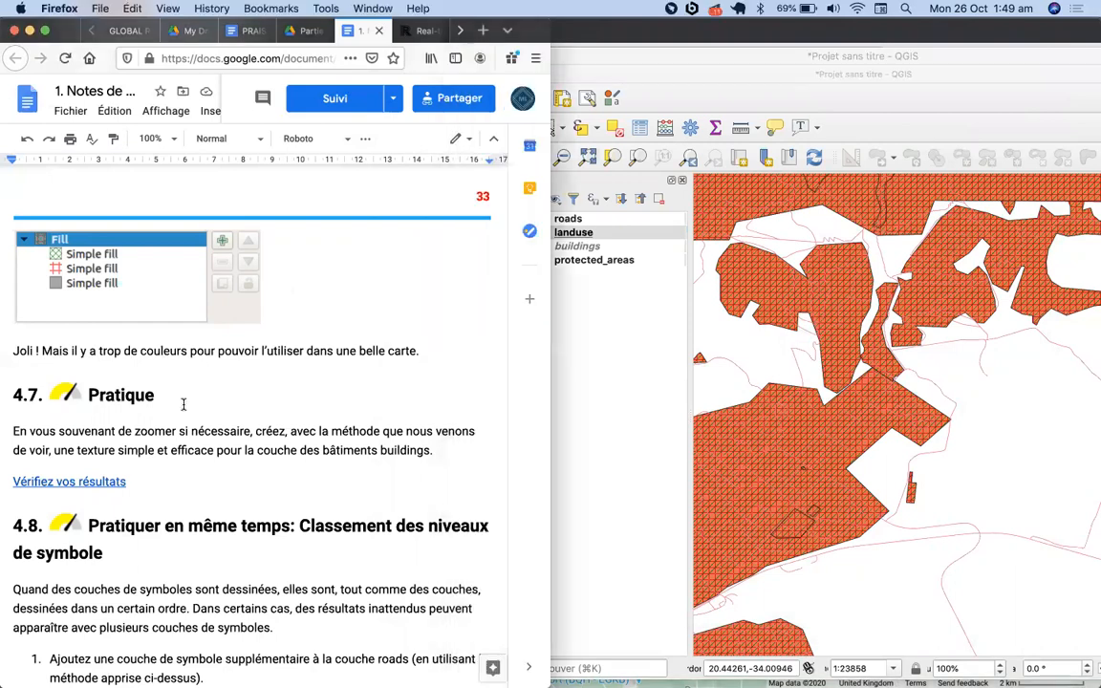
scroll(184, 405, down, 3)
scroll(184, 406, down, 5)
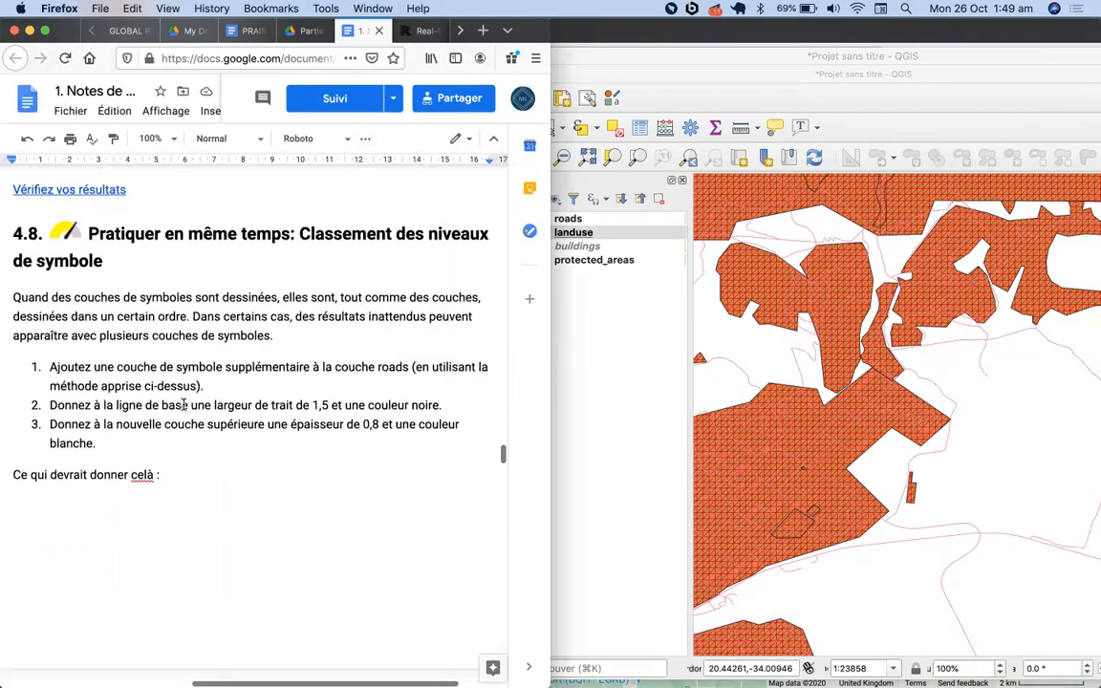
scroll(183, 405, down, 7)
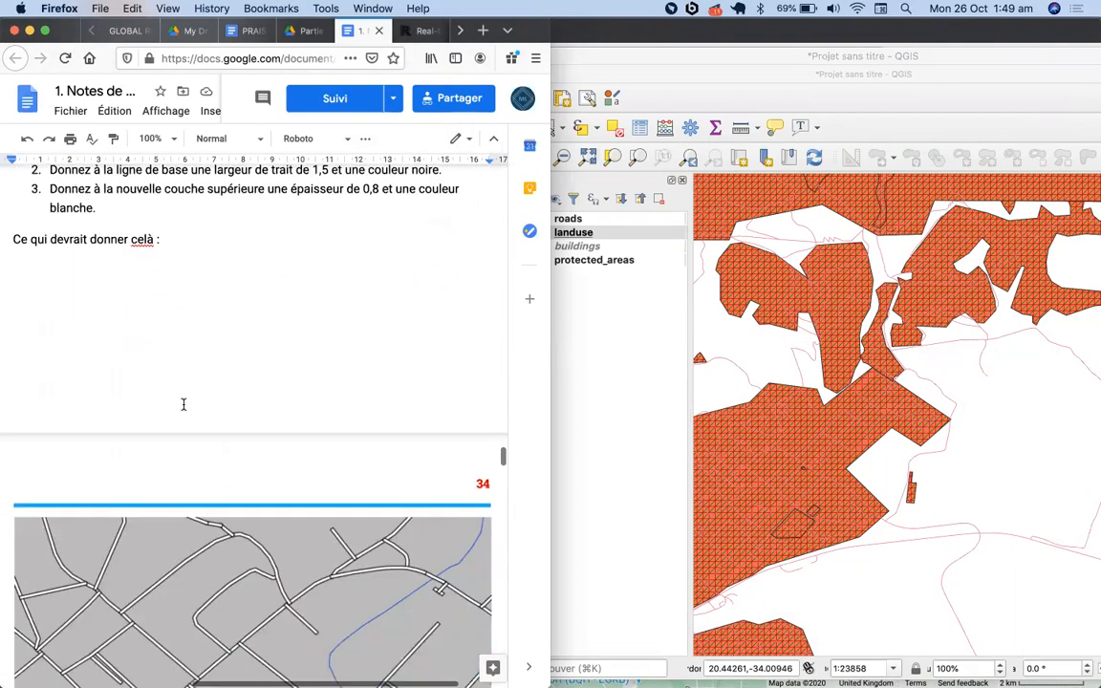
scroll(183, 405, down, 8)
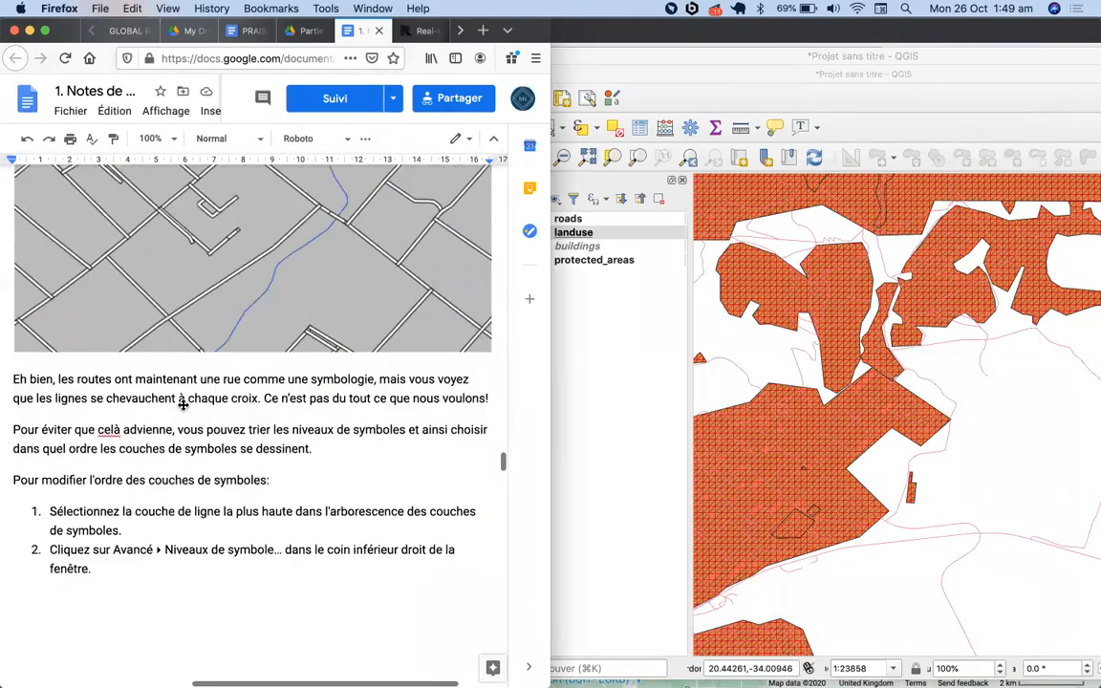
scroll(184, 405, down, 7)
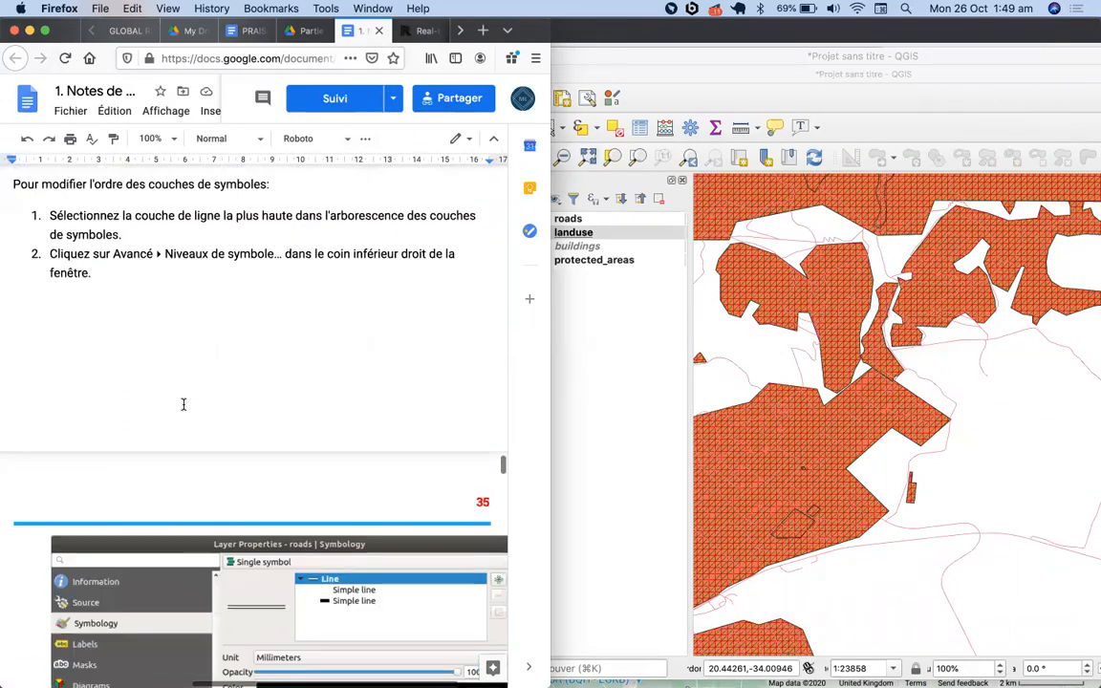
scroll(183, 405, down, 9)
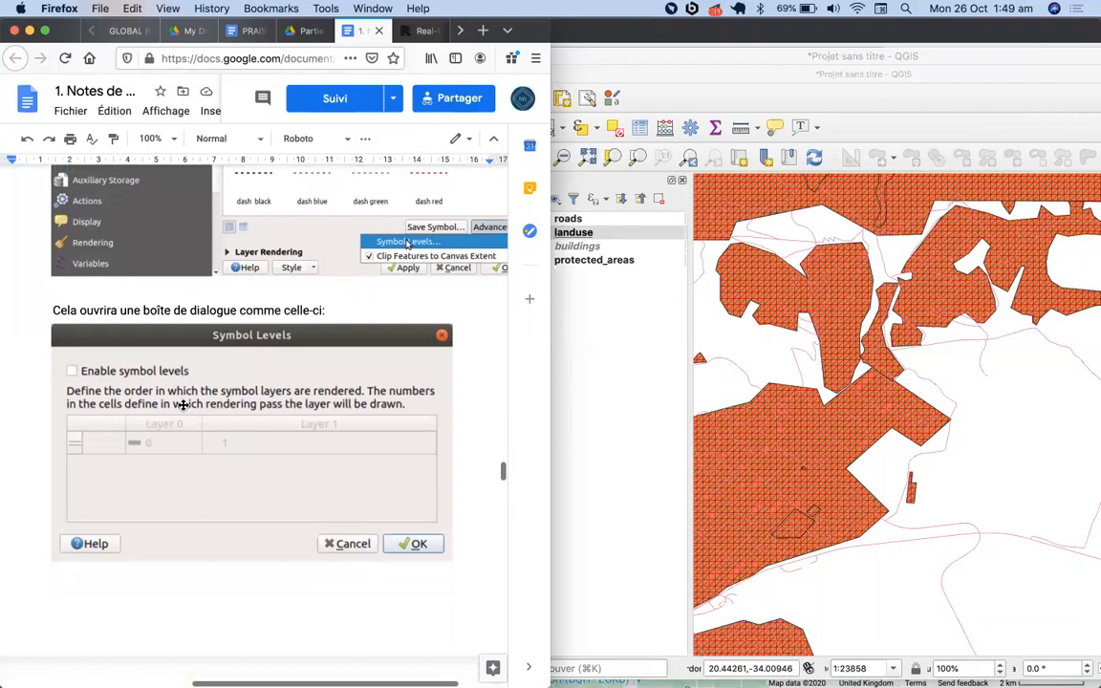
scroll(183, 405, up, 4)
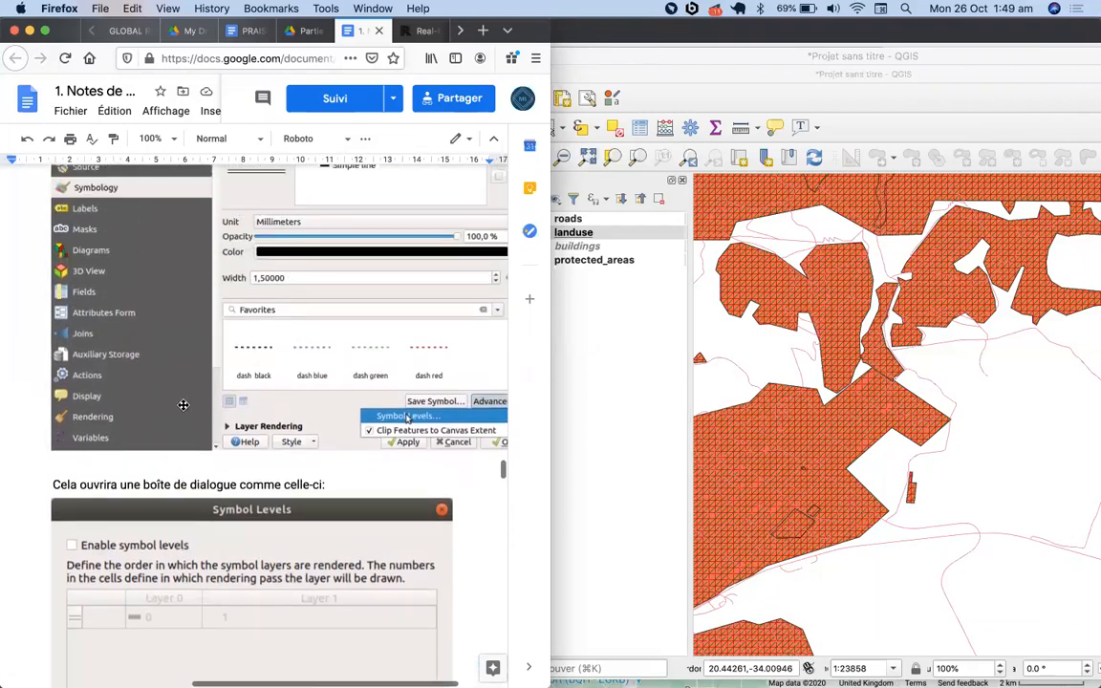
scroll(183, 405, up, 2)
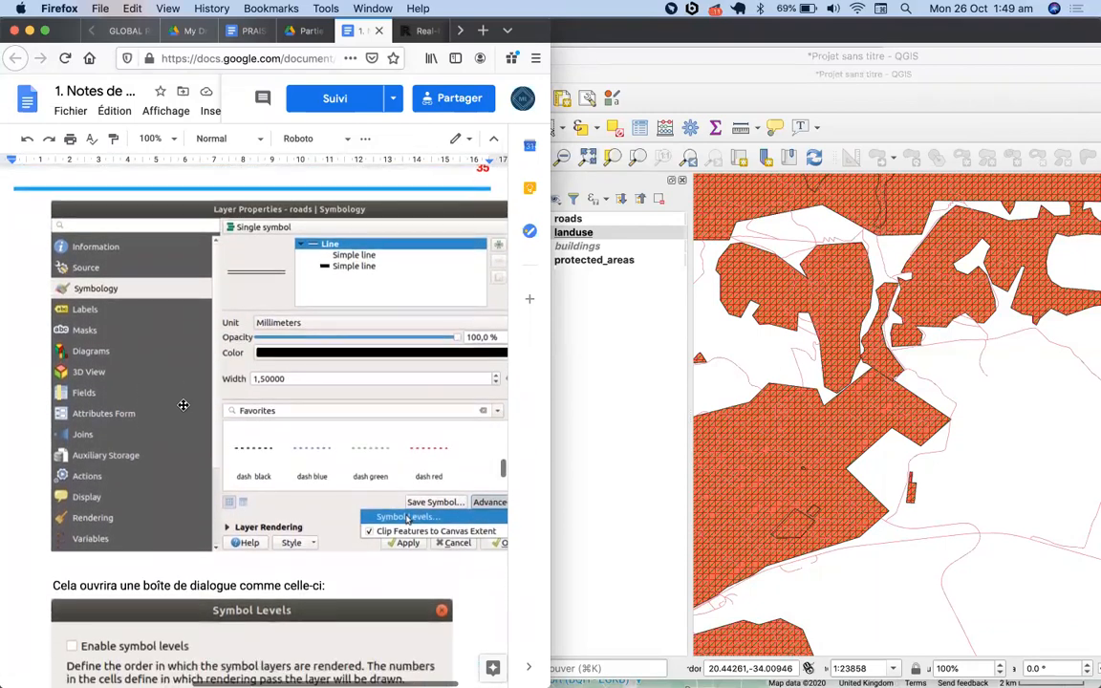
scroll(184, 405, down, 1)
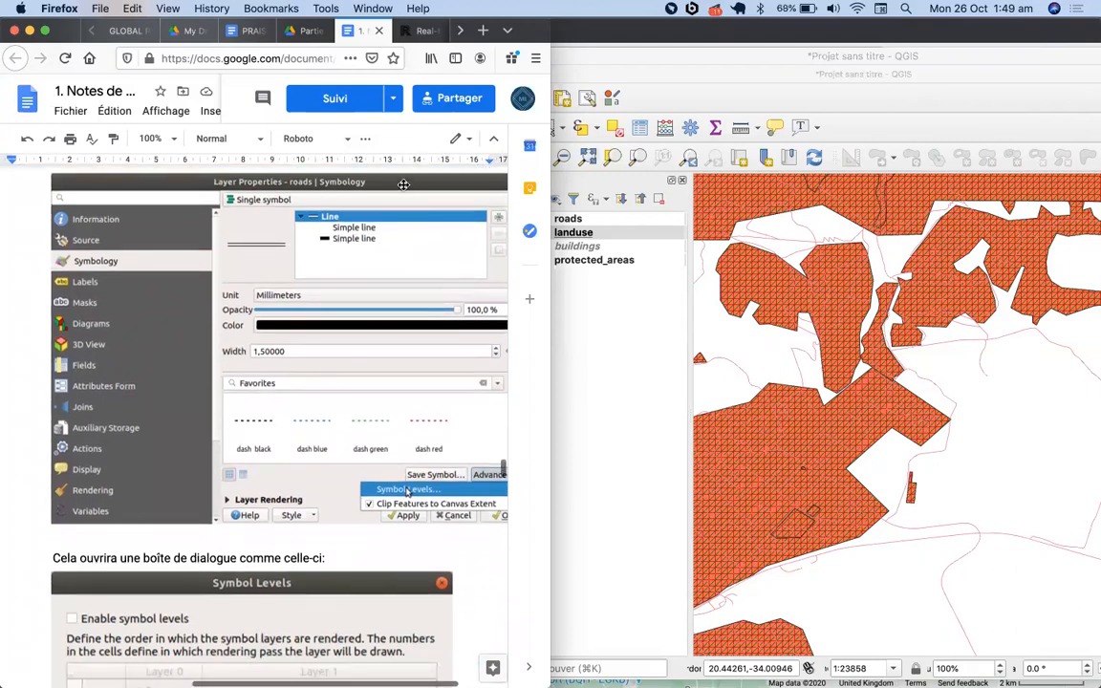
Step: Reopen the landuse layer's symbology in QGIS and move its dialog clear of the course notes
click(577, 234)
double_click(577, 234)
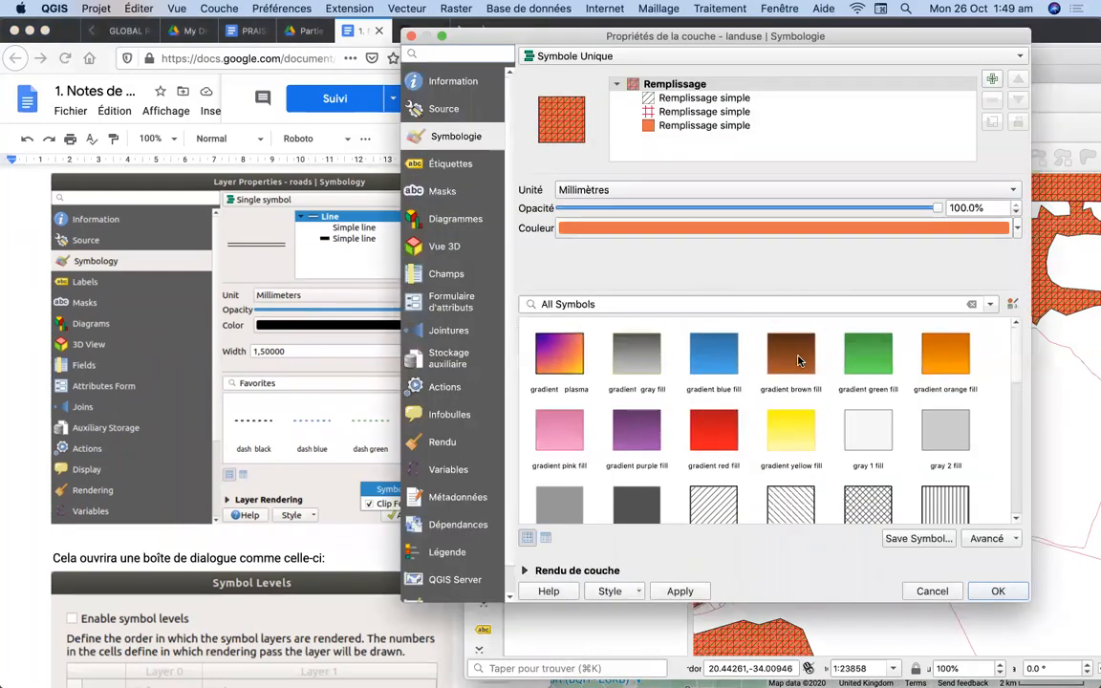
drag(818, 39, 956, 33)
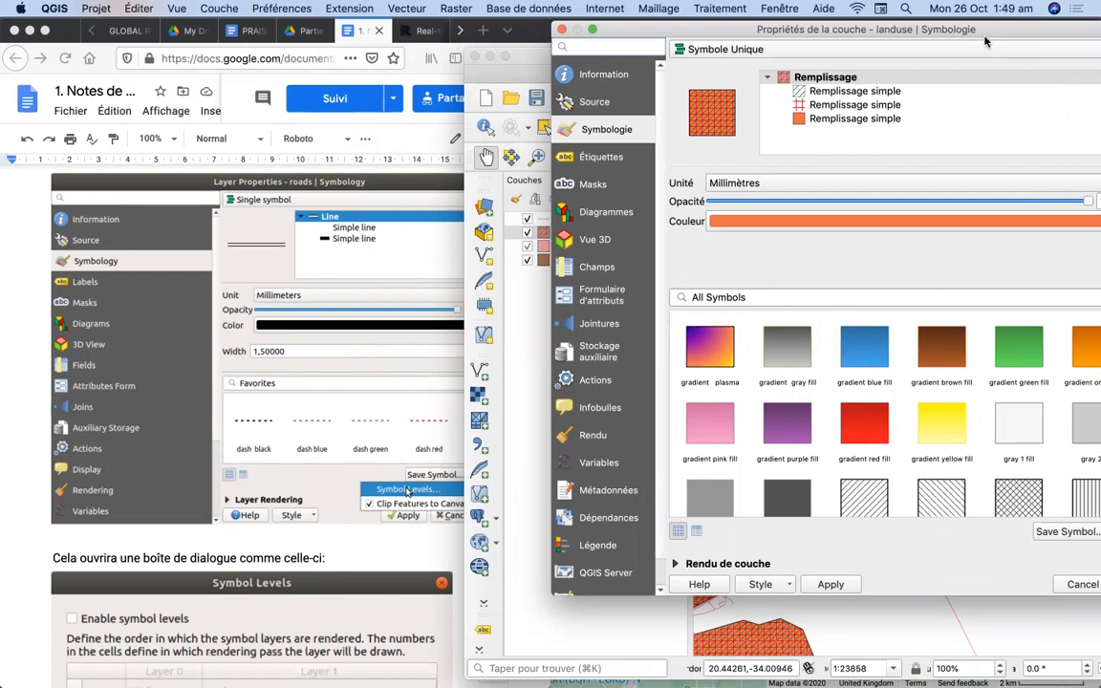
drag(990, 35, 968, 122)
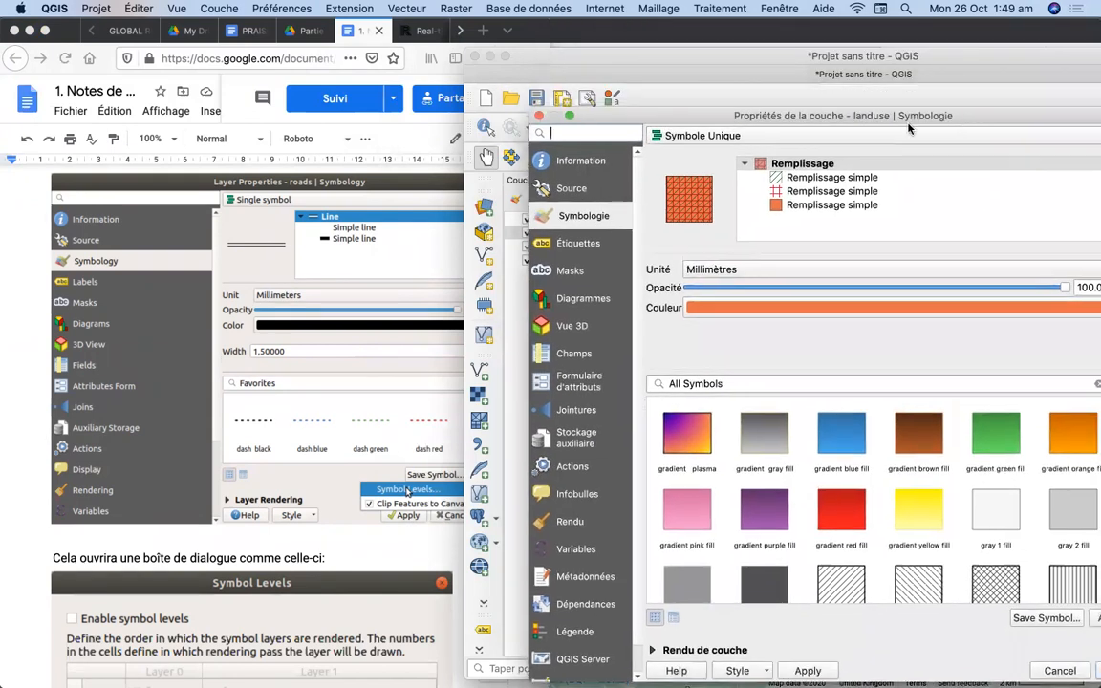
Step: Reread the notes' steps for changing the symbol layer order and their Symbol Levels dialog example
click(298, 302)
scroll(298, 302, up, 7)
scroll(298, 302, right, 2)
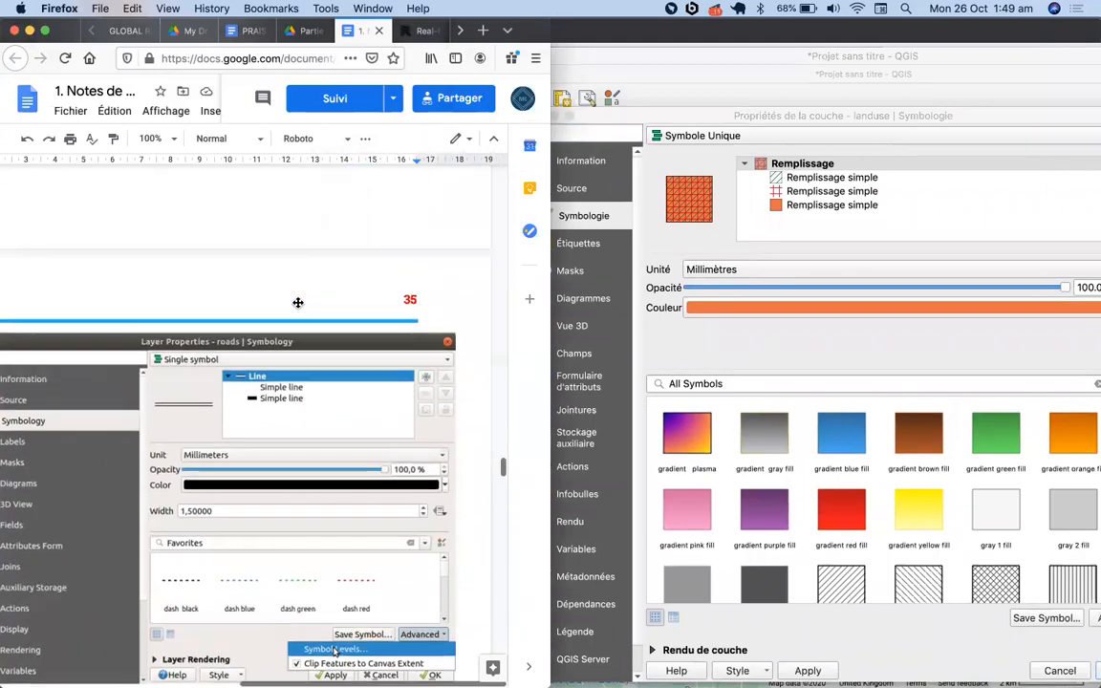
scroll(299, 303, up, 2)
scroll(298, 303, left, 3)
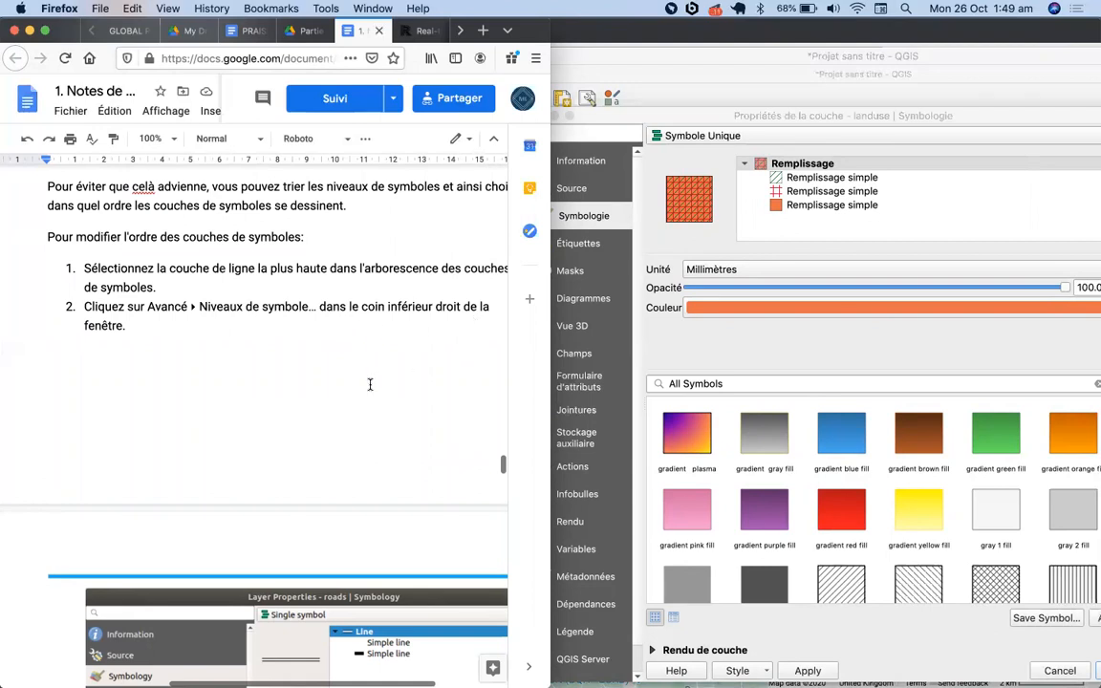
scroll(370, 384, down, 12)
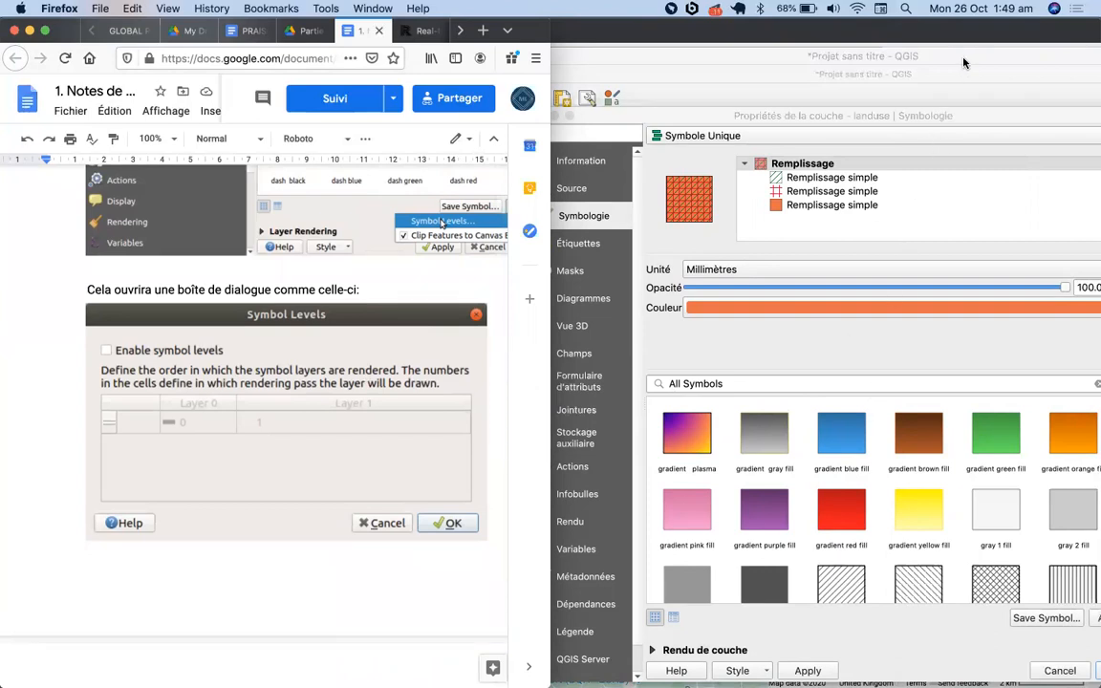
Step: Keep the landuse renderer on Symbole Unique, open its Niveaux de symbole settings and enable symbol levels
click(964, 140)
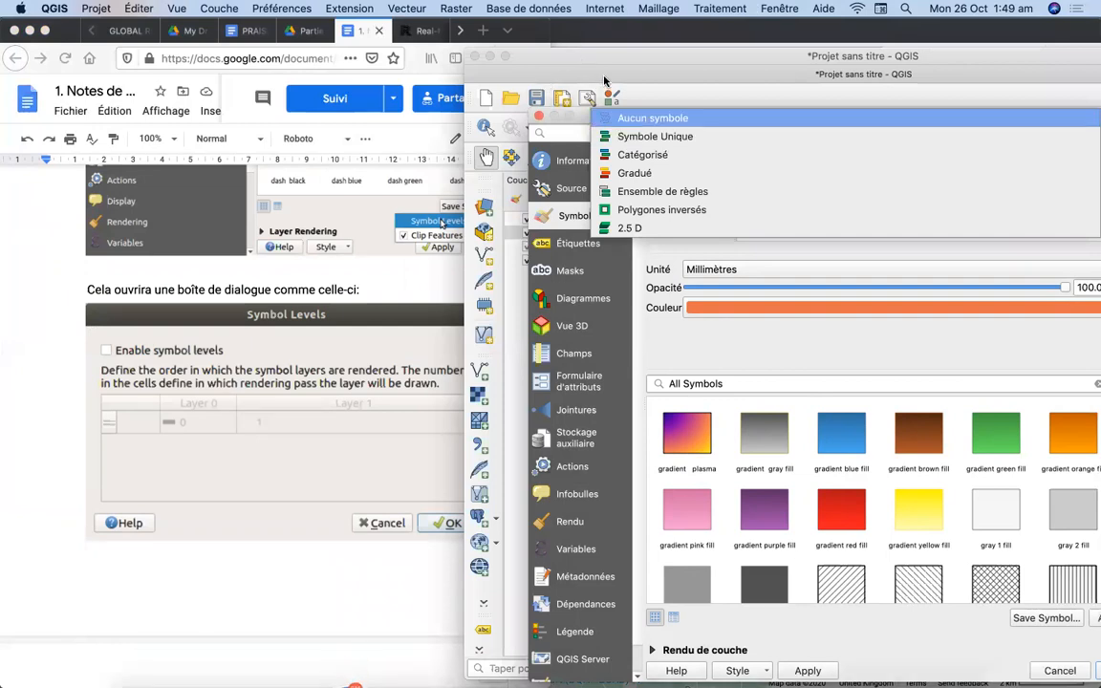
click(650, 135)
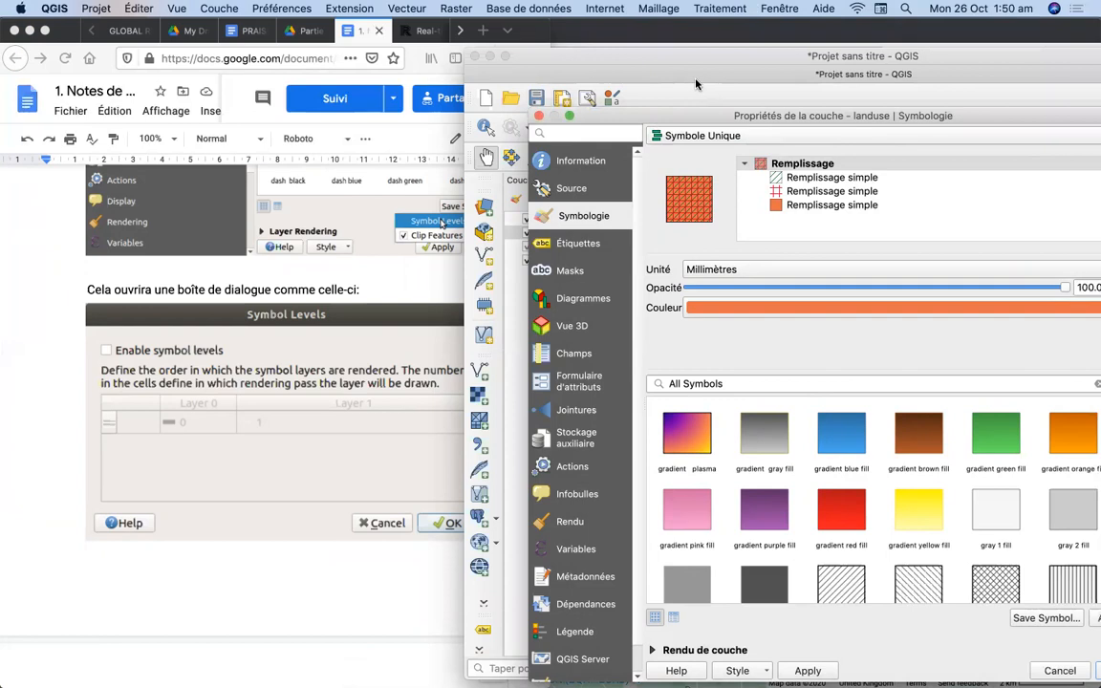
drag(680, 120, 490, 34)
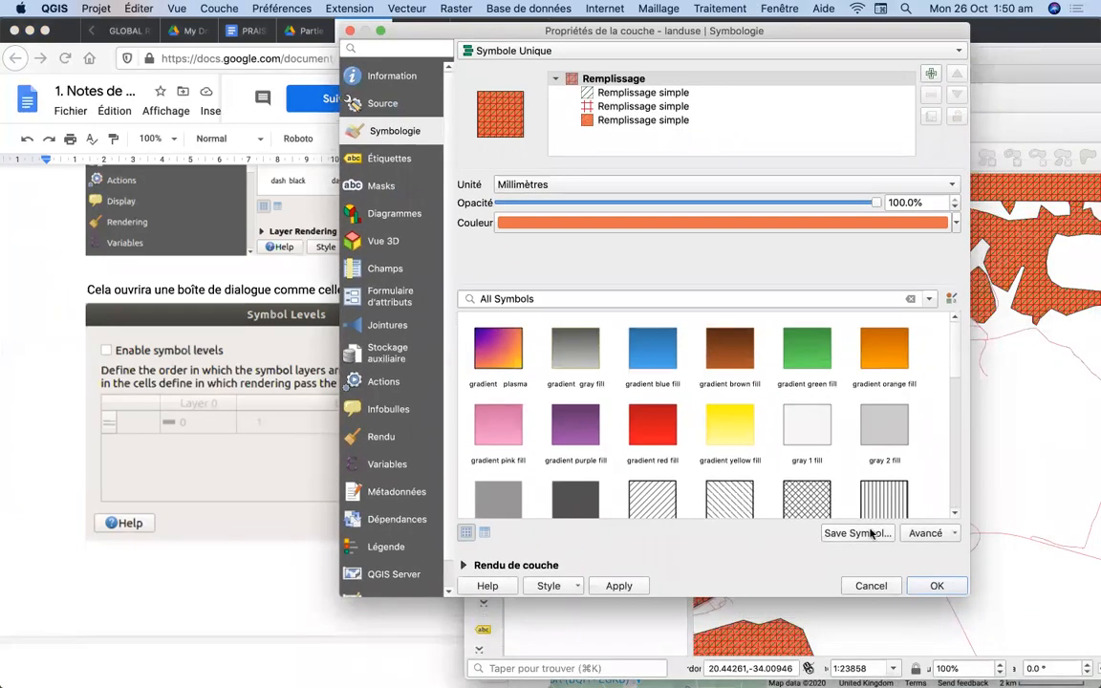
click(953, 534)
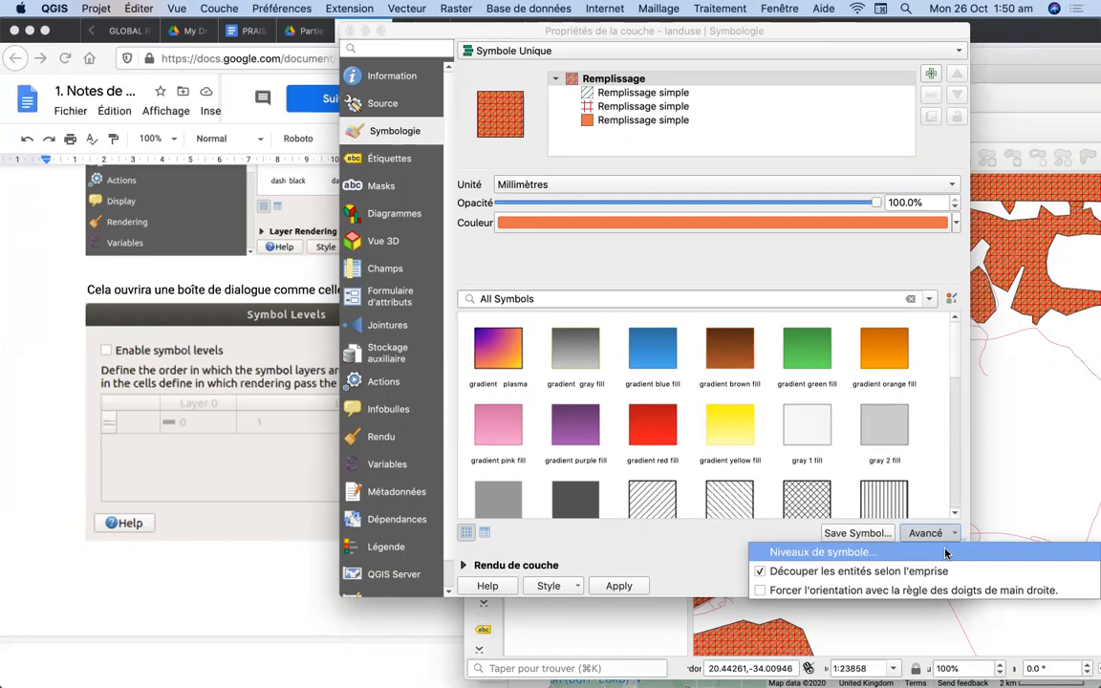
click(945, 554)
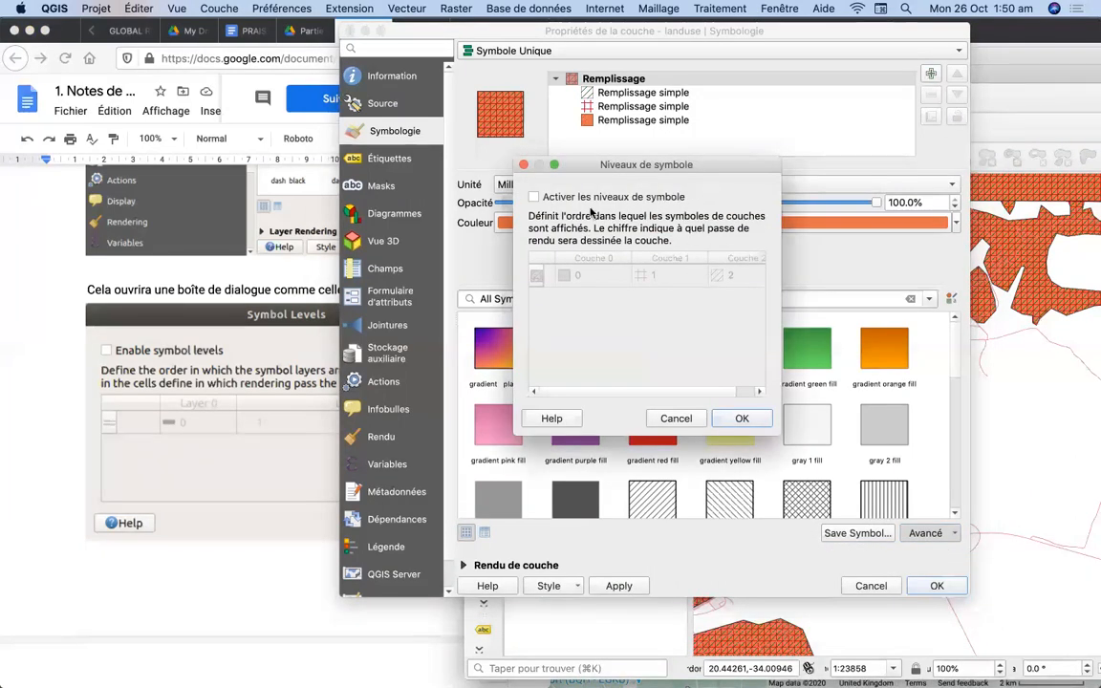
click(534, 196)
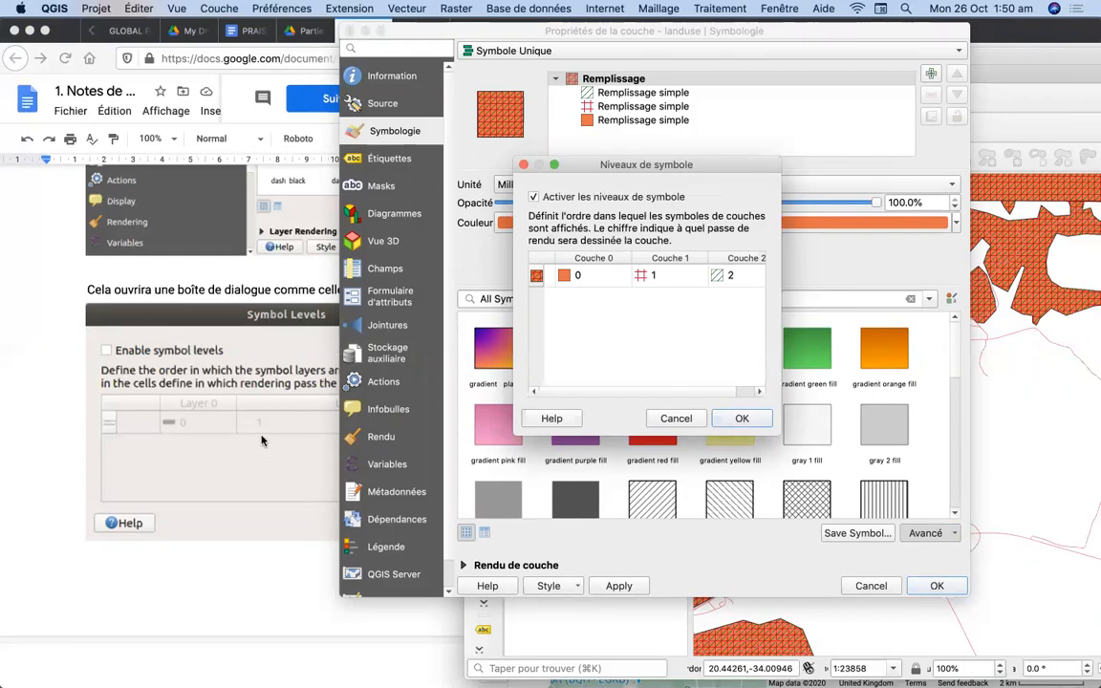
Step: Read steps 3 and 4 of the notes on enabling symbol levels and returning to the map
click(239, 411)
scroll(286, 480, down, 10)
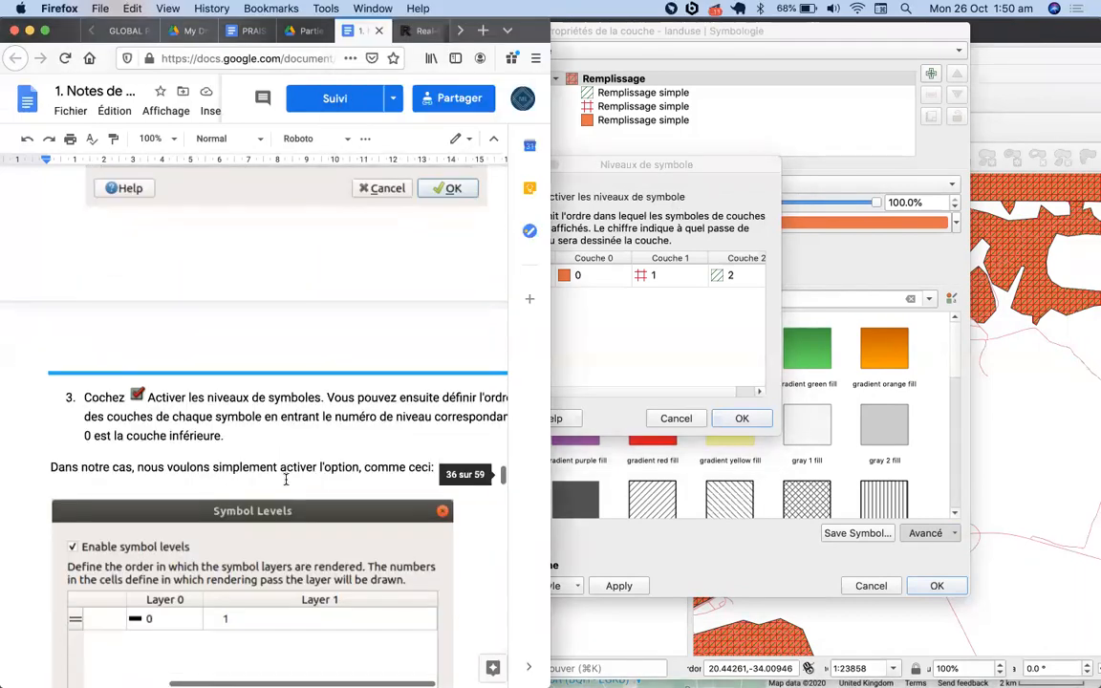
scroll(285, 480, down, 1)
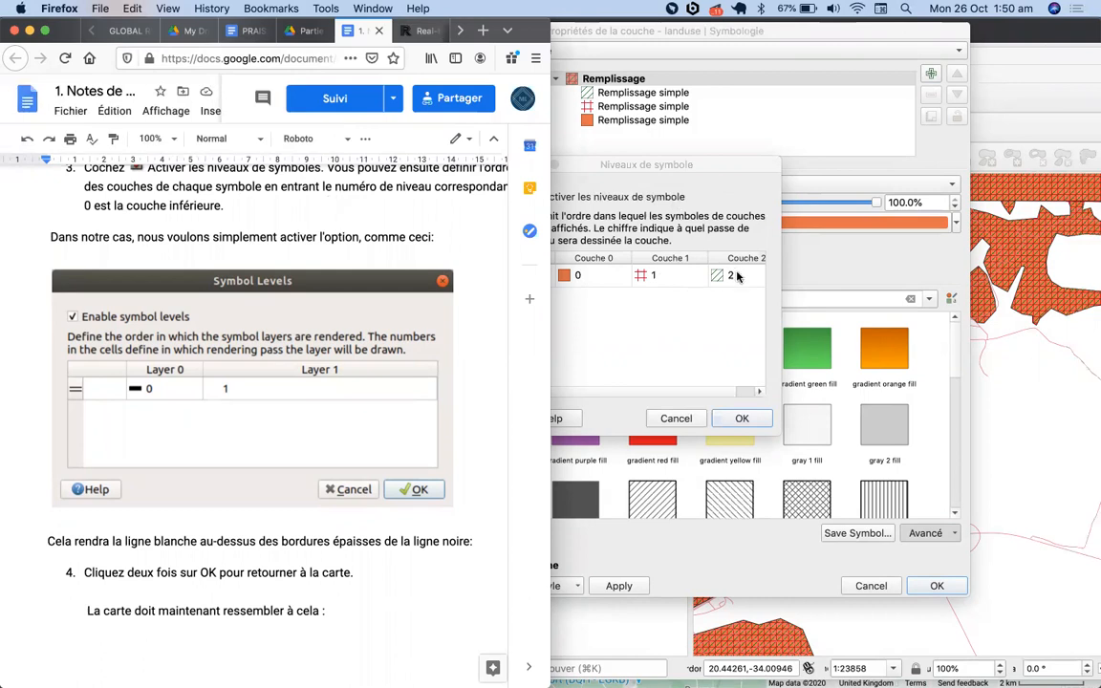
scroll(290, 449, down, 3)
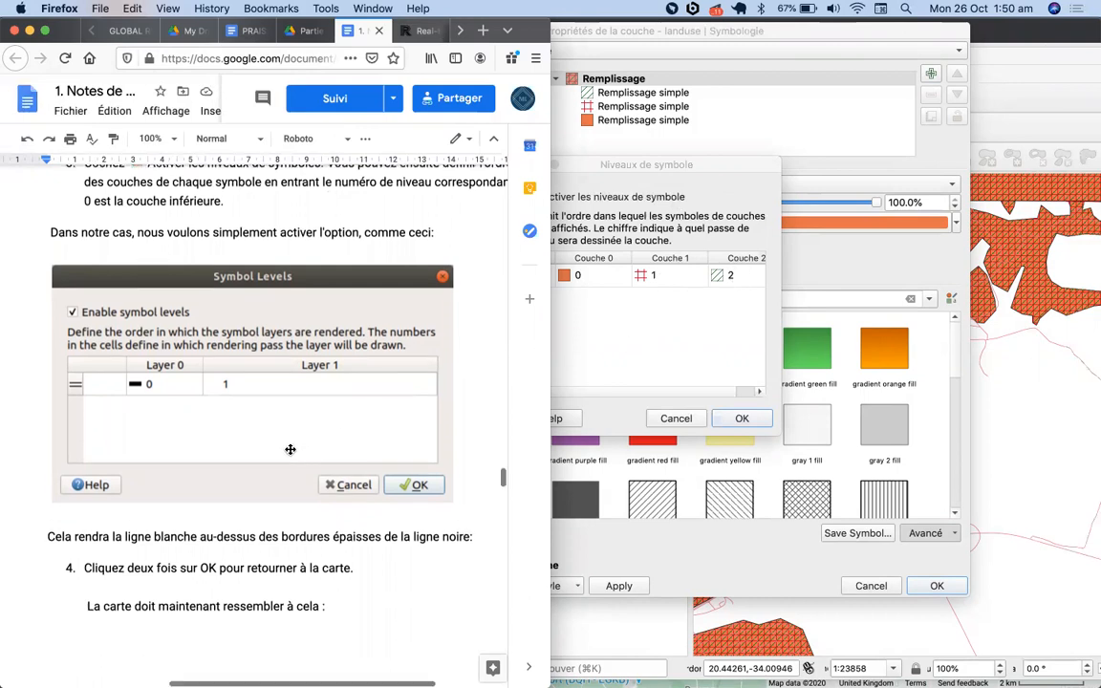
scroll(289, 449, down, 3)
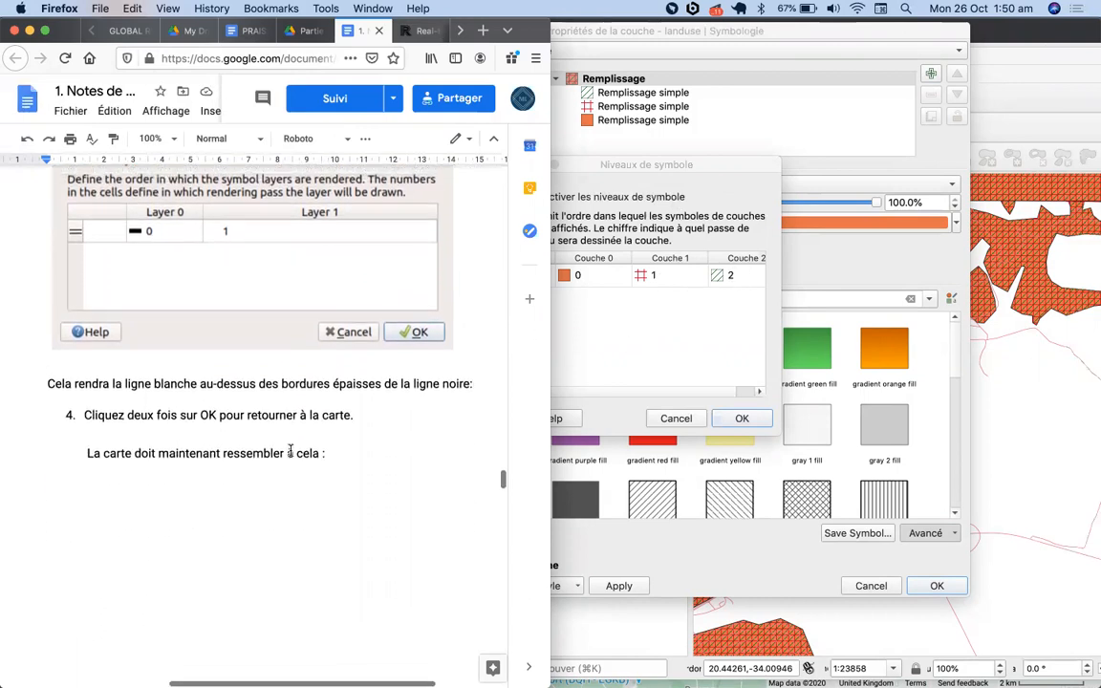
scroll(289, 449, down, 2)
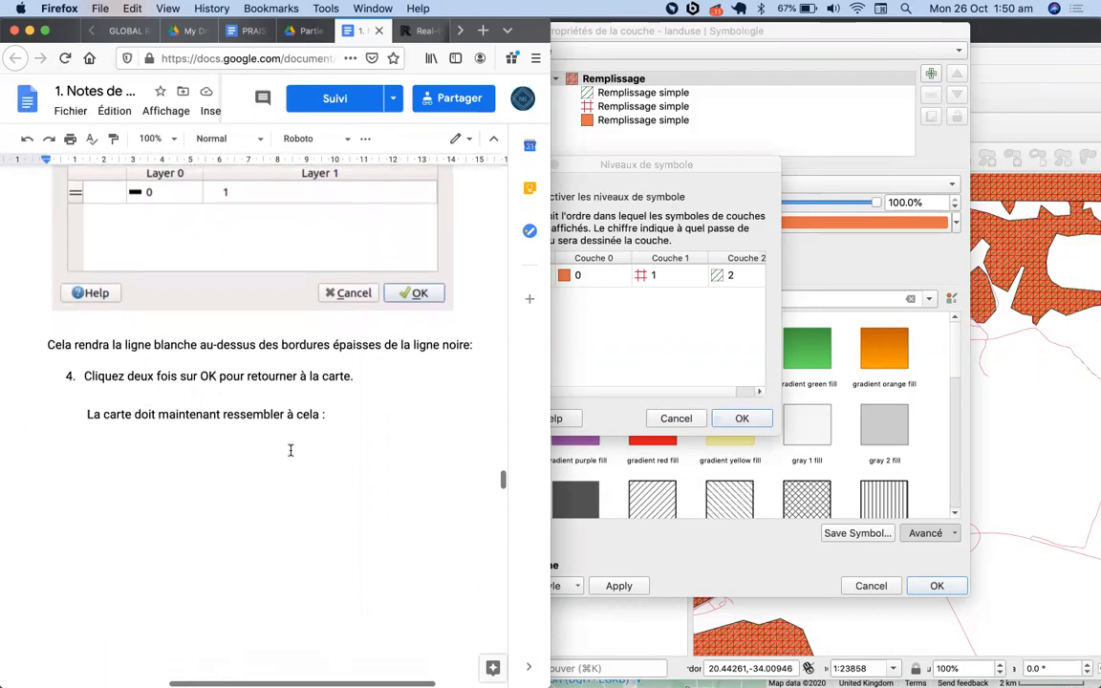
scroll(290, 449, up, 2)
scroll(291, 450, down, 2)
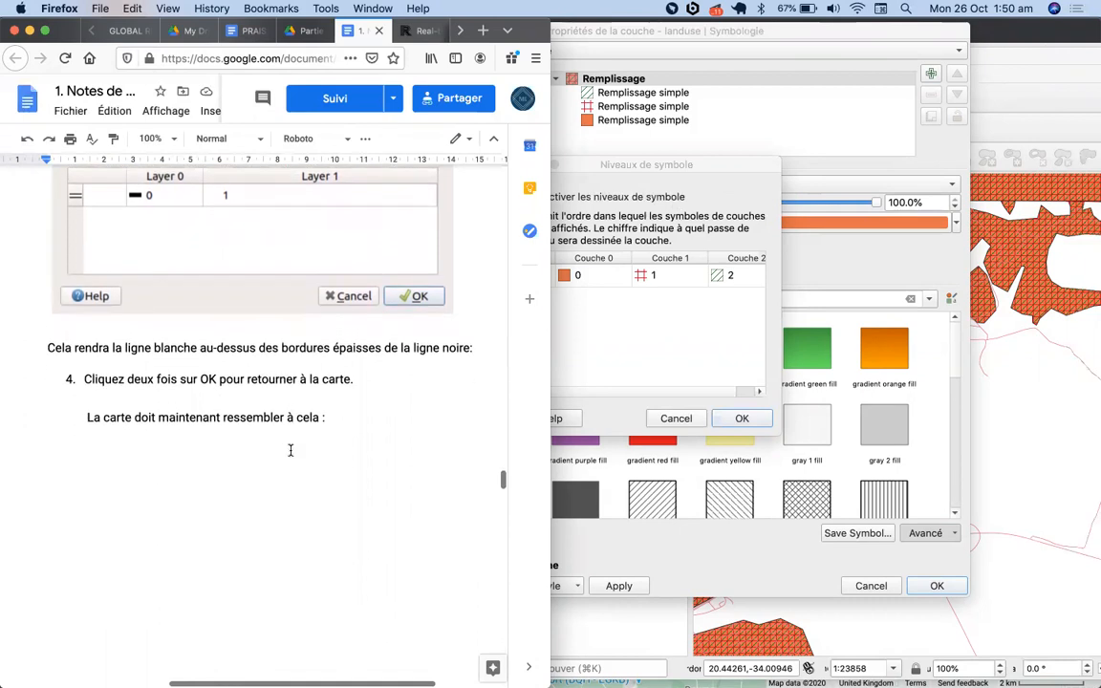
scroll(291, 450, up, 2)
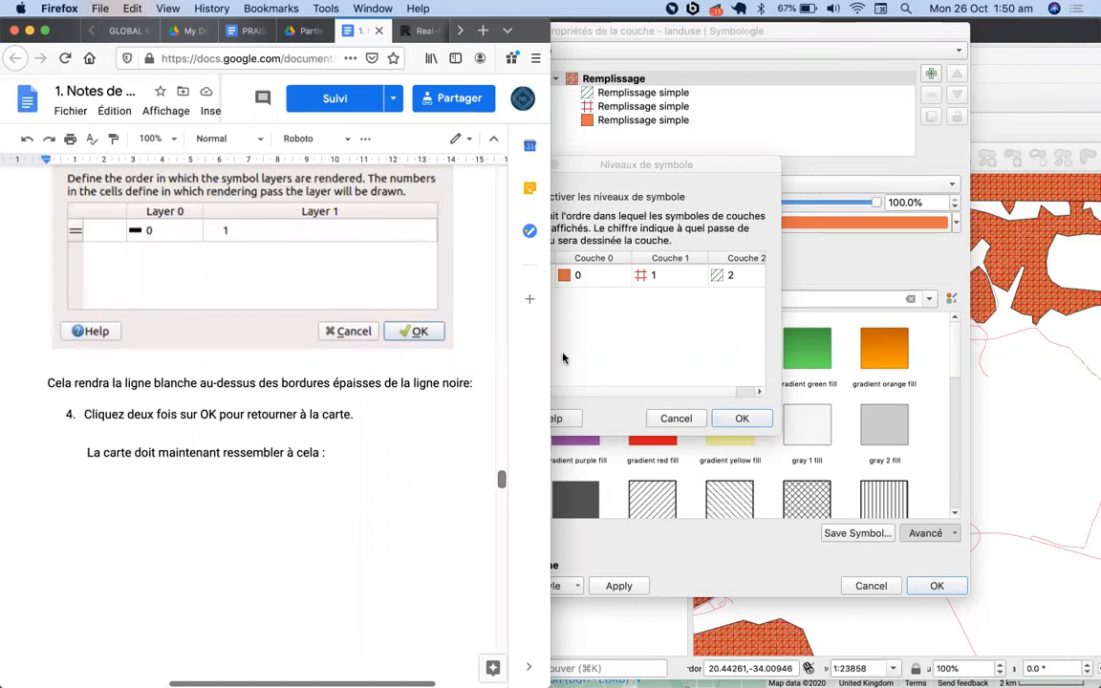
Step: Keep the landuse symbol's Couche 0 at level 0 and accept its symbol levels
click(569, 278)
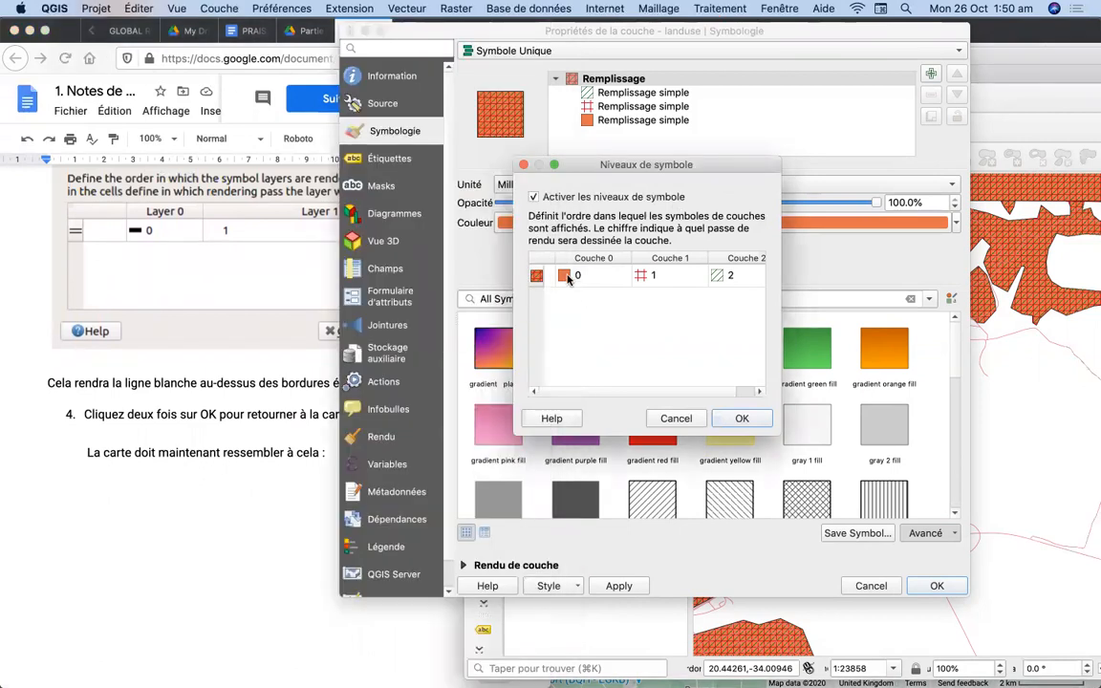
click(566, 277)
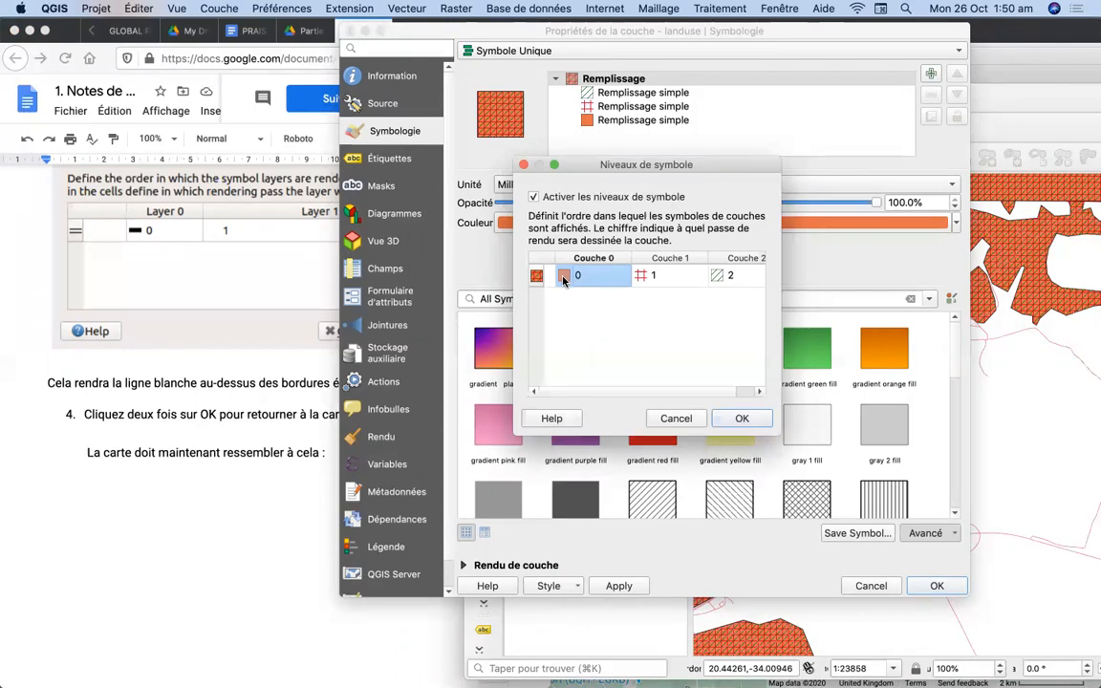
double_click(563, 278)
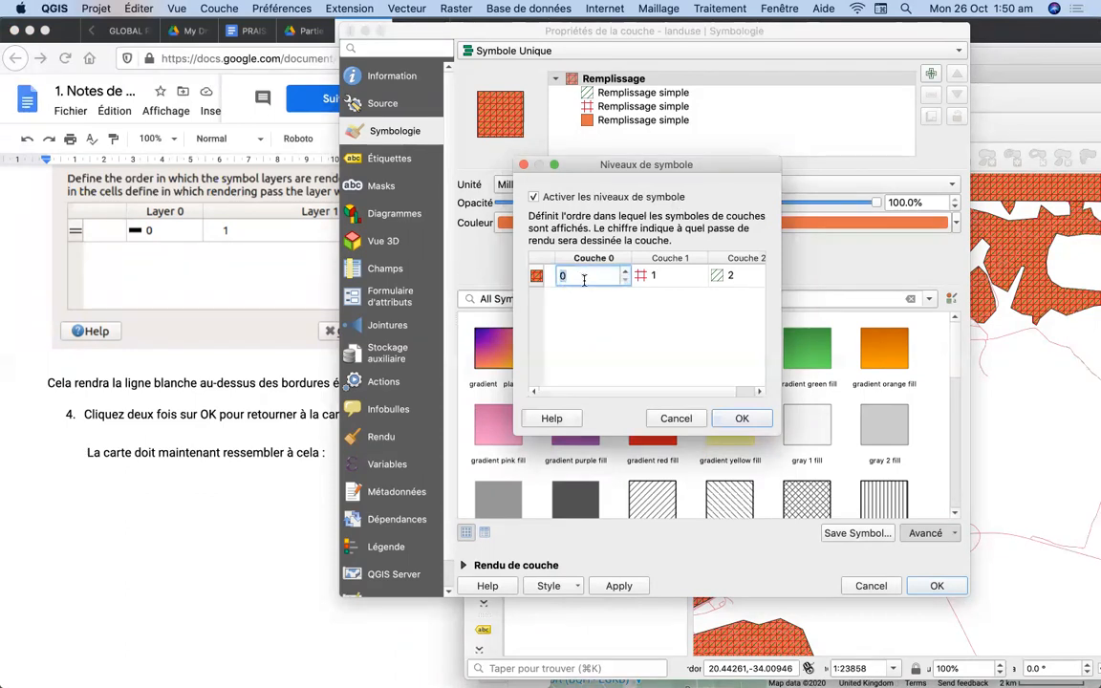
click(626, 273)
click(608, 316)
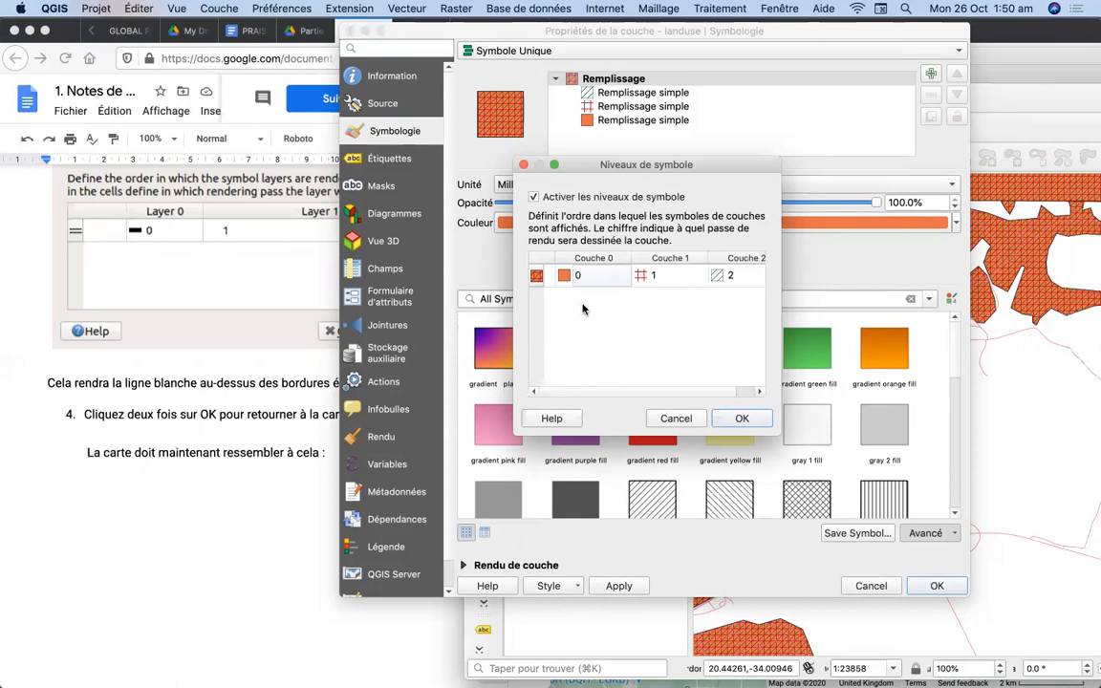
click(741, 419)
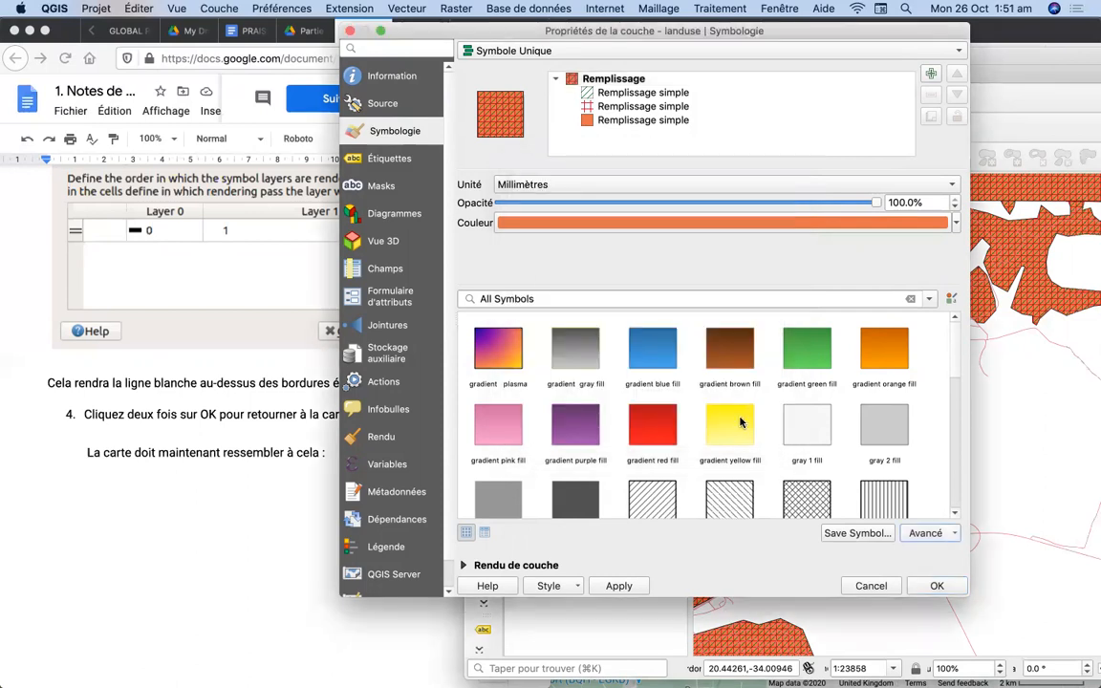
Step: Reread the notes' explanation of overlapping road lines and the steps for changing the symbol layer order
click(184, 311)
scroll(184, 307, up, 10)
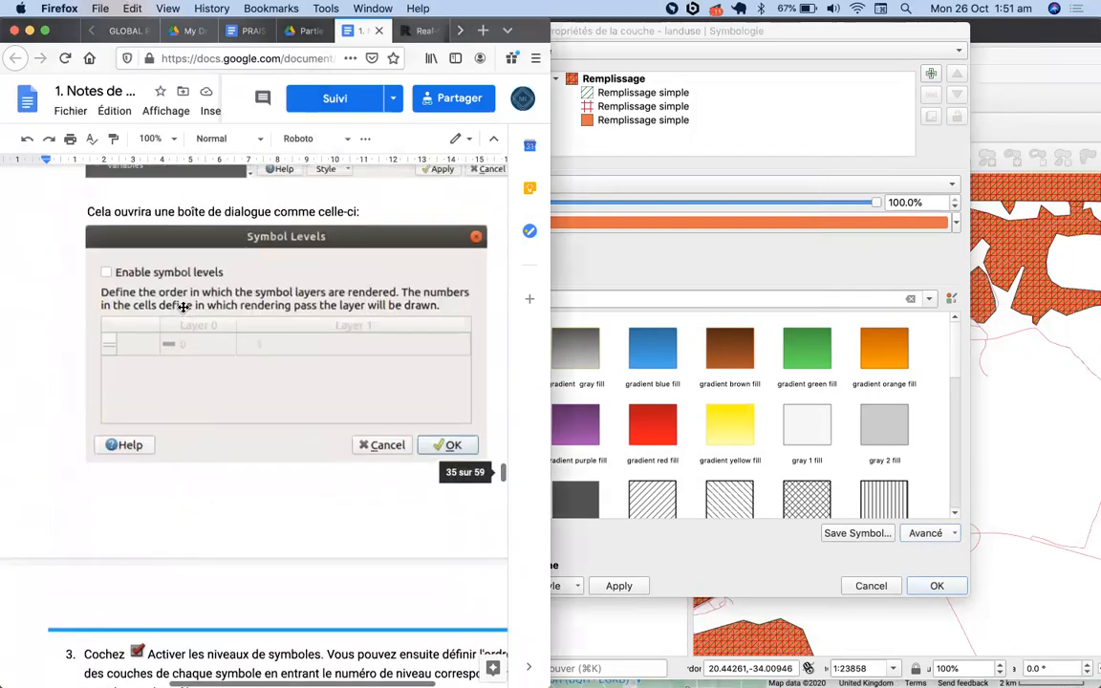
scroll(183, 306, up, 7)
scroll(184, 307, up, 1)
scroll(183, 306, up, 8)
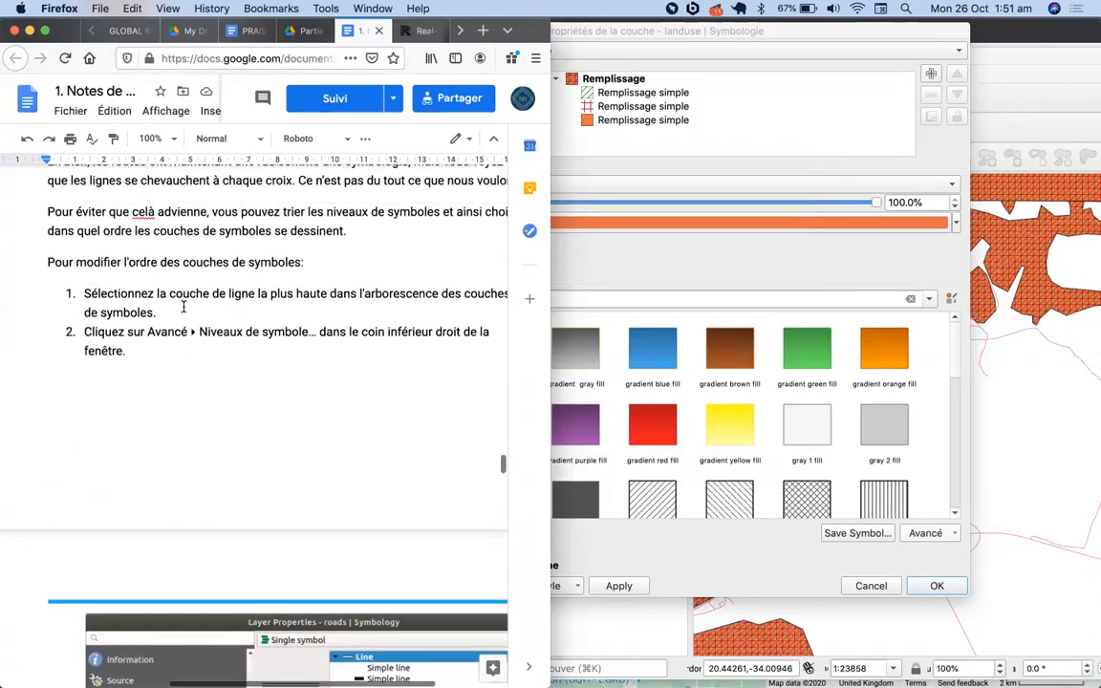
scroll(183, 307, up, 3)
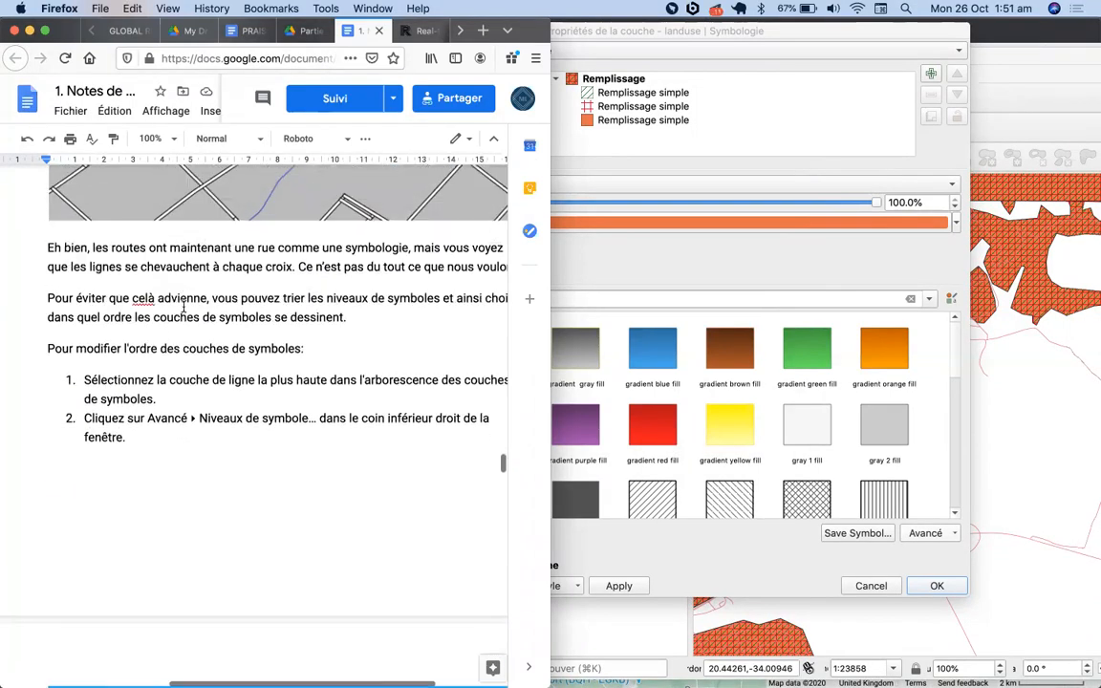
scroll(183, 305, up, 1)
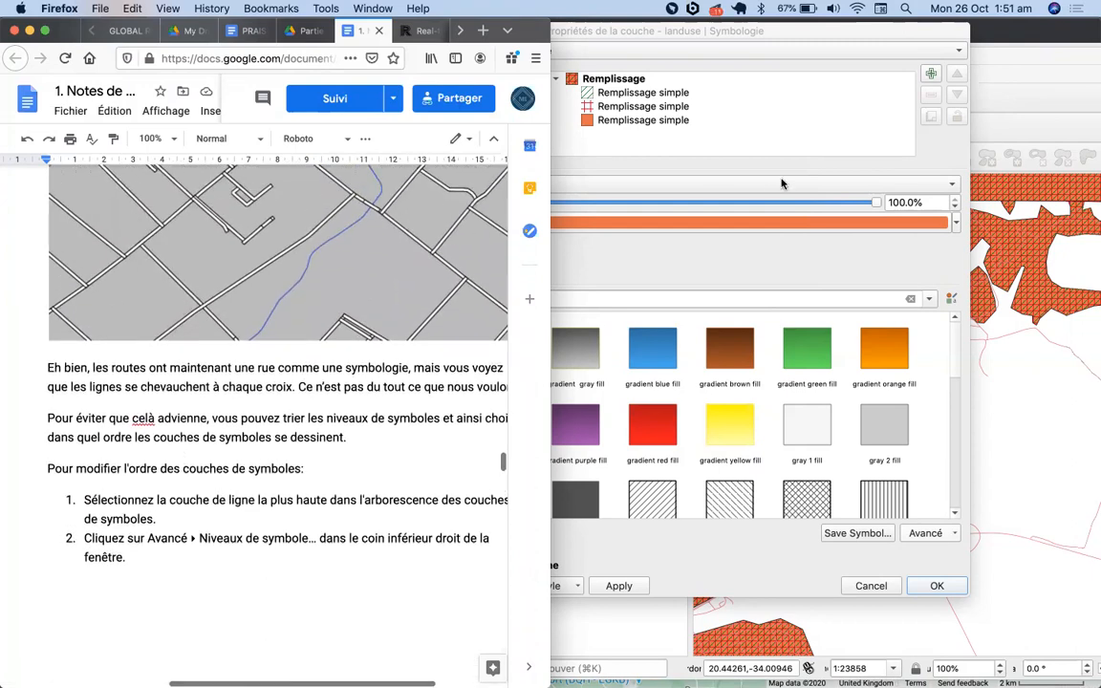
Step: Accept the landuse layer's properties and open the symbology of the roads layer
click(687, 155)
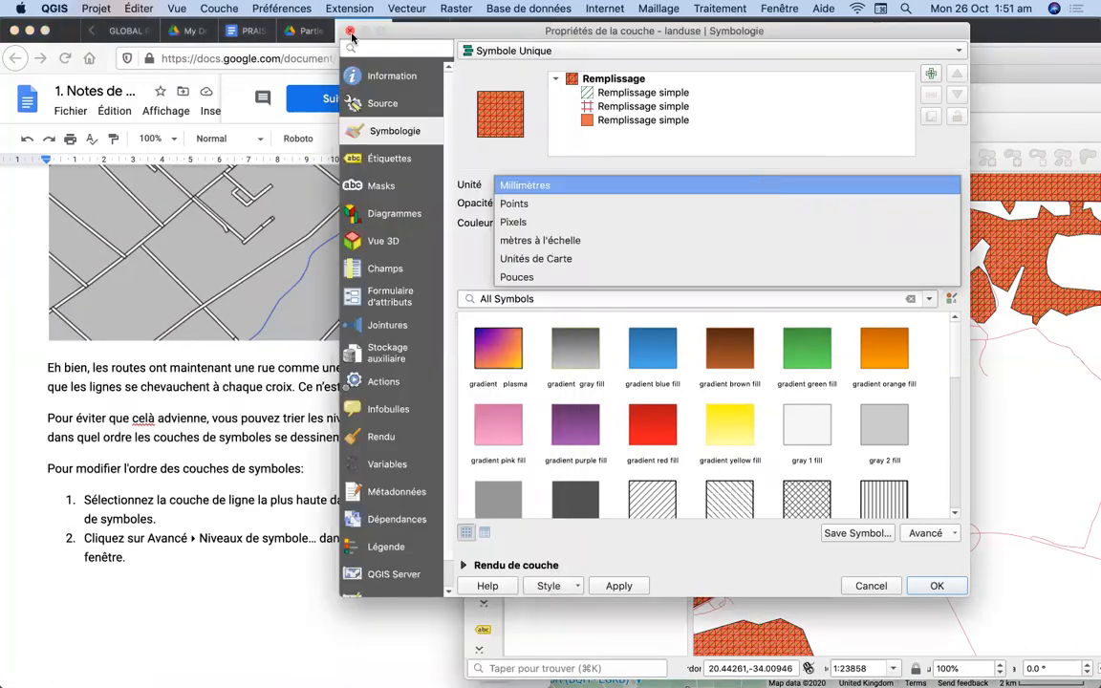
click(936, 587)
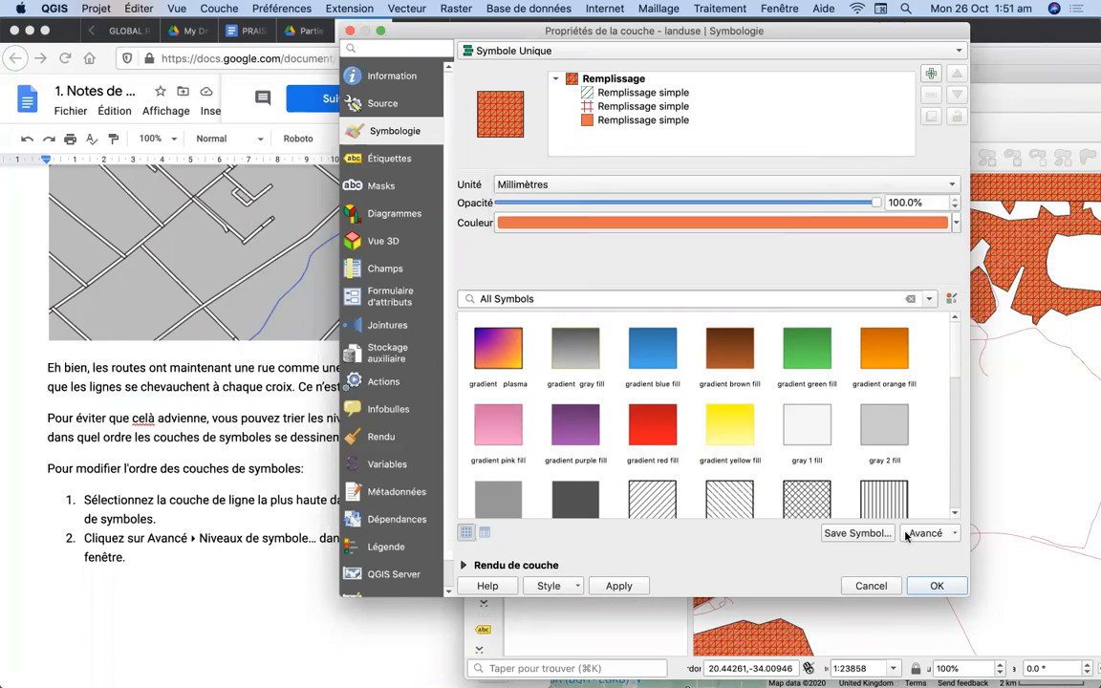
click(937, 587)
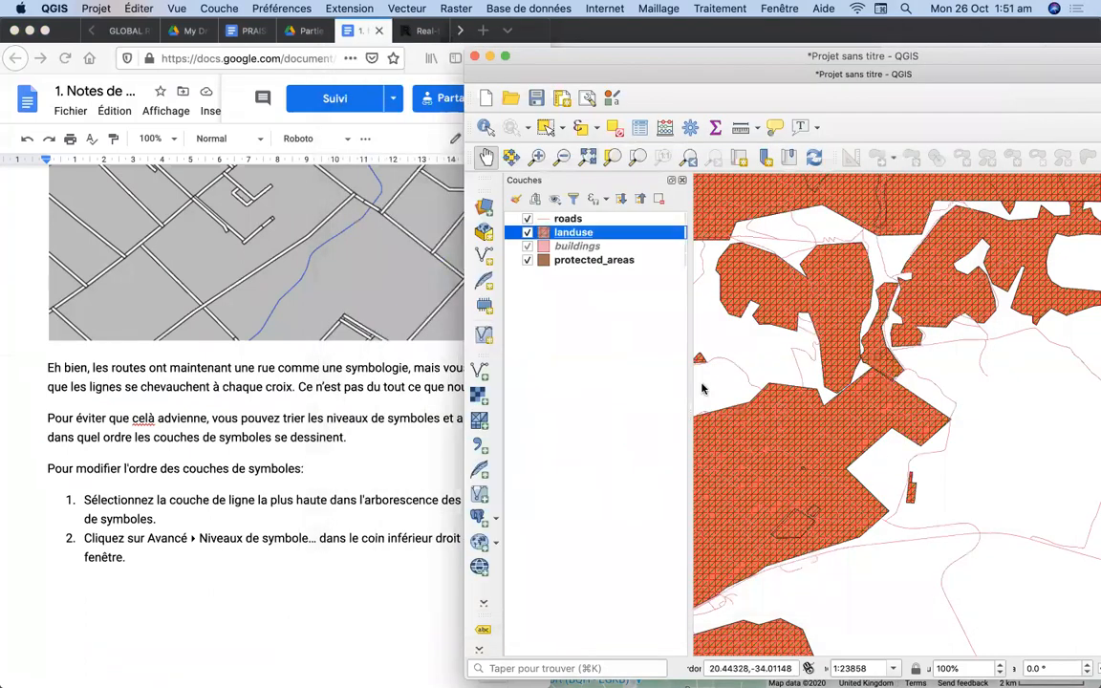
click(564, 221)
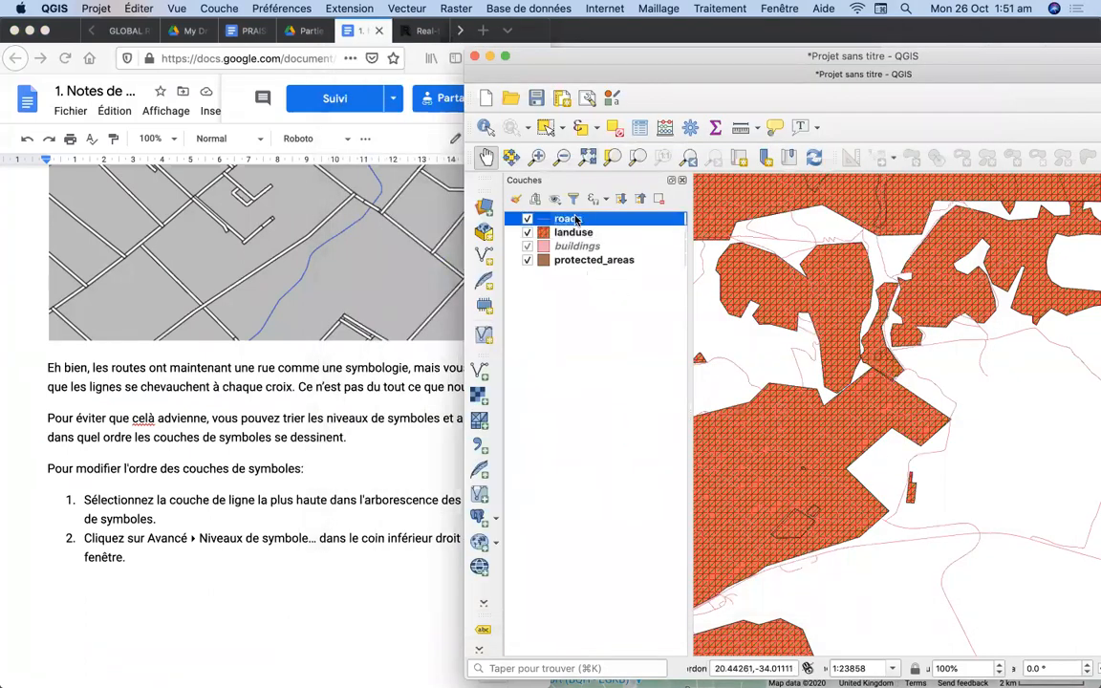
double_click(572, 222)
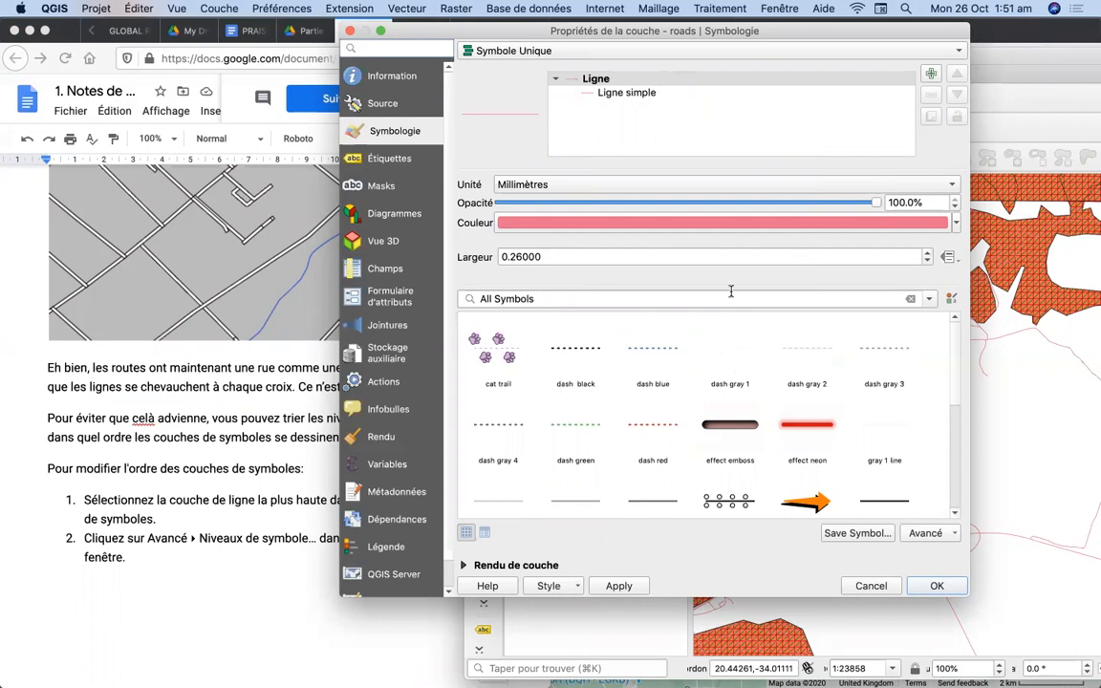
click(591, 94)
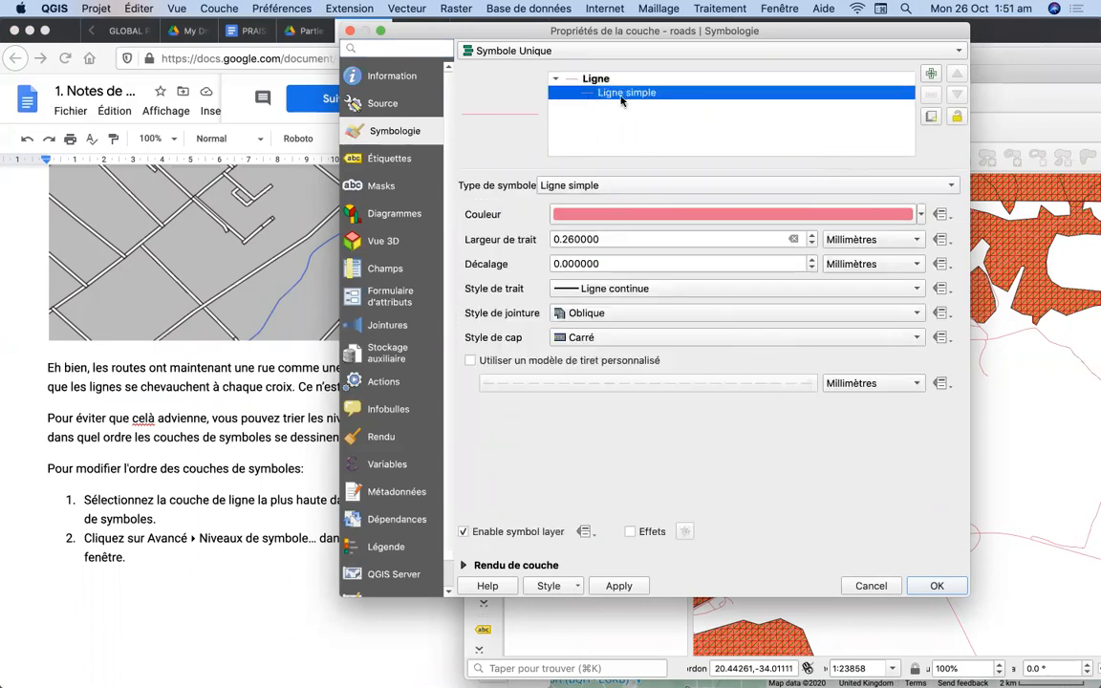
click(549, 78)
click(913, 533)
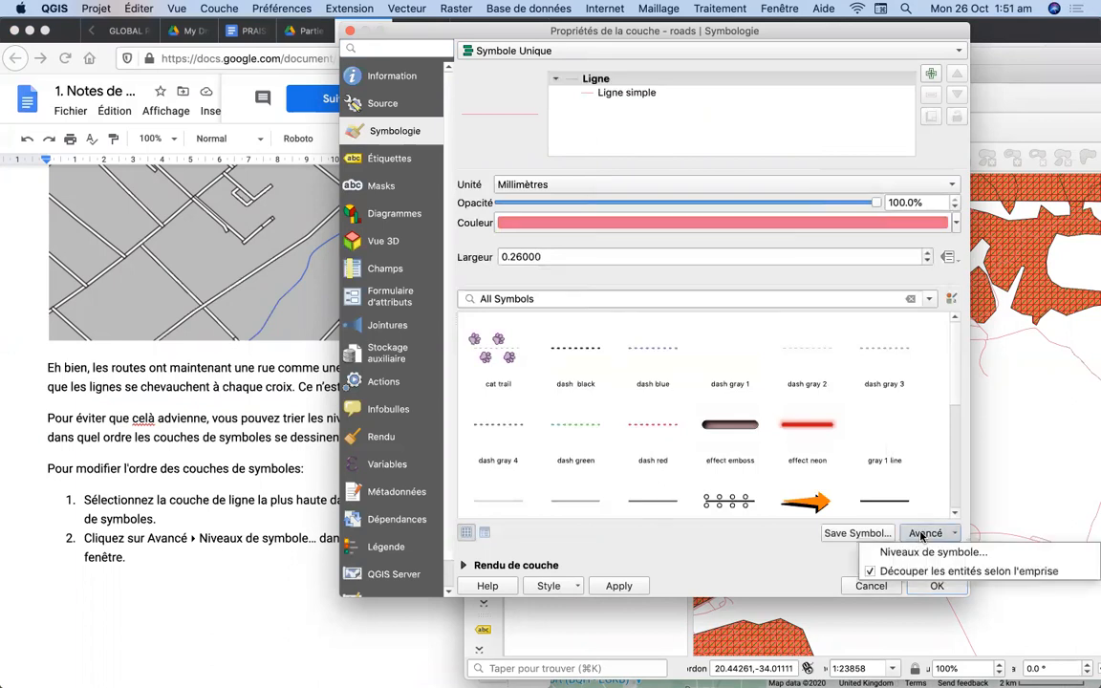
click(871, 551)
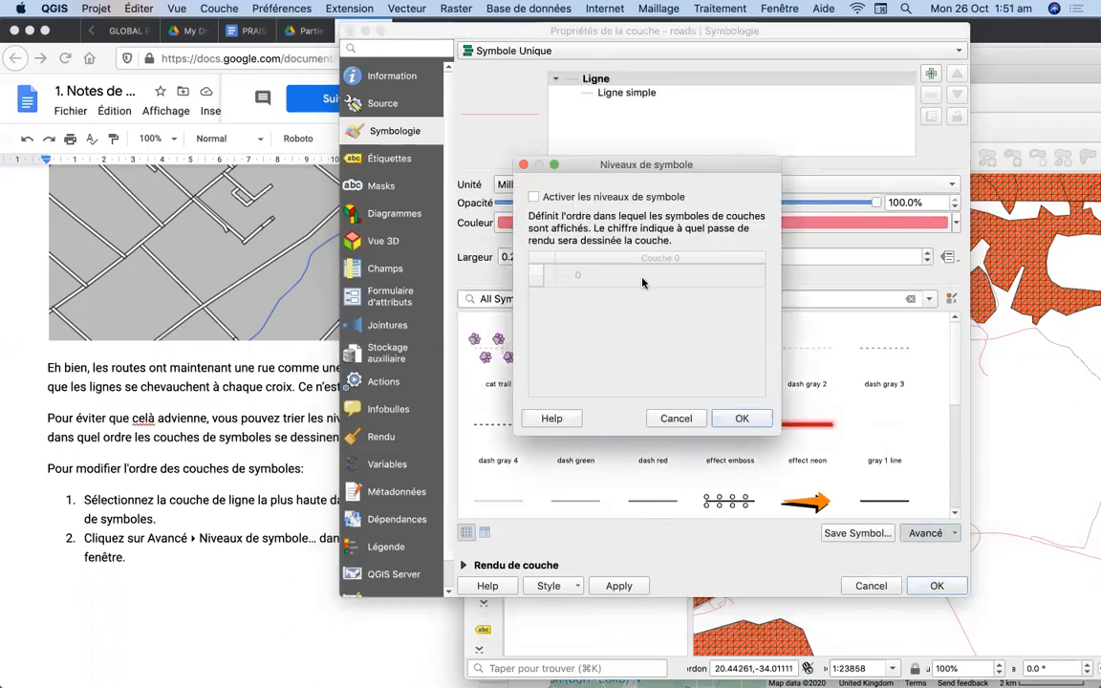
click(533, 197)
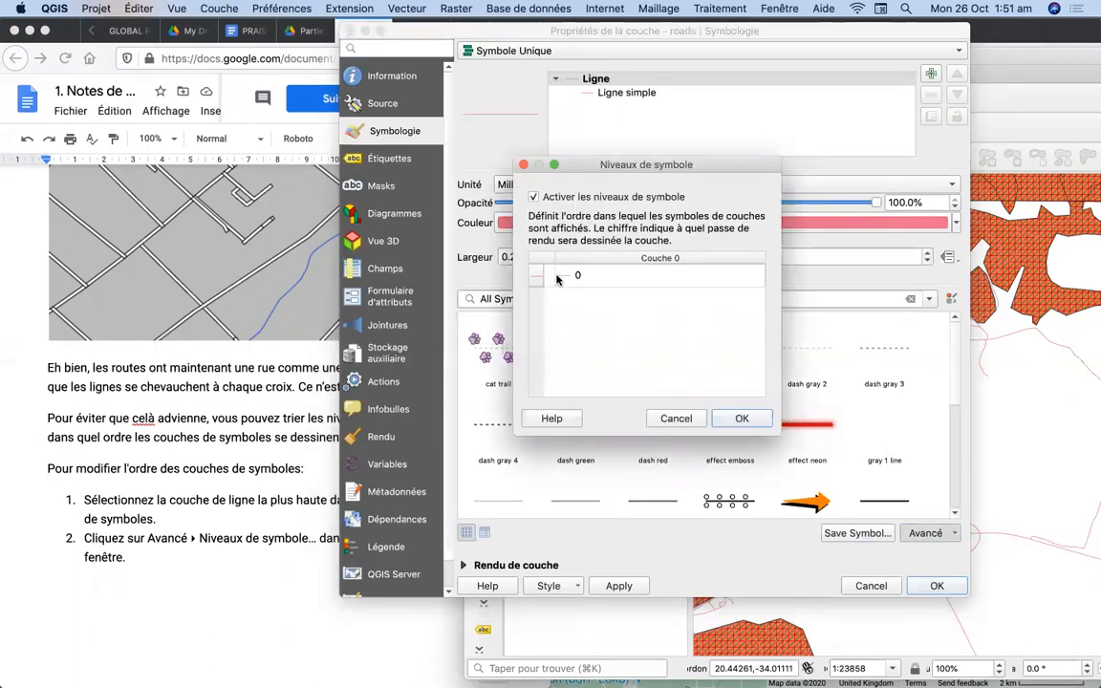
click(561, 277)
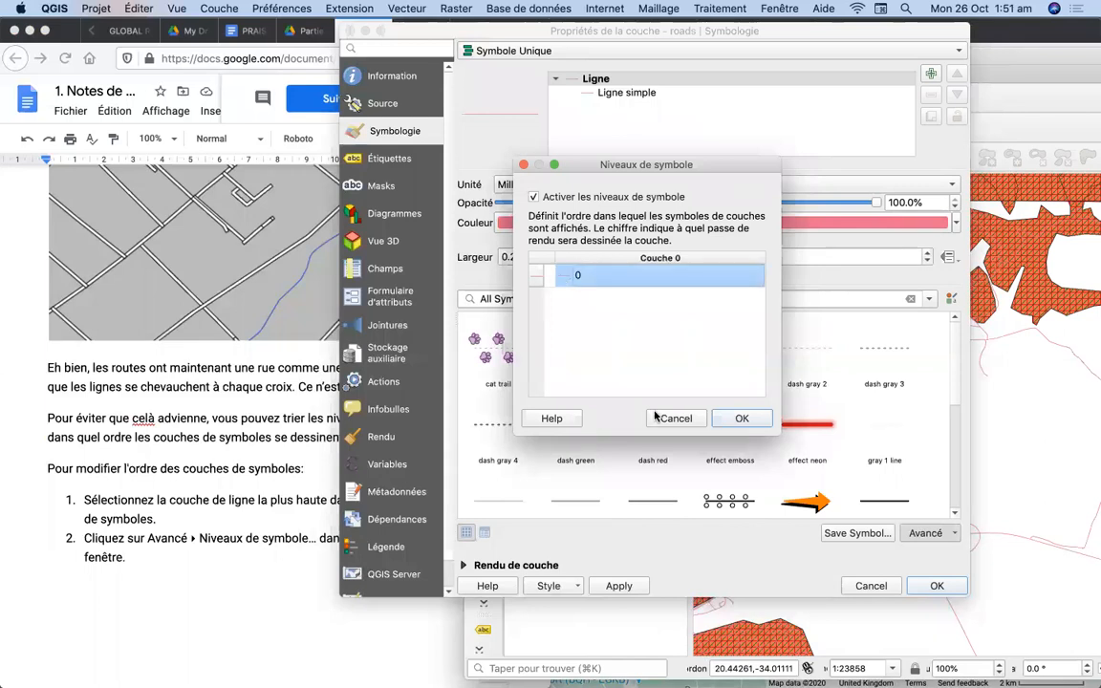
click(673, 419)
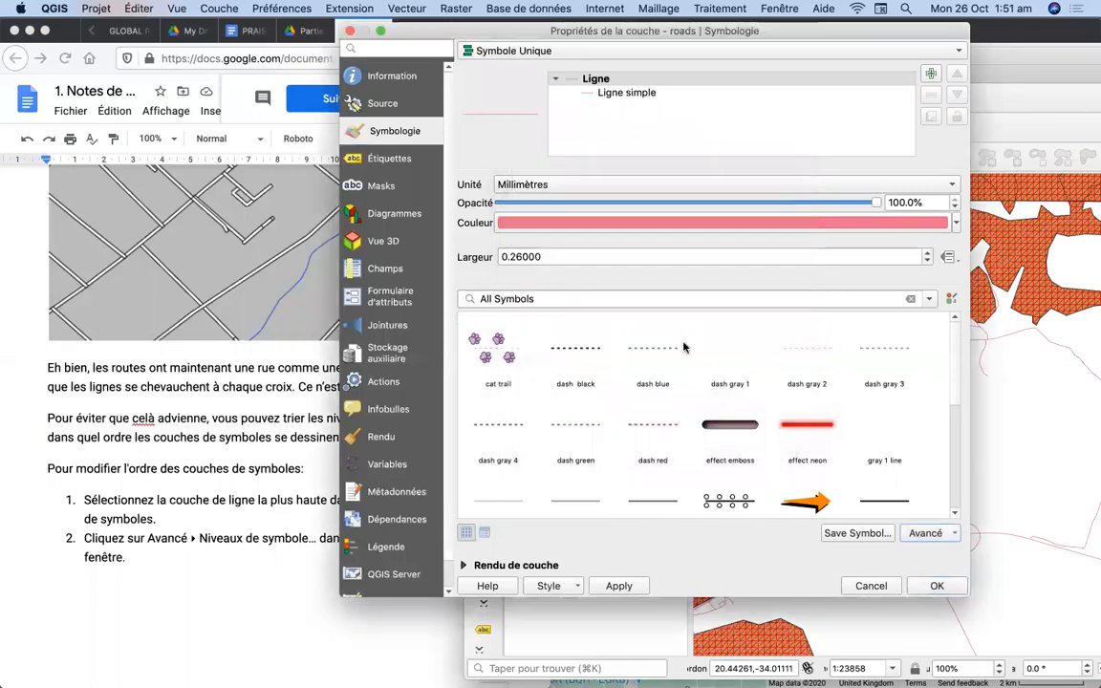
Step: Set the roads line symbol's colour to near-black #160a15
click(645, 222)
click(332, 226)
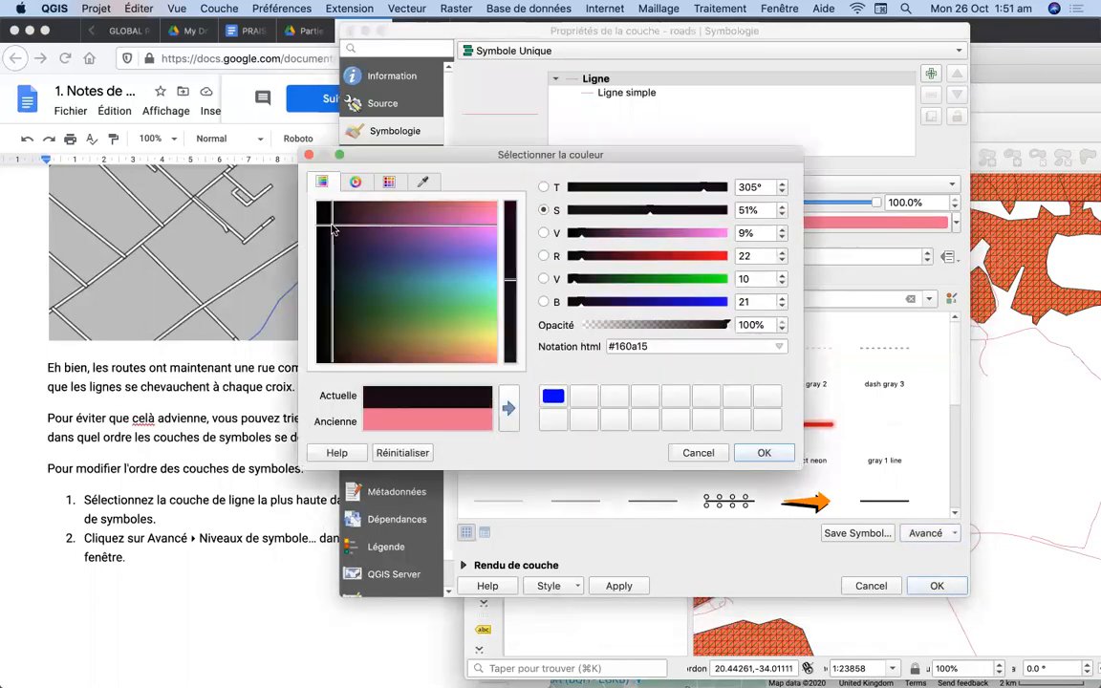
click(764, 455)
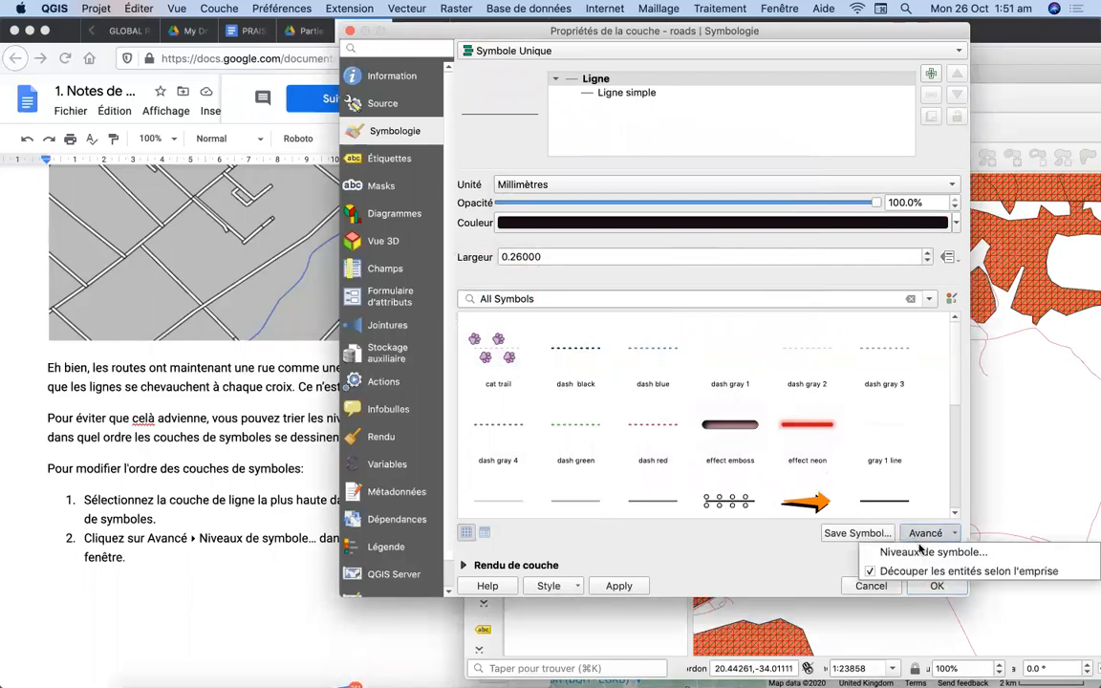
Step: Compare the roads layer's Niveaux de symbole settings with the notes' roads symbology example, and leave the settings without saving
click(926, 551)
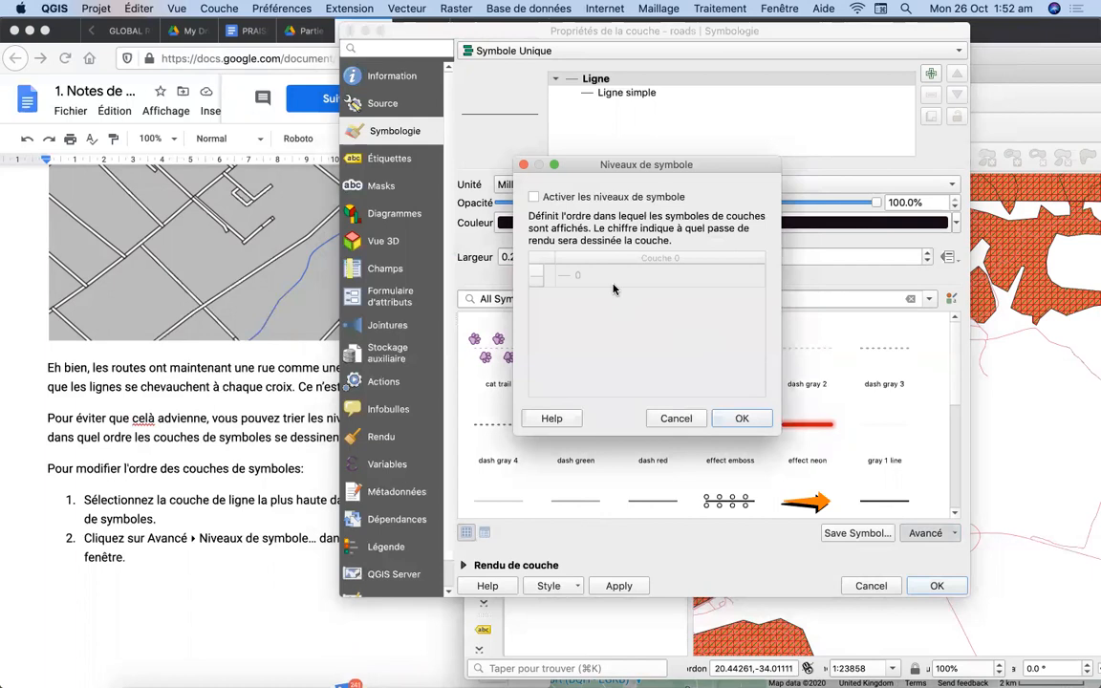
click(533, 196)
click(214, 303)
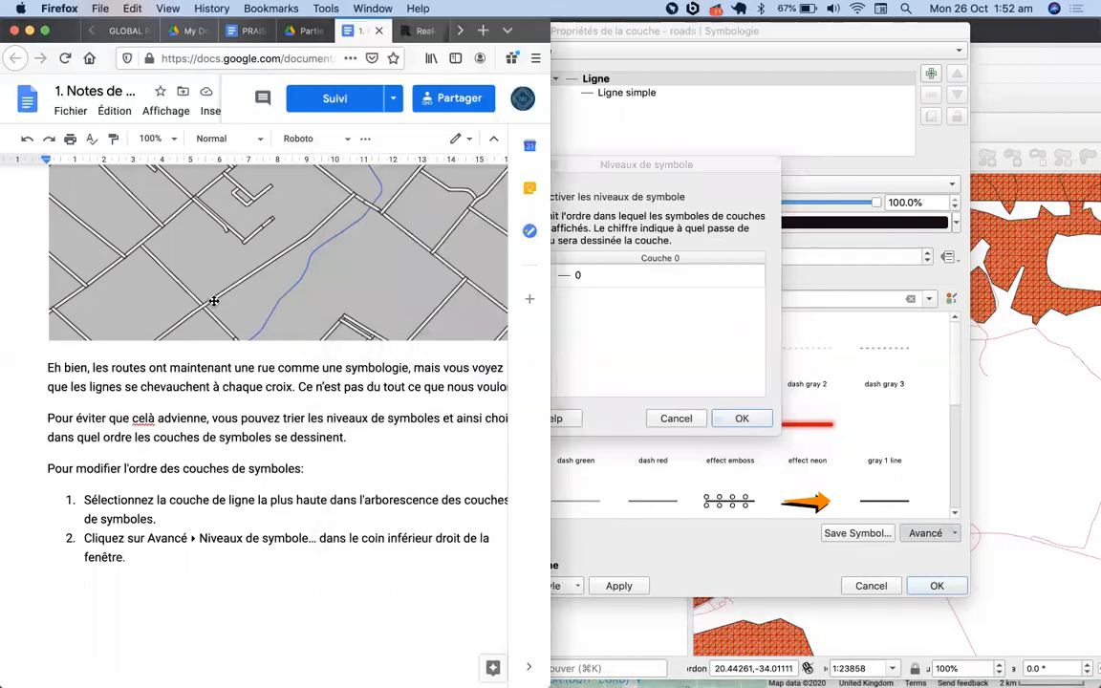
scroll(212, 456, down, 10)
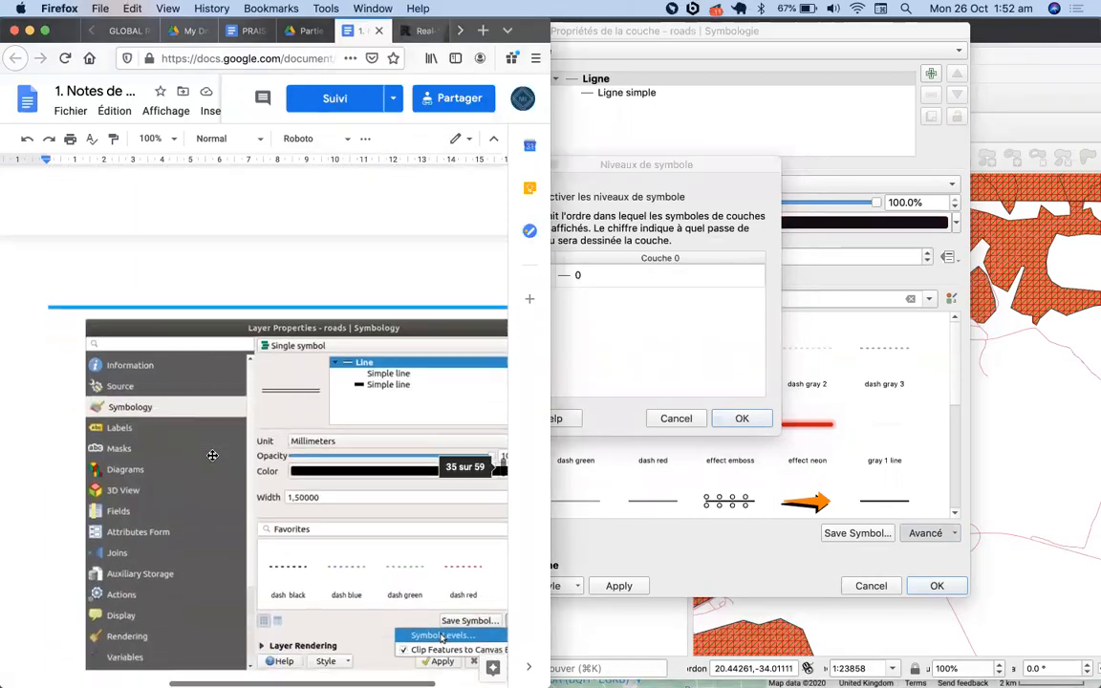
scroll(213, 456, down, 2)
scroll(212, 455, up, 4)
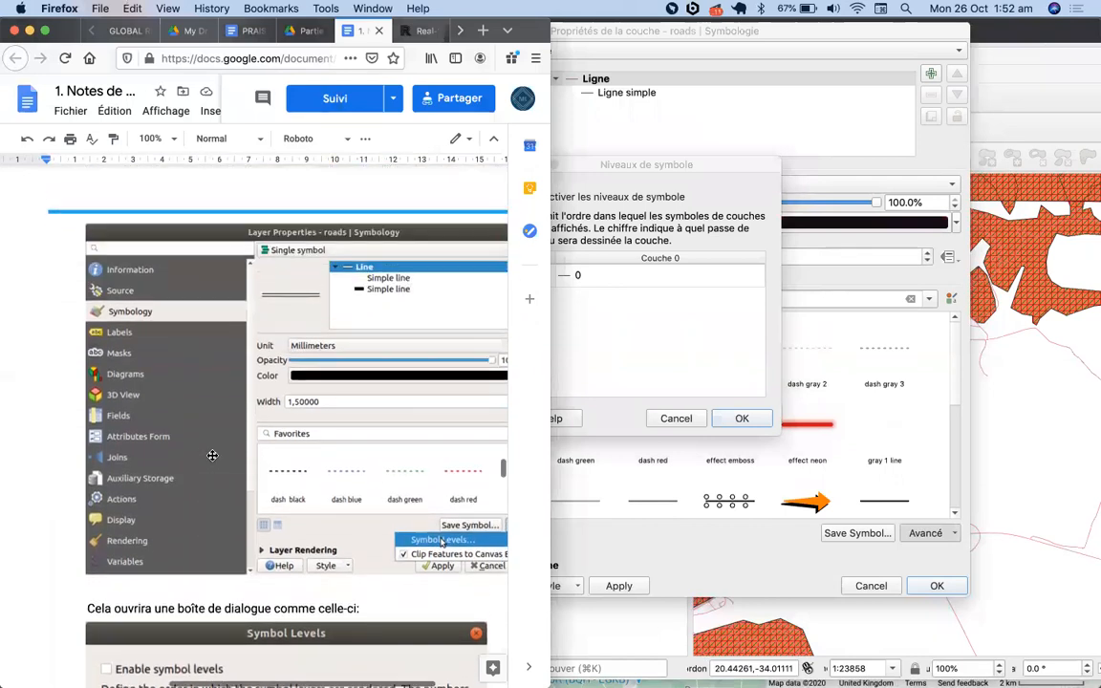
scroll(212, 456, down, 1)
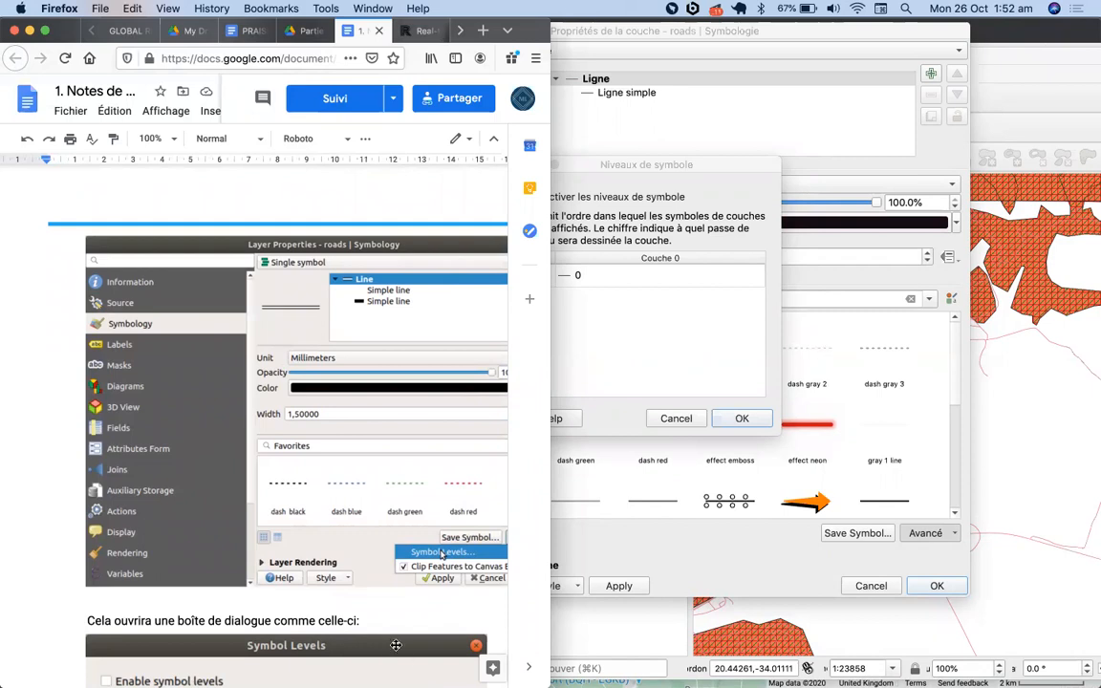
click(679, 419)
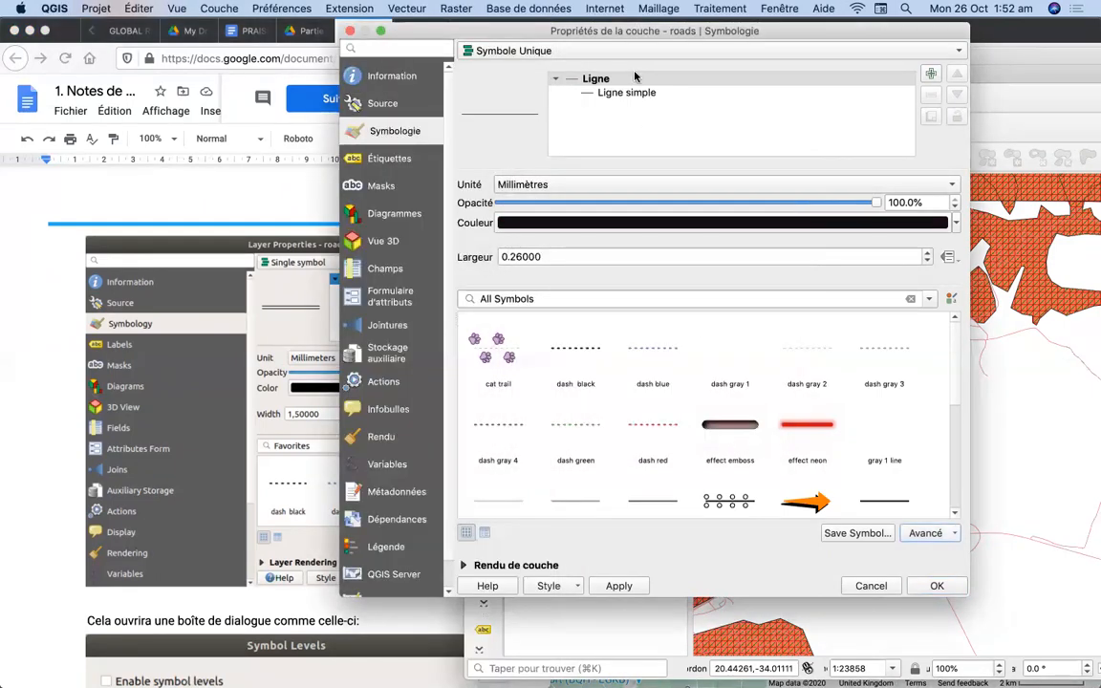
Step: Add a second Ligne simple layer to the roads symbol, matching the two-line structure in the notes' example
click(551, 76)
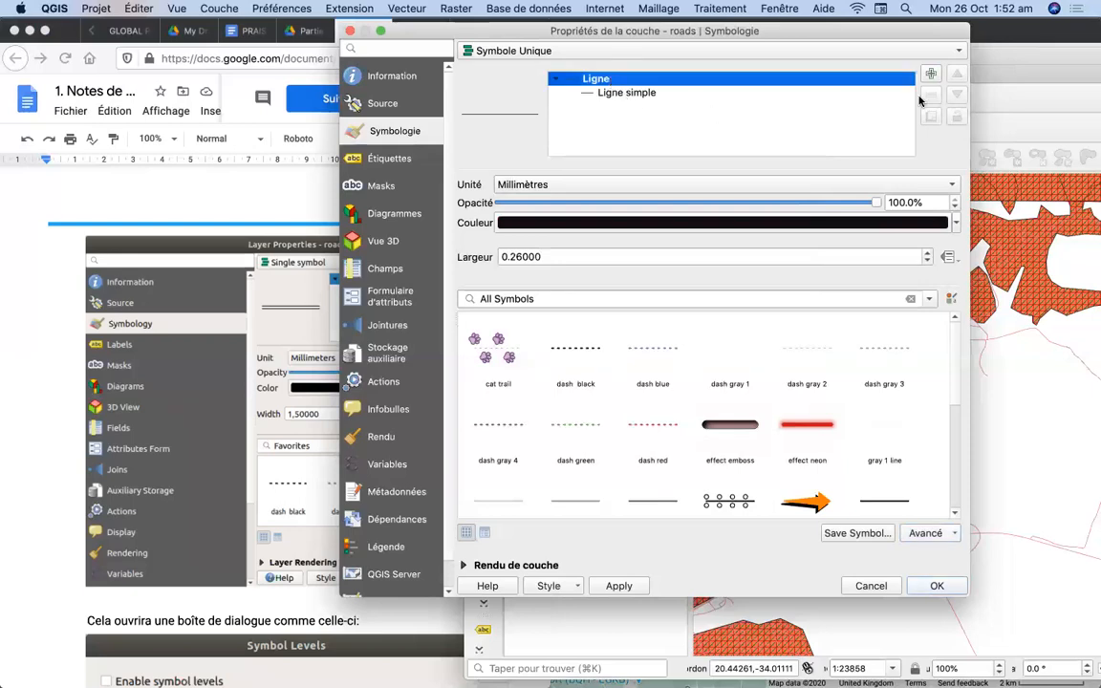
click(930, 75)
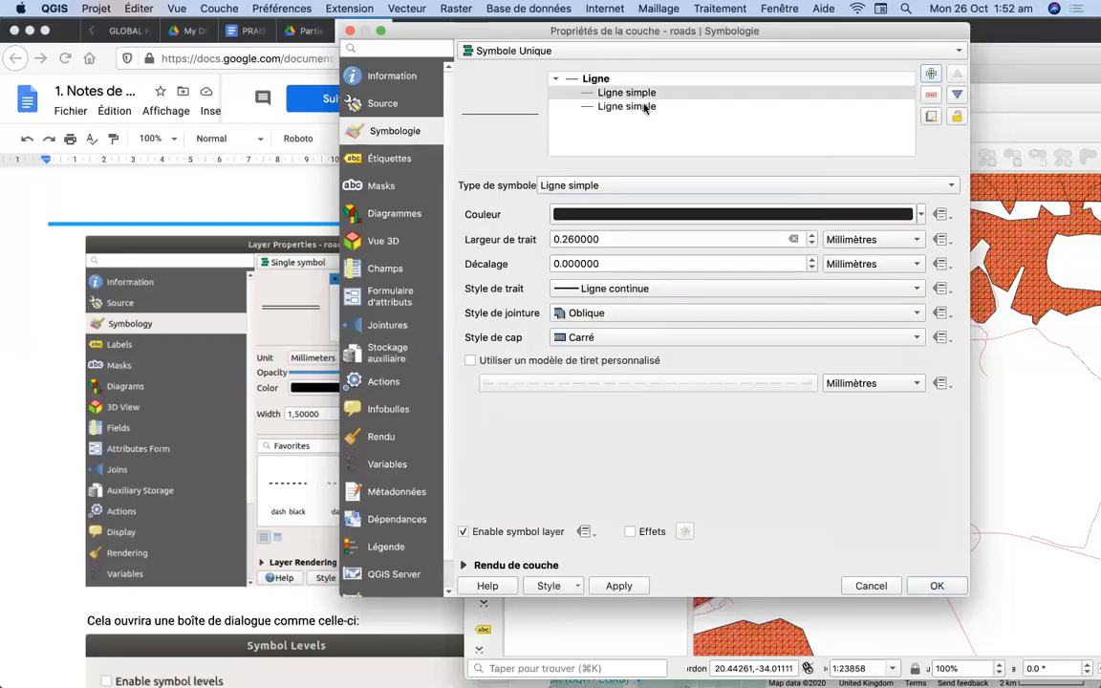
click(263, 283)
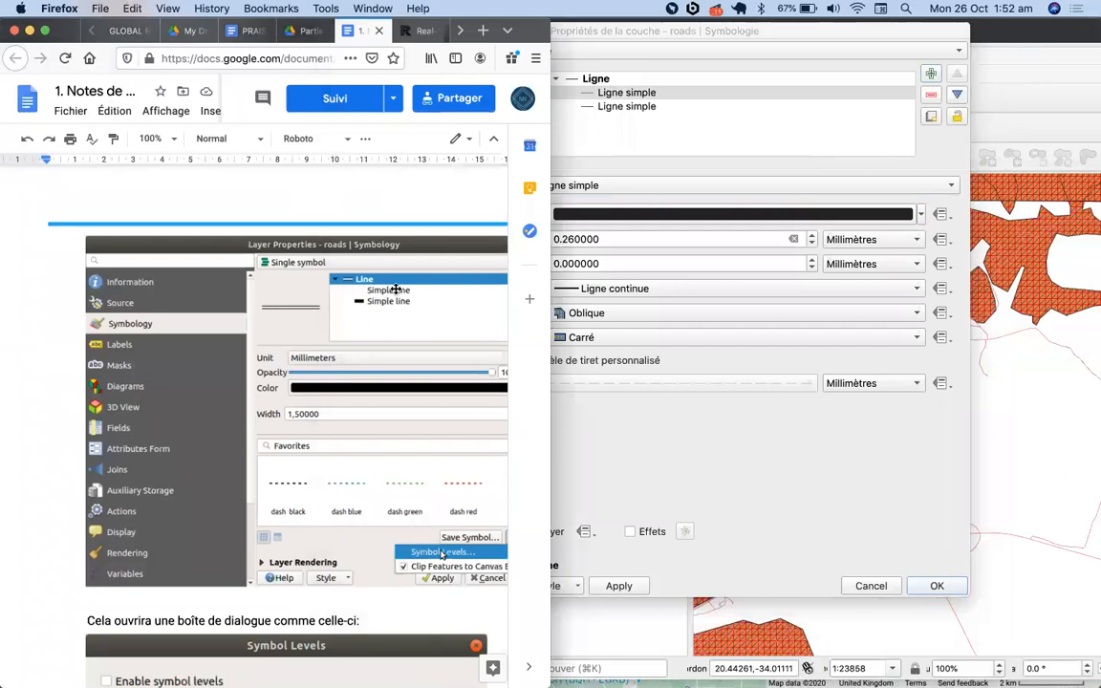
click(625, 95)
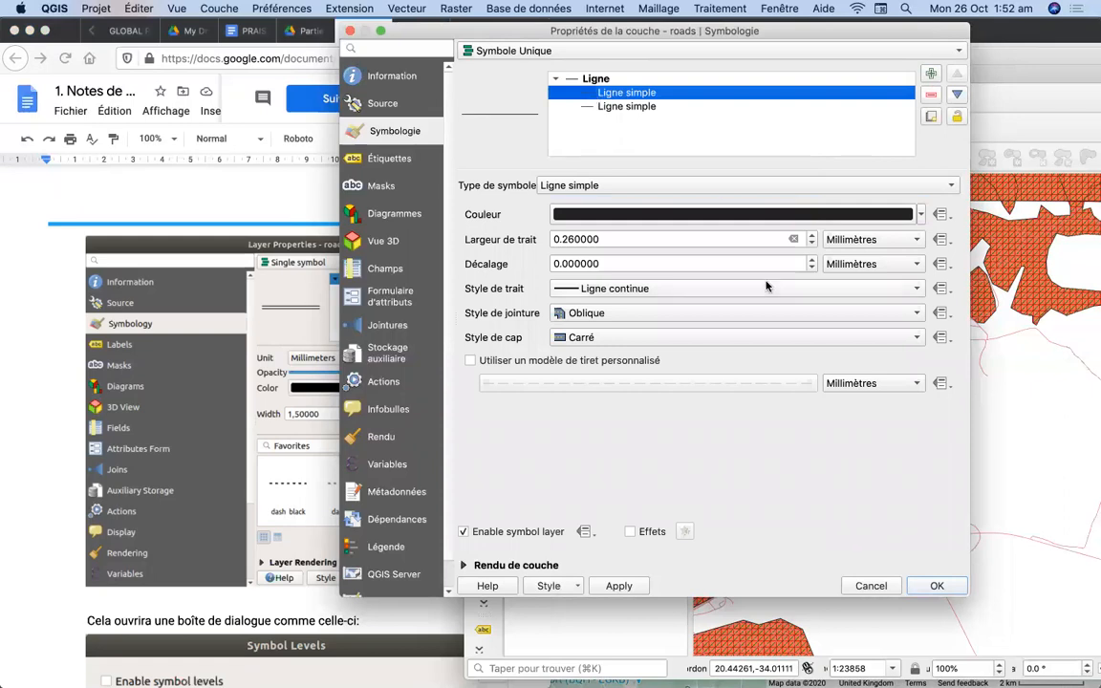
Step: Open Niveaux de symbole for the roads layer's Ligne symbol and enable symbol levels for its two line layers
click(599, 83)
click(925, 533)
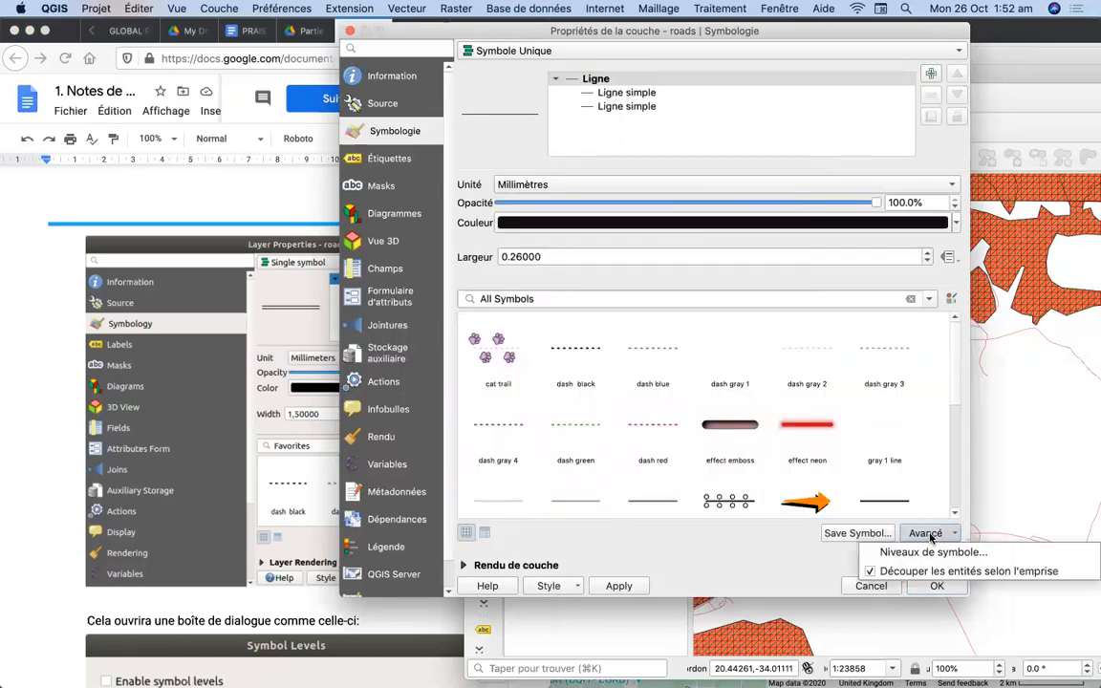
click(920, 552)
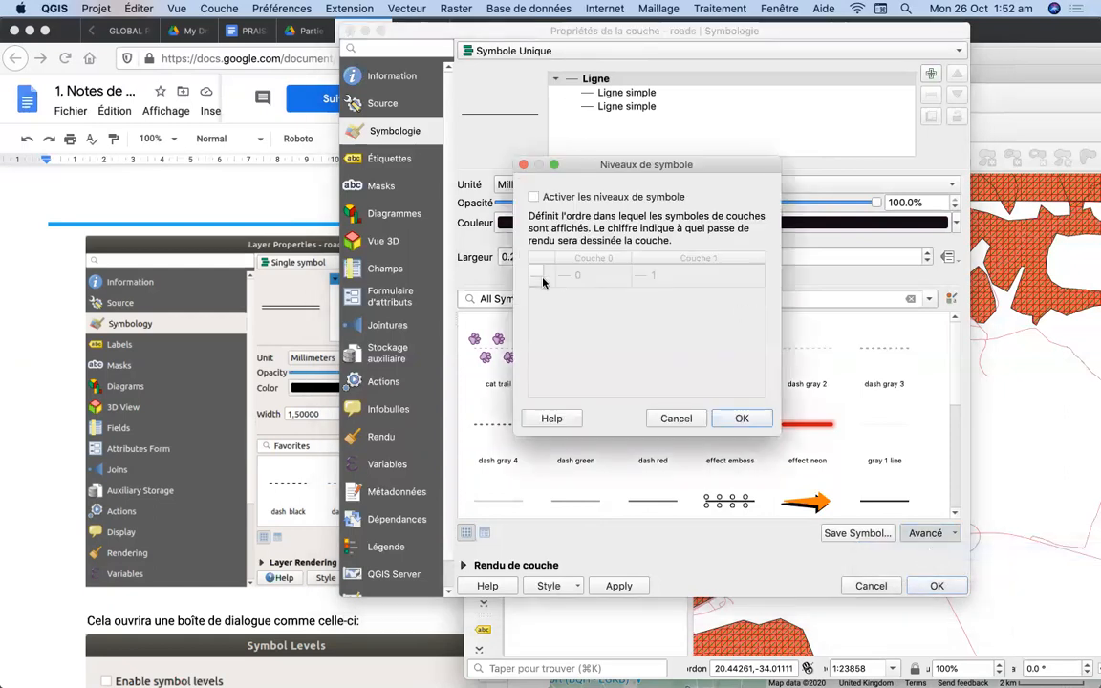
click(534, 197)
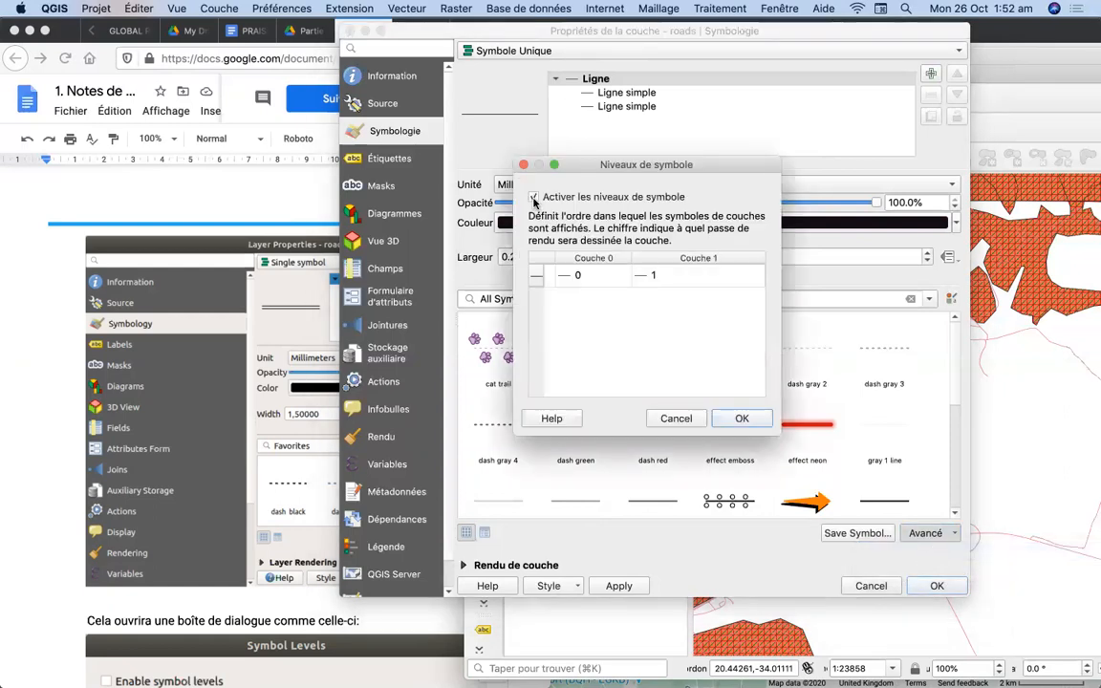
Step: Compare the roads layer's Niveaux de symbole settings with step 3 and the enabled Symbol Levels example in the course notes
click(572, 277)
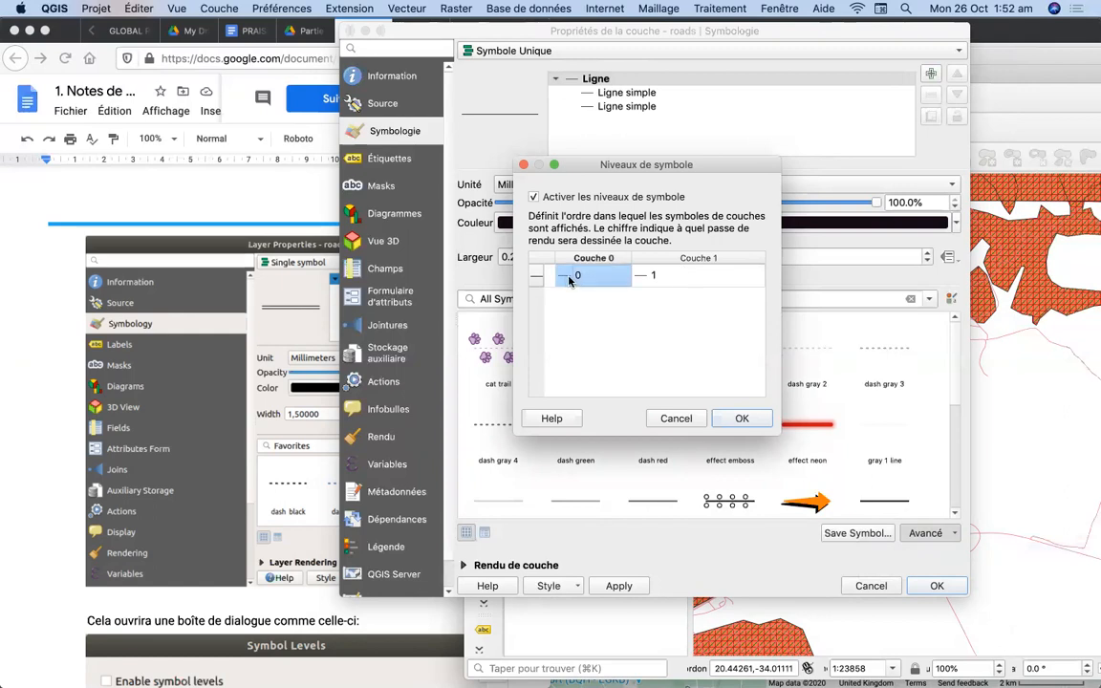
click(247, 431)
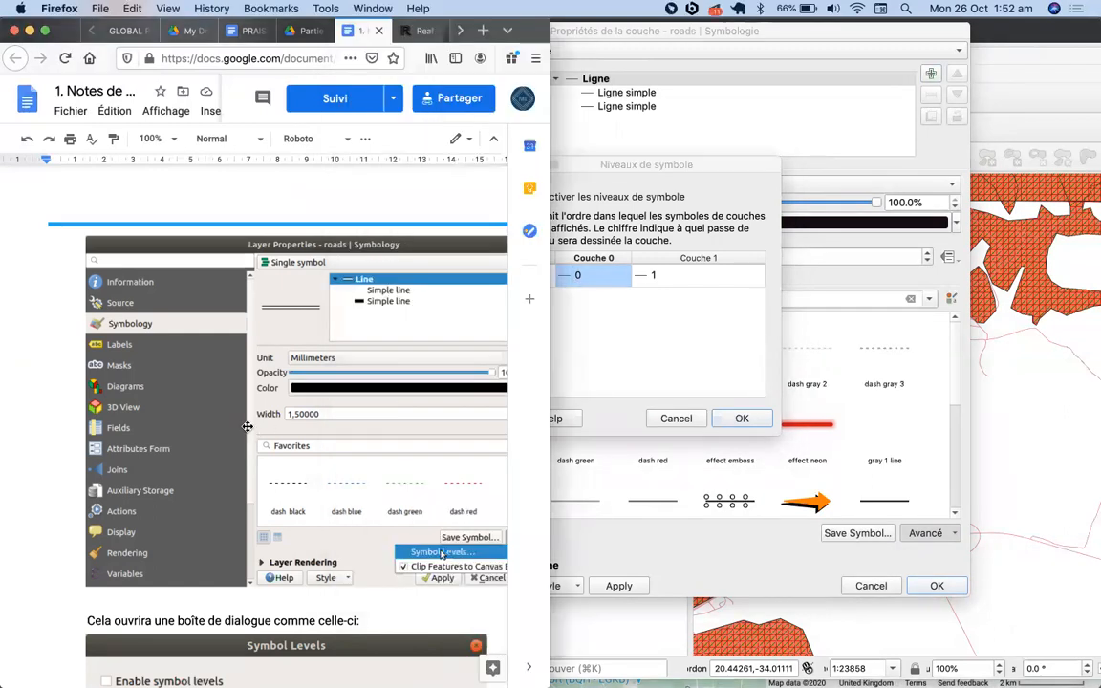
scroll(246, 426, down, 5)
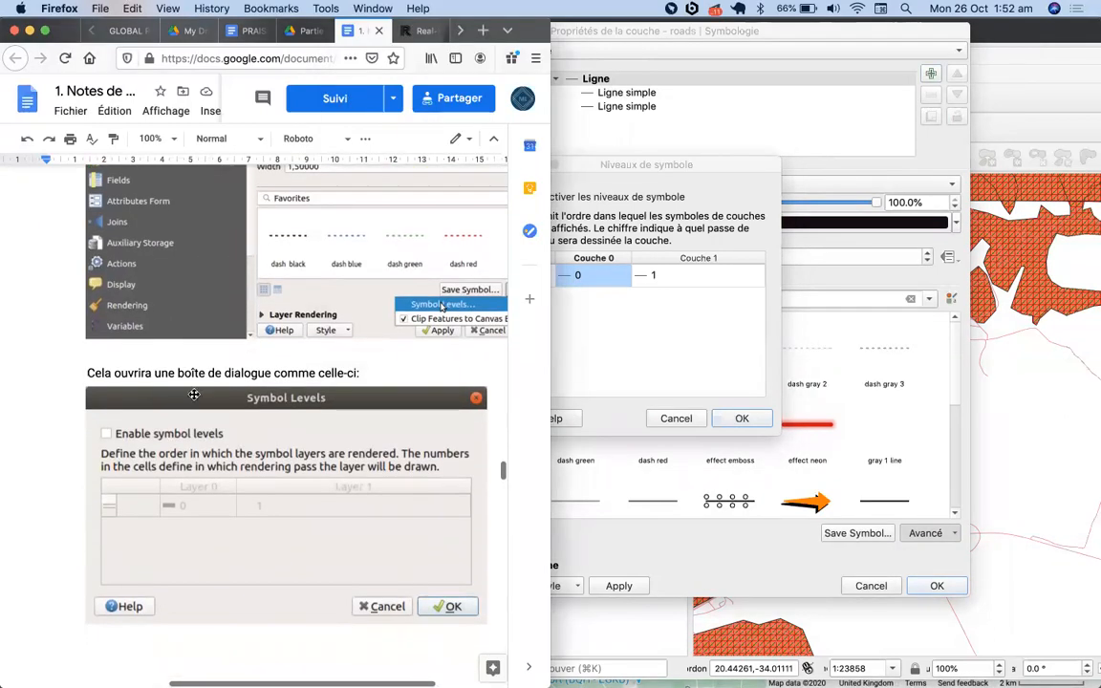
scroll(315, 435, down, 7)
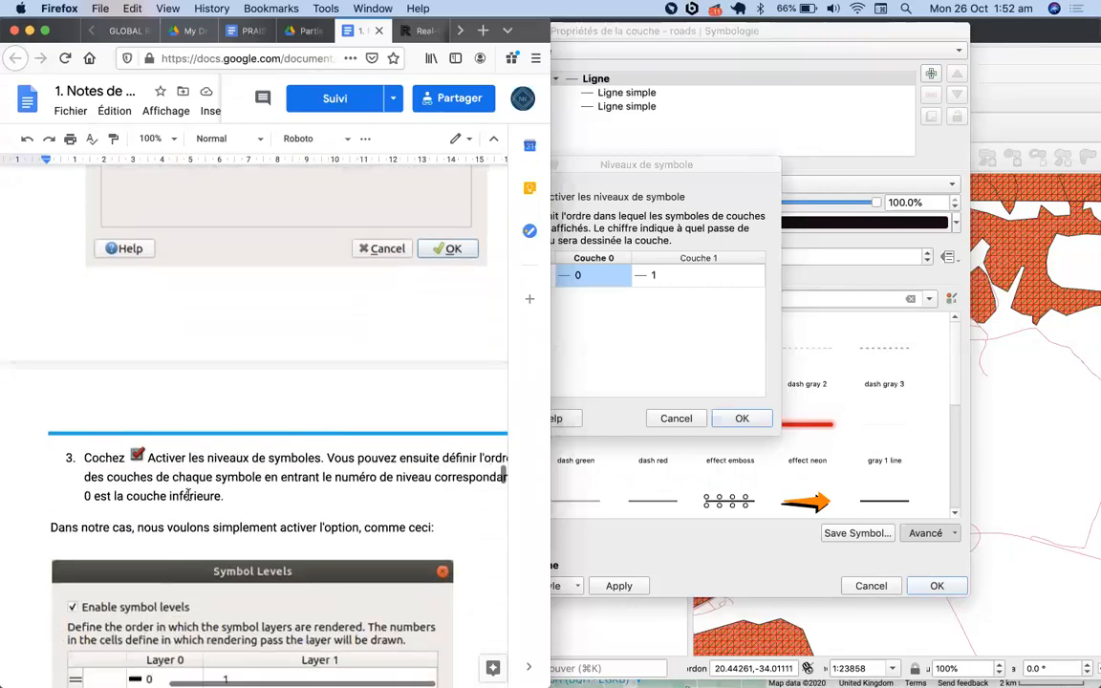
scroll(188, 494, down, 4)
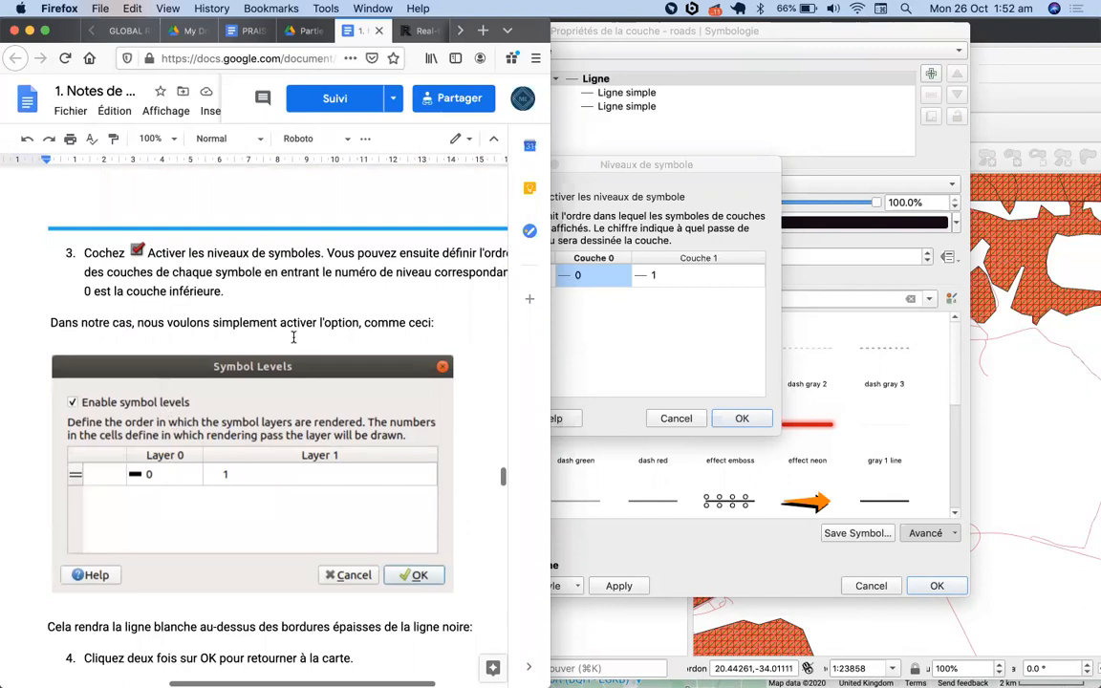
scroll(317, 435, down, 3)
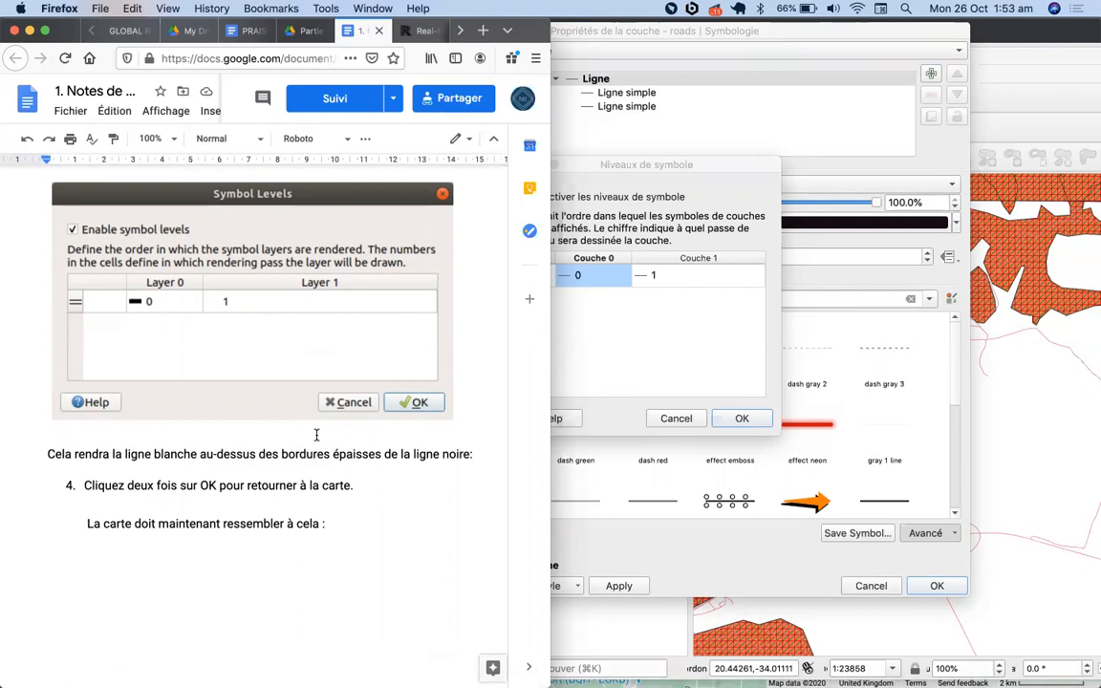
scroll(316, 435, up, 3)
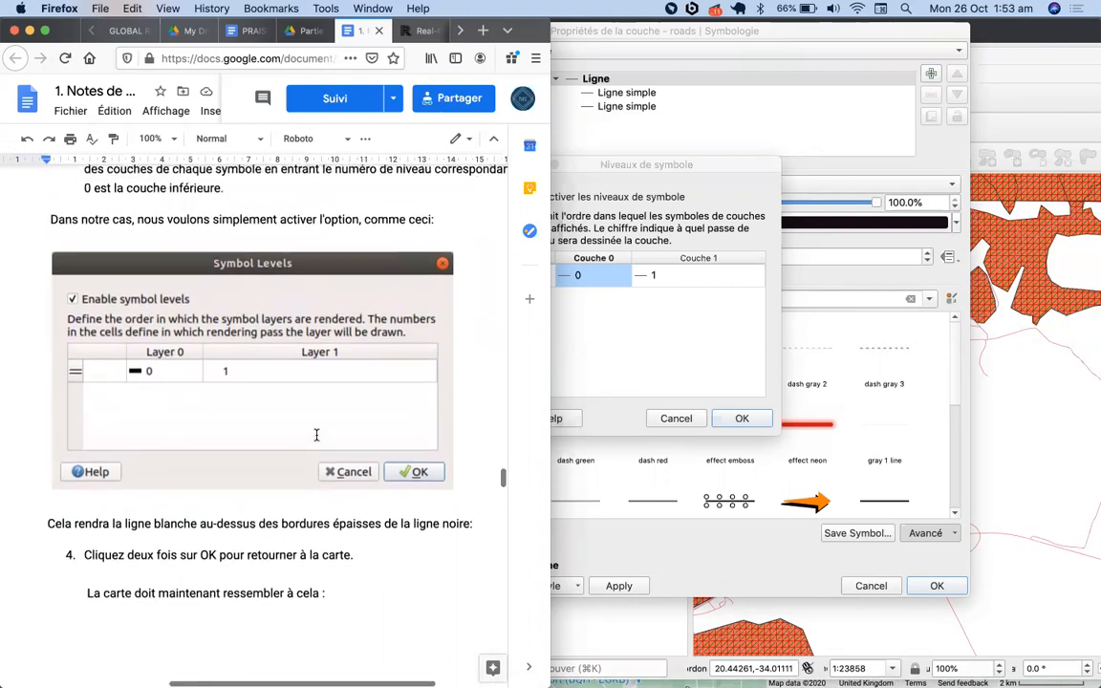
scroll(316, 435, up, 3)
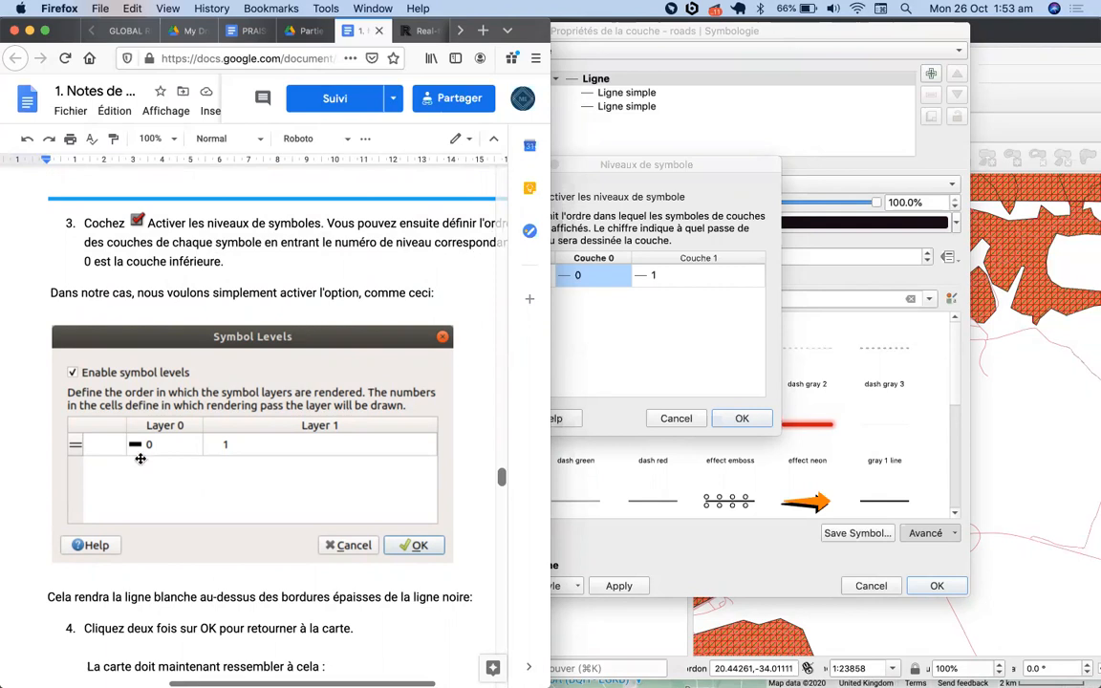
Step: Confirm the roads symbol levels with rendering pass 0 for Couche 0 and 1 for Couche 1
click(604, 277)
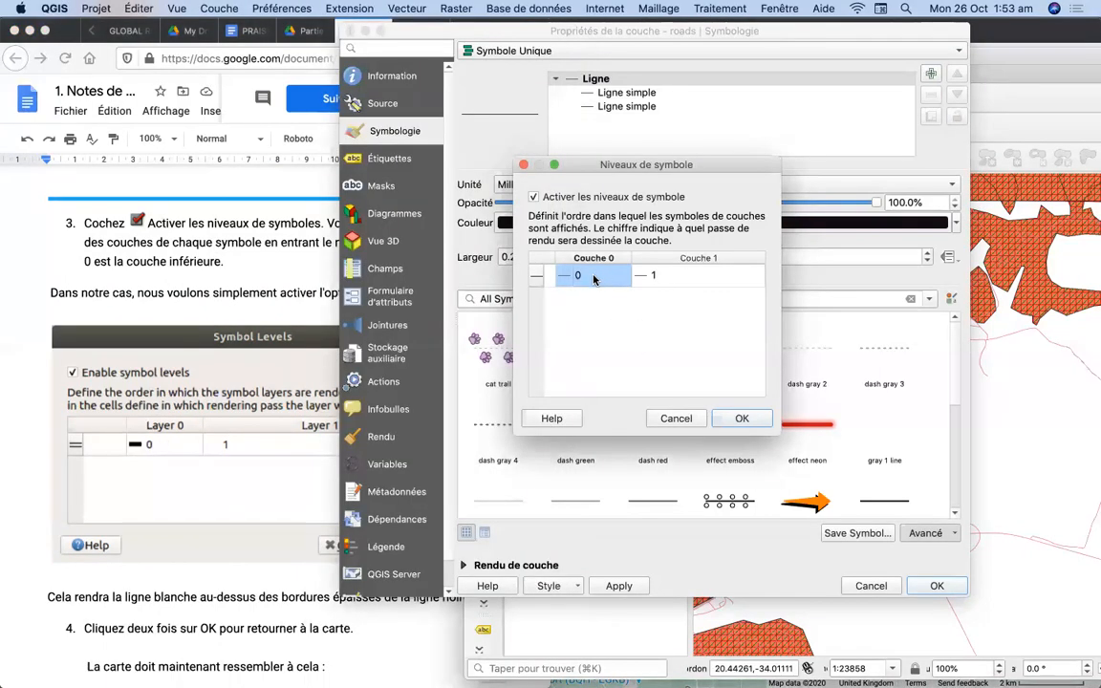
click(645, 277)
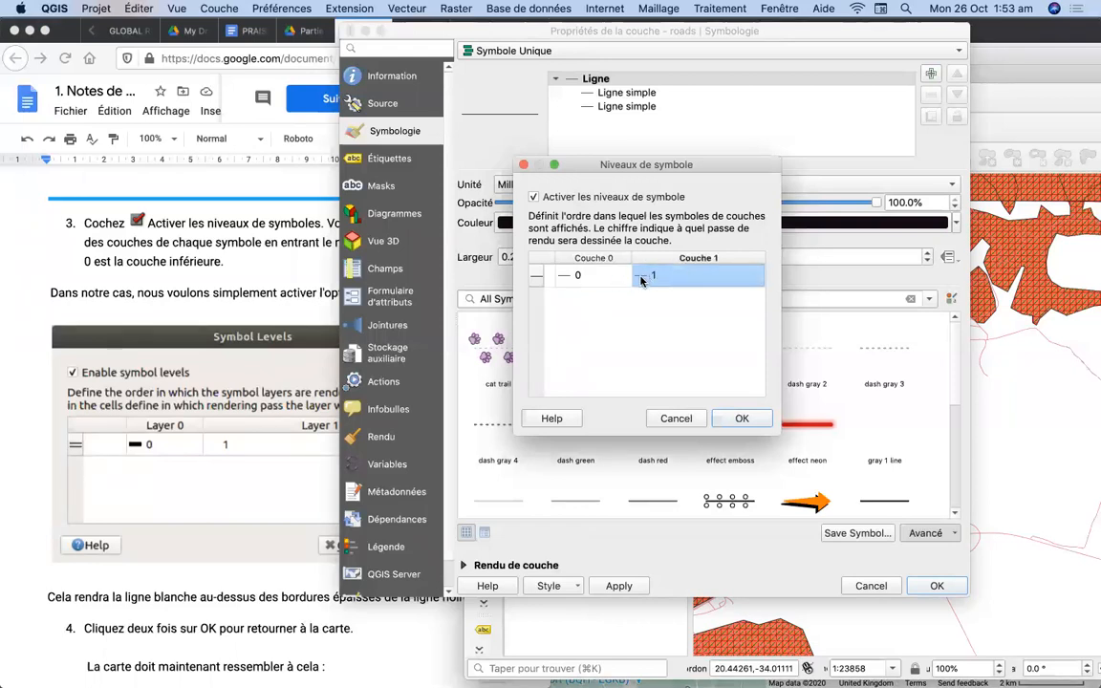
double_click(641, 277)
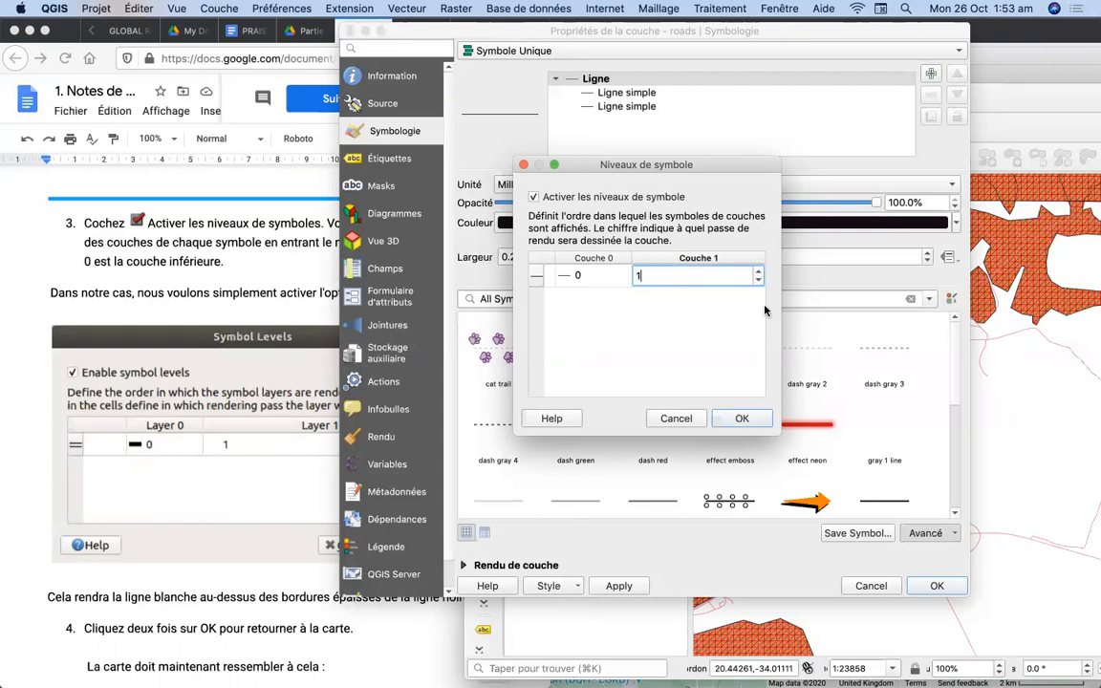
click(677, 355)
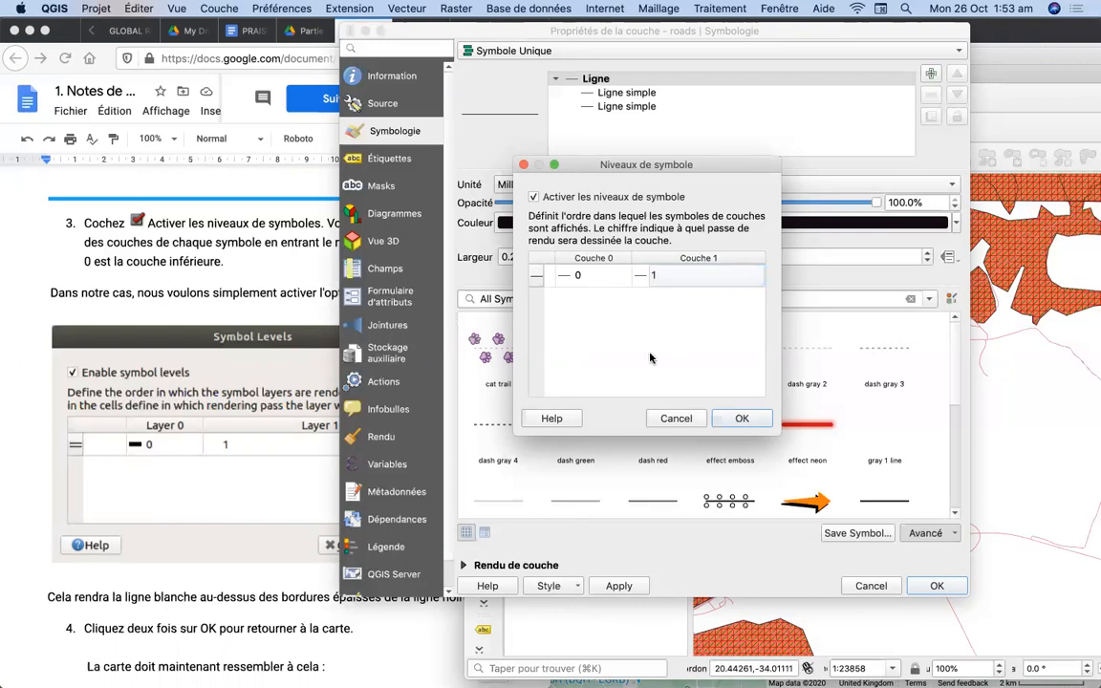
click(737, 418)
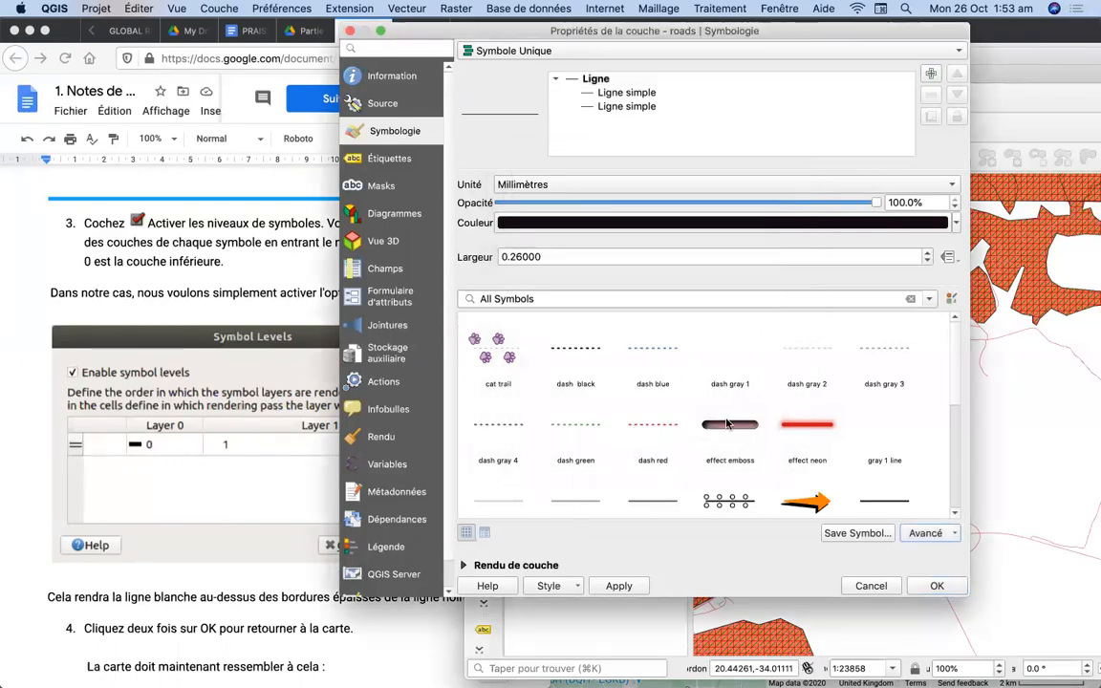
Step: Reopen Niveaux de symbole for roads and check the pass numbers of both line layers against the notes' example
click(233, 405)
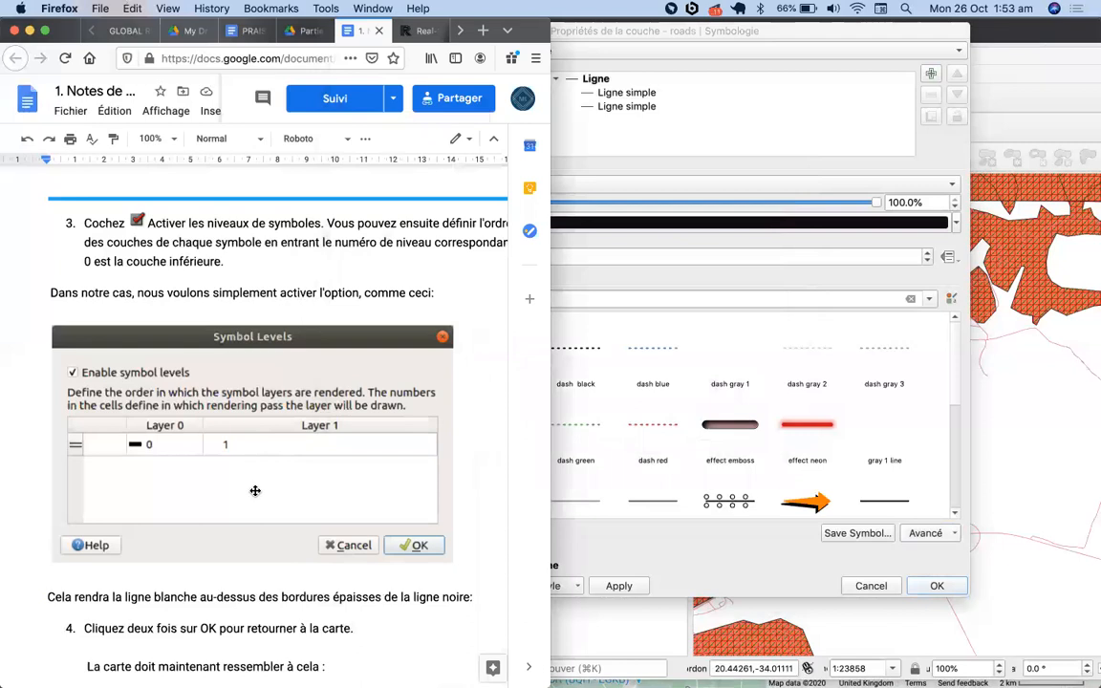
scroll(255, 490, down, 1)
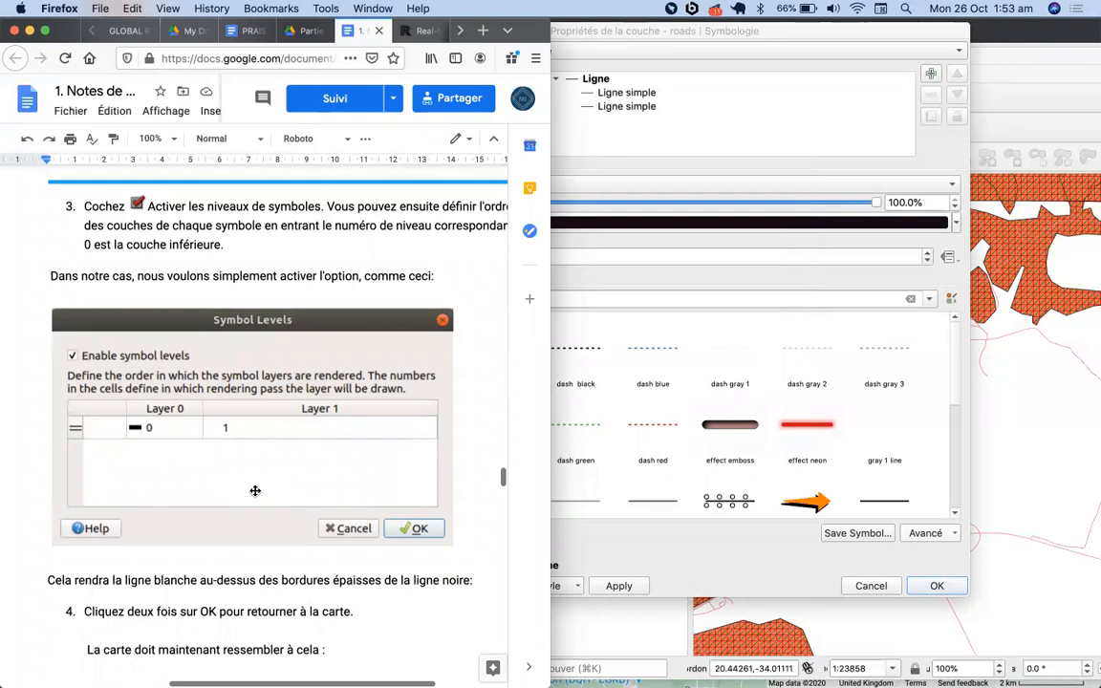
scroll(255, 490, down, 4)
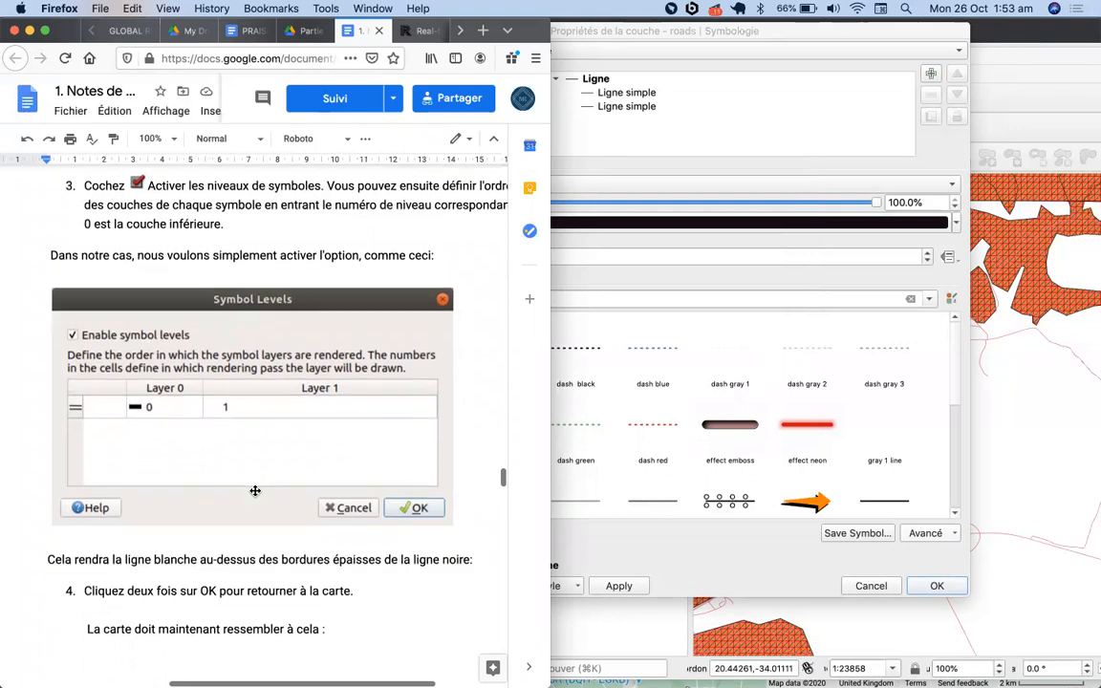
scroll(255, 491, up, 3)
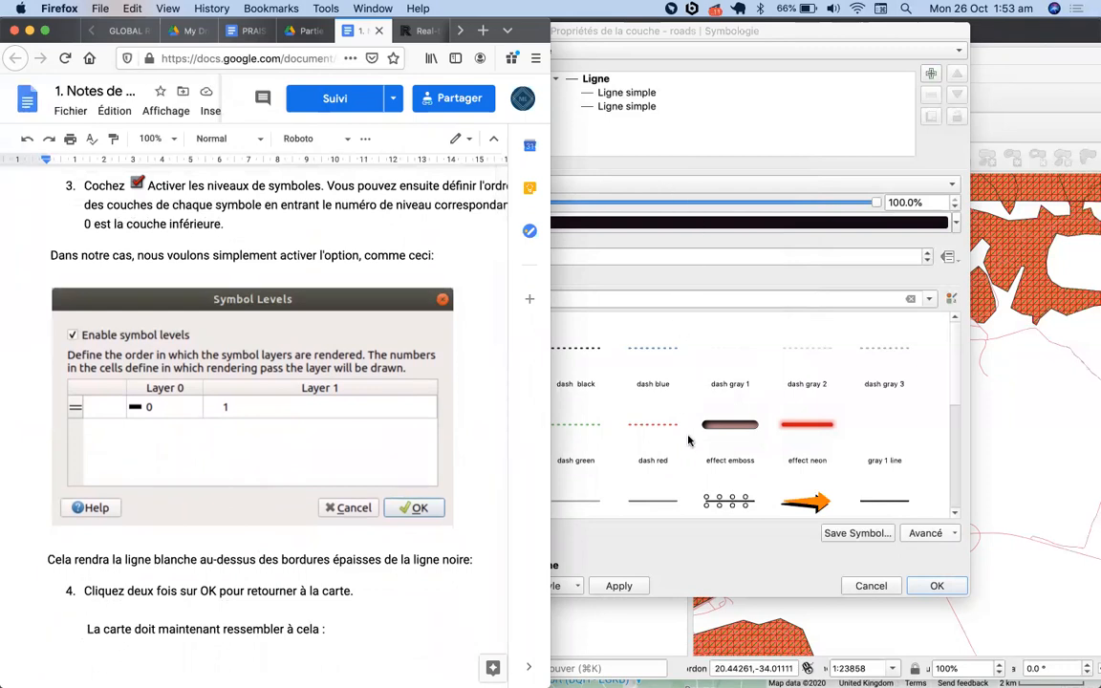
click(925, 533)
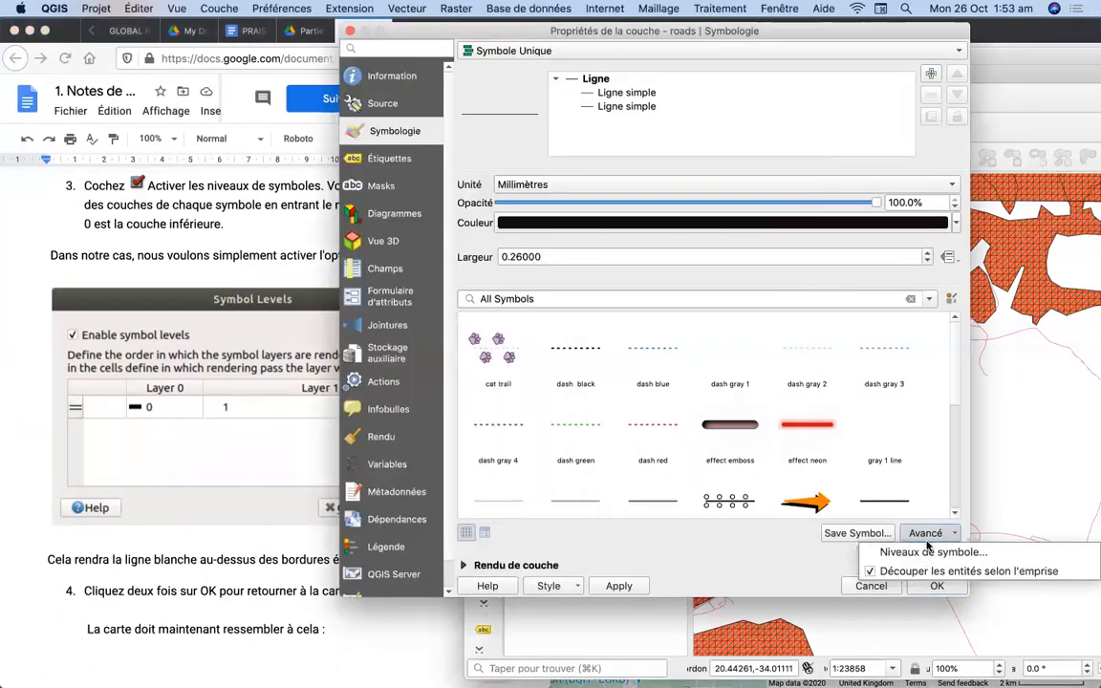
click(929, 552)
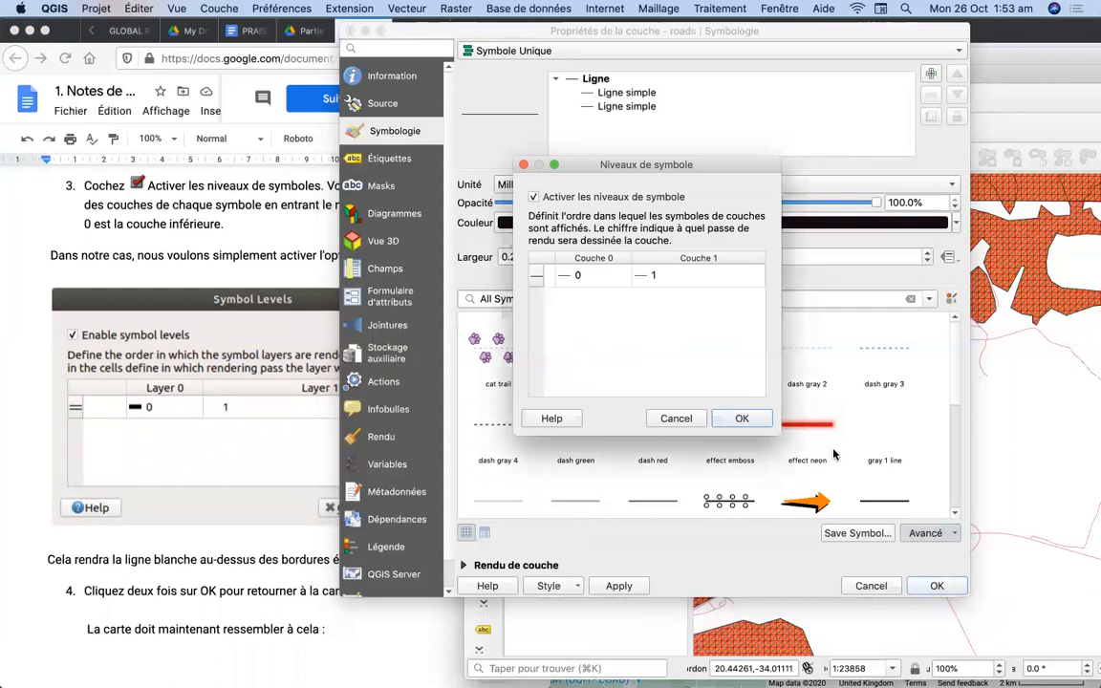
click(564, 277)
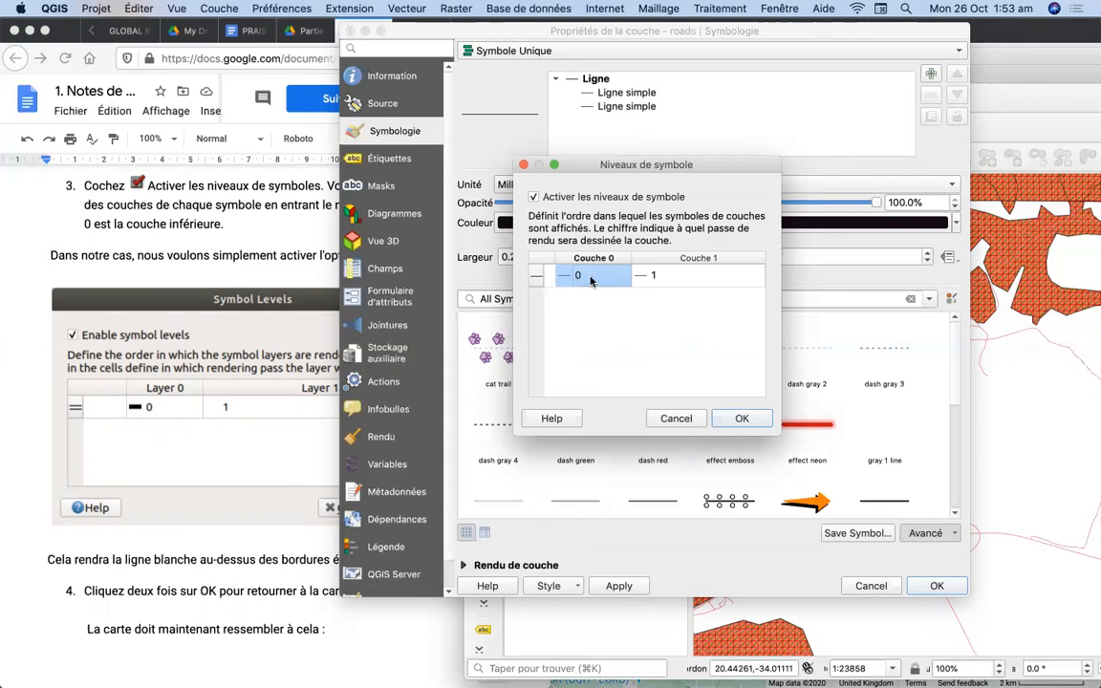
click(665, 277)
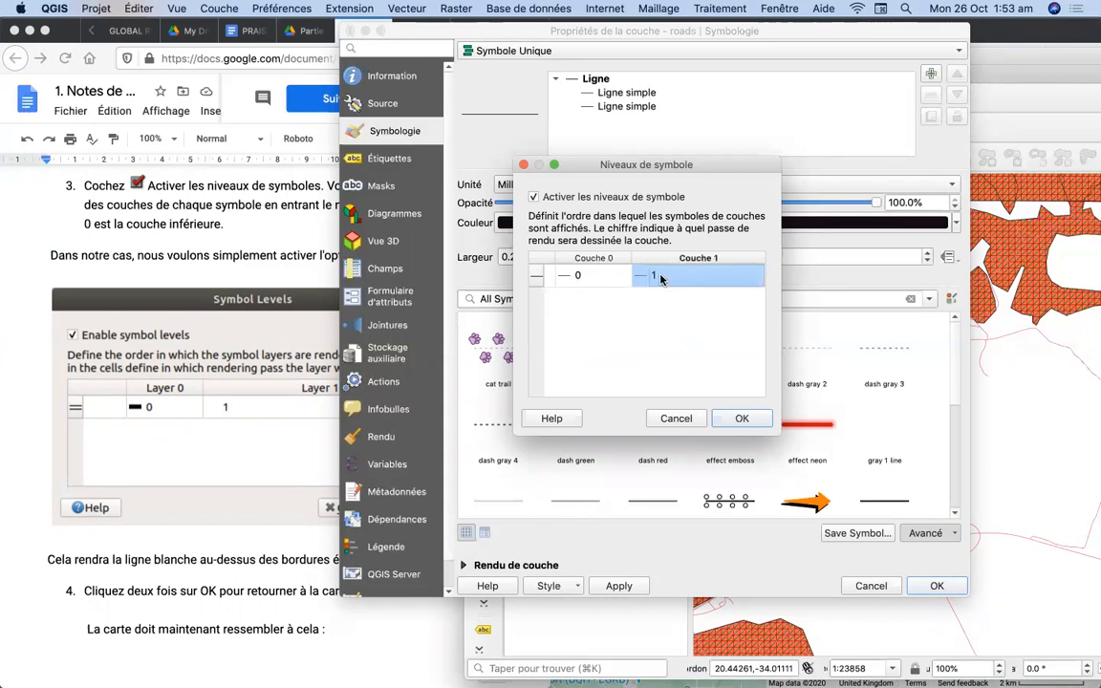
double_click(630, 278)
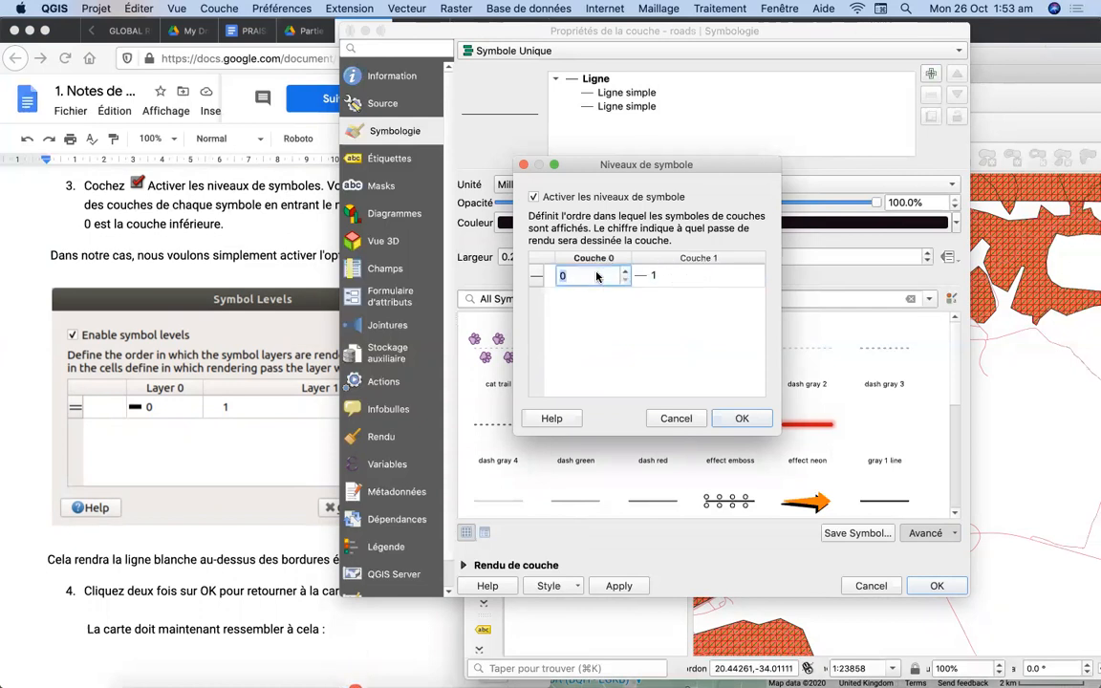
click(625, 273)
key(Return)
double_click(601, 277)
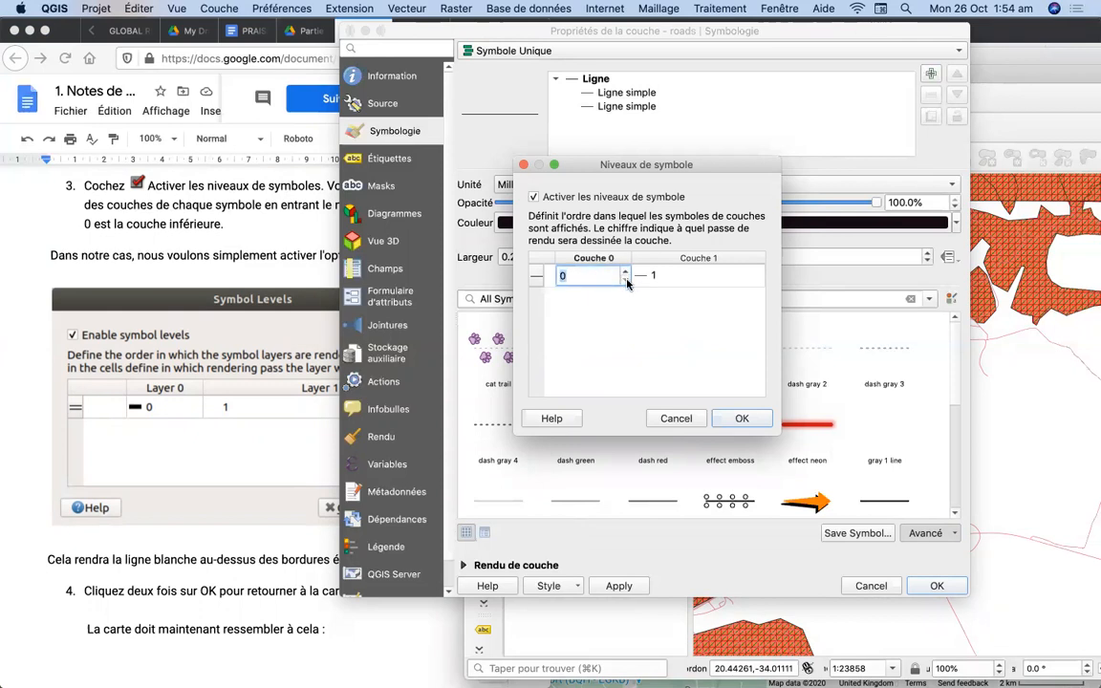
click(618, 331)
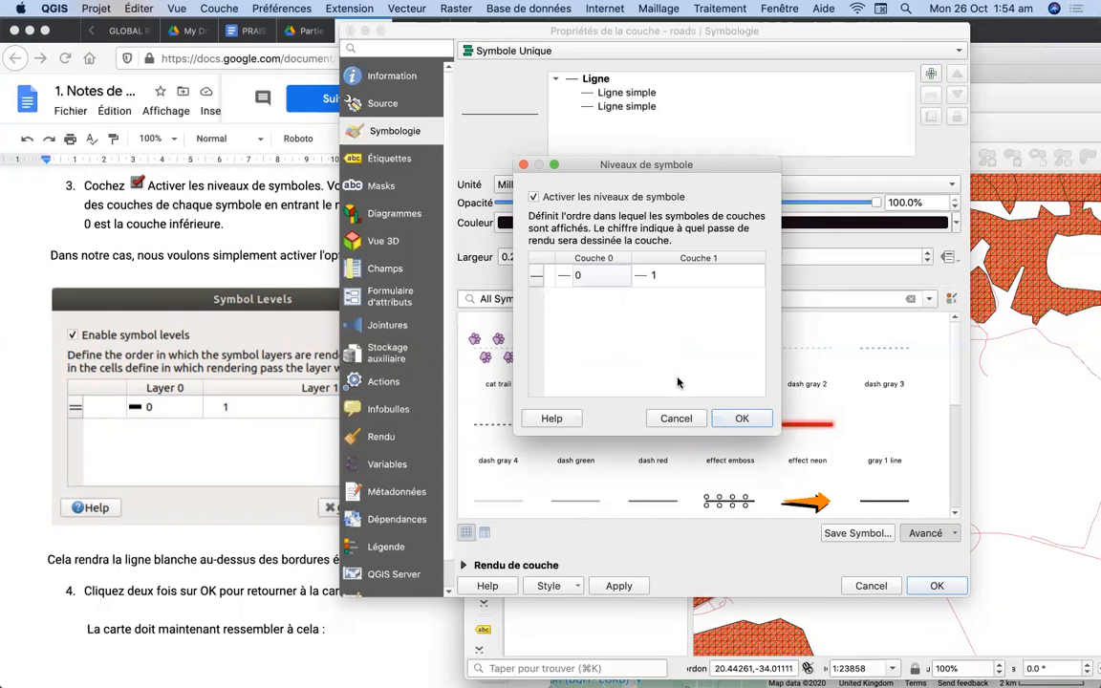
click(736, 416)
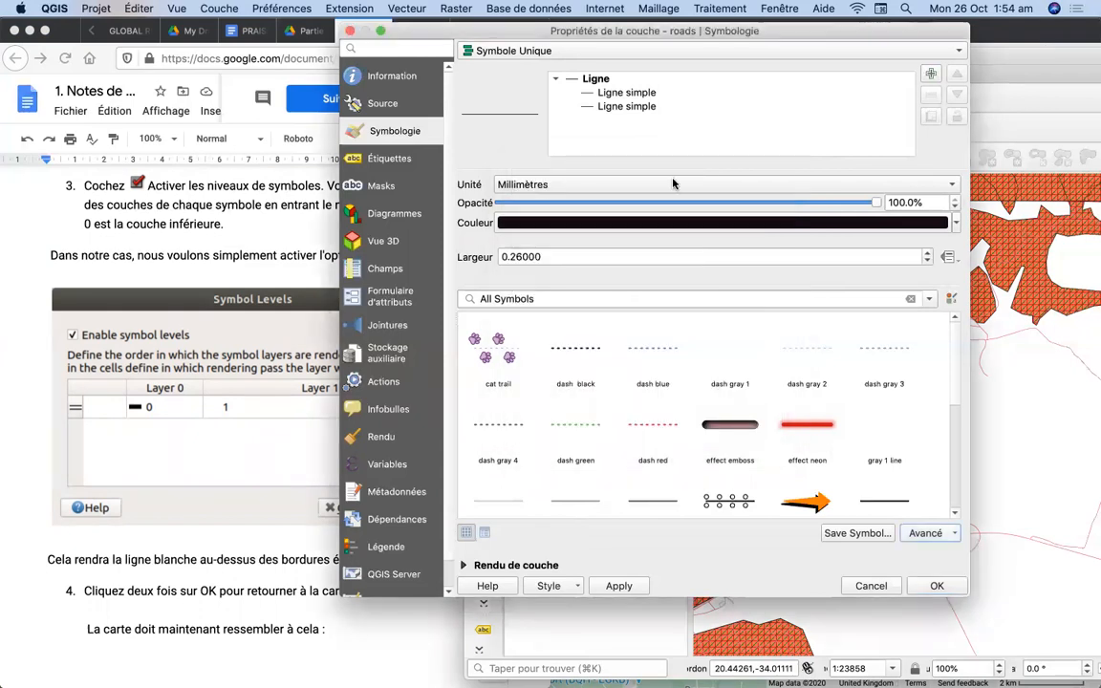
Step: Review the roads symbol's line layers and the notes' expected map, and apply the roads symbology to the map
click(626, 94)
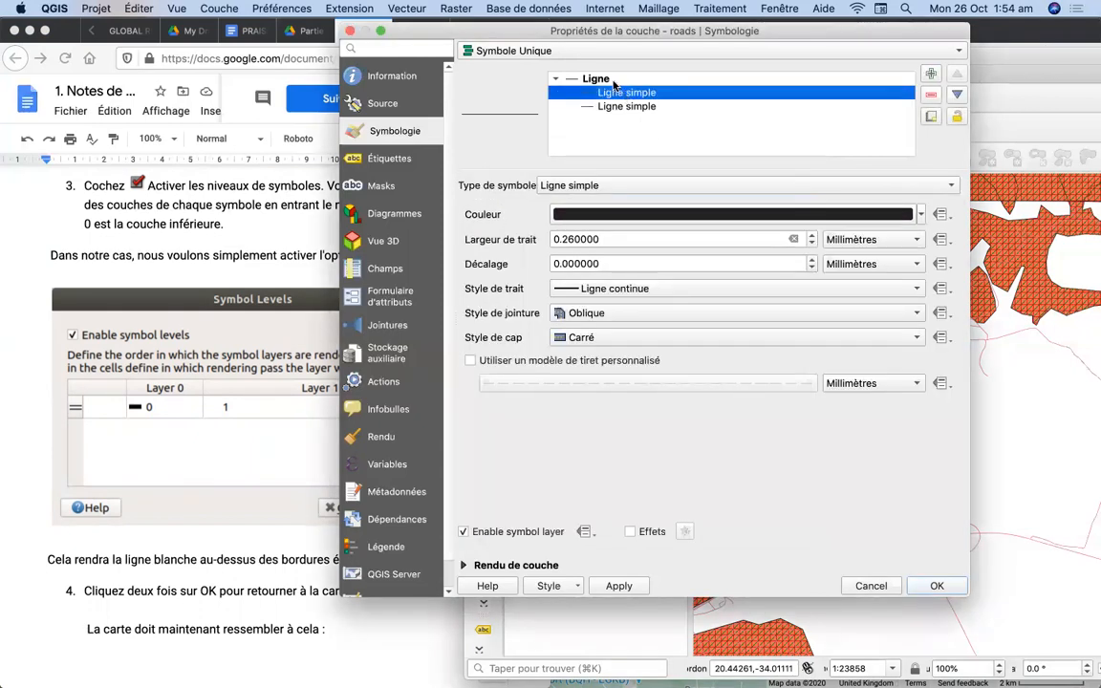
click(611, 80)
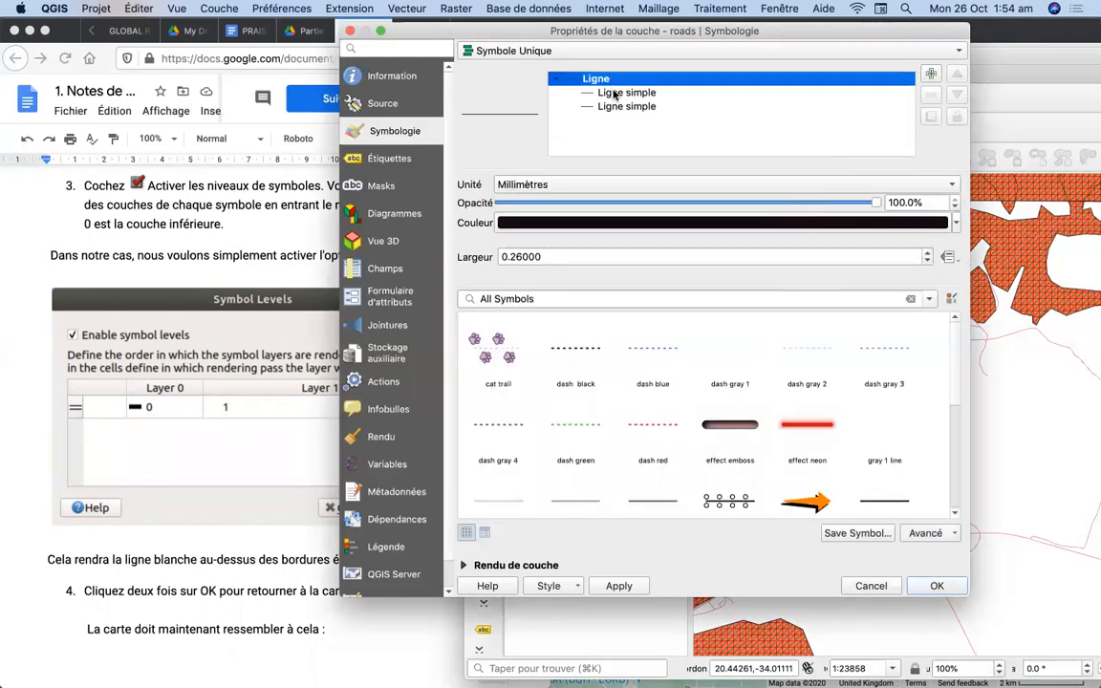
click(294, 409)
scroll(294, 409, down, 5)
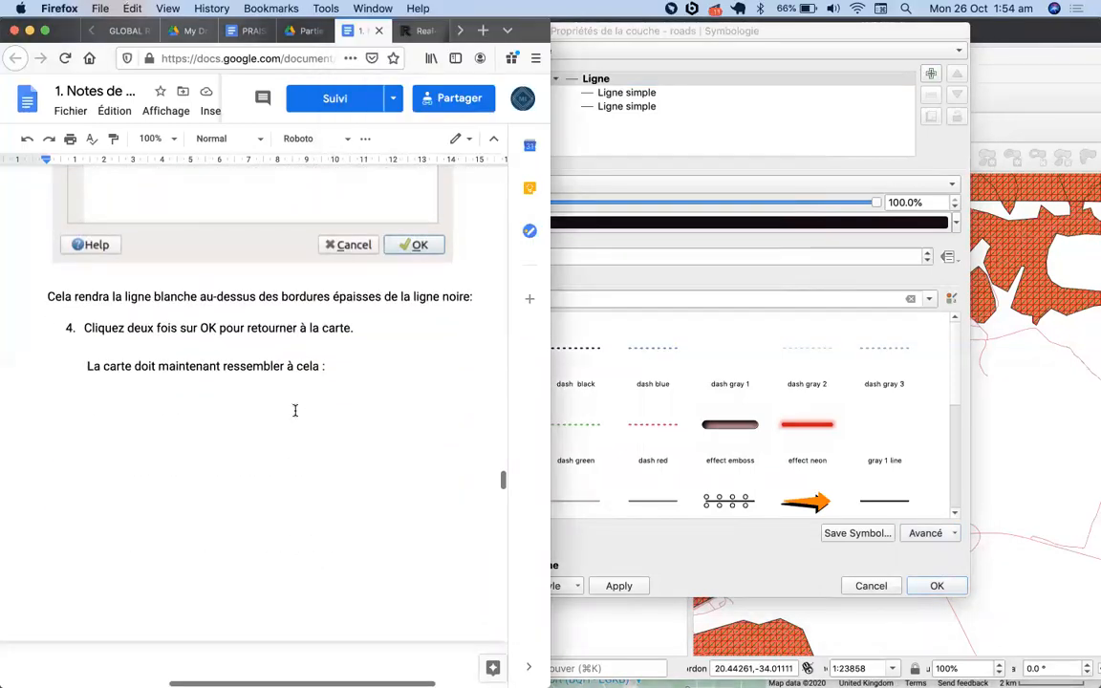
scroll(294, 410, down, 5)
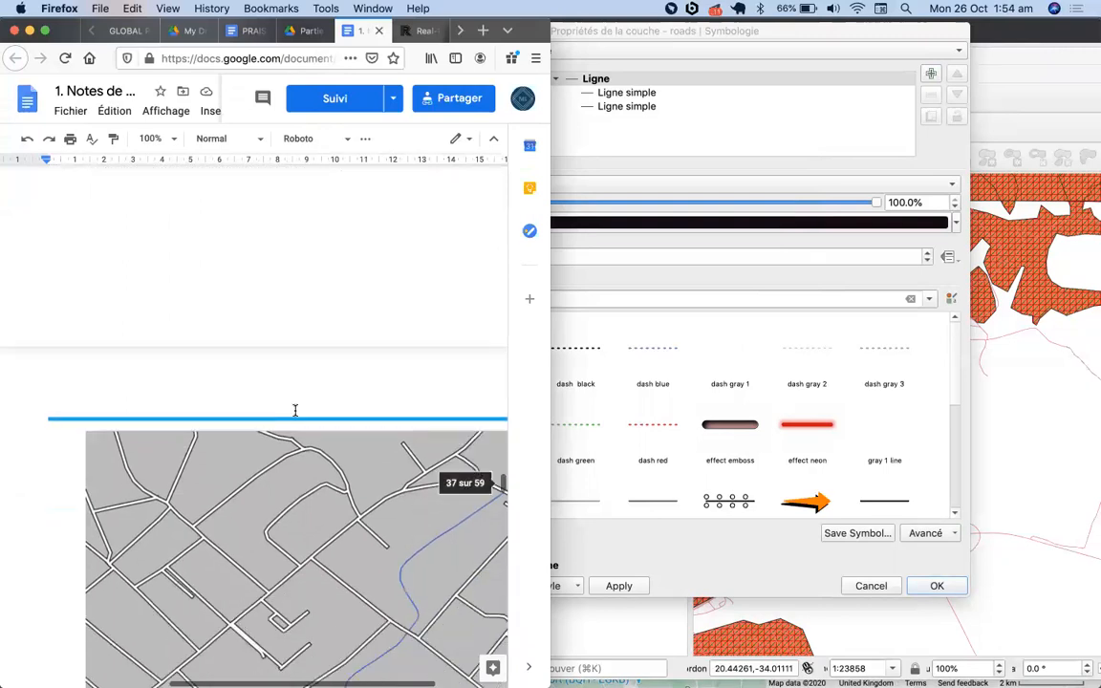
scroll(294, 410, down, 4)
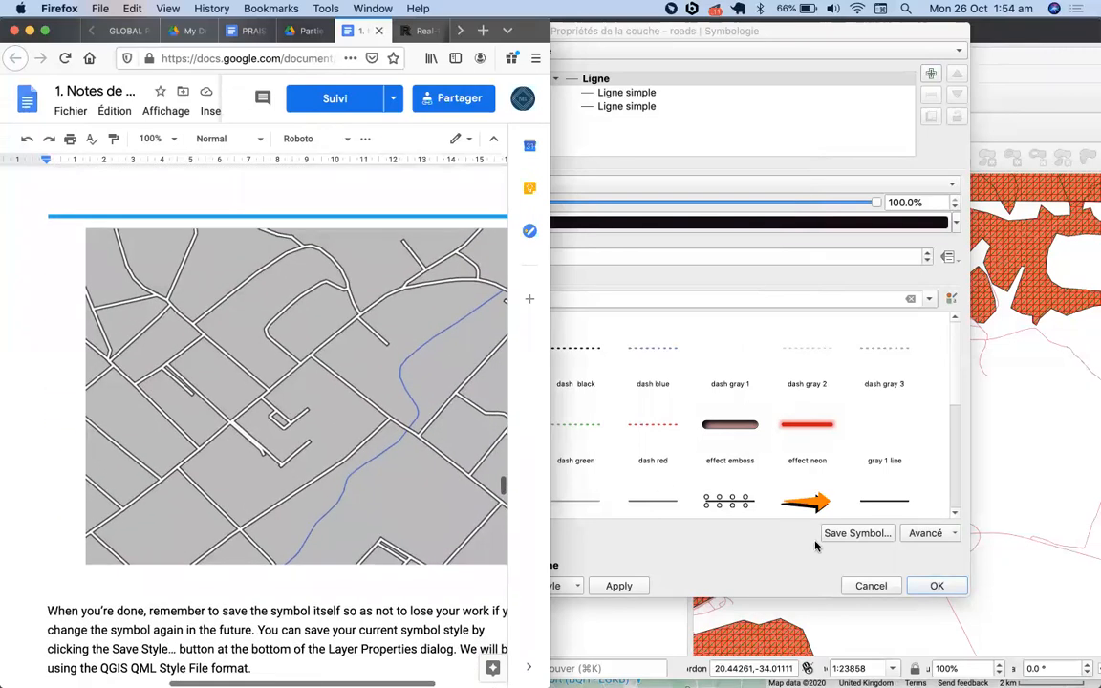
click(936, 586)
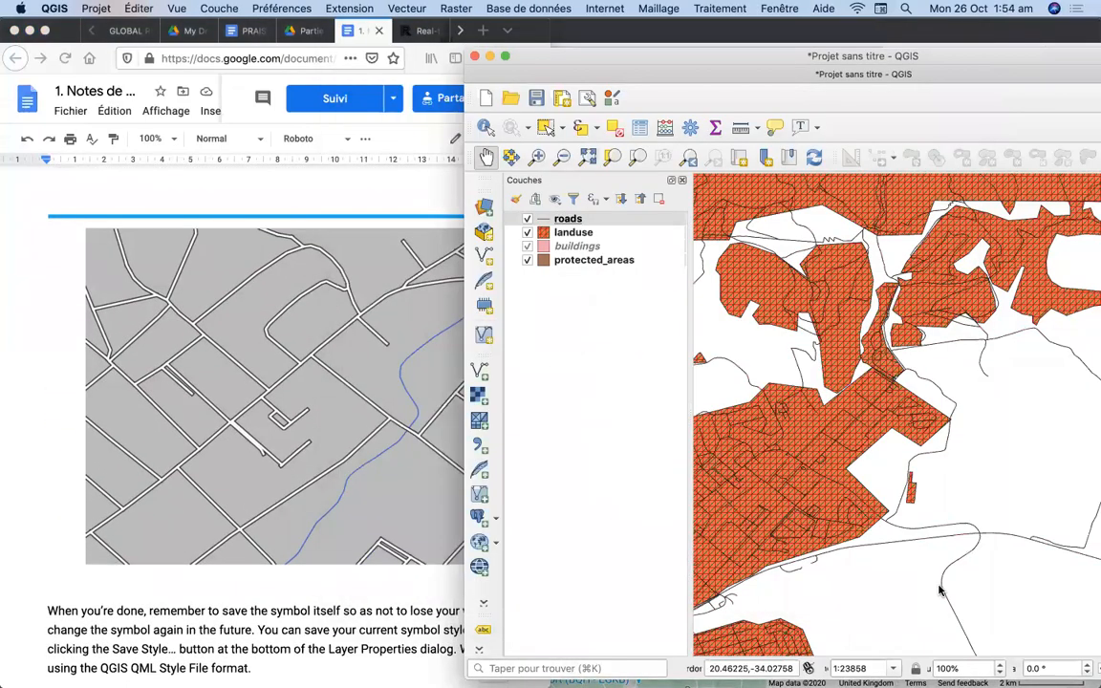
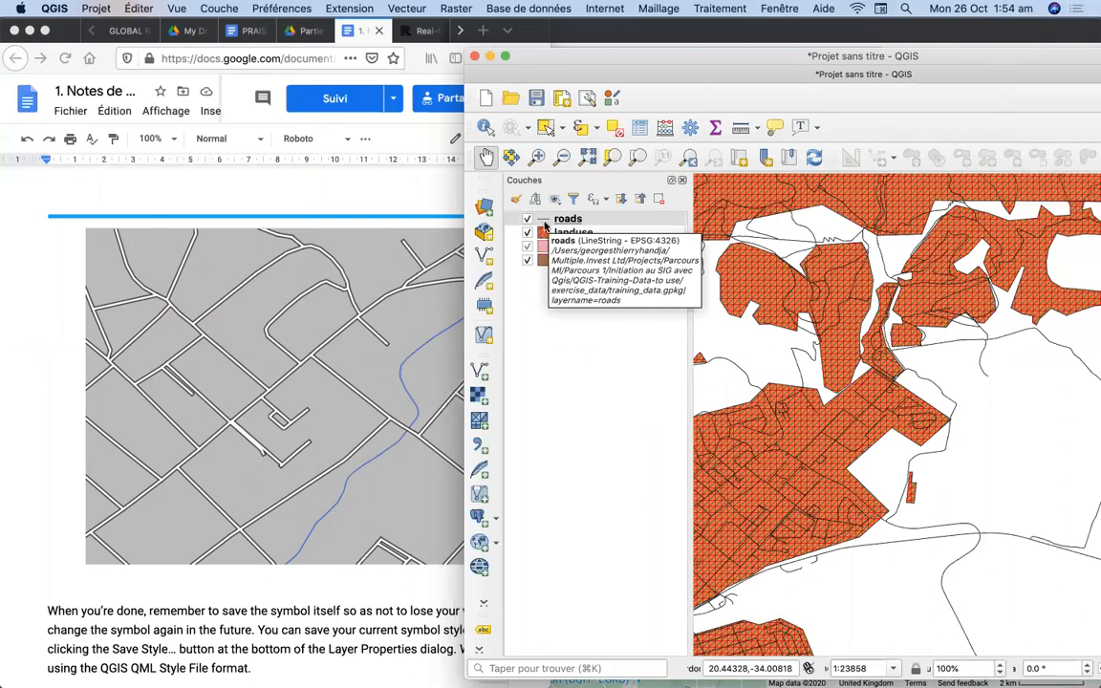
Step: Go back through the course notes to section 4.8 and reread the line widths and colours required for the roads layer
click(283, 368)
scroll(283, 367, up, 5)
scroll(282, 368, up, 2)
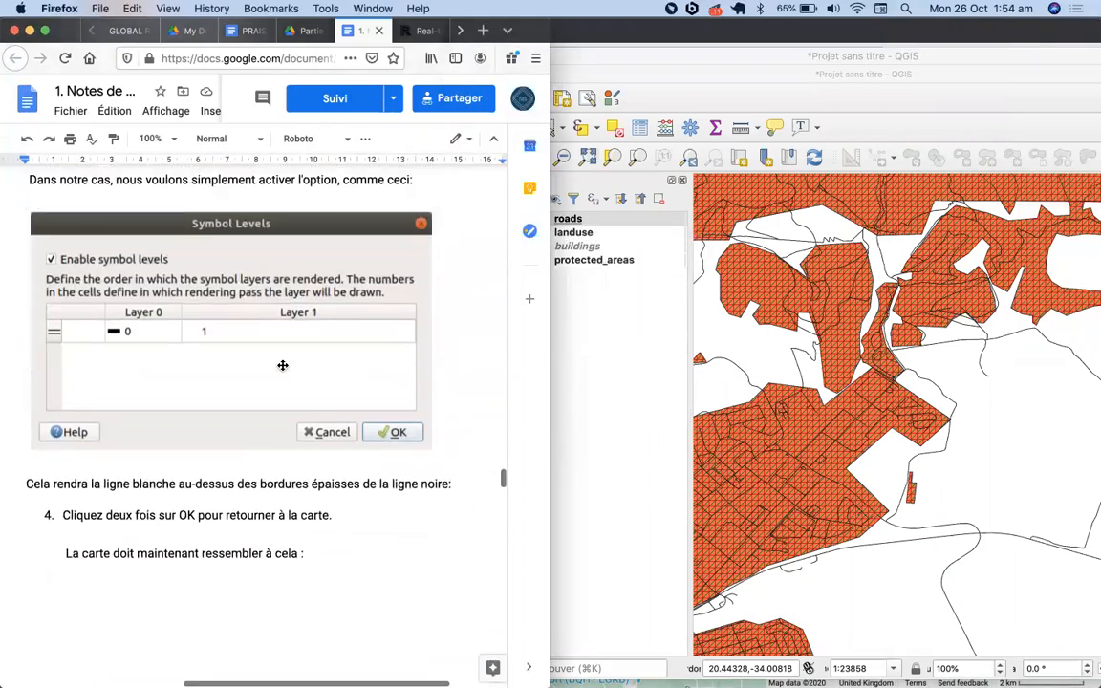
scroll(142, 499, up, 10)
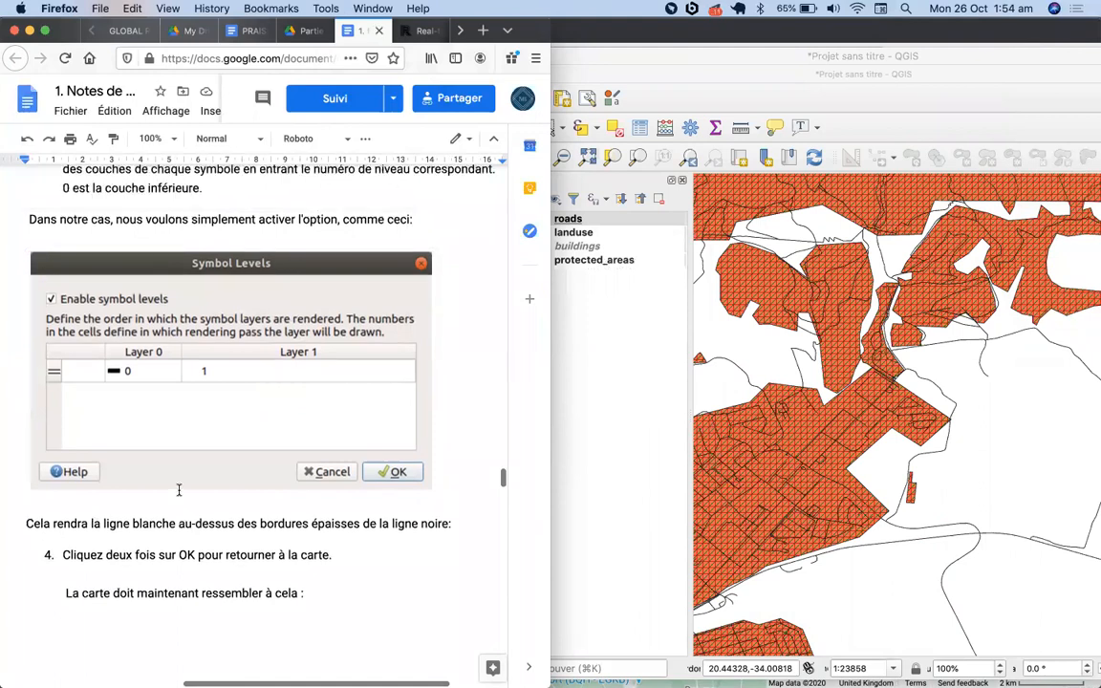
scroll(179, 490, up, 5)
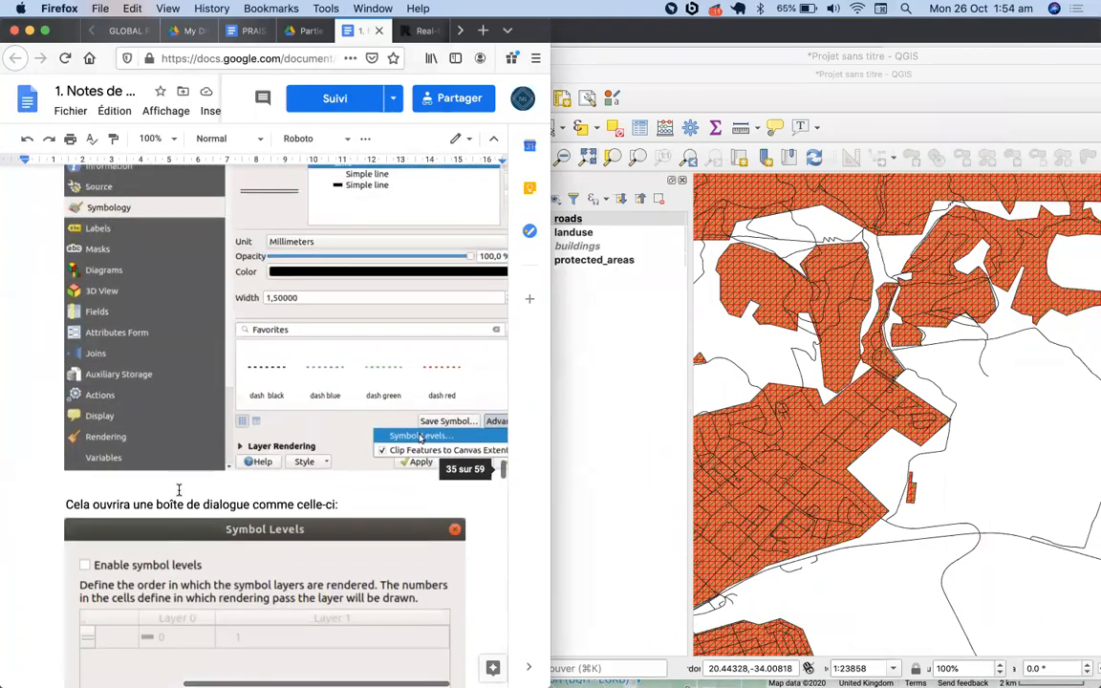
click(211, 464)
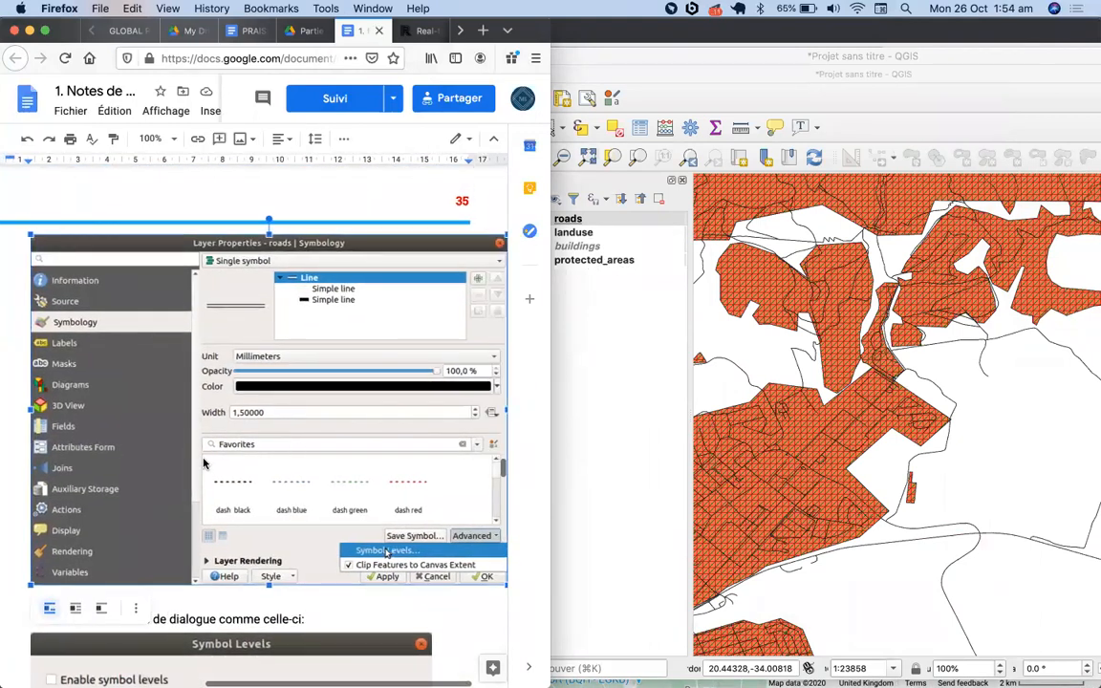
scroll(208, 462, up, 8)
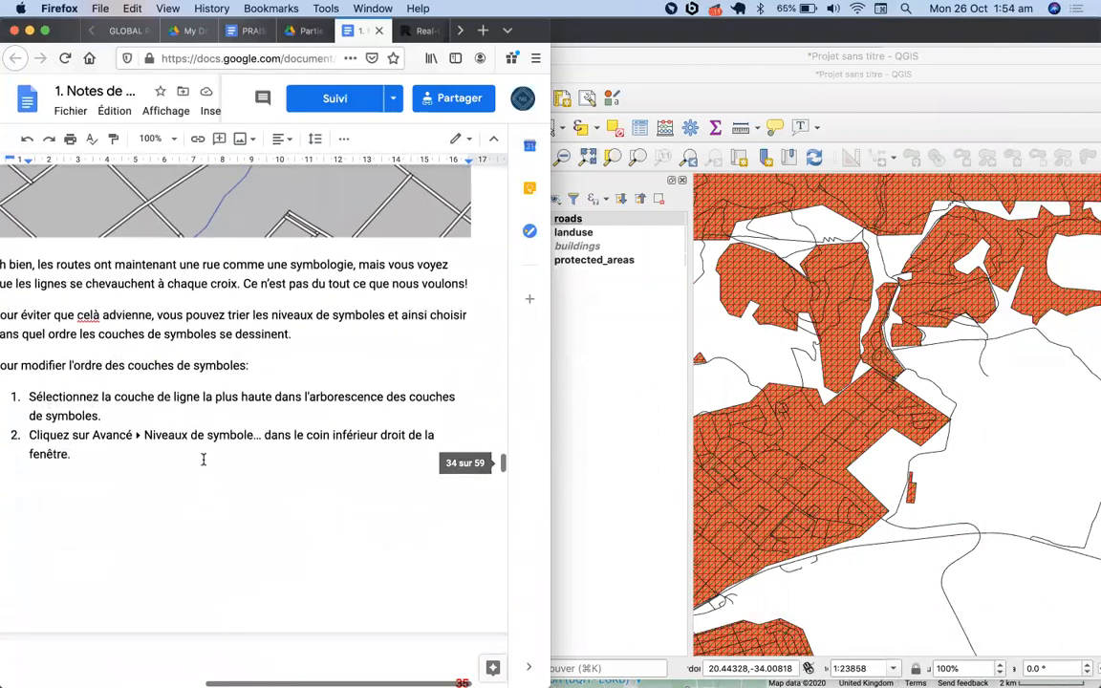
scroll(202, 460, left, 3)
scroll(203, 460, right, 3)
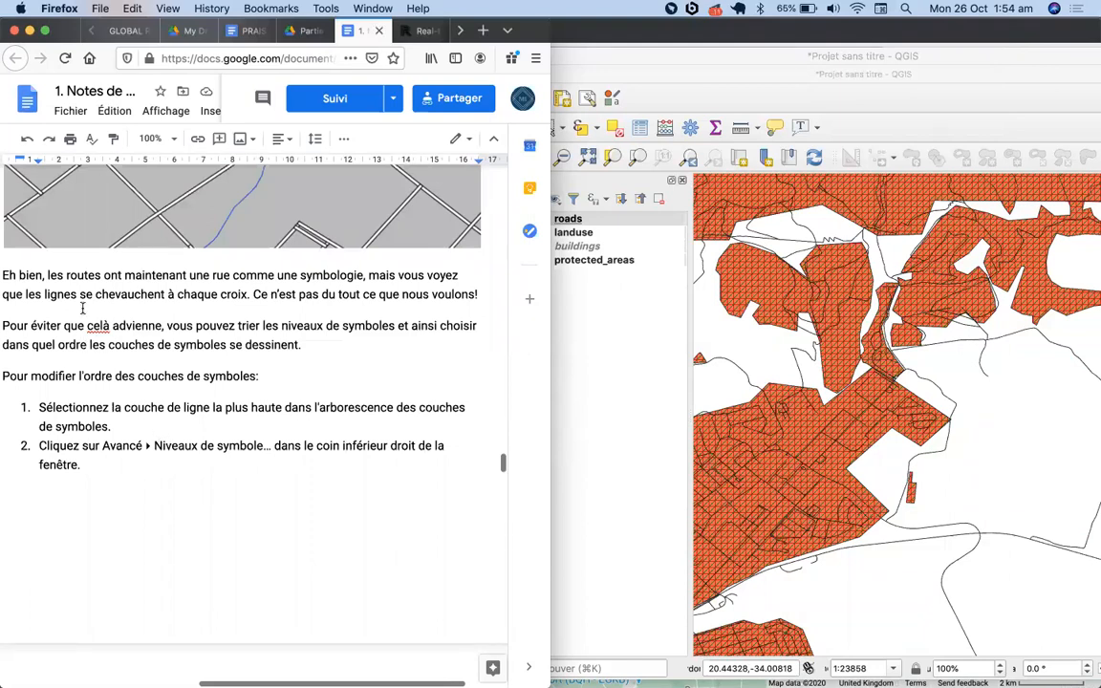
scroll(82, 308, up, 15)
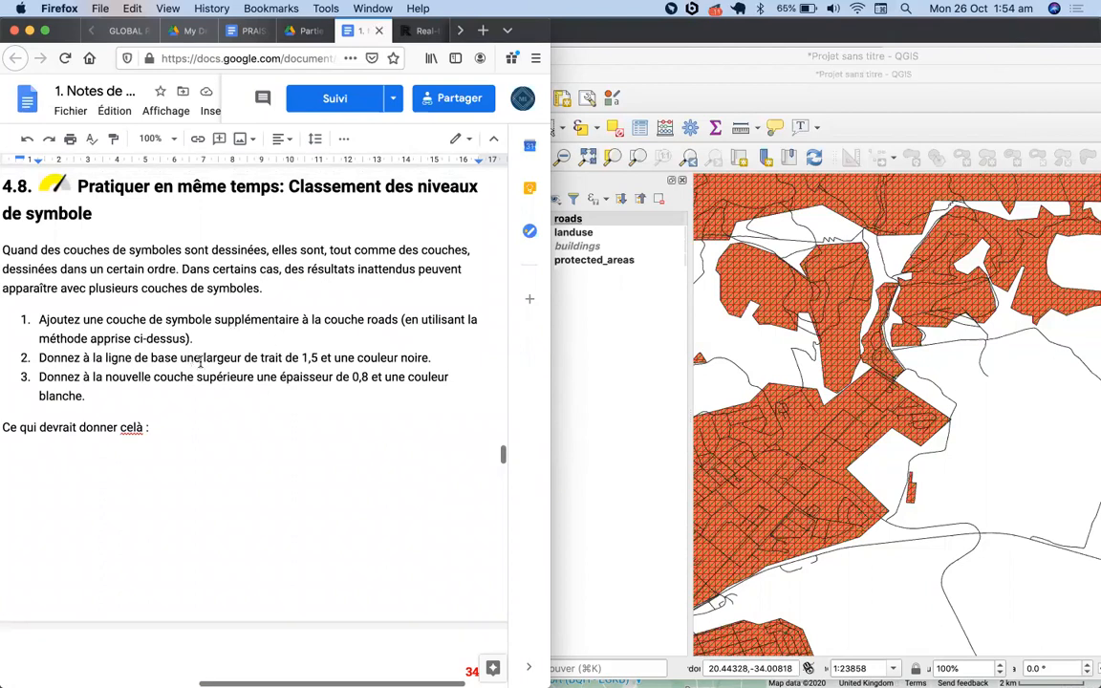
Step: In the roads layer's symbology, set the stroke width of the first Ligne simple to 1.5 mm, as step 2 of the notes requires
click(585, 223)
double_click(585, 224)
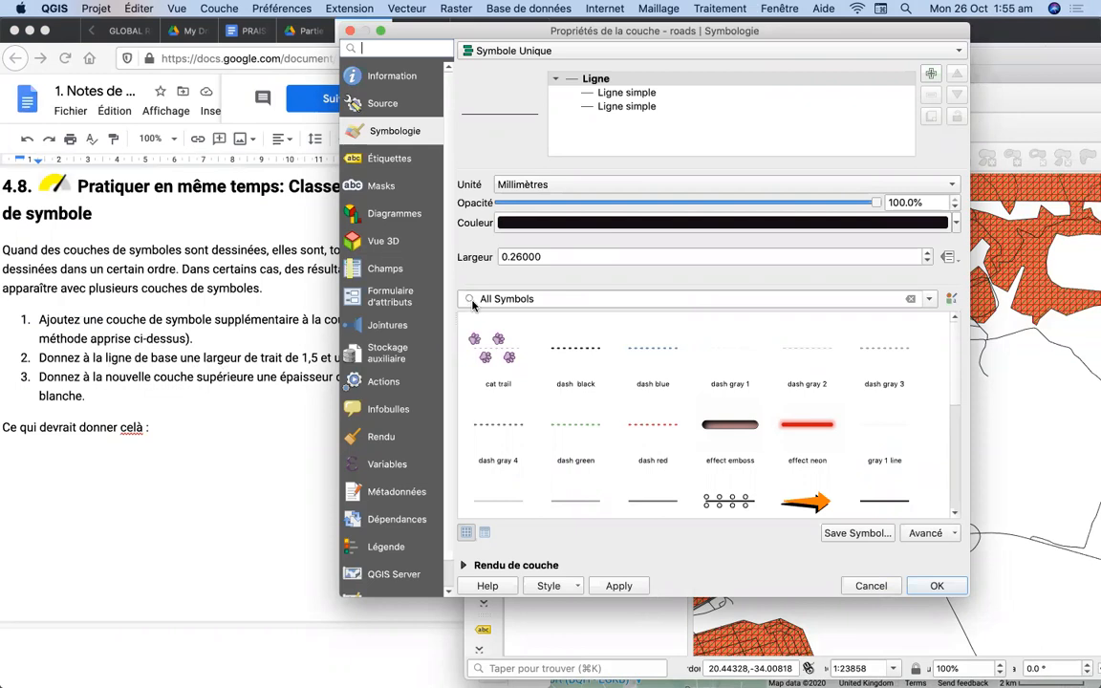
click(570, 90)
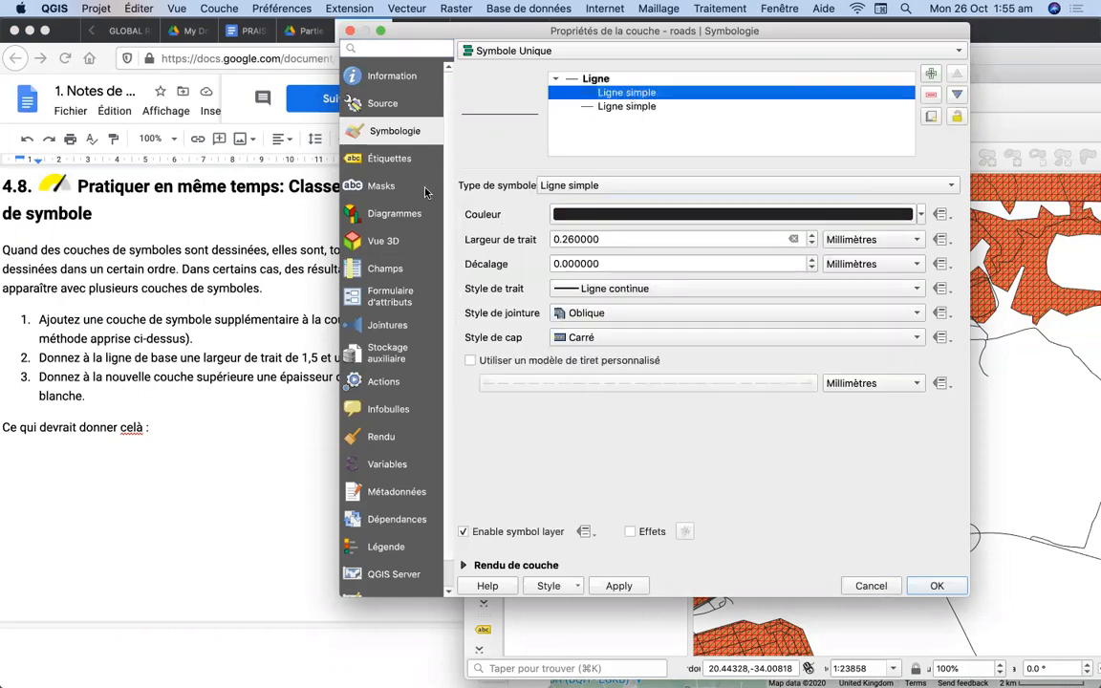
click(179, 377)
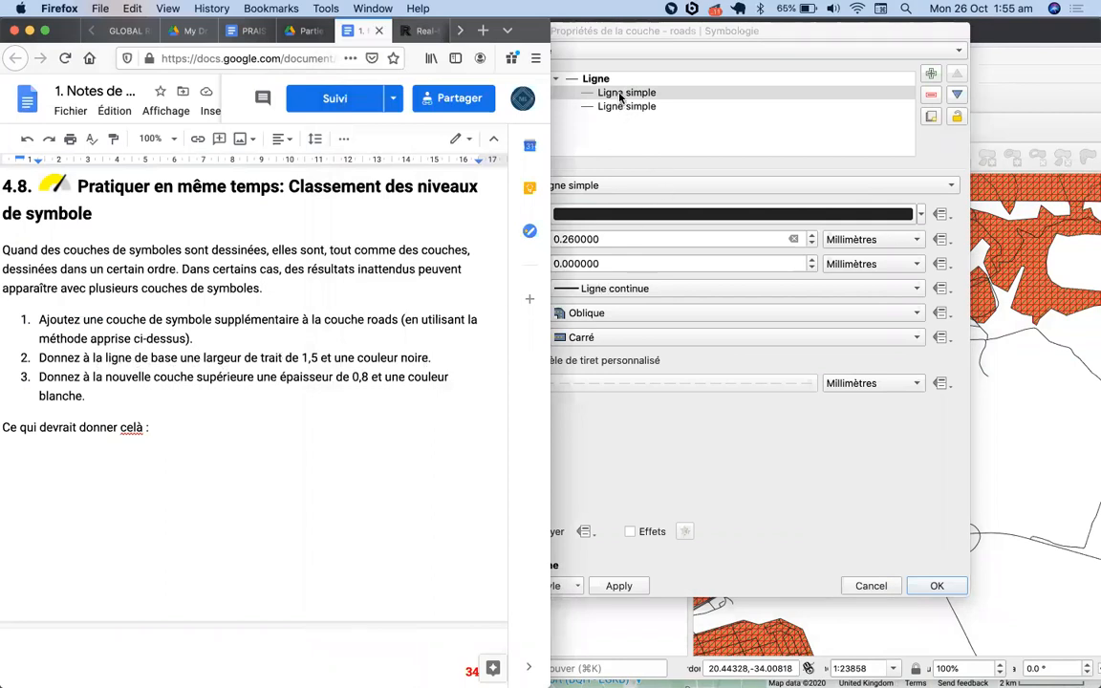
click(560, 91)
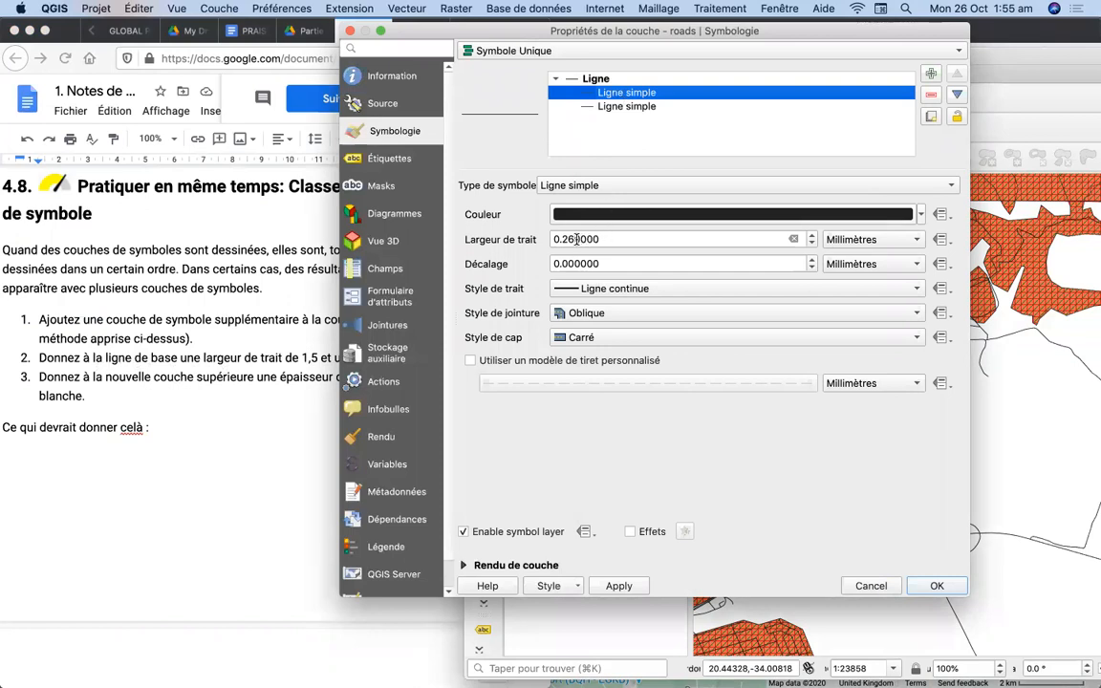
drag(612, 239, 516, 246)
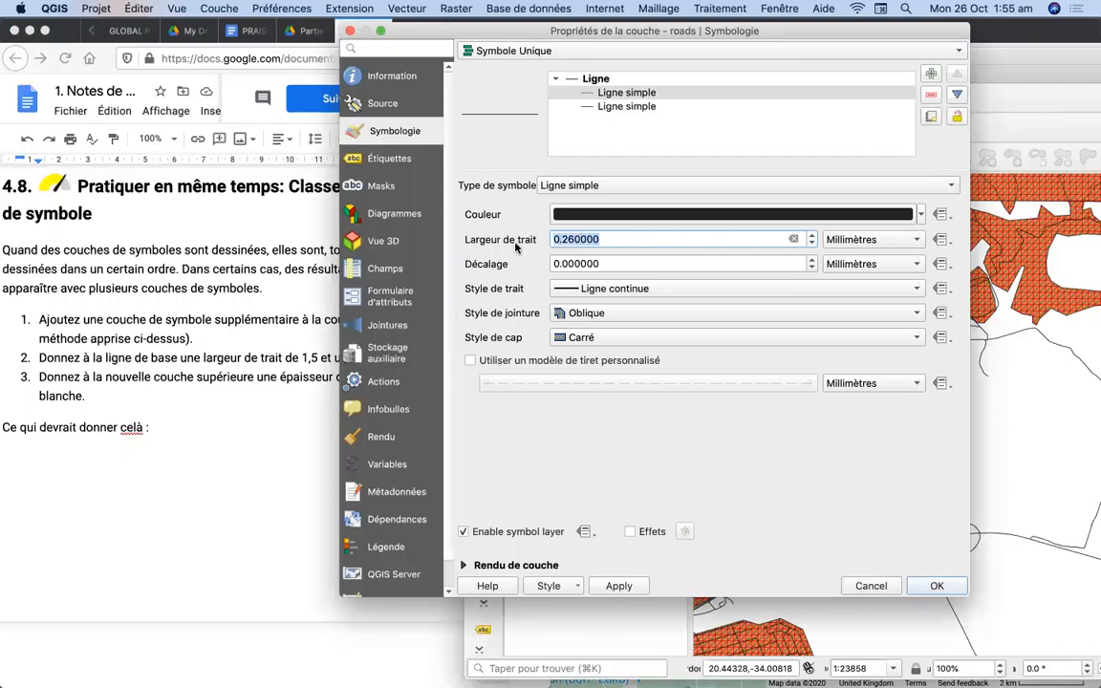
text(1)
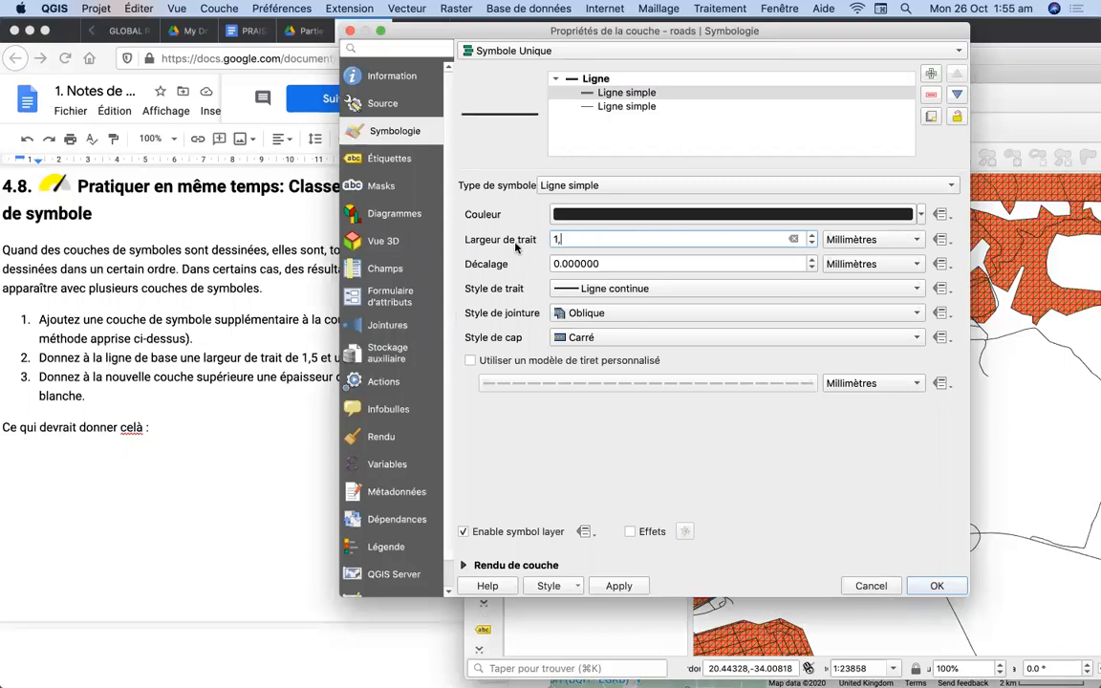
text(.56)
key(BackSpace)
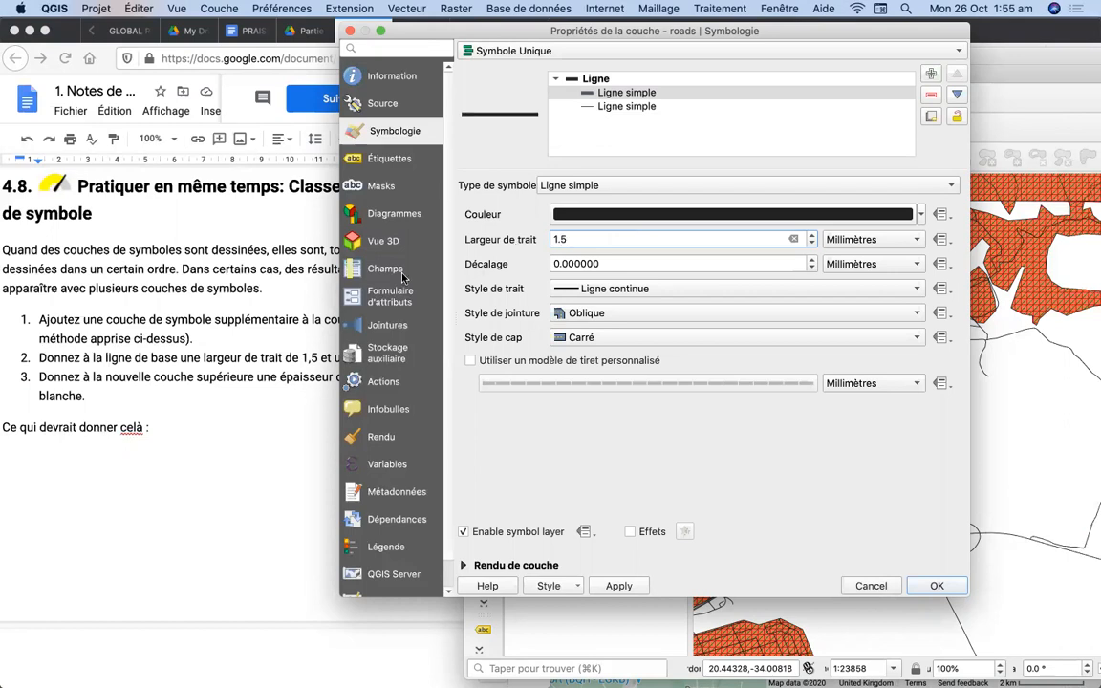
Step: Set the stroke width of the roads symbol's second Ligne simple to 0.8 mm, following step 3 of the notes
click(218, 327)
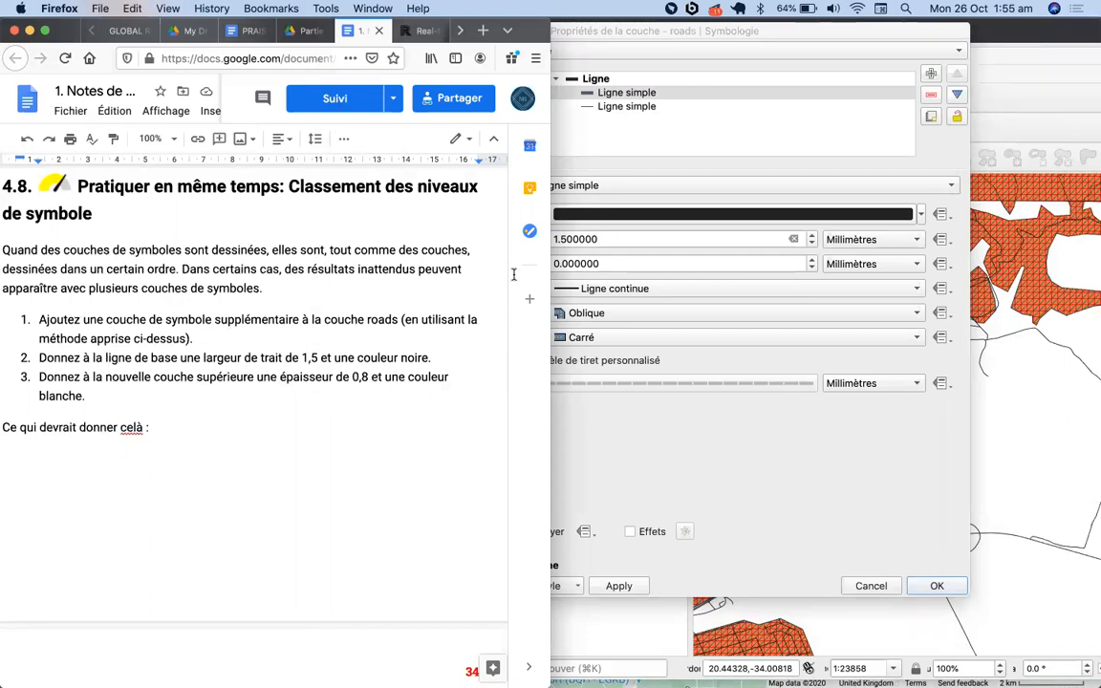
click(613, 107)
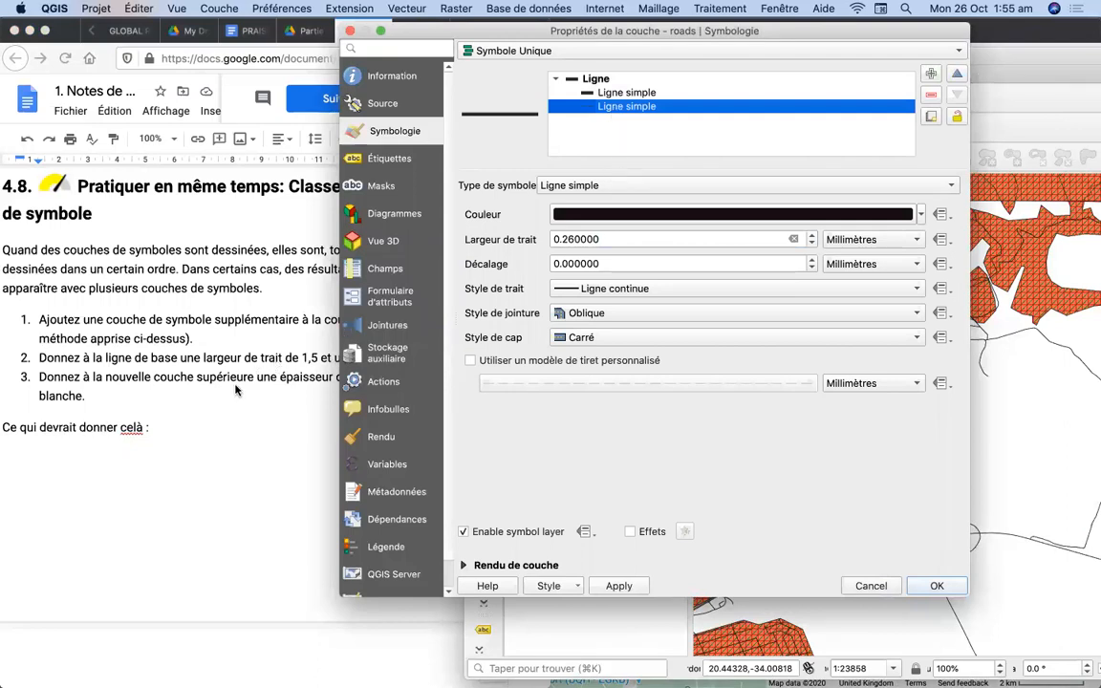
click(212, 345)
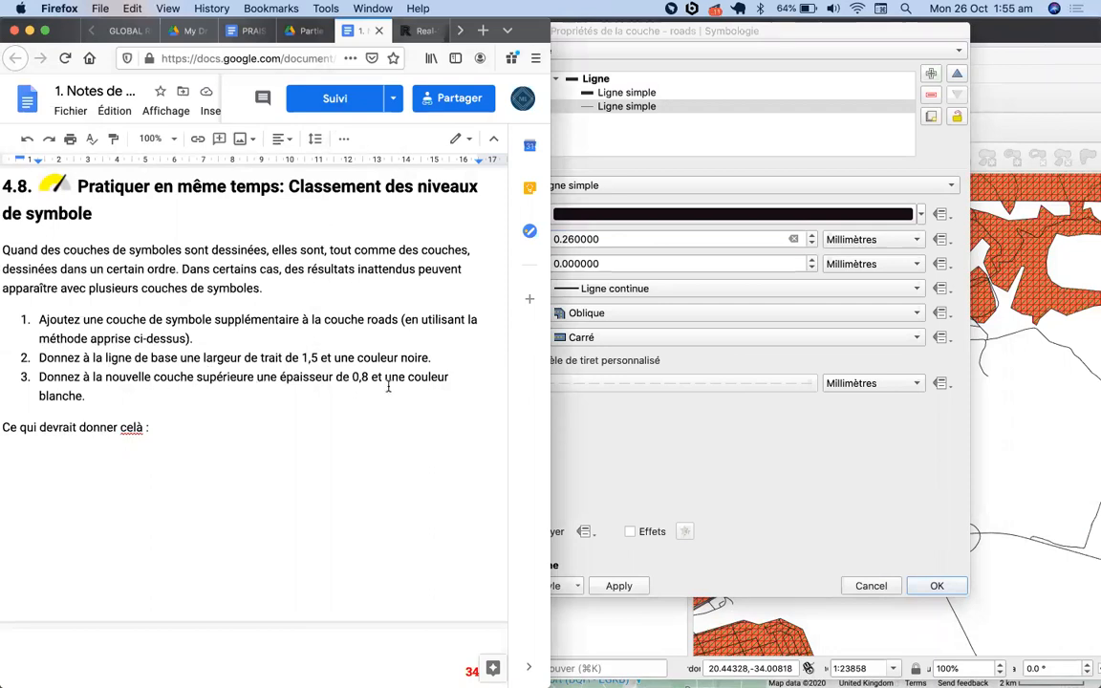
click(600, 240)
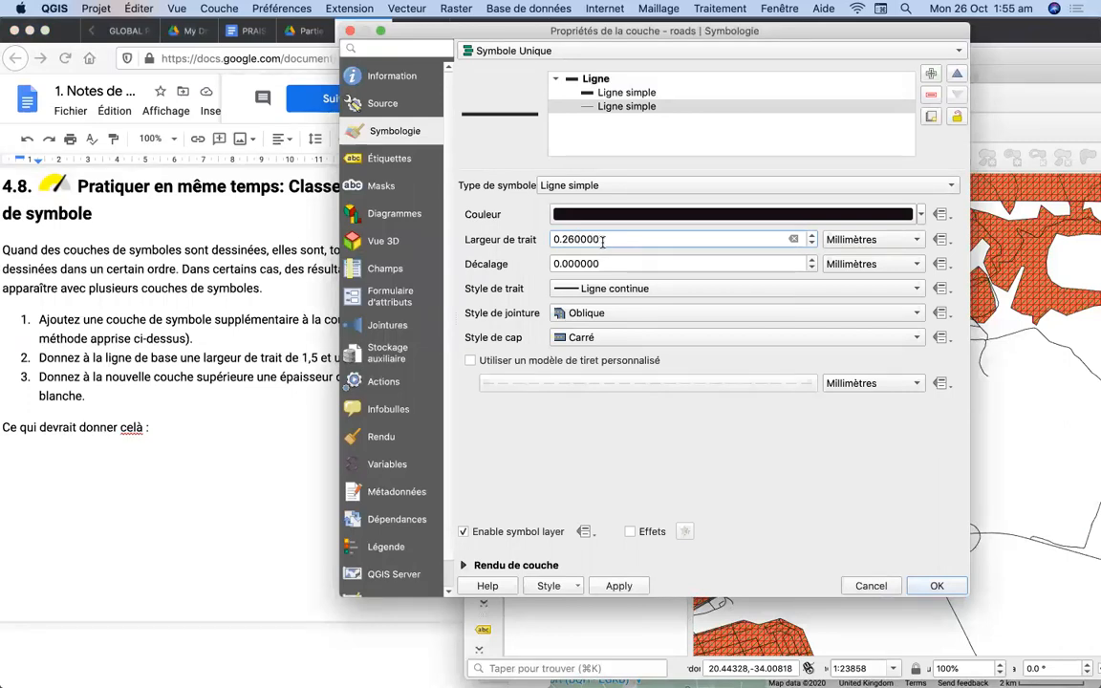
key(BackSpace)
key(BackSpace)
text(8)
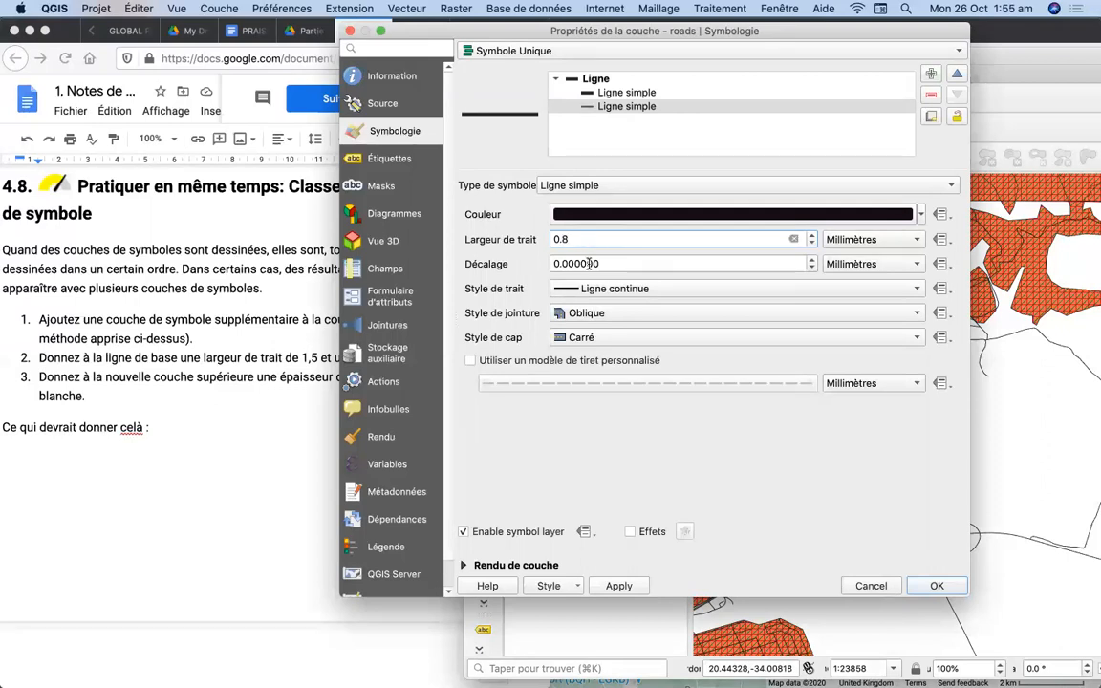
click(255, 375)
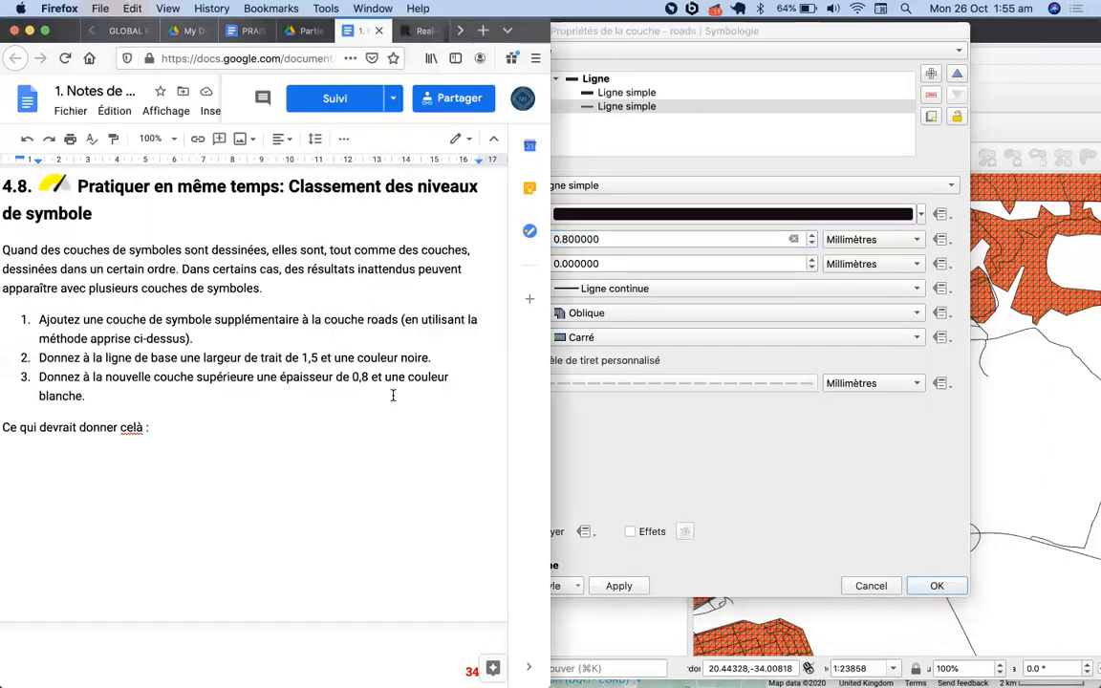
Step: Colour the second Ligne simple standard white (#ffffff) and apply the roads symbology to the map
click(606, 216)
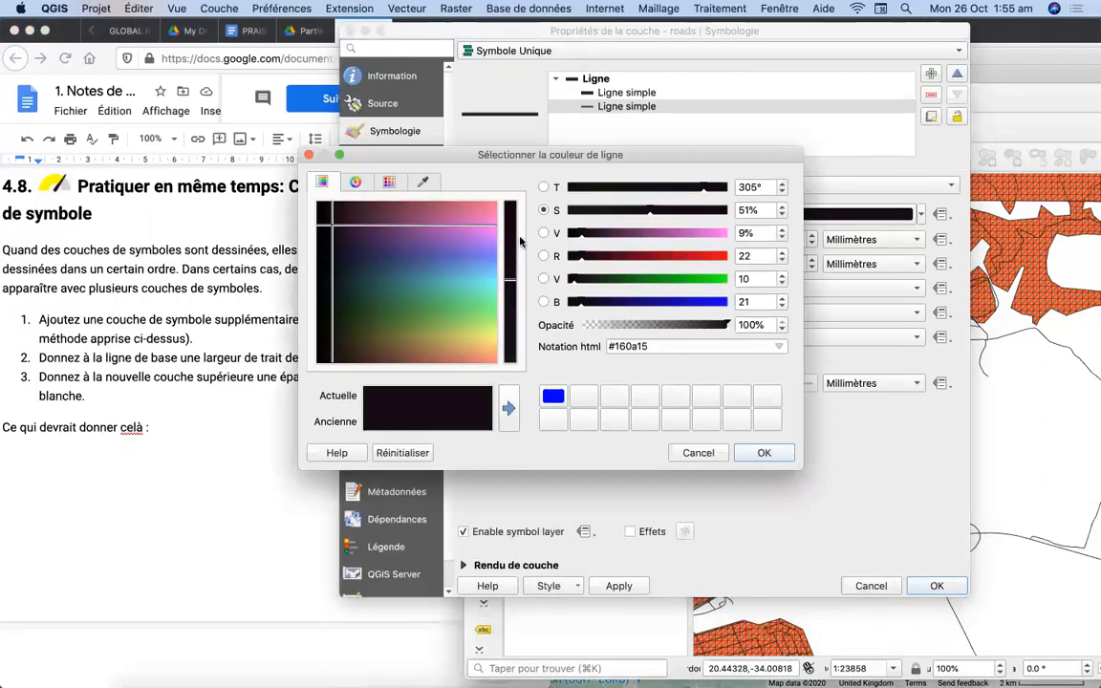
click(355, 184)
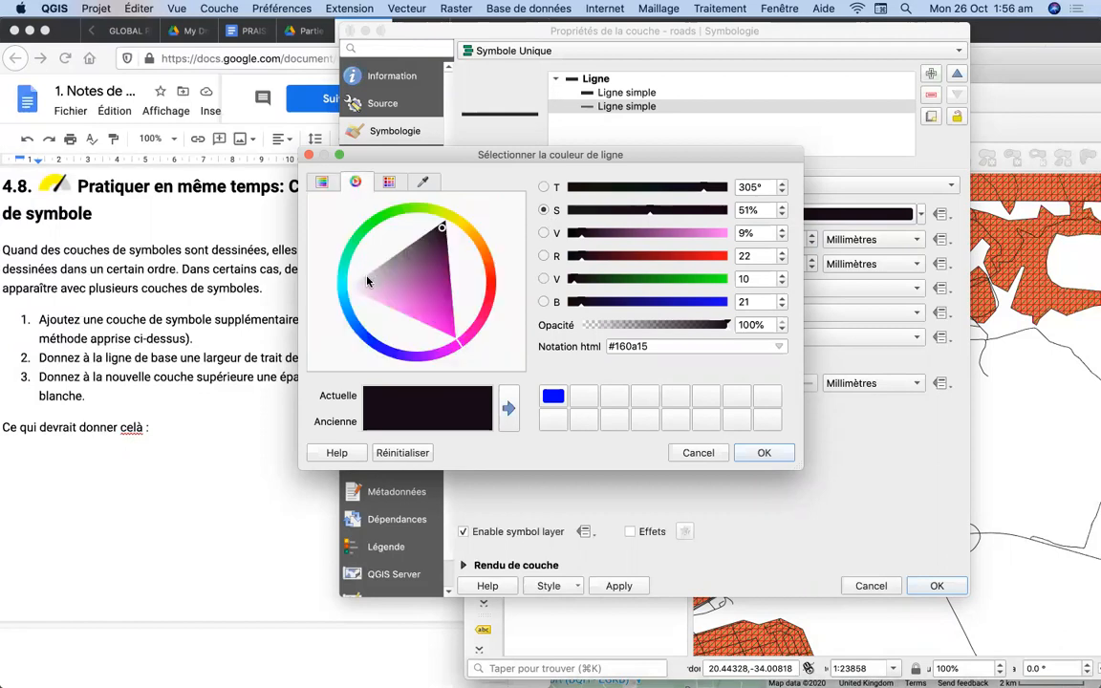
click(388, 182)
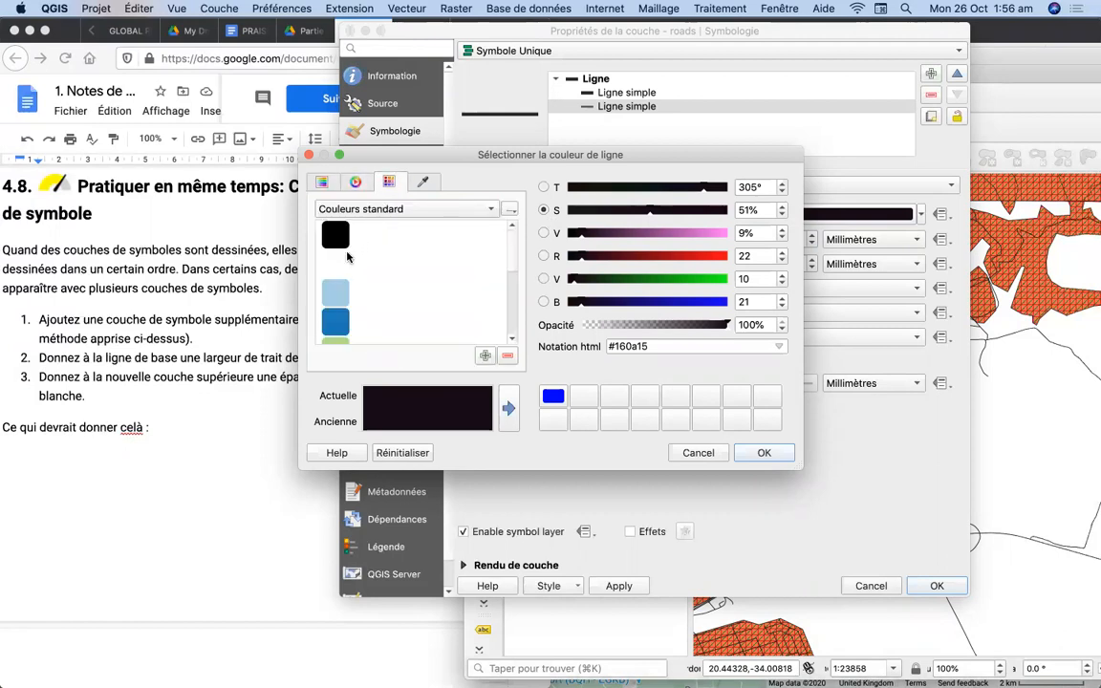
click(335, 268)
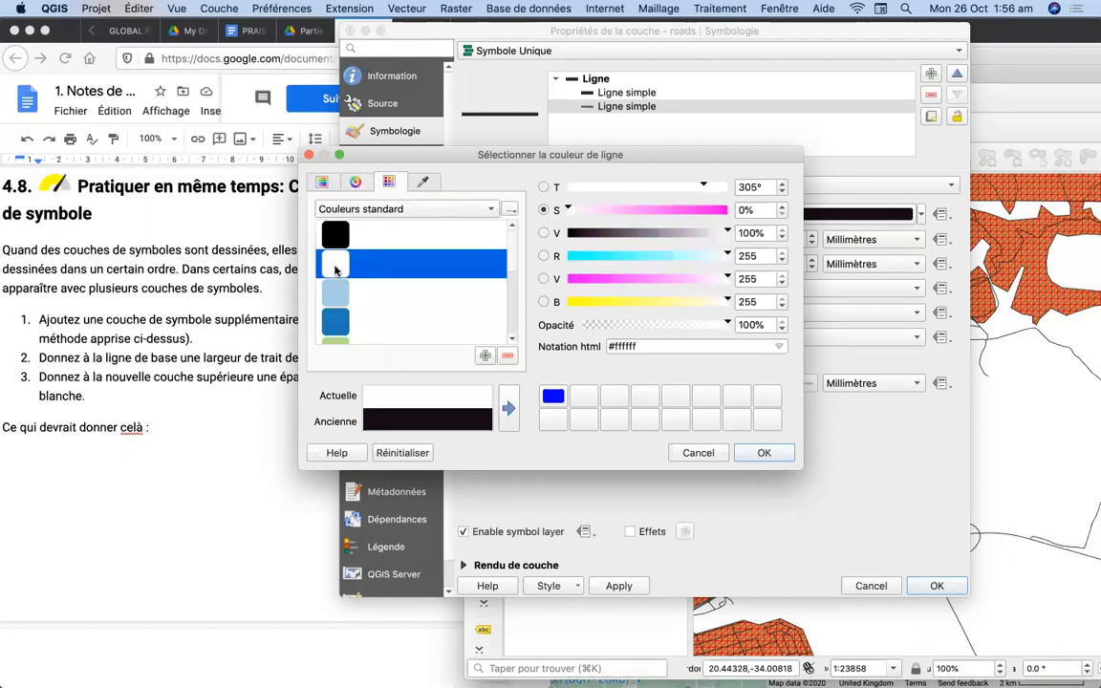
click(765, 455)
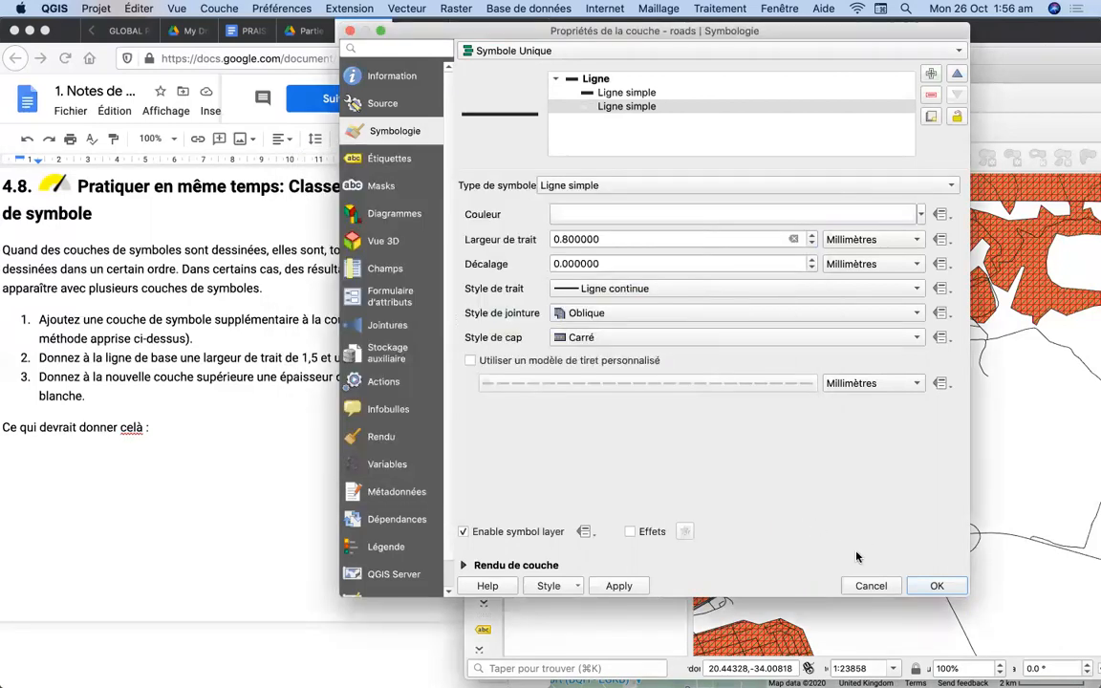
click(935, 587)
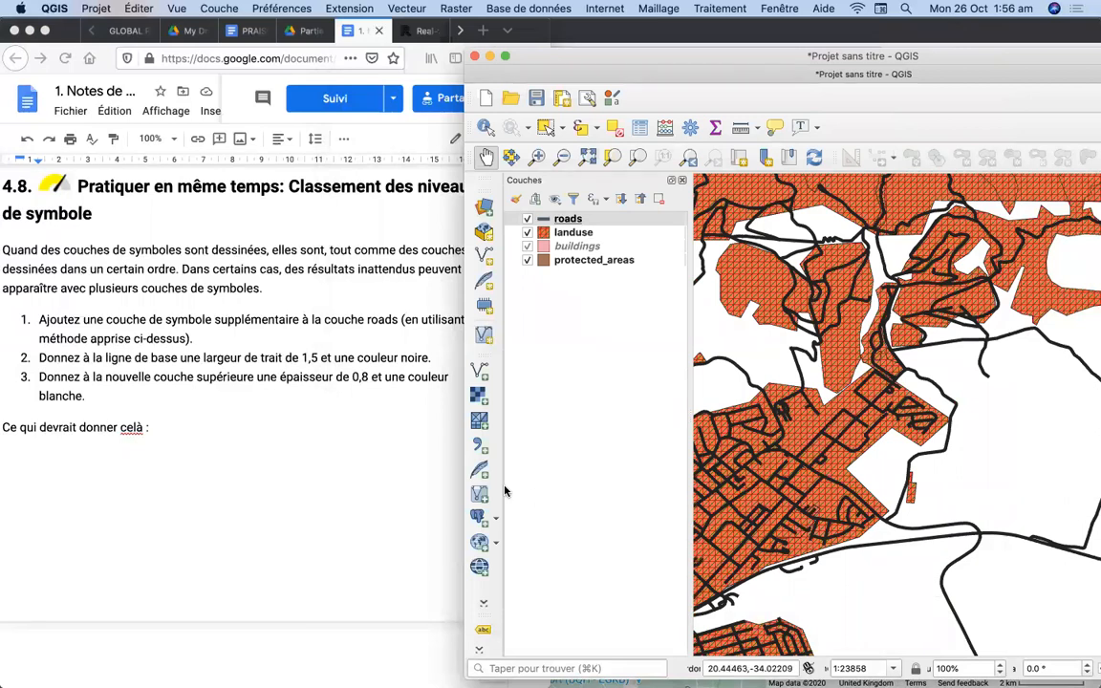
Step: Check the notes' expected map and change the colour of the roads symbol's first Ligne simple to standard white
scroll(232, 462, down, 6)
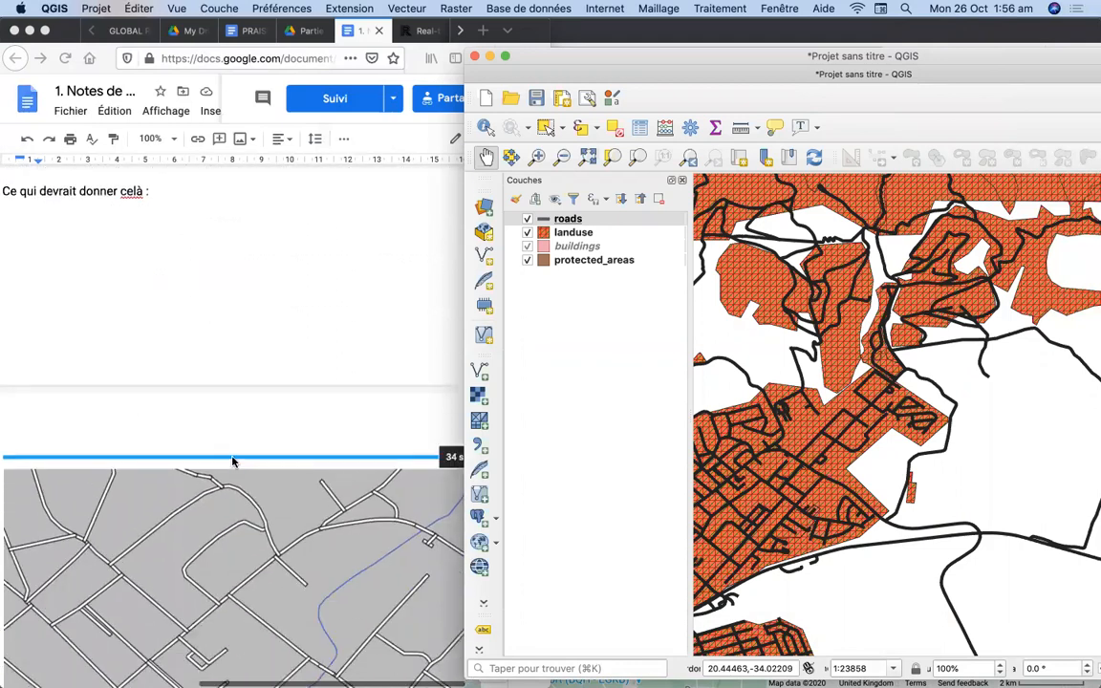
scroll(232, 462, up, 1)
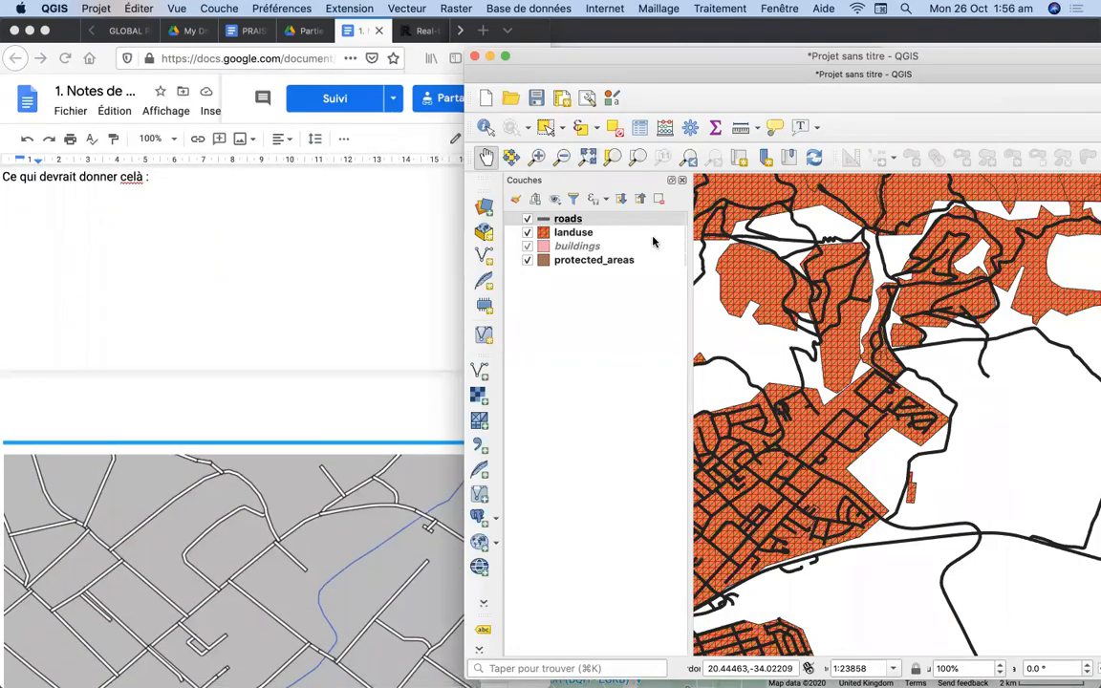
double_click(570, 220)
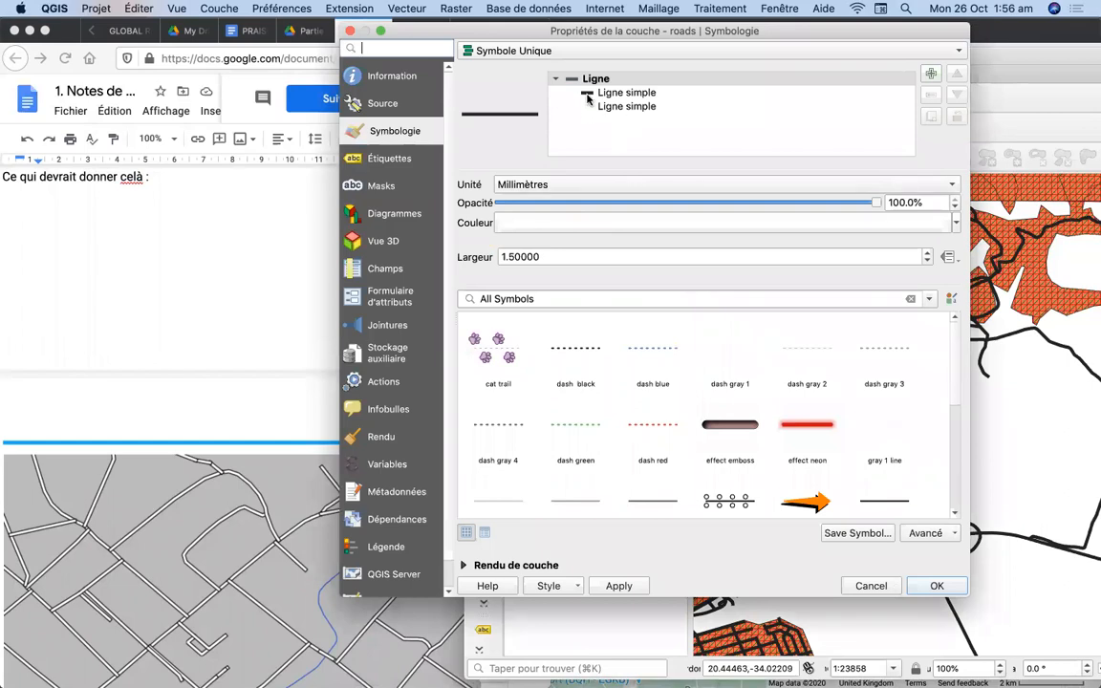
click(612, 93)
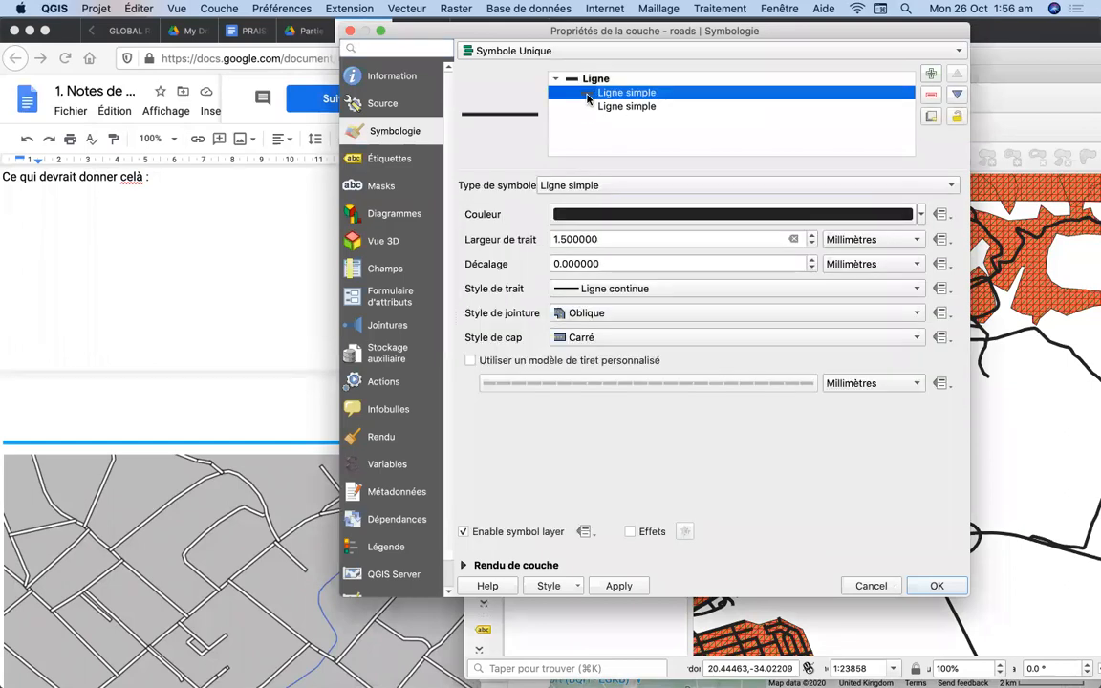
click(617, 215)
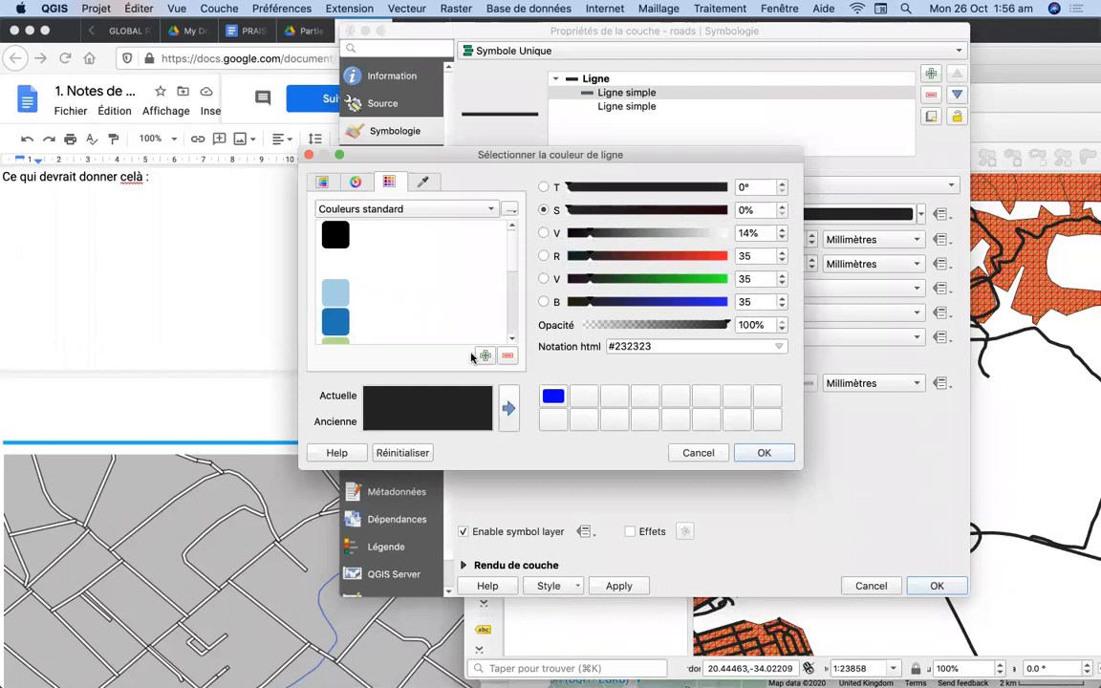
click(336, 263)
click(765, 453)
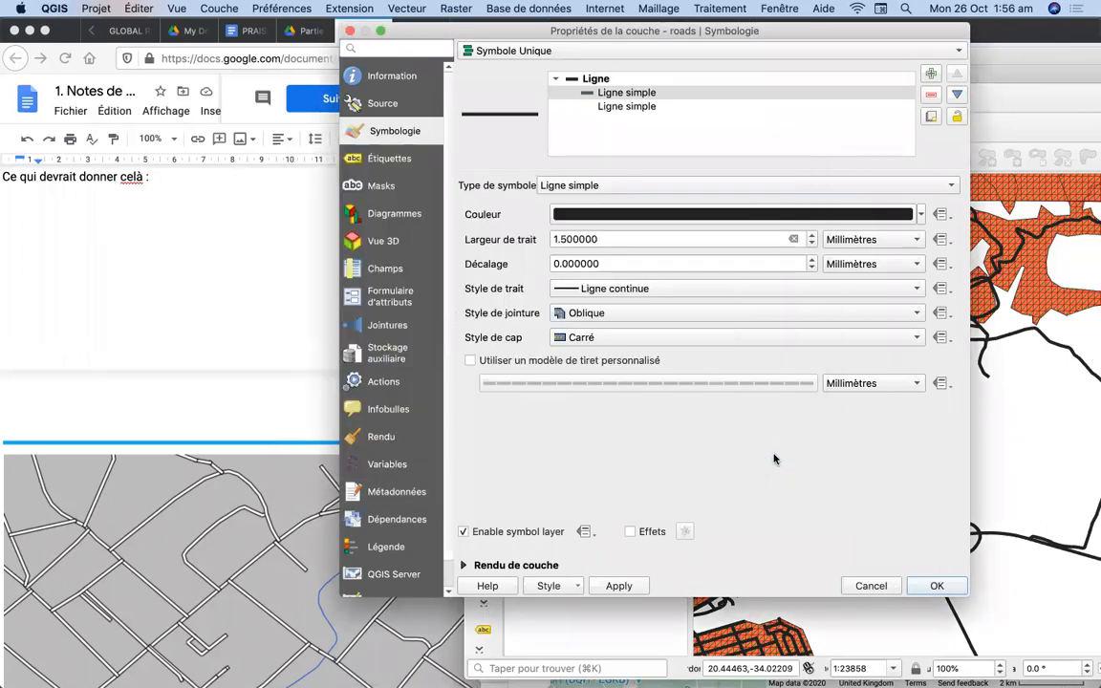
Step: Change the colour of the roads symbol's second Ligne simple to standard black (#000000) and apply the symbology to the map
click(587, 108)
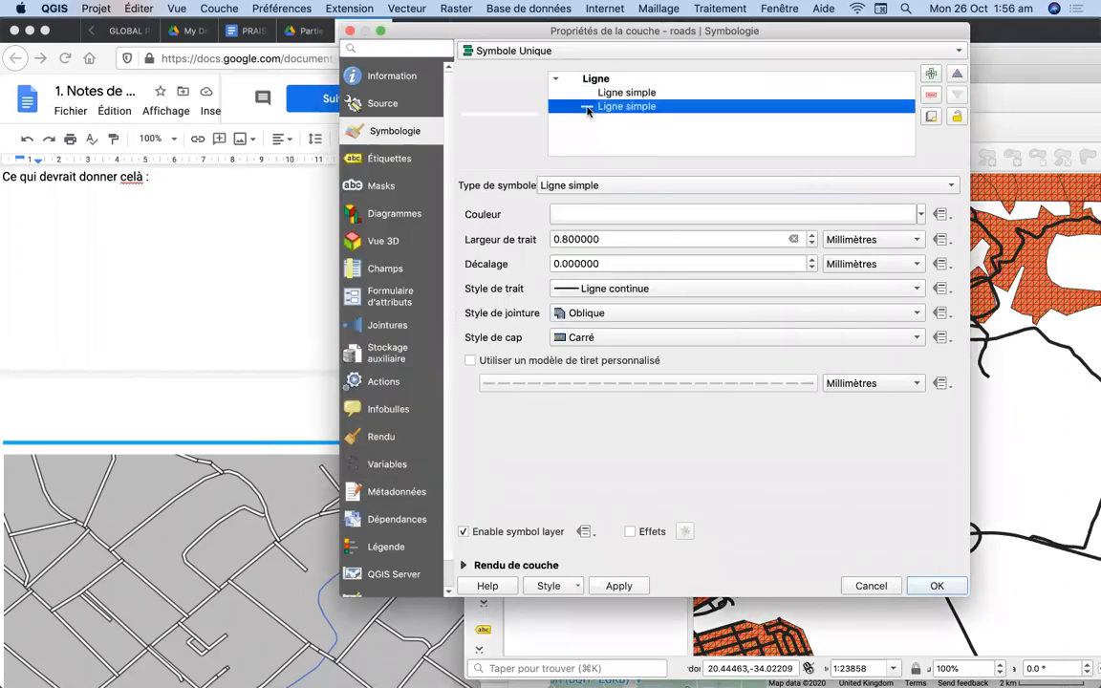
click(595, 215)
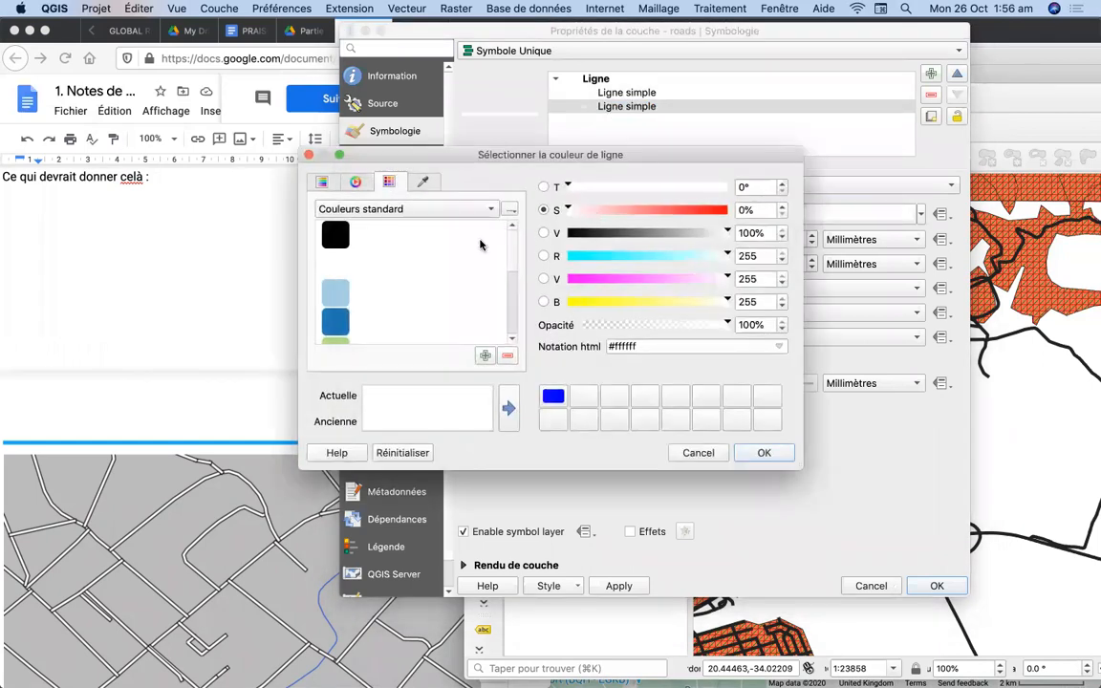
click(334, 234)
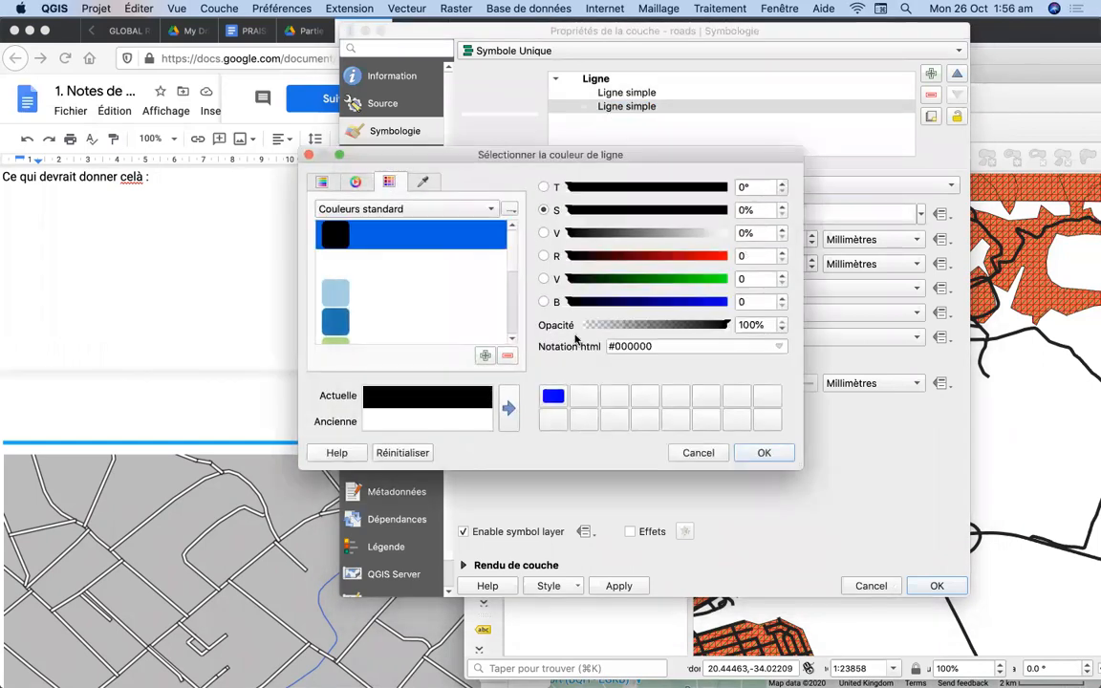
click(768, 454)
click(936, 587)
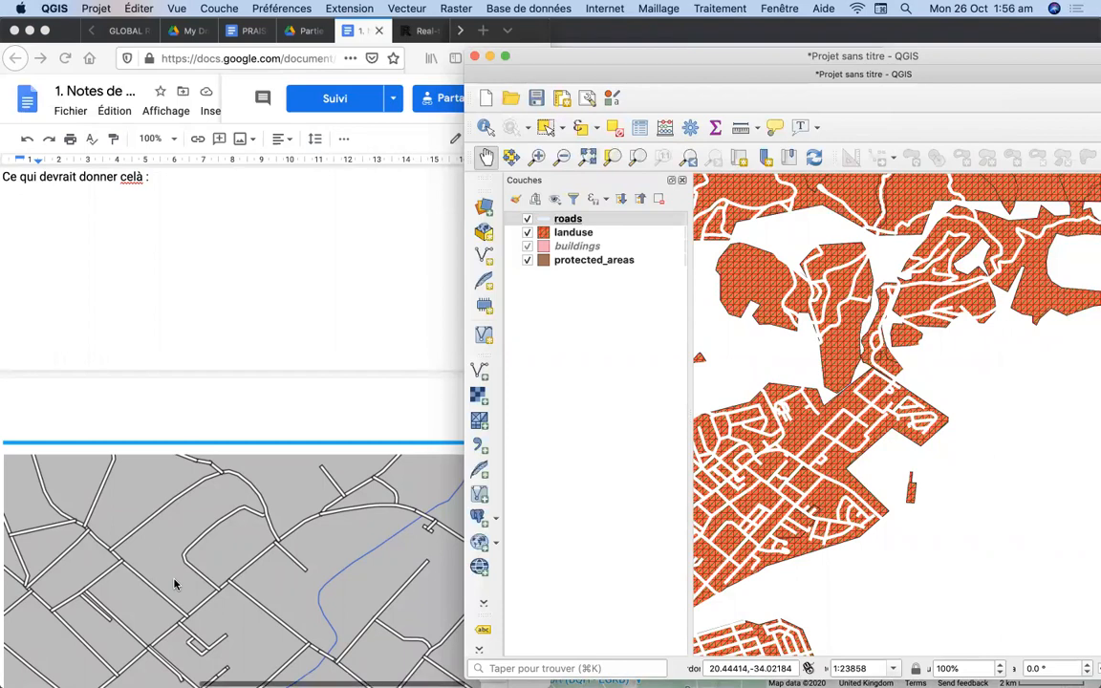
Step: Consult the notes' instructions on reordering symbol layers and open the roads layer's symbol levels (Niveaux de symbole)
scroll(173, 584, down, 5)
scroll(174, 584, down, 3)
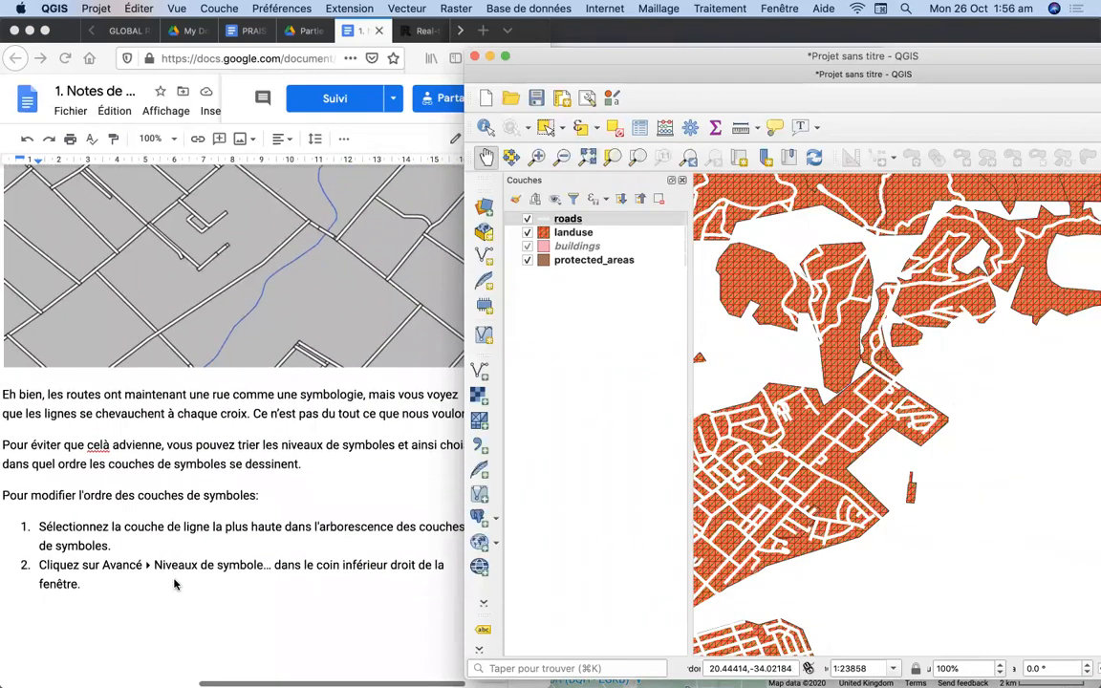
scroll(174, 583, down, 2)
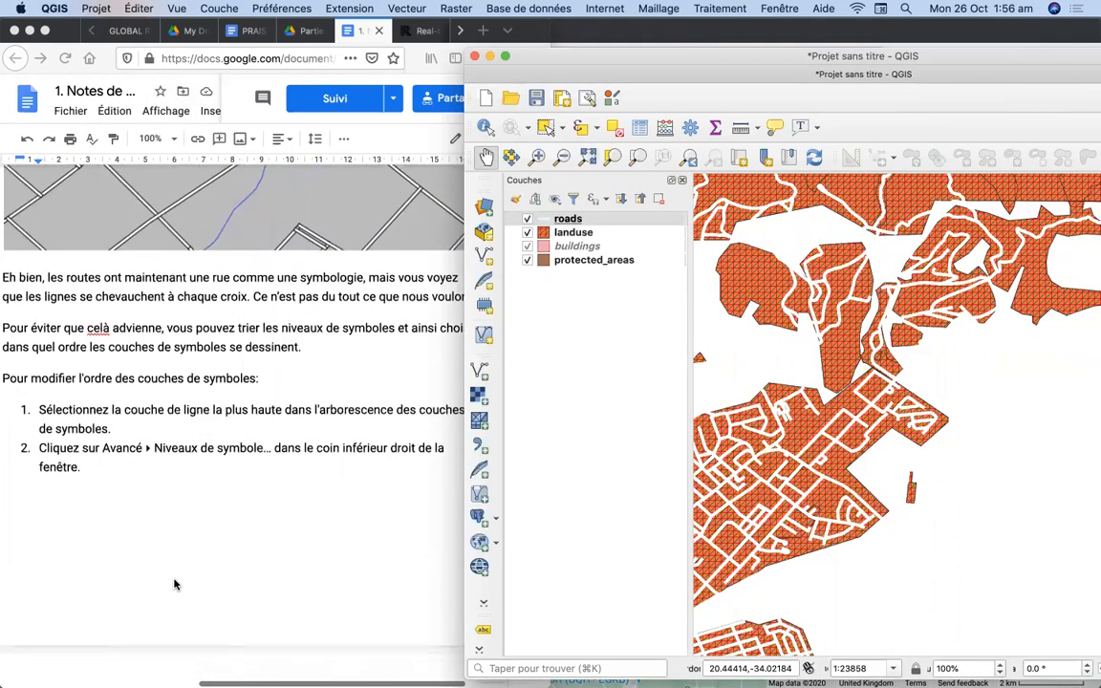
scroll(174, 584, down, 5)
scroll(174, 583, down, 5)
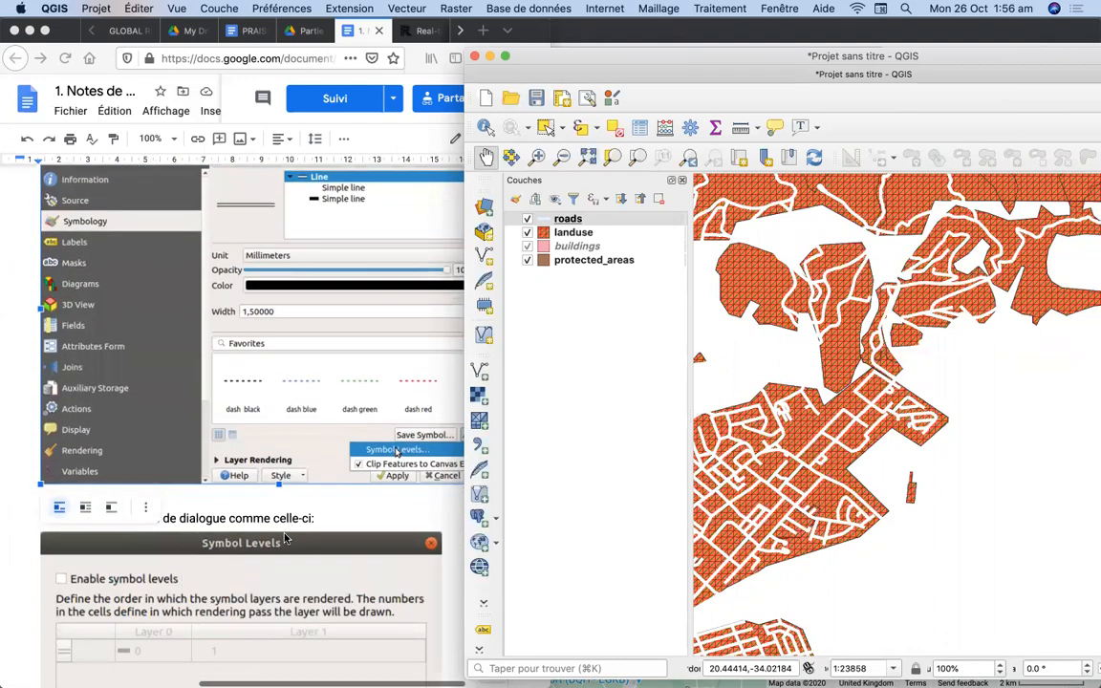
click(562, 219)
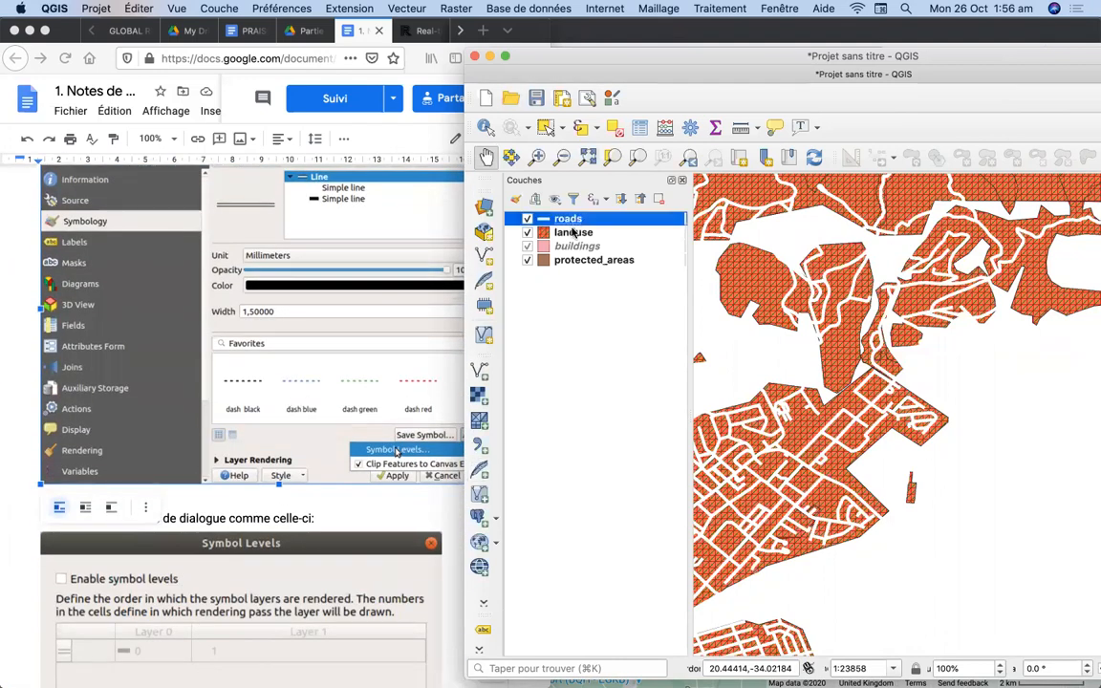
double_click(568, 219)
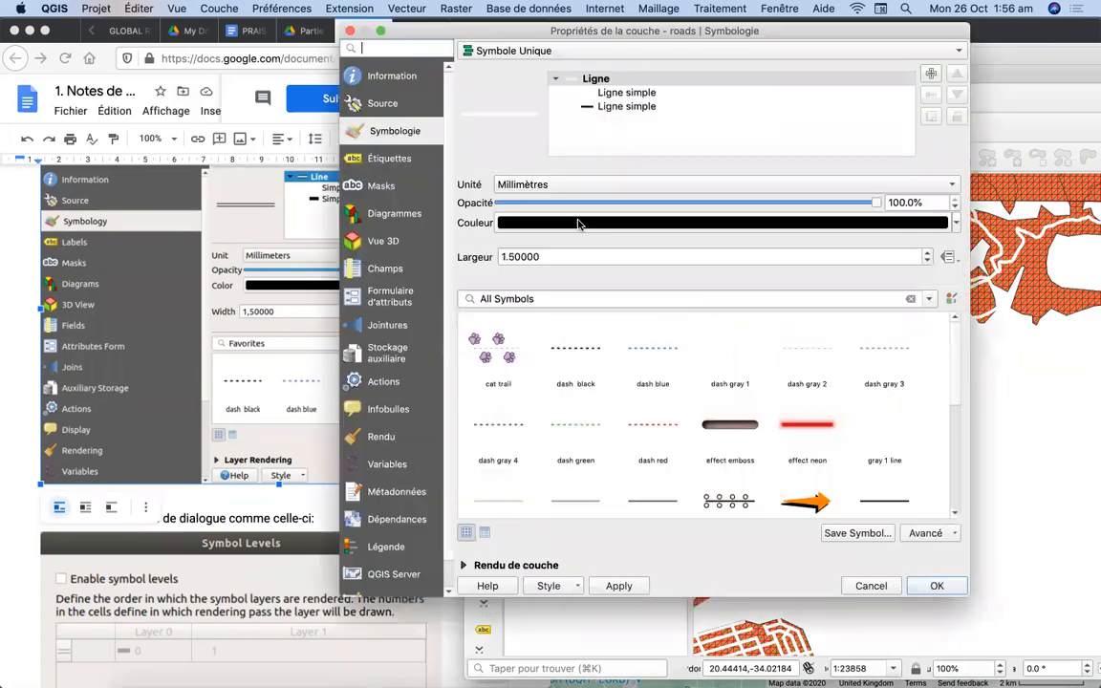
click(935, 537)
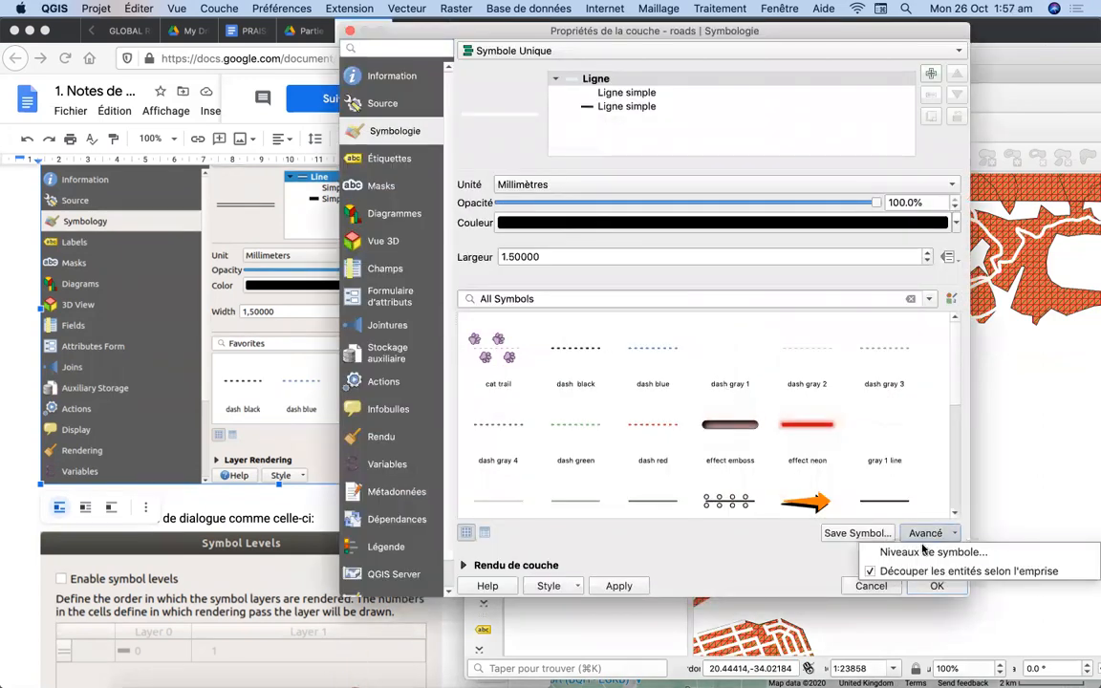
click(889, 549)
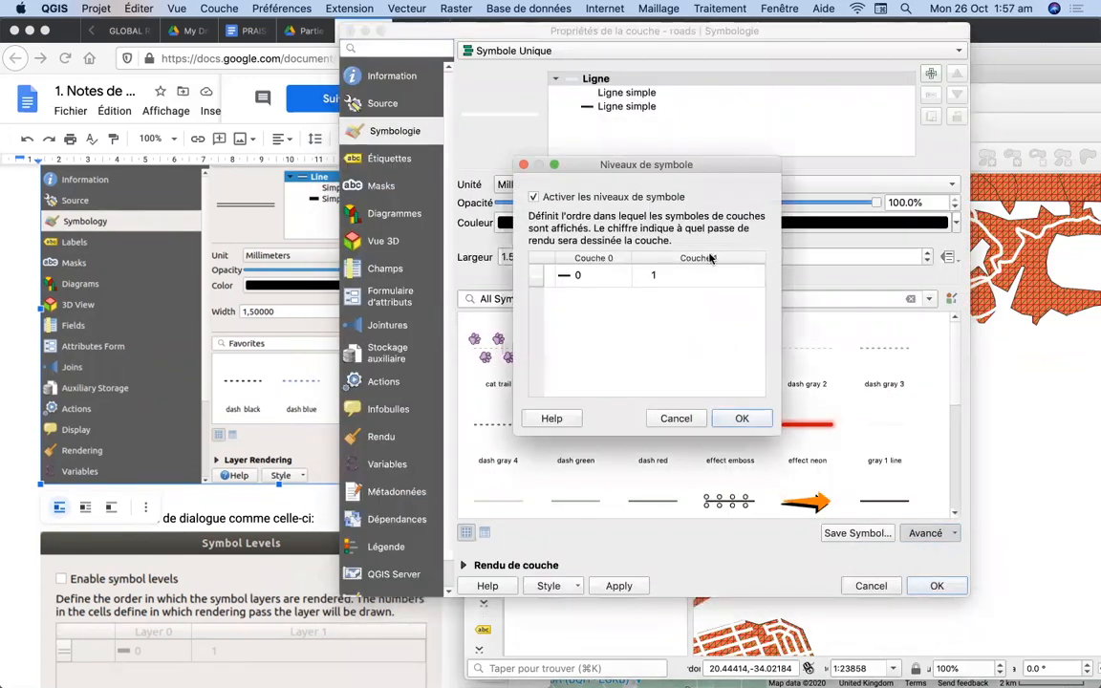
click(576, 277)
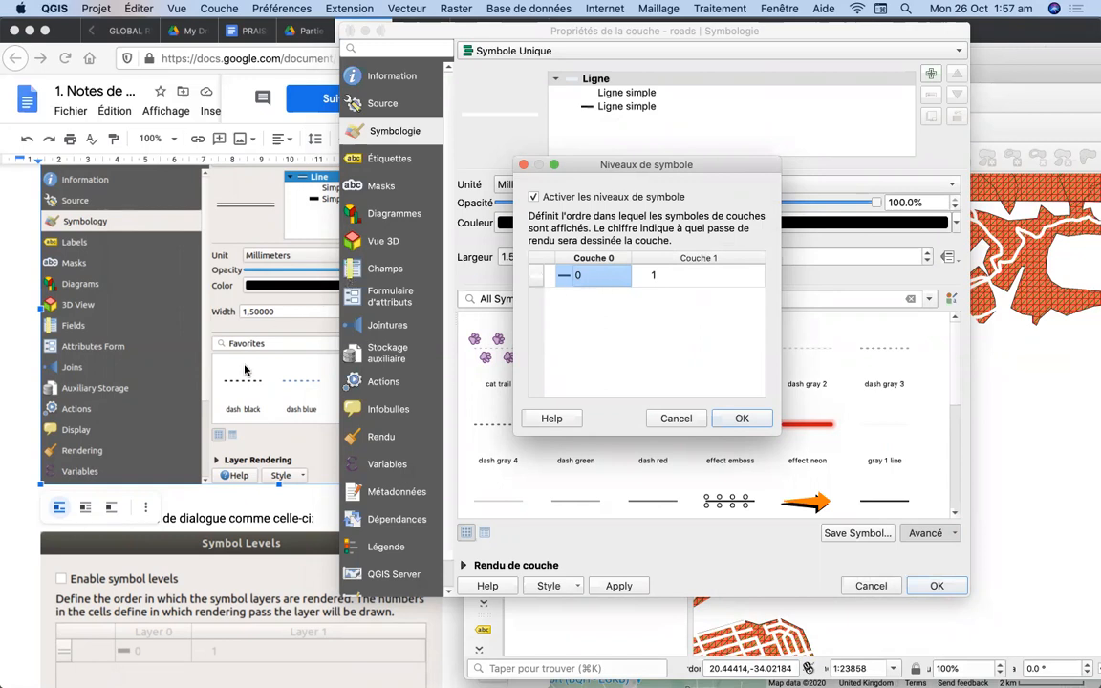
Step: Read steps 3 and 4 of the notes on enabling symbol levels and examine the expected map on page 37
click(222, 335)
scroll(245, 368, down, 5)
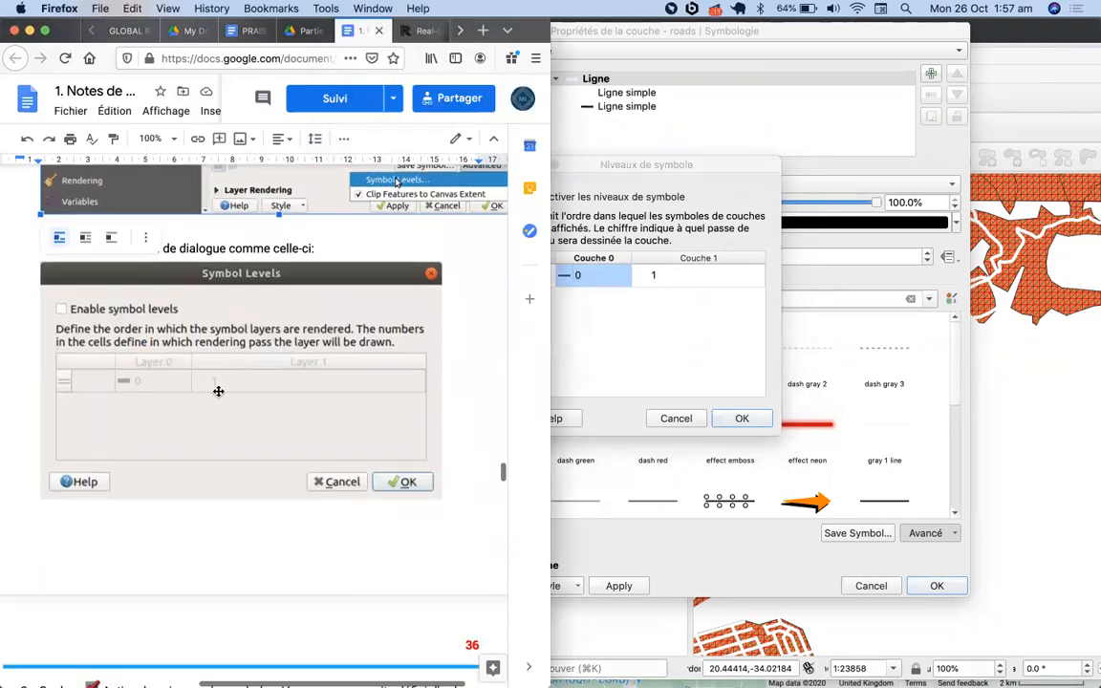
scroll(219, 388, down, 2)
scroll(219, 391, down, 6)
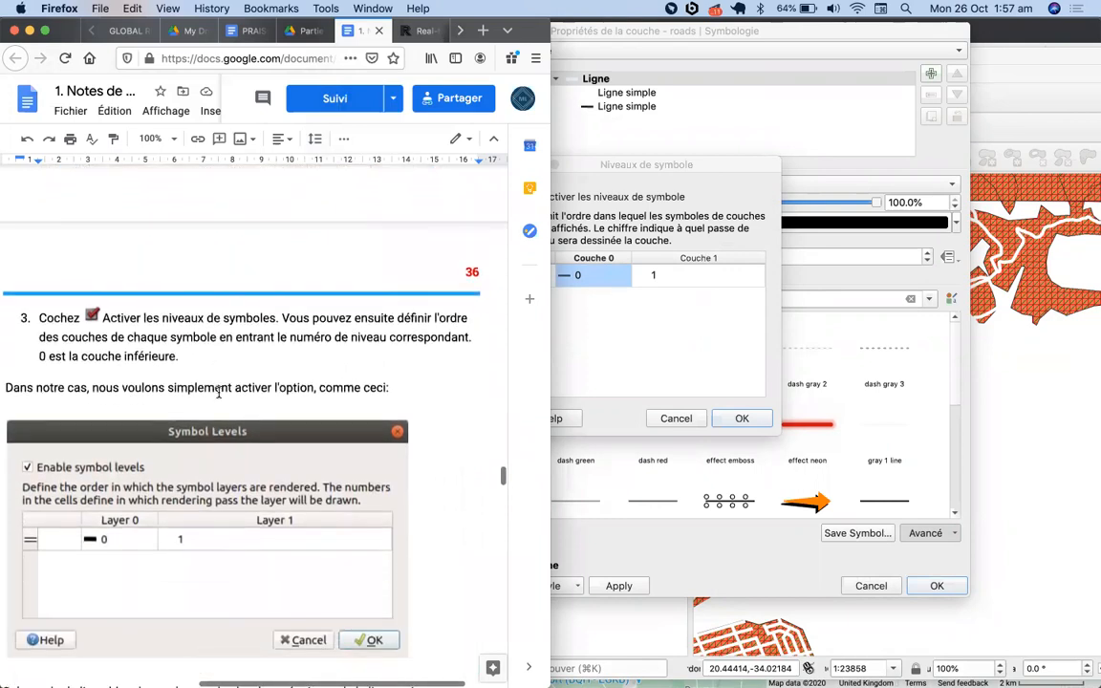
scroll(219, 391, down, 1)
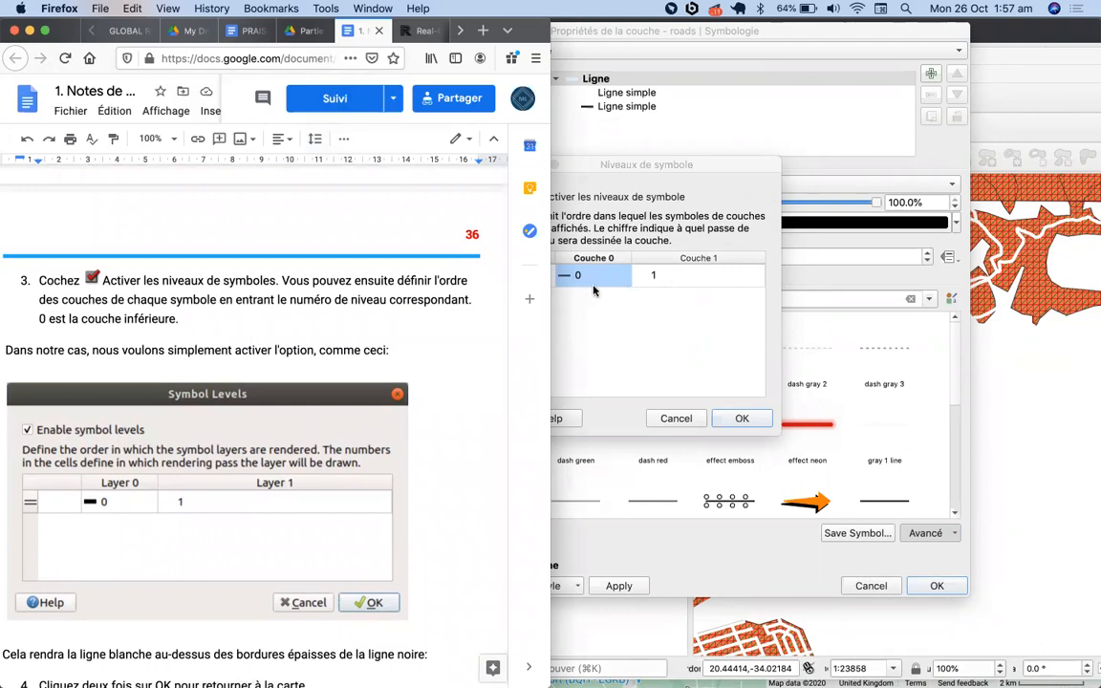
click(370, 463)
scroll(371, 467, down, 4)
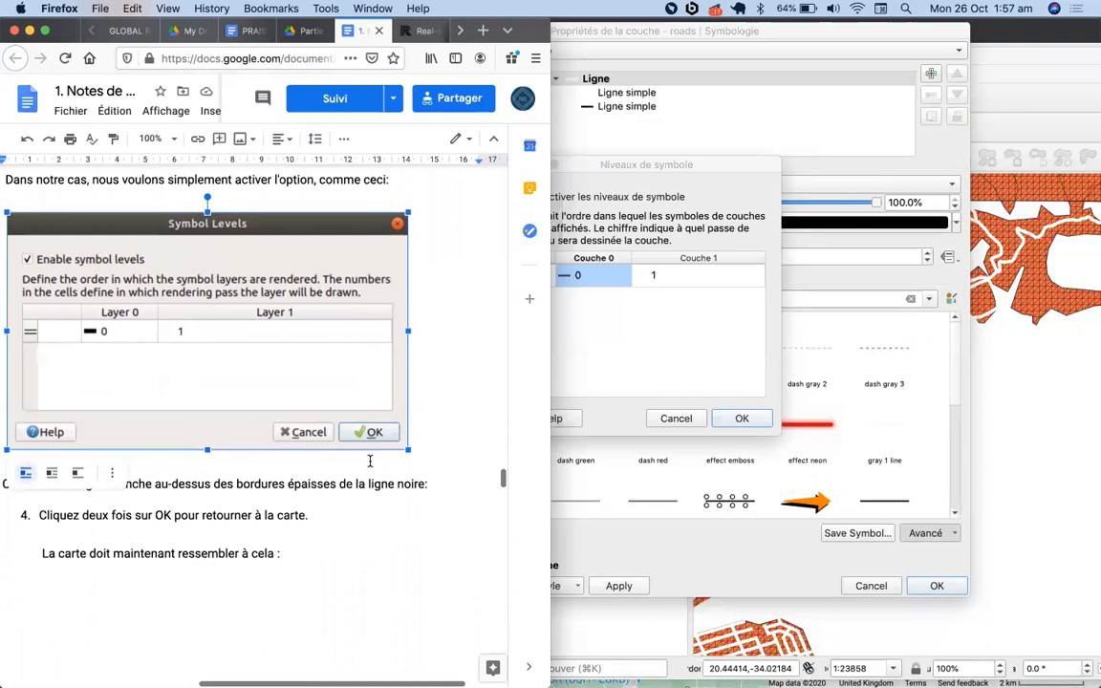
click(322, 503)
scroll(328, 517, down, 10)
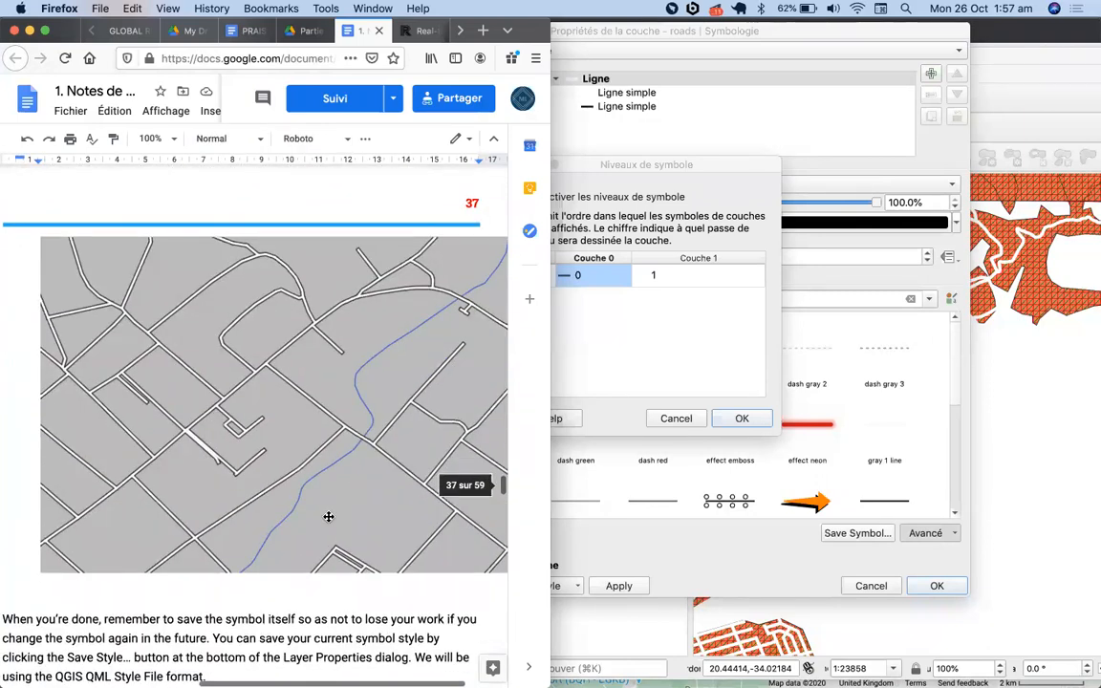
Step: Accept the roads layer's enabled symbol levels, confirm the layer properties and inspect the roads up close on the map
click(724, 418)
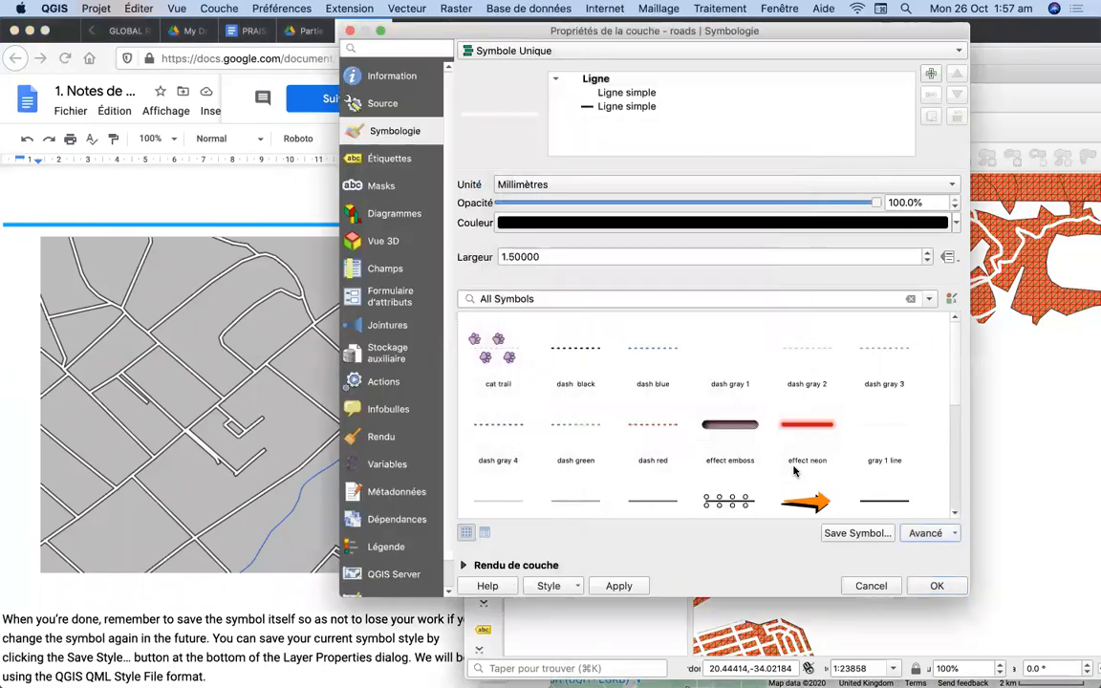
click(936, 586)
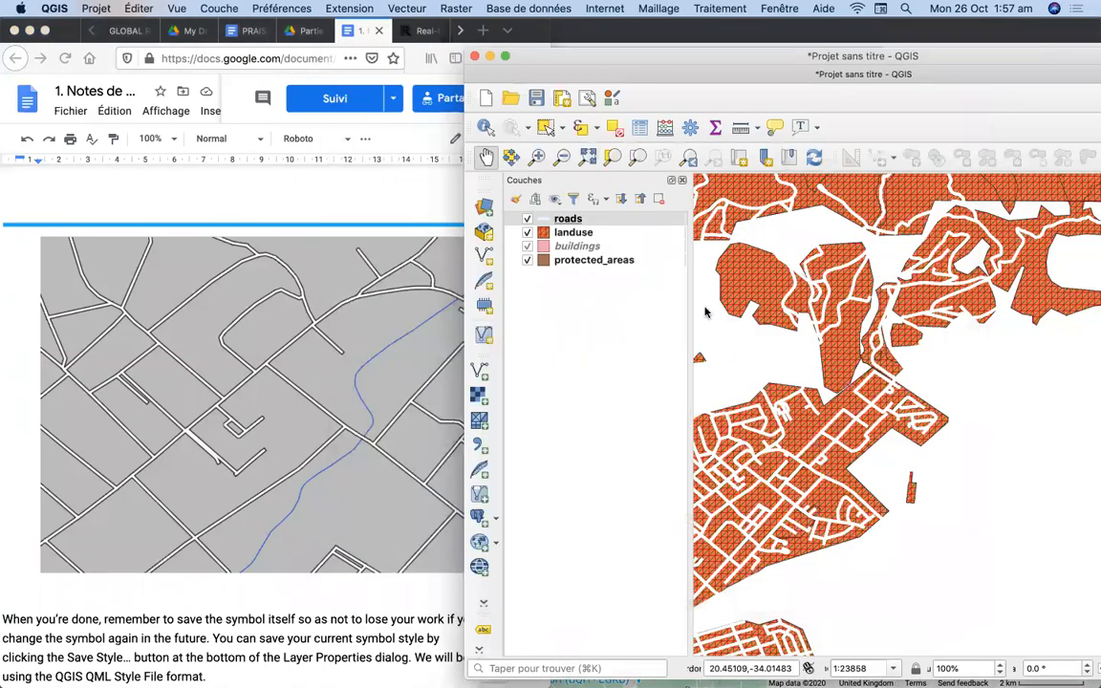
click(536, 156)
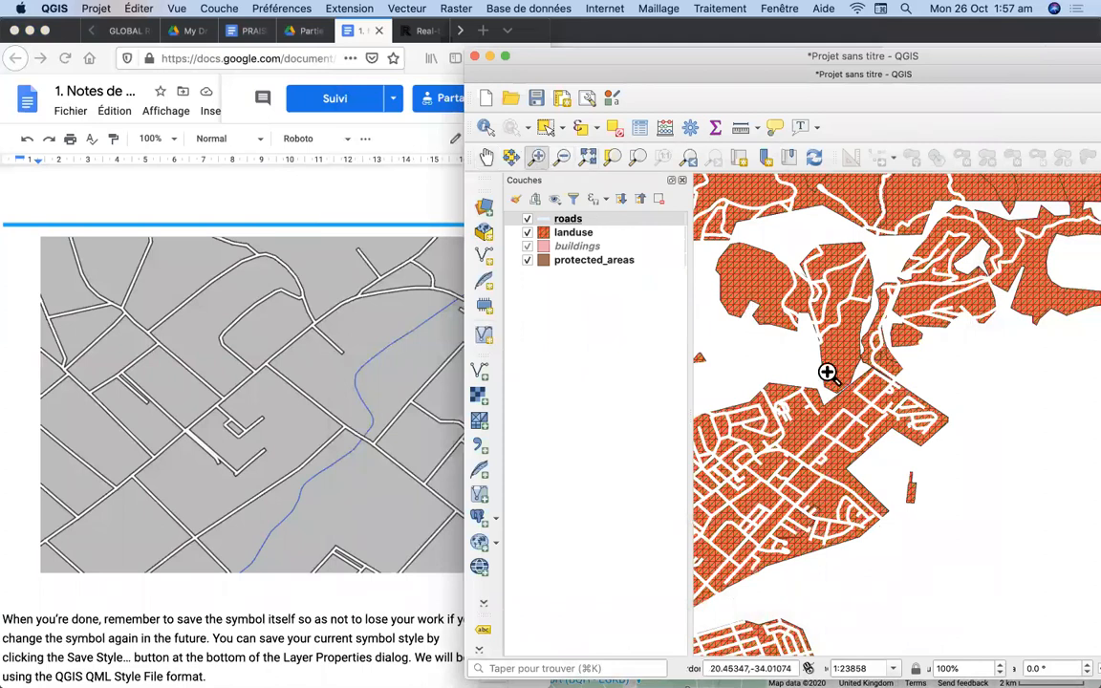
click(879, 405)
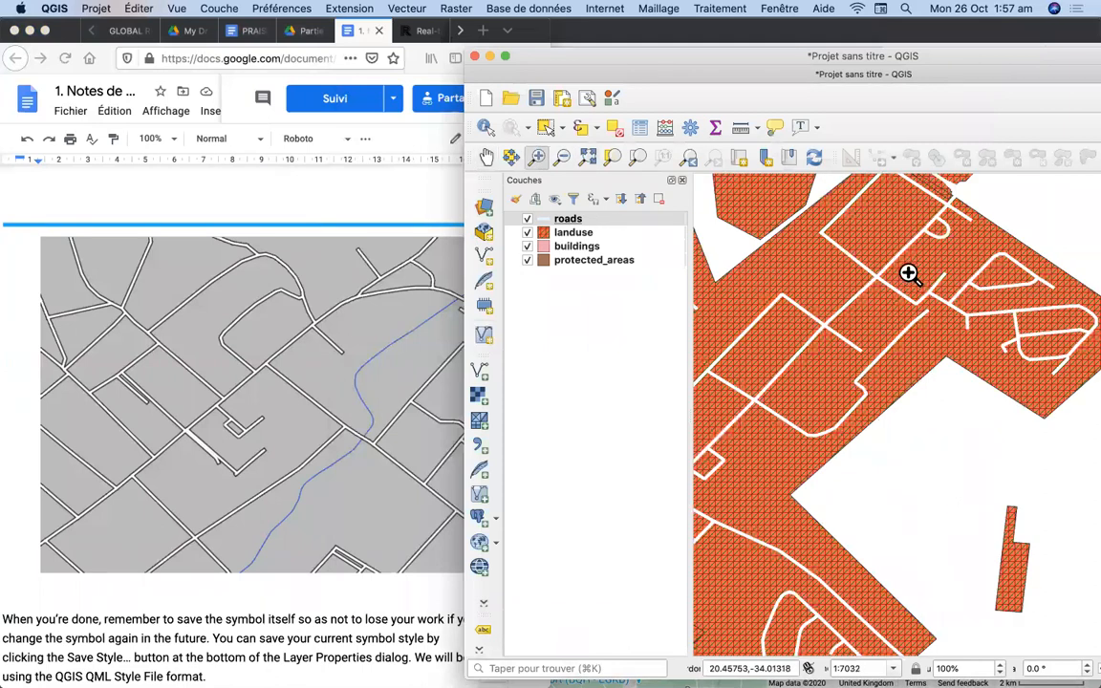
Step: Read the notes on saving the style and open the roads layer's save-style dialog for a QGIS QML style file
click(202, 565)
scroll(201, 564, down, 5)
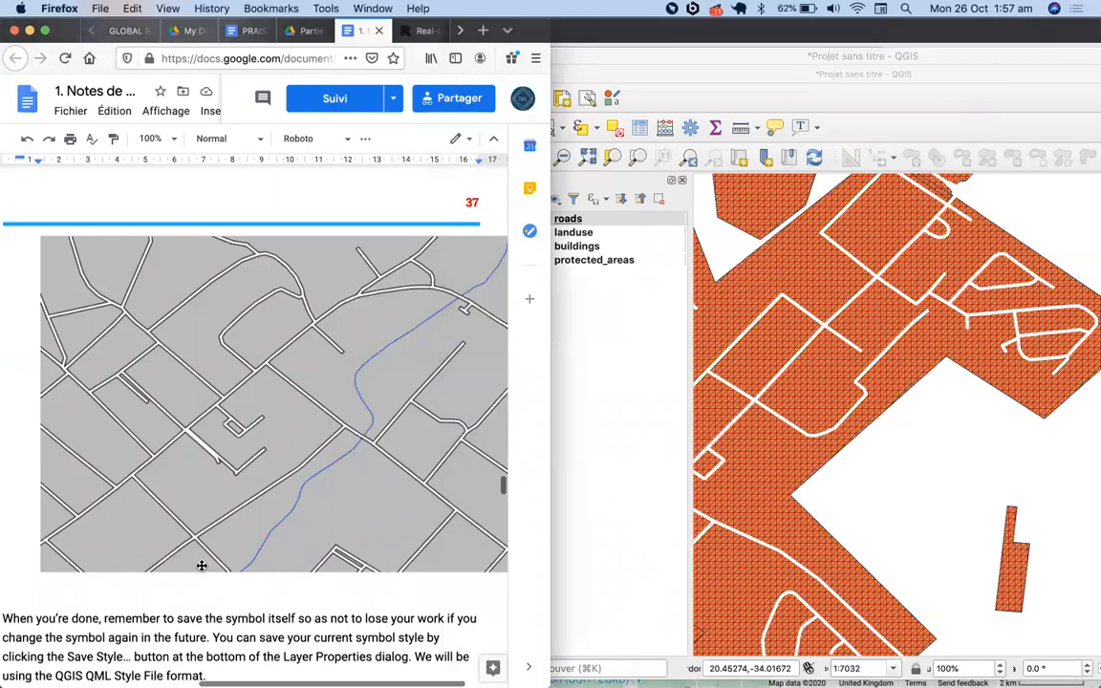
scroll(202, 565, down, 2)
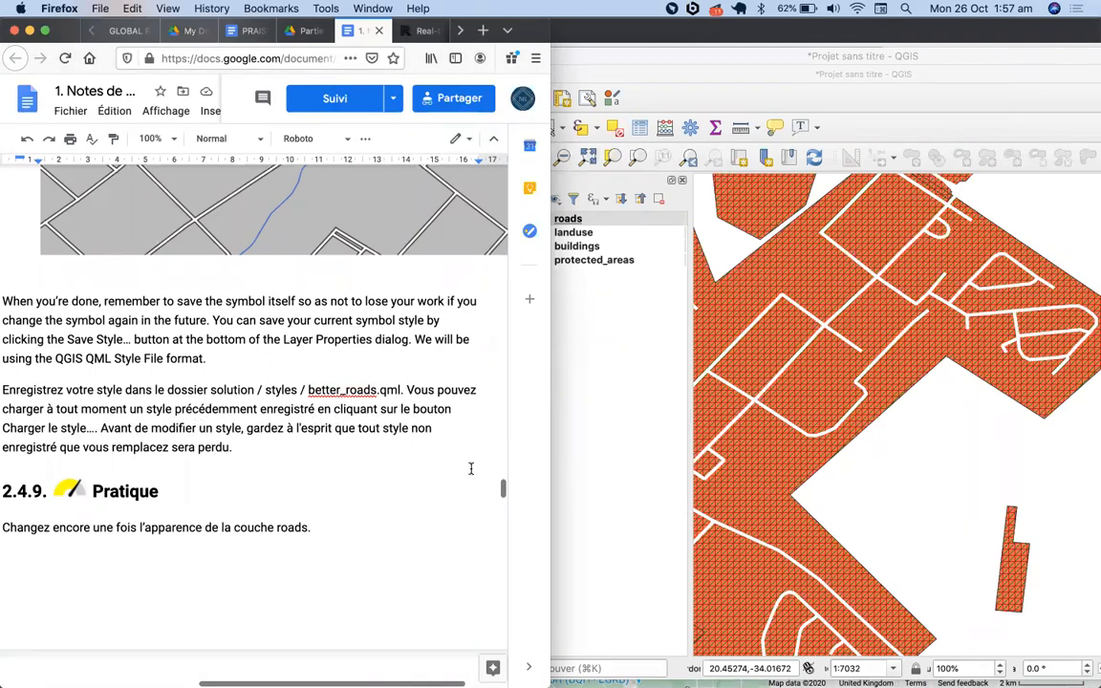
click(803, 476)
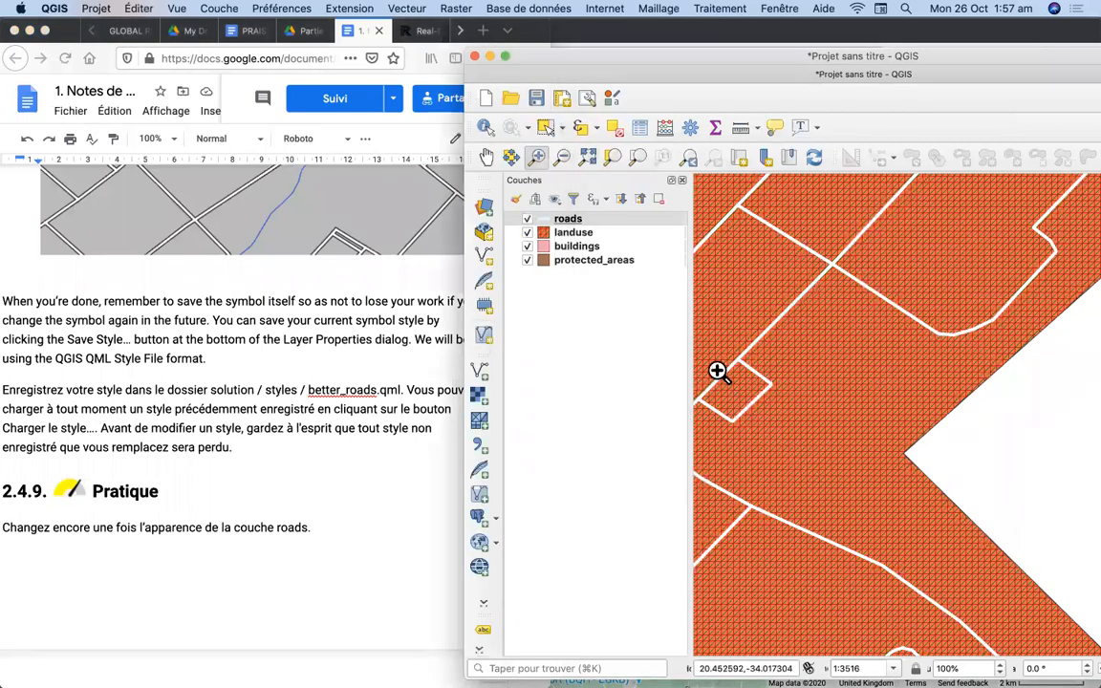
click(564, 218)
double_click(567, 220)
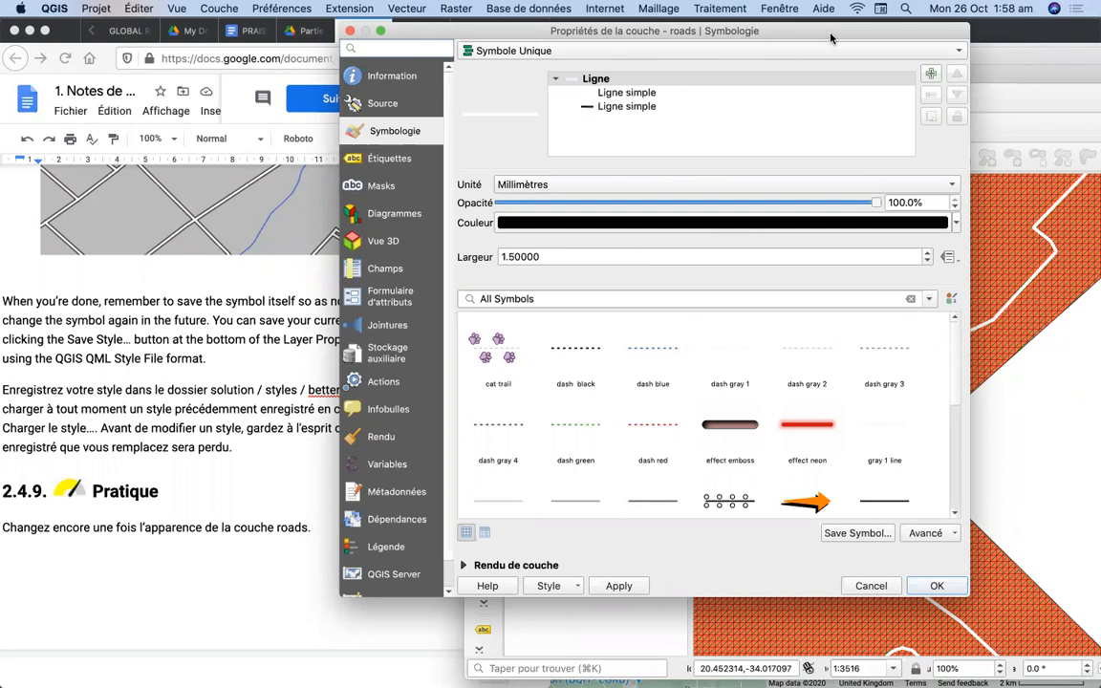
drag(831, 38, 960, 53)
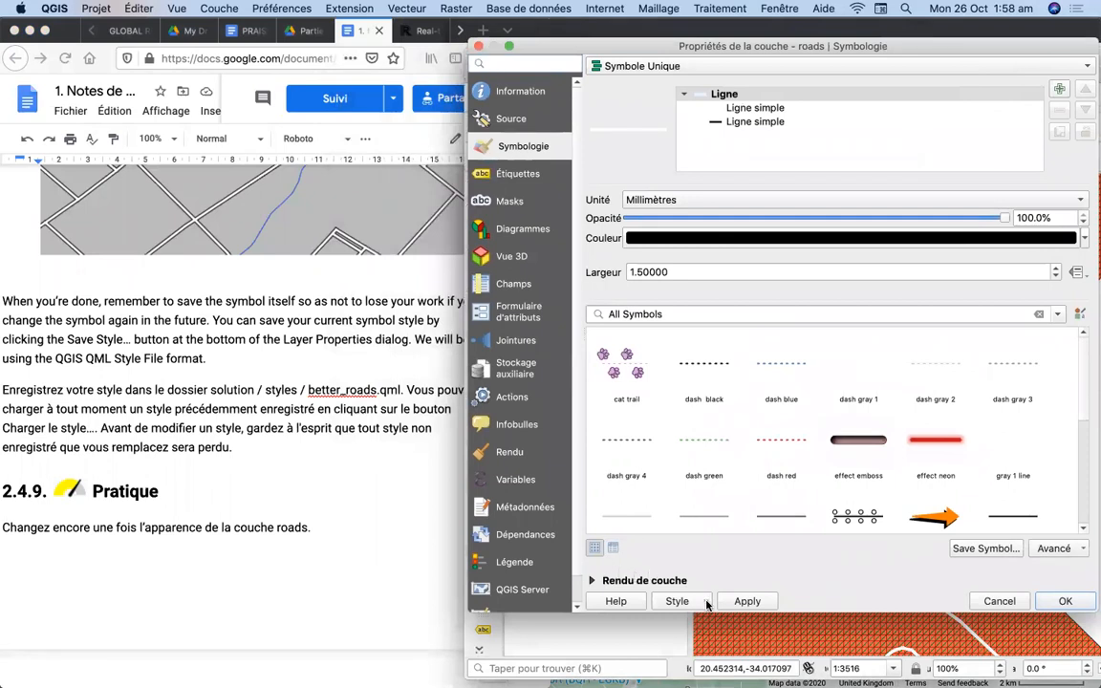
click(707, 602)
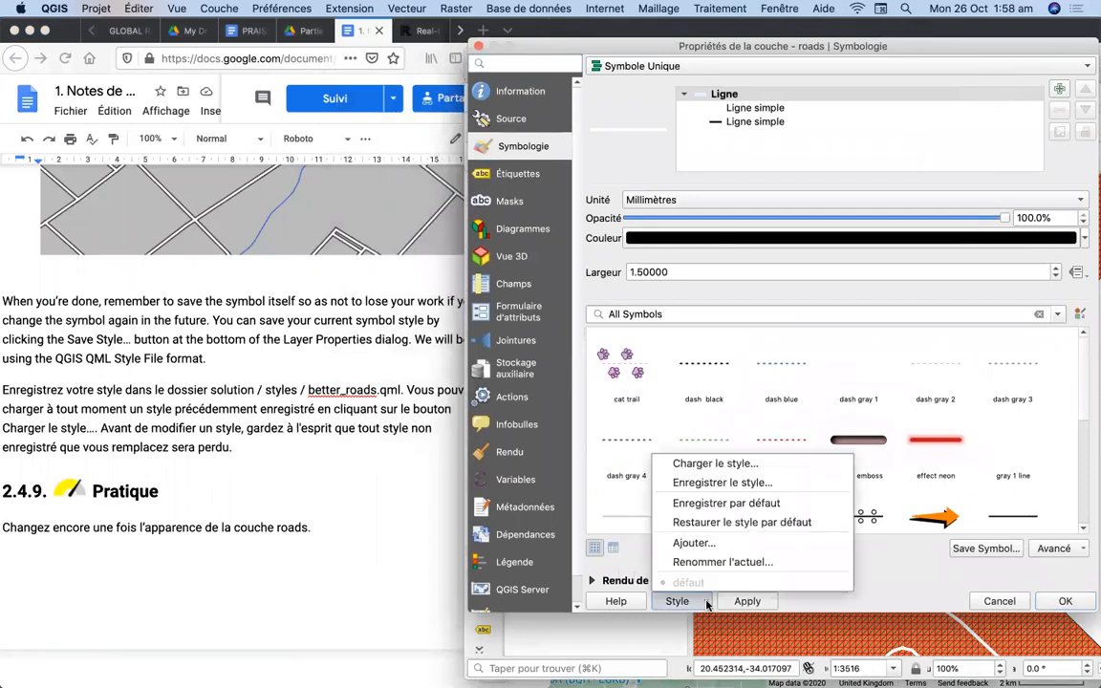
click(733, 487)
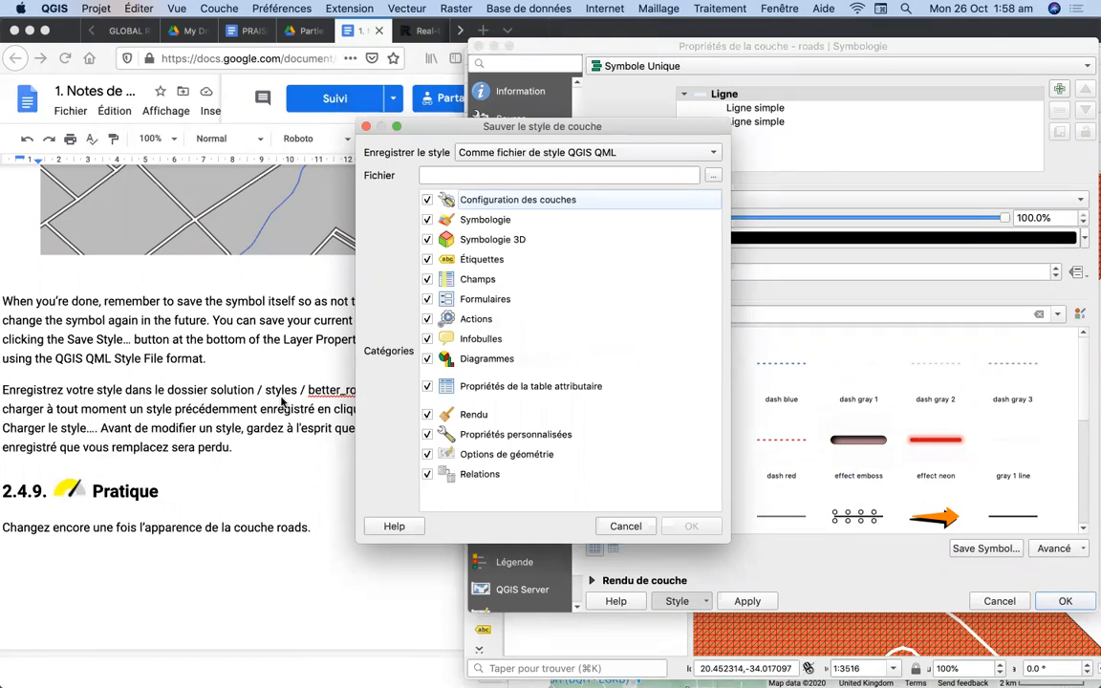
Step: Consult the notes for the better_roads.qml save location and open the file browser to choose the style file's destination
click(250, 361)
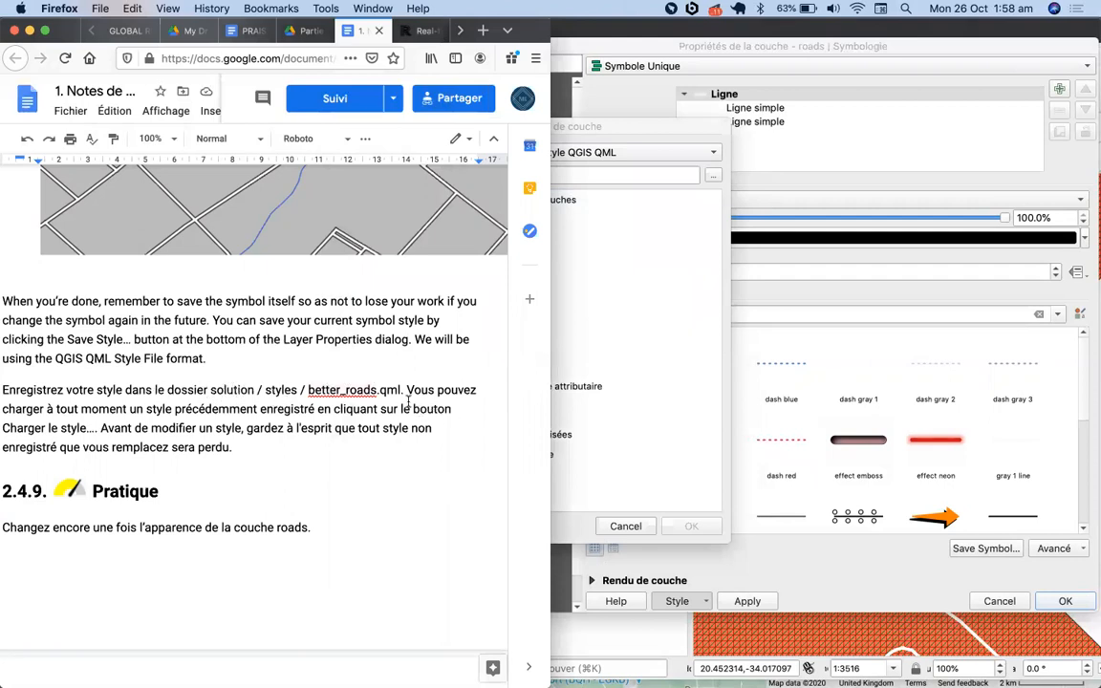
click(640, 414)
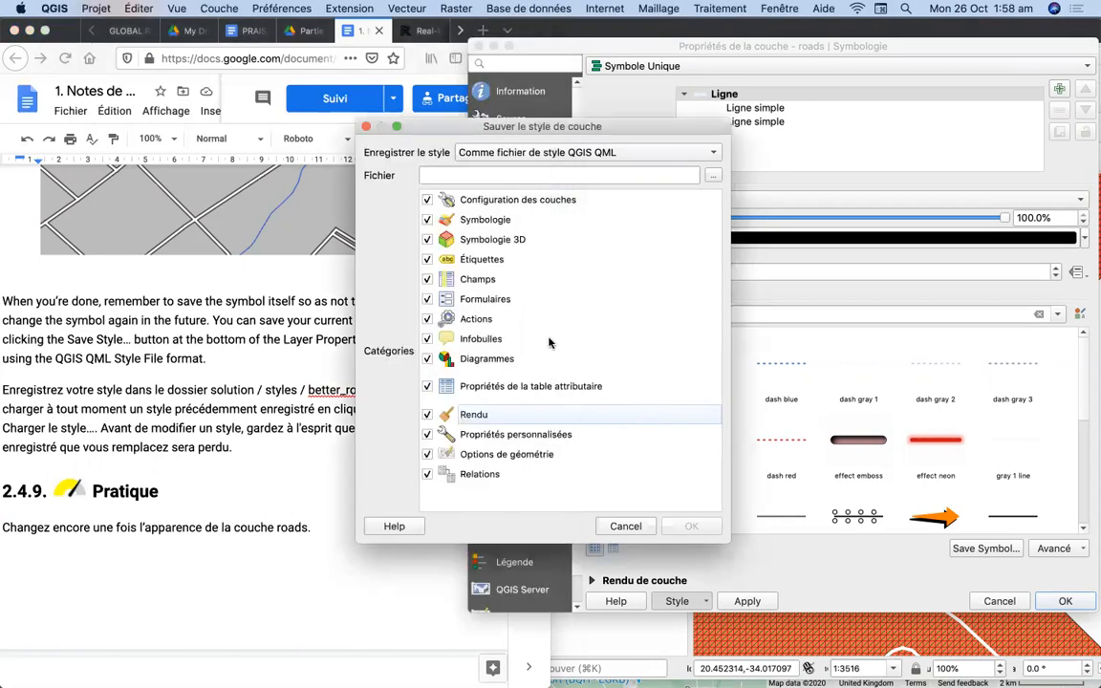
click(483, 223)
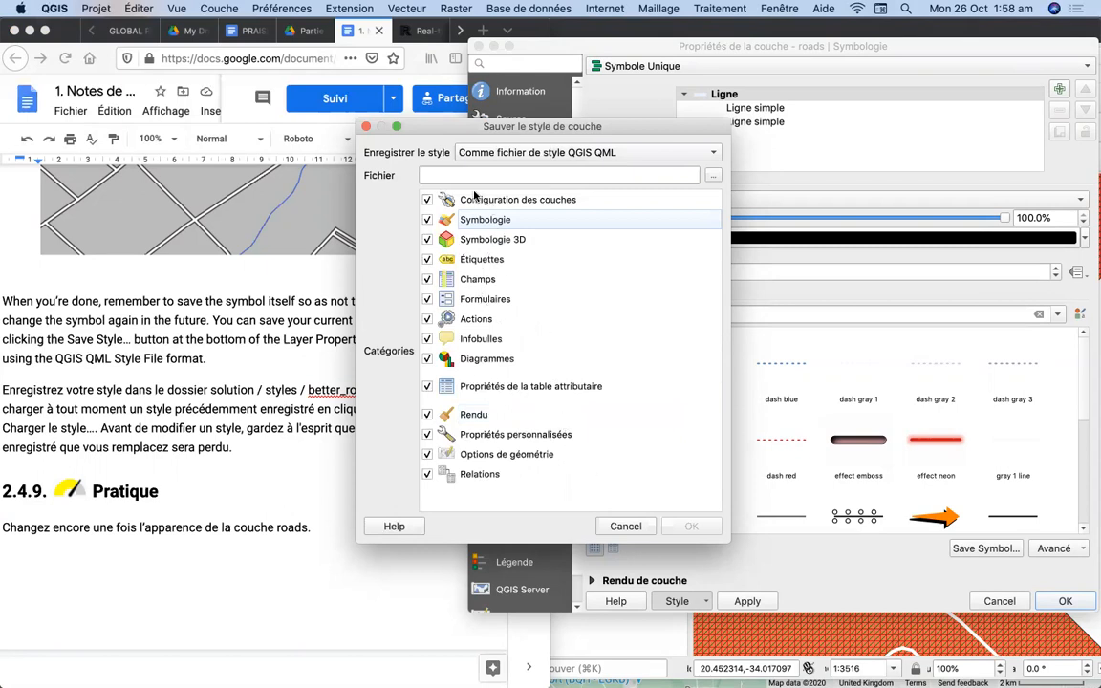
click(713, 178)
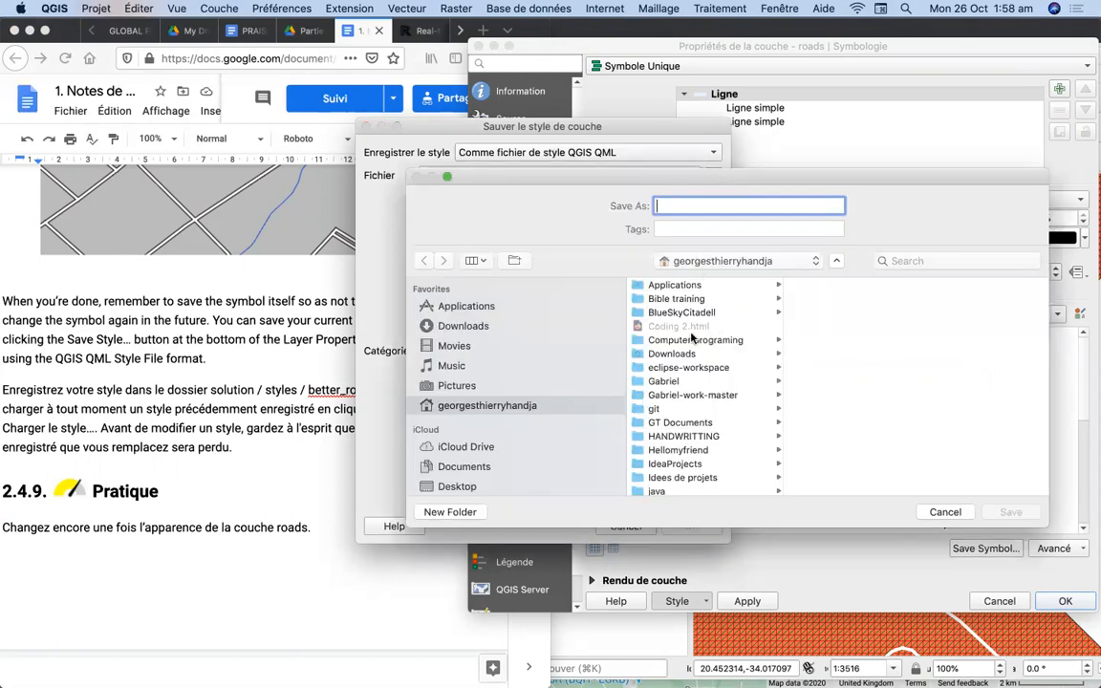
Step: Browse the save location to the Multiple.Invest Ltd / Projects / Parcours MI / Parcours 1 folder
scroll(688, 453, down, 10)
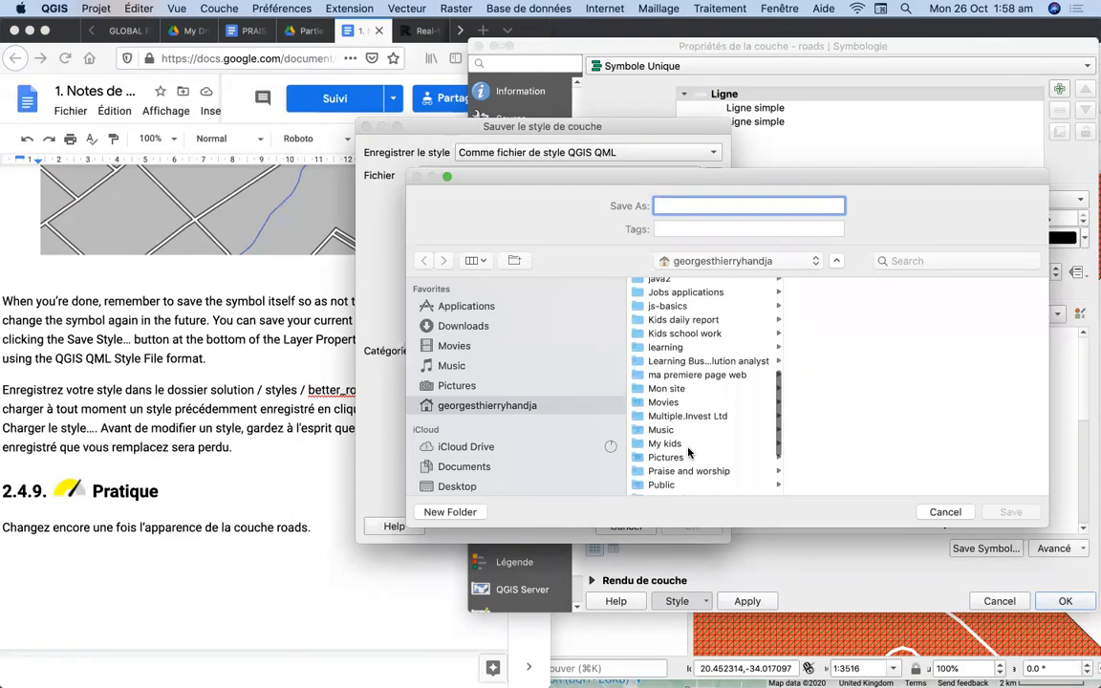
scroll(688, 453, down, 3)
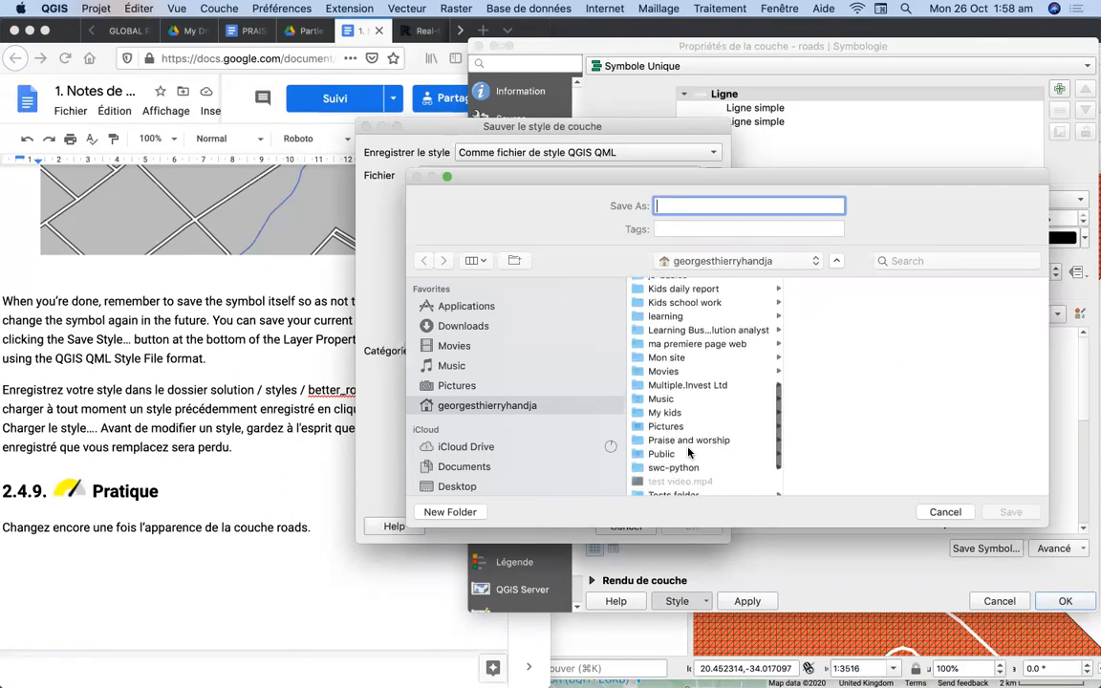
scroll(688, 453, down, 3)
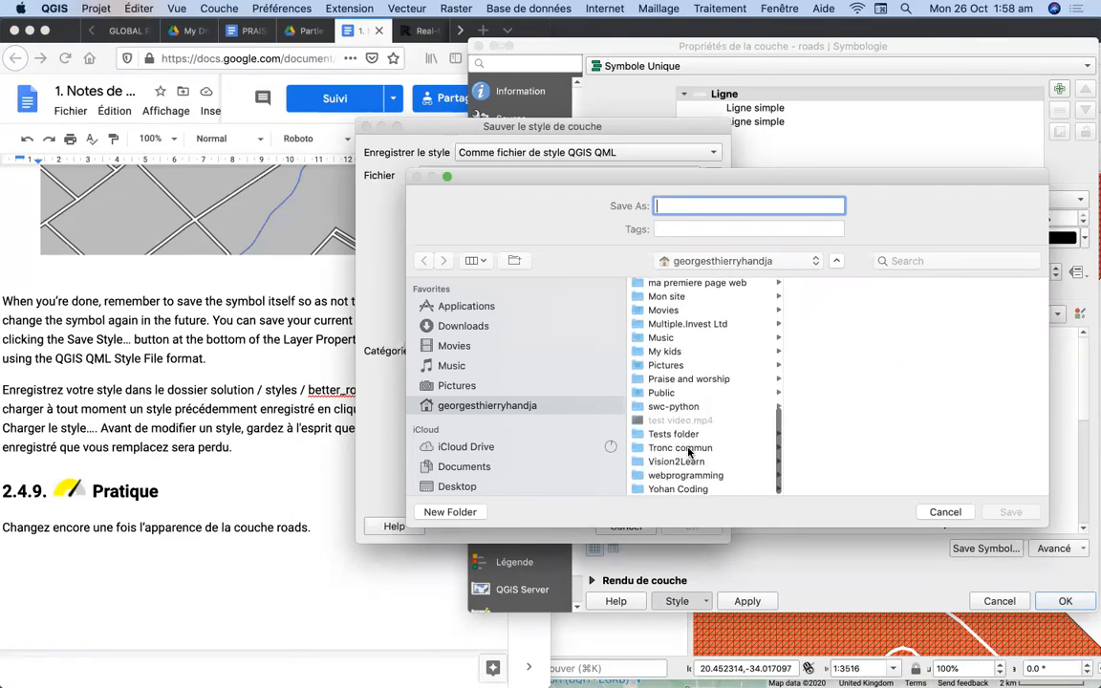
click(687, 323)
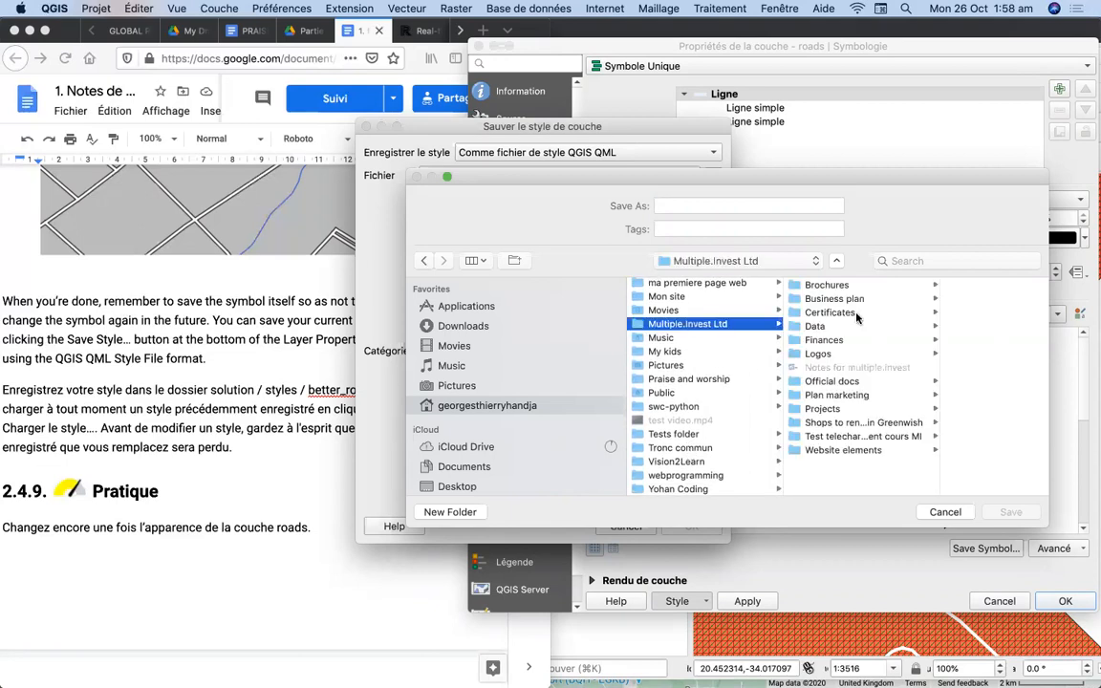
click(822, 408)
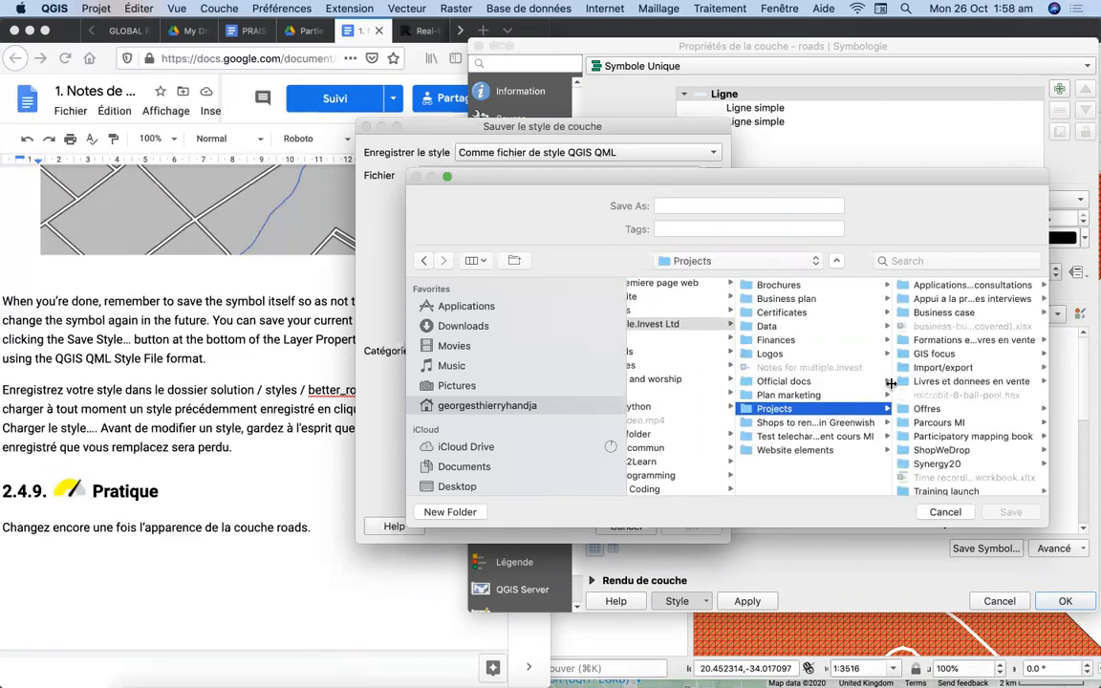
click(946, 422)
click(951, 327)
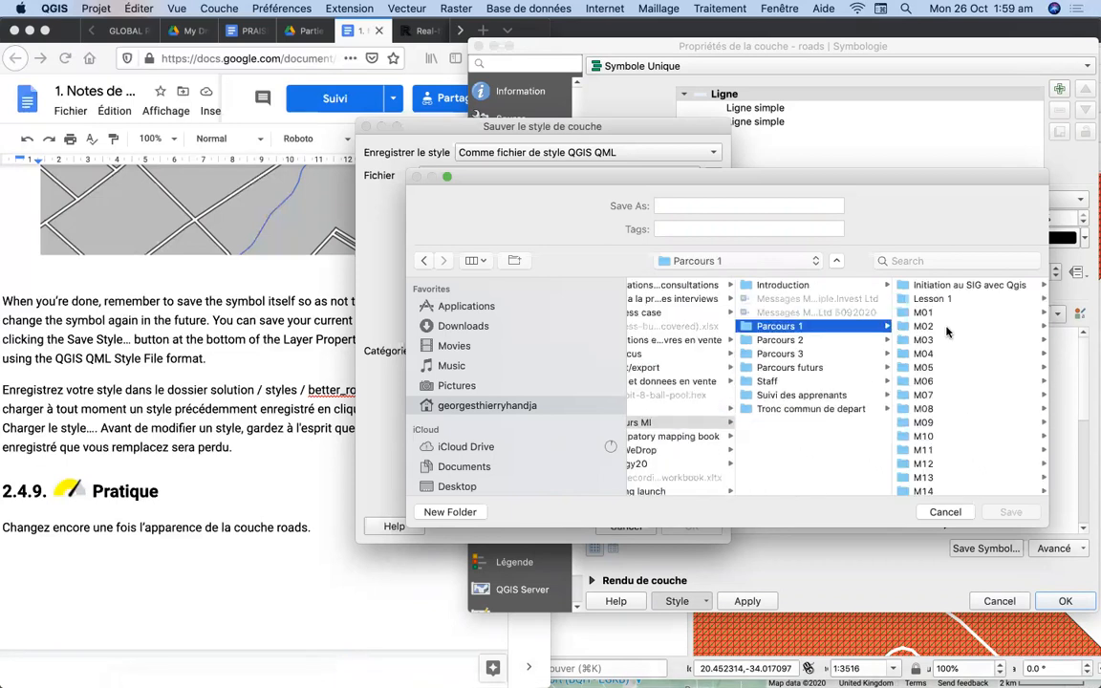
Step: Go through Initiation au SIG avec Qgis and QGIS-Training-Data-to use into exercise_data, and open its symbols folder
click(952, 288)
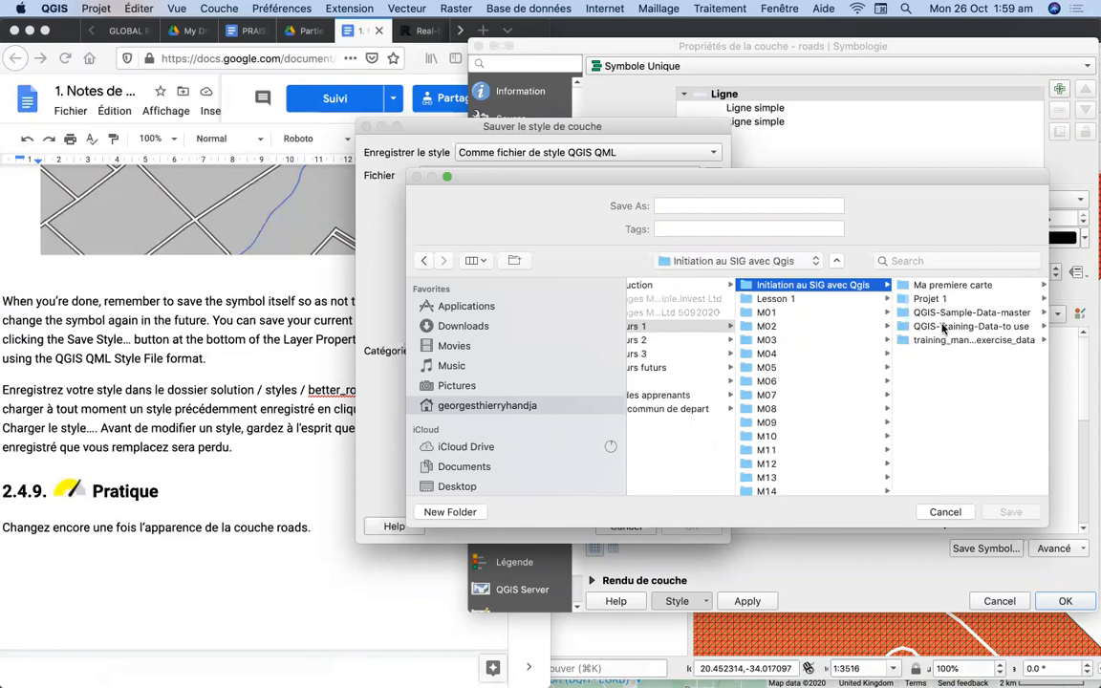
click(942, 327)
click(938, 285)
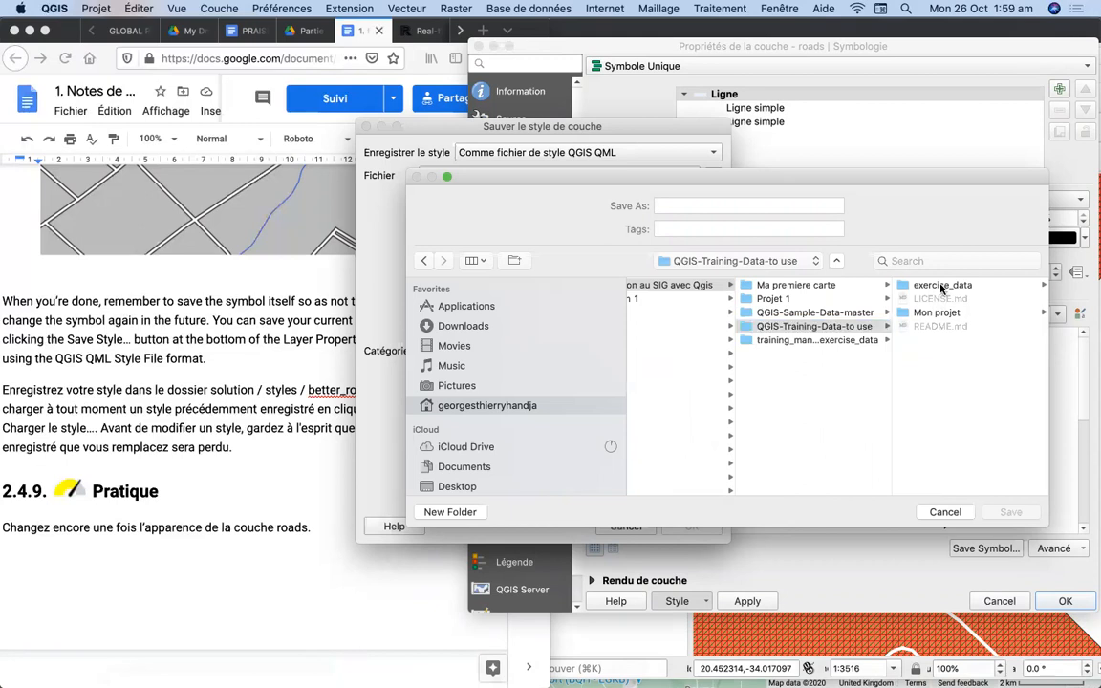
scroll(949, 315, down, 5)
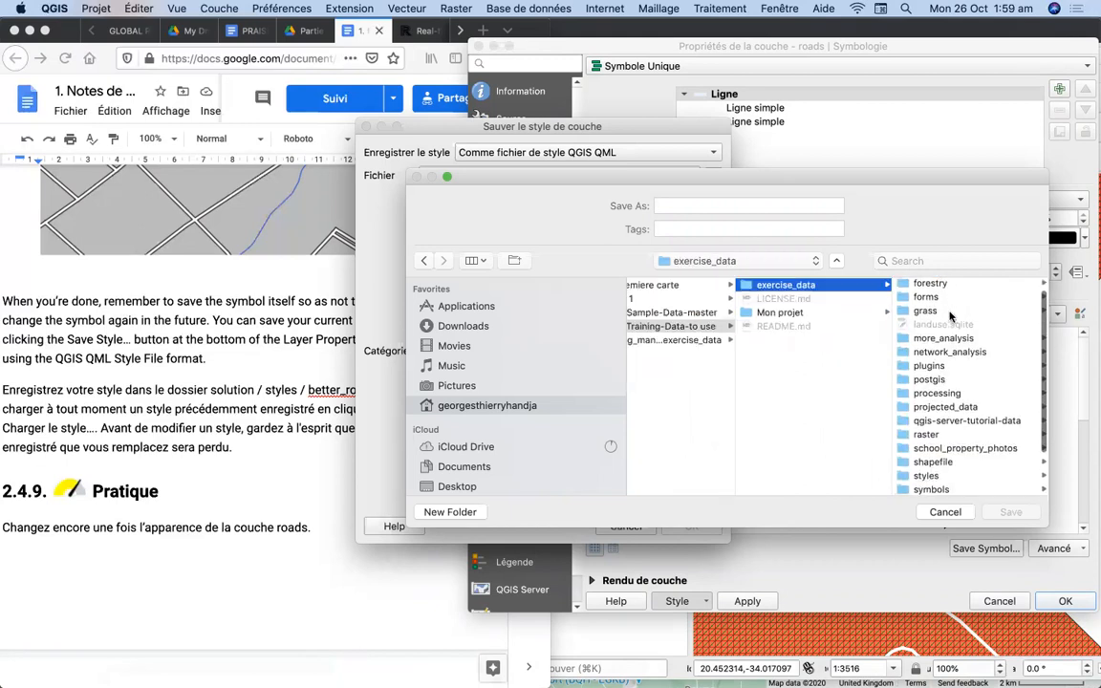
scroll(949, 316, down, 1)
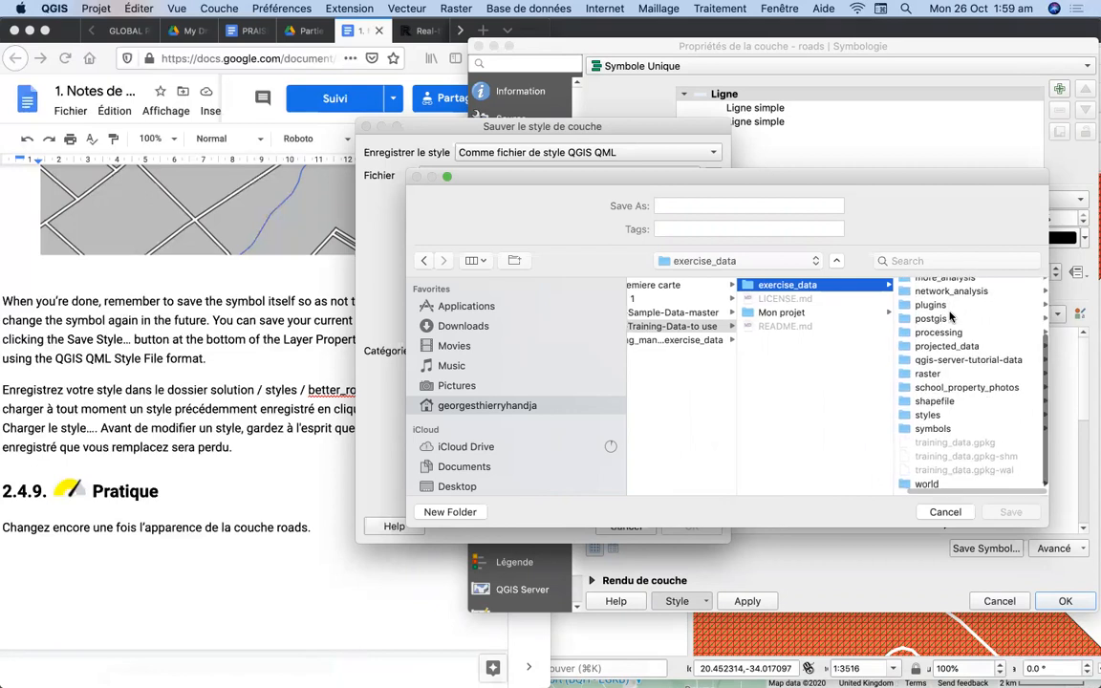
click(935, 435)
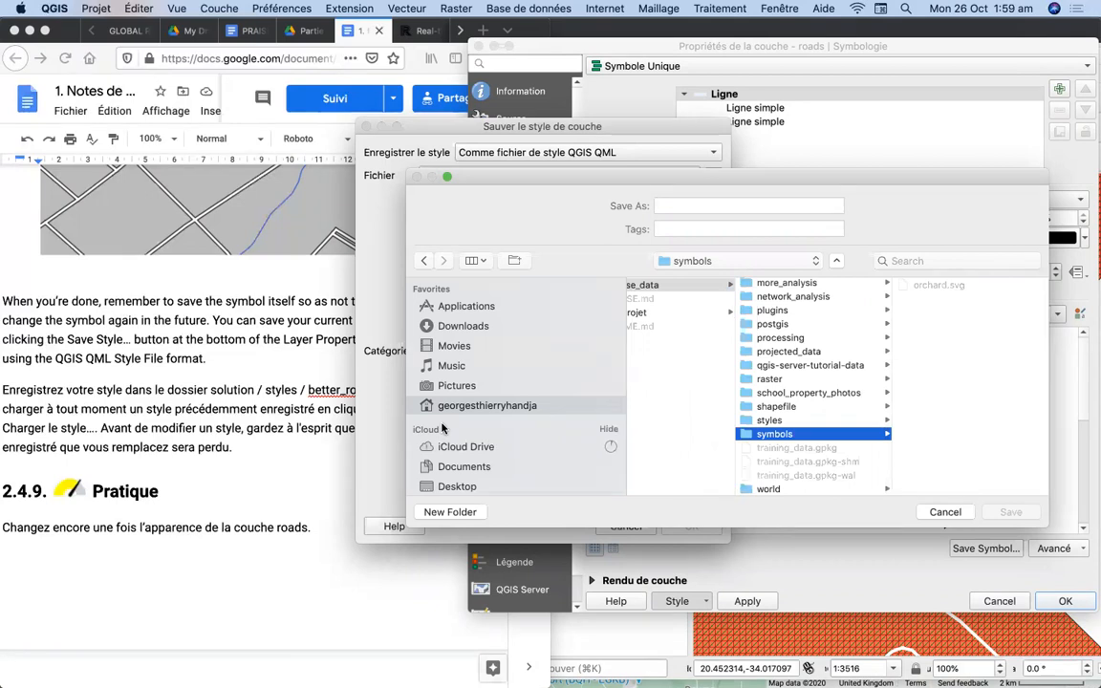
Step: Recheck the folder named in the notes, switch to the styles folder and take over the file name of the existing roads.qml
click(308, 411)
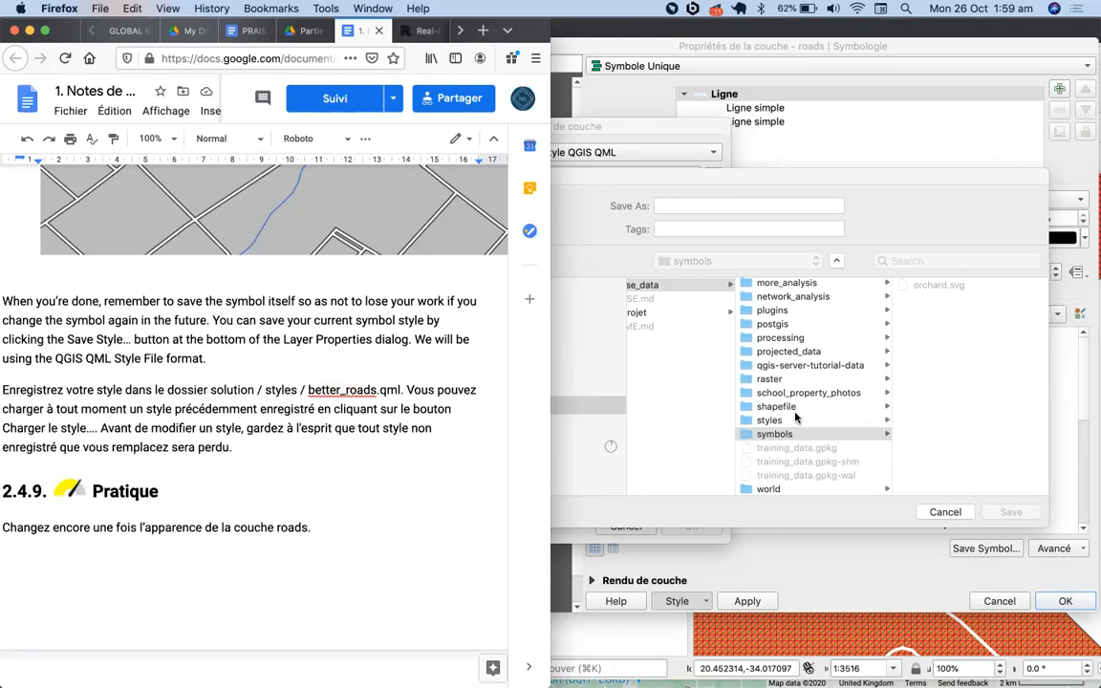
click(771, 423)
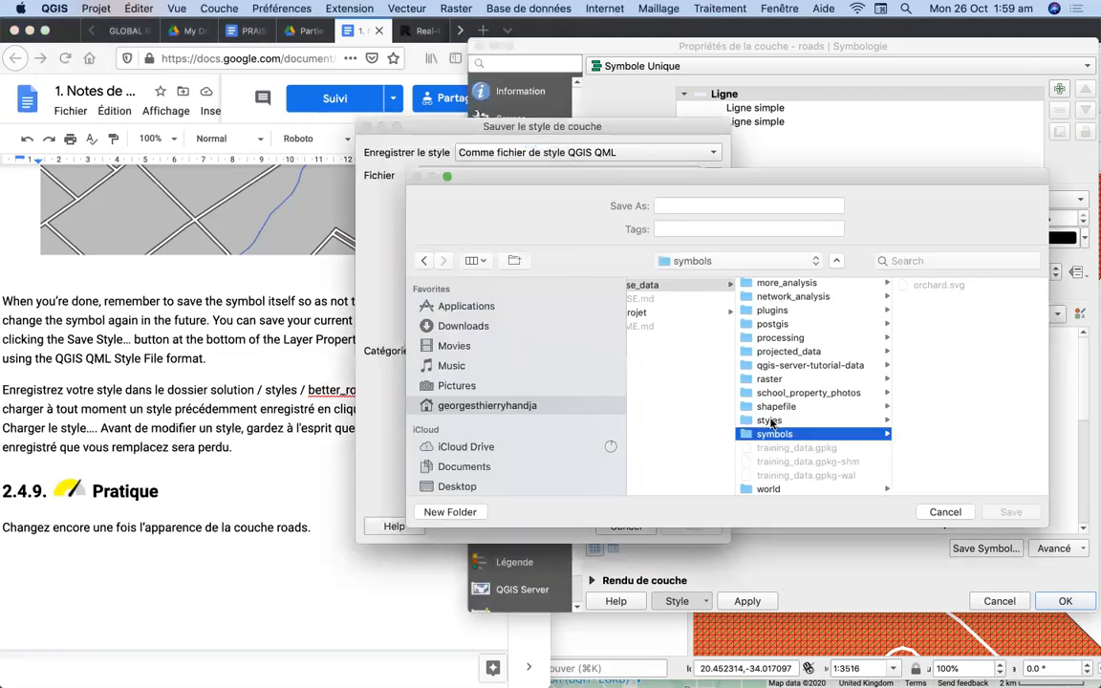
click(770, 422)
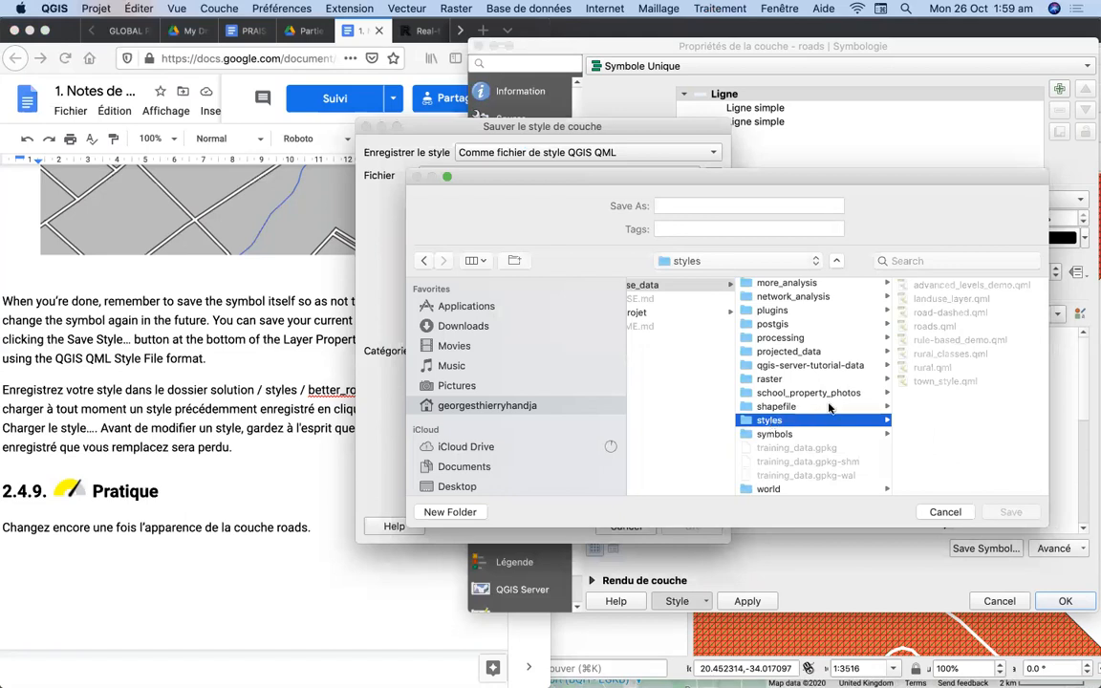
click(927, 286)
click(925, 298)
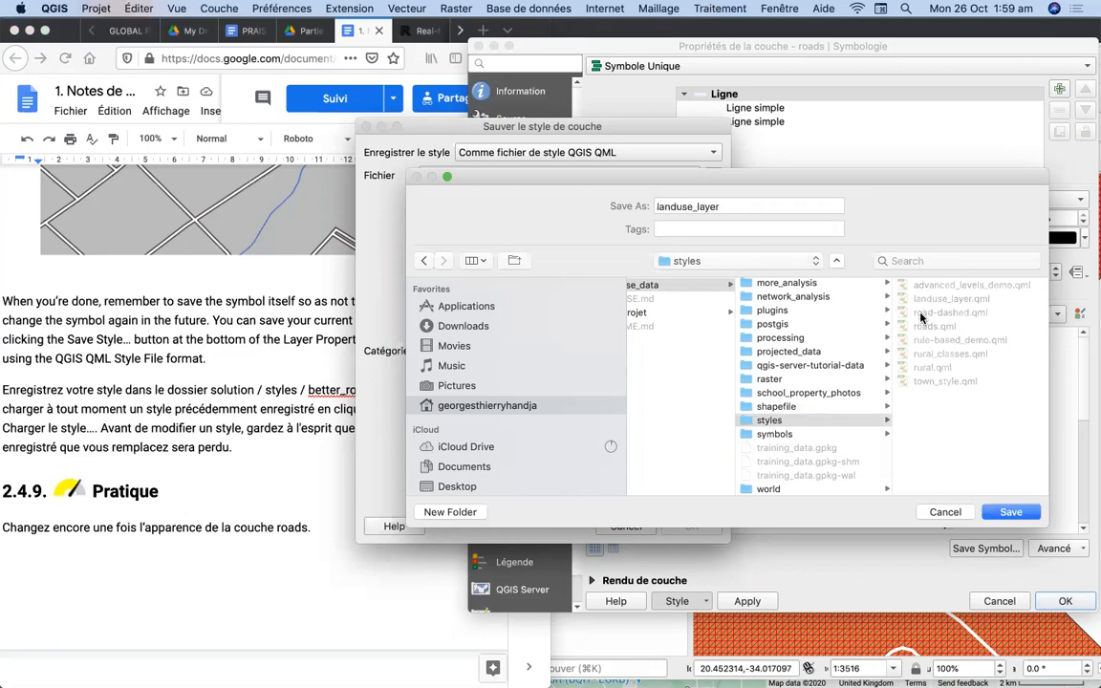
click(922, 314)
click(922, 326)
Step: Look through Mon projet and the other exercise_data folders for the save location given in the notes, ending back in styles
click(771, 324)
click(766, 297)
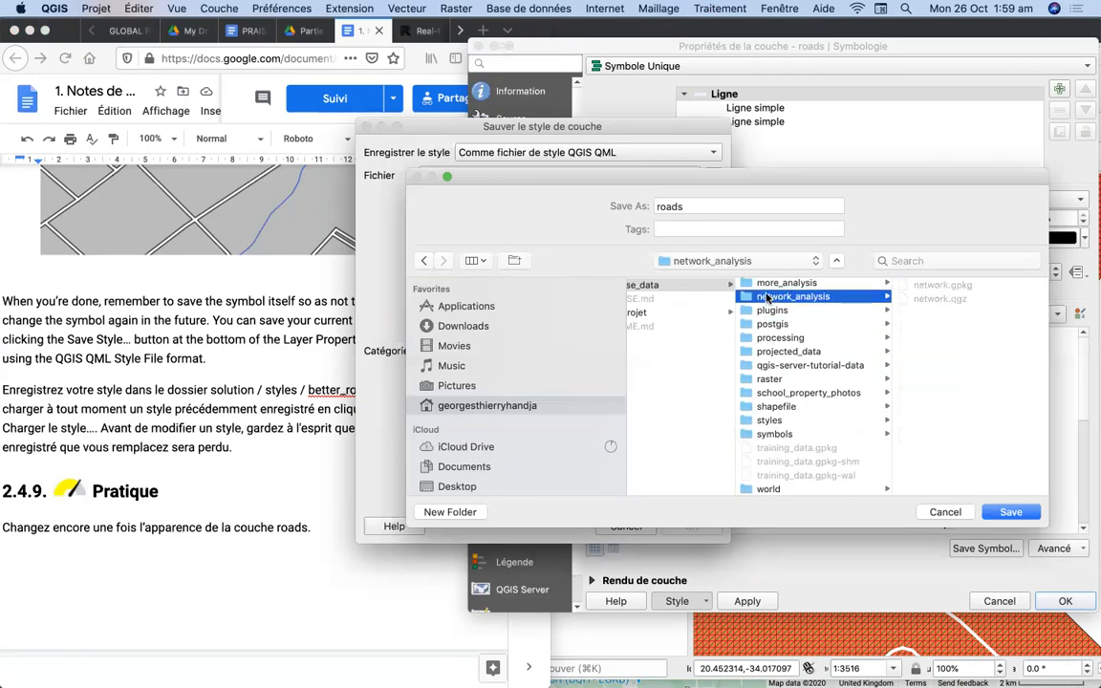
click(776, 284)
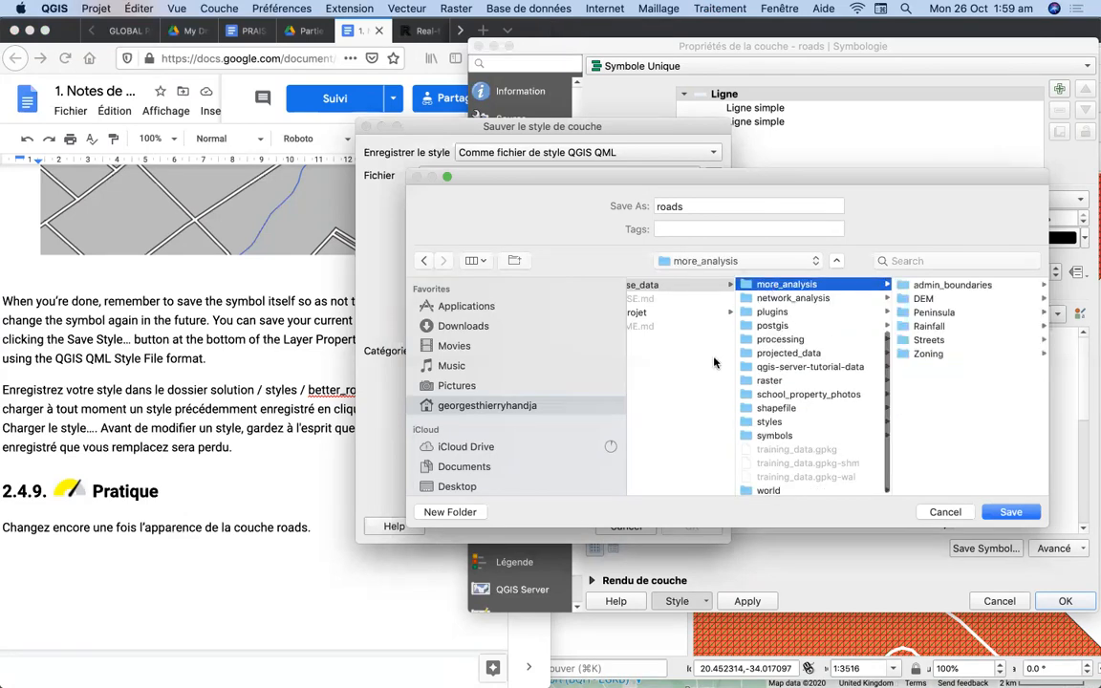
scroll(669, 330, left, 3)
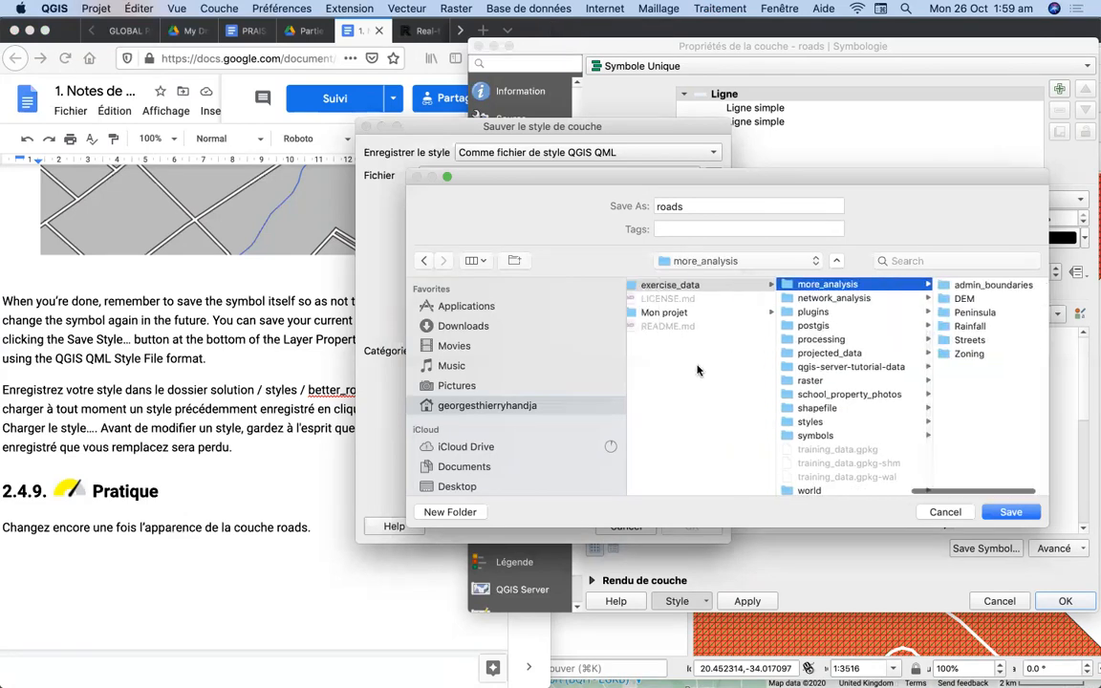
click(685, 314)
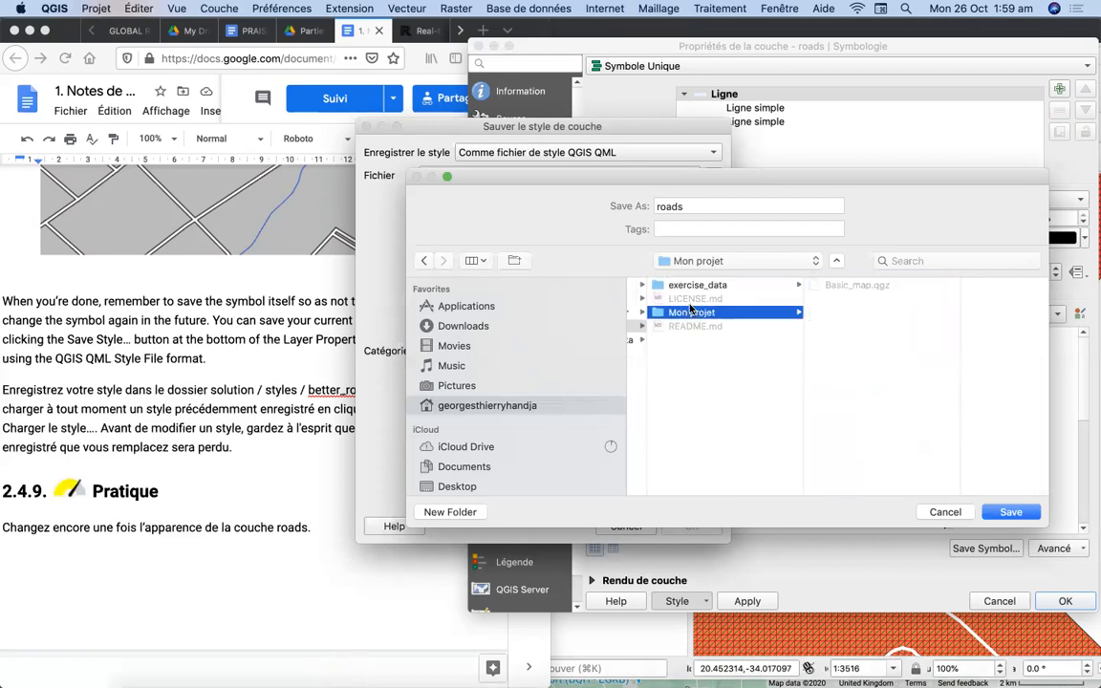
click(693, 285)
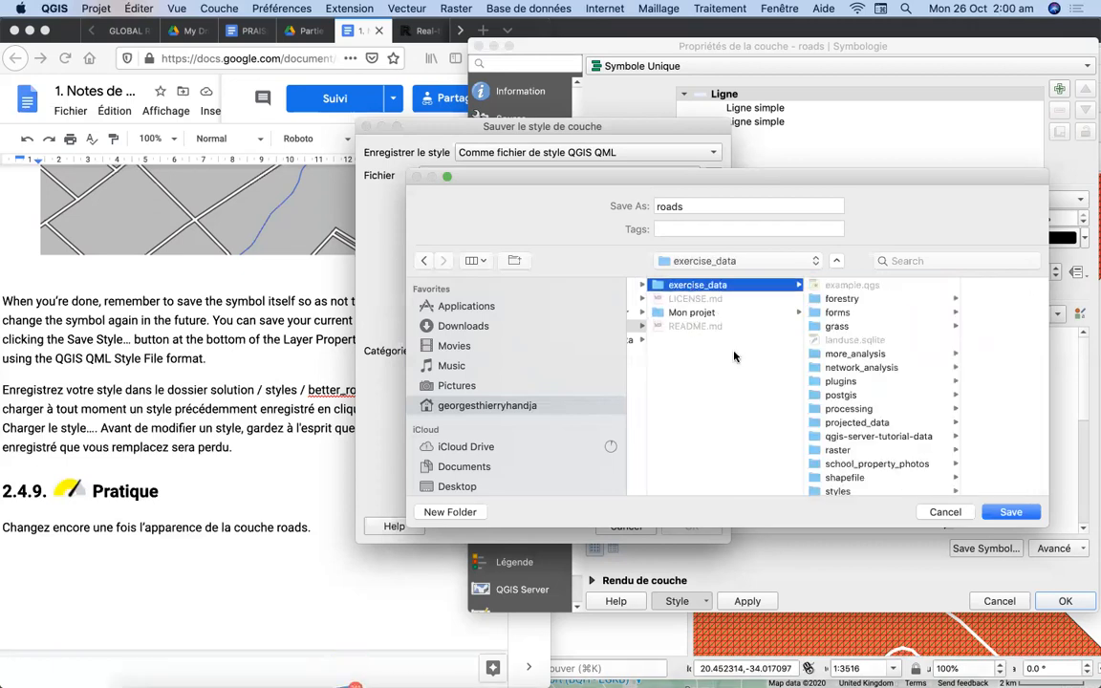
click(848, 409)
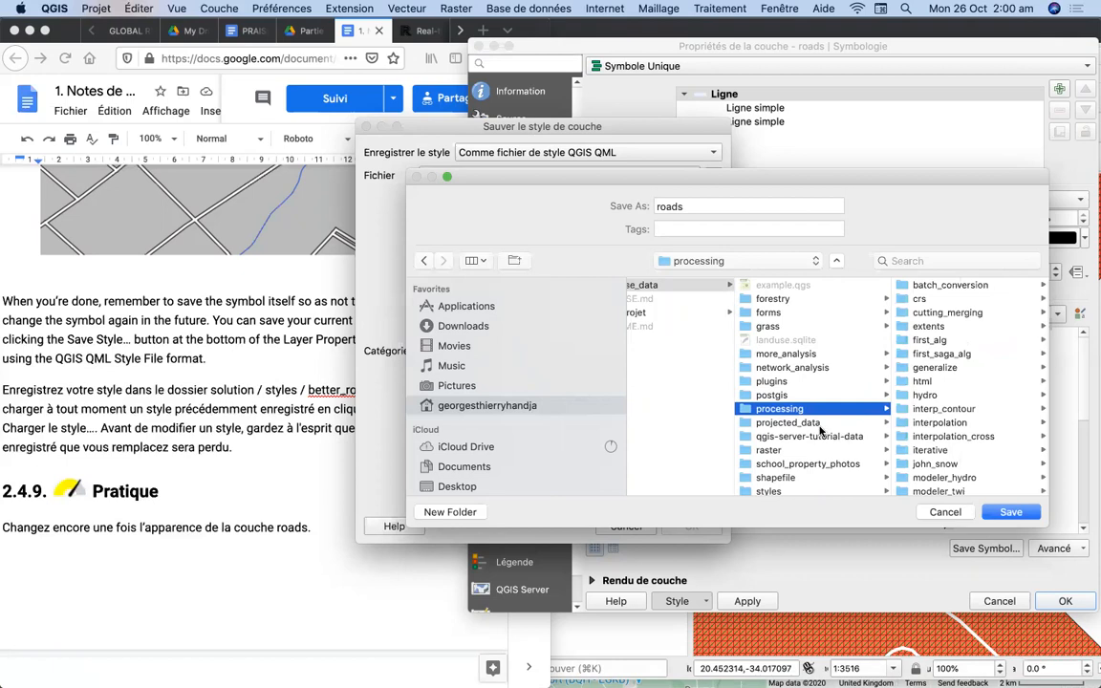
scroll(791, 439, down, 2)
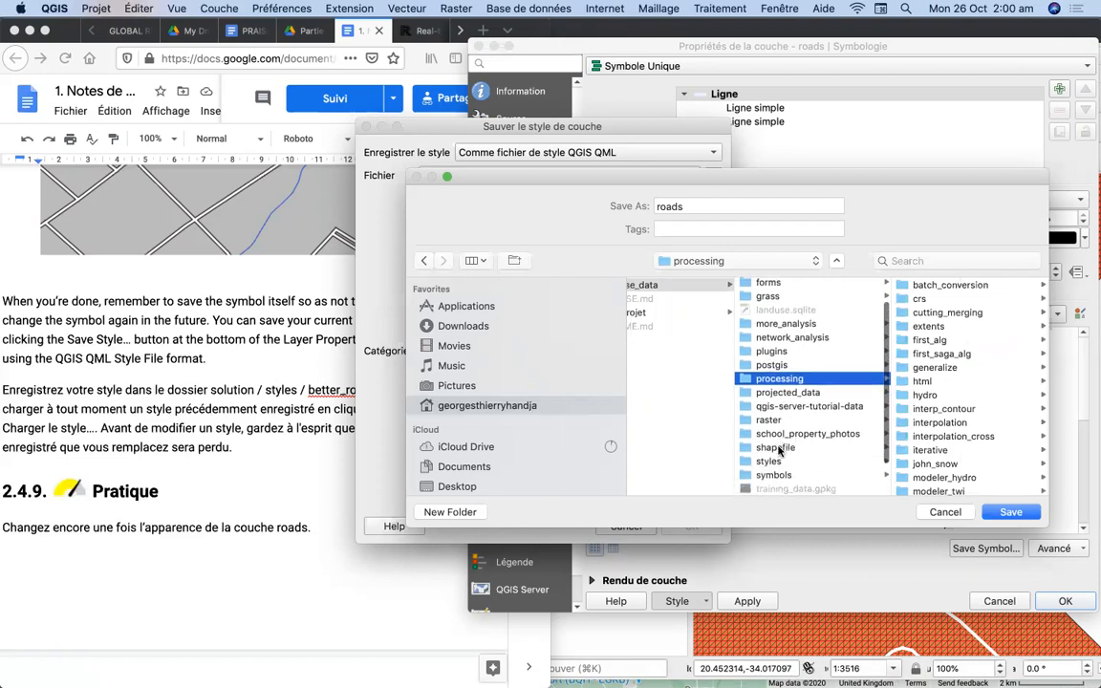
click(777, 448)
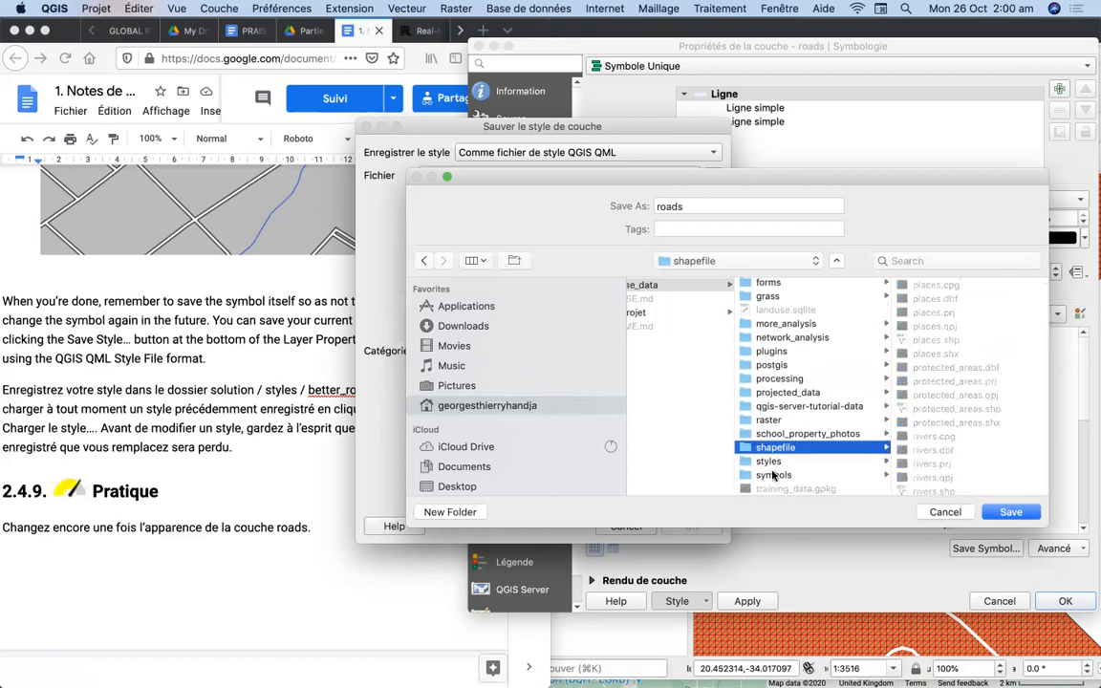
click(771, 462)
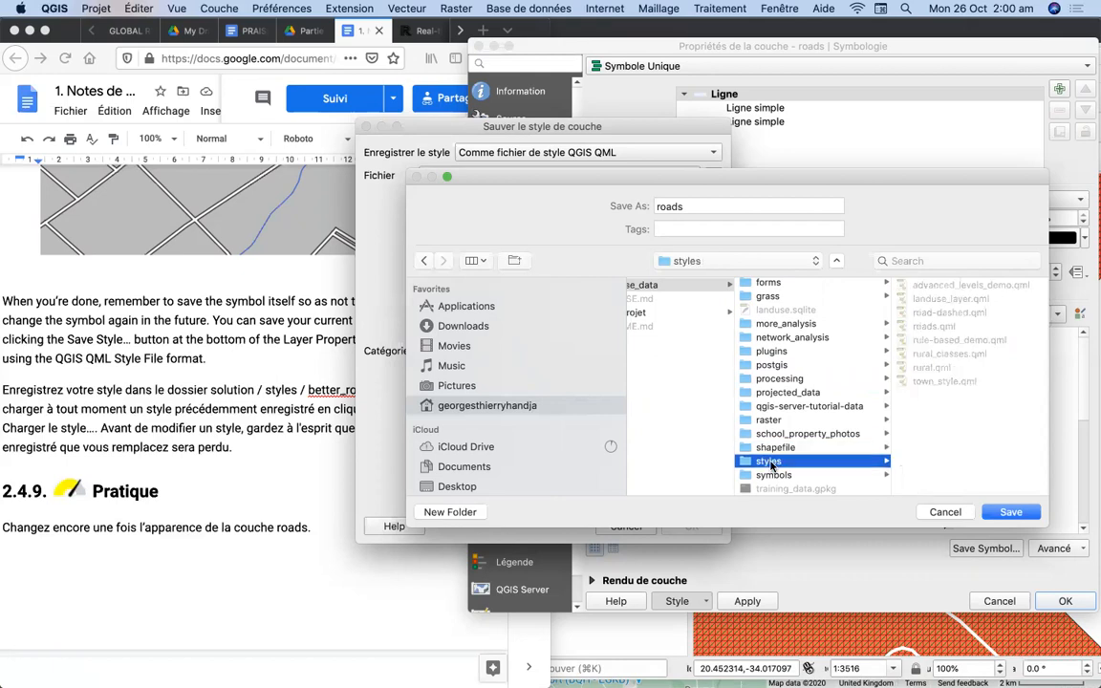
Step: Reread the notes' save instruction and examine practice exercises 2.4.9 and 2.4.10 on pages 37 and 38
click(87, 394)
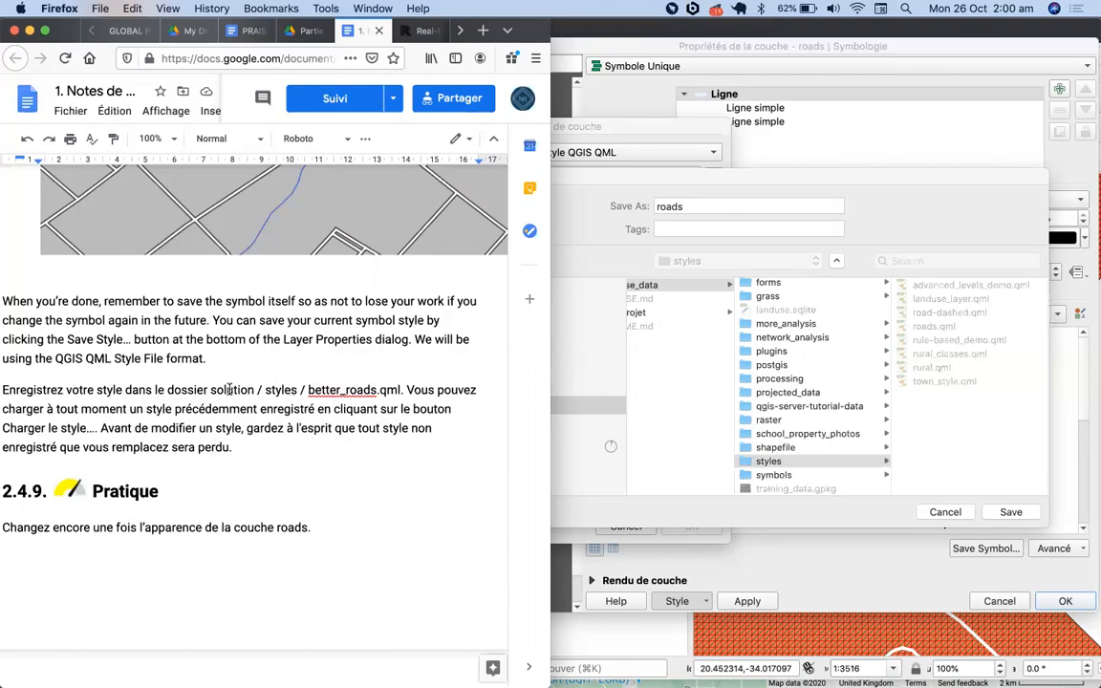
scroll(229, 389, down, 4)
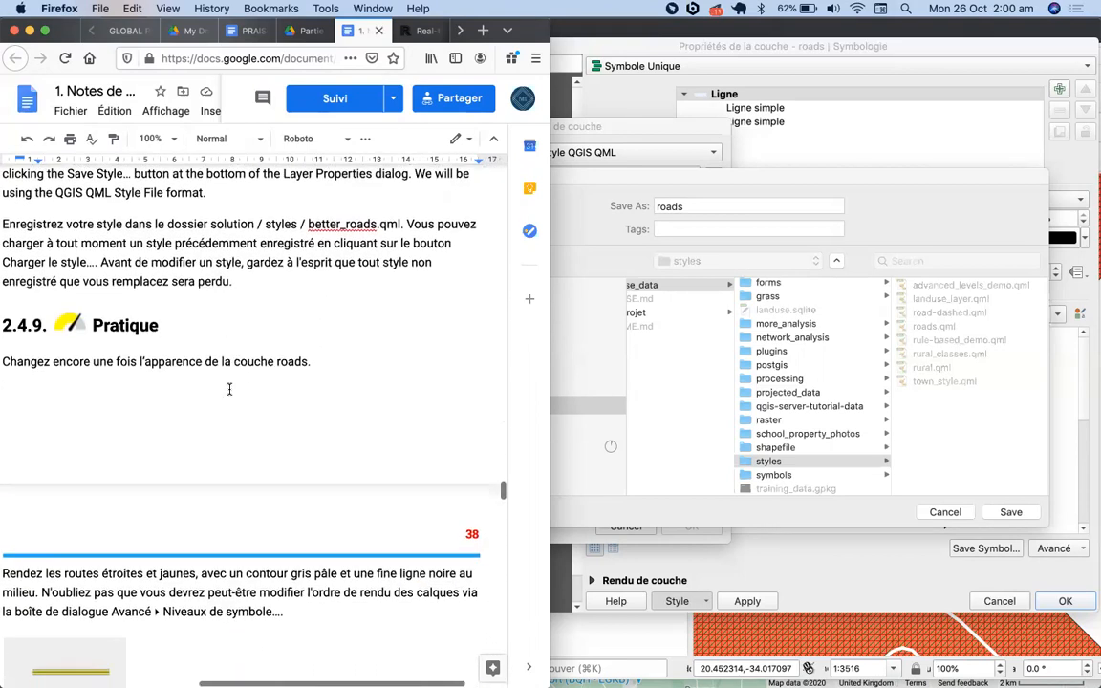
scroll(229, 389, down, 6)
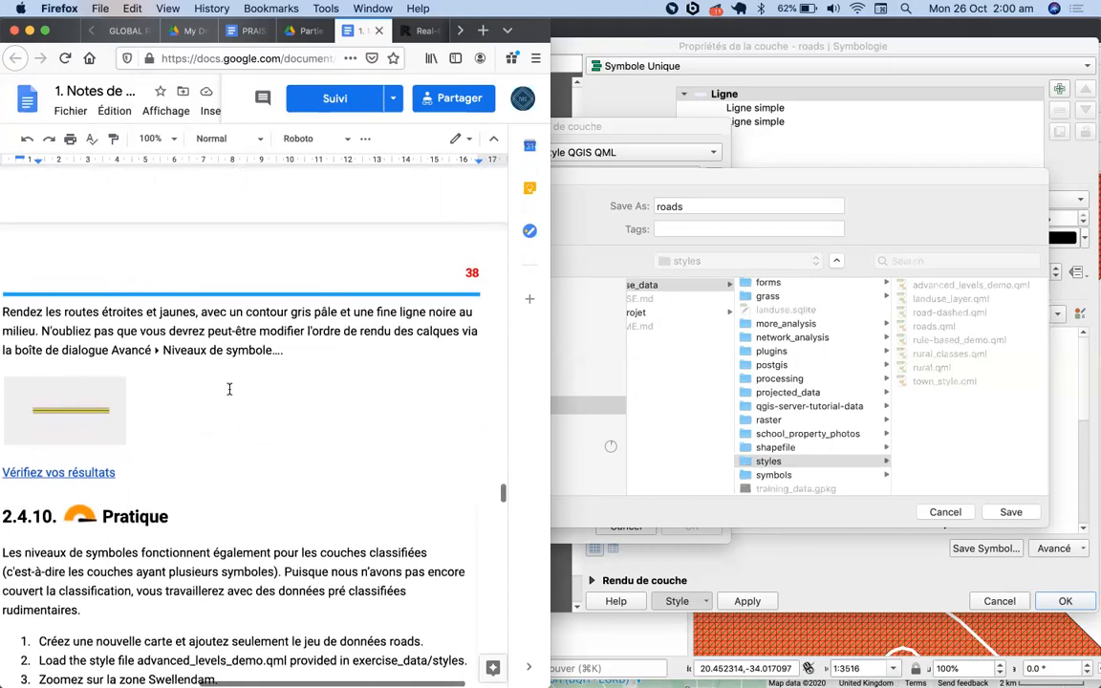
scroll(229, 389, up, 1)
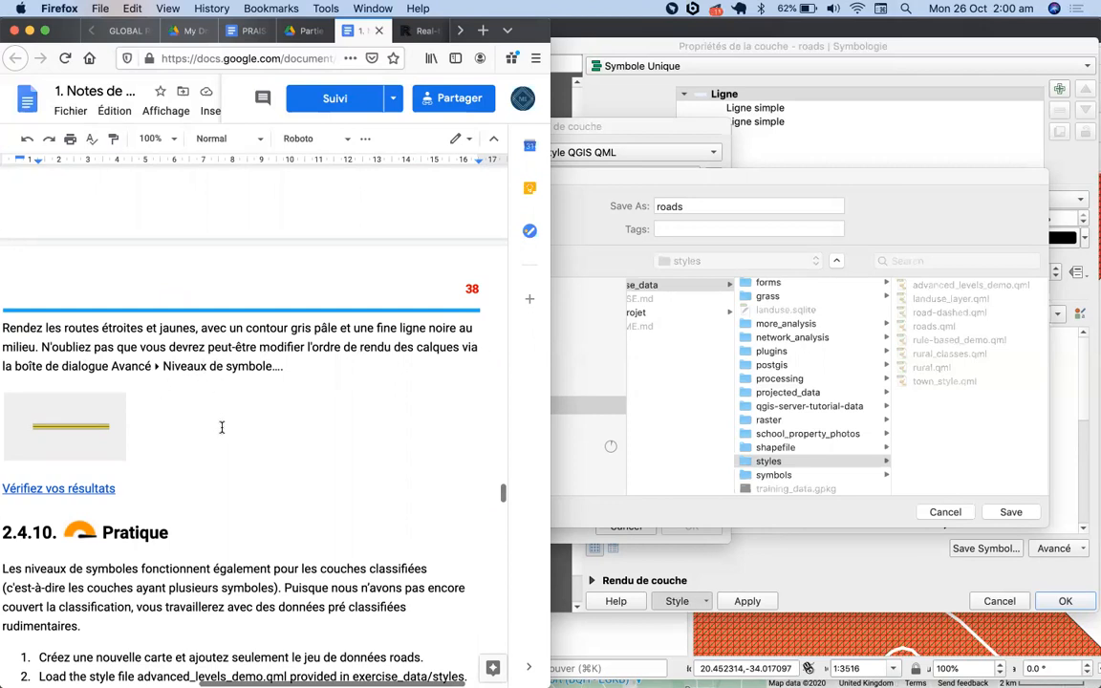
scroll(202, 421, down, 2)
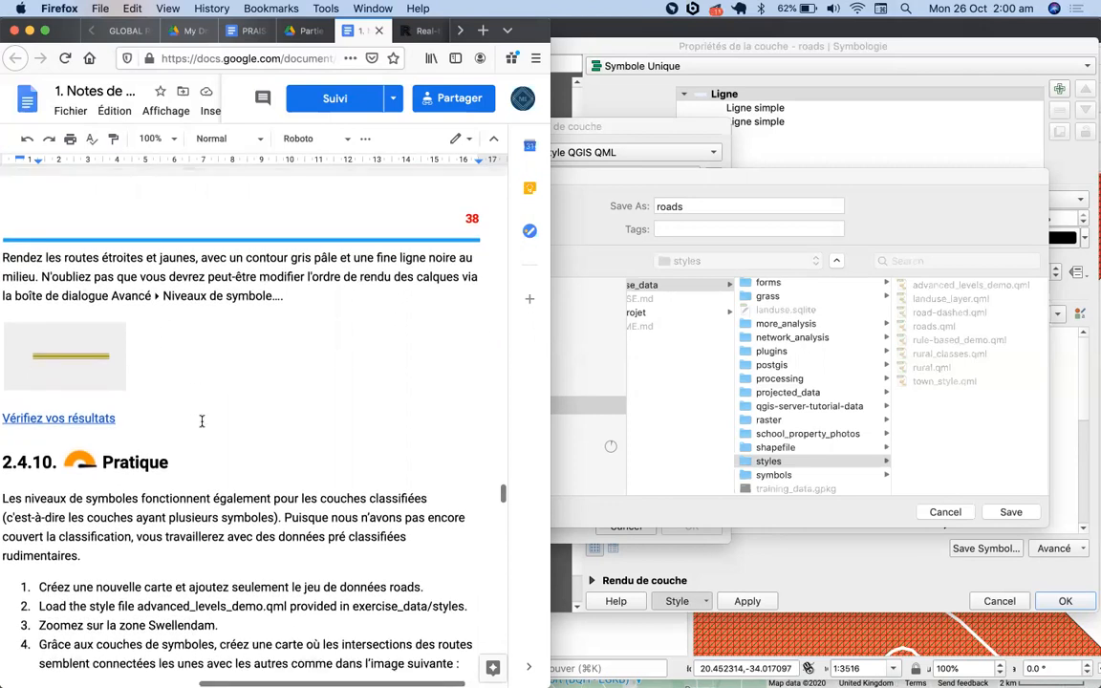
scroll(201, 421, up, 5)
scroll(202, 421, up, 3)
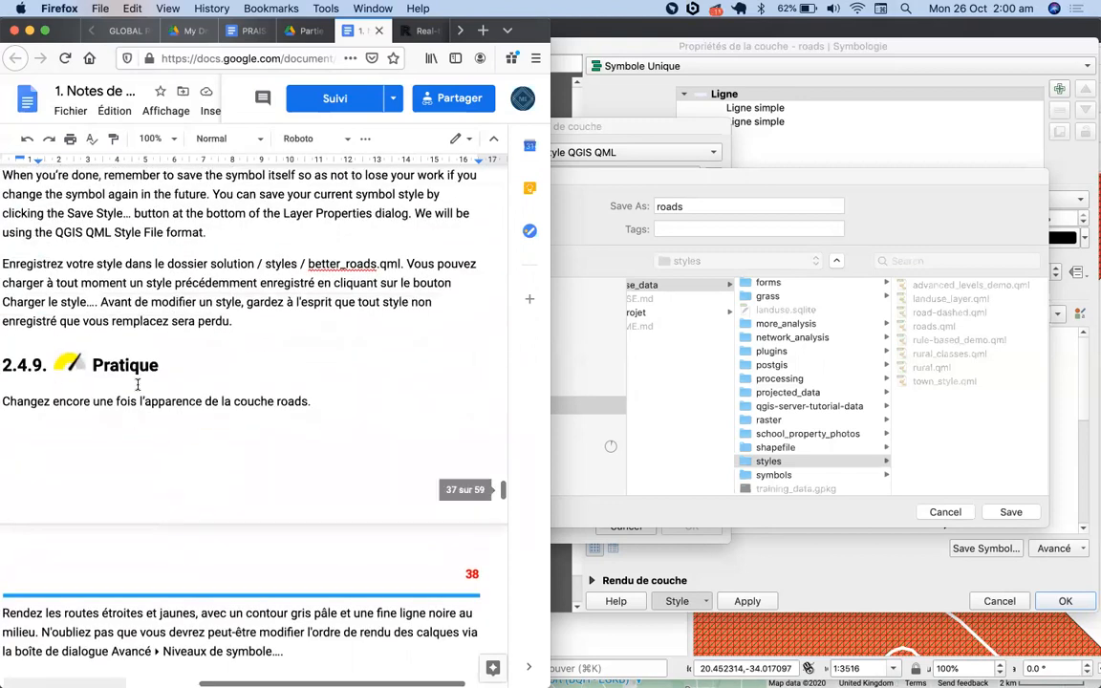
scroll(251, 439, down, 4)
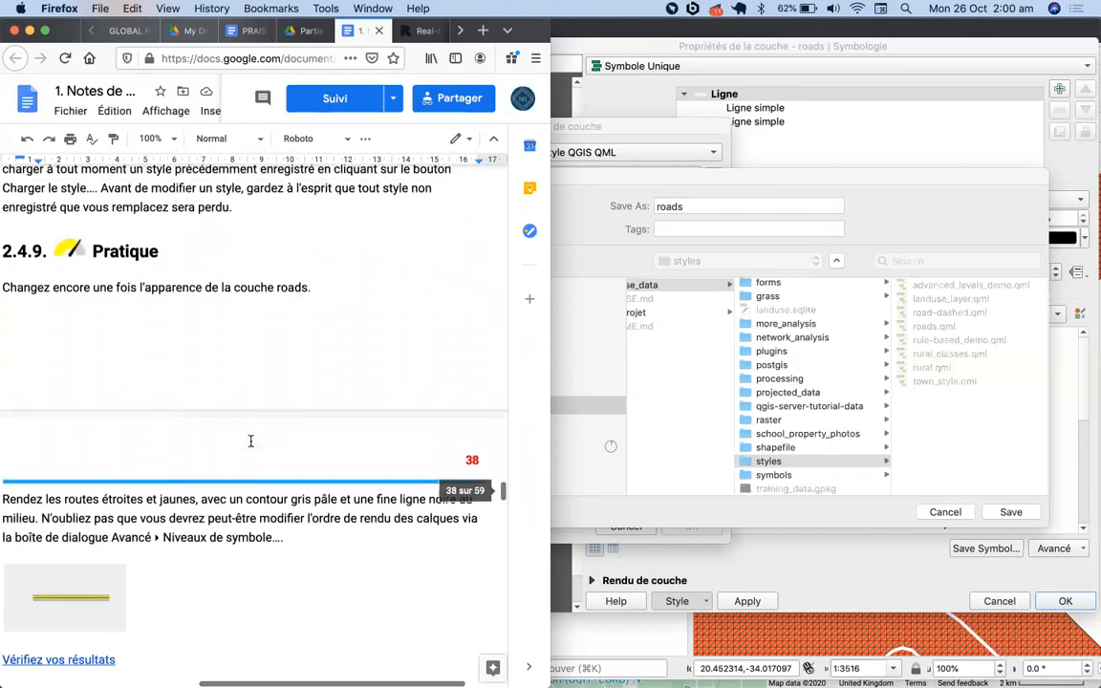
Step: Read practice exercise 2.4.10 on symbol levels and section 4.11.1 on point symbol layer types in the notes
scroll(168, 431, down, 8)
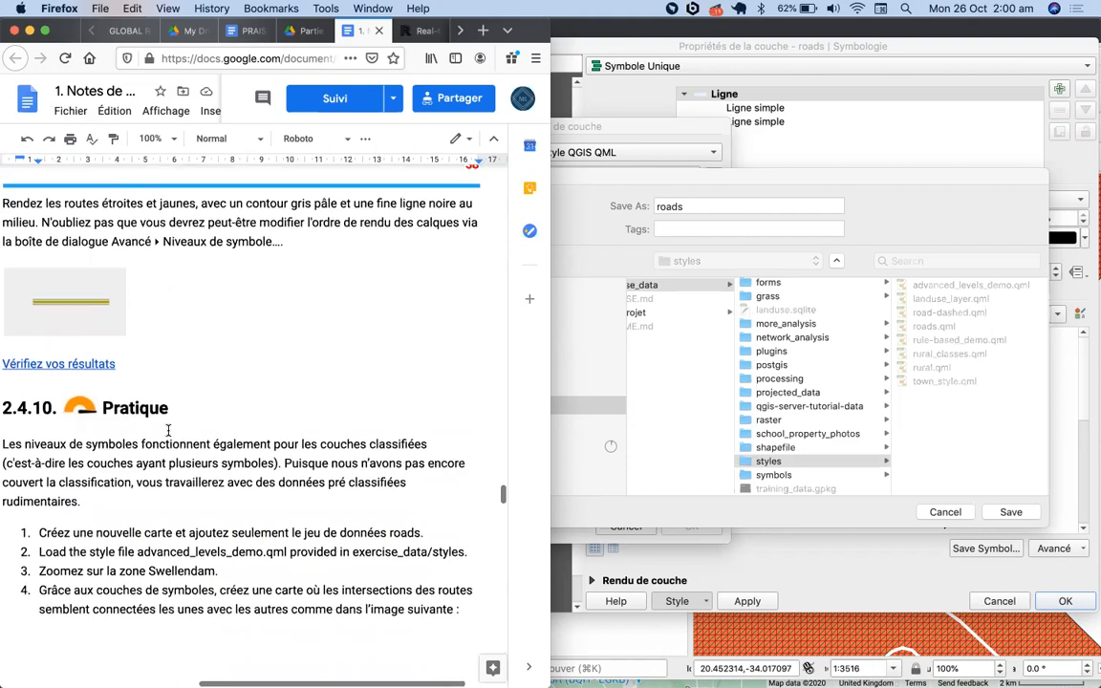
scroll(168, 431, down, 8)
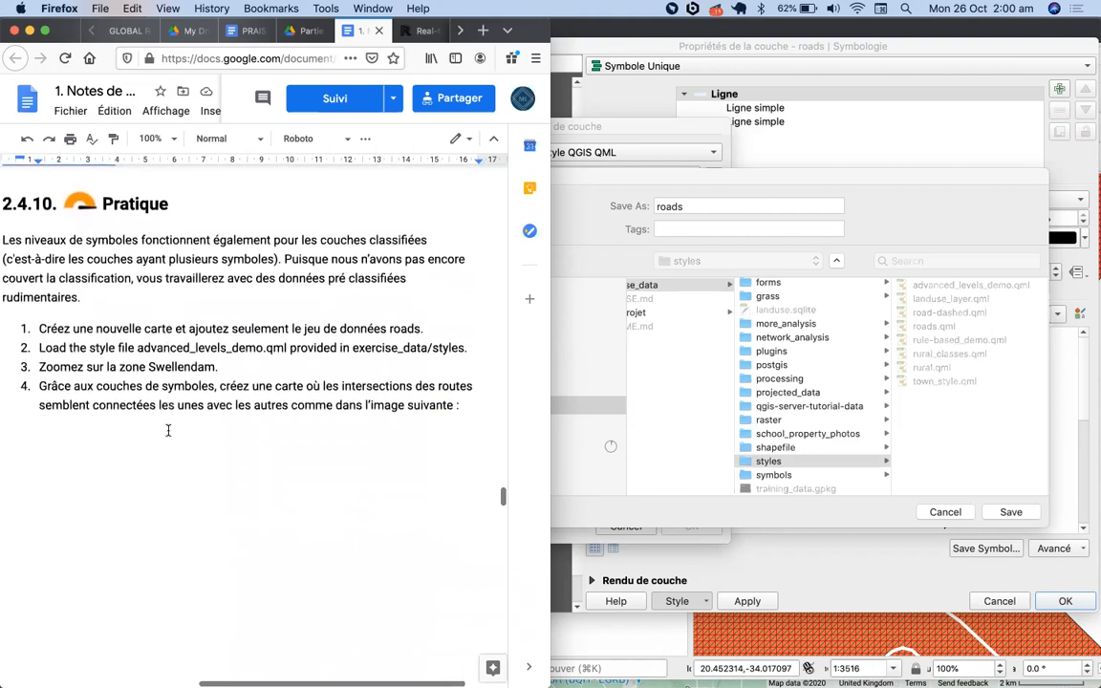
scroll(168, 431, down, 15)
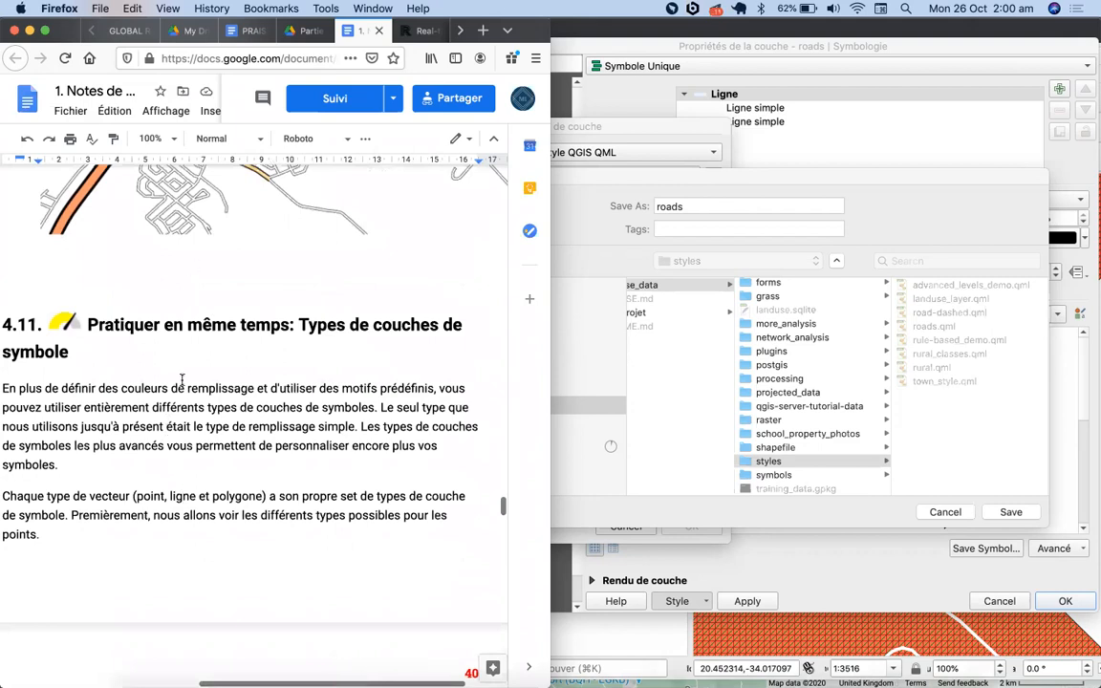
scroll(195, 431, down, 12)
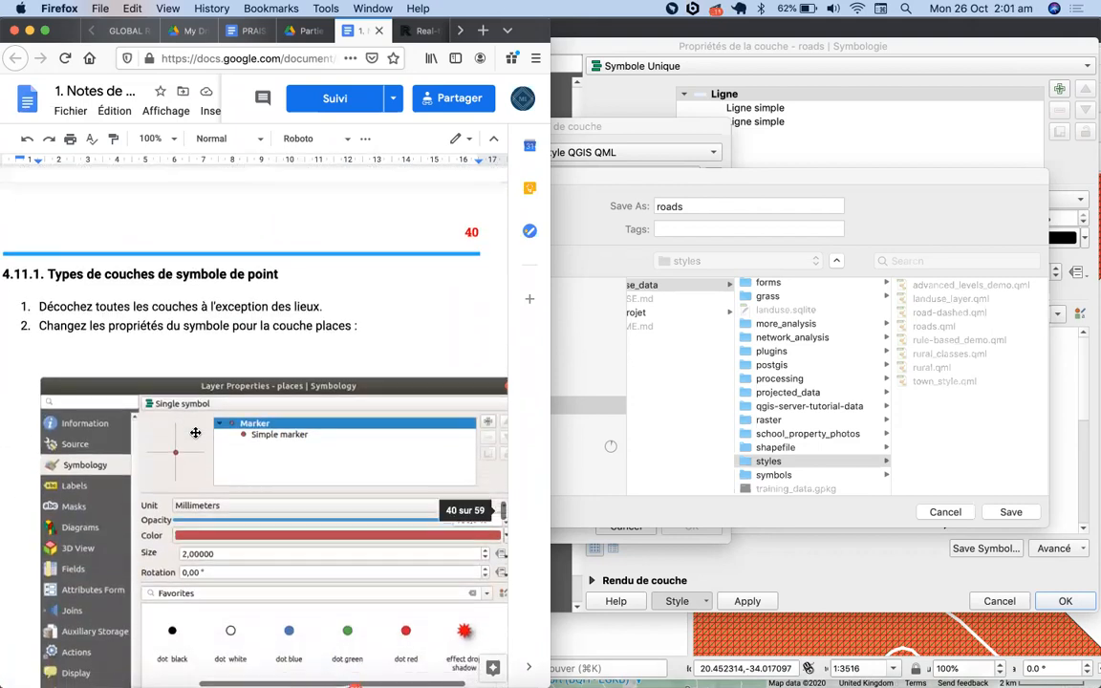
scroll(195, 433, down, 3)
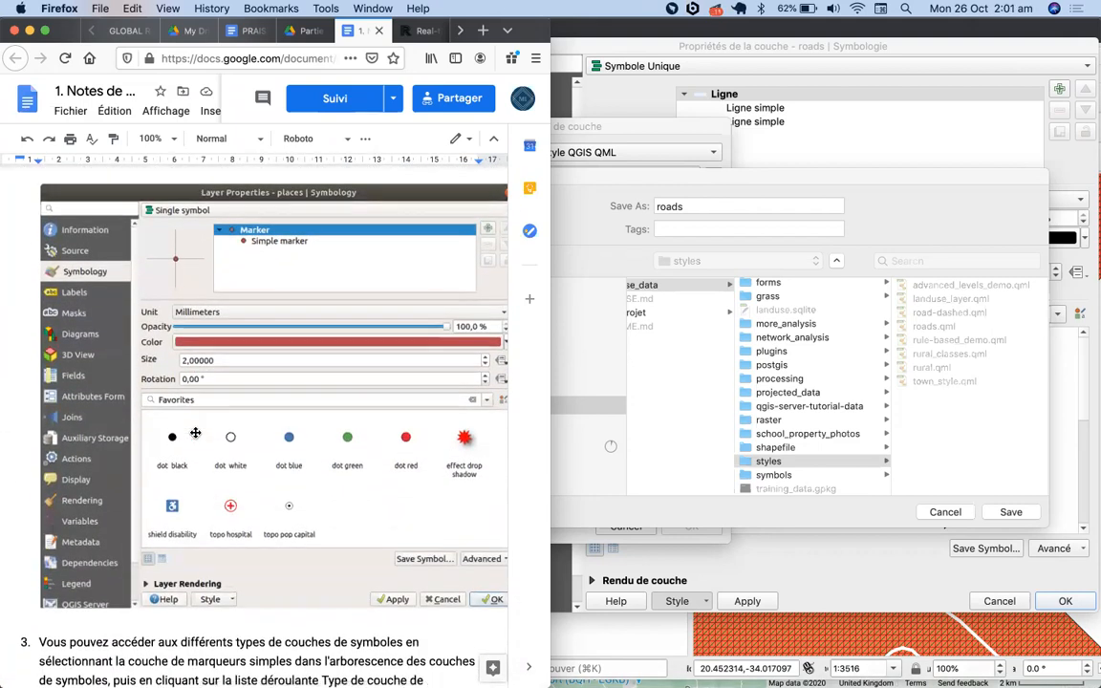
scroll(195, 433, down, 7)
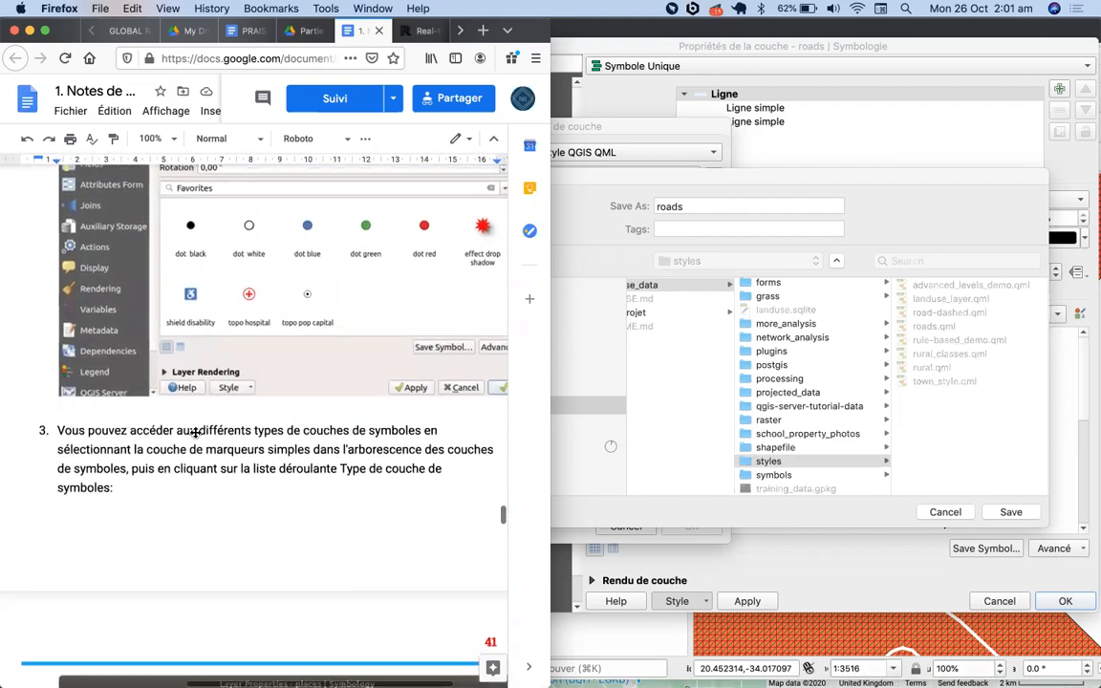
scroll(195, 432, down, 13)
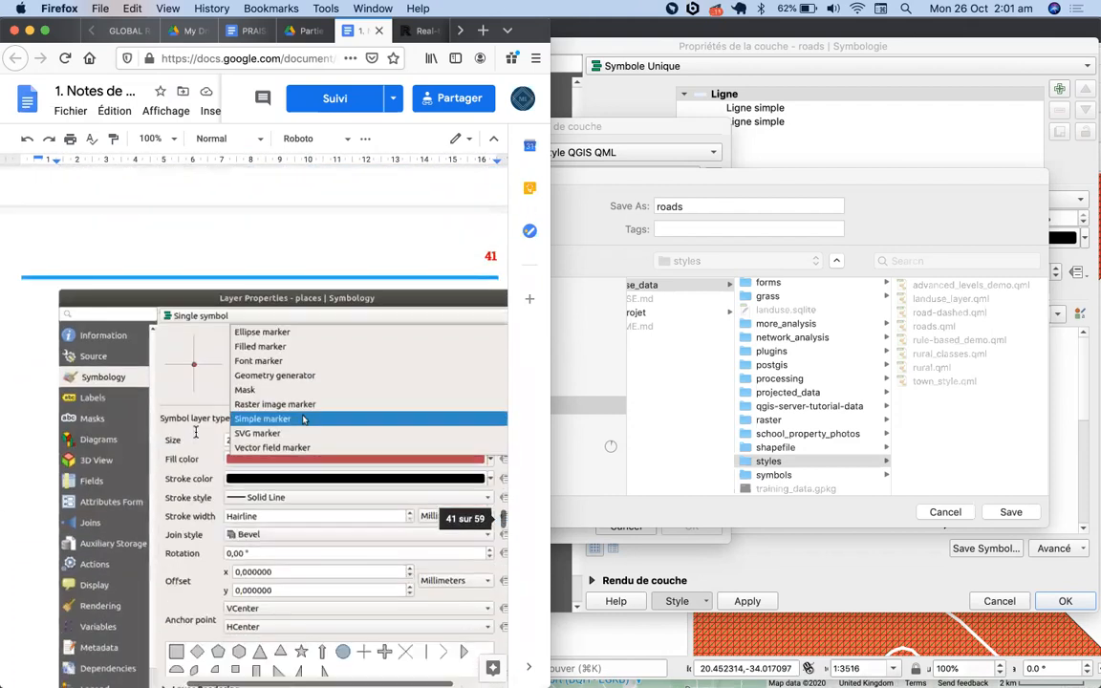
scroll(195, 432, down, 5)
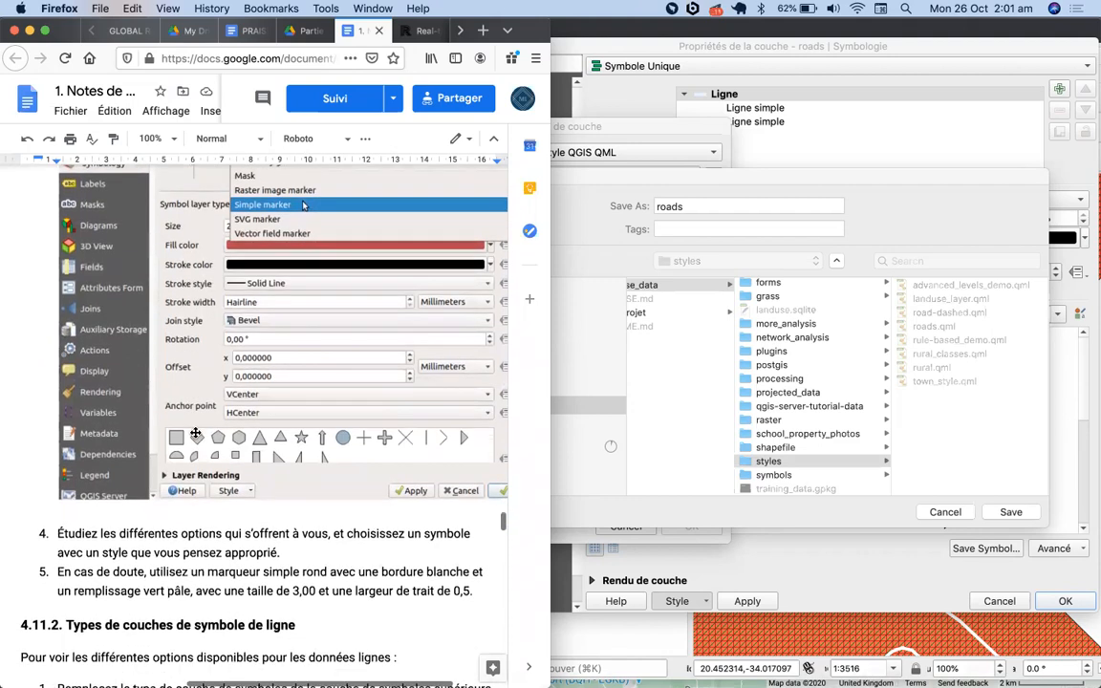
scroll(195, 433, down, 1)
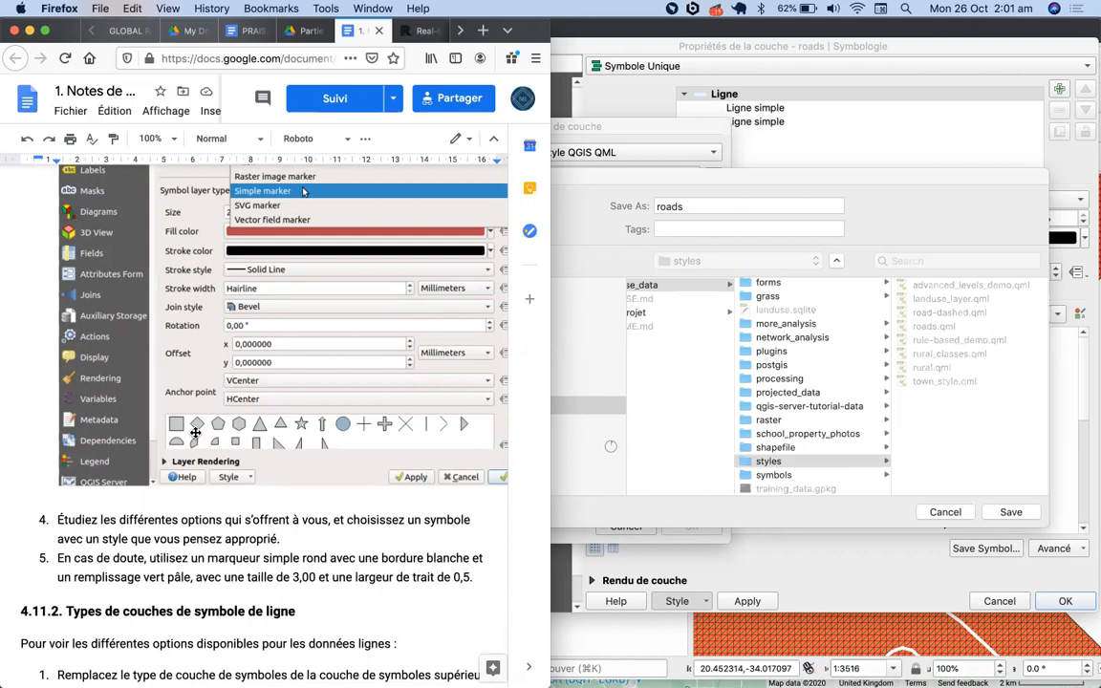
Step: Examine section 4.11.2 on line symbol layer types, including the marker line and interval settings on pages 42 to 44
scroll(195, 432, down, 9)
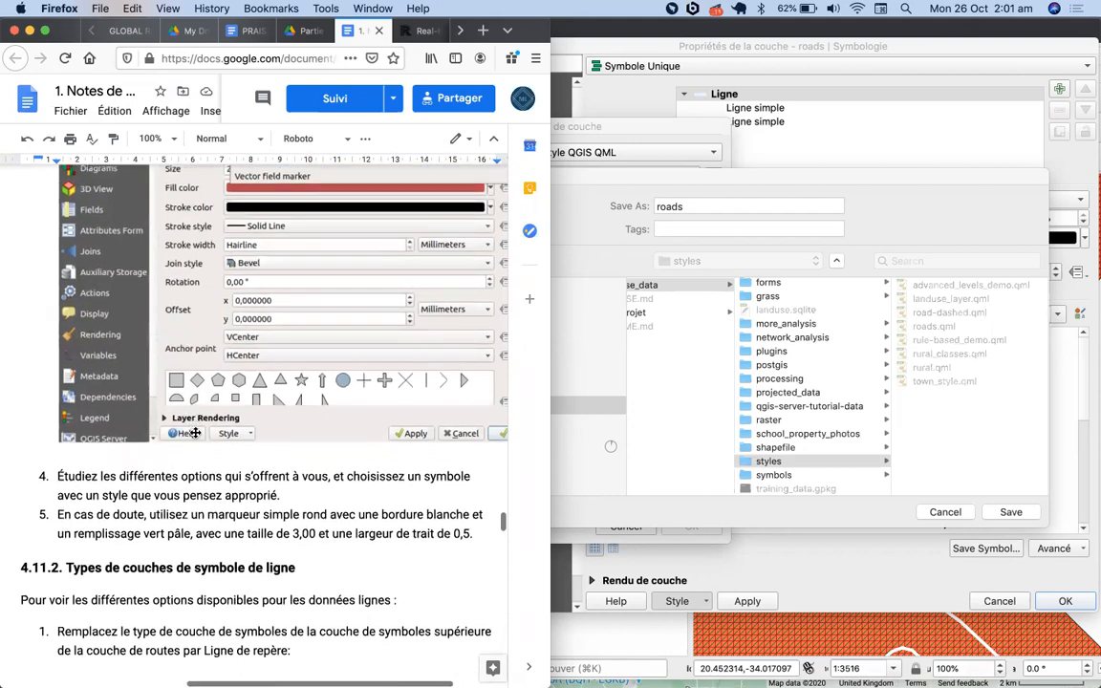
scroll(195, 432, down, 3)
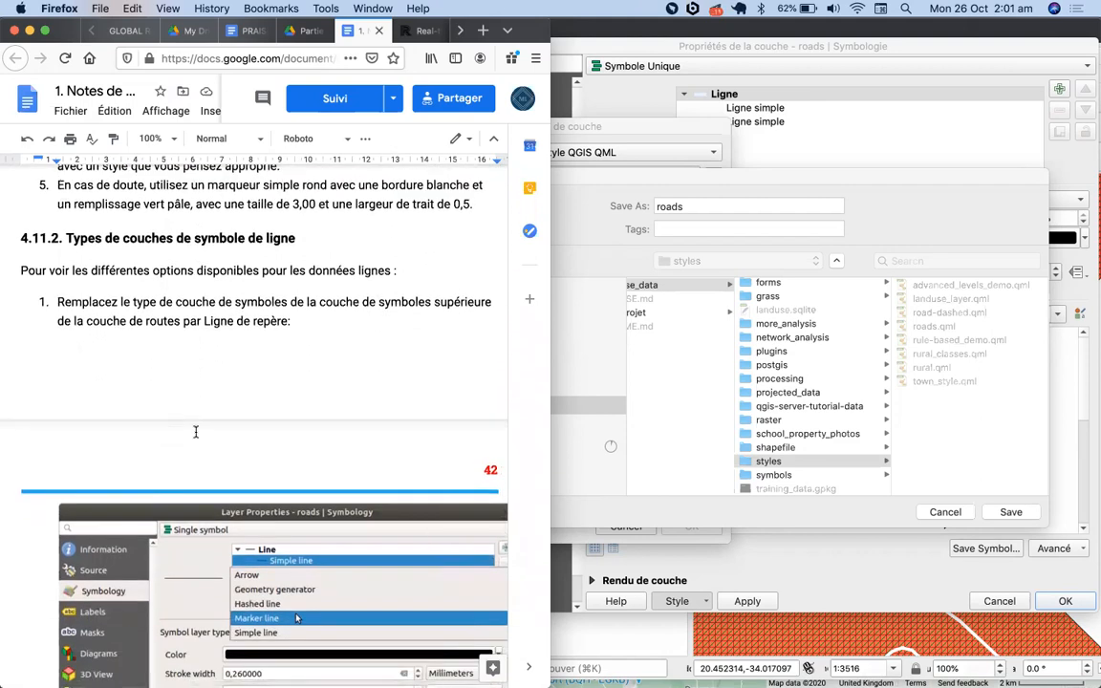
scroll(195, 432, down, 4)
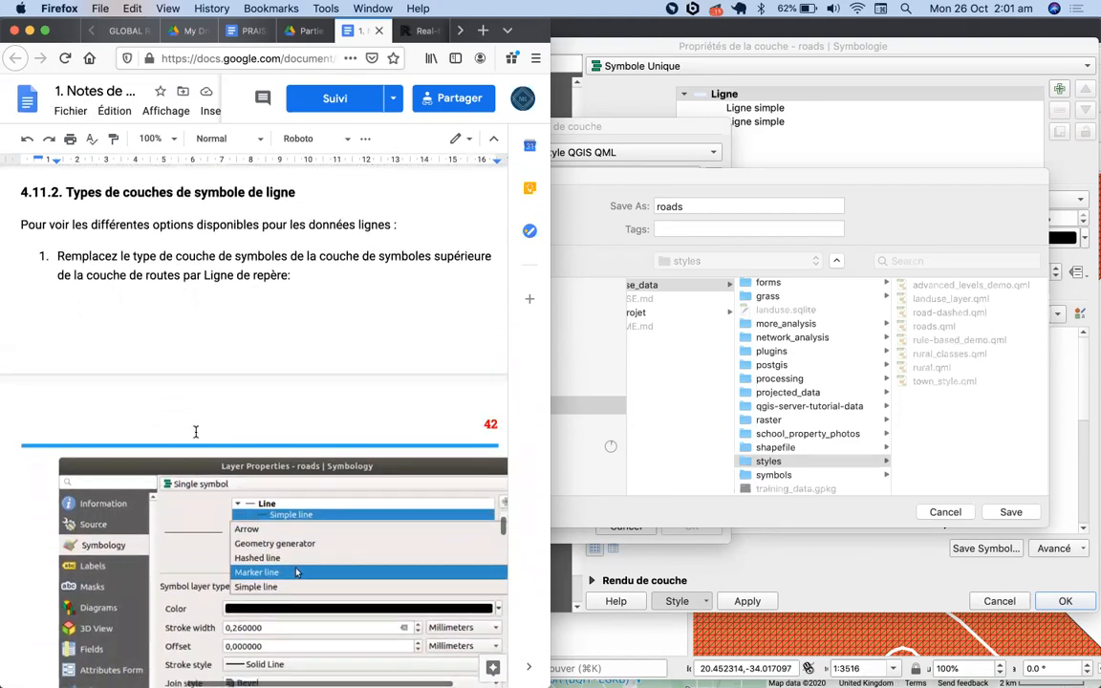
scroll(194, 432, down, 5)
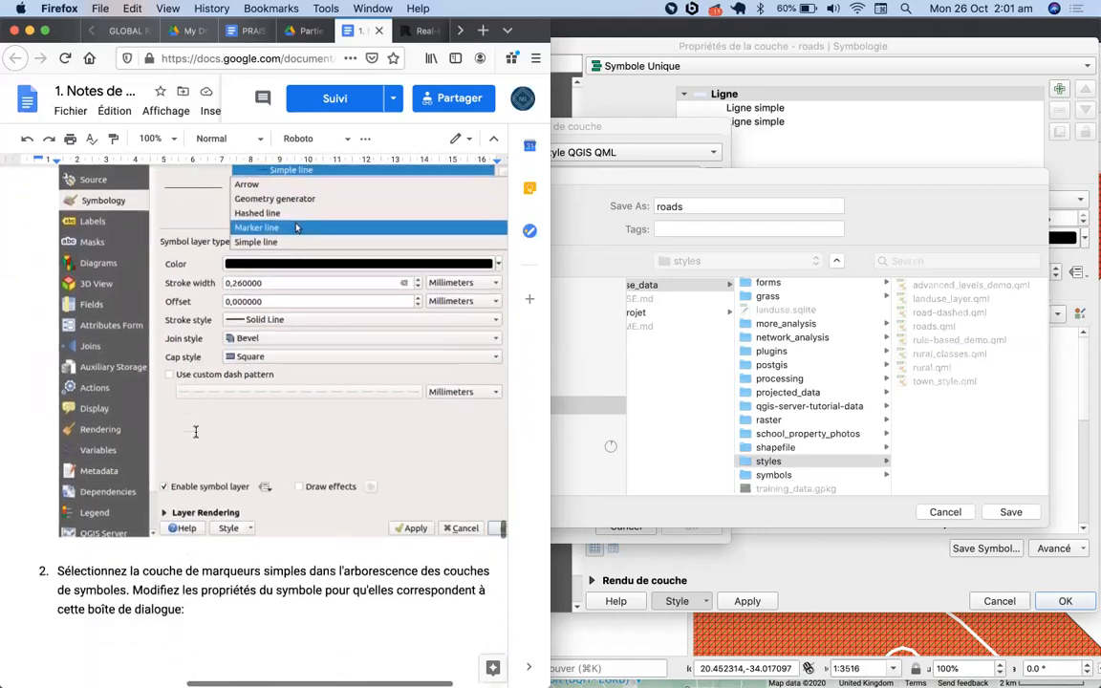
scroll(195, 432, down, 15)
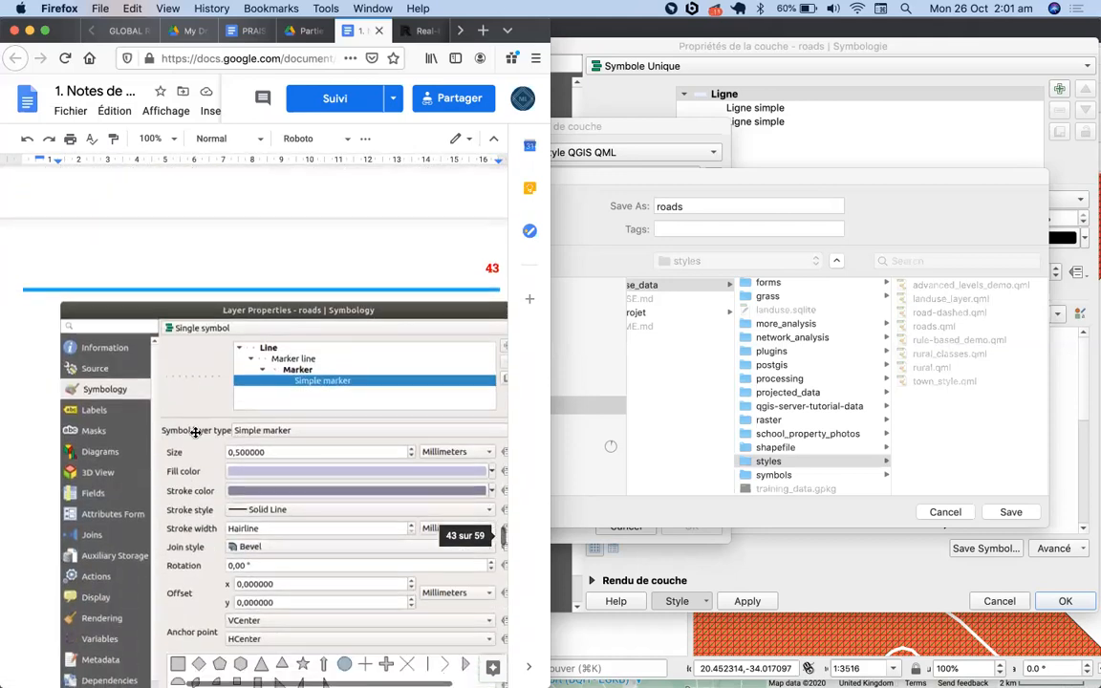
scroll(195, 432, down, 16)
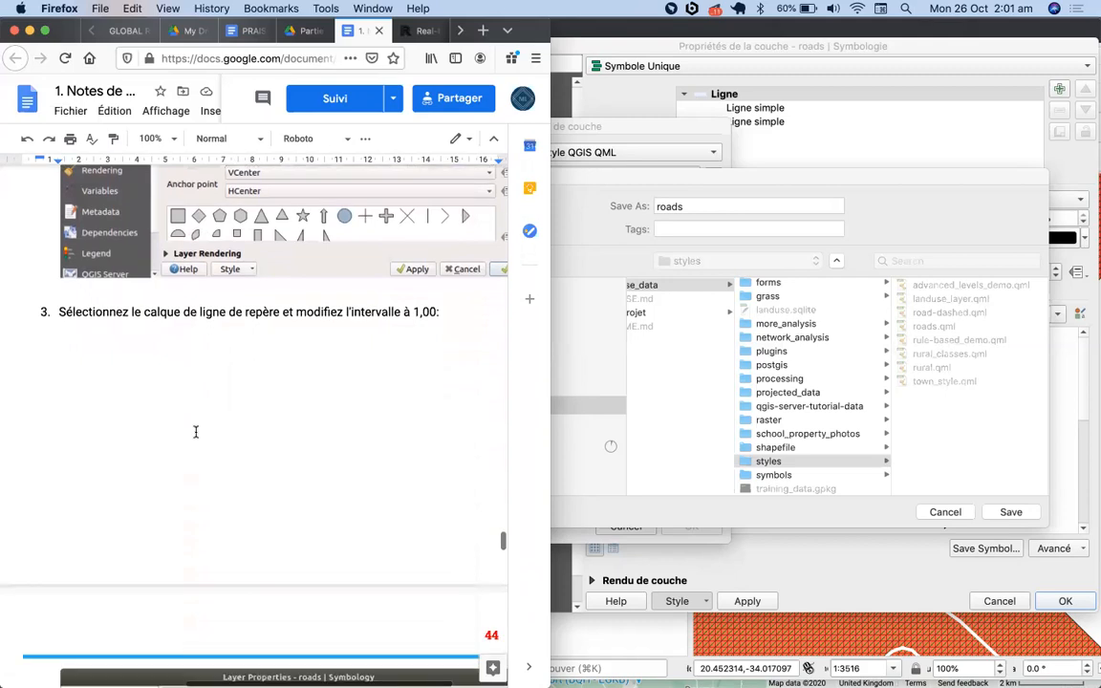
scroll(195, 432, down, 16)
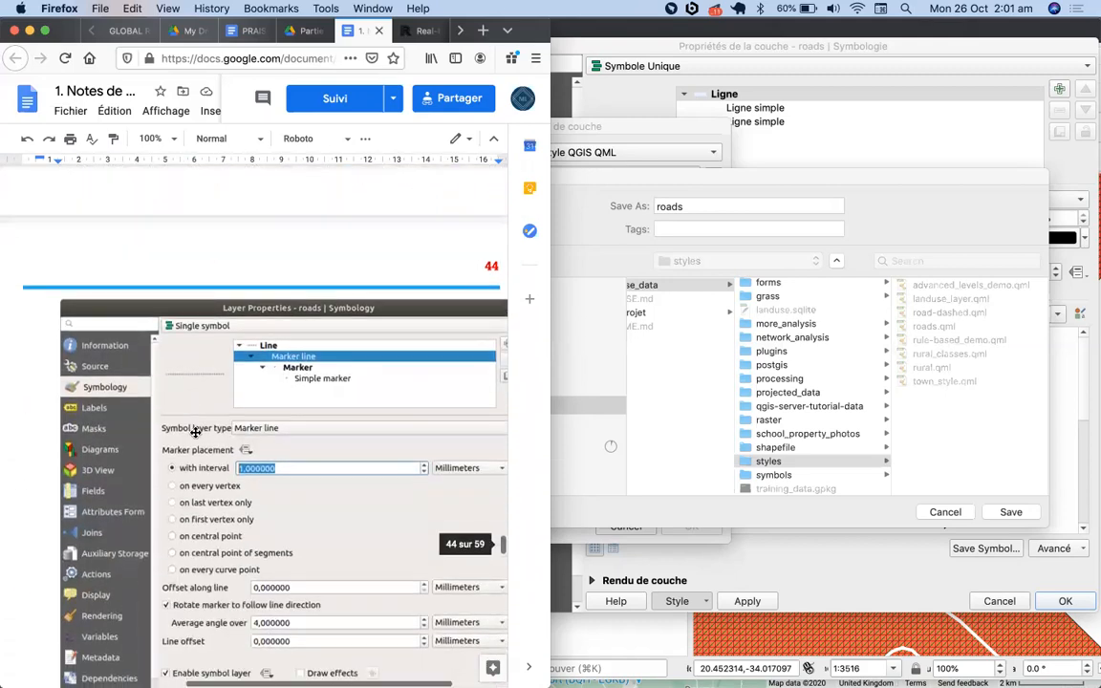
Step: Skim the water layer's point pattern fill instructions and exercise 2.4.13 on geometry generator symbology, pages 45 to 51
scroll(195, 432, down, 15)
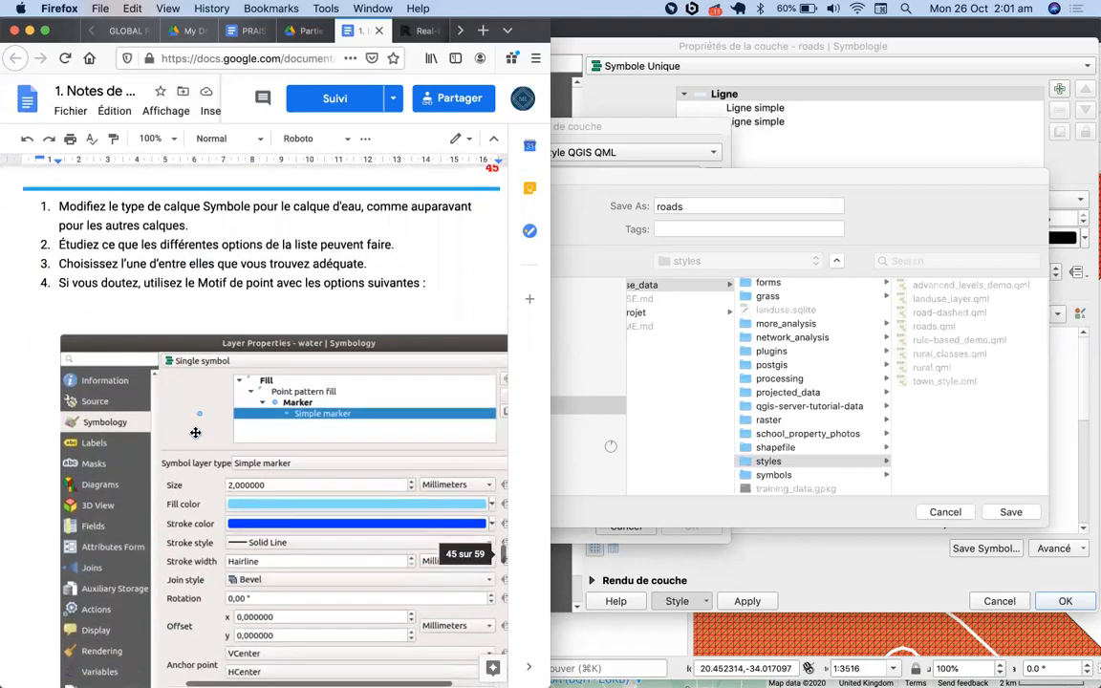
scroll(195, 432, down, 20)
scroll(195, 432, down, 20)
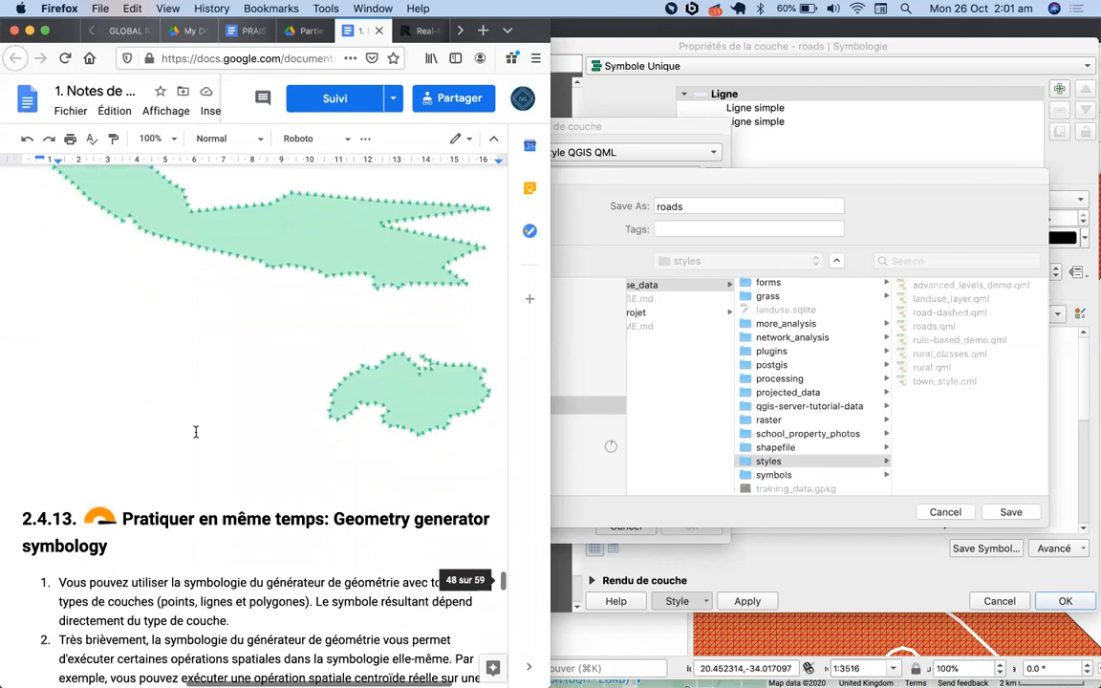
scroll(195, 432, down, 13)
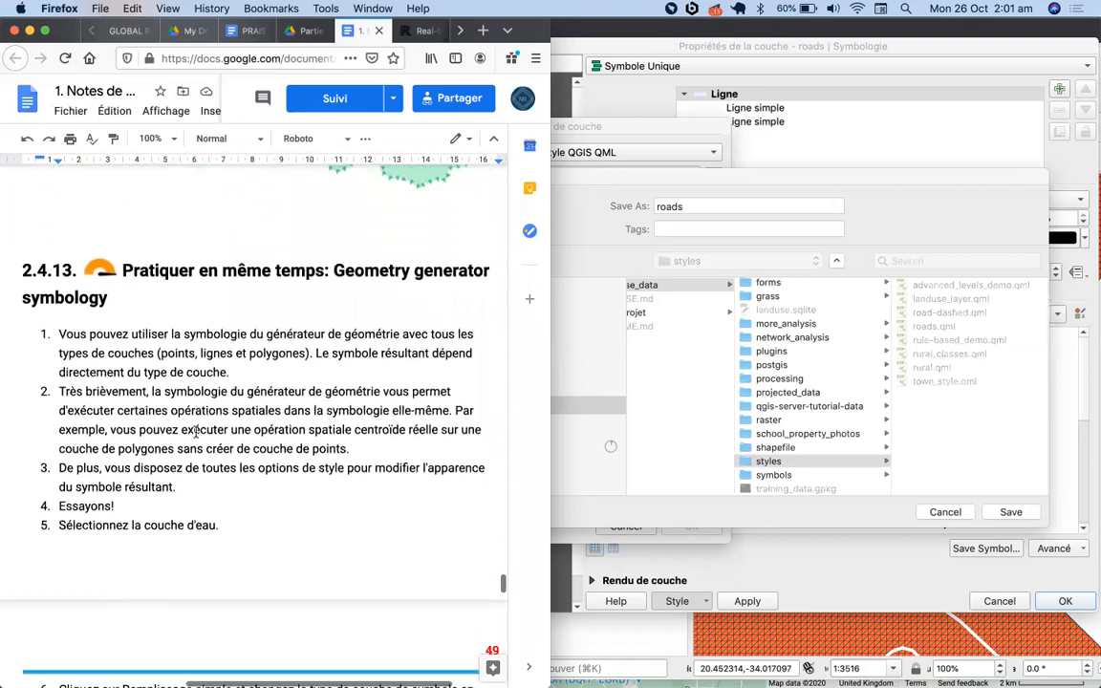
scroll(195, 432, down, 8)
scroll(195, 432, down, 20)
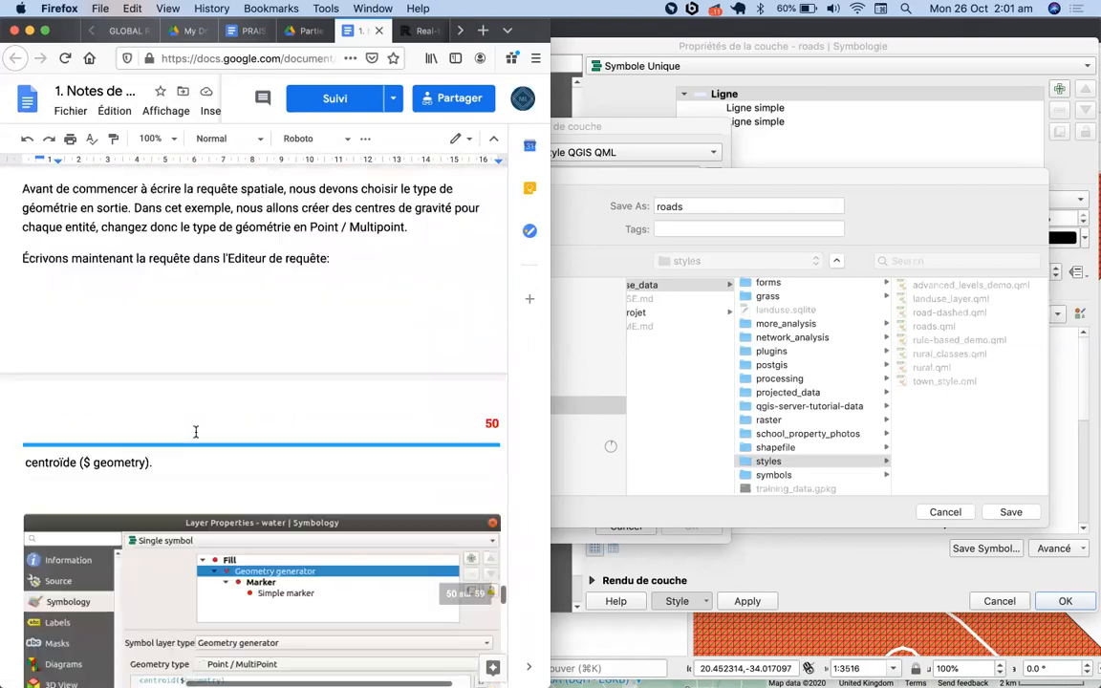
scroll(195, 435, down, 20)
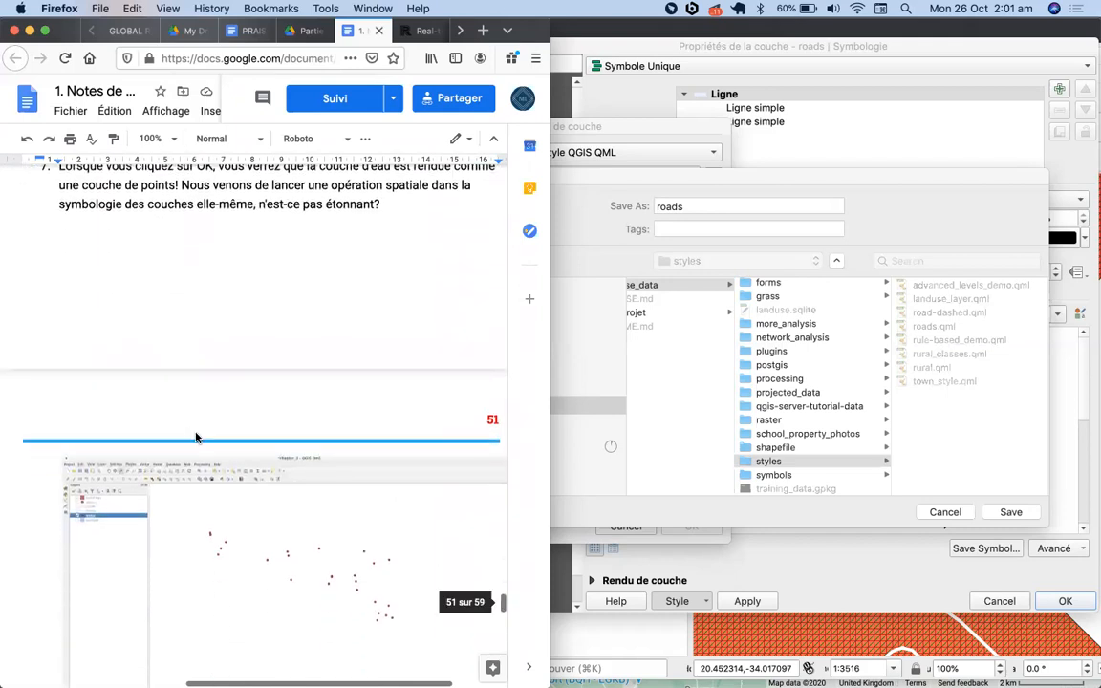
Step: Look over exercise 2.4.14 on creating a custom SVG fill, including its Inkscape requirement and the canvas and circle instructions
scroll(195, 432, down, 15)
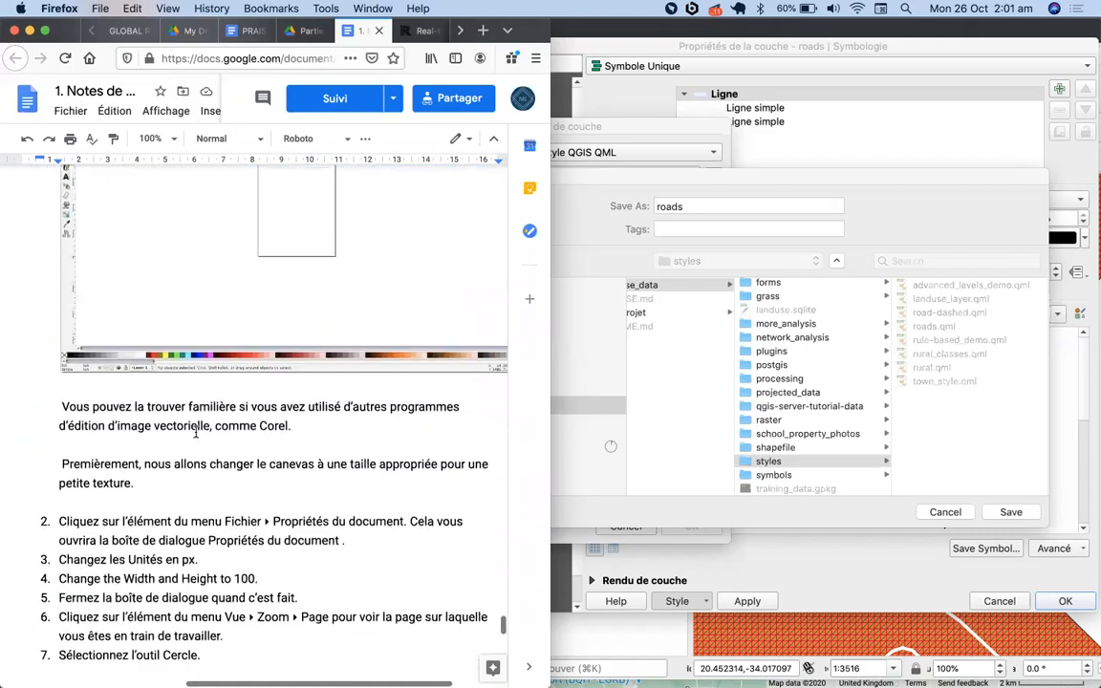
scroll(195, 435, down, 10)
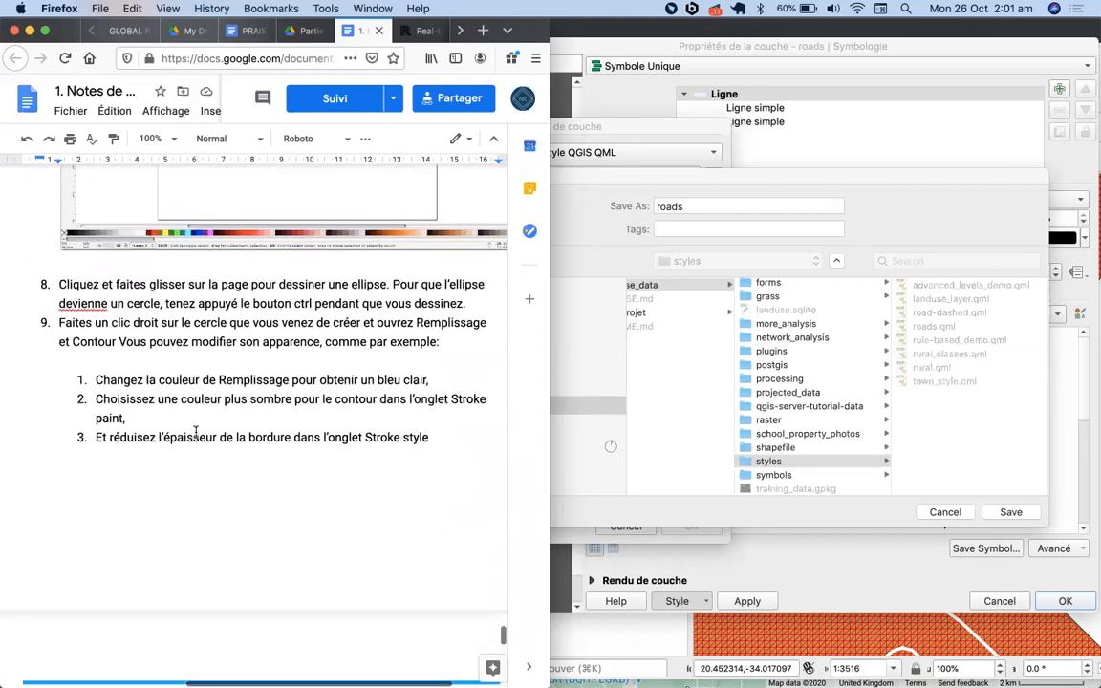
scroll(195, 432, down, 10)
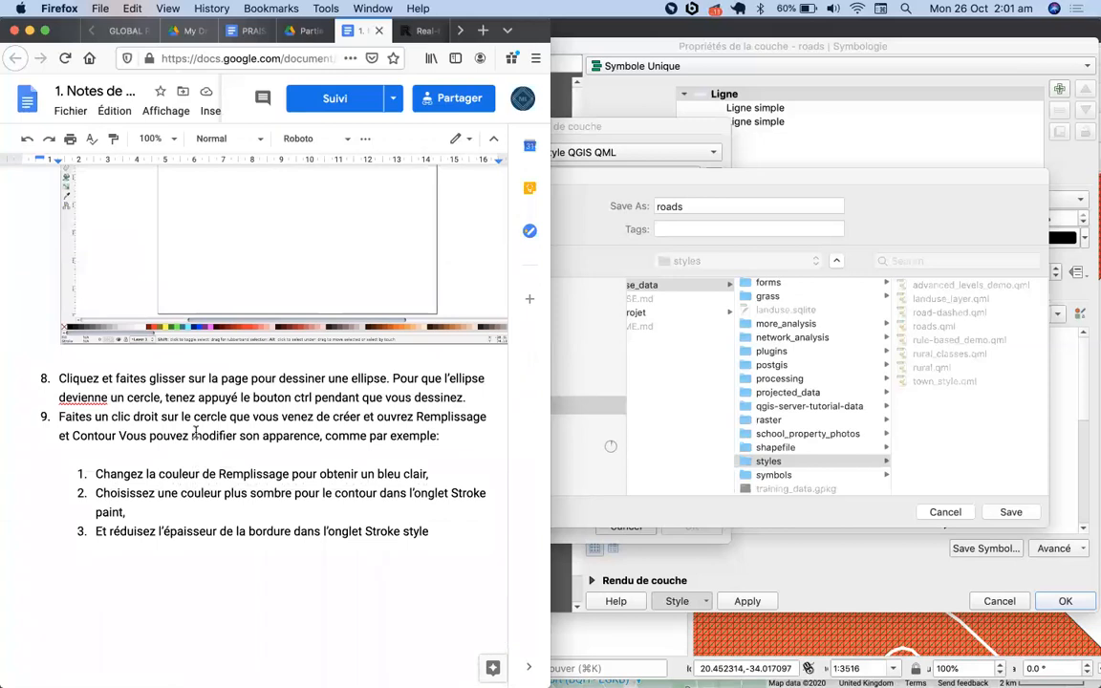
scroll(195, 432, up, 5)
scroll(195, 432, up, 4)
scroll(196, 432, up, 10)
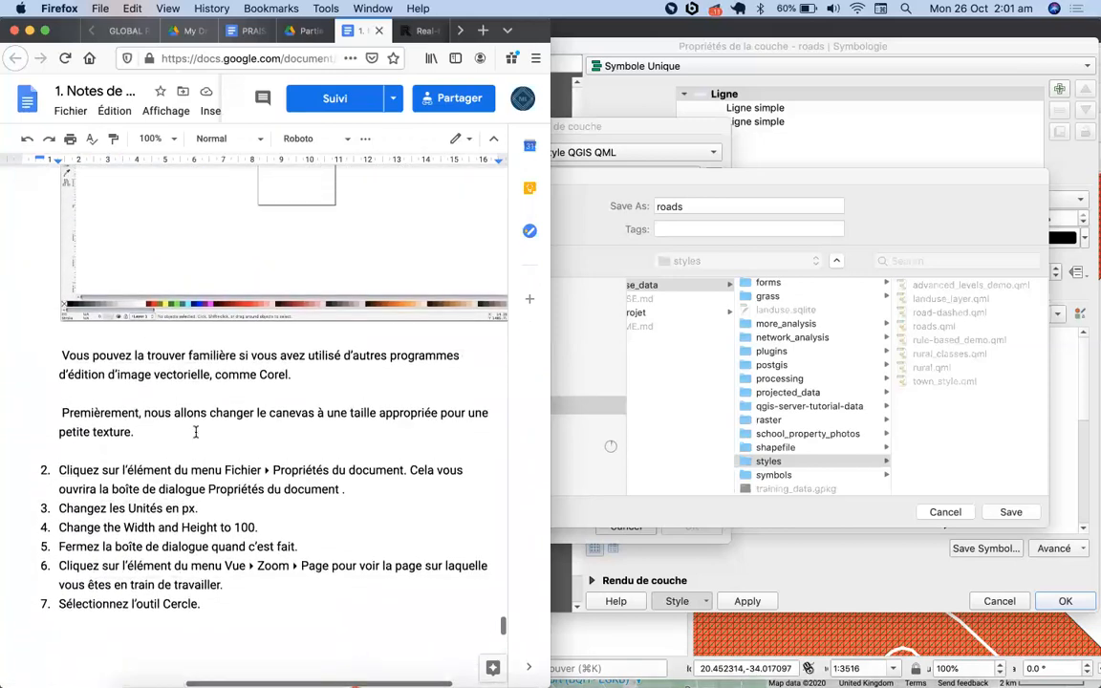
scroll(196, 432, up, 2)
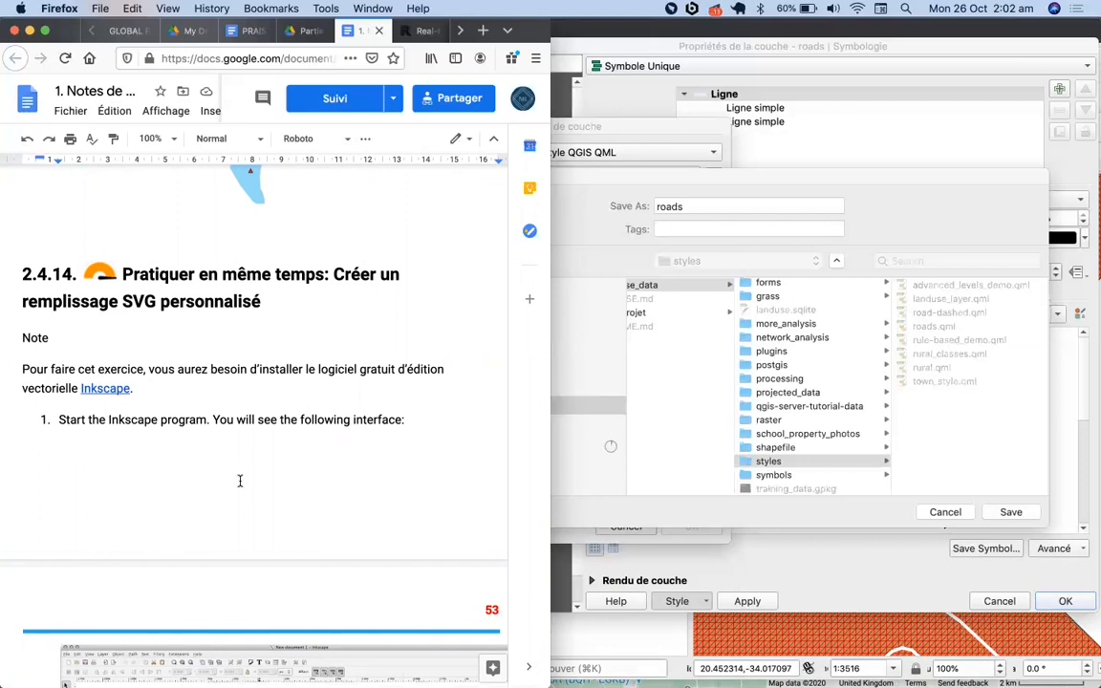
scroll(239, 480, down, 3)
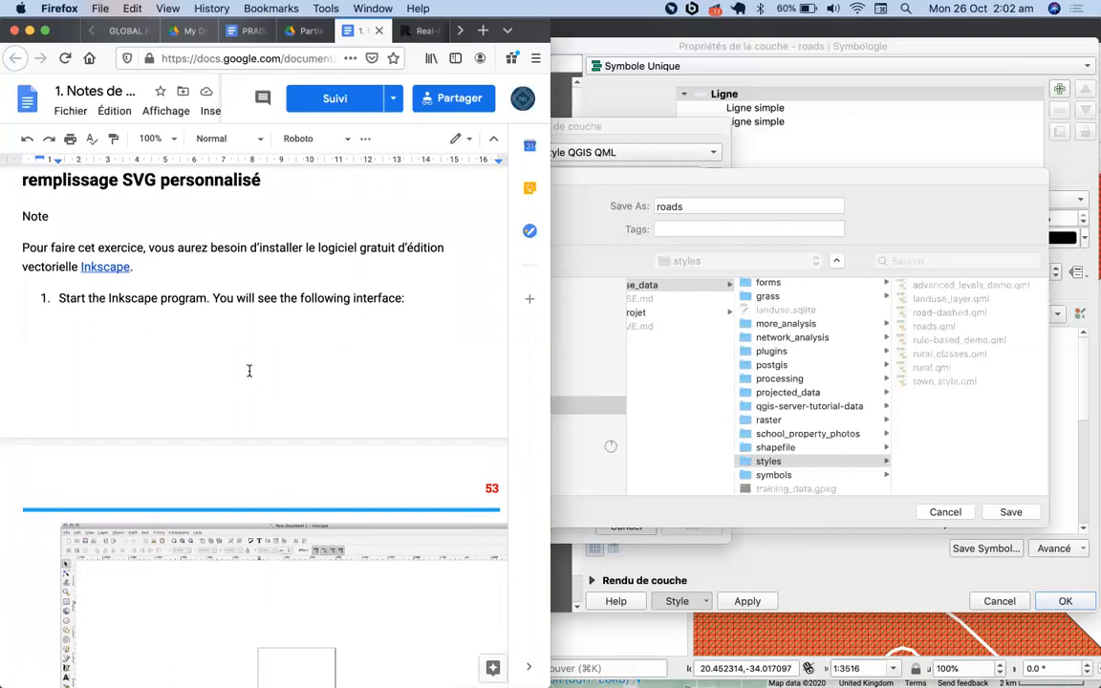
scroll(155, 407, down, 5)
scroll(155, 408, up, 8)
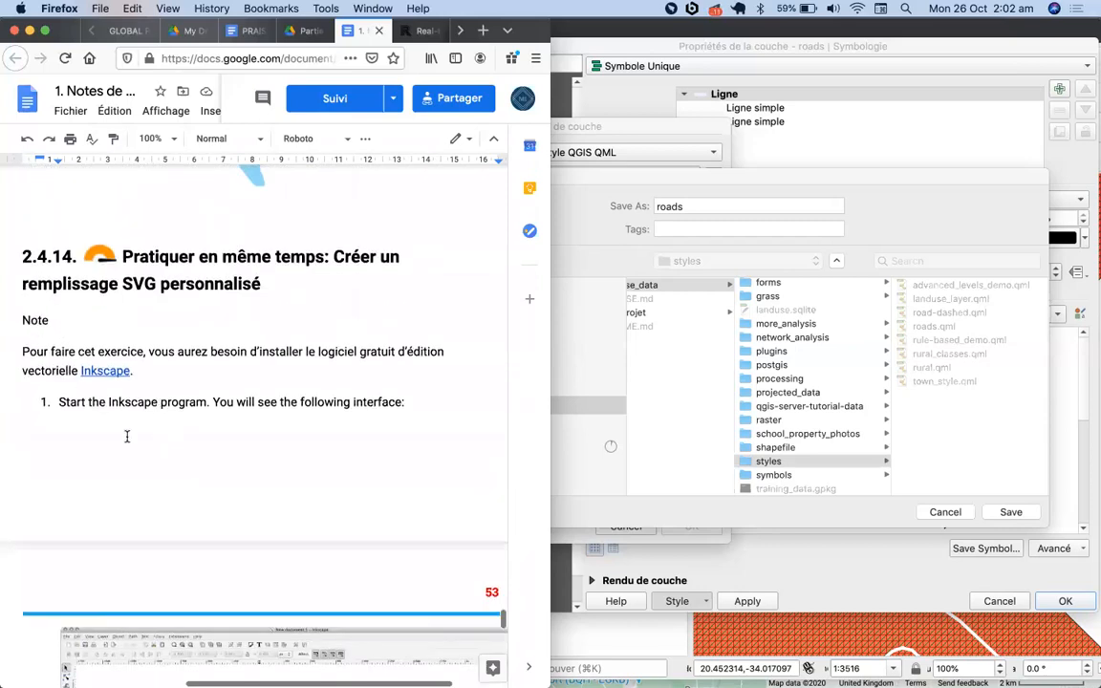
scroll(127, 436, left, 1)
scroll(115, 465, down, 1)
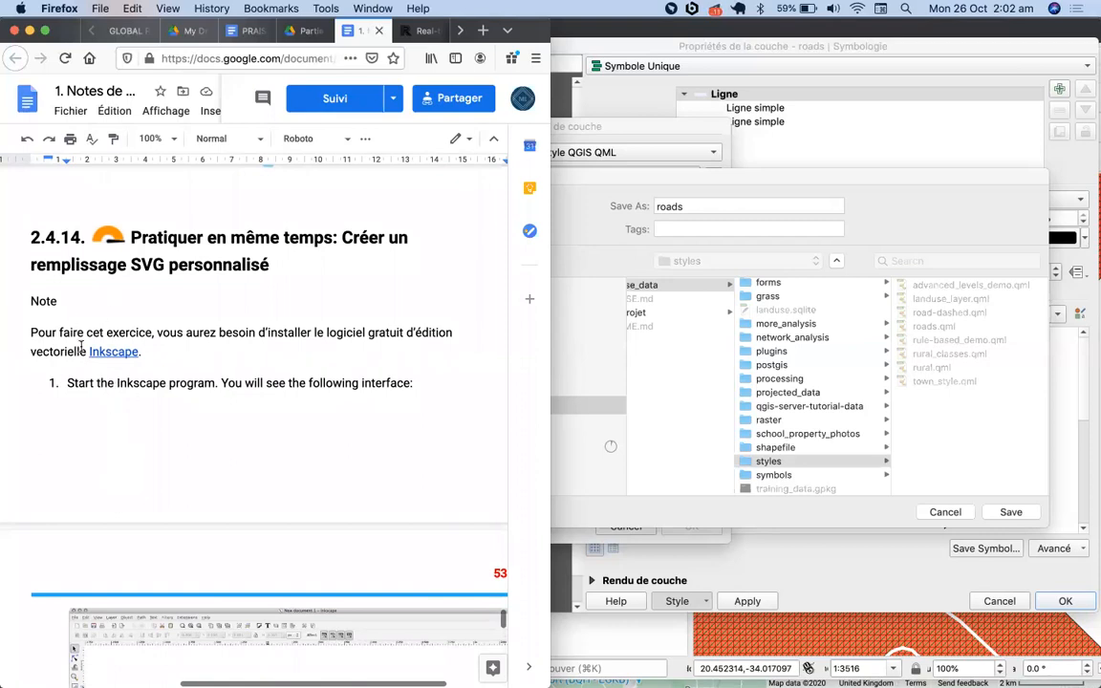
Step: Read through the remaining SVG fill instructions to closing sections 4.15 to 4.17 of the notes
scroll(143, 416, down, 15)
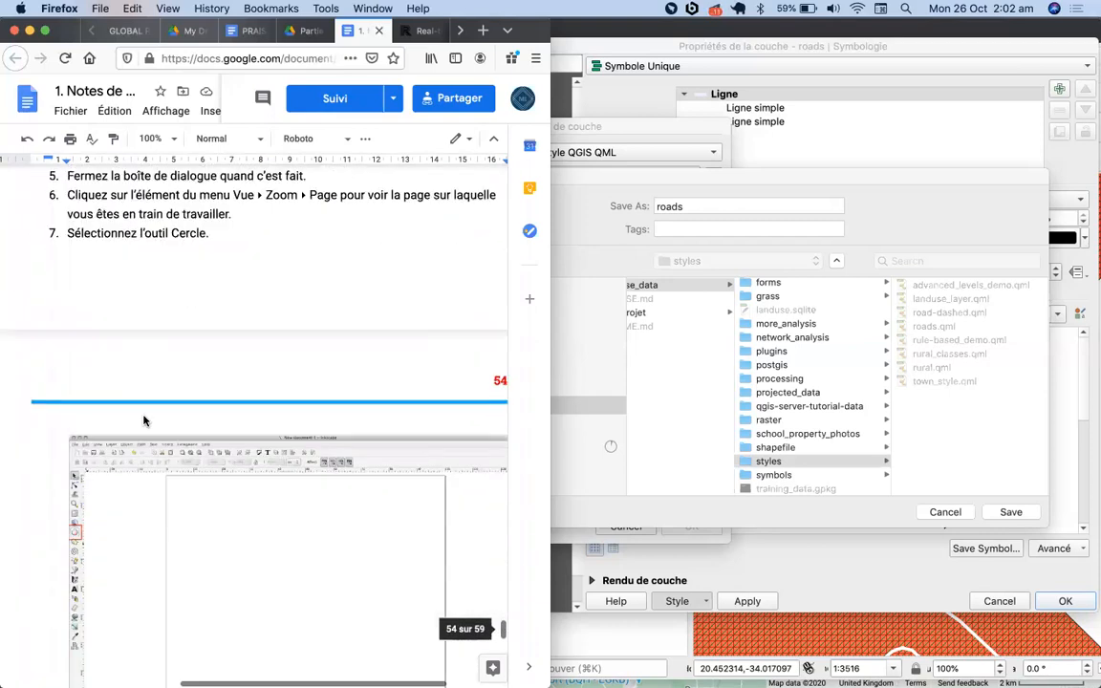
scroll(144, 419, down, 20)
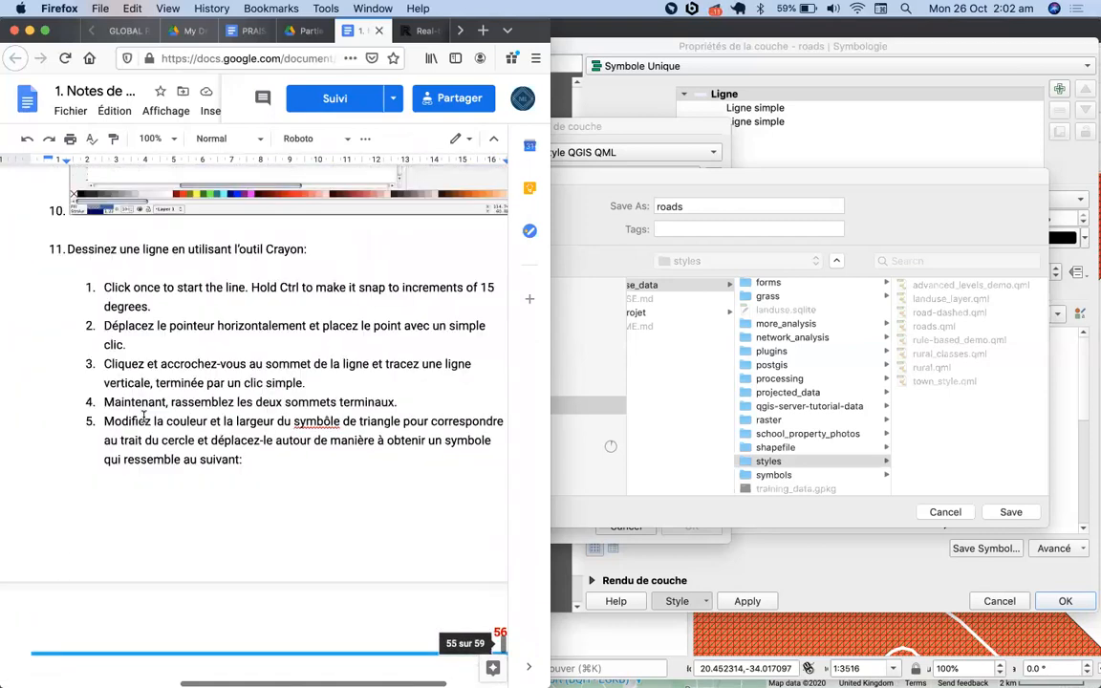
scroll(144, 417, down, 20)
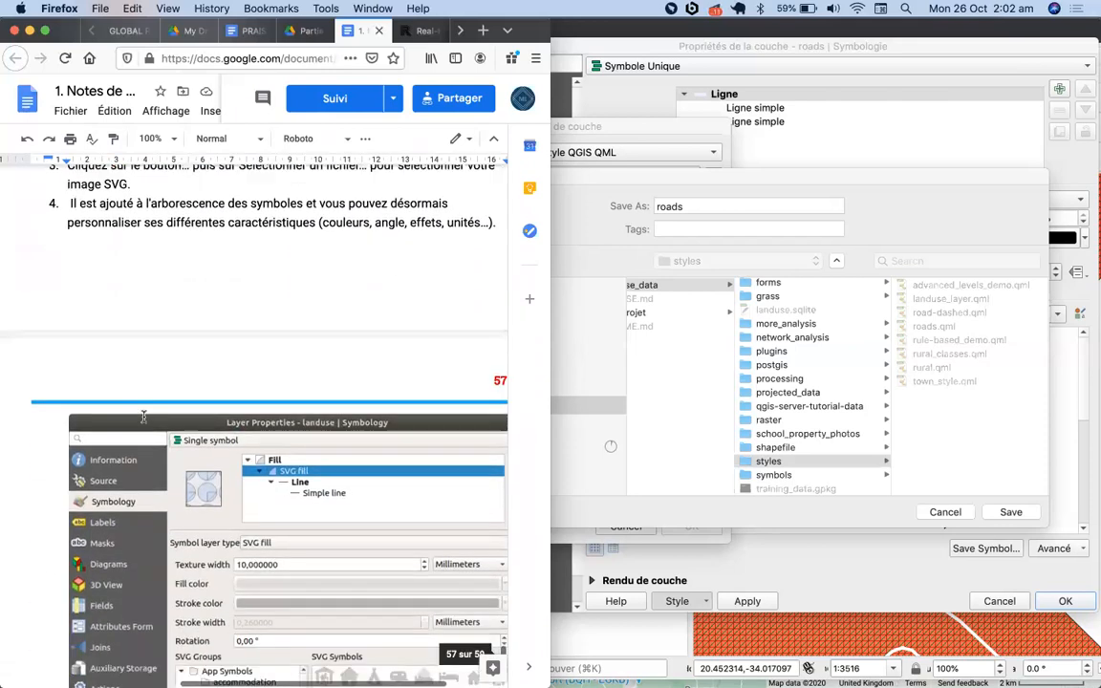
scroll(143, 417, down, 3)
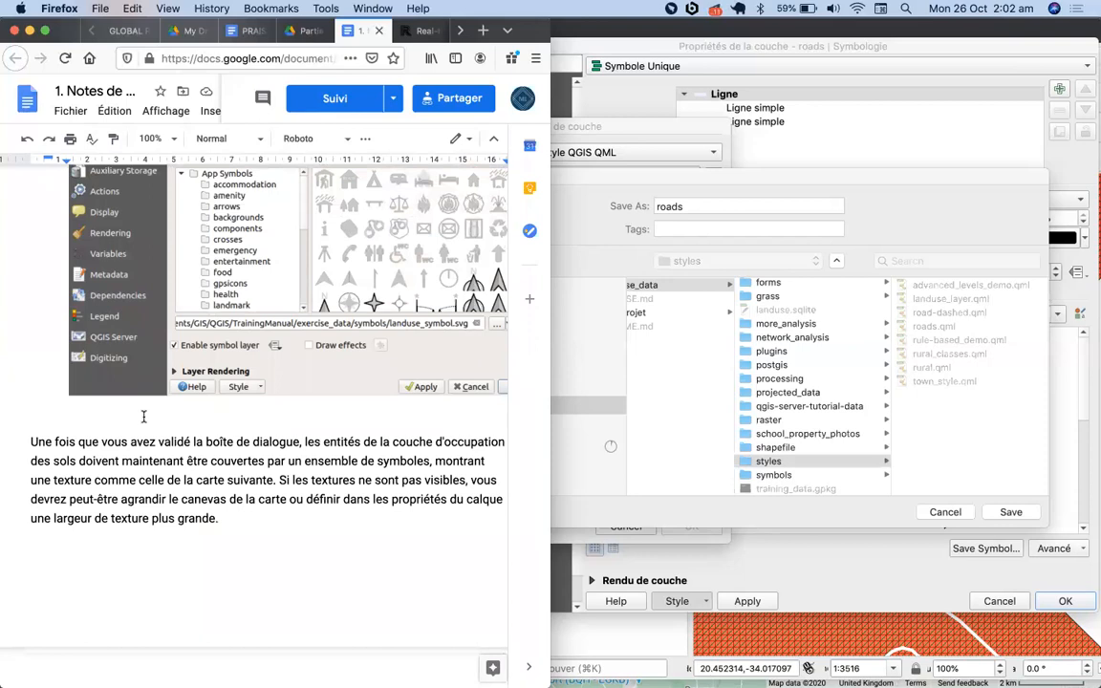
scroll(143, 417, down, 8)
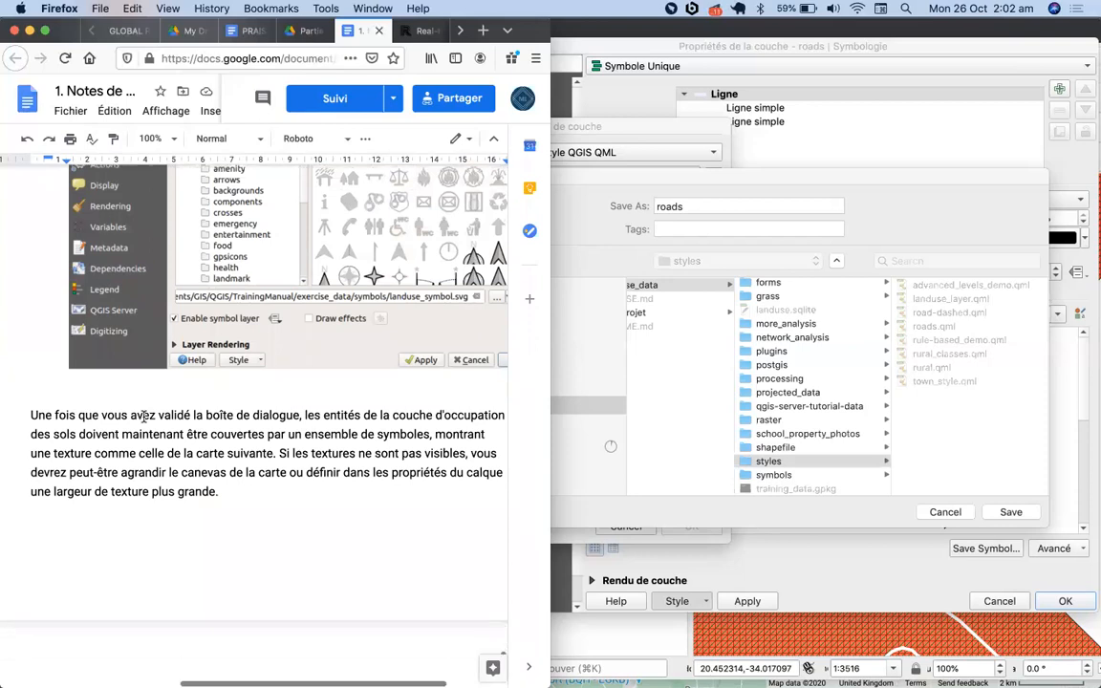
scroll(144, 417, down, 8)
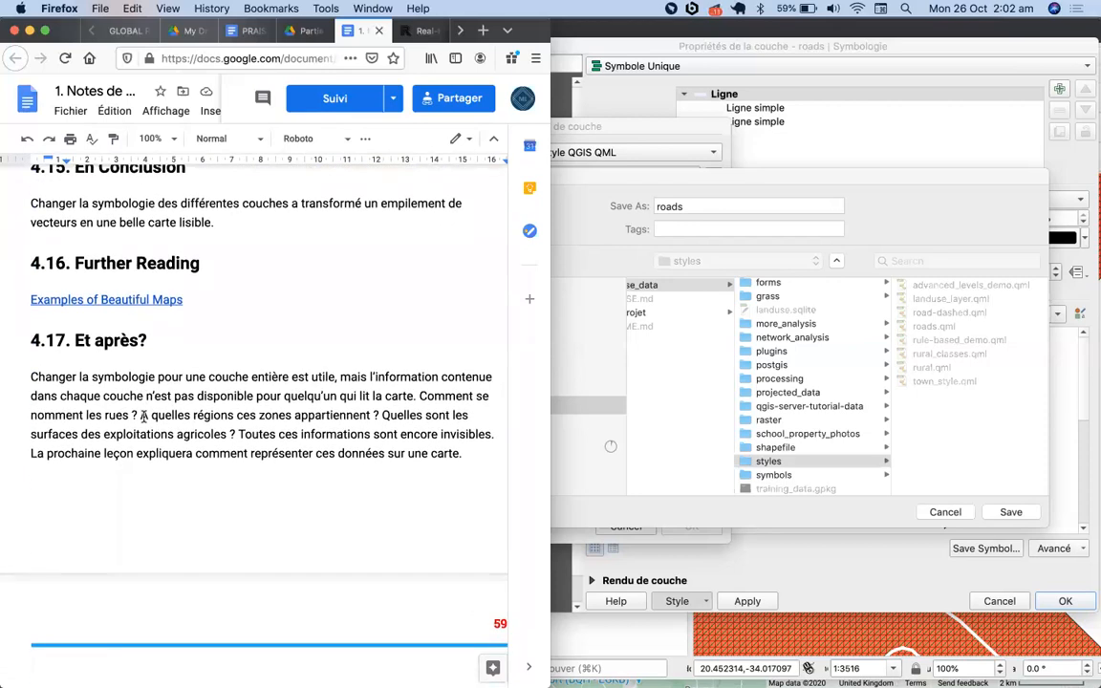
Step: Look back over the course notes from closing section 4.17 through the SVG fill exercise to the title page
scroll(143, 416, down, 10)
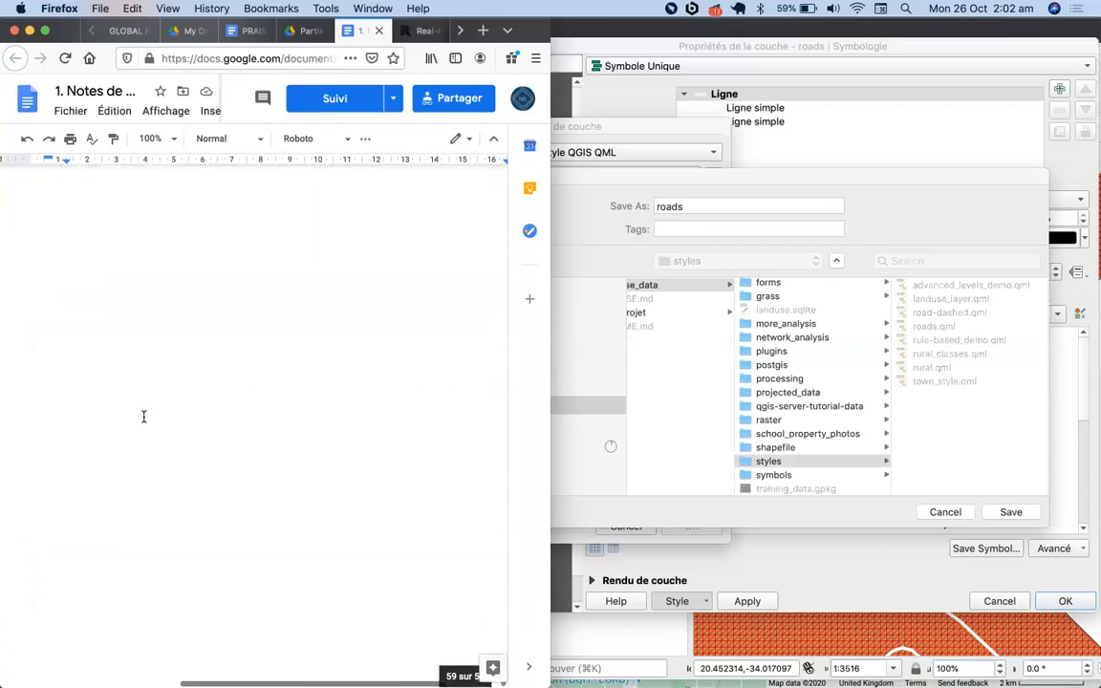
scroll(143, 416, up, 5)
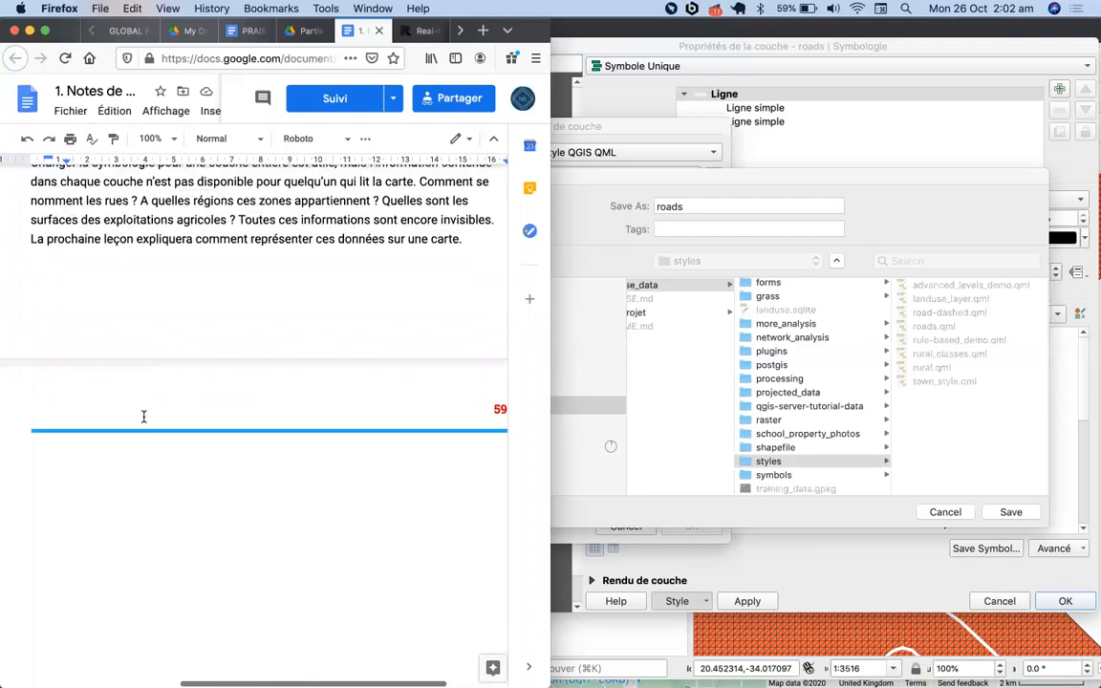
scroll(144, 416, down, 3)
scroll(143, 417, up, 9)
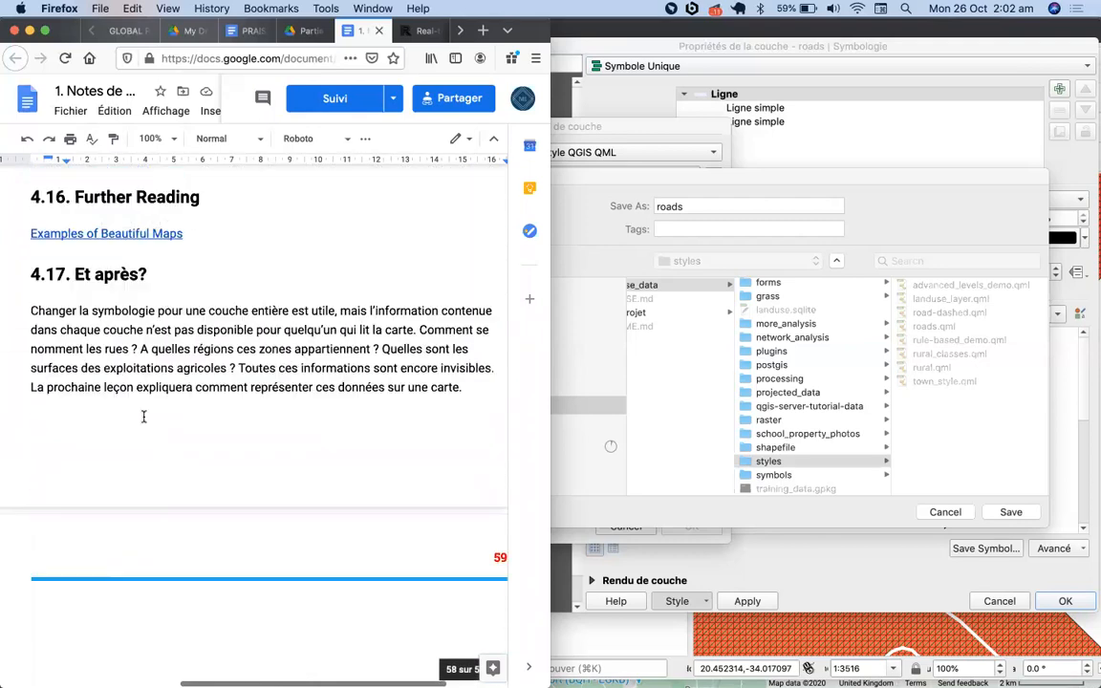
scroll(143, 416, up, 1)
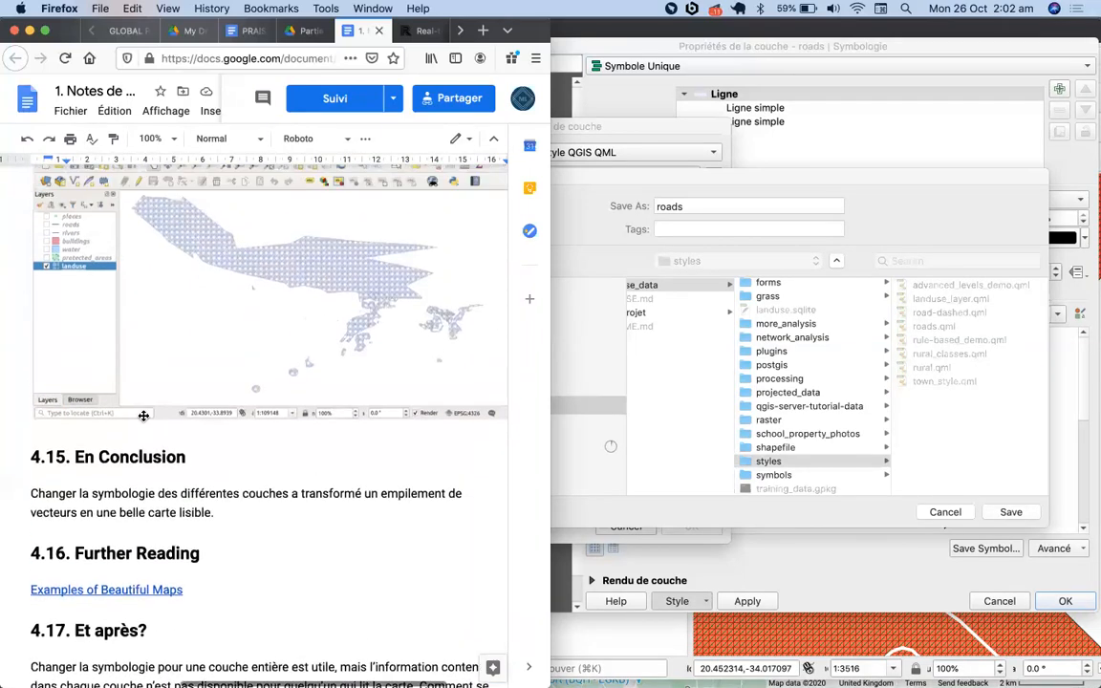
scroll(143, 417, up, 4)
scroll(143, 417, up, 4)
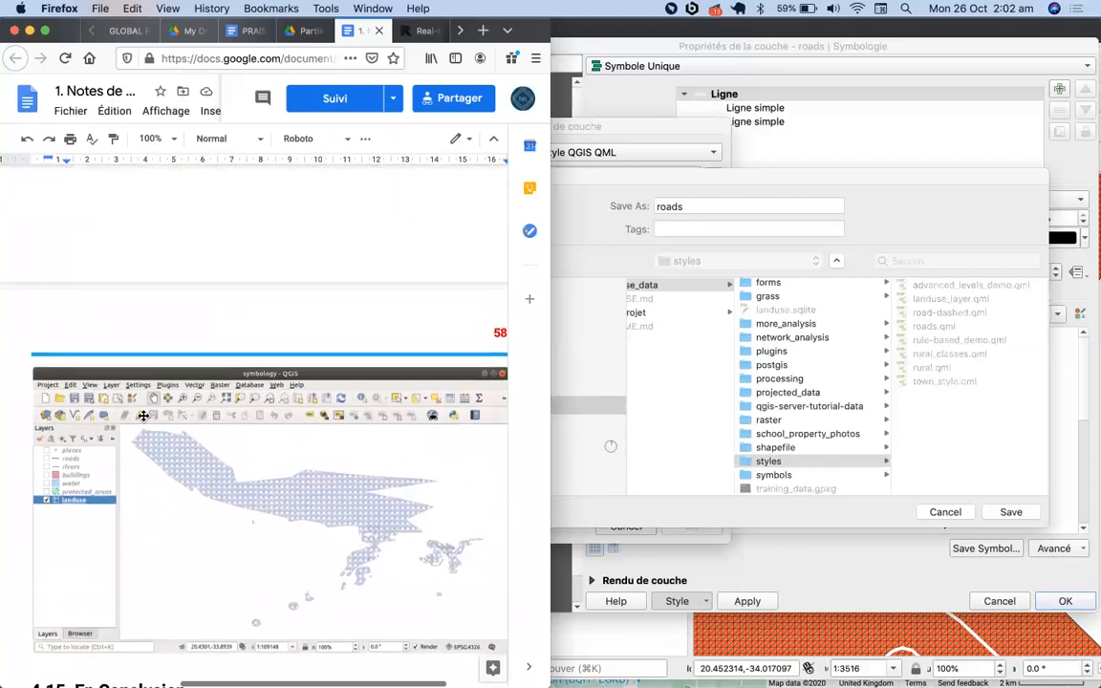
scroll(143, 416, up, 13)
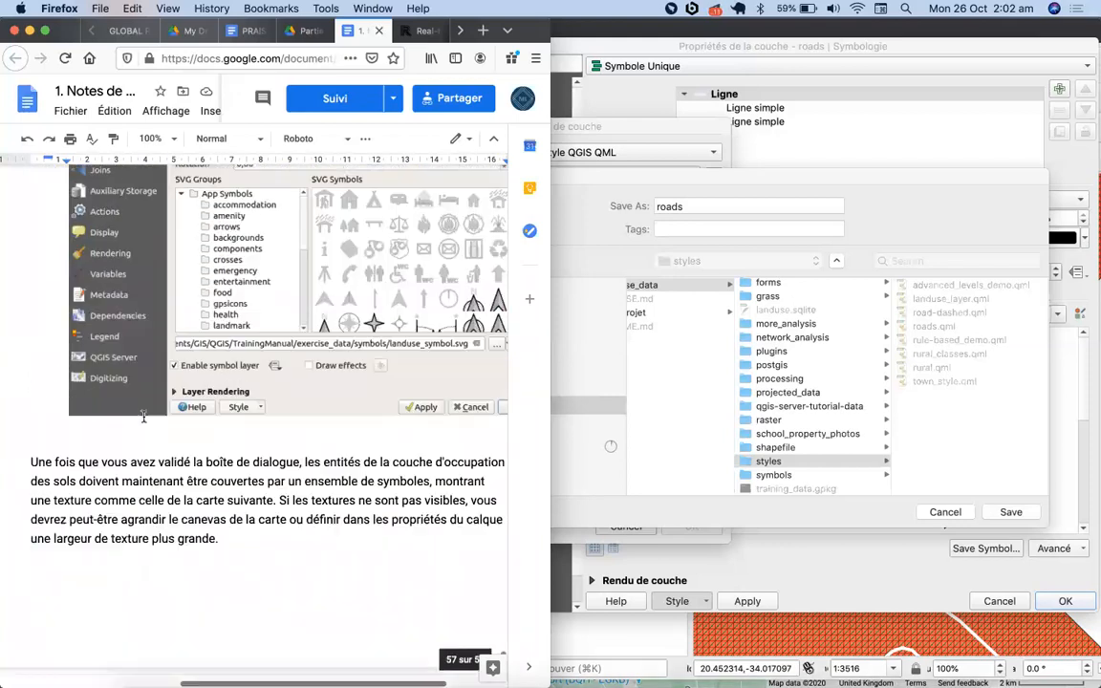
scroll(143, 417, up, 20)
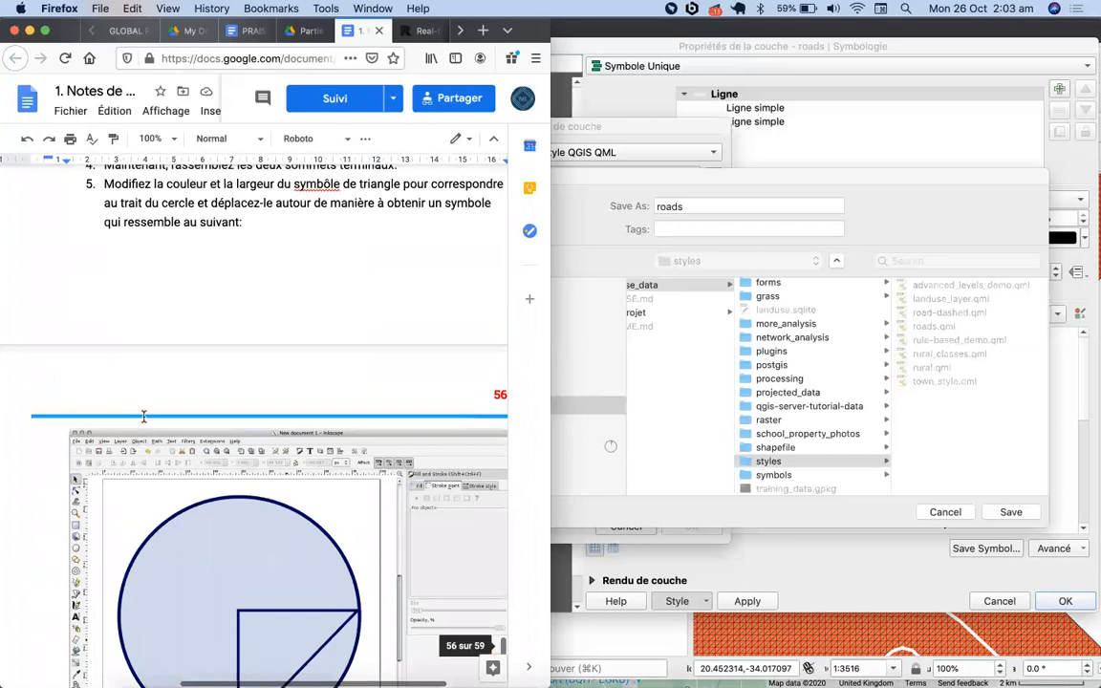
scroll(143, 417, up, 20)
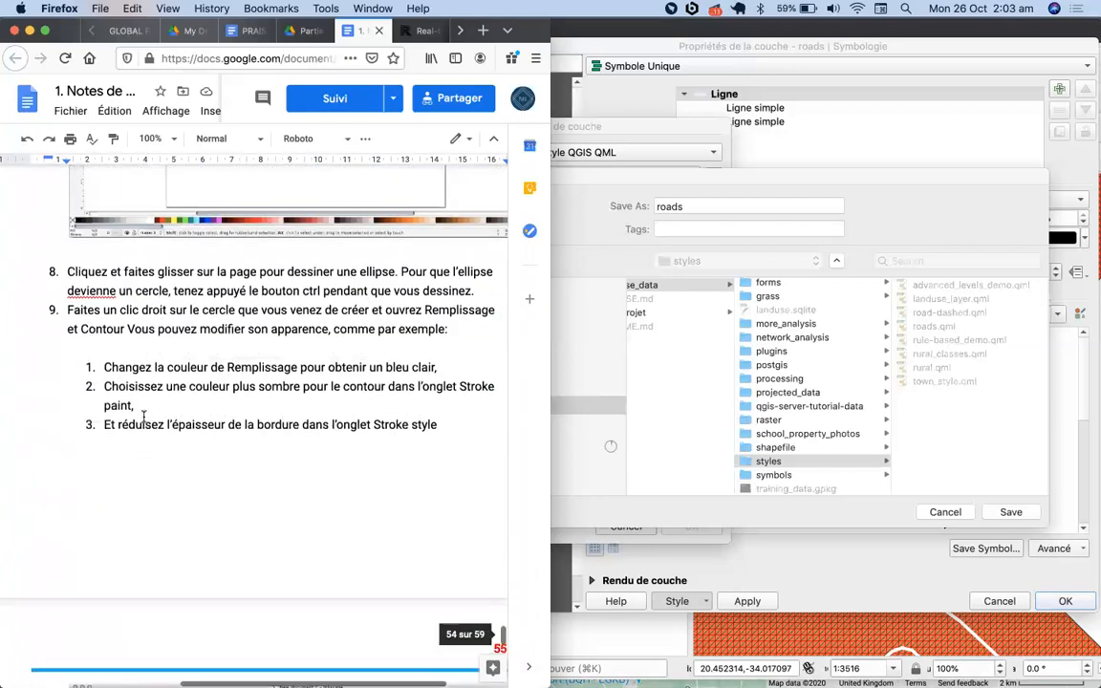
scroll(144, 417, up, 20)
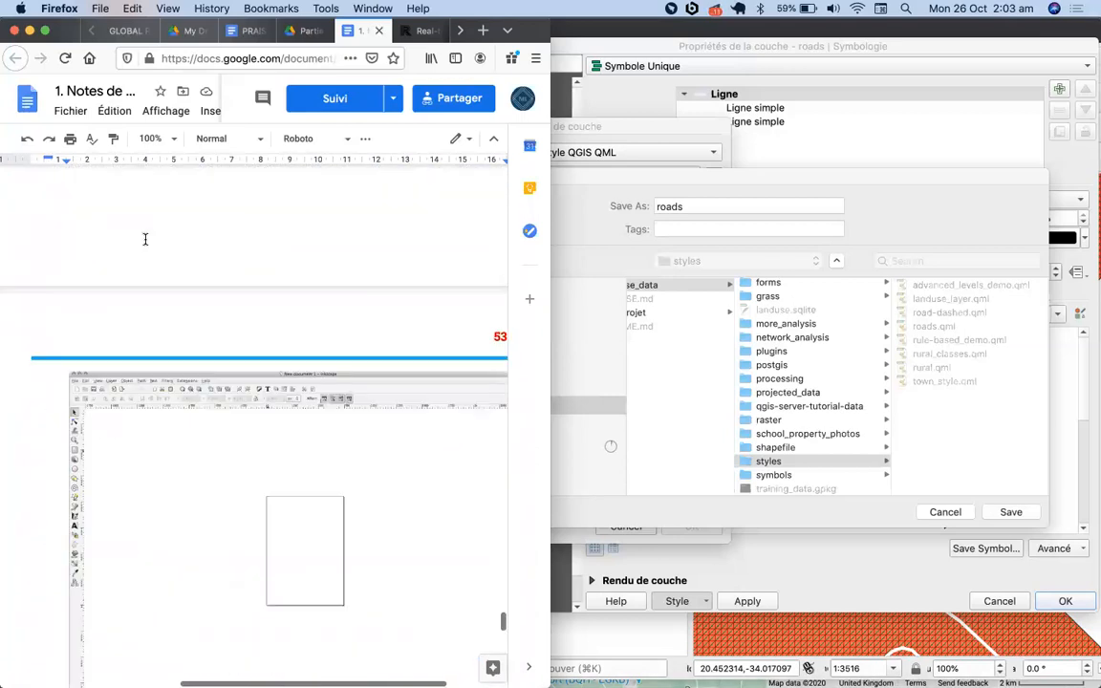
scroll(323, 188, up, 3)
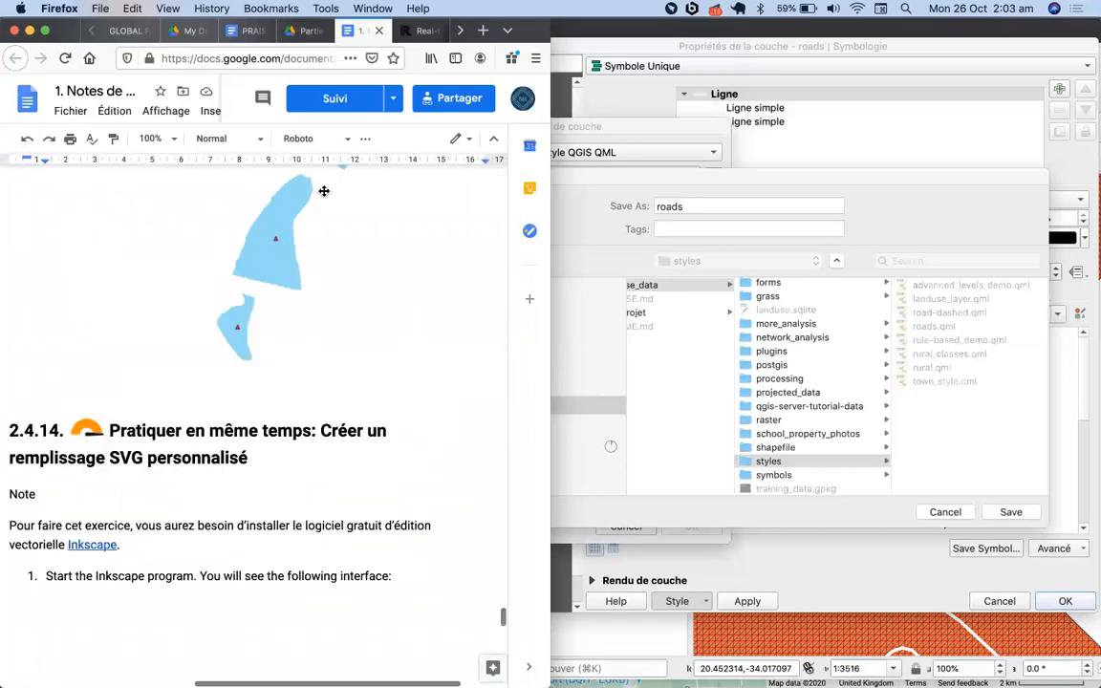
scroll(324, 191, up, 20)
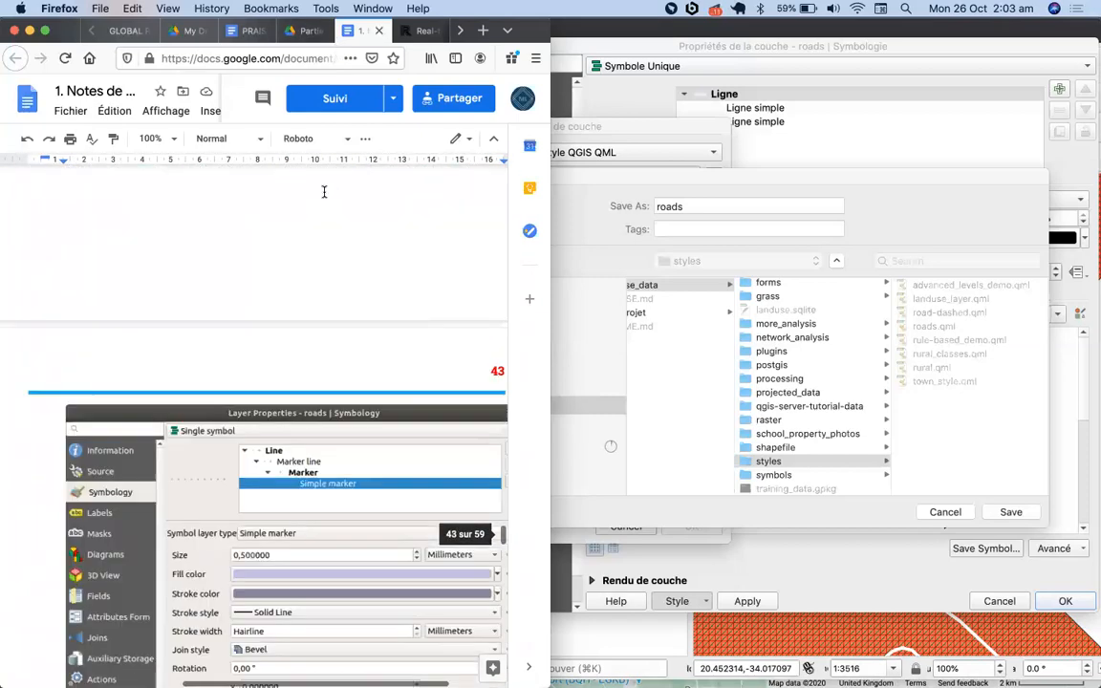
scroll(324, 193, up, 20)
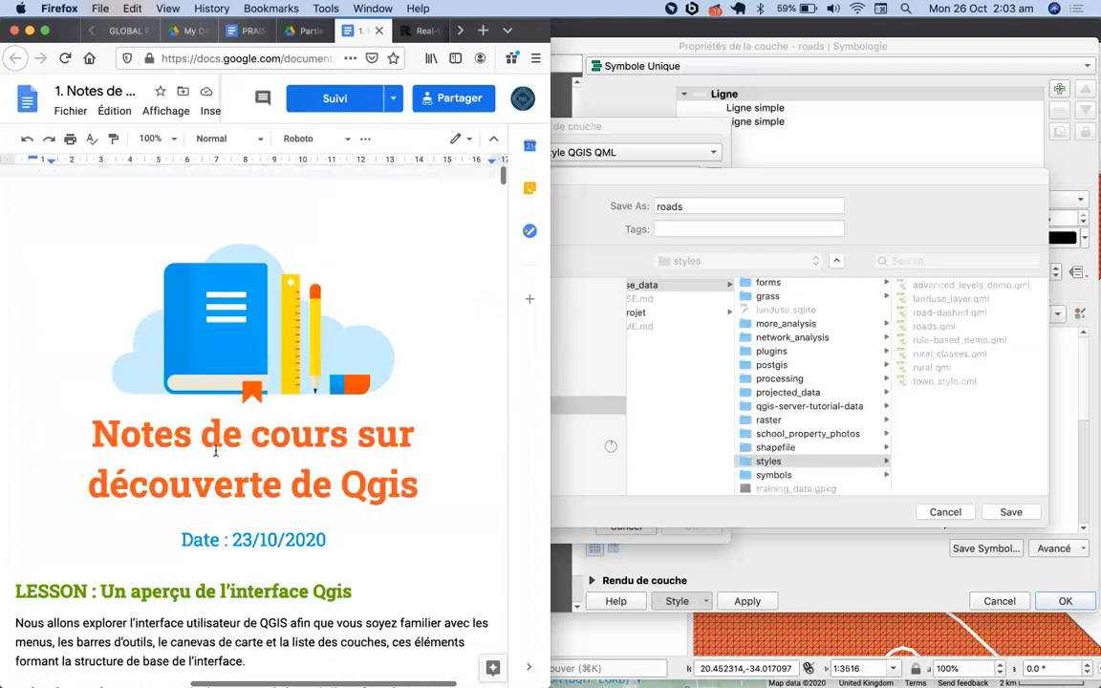
Step: Review the opening QGIS interface lesson through section 1.3 and insert a paragraph break before "Favoris" in the passage on favourite folders
scroll(302, 528, down, 3)
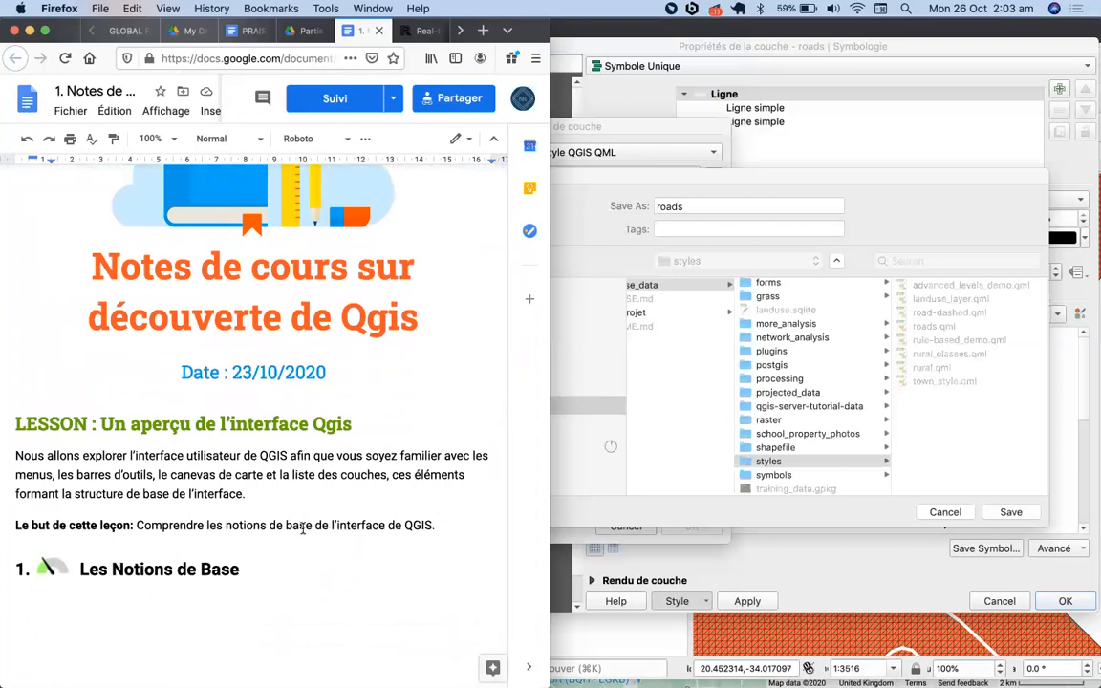
scroll(302, 527, down, 10)
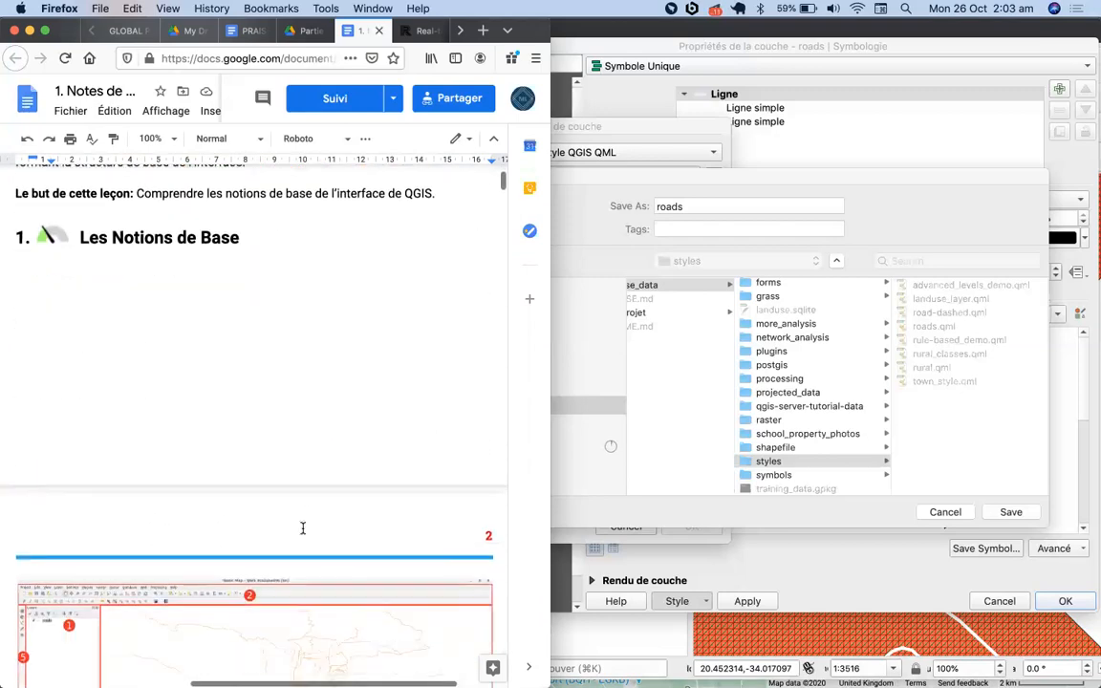
scroll(302, 528, down, 12)
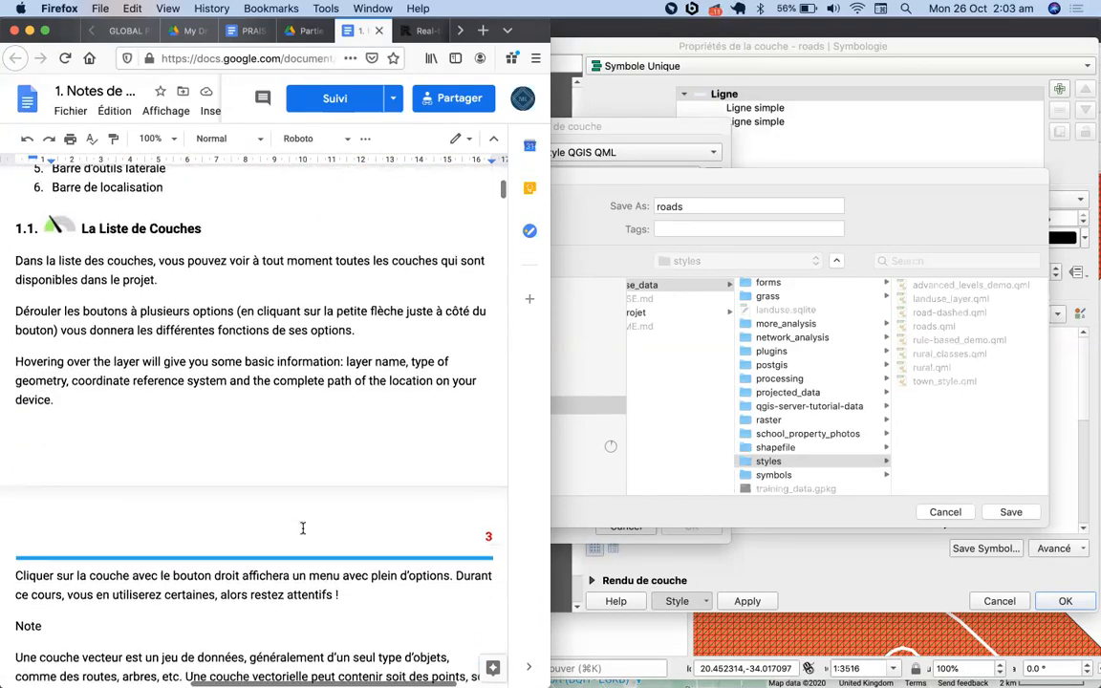
scroll(302, 527, down, 8)
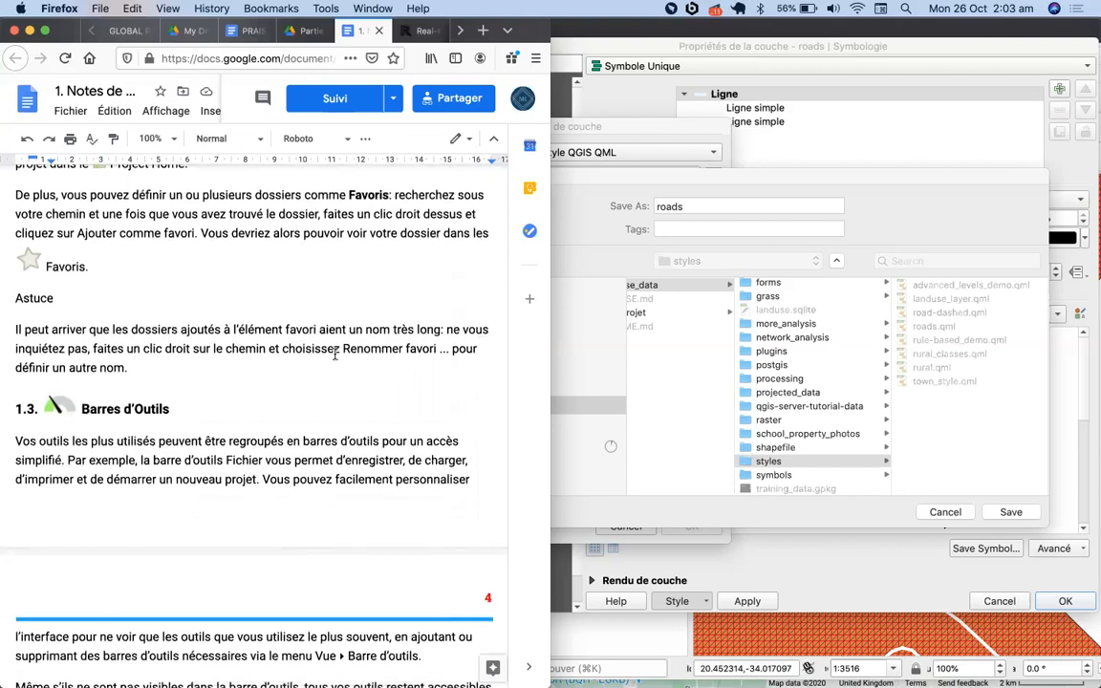
click(350, 194)
key(Return)
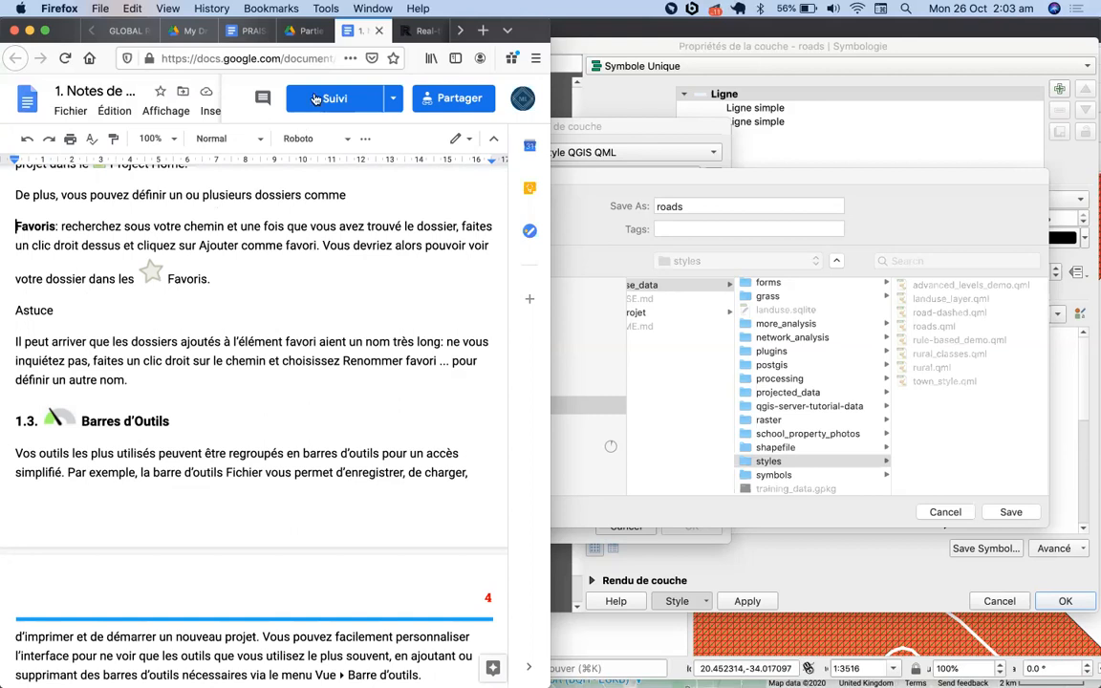
Step: Switch to the Drive course folder and browse its course notes, from QGIS discovery to vector analysis
click(306, 32)
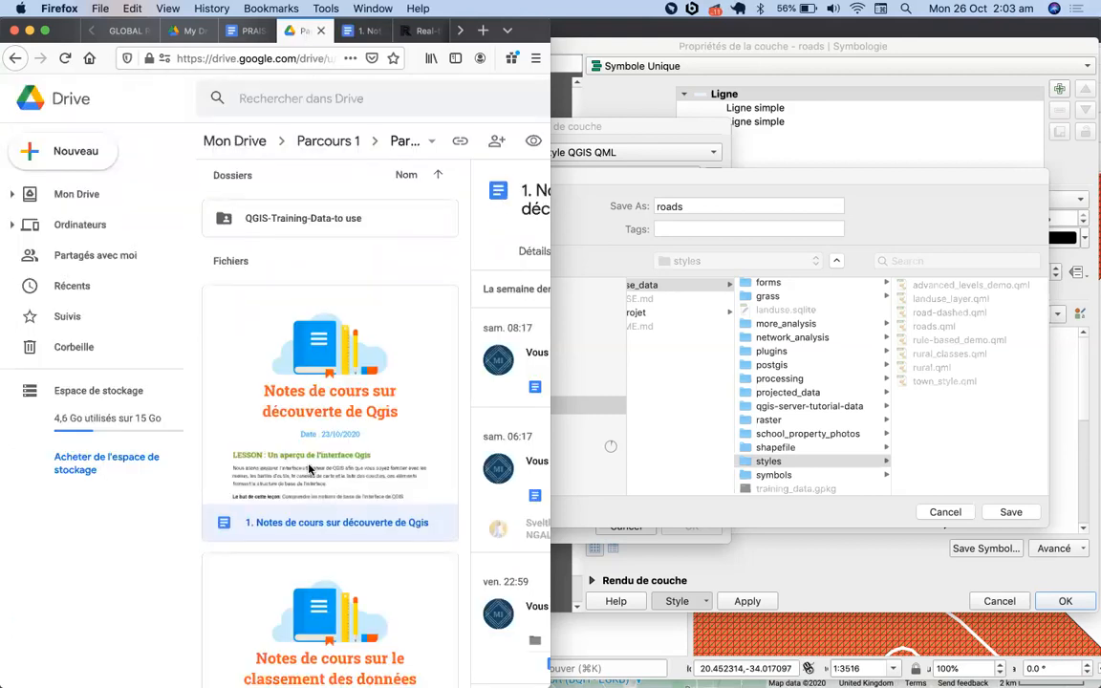
scroll(308, 470, right, 3)
scroll(308, 470, left, 1)
scroll(309, 469, down, 2)
scroll(309, 469, down, 2)
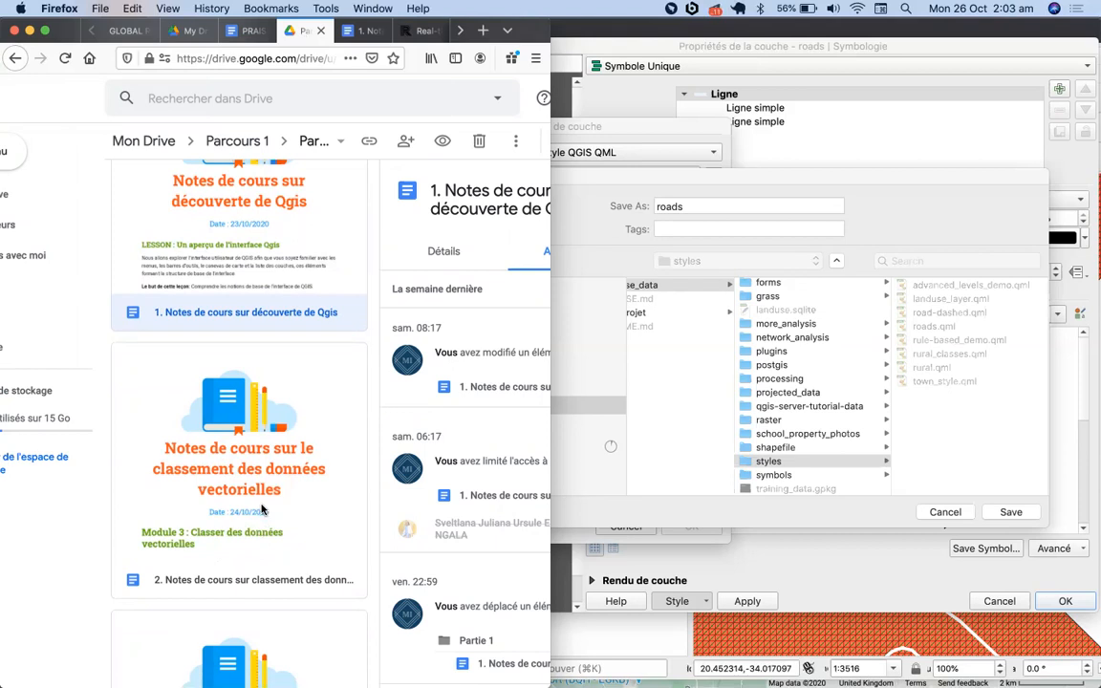
scroll(263, 512, down, 5)
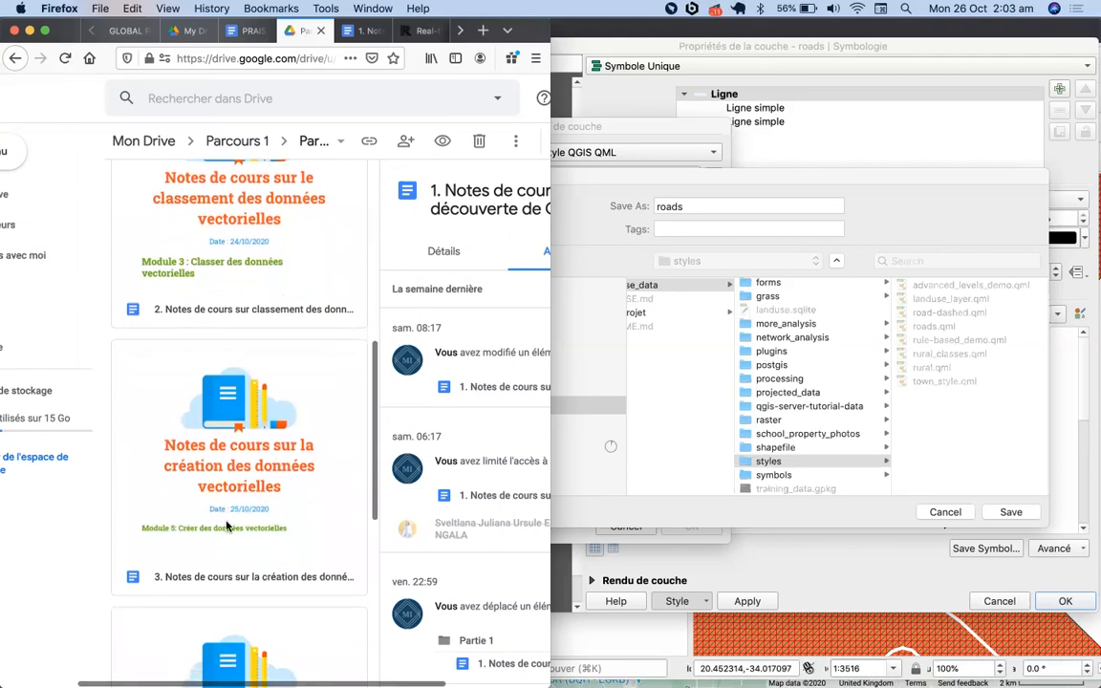
scroll(227, 526, down, 5)
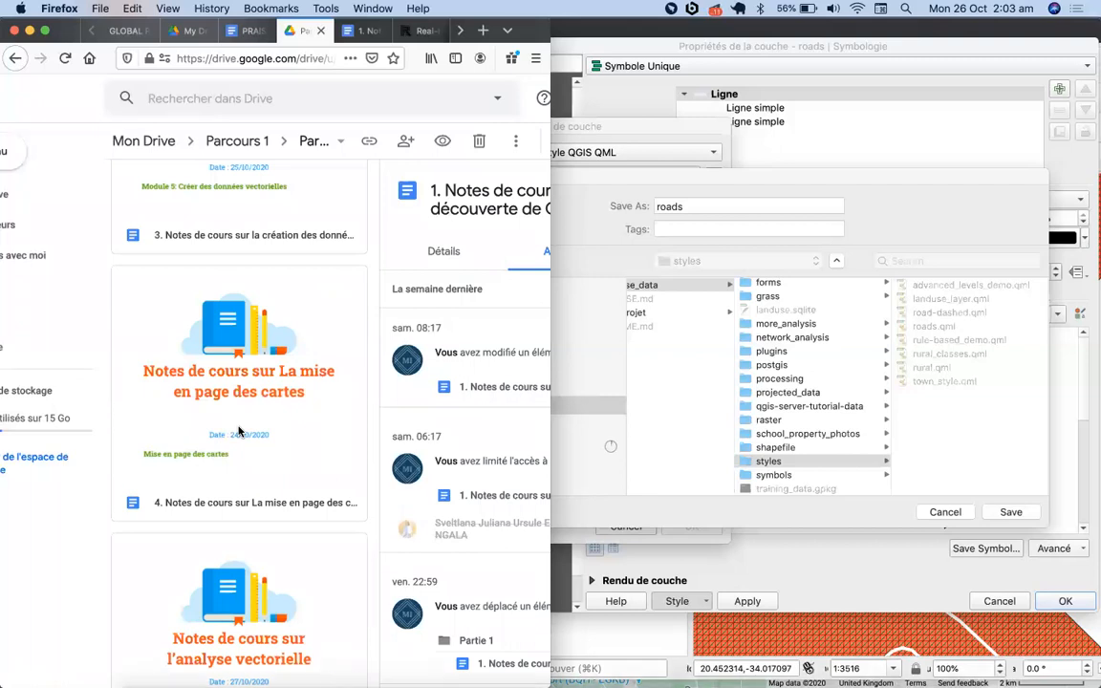
scroll(239, 432, down, 3)
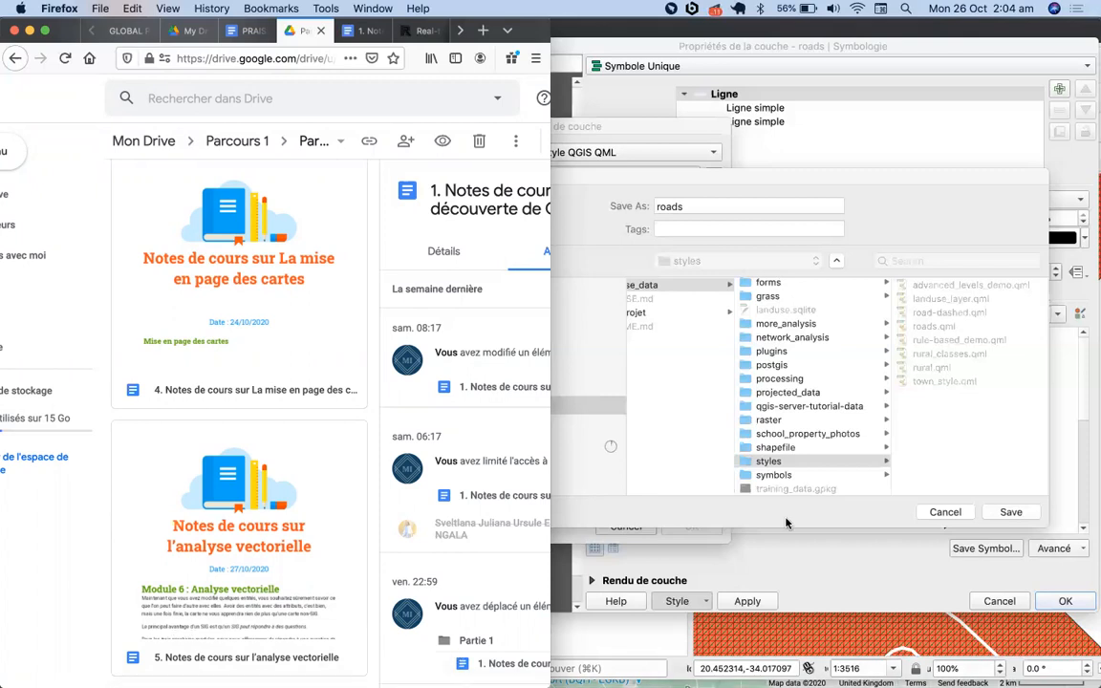
Step: Return to QGIS, abandon saving the style over the existing roads.qml, and accept the roads layer's symbology properties
click(765, 461)
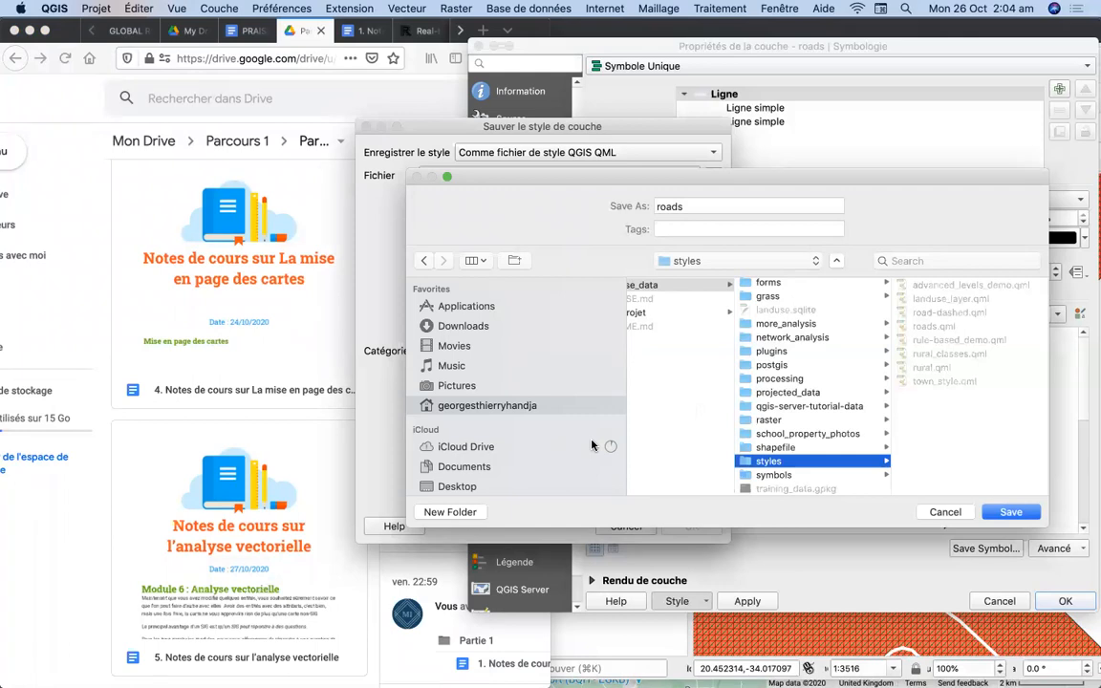
click(1011, 514)
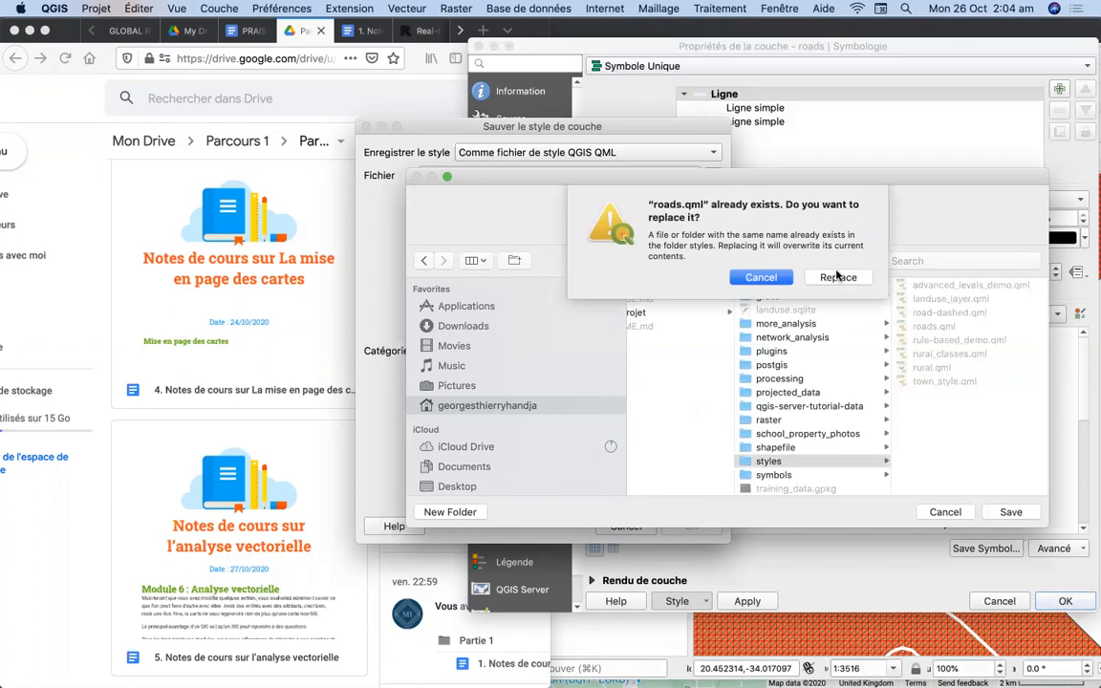
click(761, 277)
click(945, 513)
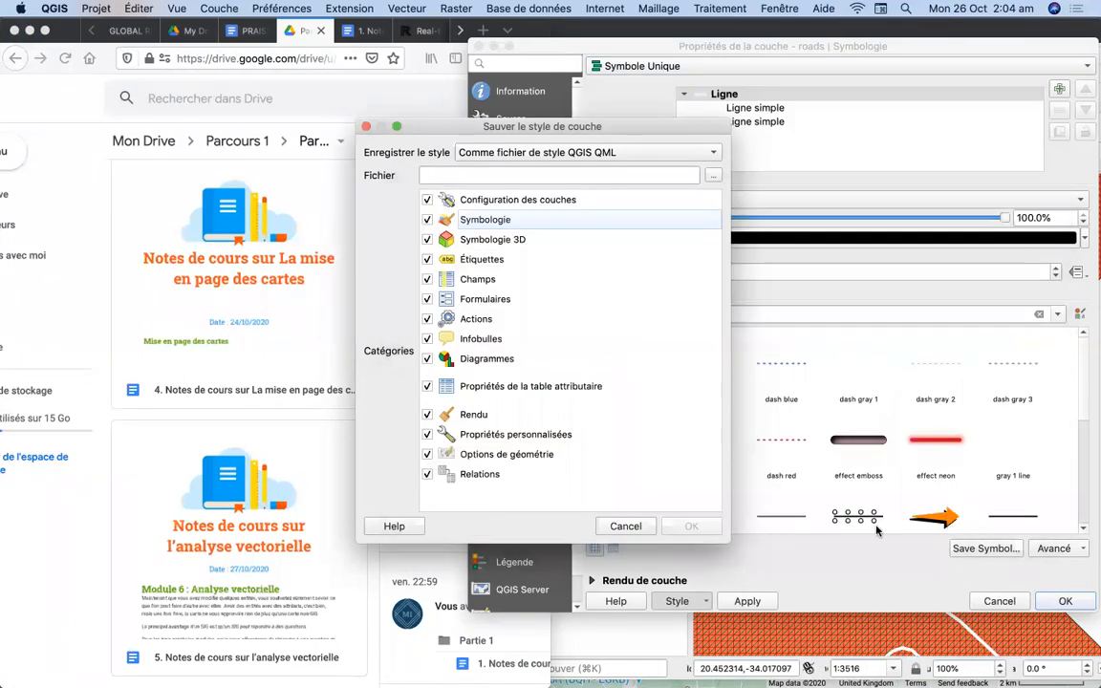
click(626, 526)
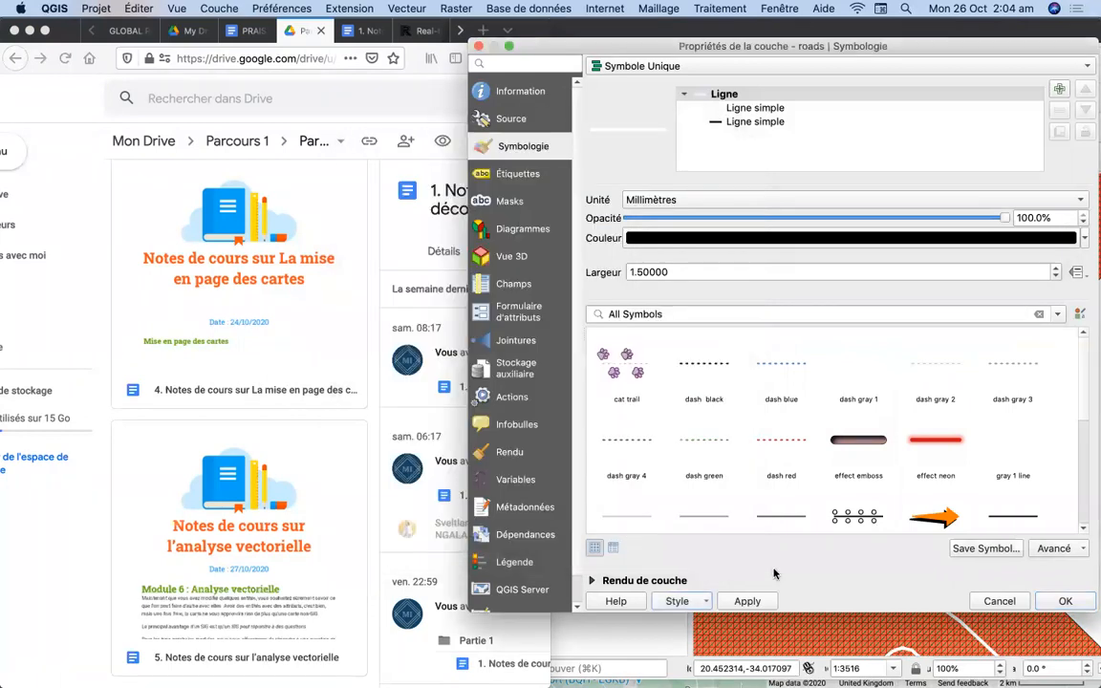
click(1058, 601)
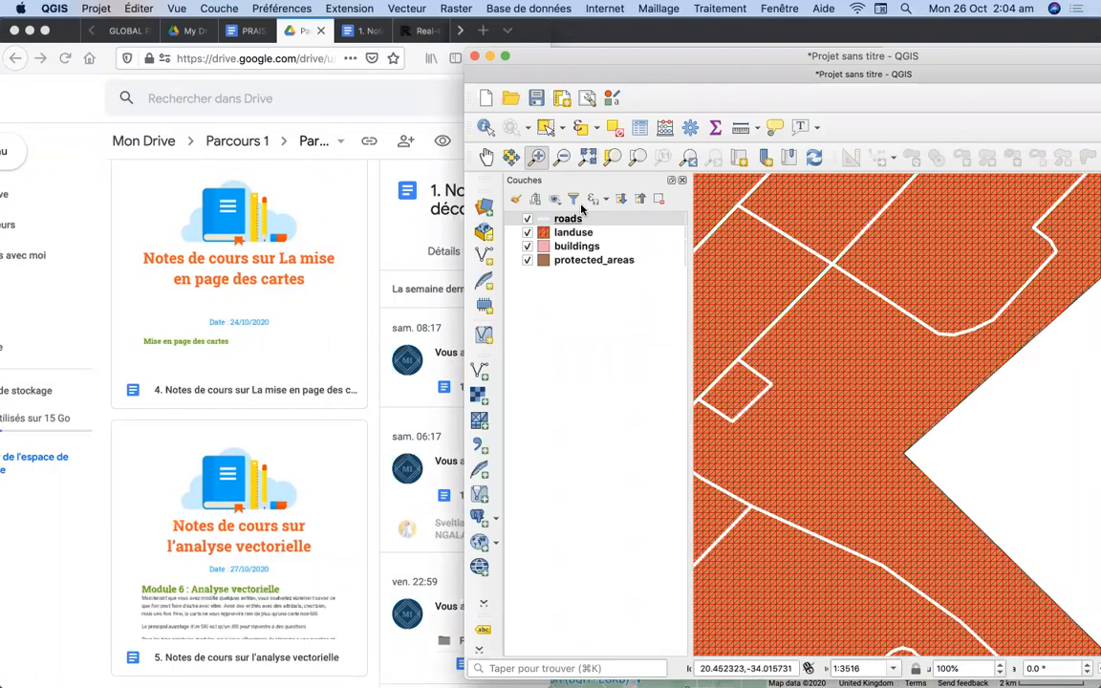
Step: Expand QGIS to full screen and examine the styled roads across the full map extent and around the town
click(505, 58)
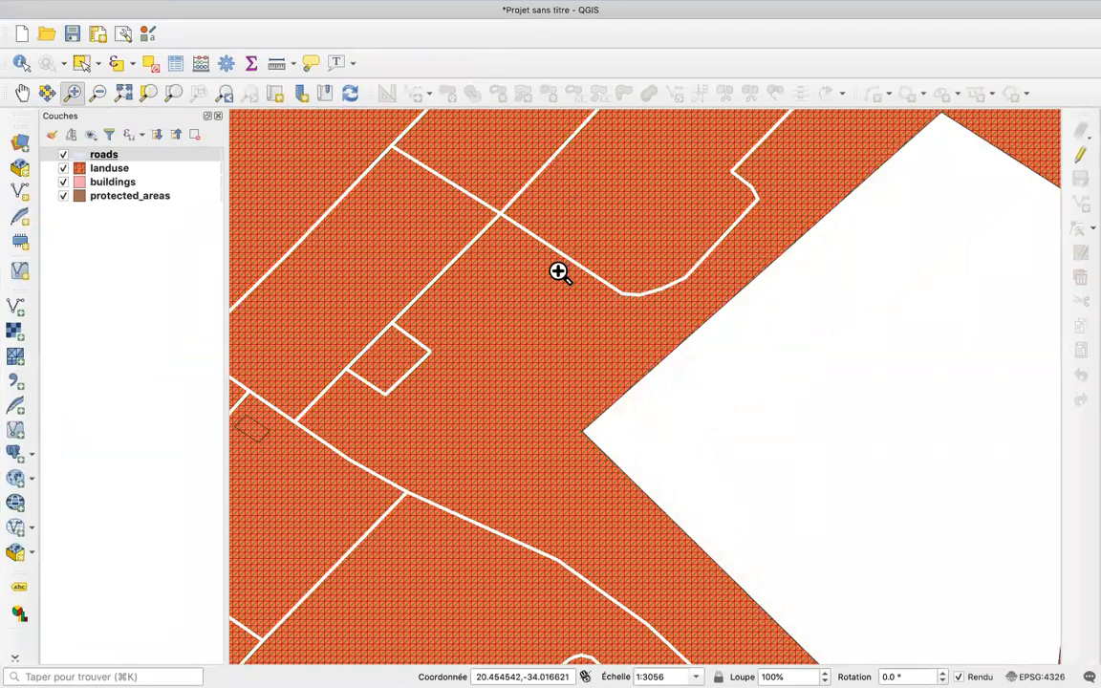
click(125, 95)
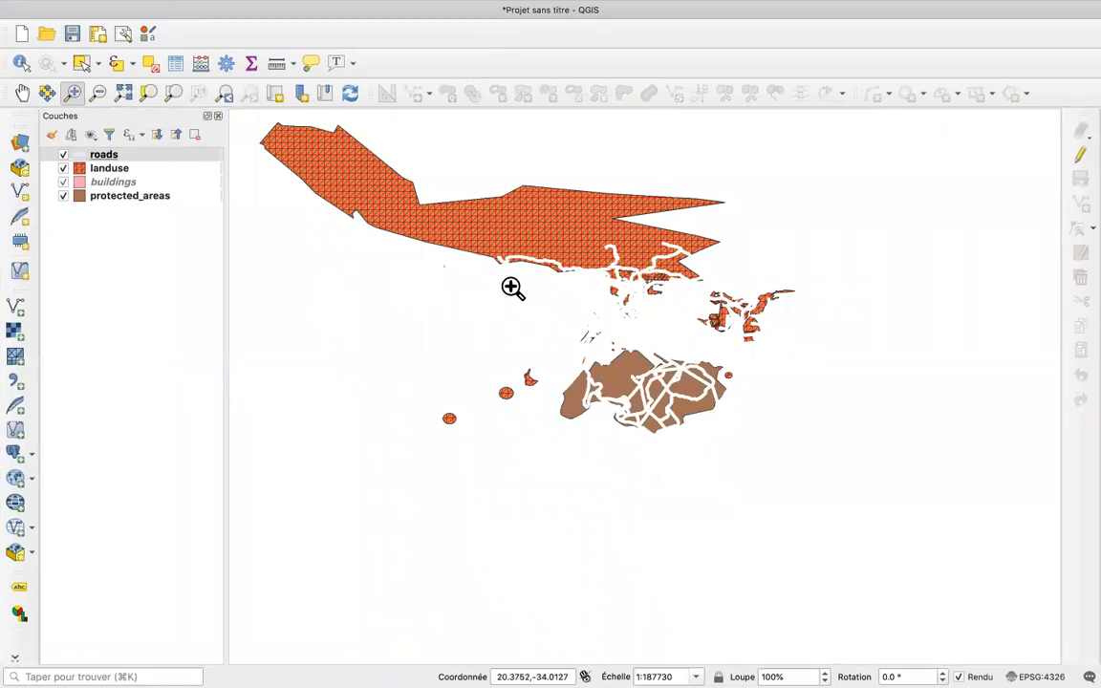
drag(513, 268, 798, 378)
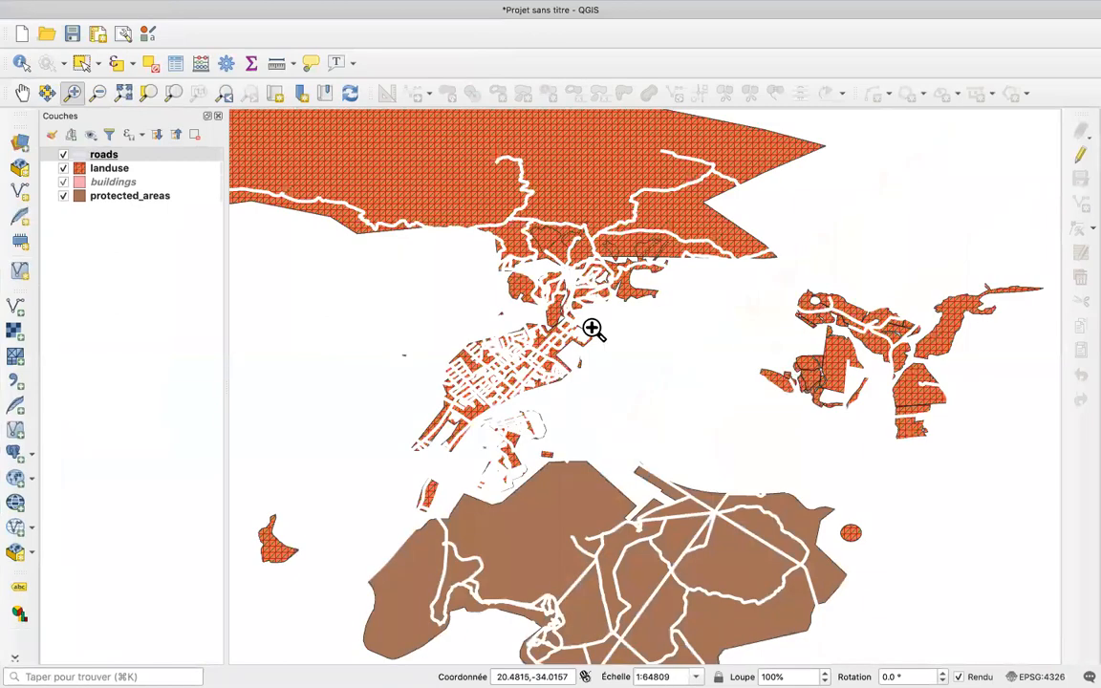
drag(490, 277, 607, 420)
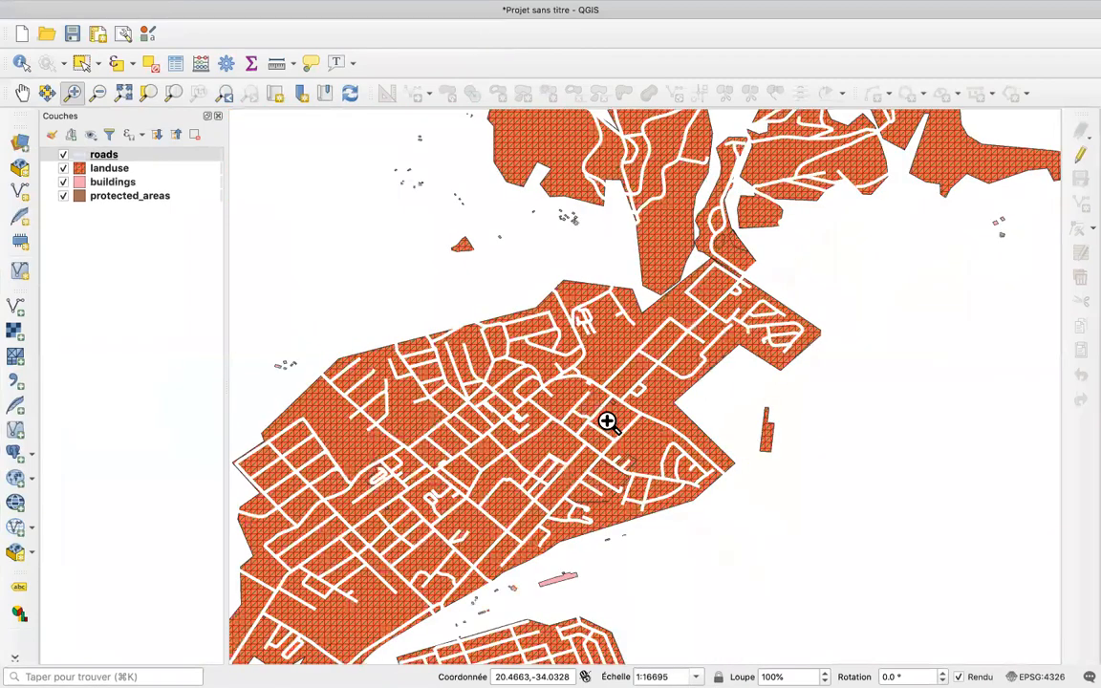
Step: Try orange #ff7f00 as the colour of the upper simple line in the roads layer's symbol, and discard the symbology changes
click(112, 155)
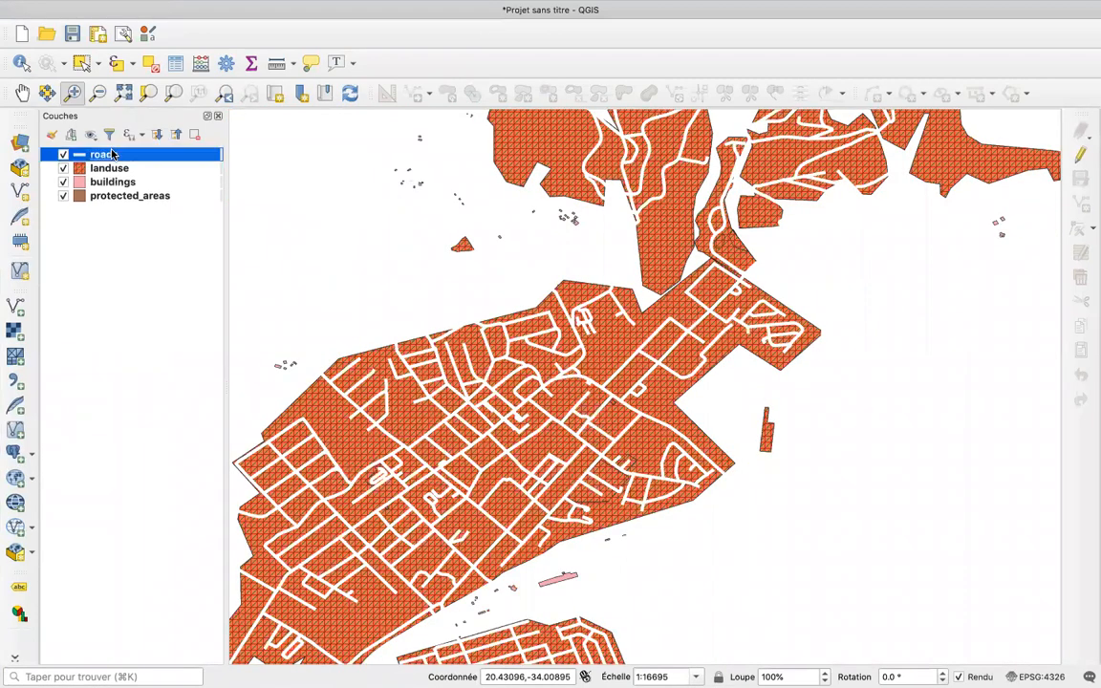
double_click(112, 155)
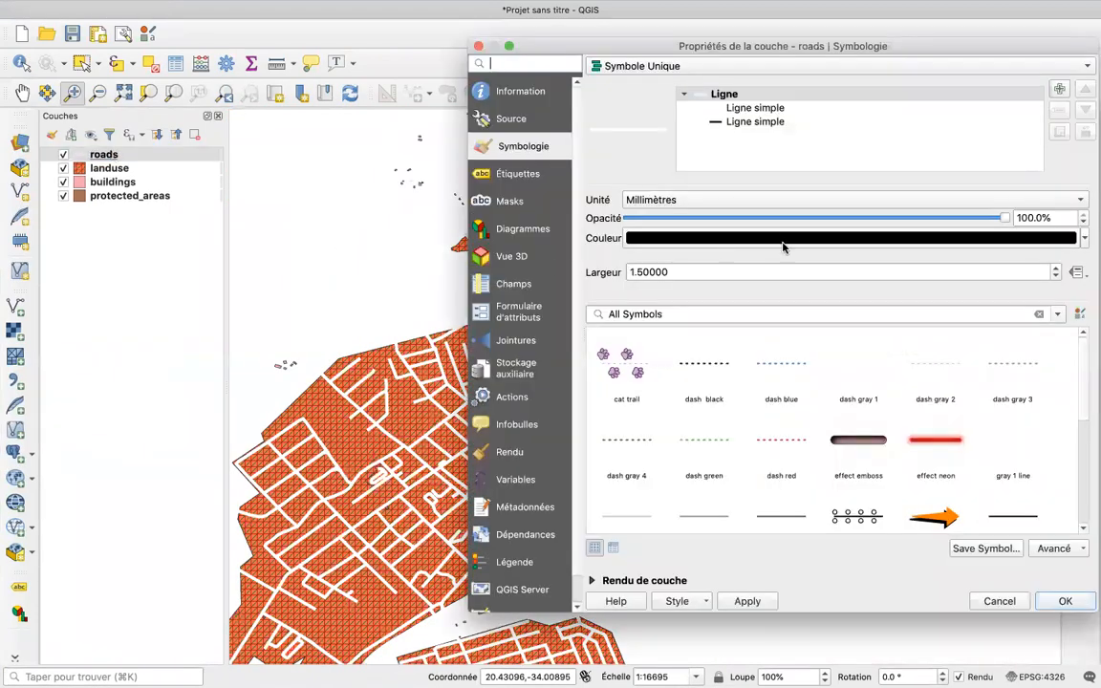
click(734, 111)
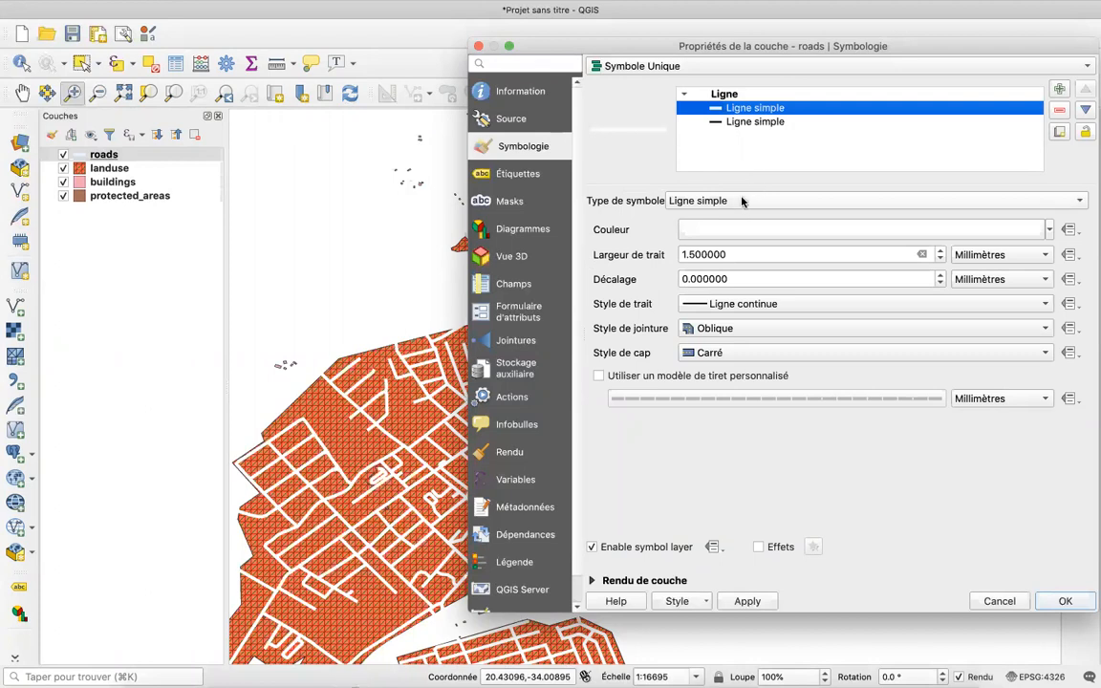
click(740, 231)
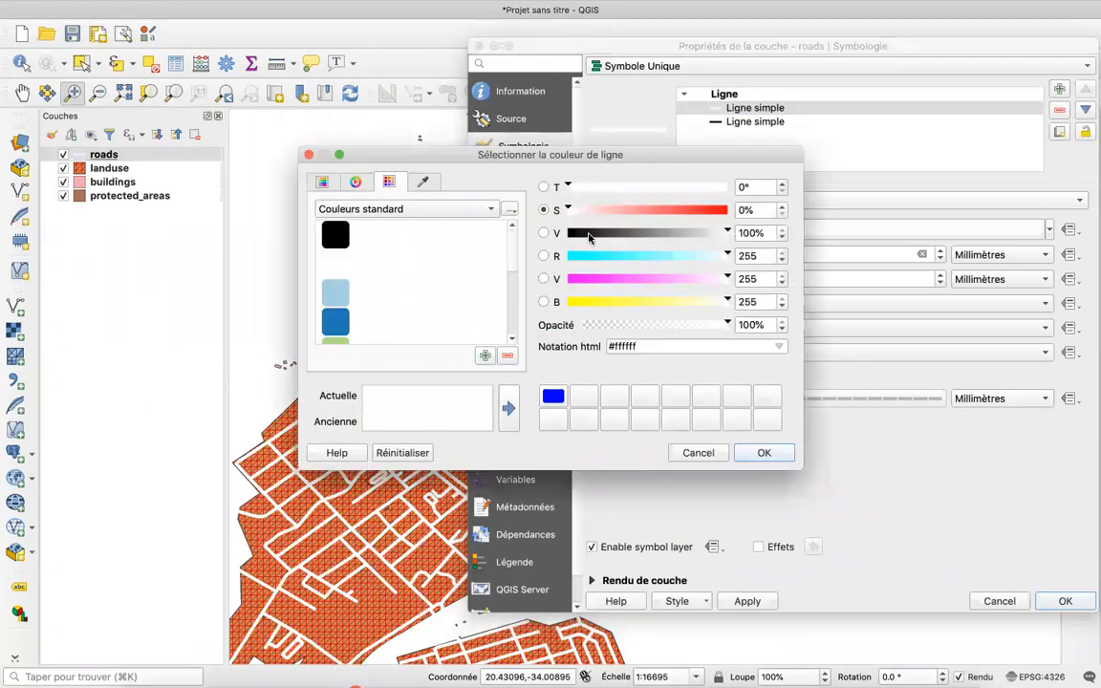
click(339, 322)
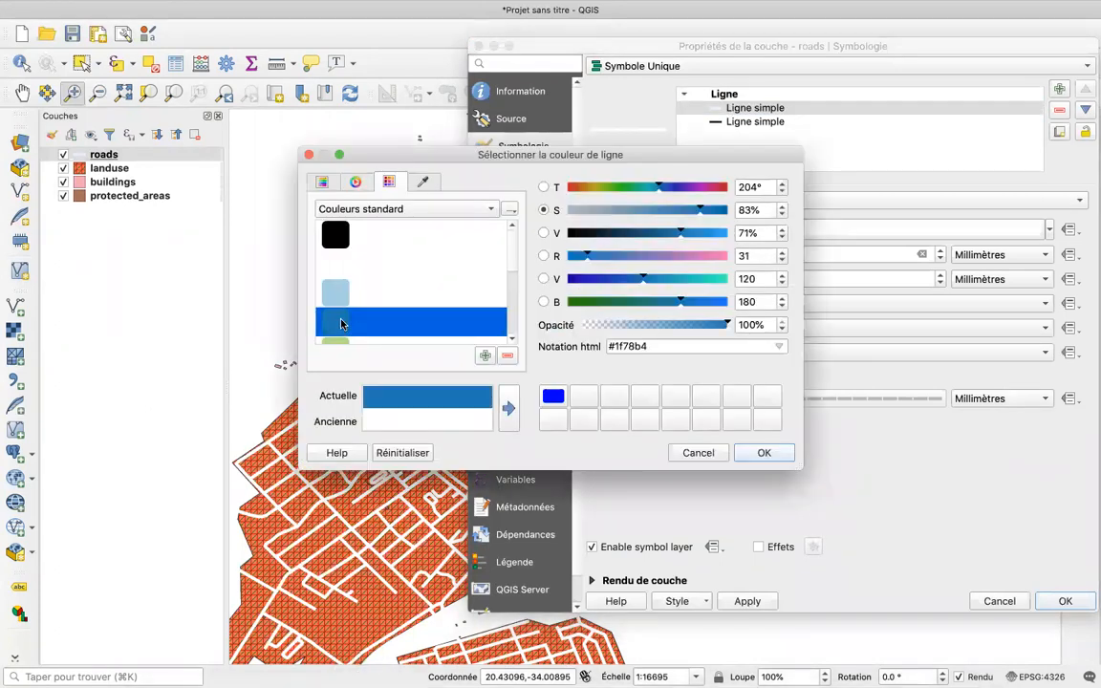
scroll(444, 337, down, 5)
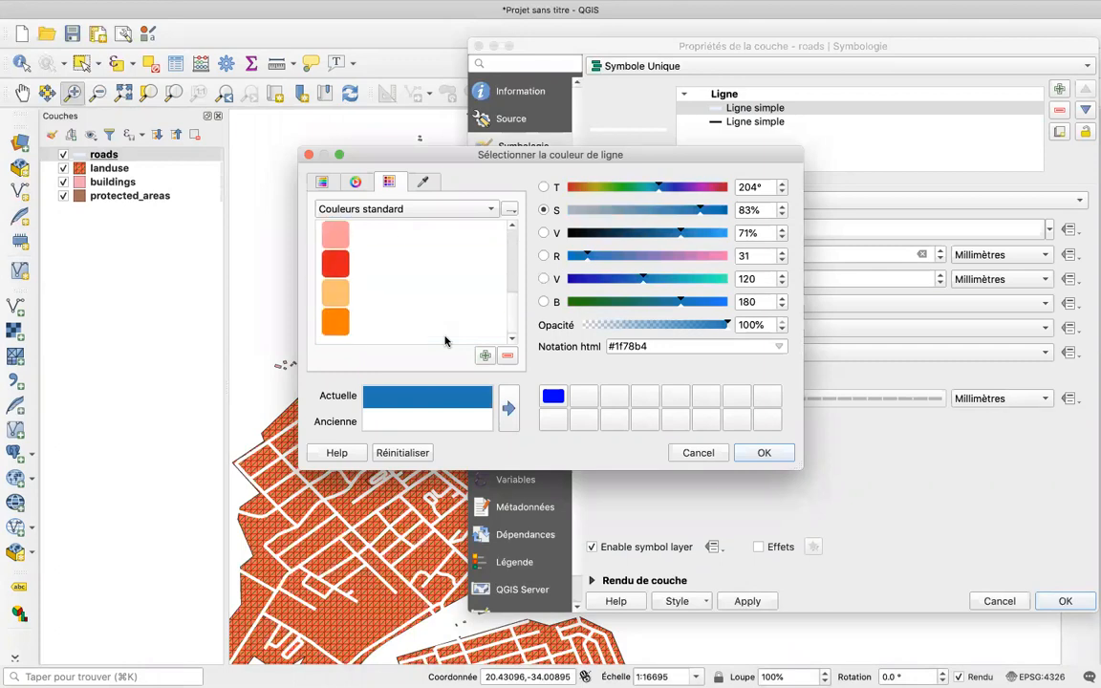
click(336, 321)
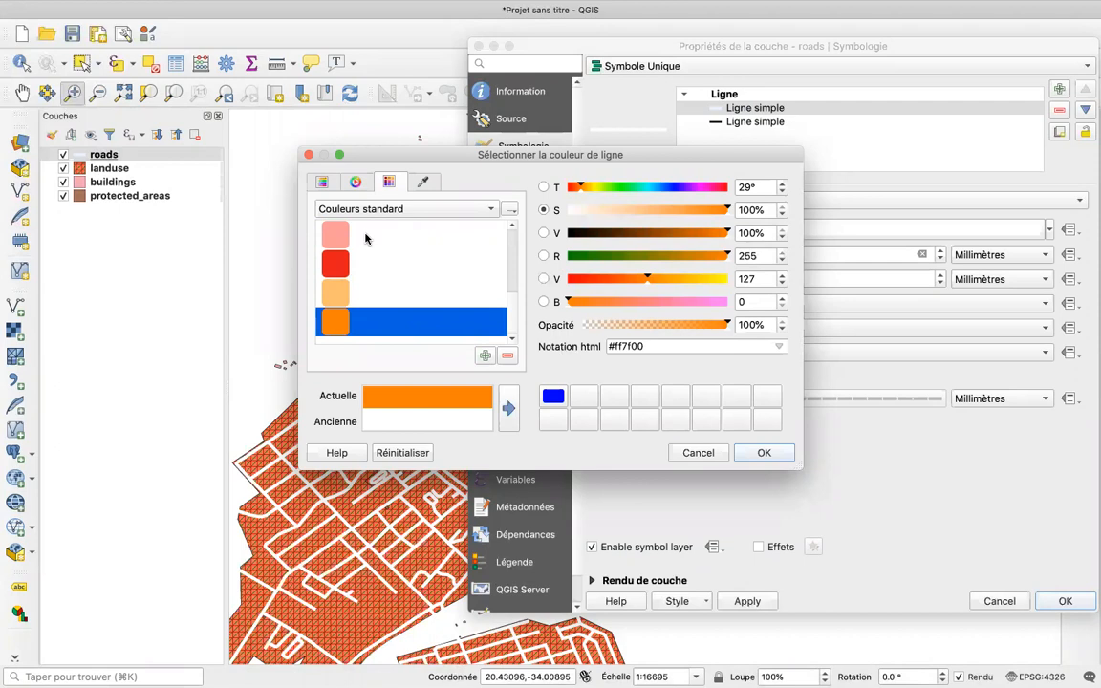
click(764, 453)
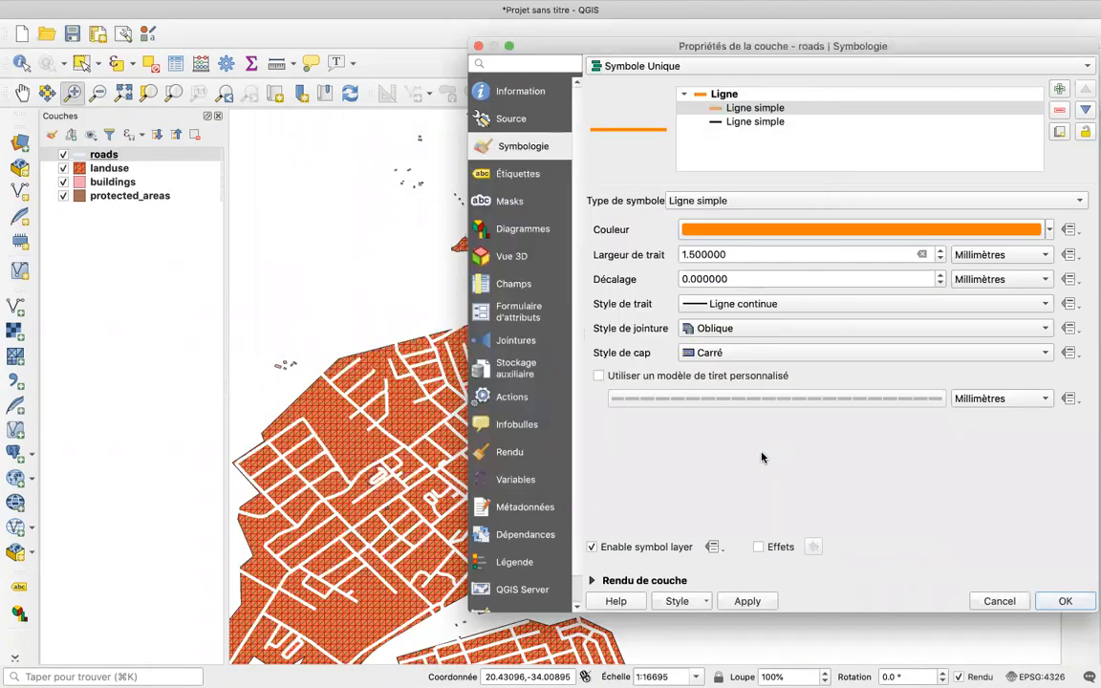
click(990, 600)
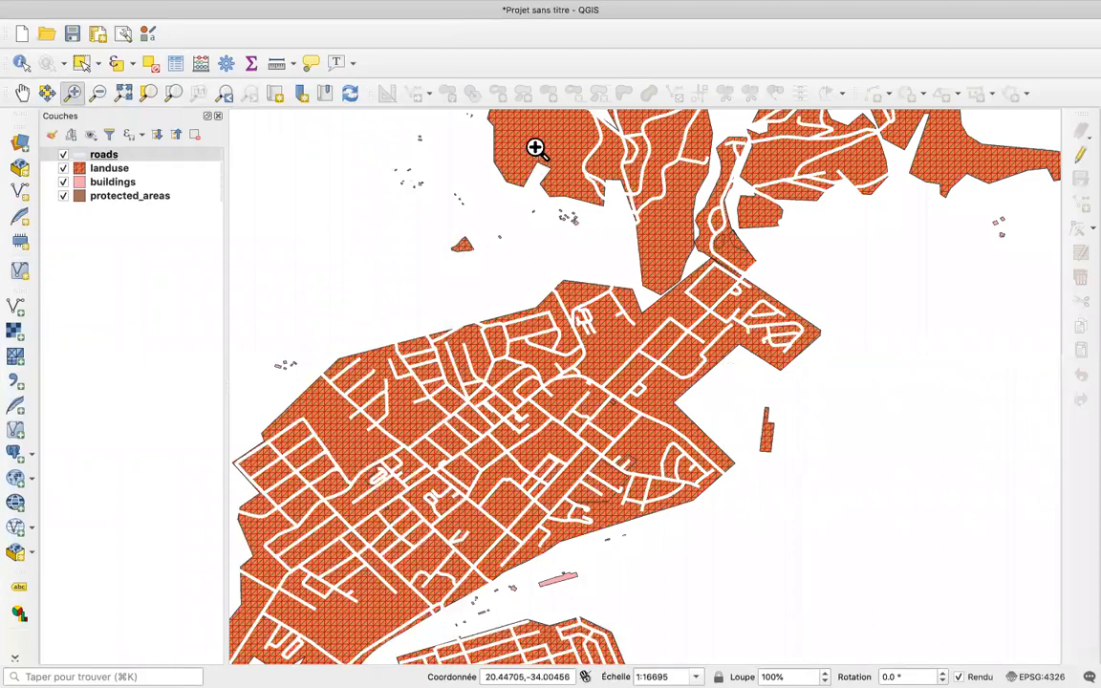
Step: Switch to the Drive course folder in Firefox and widen the browser window to review the Partie 1 course notes
mouse_move(500, 4)
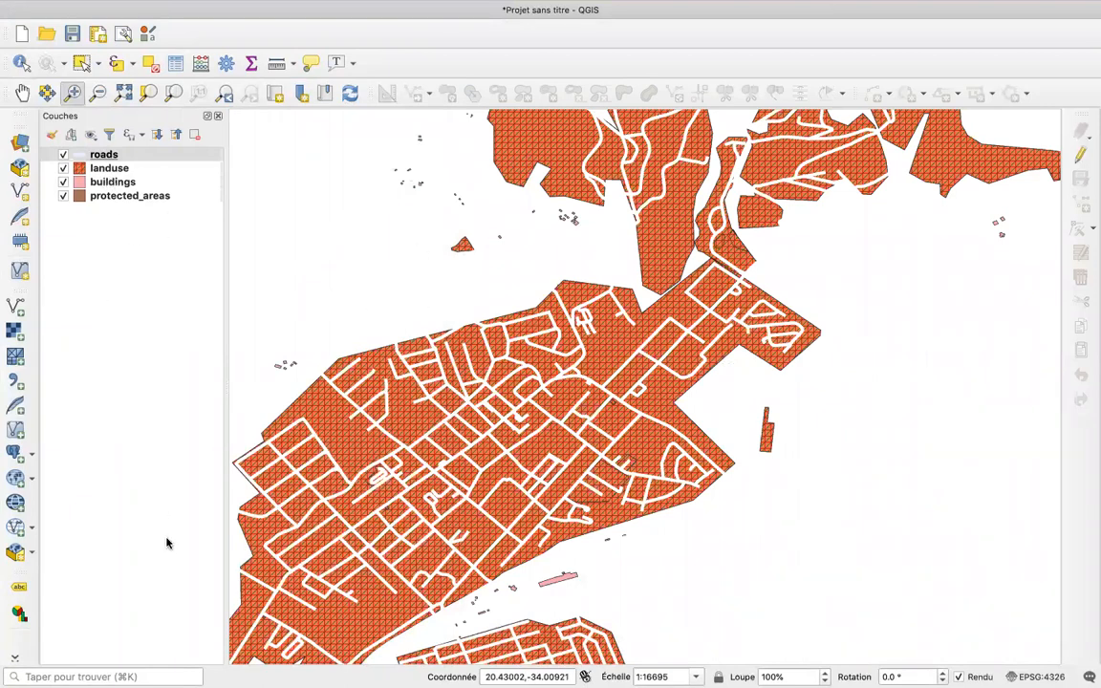
click(210, 662)
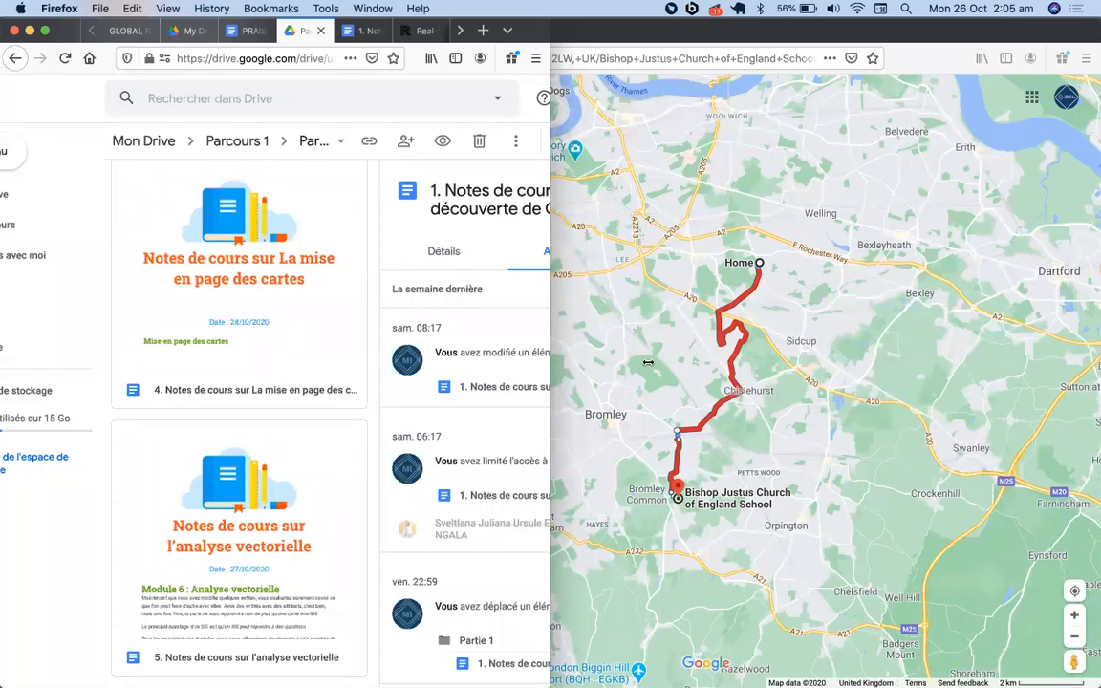
drag(552, 362, 1099, 363)
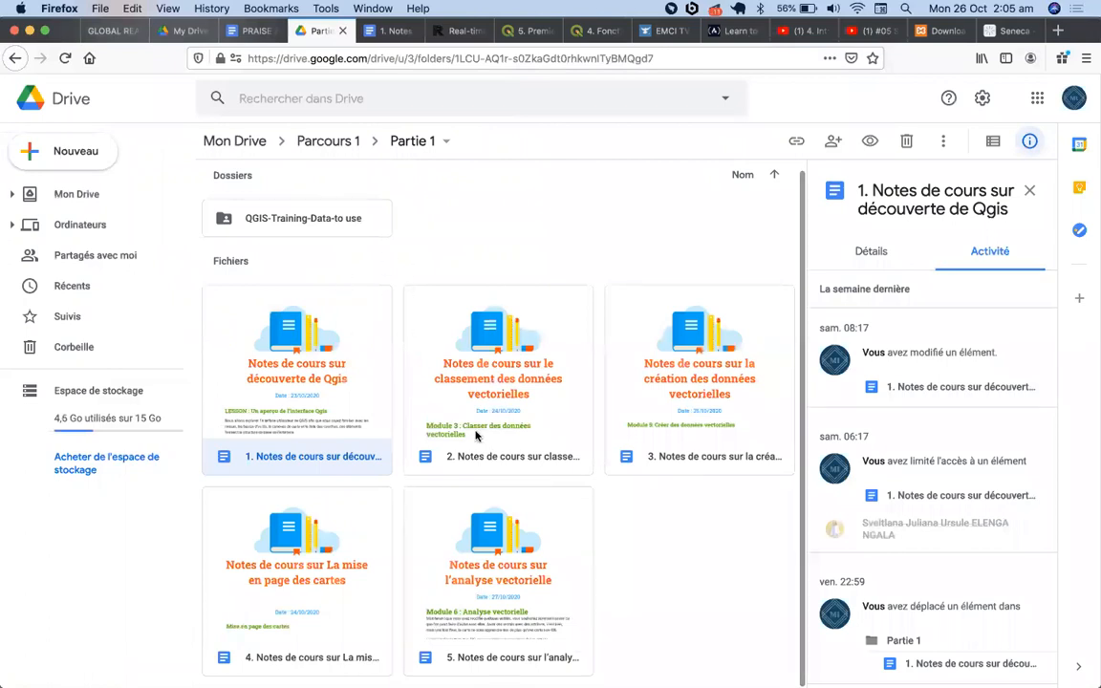
scroll(476, 435, up, 1)
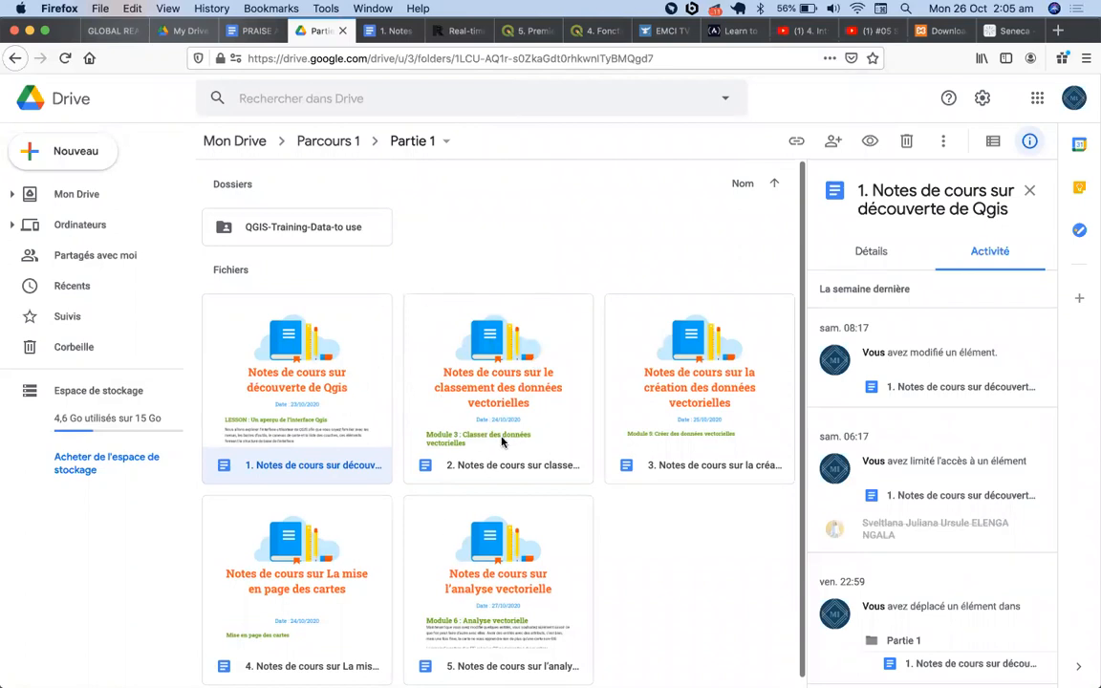
Step: Go up to the Parcours 1 folder and open Partie 2 to review its course notes
click(341, 149)
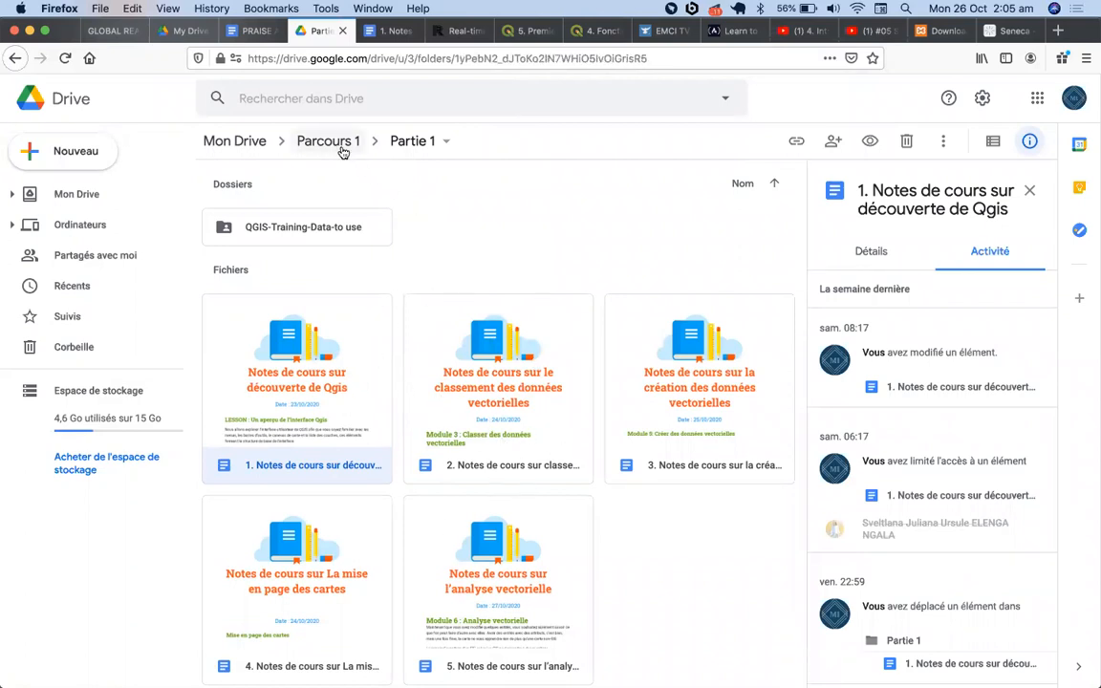
click(644, 233)
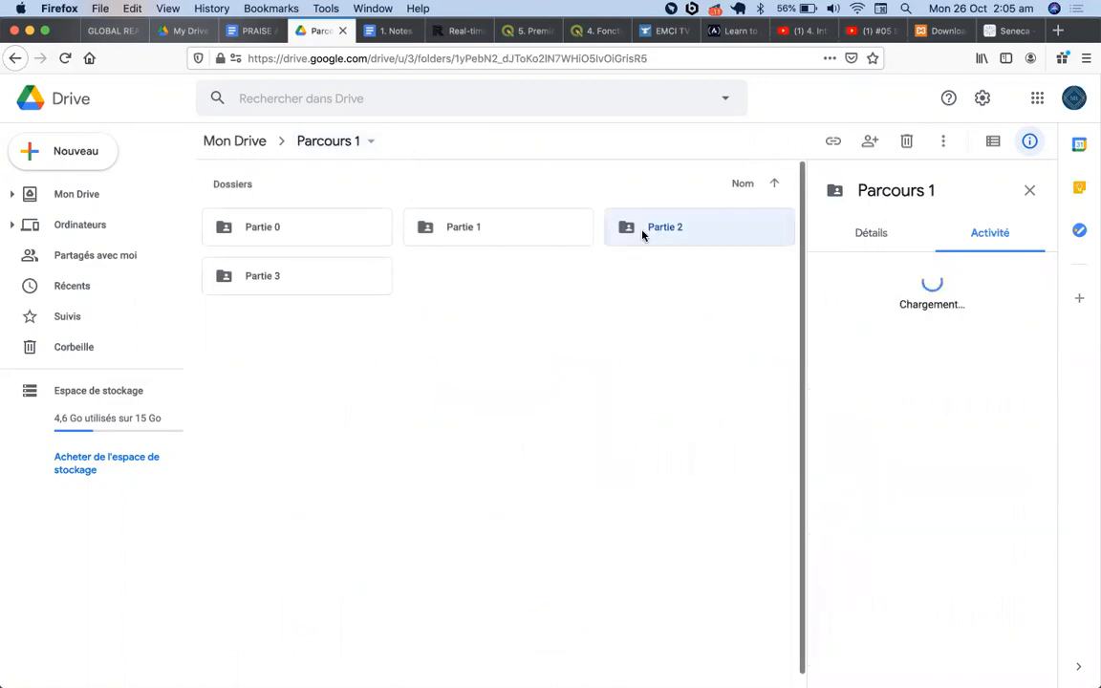
double_click(643, 234)
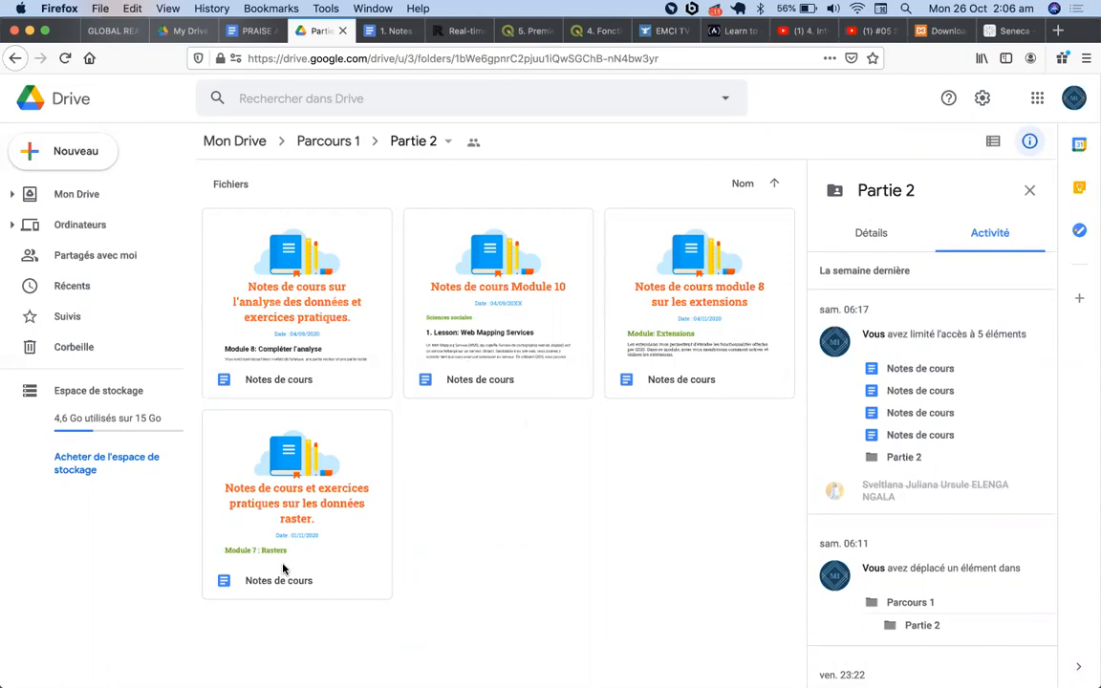
Step: Check the contents of the Partie 3 folder within Parcours 1 and return to the Parcours 1 folder
click(327, 140)
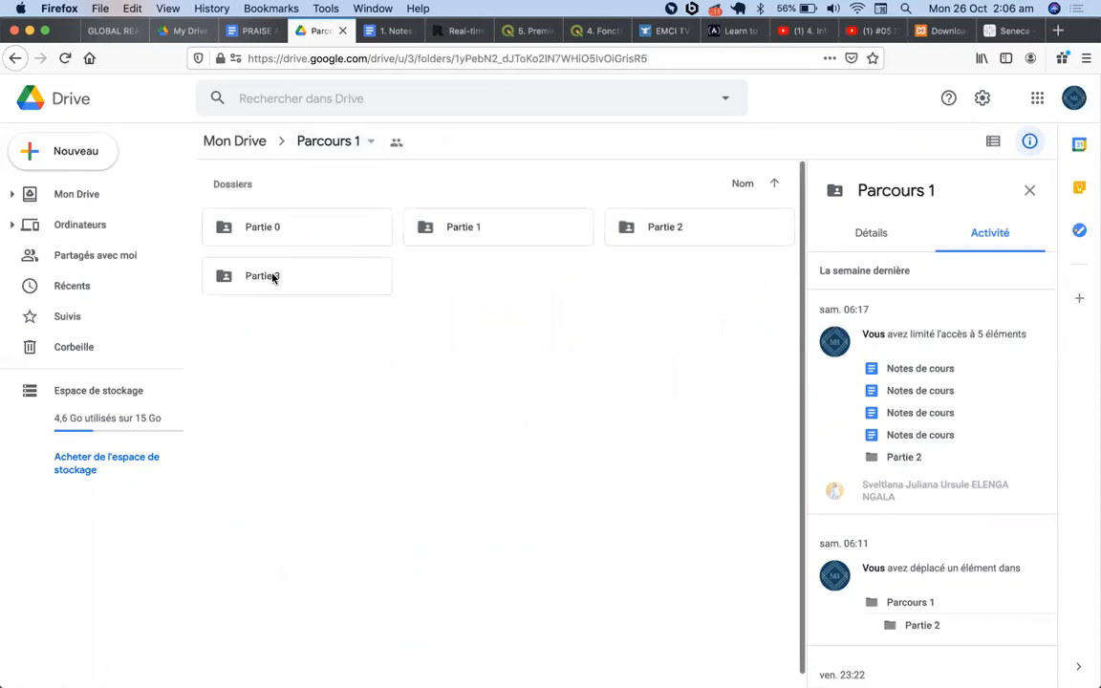
double_click(273, 278)
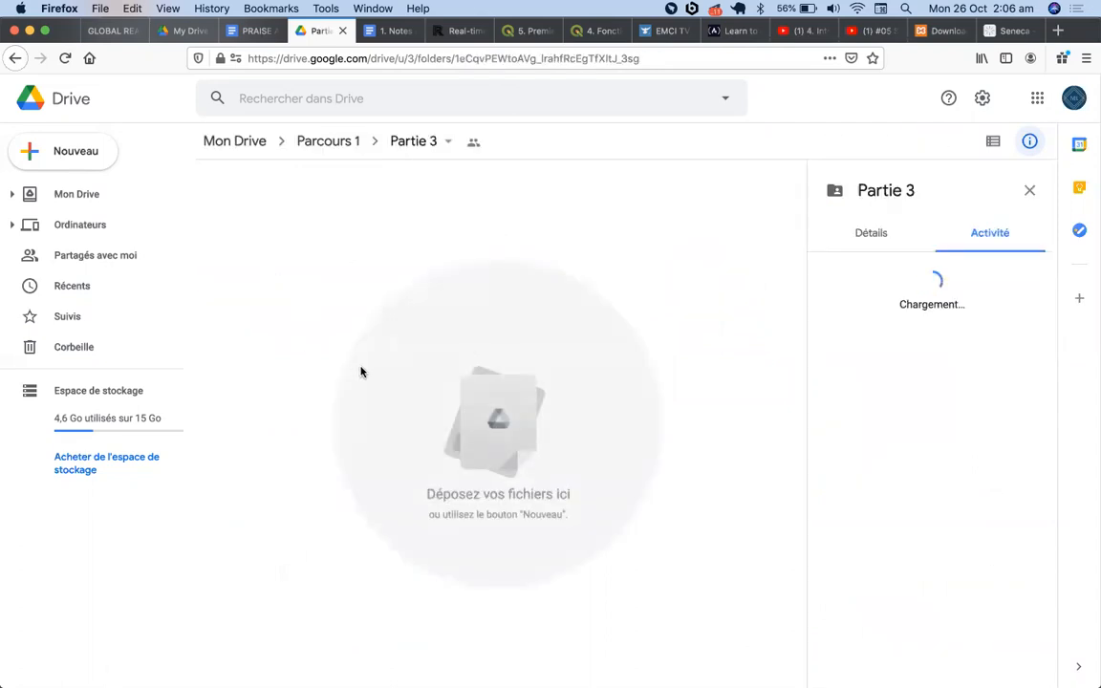
click(330, 141)
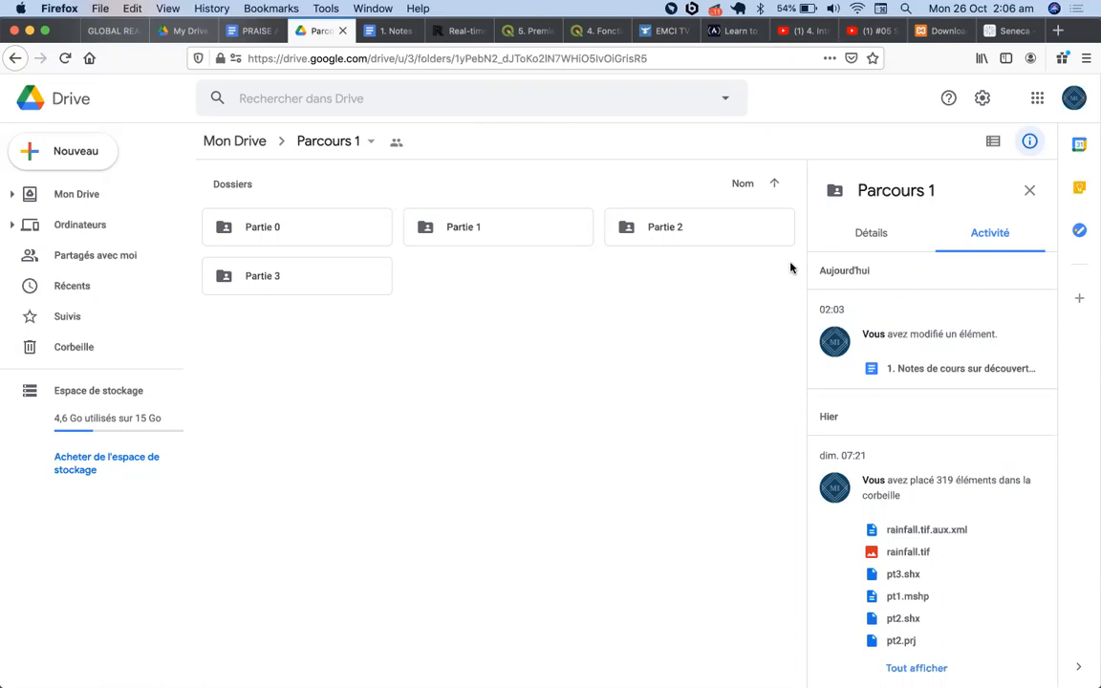
key(super+w)
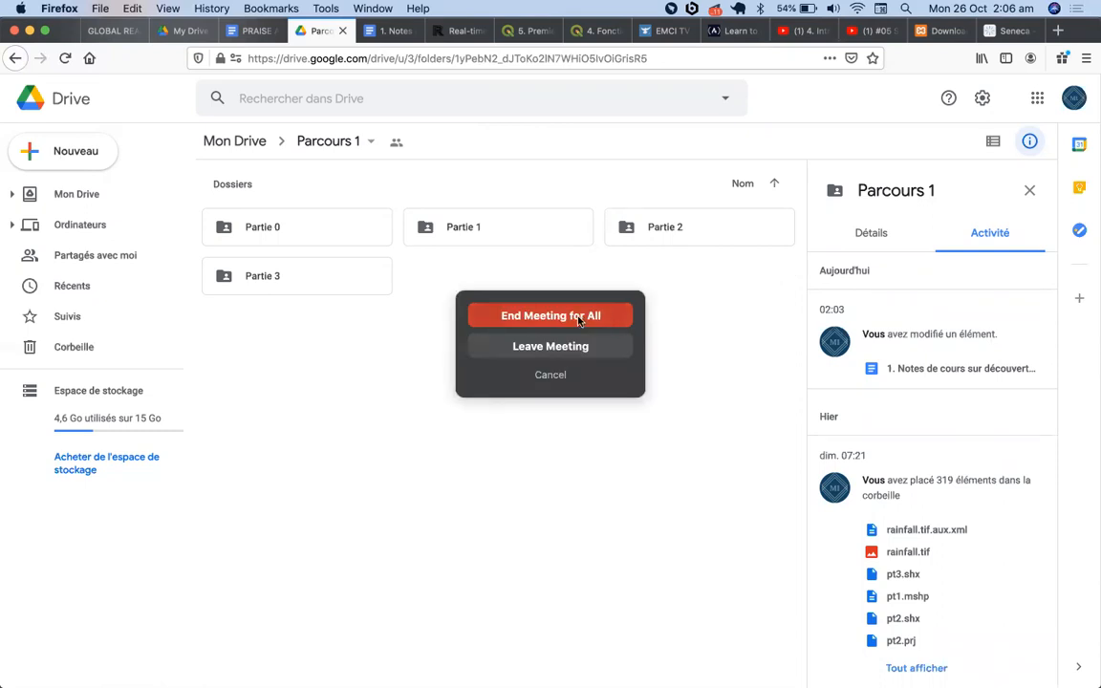